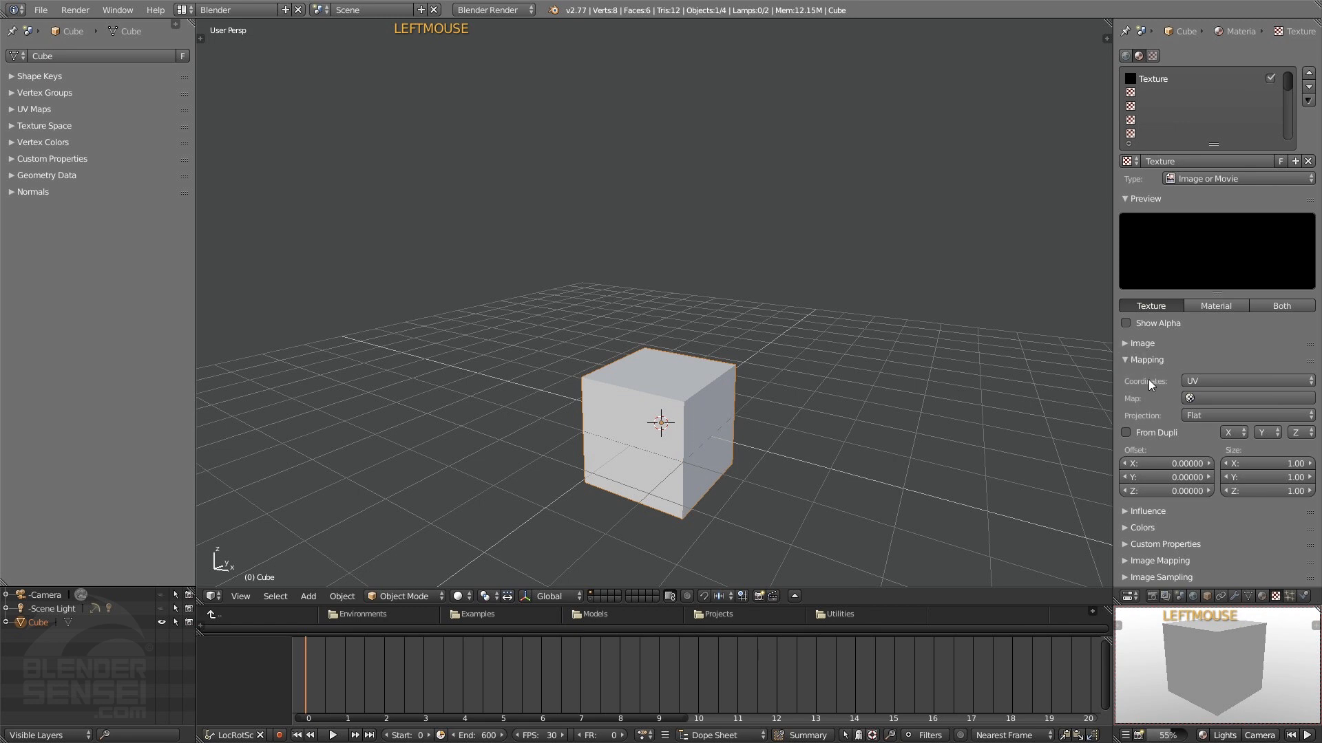
Step: Review the available texture types and the mapping coordinate options for the cube's texture
middle_click_drag(1084, 399, 1048, 433)
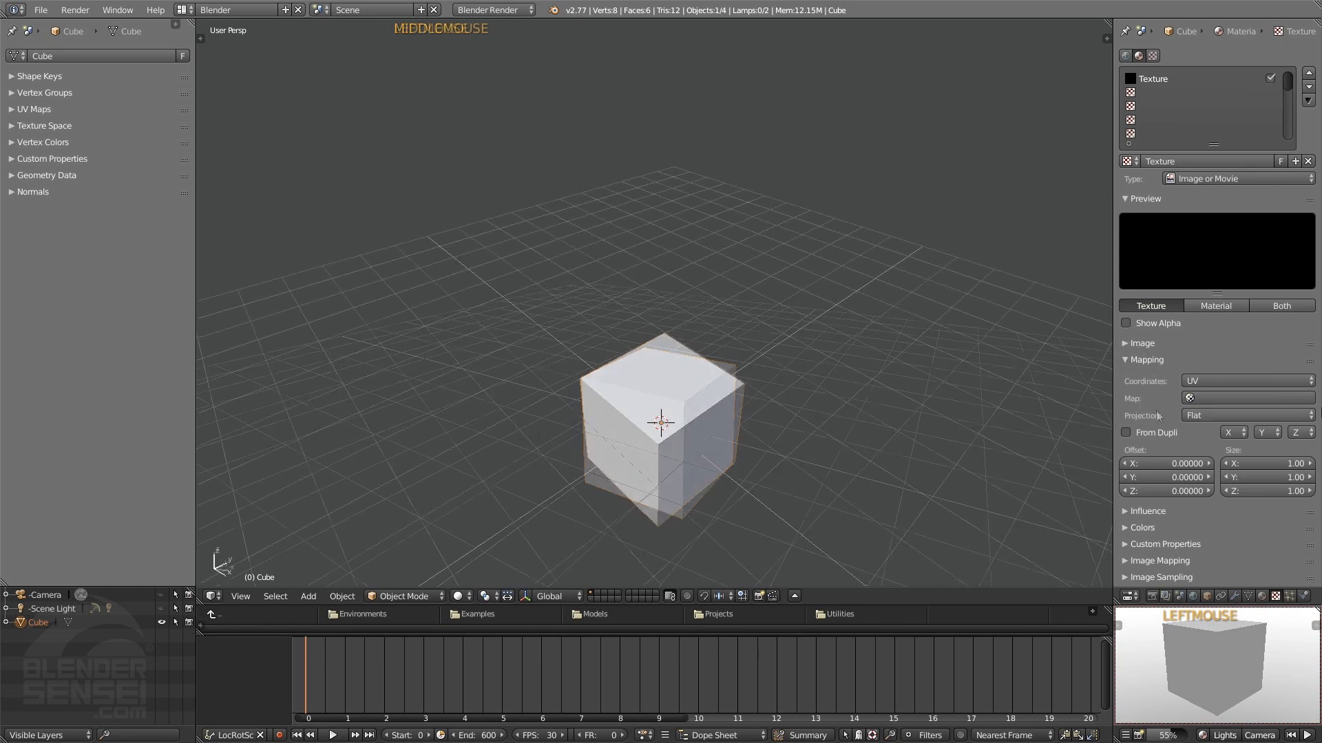
left_click(1282, 381)
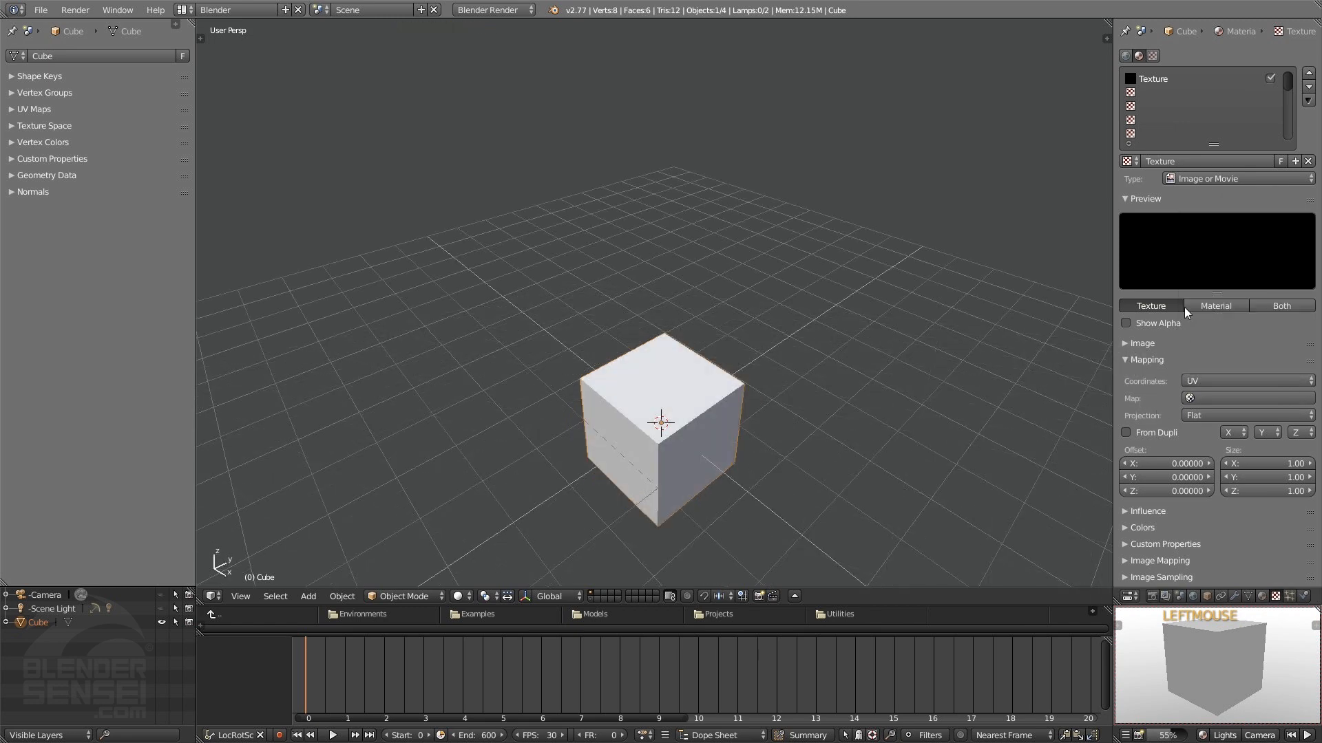
left_click(1167, 181)
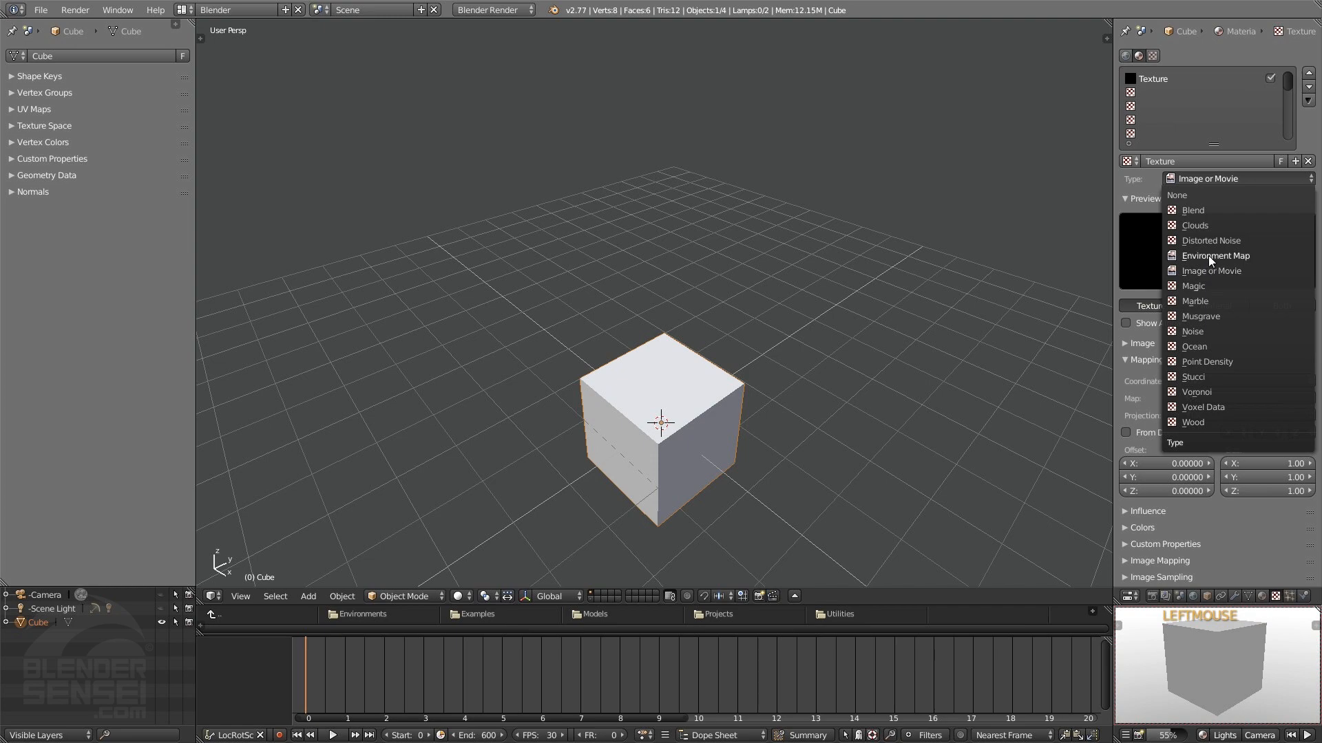
middle_click_drag(722, 304, 617, 216)
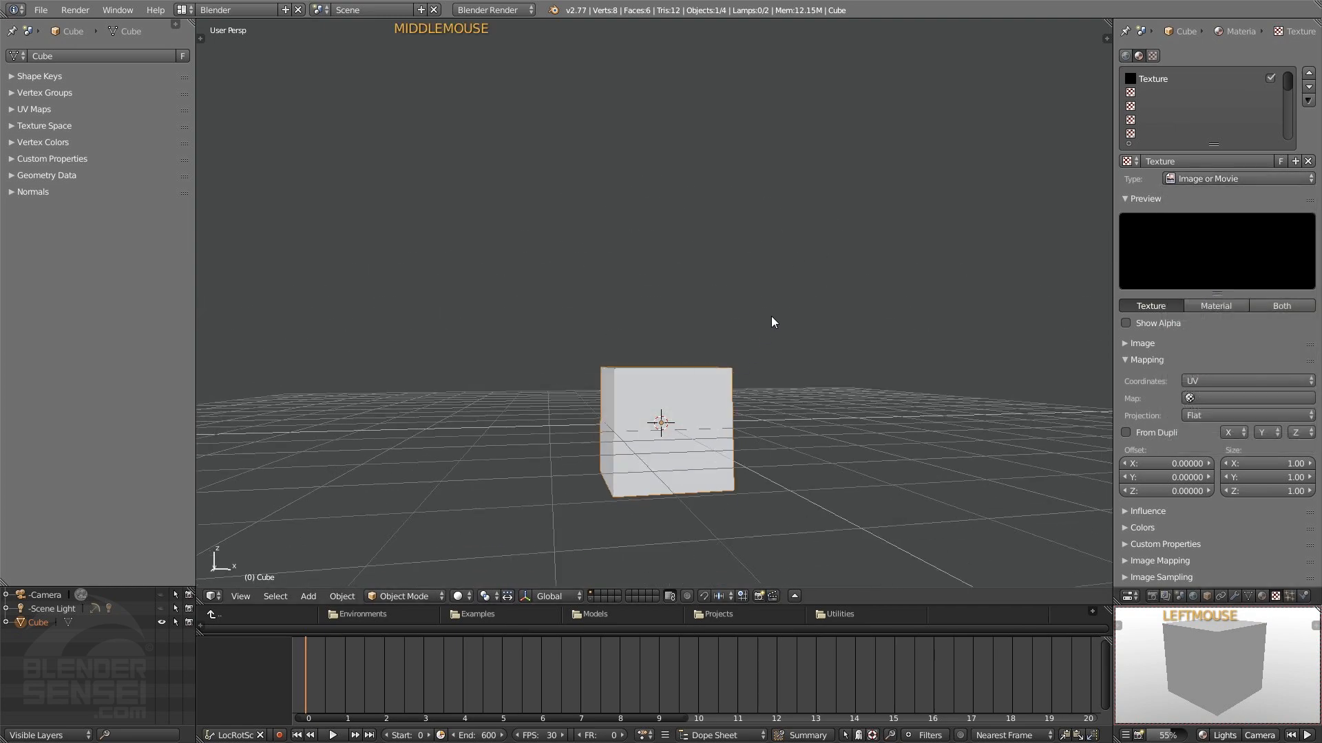
middle_click_drag(771, 318, 800, 263)
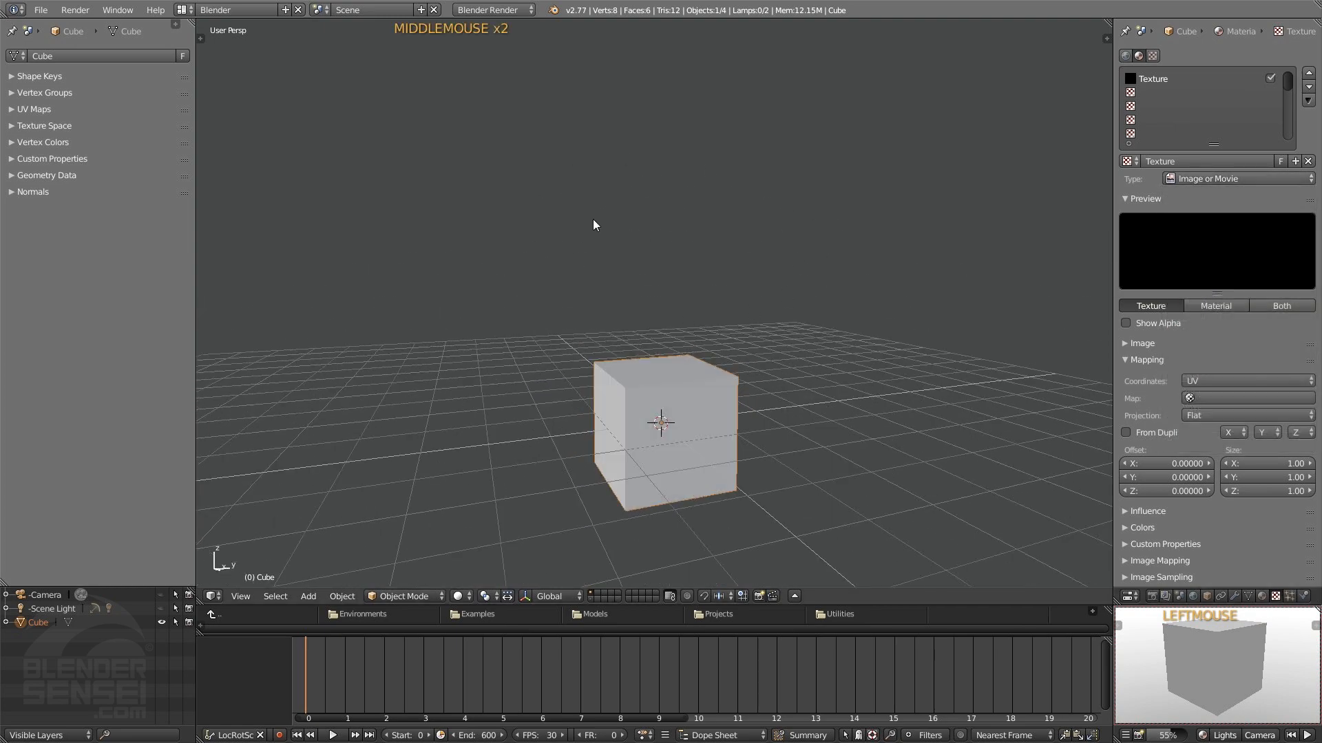
middle_click_drag(594, 224, 746, 280)
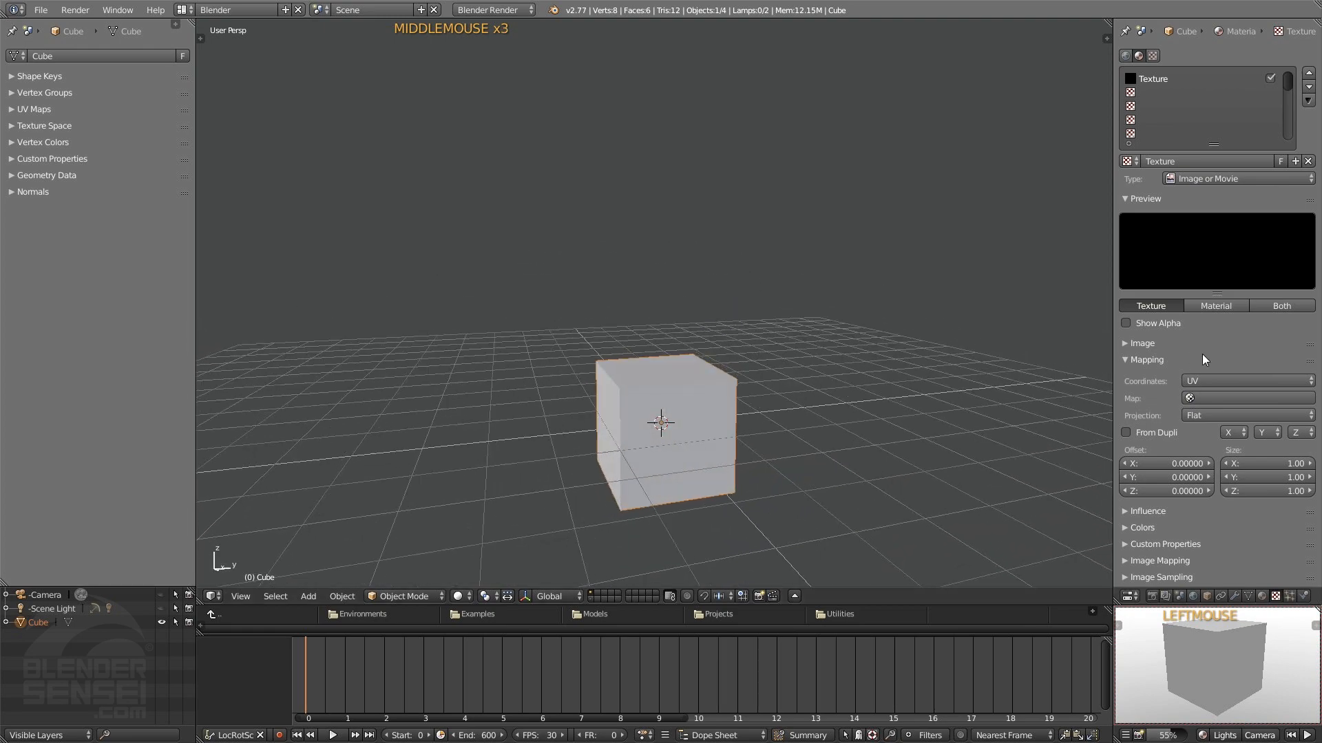
left_click(1216, 178)
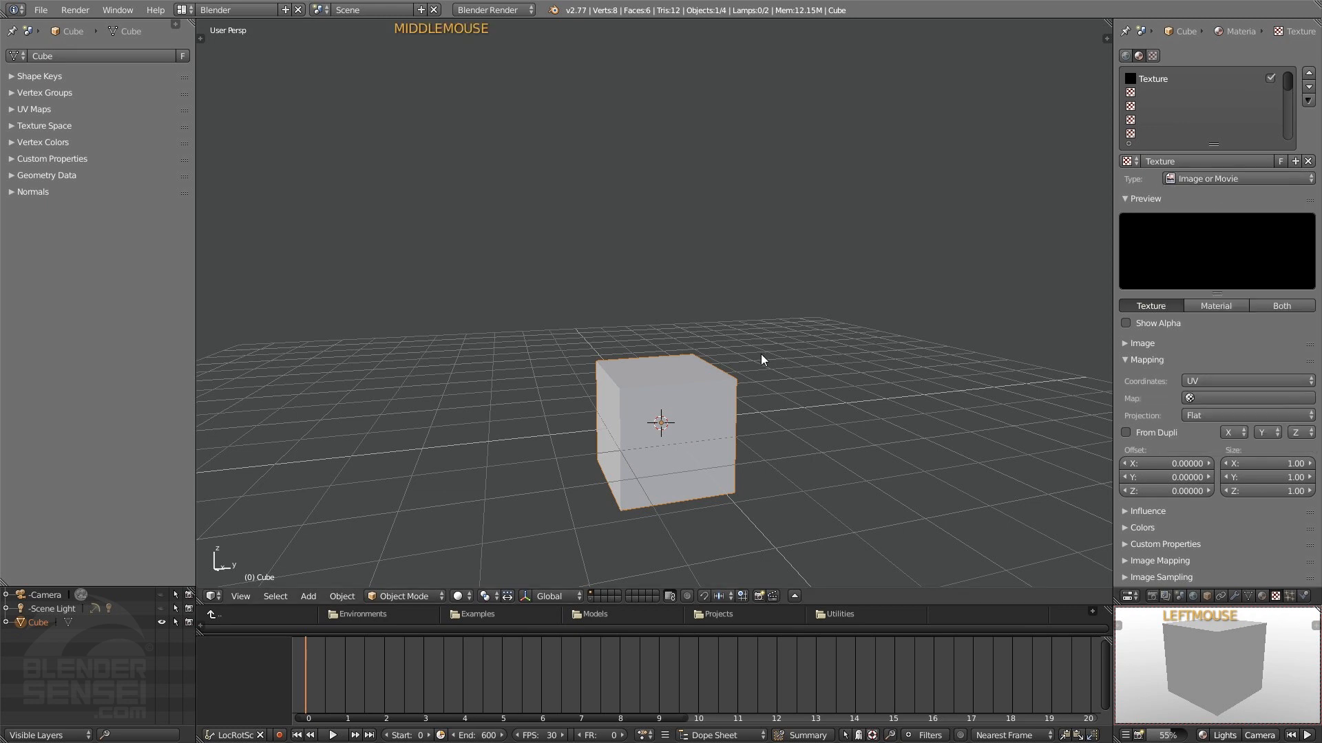
middle_click_drag(761, 354, 824, 384)
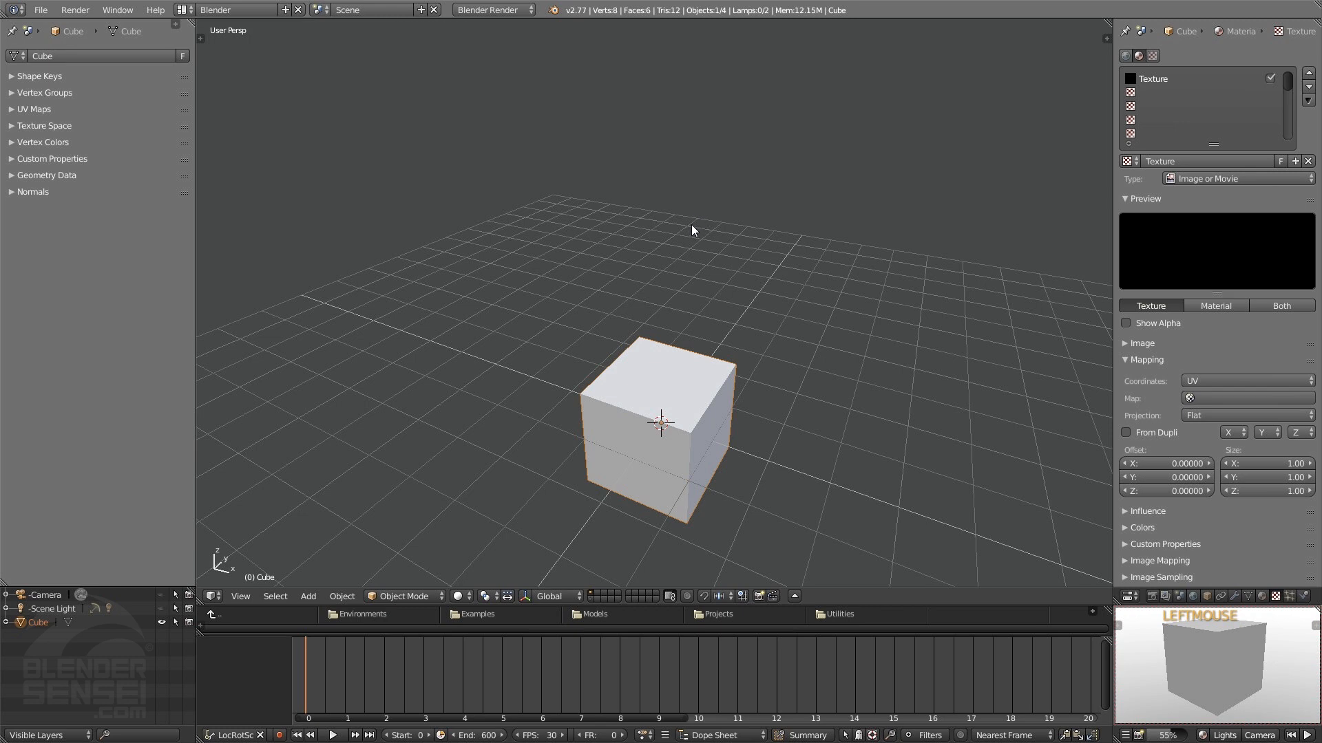
left_click(1278, 175)
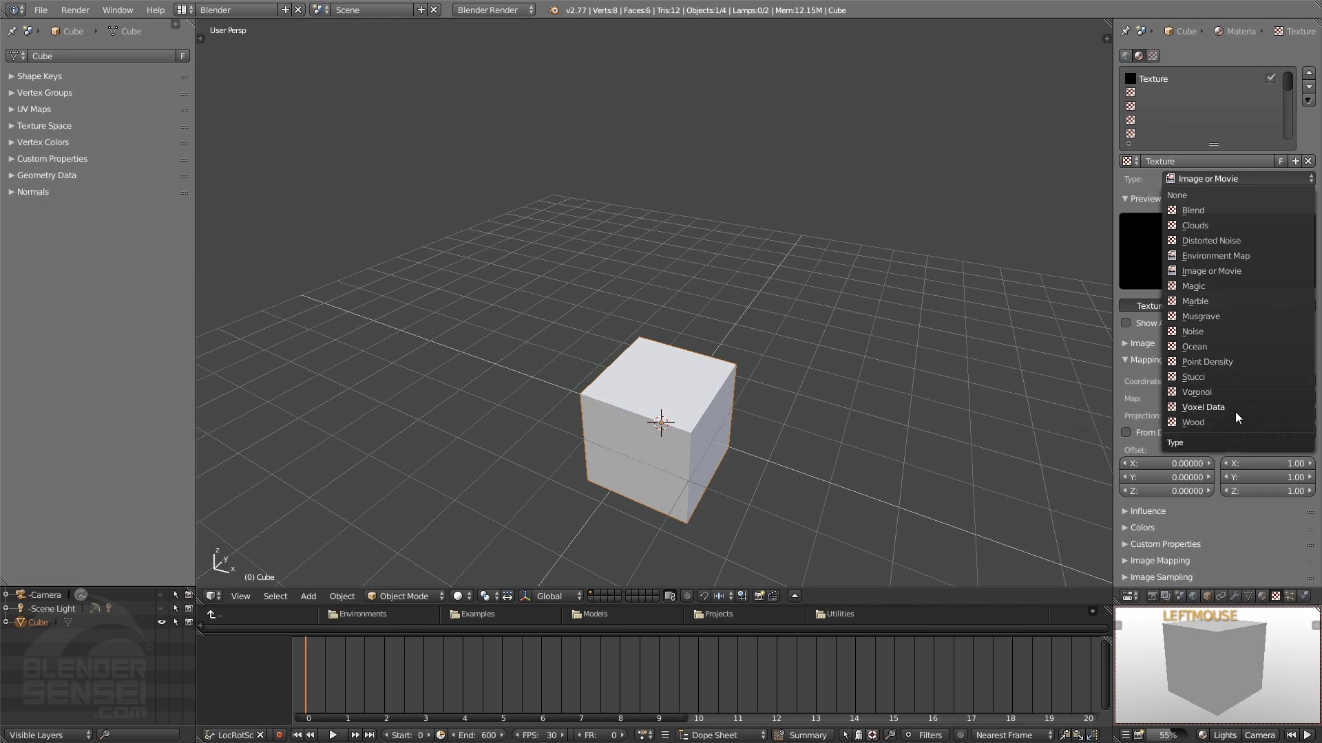
left_click(1222, 178)
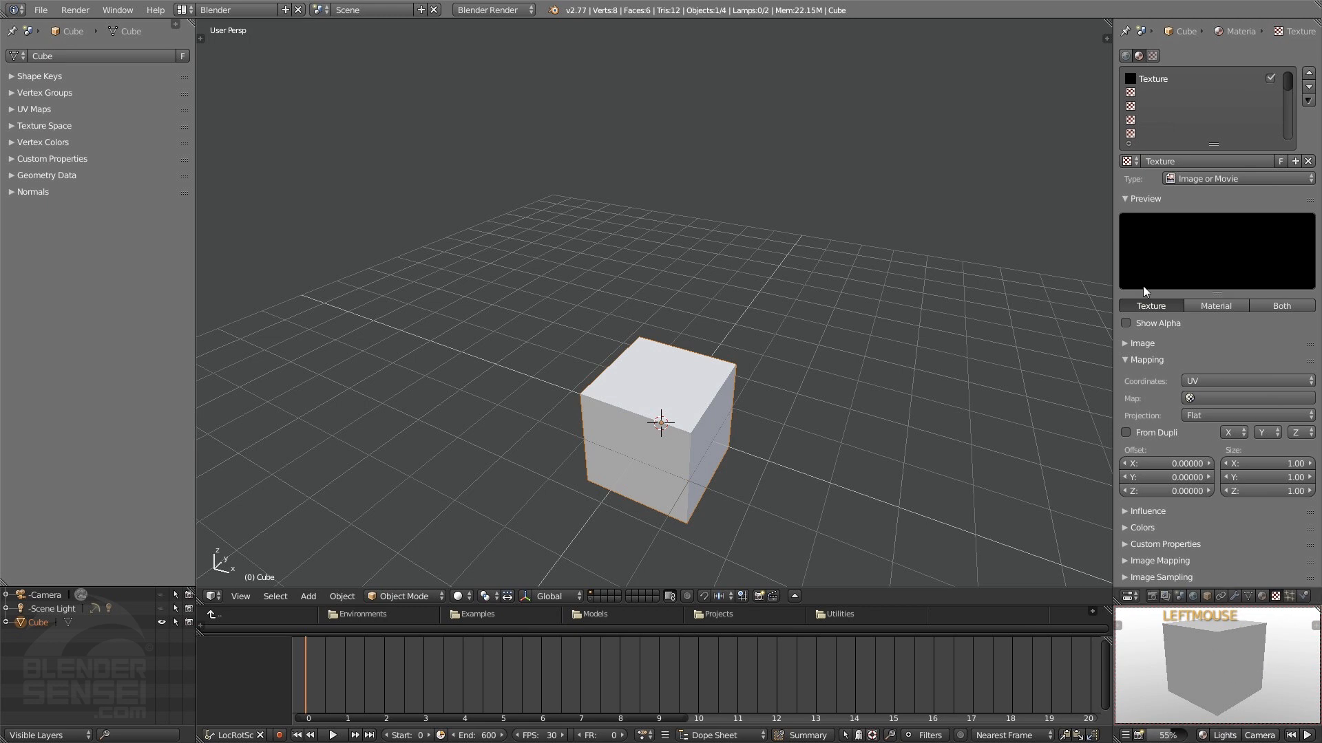
left_click(1127, 198)
left_click(1126, 197)
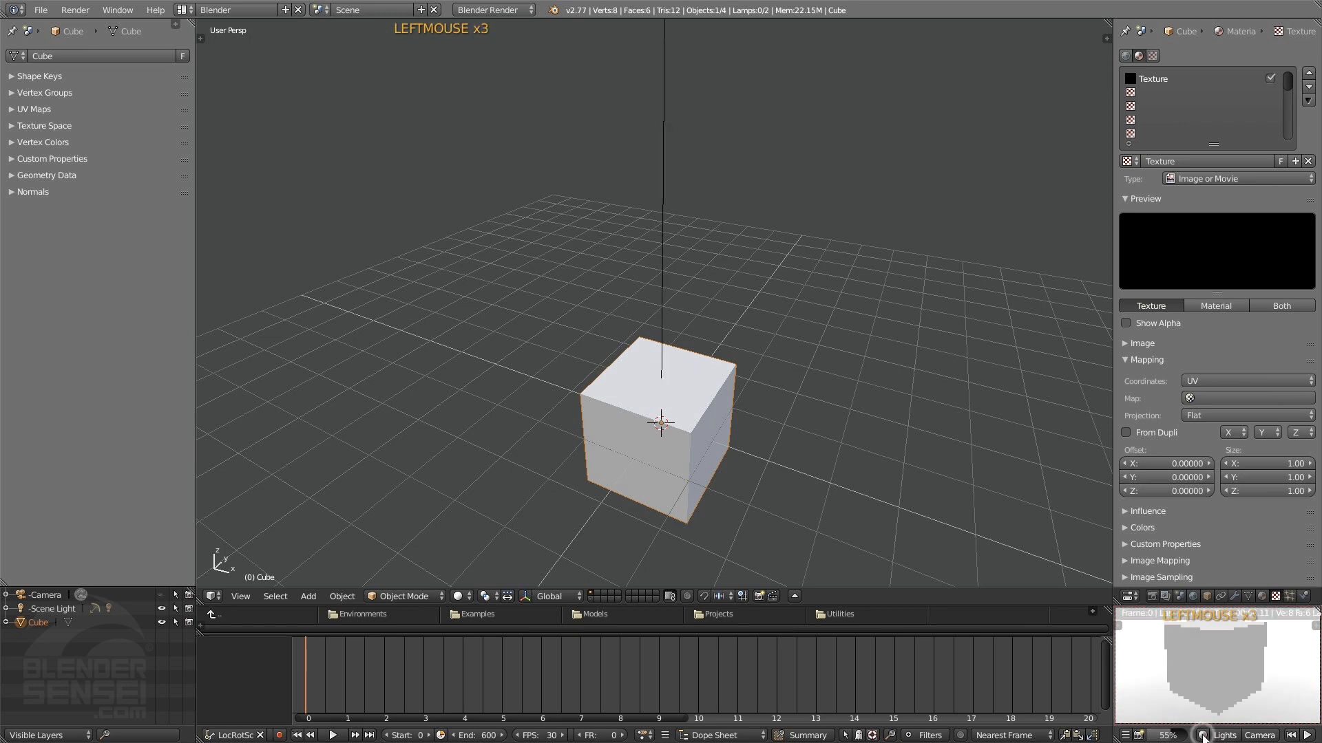
Step: Set the cube's texture type to Blend and inspect the gradient on the cube in the rendered preview
left_click(1285, 177)
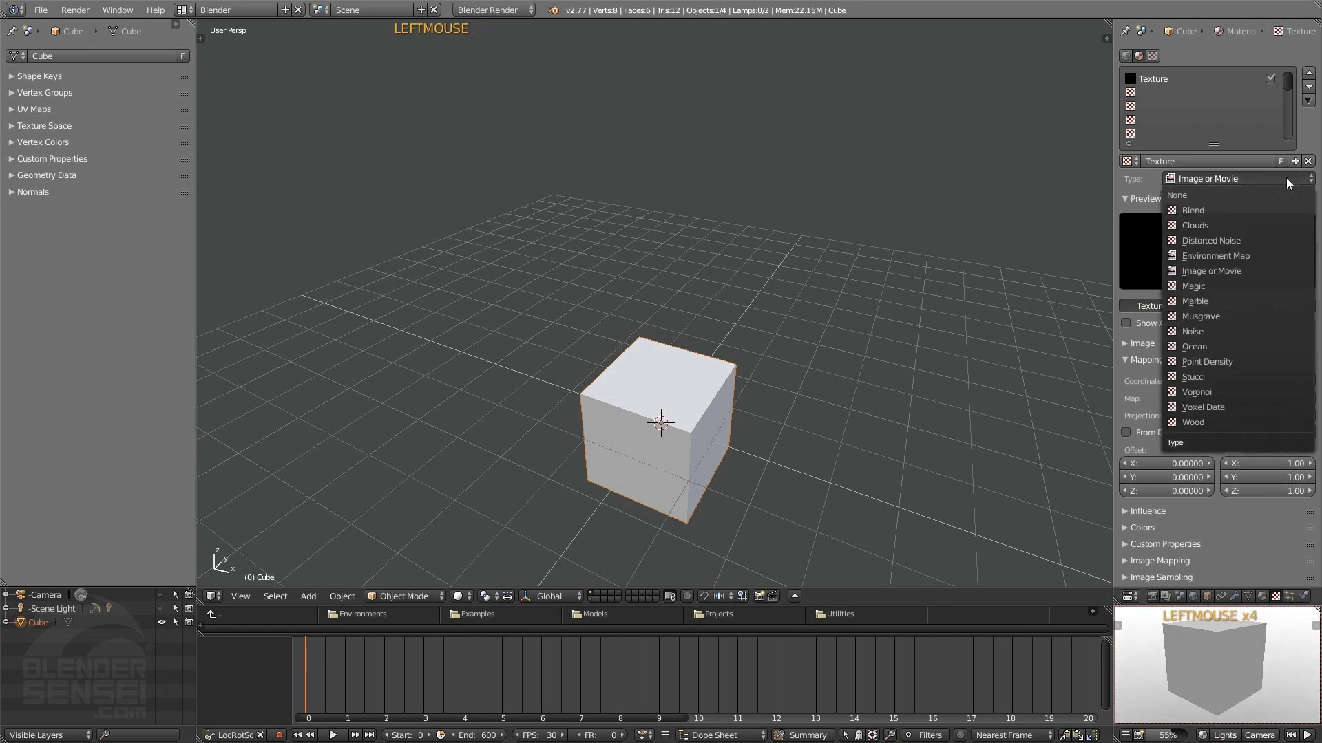
left_click(1203, 209)
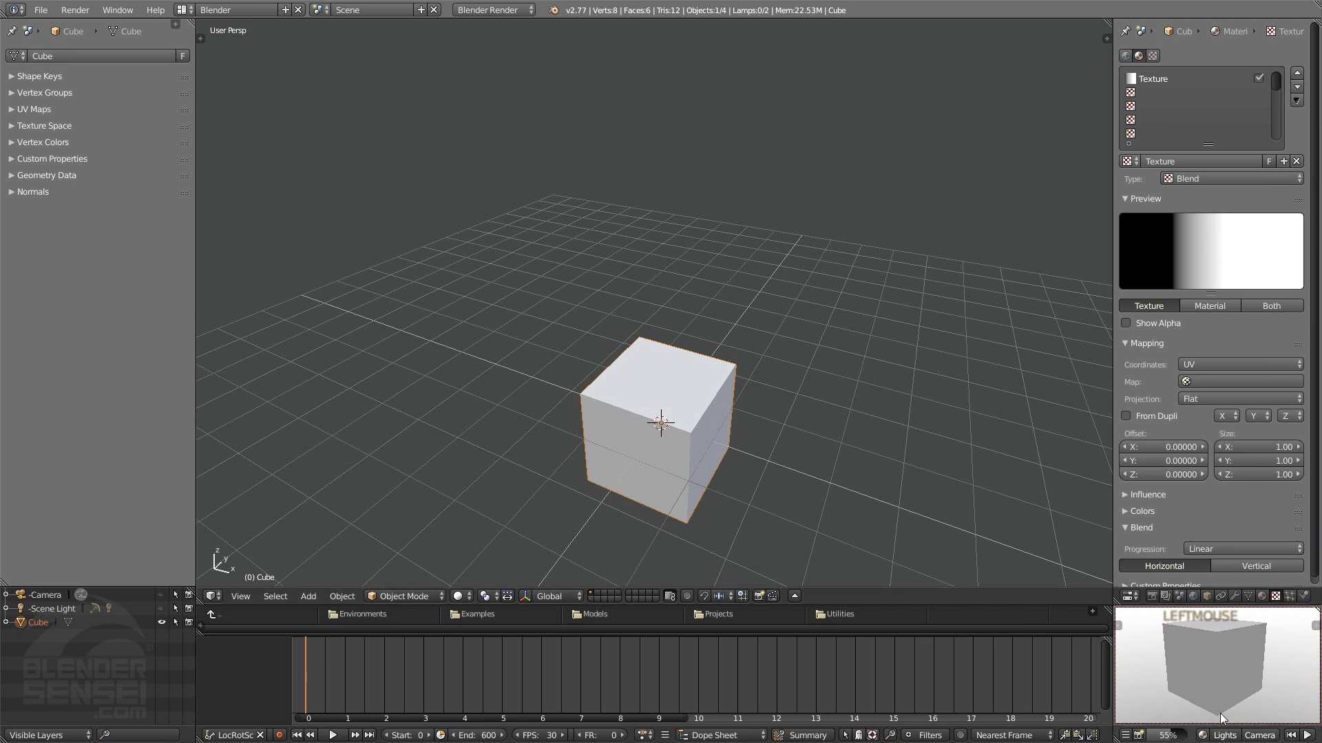
left_click(1232, 688)
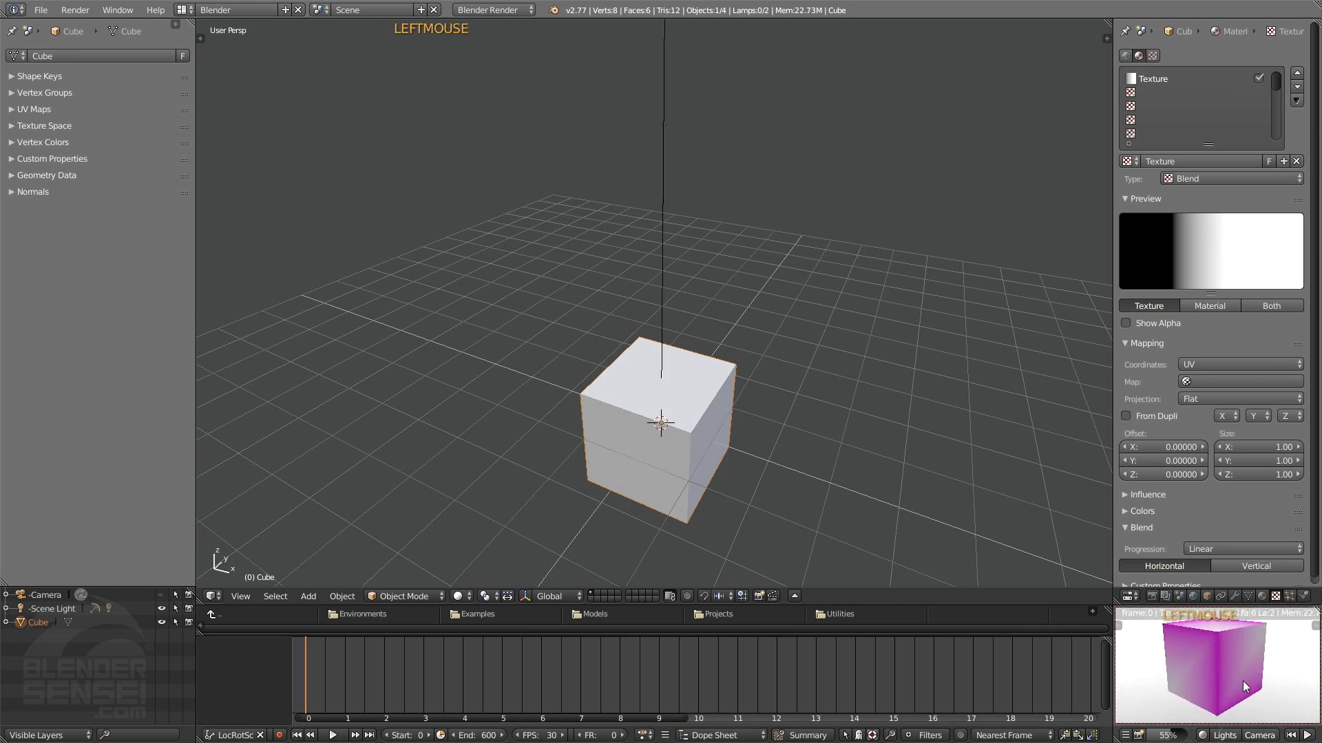
mouse_move(1256, 655)
middle_mouse_down("shift")
mouse_move(1253, 679)
mouse_move(1265, 665)
mouse_move(1253, 665)
middle_mouse_up("shift")
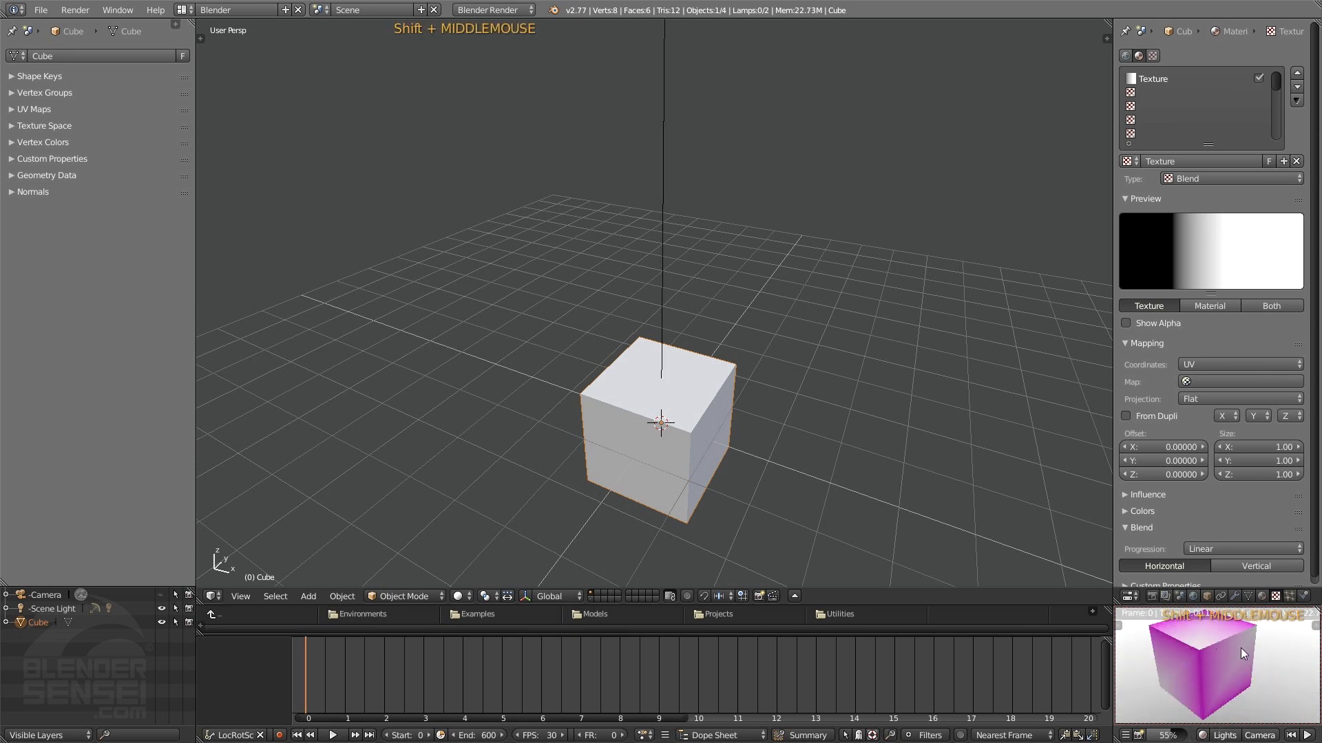
middle_click_drag(1195, 656, 1253, 647)
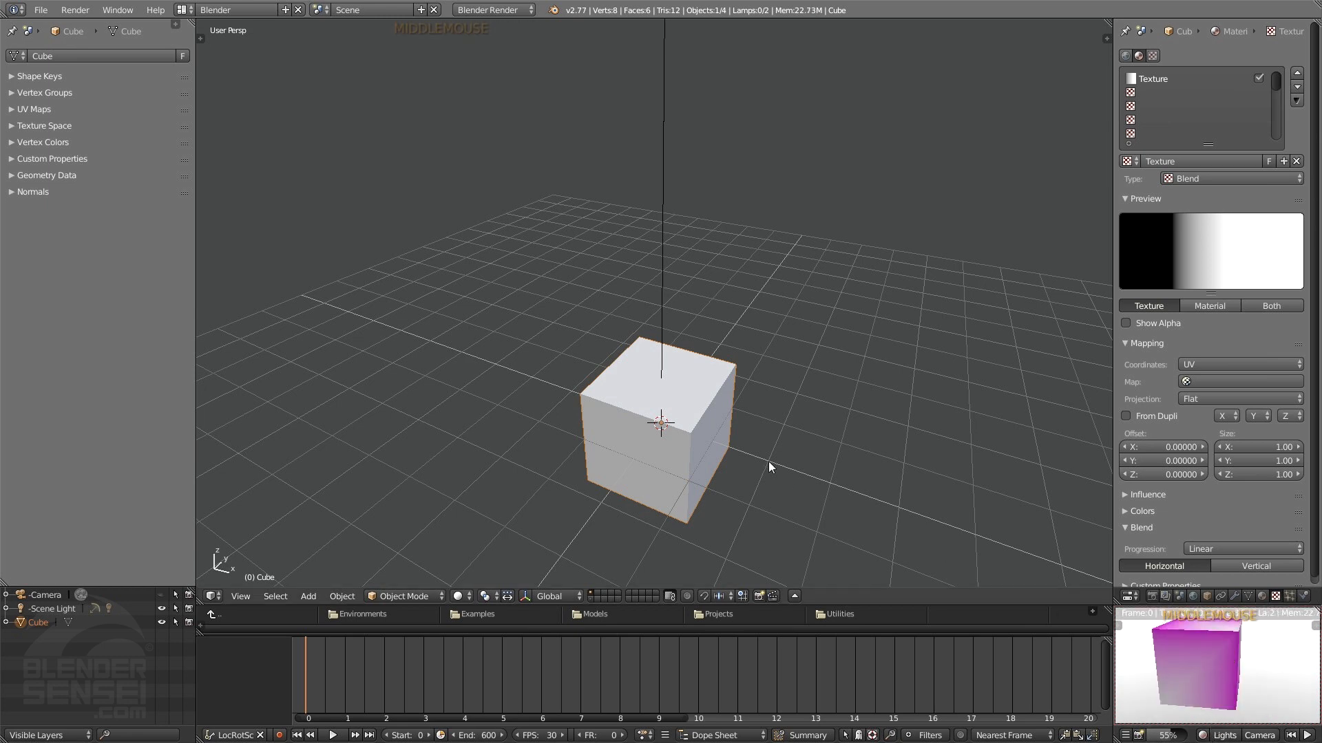
Step: Duplicate the cube about 3.5 units along the global X axis and subdivide the copy into a smooth sphere
key("shift+d")
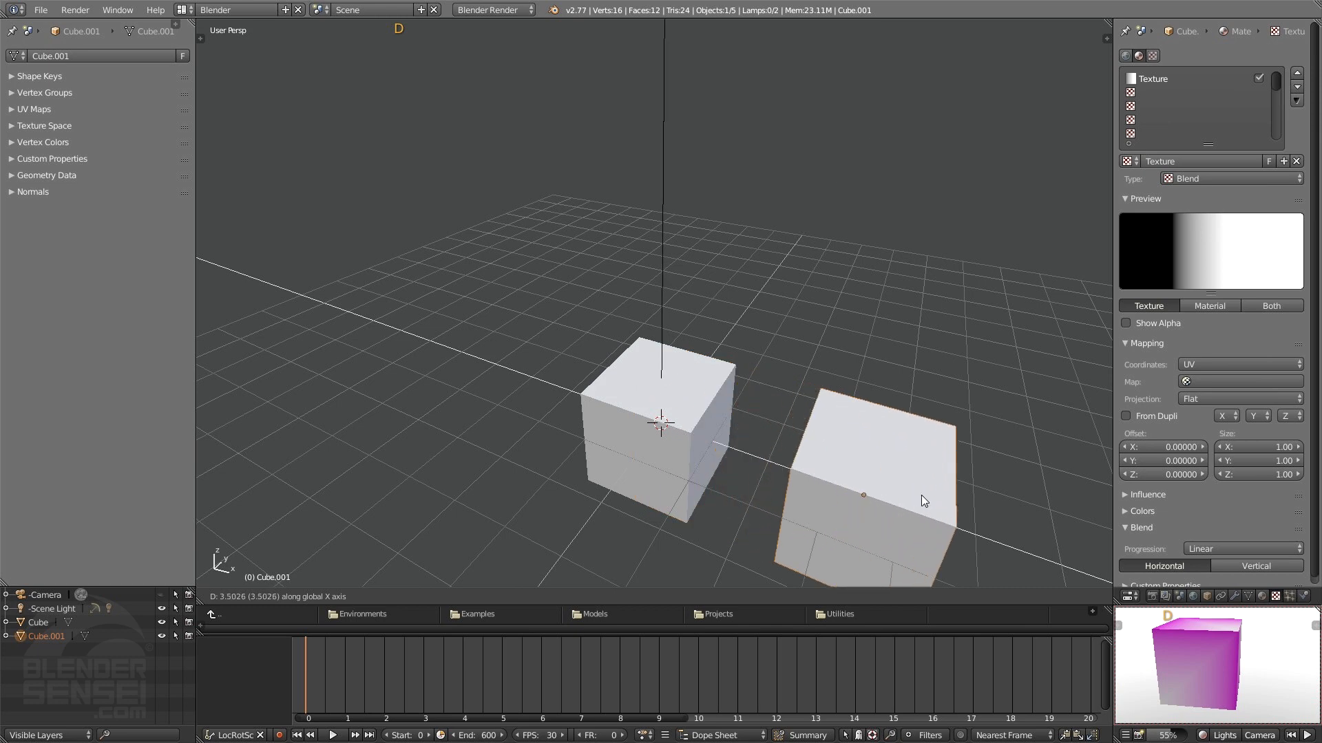
left_click(921, 494)
middle_click_drag(921, 494, 851, 400, "shift")
key("w")
key("w")
key("w")
key("w")
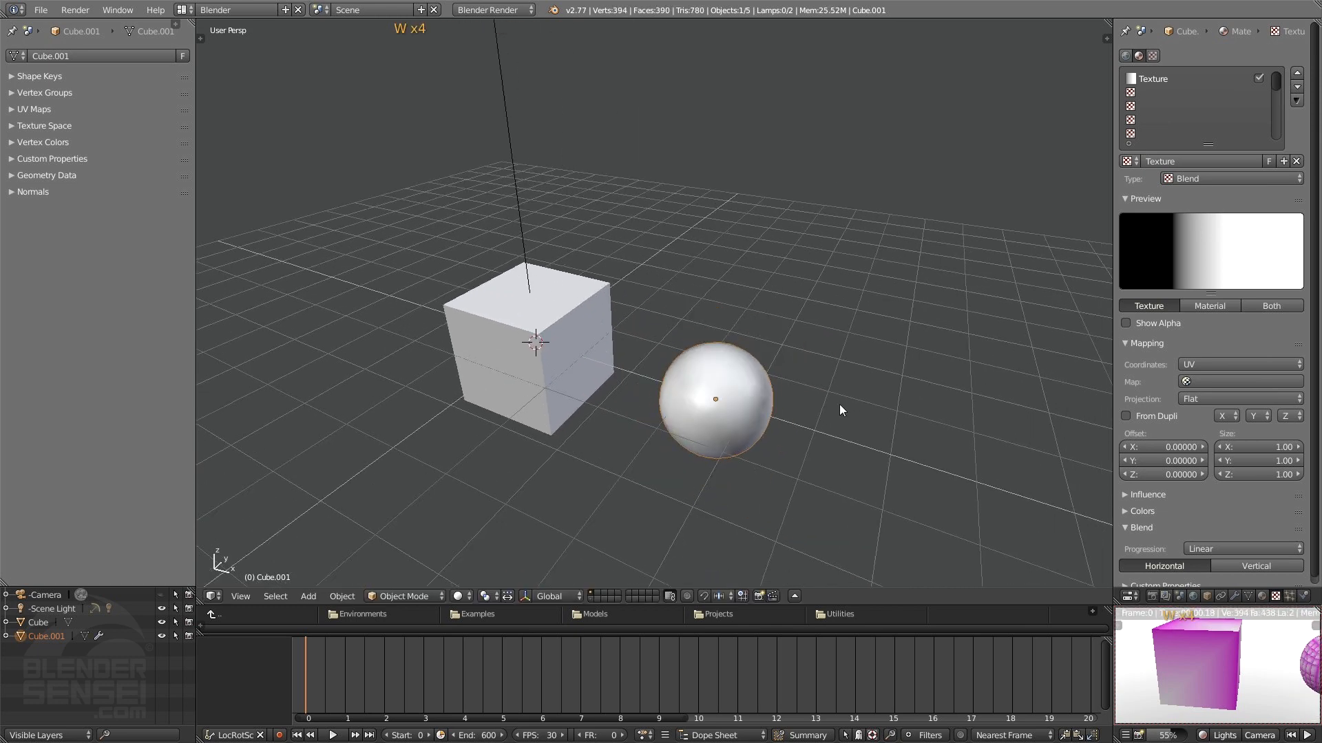
Step: Stretch the sphere along the X axis into a long ellipsoid and bring it into the rendered preview
key("s")
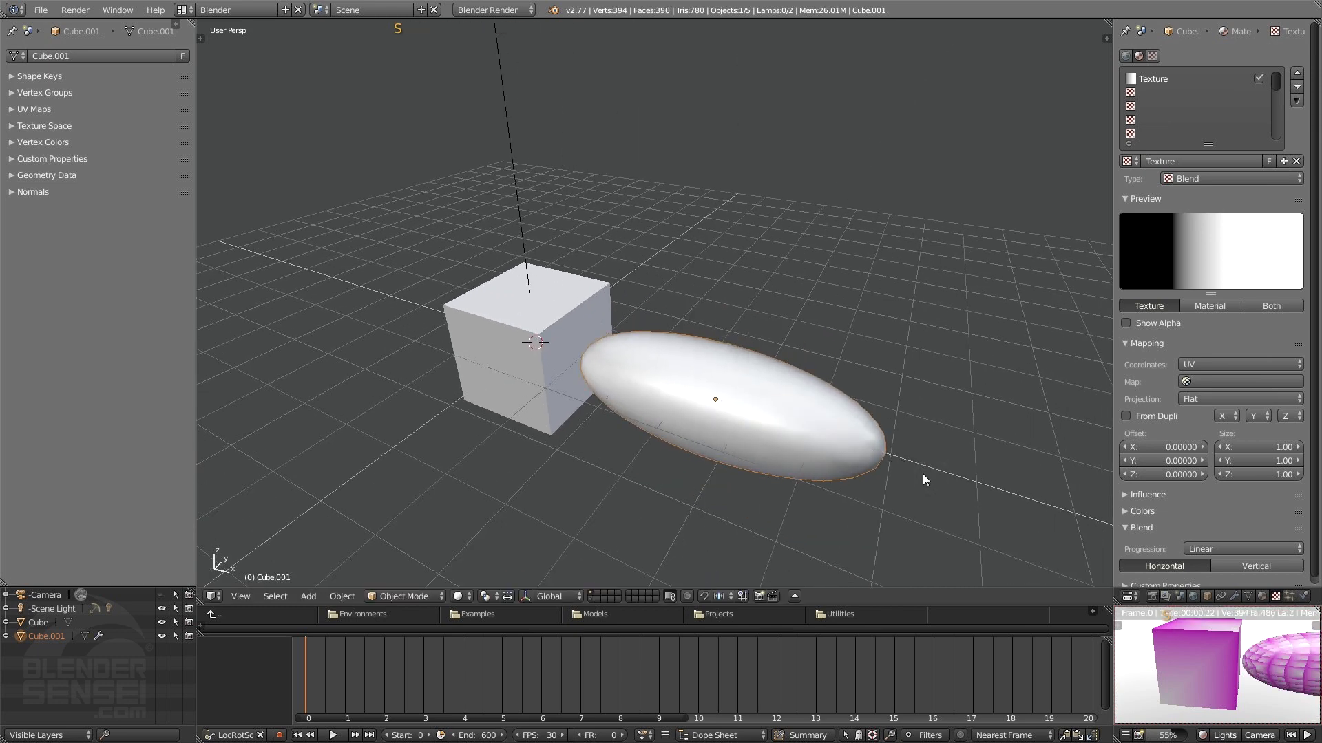
left_click(895, 471)
middle_click_drag(895, 470, 808, 463, "shift")
key("g")
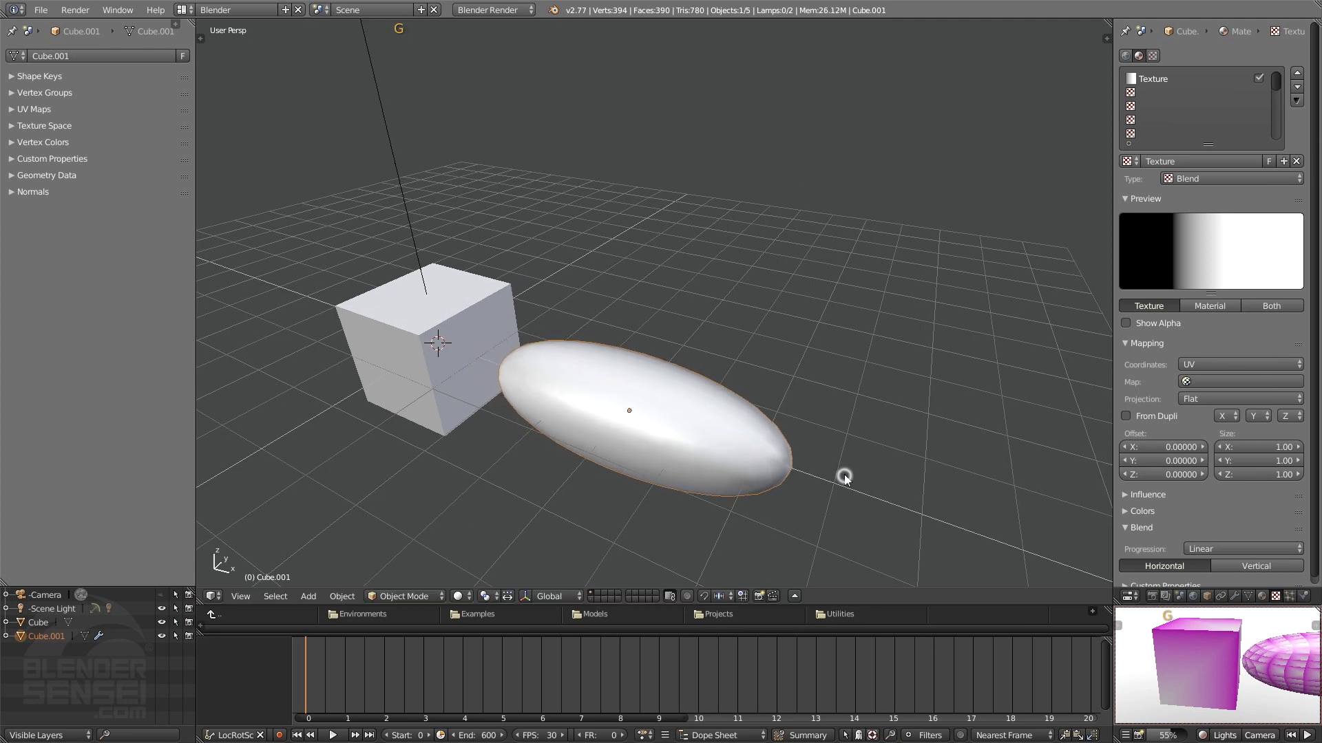
scroll(1276, 663, "down", 1)
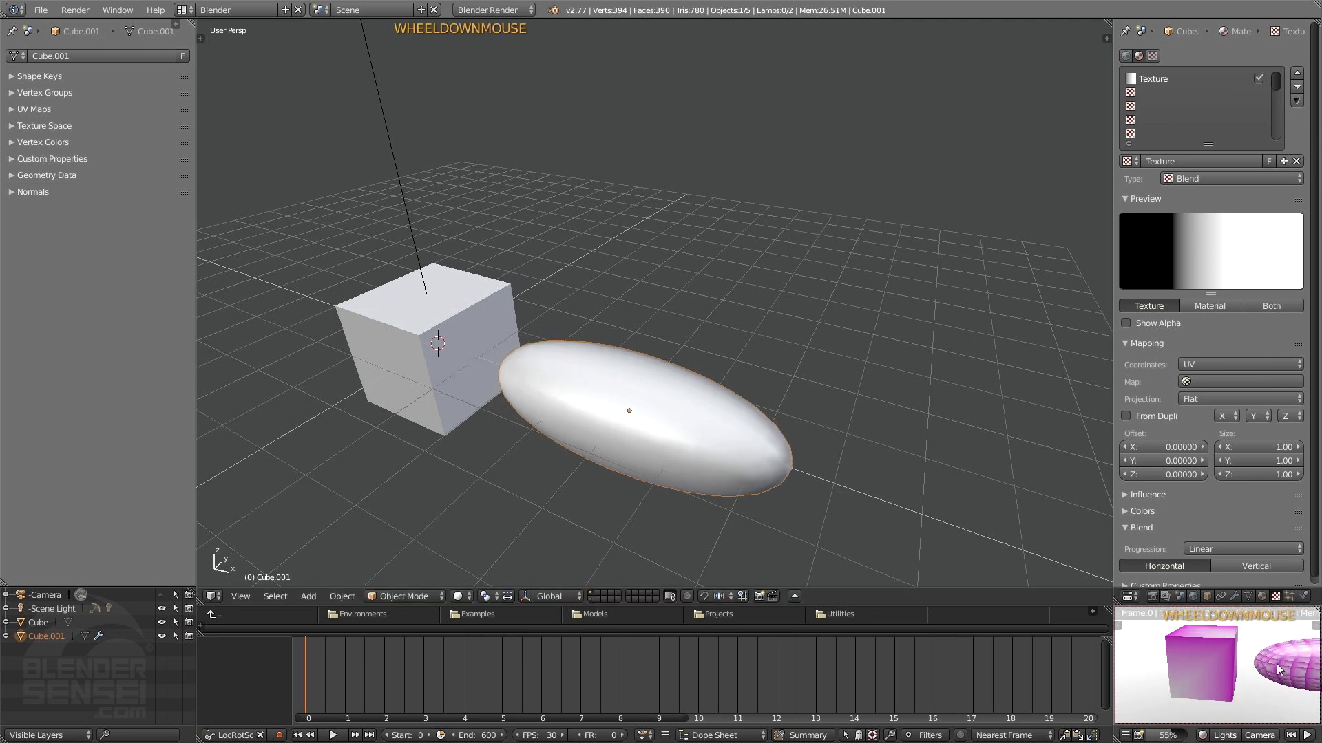
middle_click_drag(1276, 664, 1218, 666, "shift")
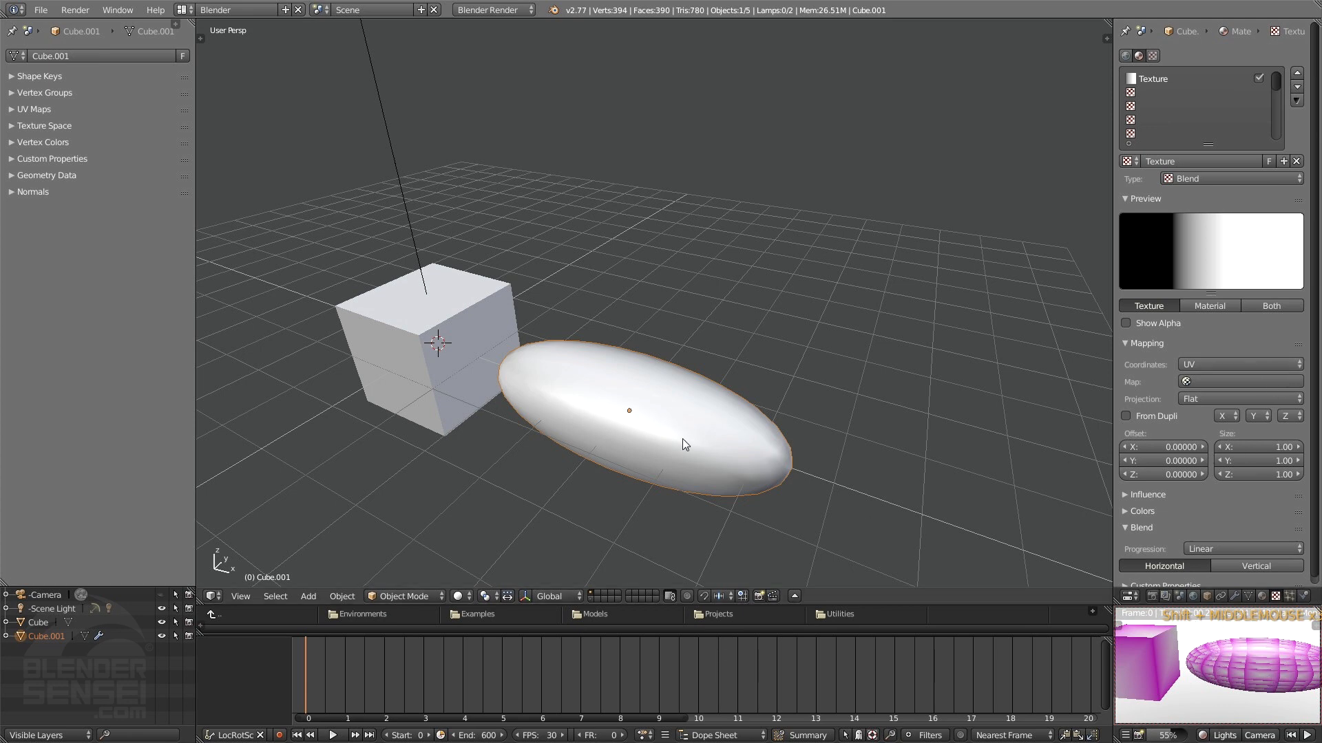
Step: Examine the ellipsoid's mesh in wireframe and its subdivision modifier, ending back in solid shading with the texture settings open
key("z")
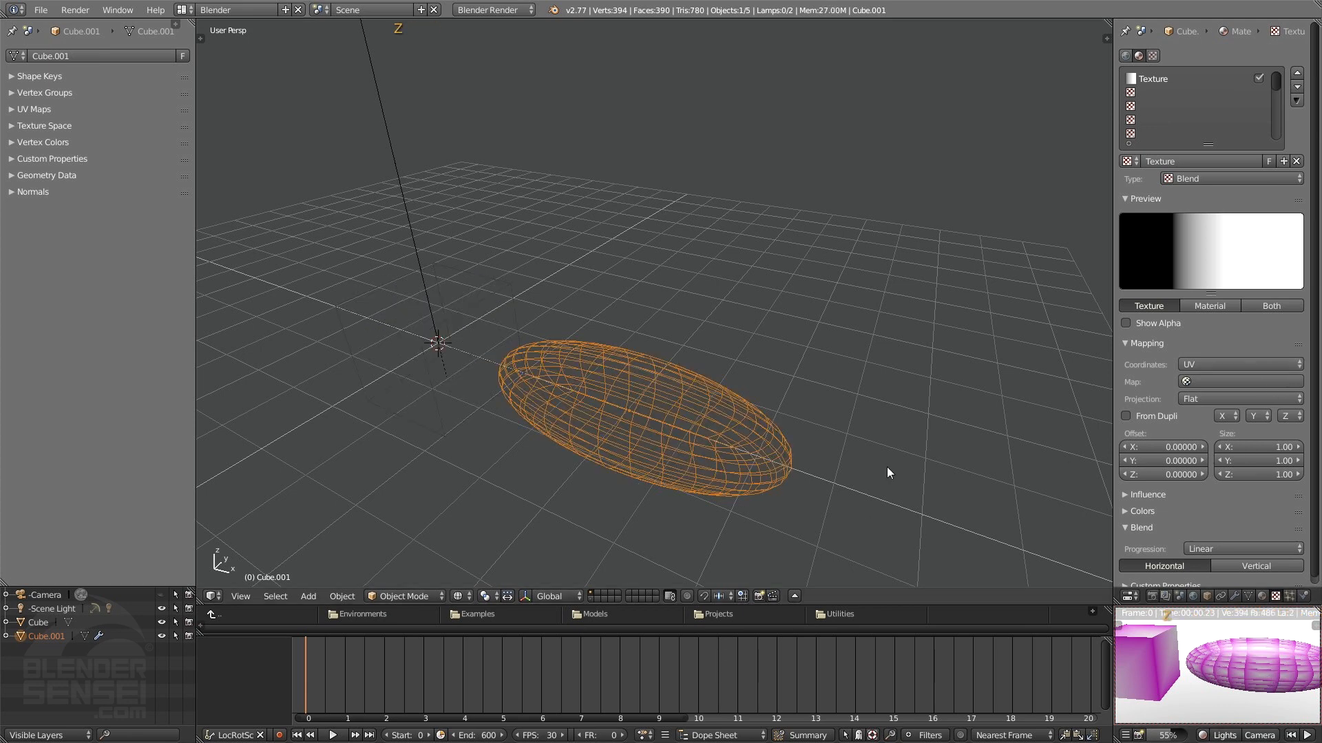
middle_click_drag(722, 489, 778, 295)
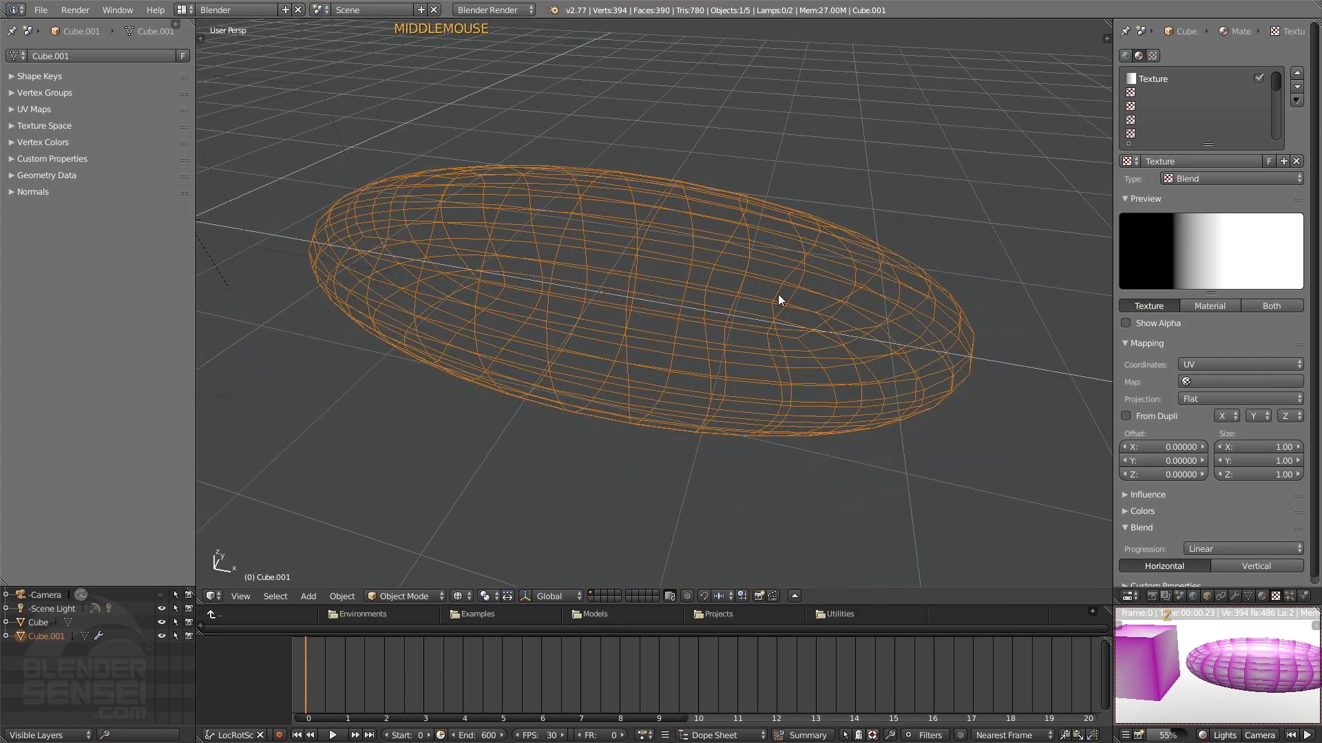
left_click(1233, 595)
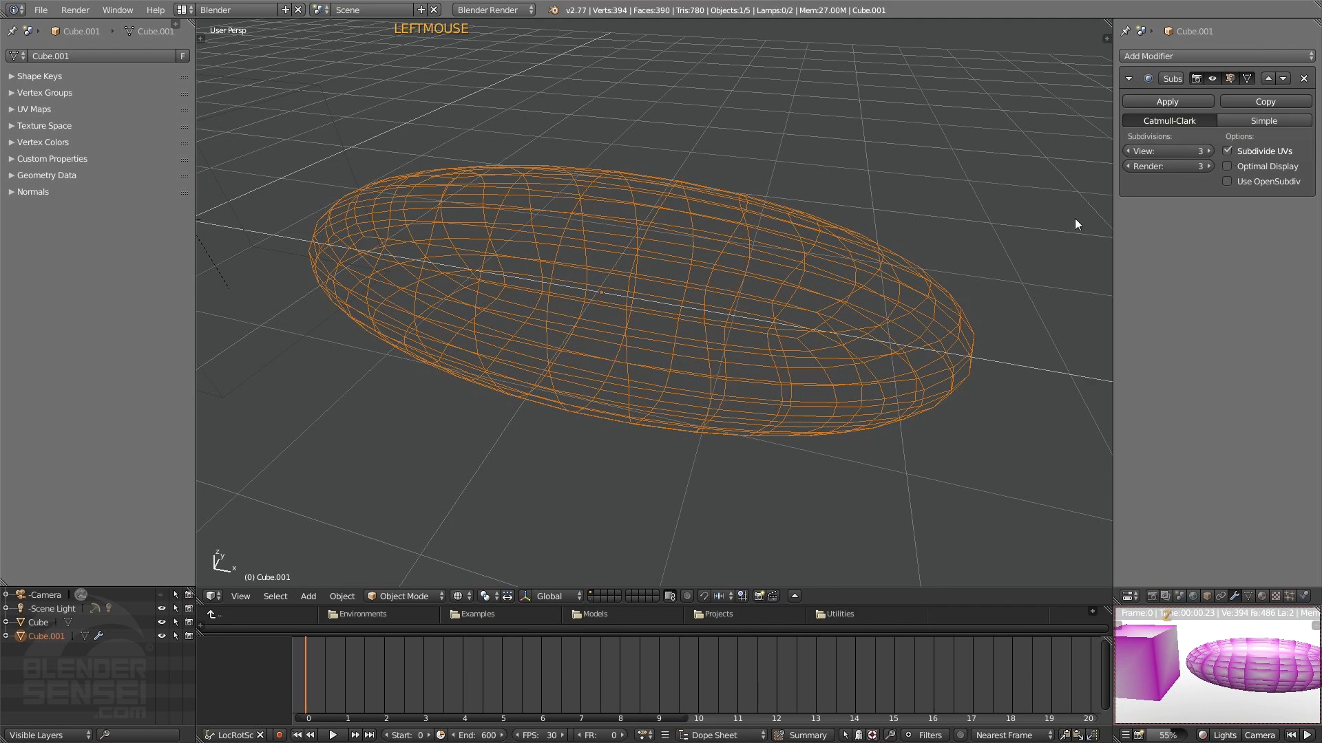
mouse_move(874, 356)
middle_mouse_down()
mouse_move(870, 377)
mouse_move(834, 386)
mouse_move(881, 365)
middle_mouse_up()
double_click(1275, 595)
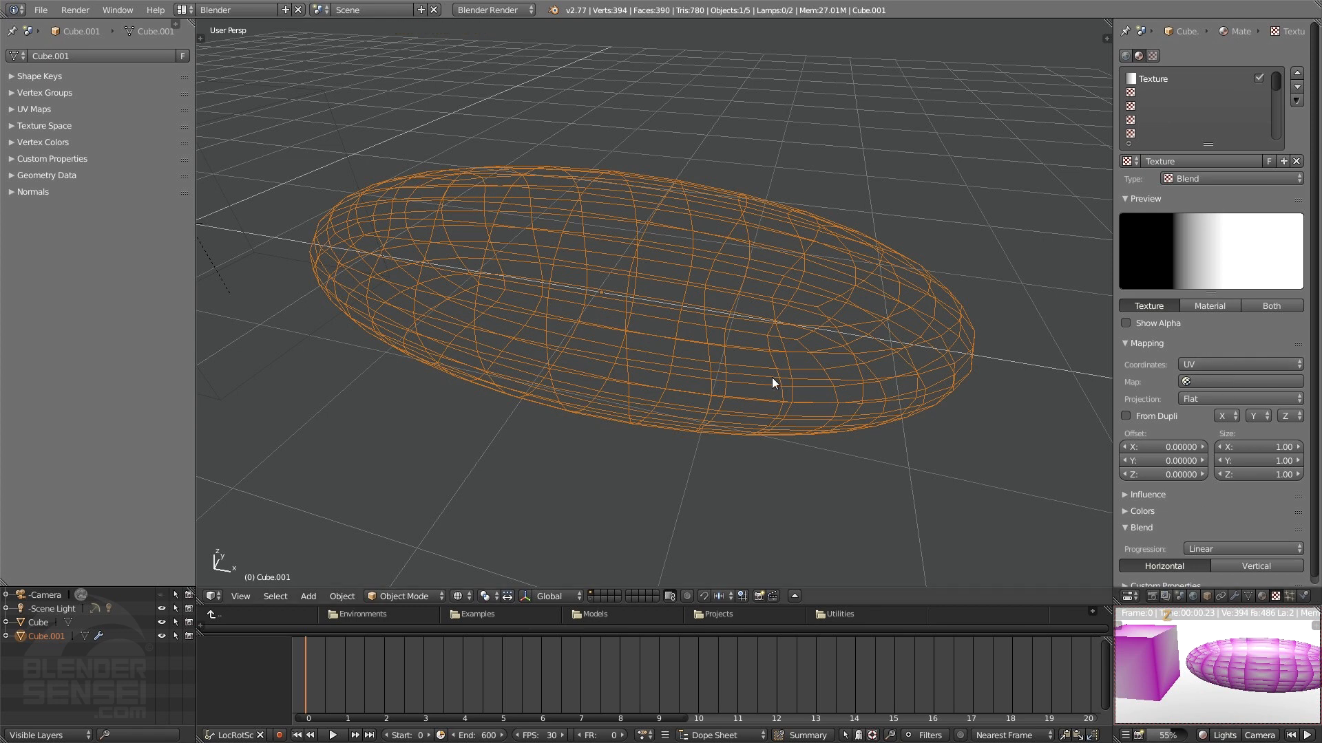
mouse_move(1273, 674)
middle_mouse_down()
mouse_move(1233, 673)
mouse_move(1296, 672)
middle_mouse_up()
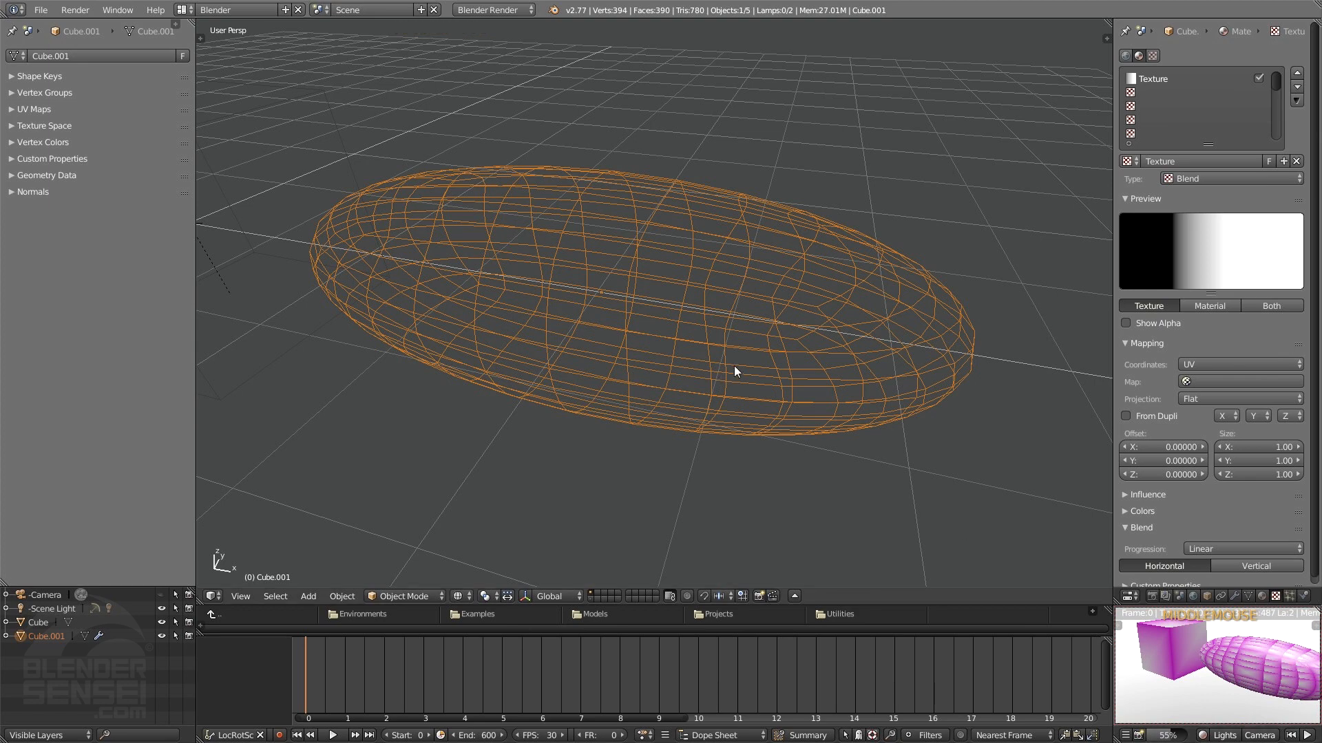
key("z")
scroll(721, 370, "down", 4)
scroll(725, 366, "up", 1)
middle_click_drag(724, 363, 747, 378, "shift")
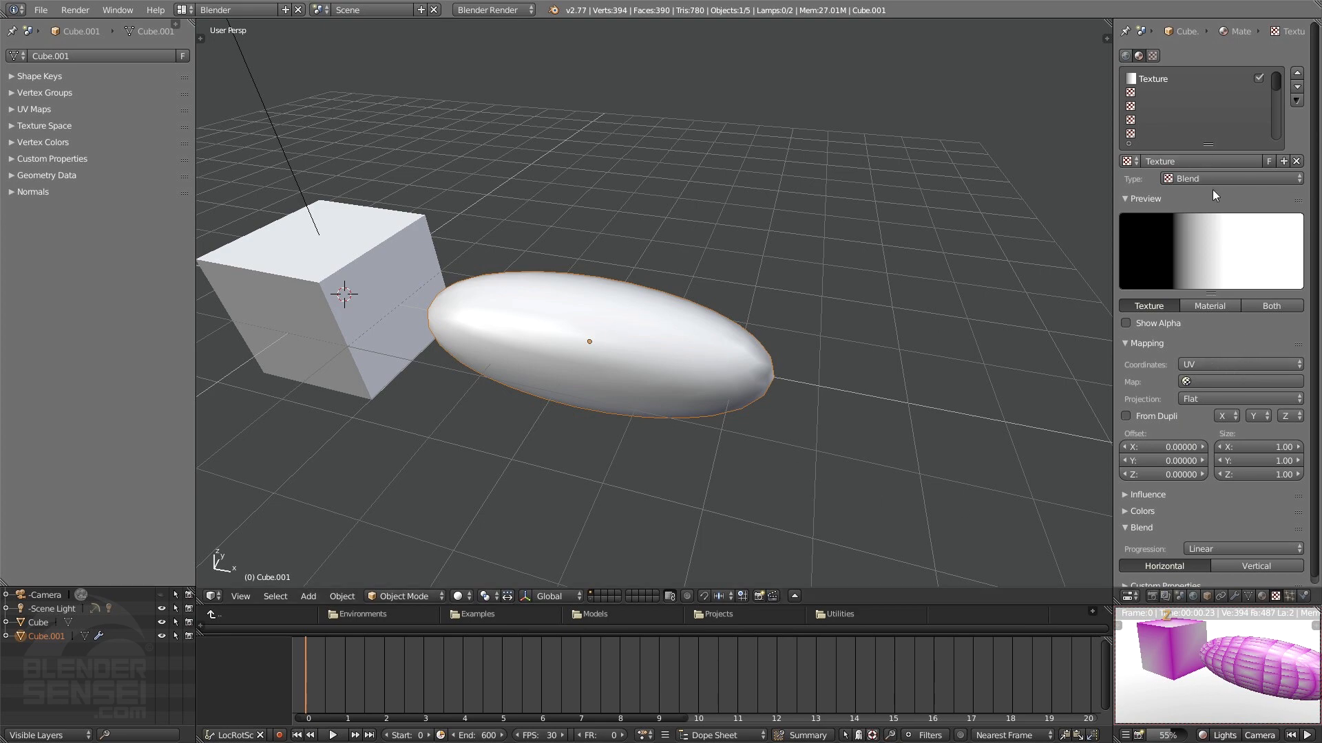
mouse_move(691, 344)
middle_mouse_down()
mouse_move(796, 307)
mouse_move(686, 334)
mouse_move(725, 354)
mouse_move(706, 357)
middle_mouse_up()
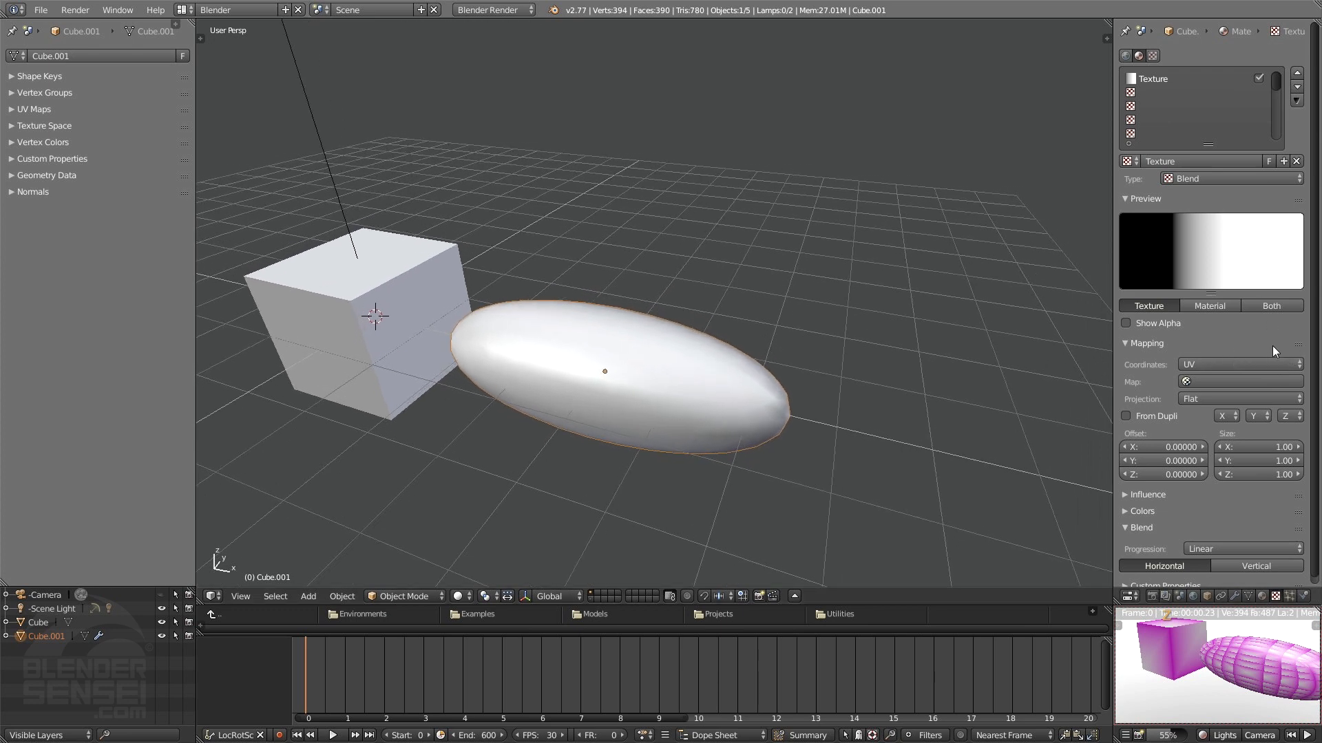
left_click(1273, 365)
left_click(1228, 177)
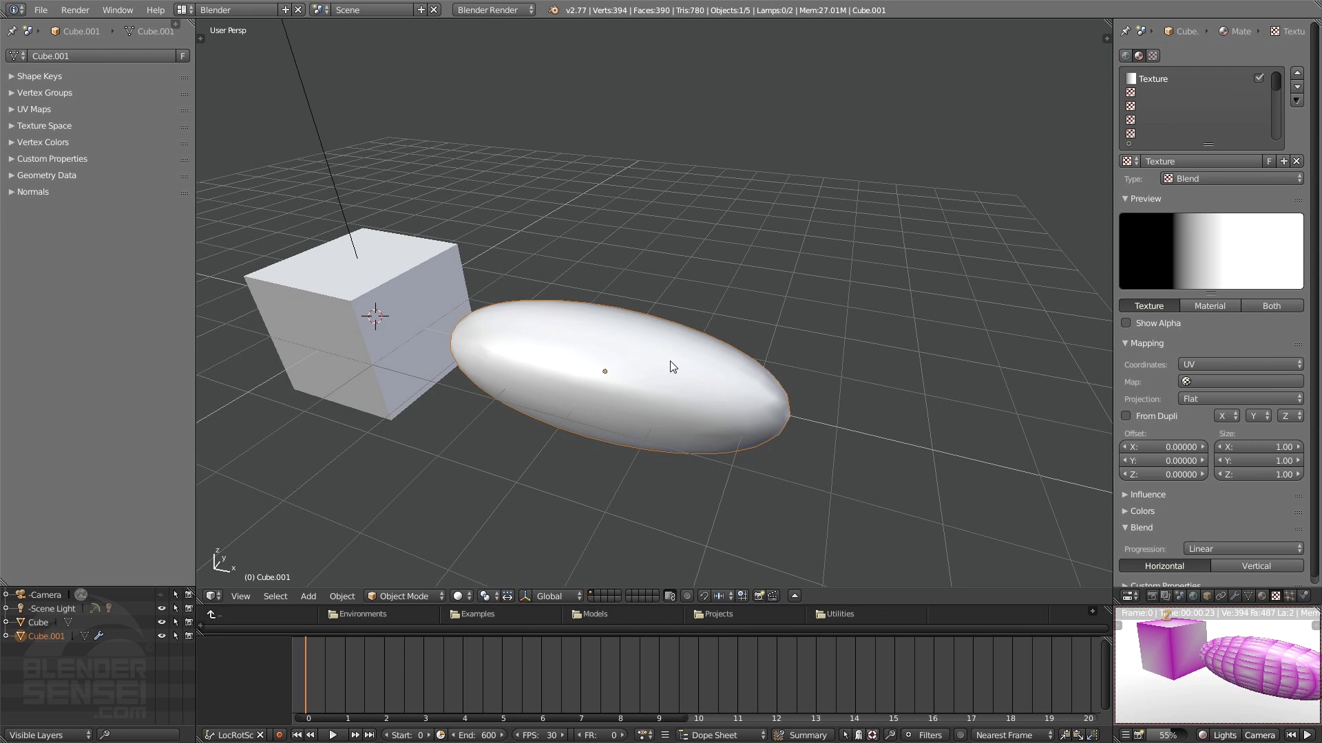
left_click(1213, 368)
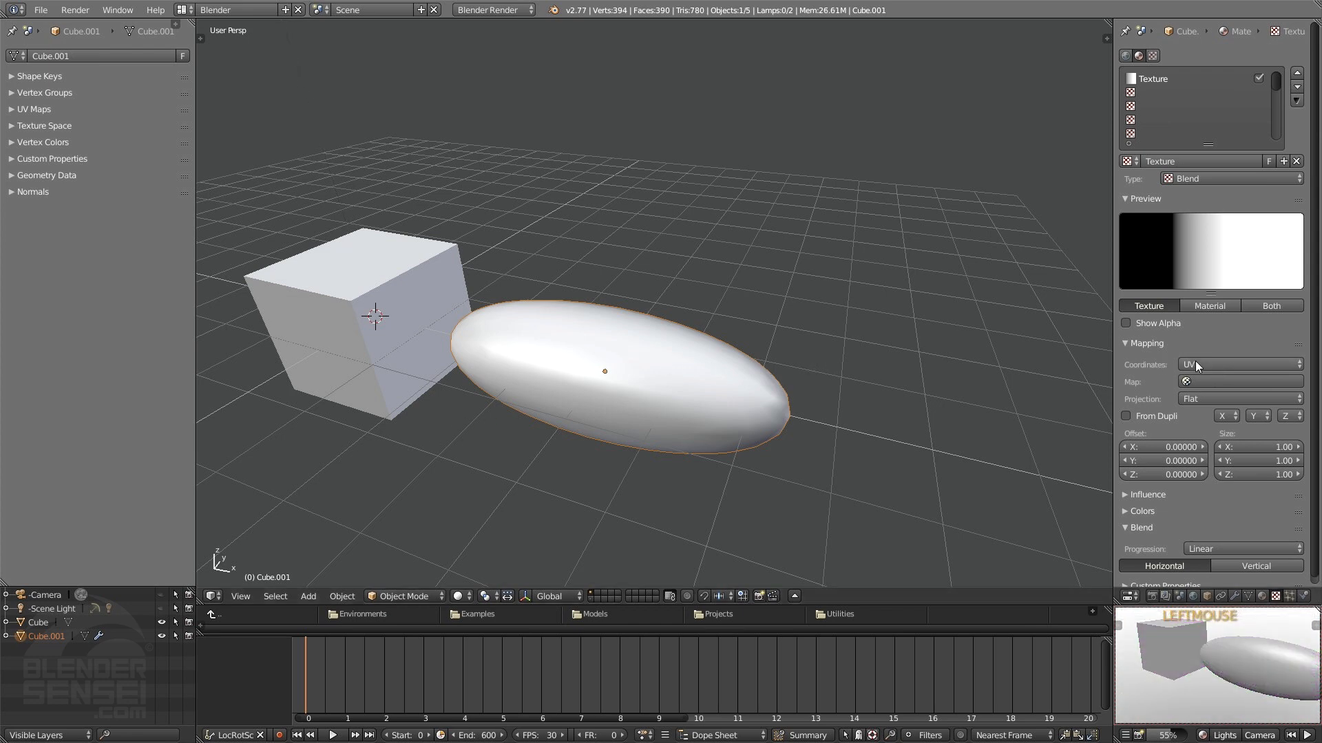
left_click(1204, 734)
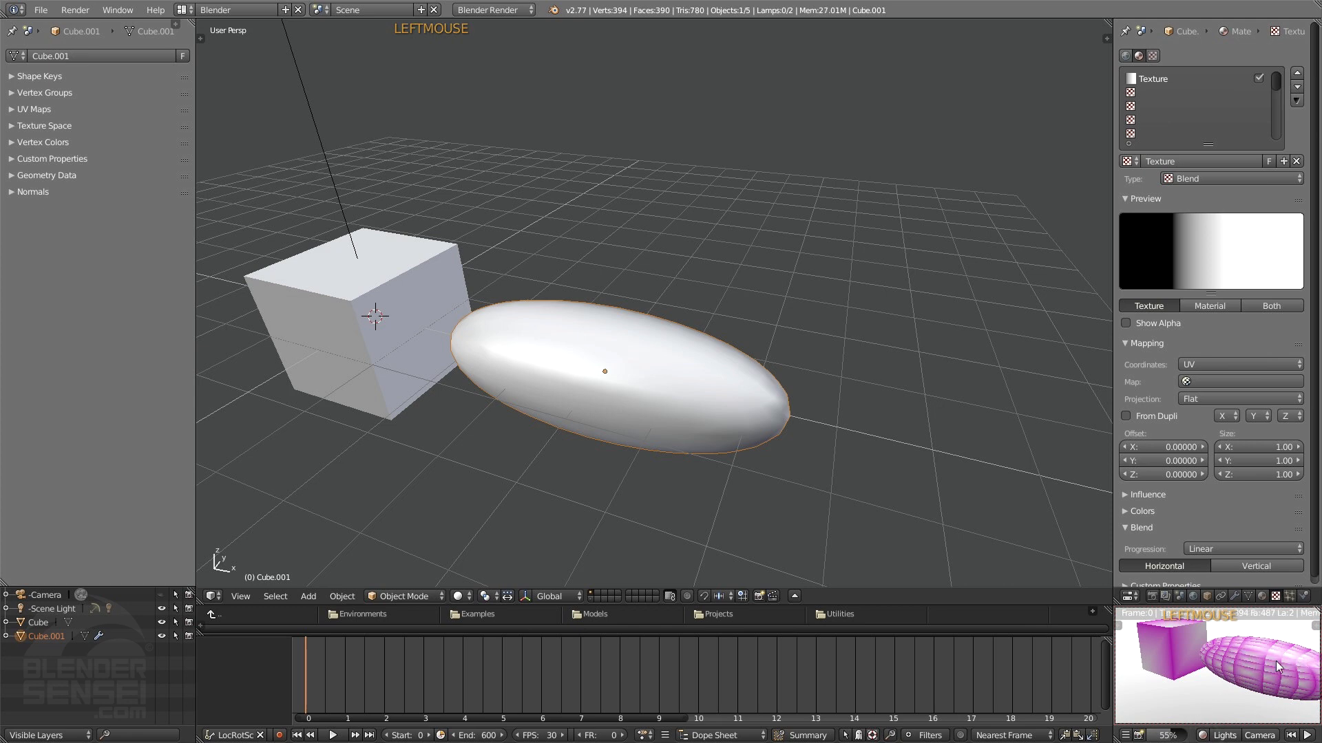
Step: Set the Blend texture's mapping coordinates to Generated and inspect both objects in the rendered preview
left_click(1266, 364)
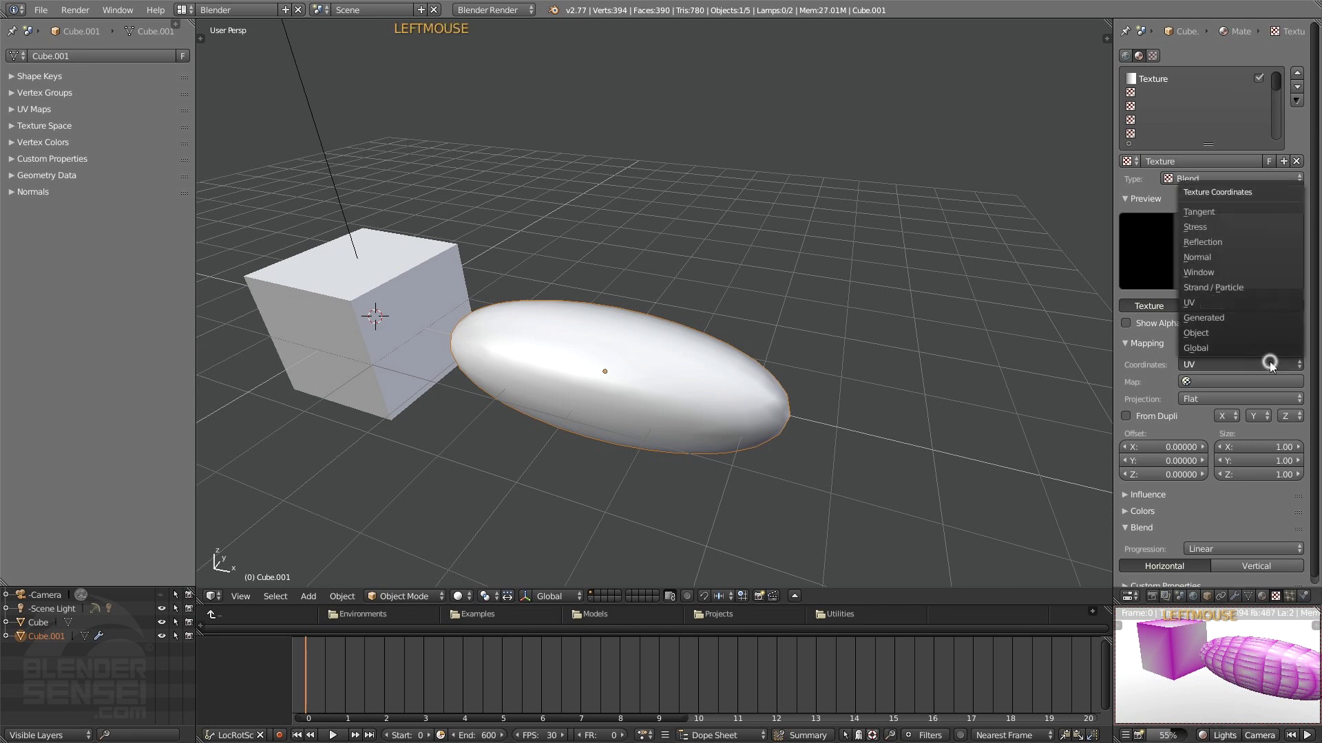
left_click(1229, 320)
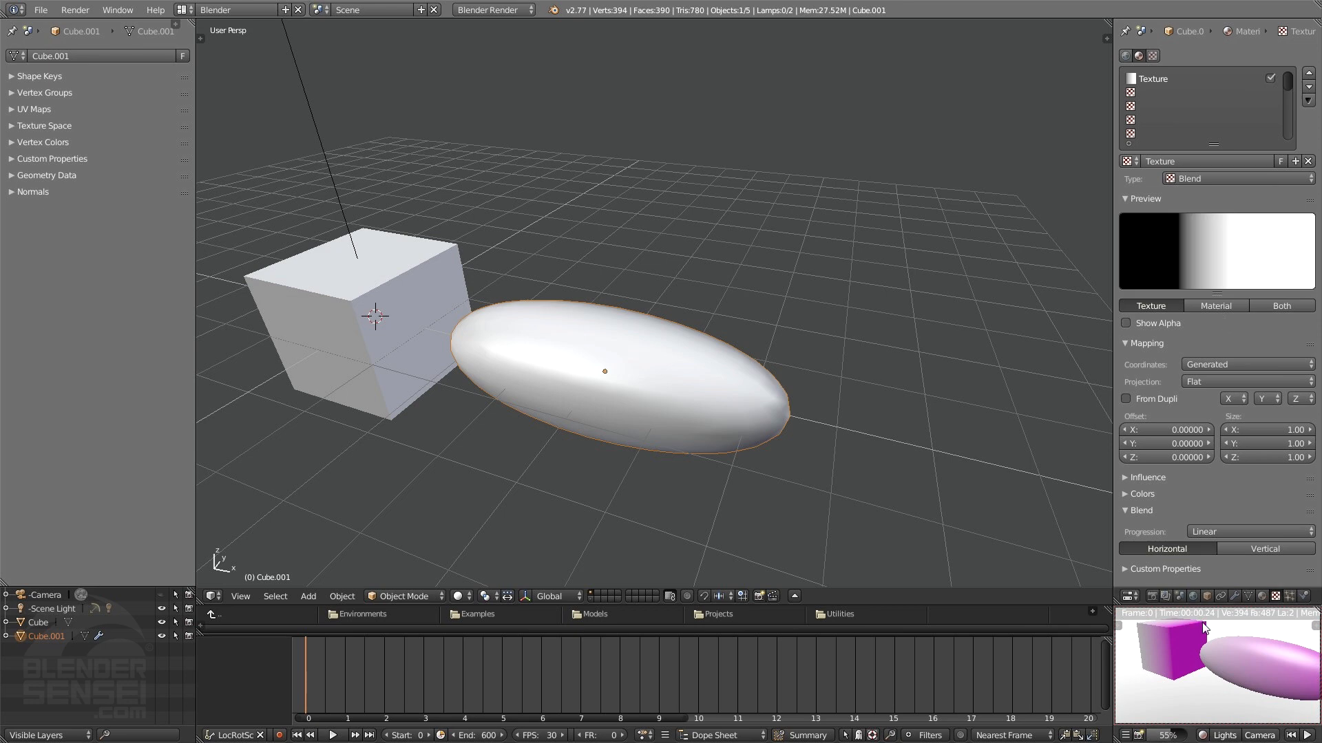
middle_click_drag(1249, 665, 1257, 675)
scroll(1257, 675, "down", 2)
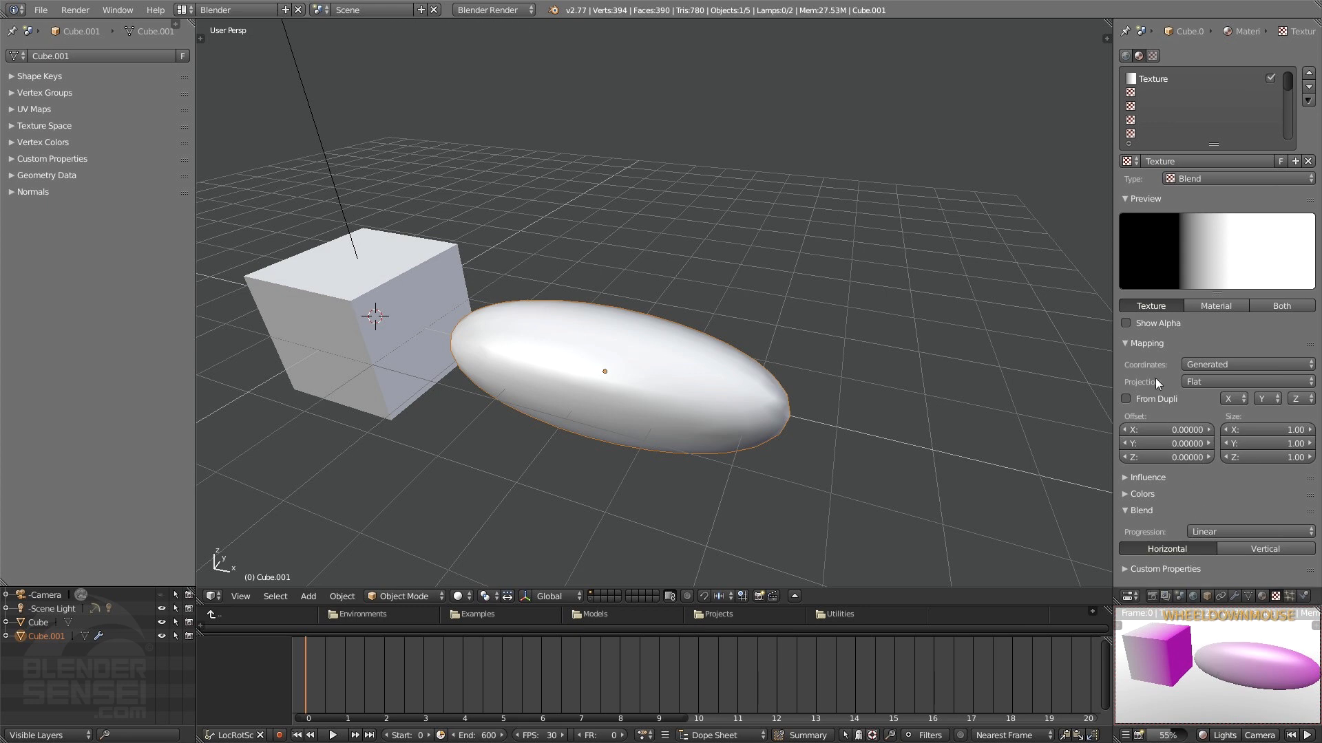
Step: Review the available texture types and change the texture from Blend to Clouds
left_click(1127, 342)
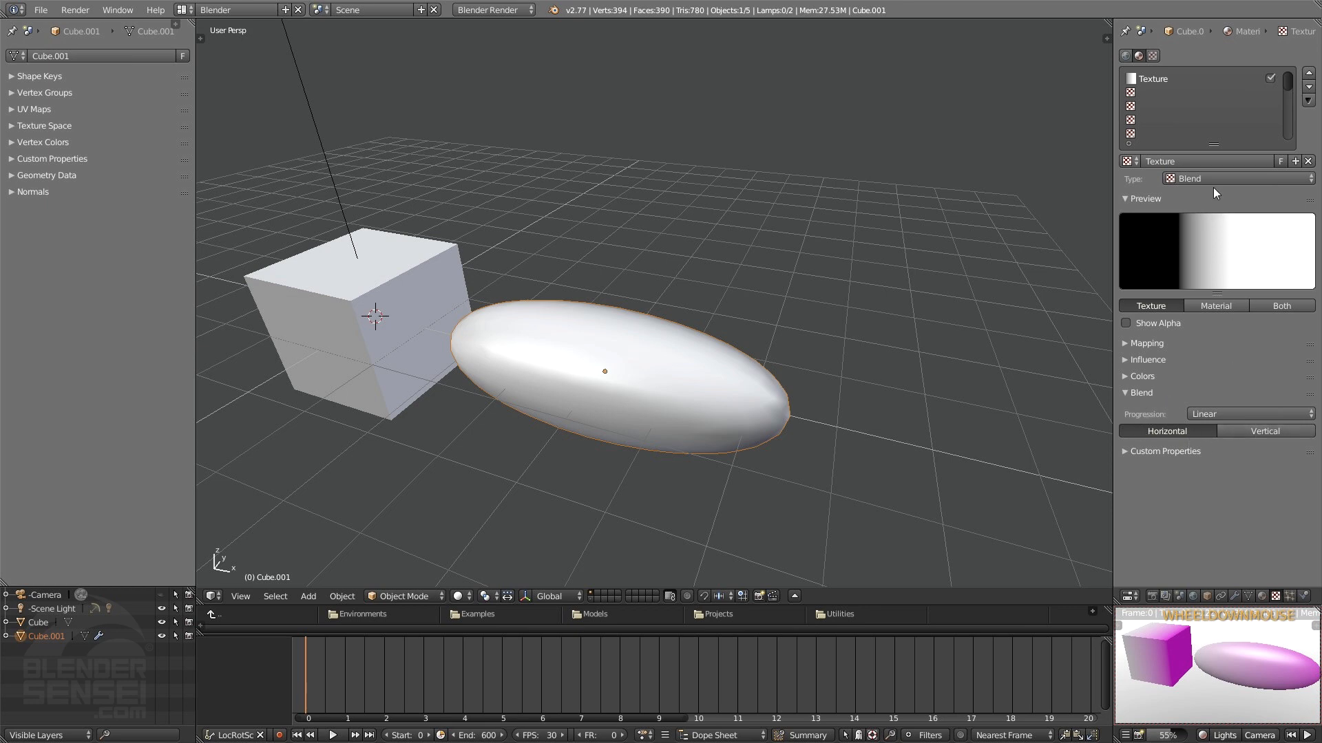
left_click(1231, 180)
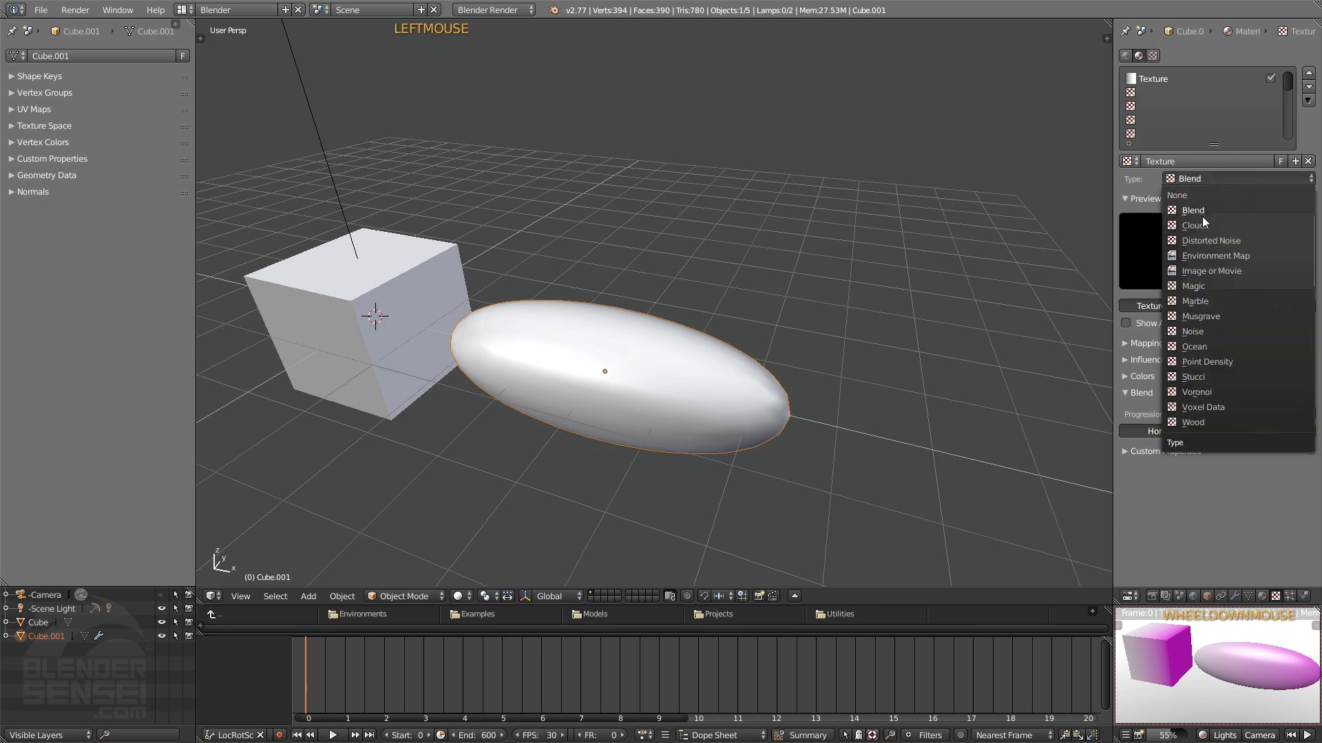
left_click(1243, 180)
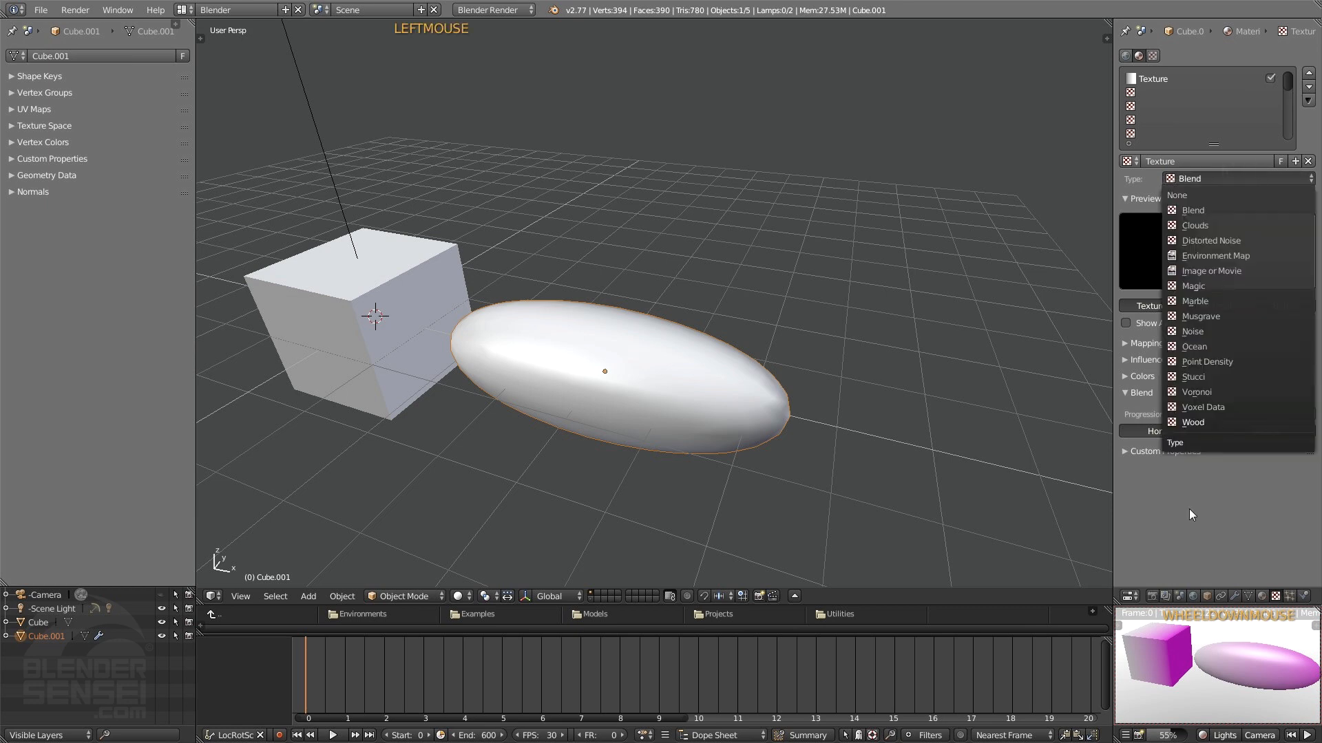
left_click(1232, 178)
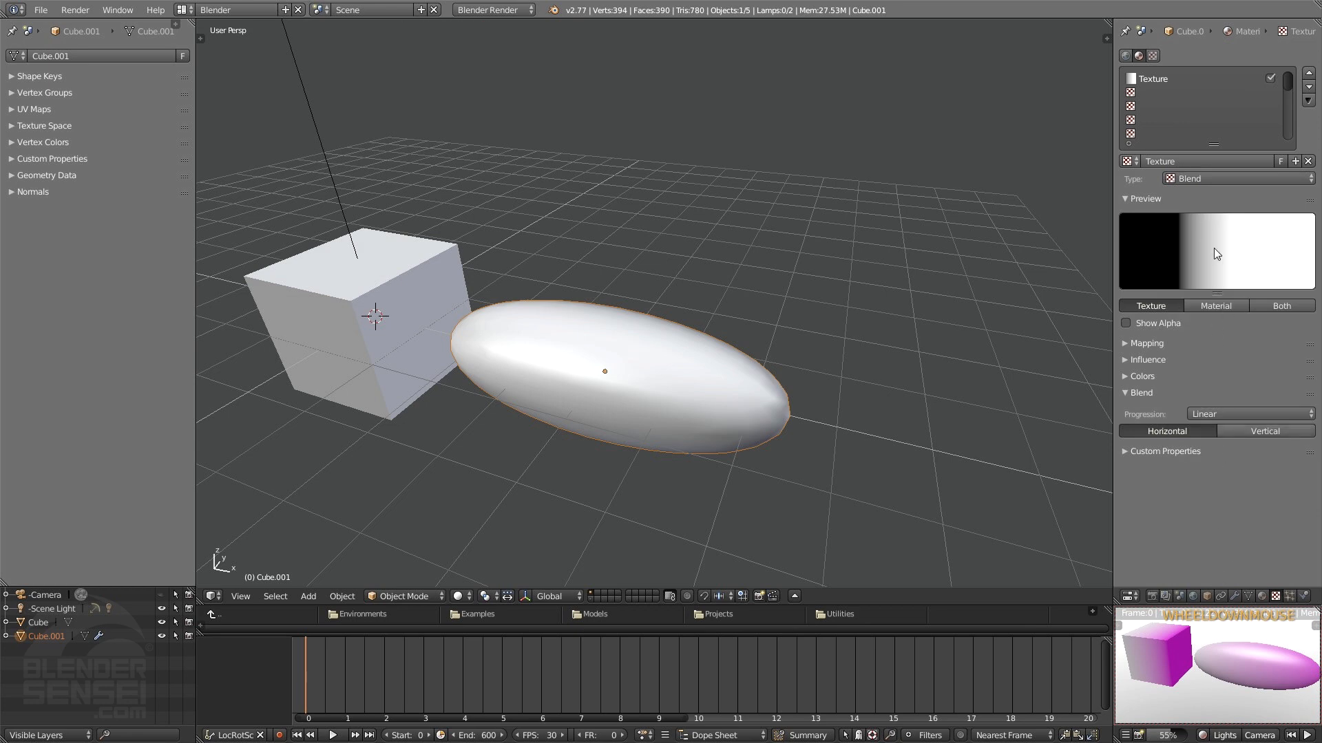
left_click(1233, 178)
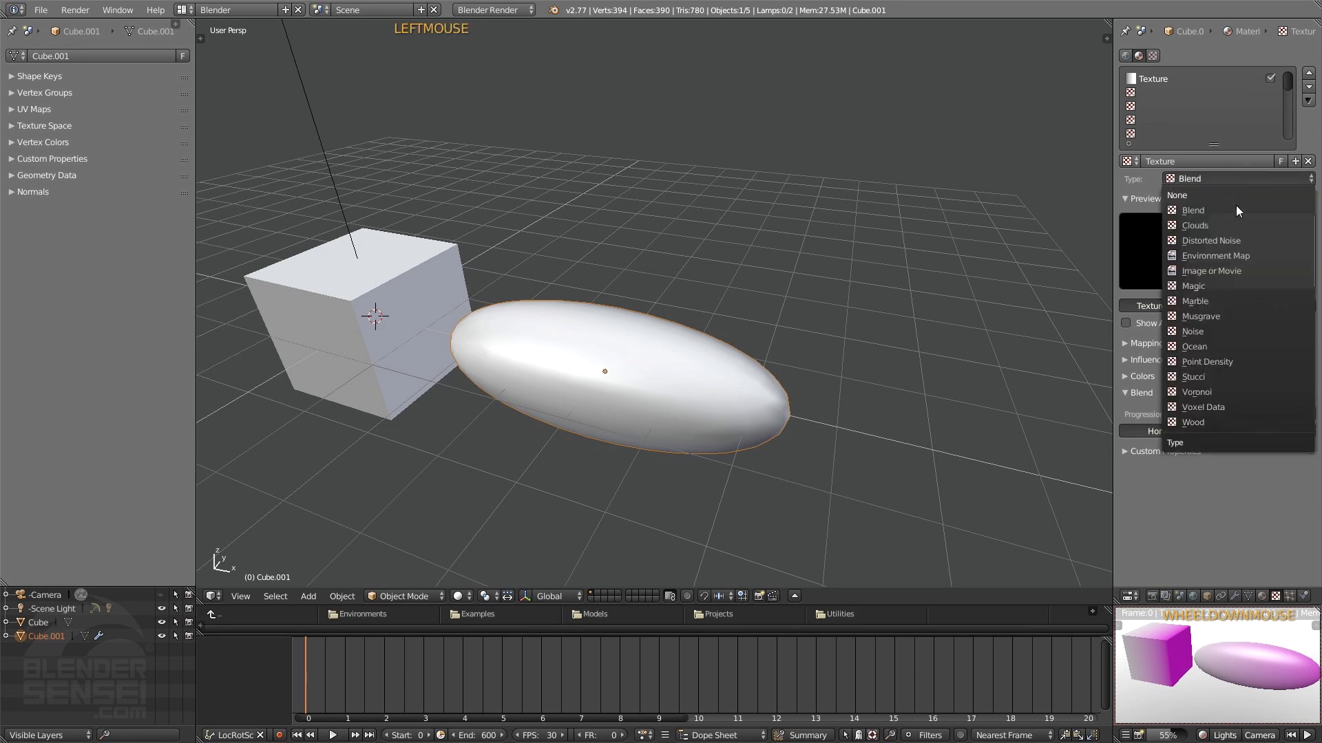
left_click(1213, 224)
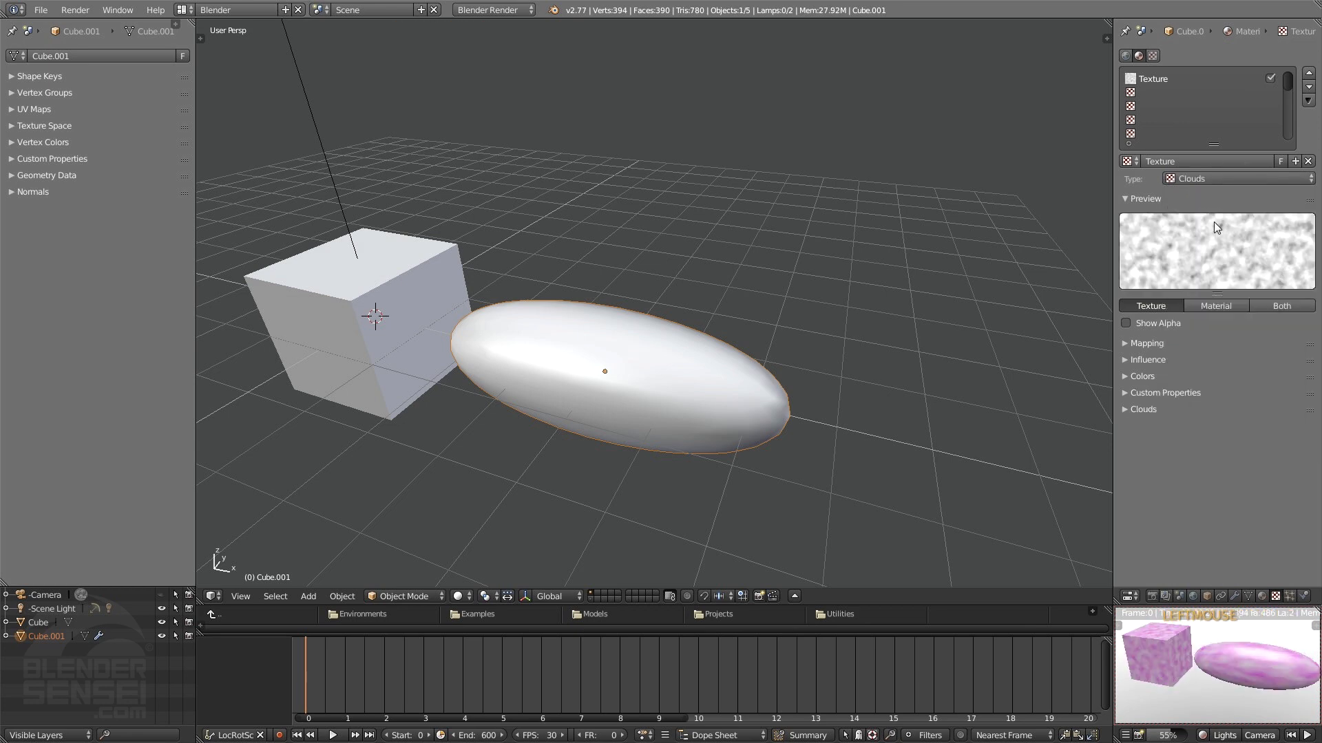
Step: Examine the Clouds texture's own settings and compare them with its Influence, Mapping and Colors settings
left_click(1129, 410)
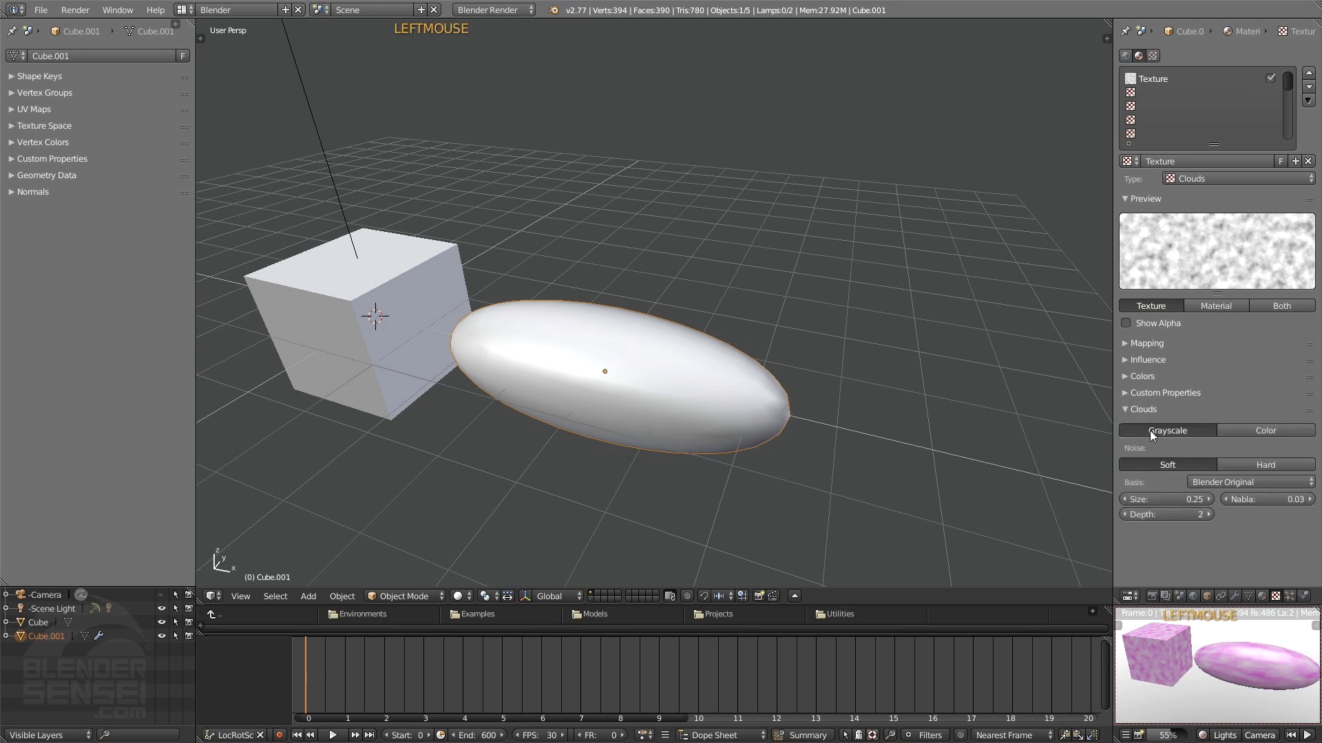
left_click(1126, 408)
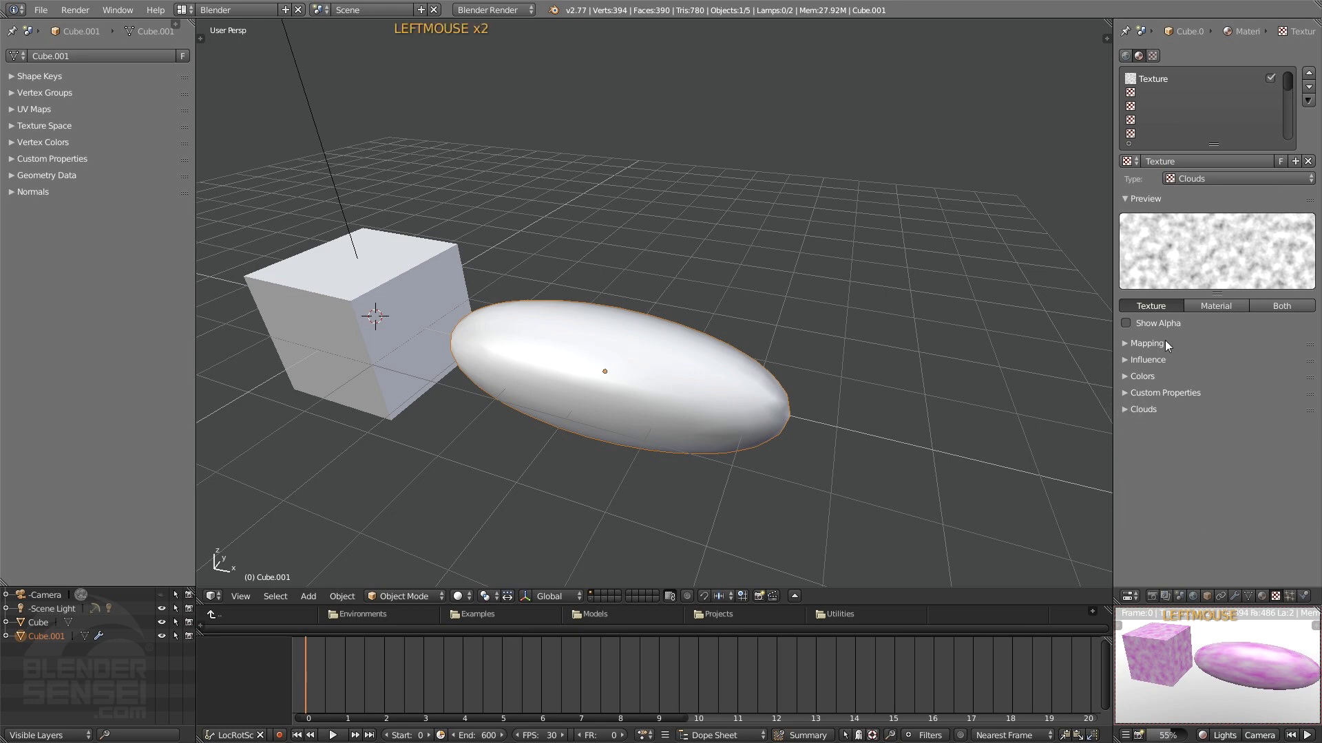
left_click(1127, 360)
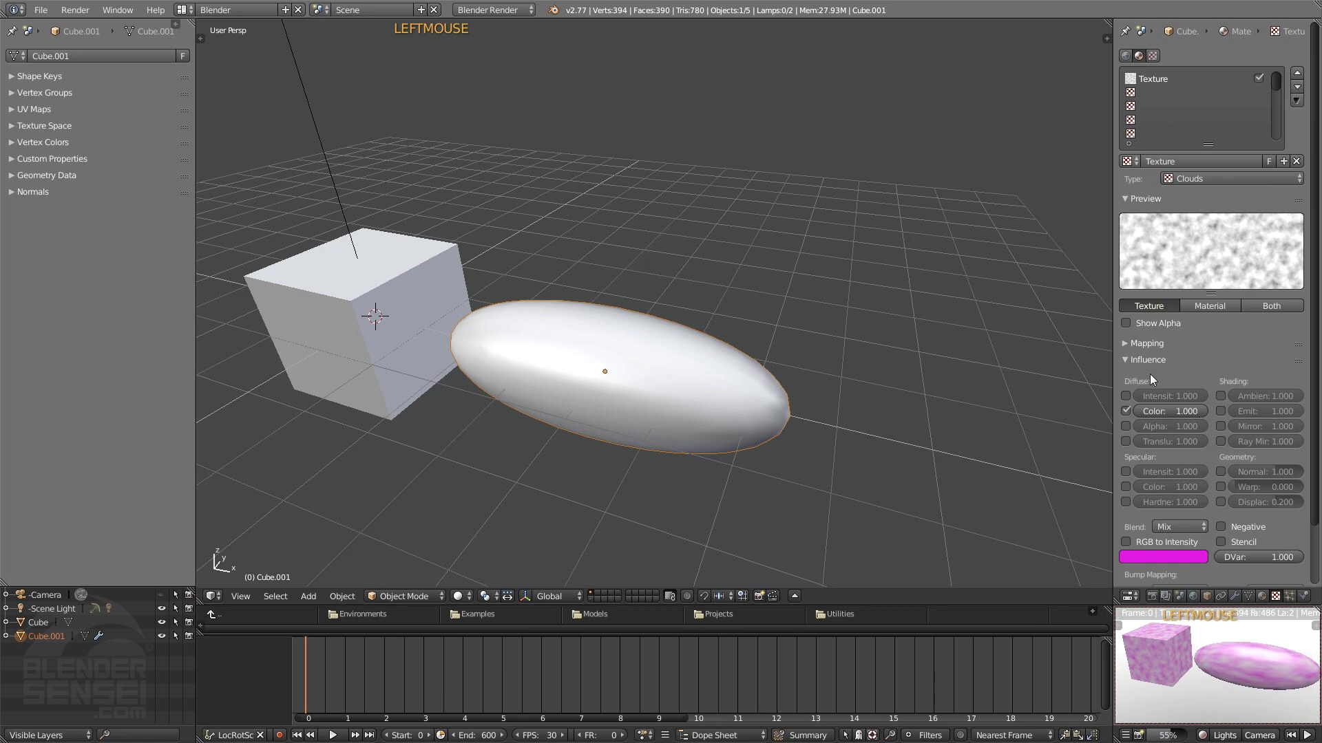
left_click(1132, 358)
left_click(1127, 338)
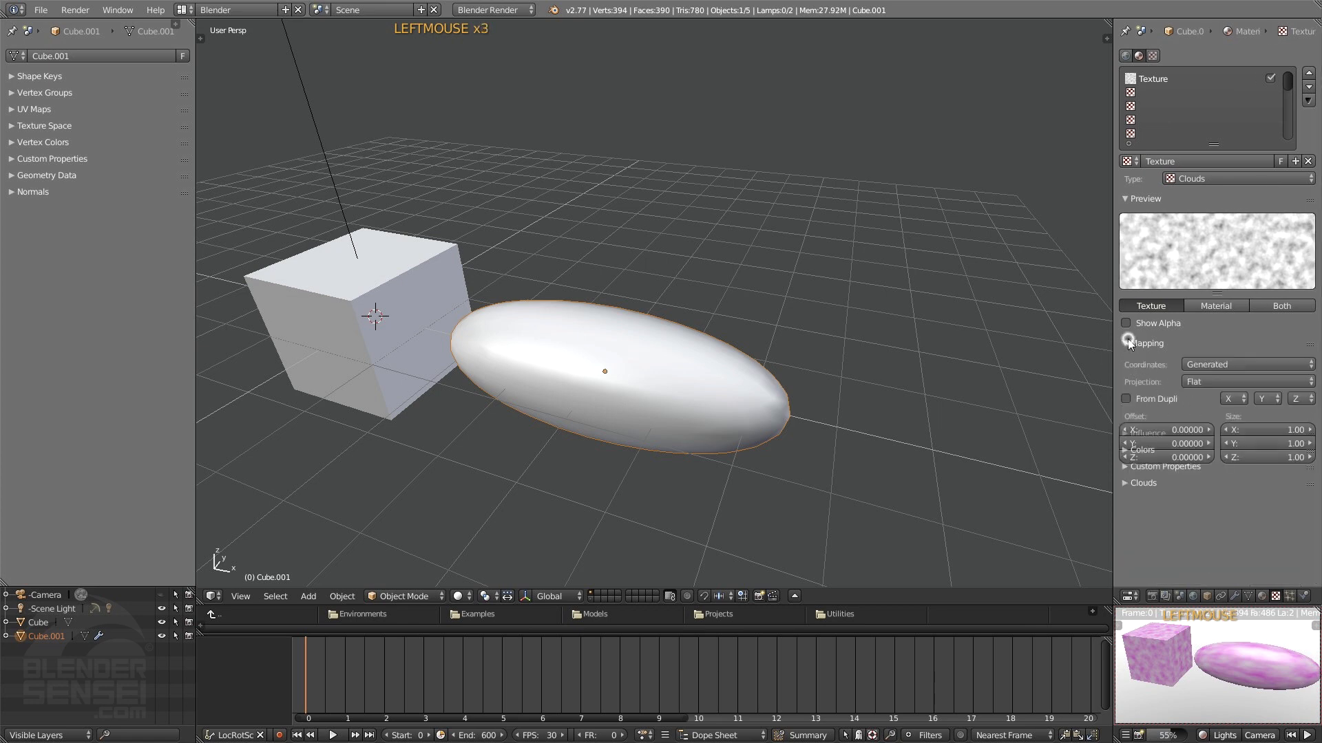
left_click(1128, 339)
left_click(1126, 372)
left_click(1125, 372)
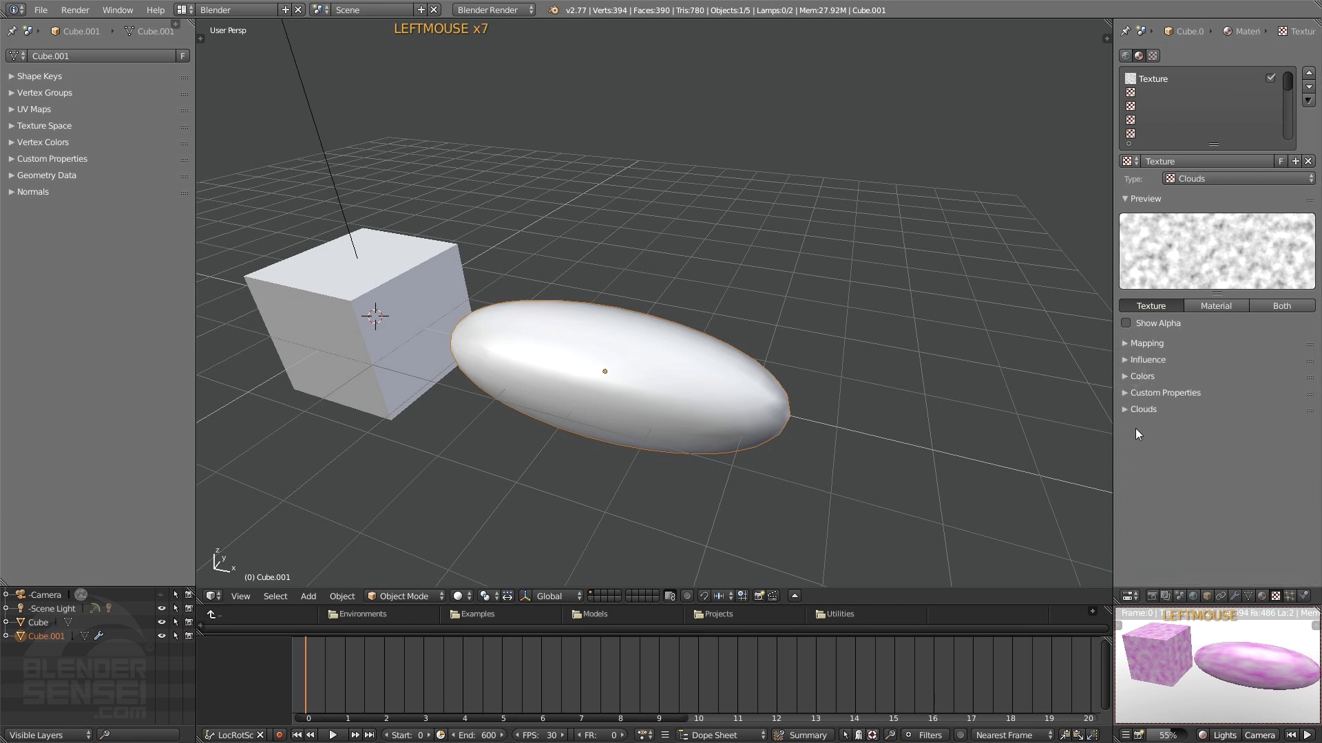
left_click(1122, 410)
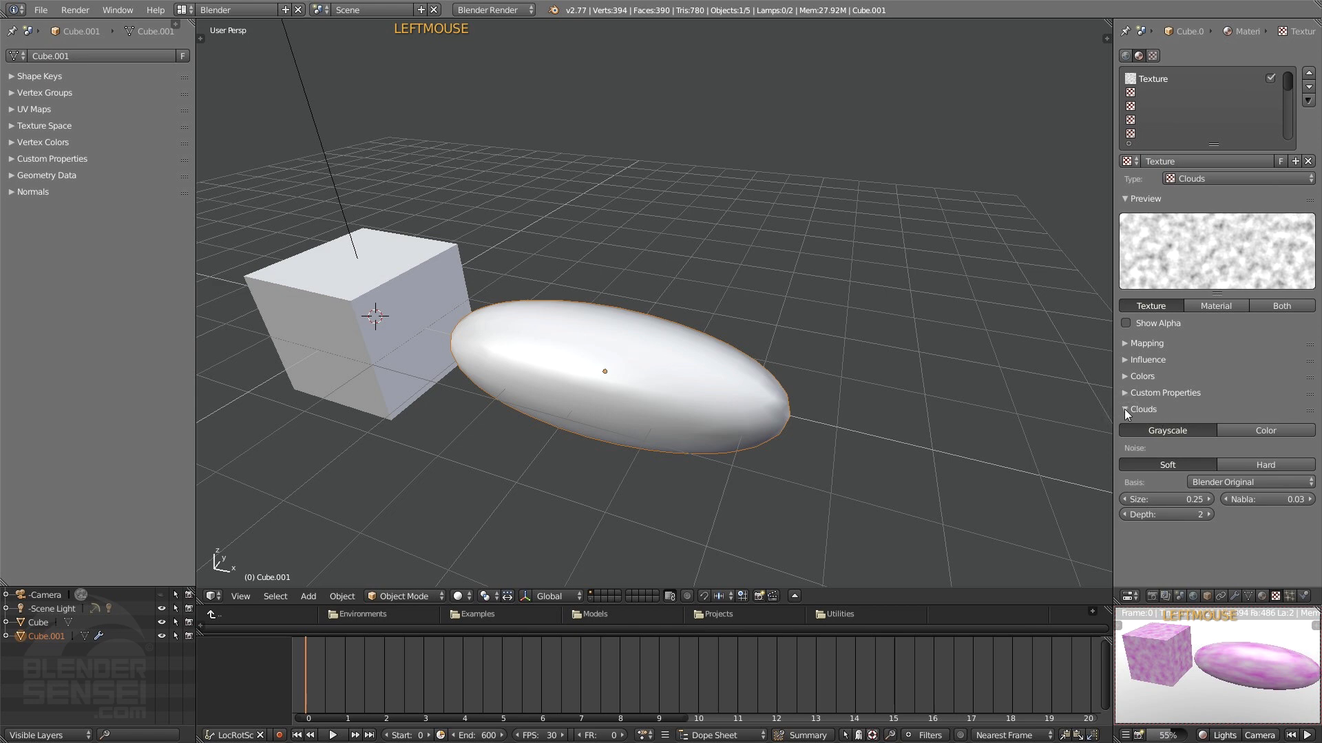
left_click(1125, 409)
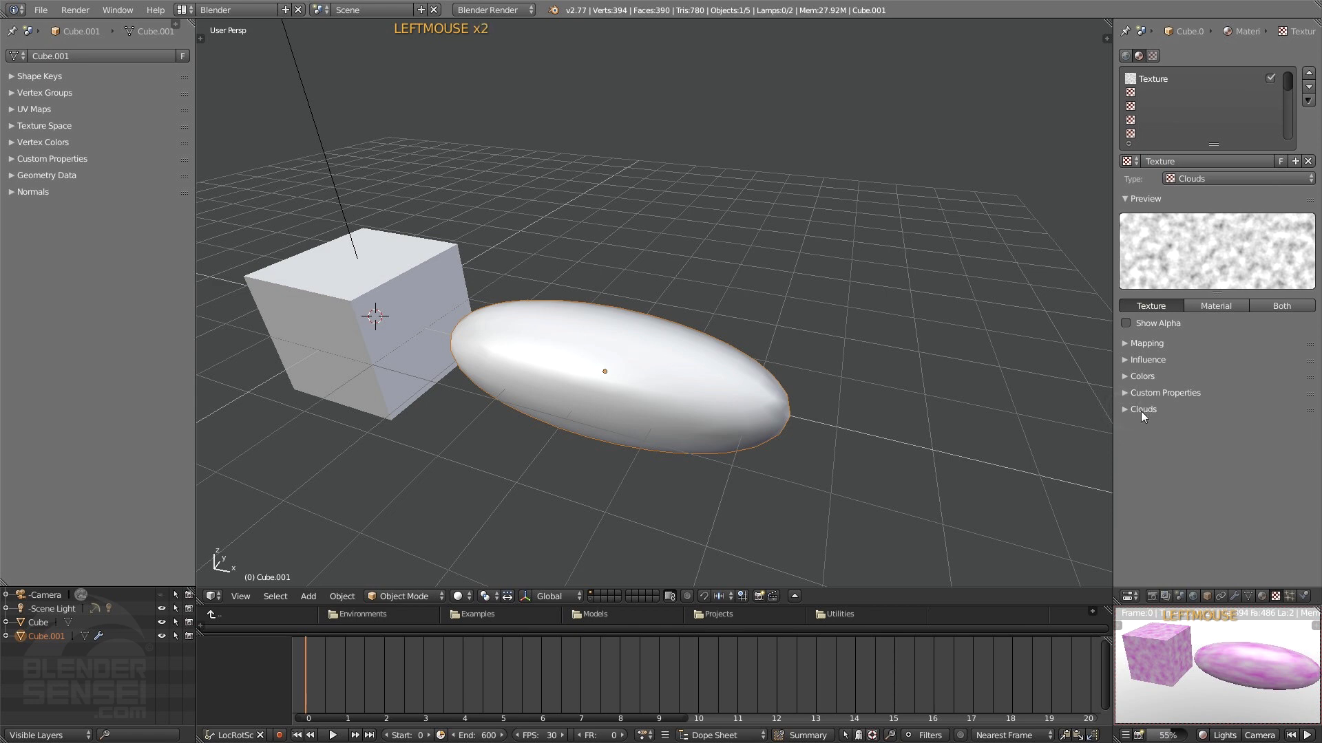
Step: Set the texture type back to Blend and inspect both objects in the rendered preview
left_click(1233, 181)
left_click(1231, 180)
left_click(1204, 208)
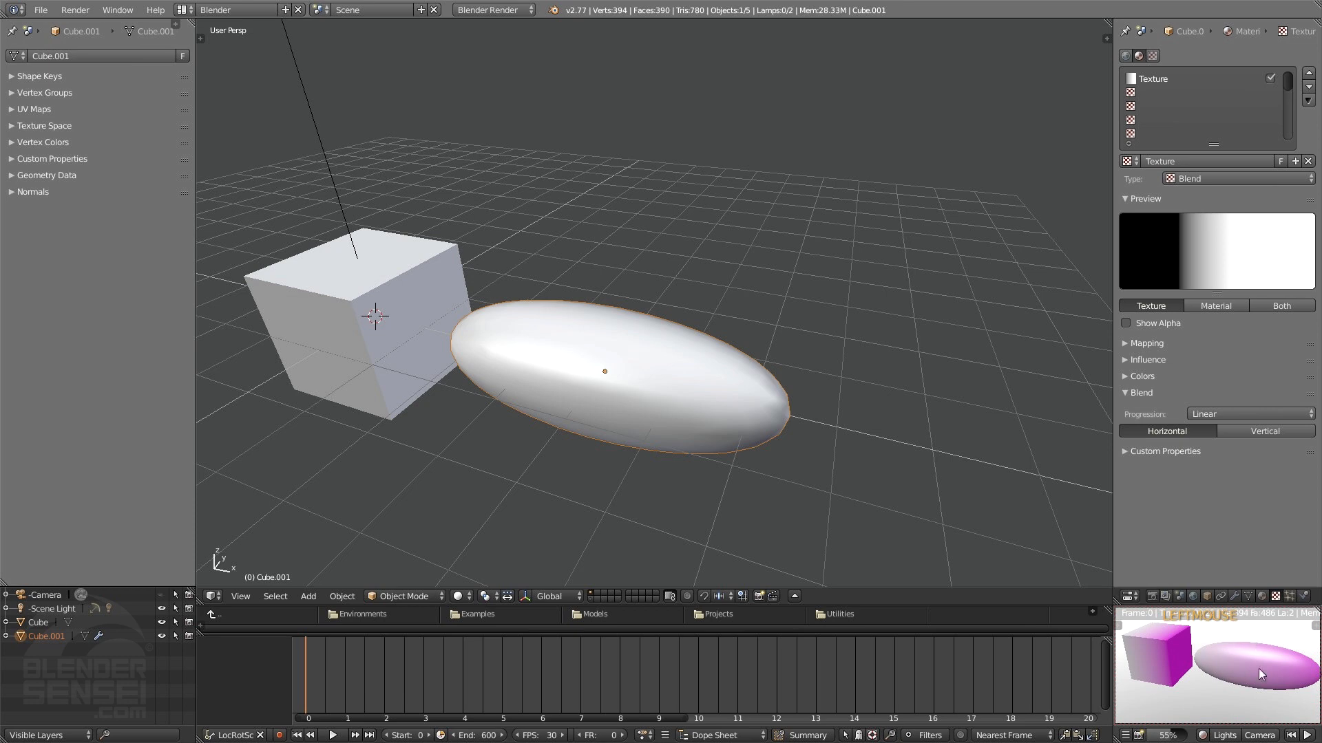
mouse_move(1258, 666)
middle_mouse_down()
mouse_move(1273, 671)
mouse_move(1254, 675)
middle_mouse_up()
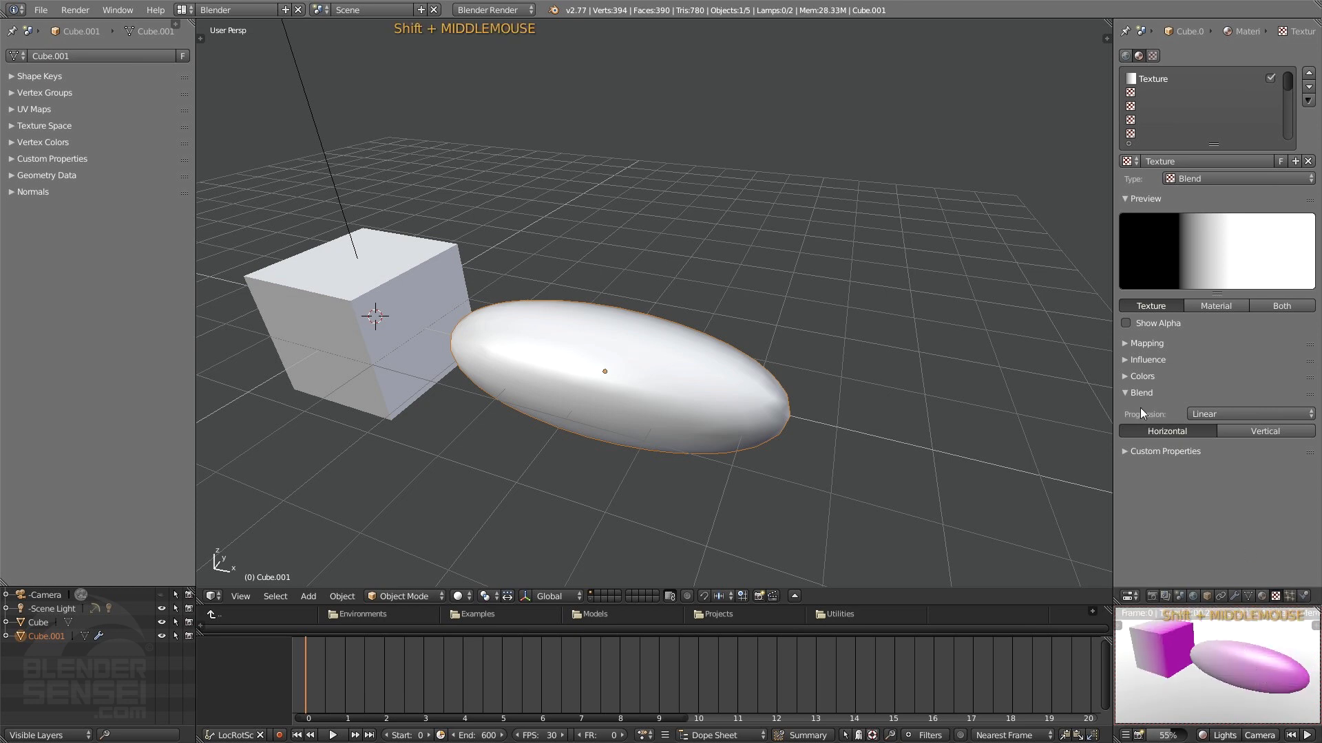
Step: Set the Blend texture's default influence color to green
left_click(1129, 392)
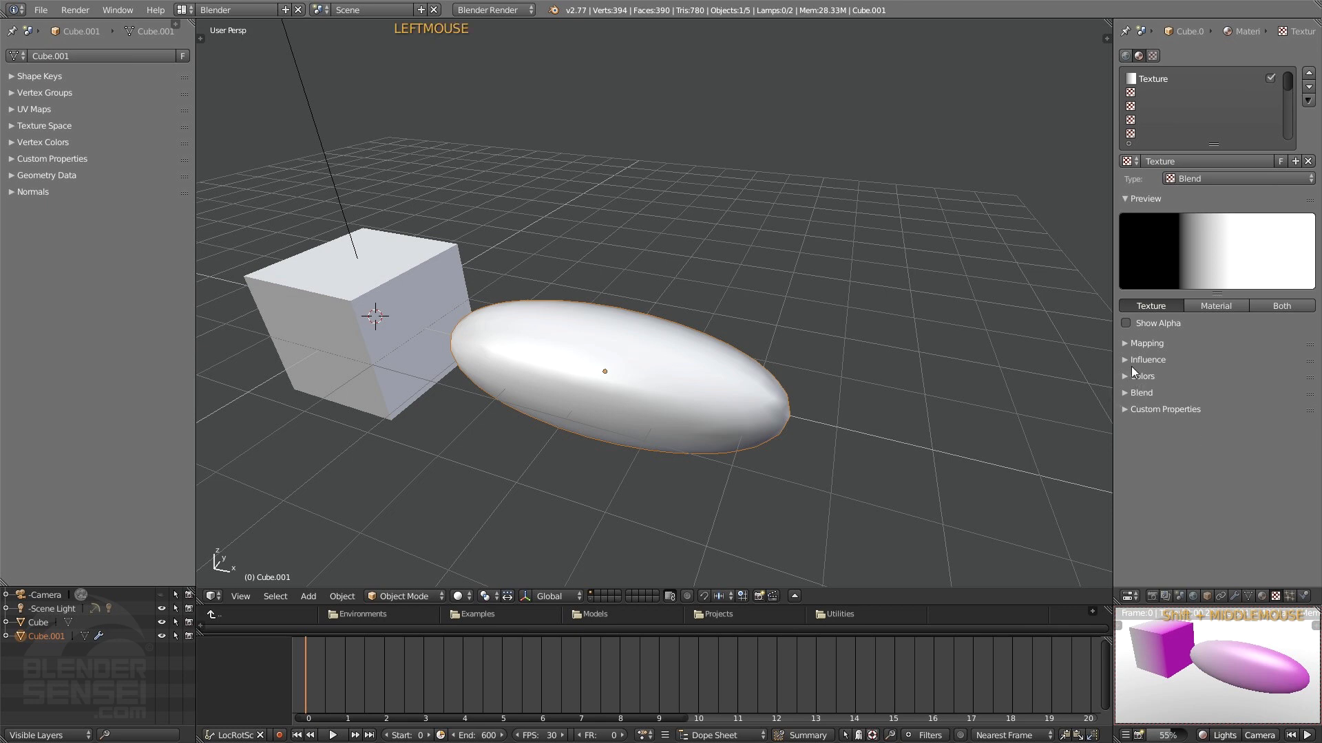
left_click(1126, 359)
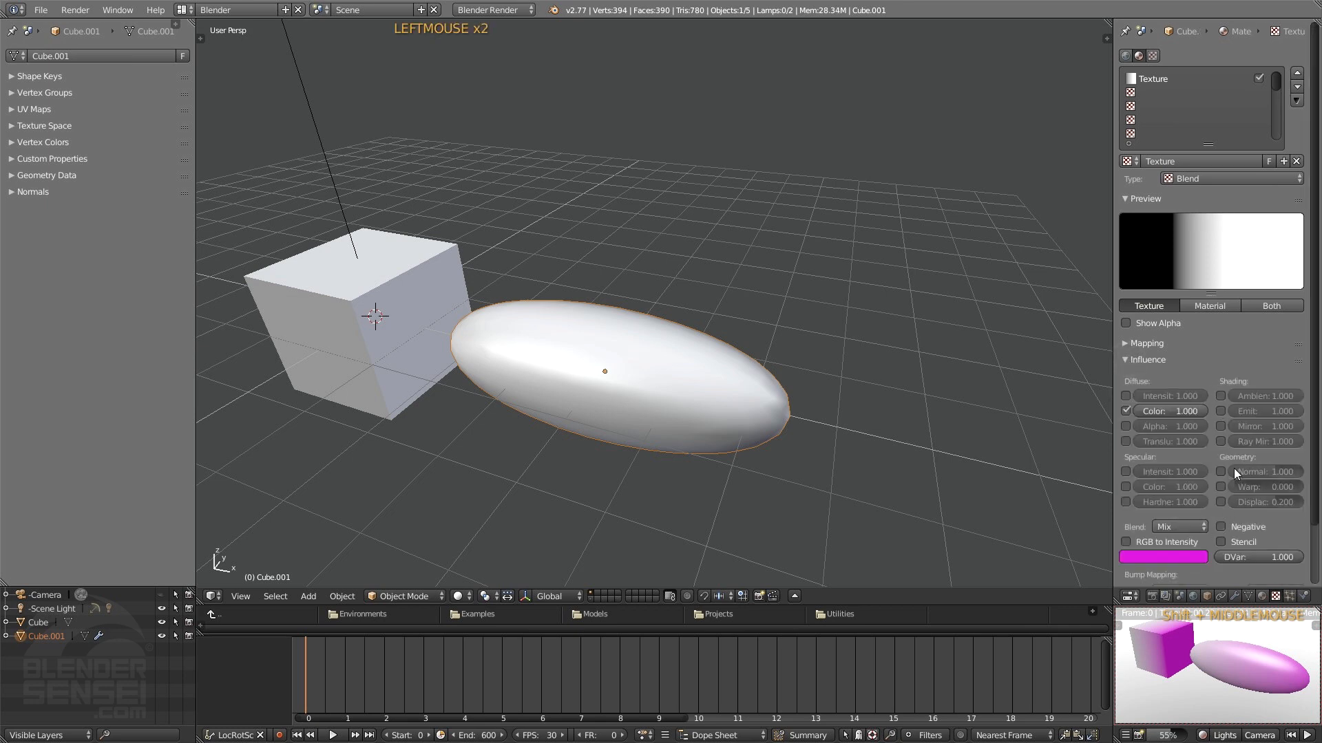
scroll(1227, 490, "down", 3)
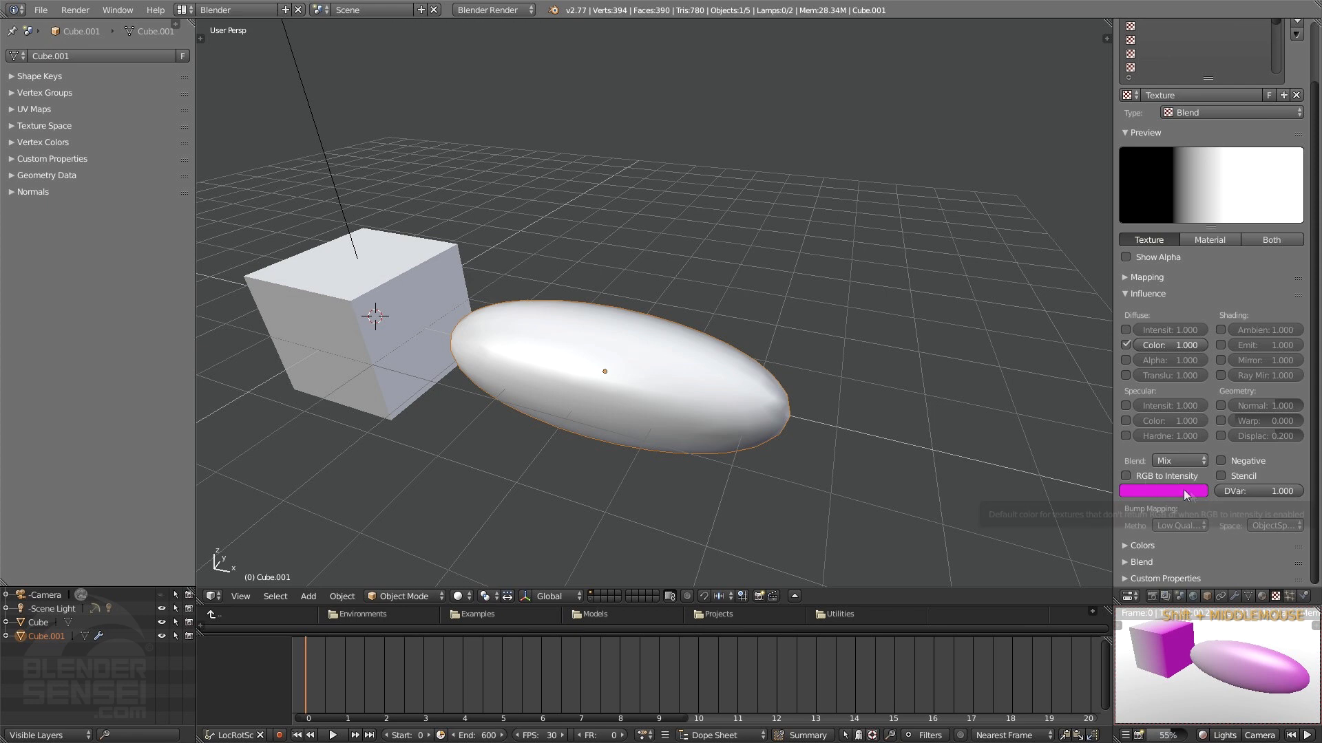
left_click(1181, 492)
left_click(1105, 327)
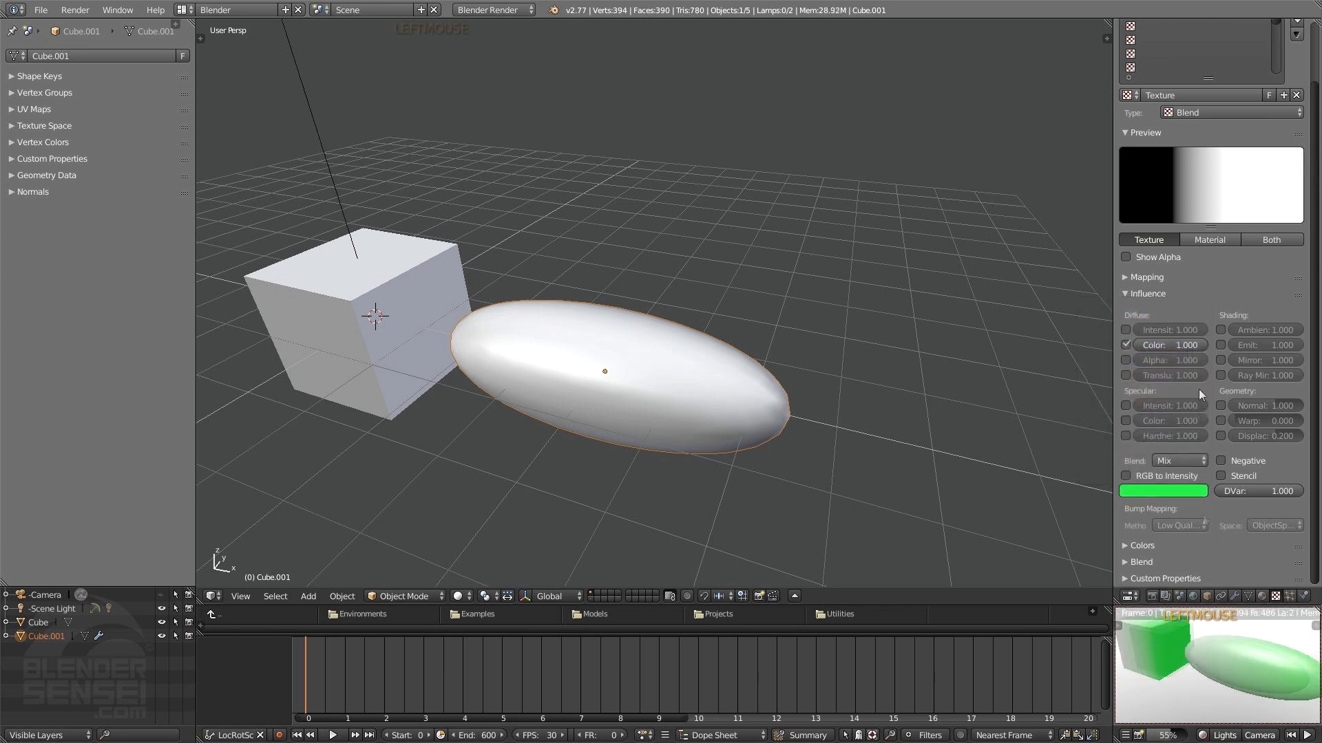
Step: Try varying the texture's diffuse Color influence, ending back at 1.000
left_click(1135, 295)
left_click(1126, 293)
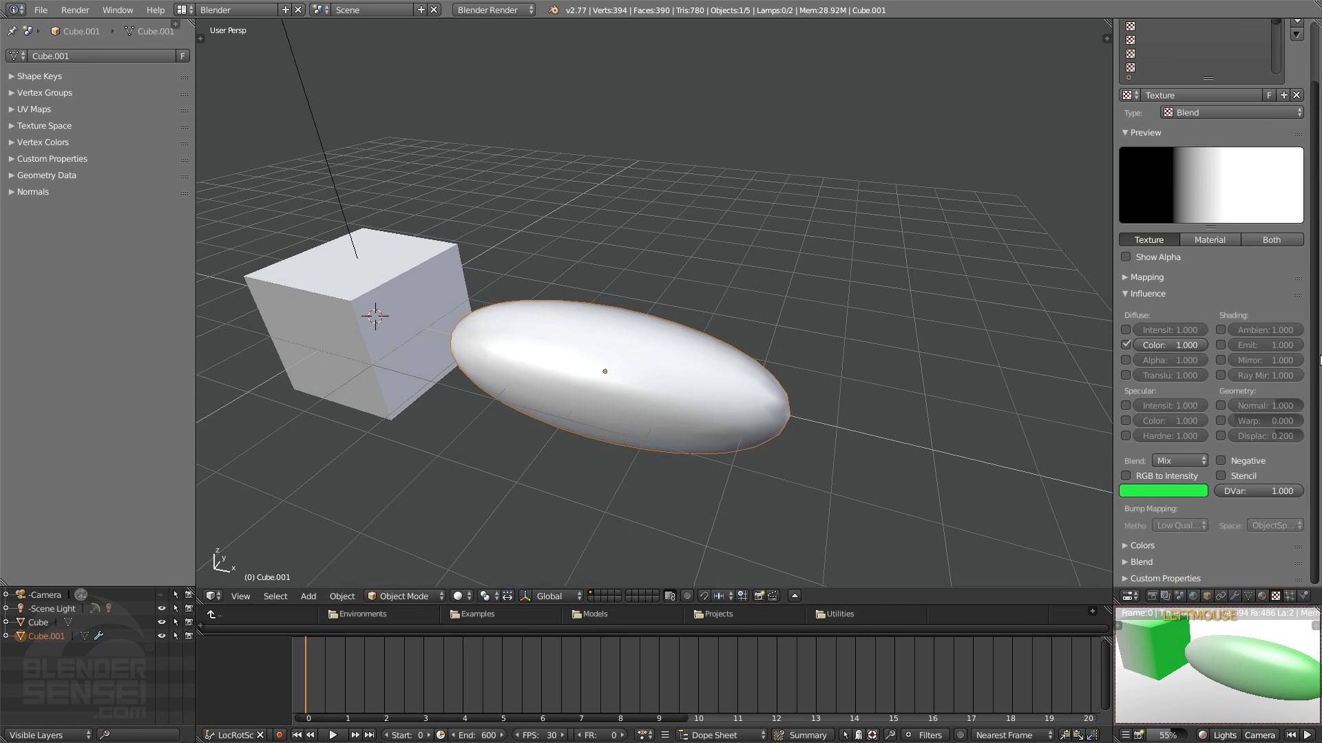
left_click(1237, 112)
mouse_move(1181, 344)
left_mouse_down()
mouse_move(1119, 344)
mouse_move(1184, 344)
left_mouse_up()
left_click(1195, 344)
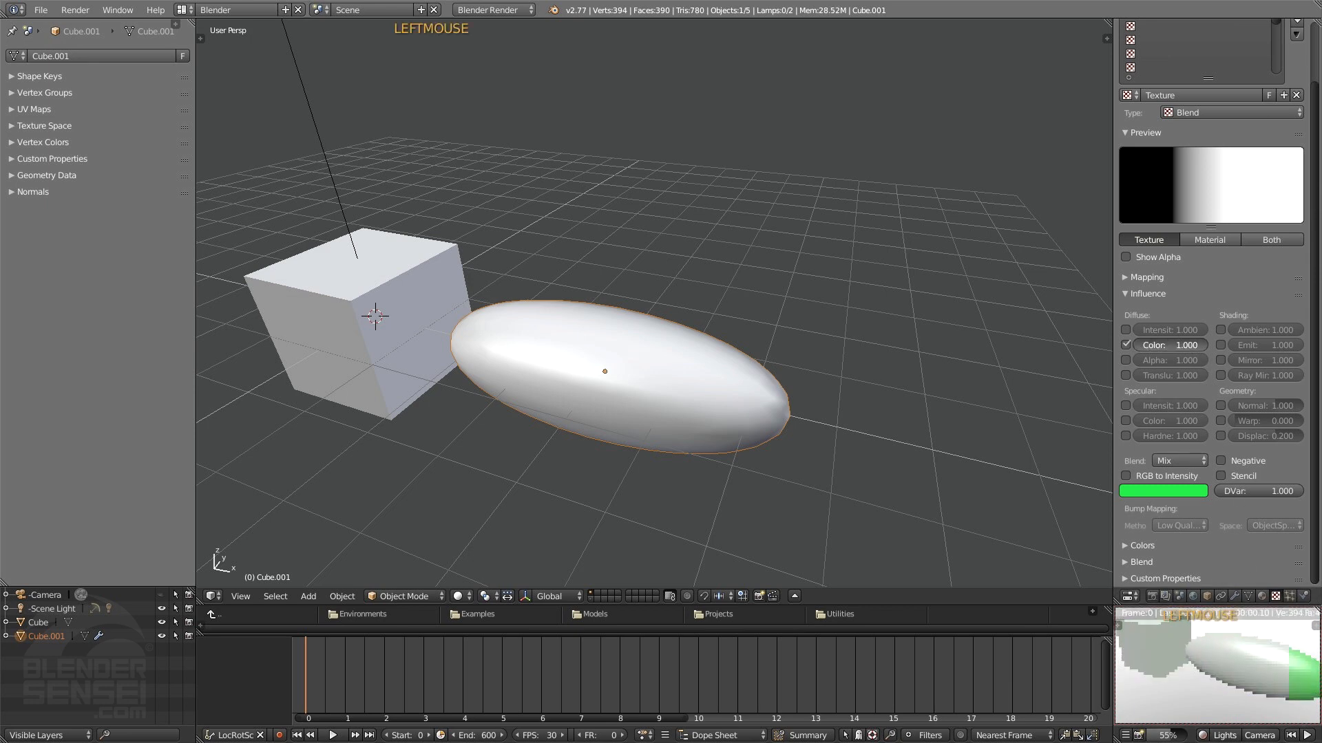
Step: Enable the texture's Alpha influence at 1.000 and lower the material's Z Transparency alpha to its minimum
left_click(1129, 361)
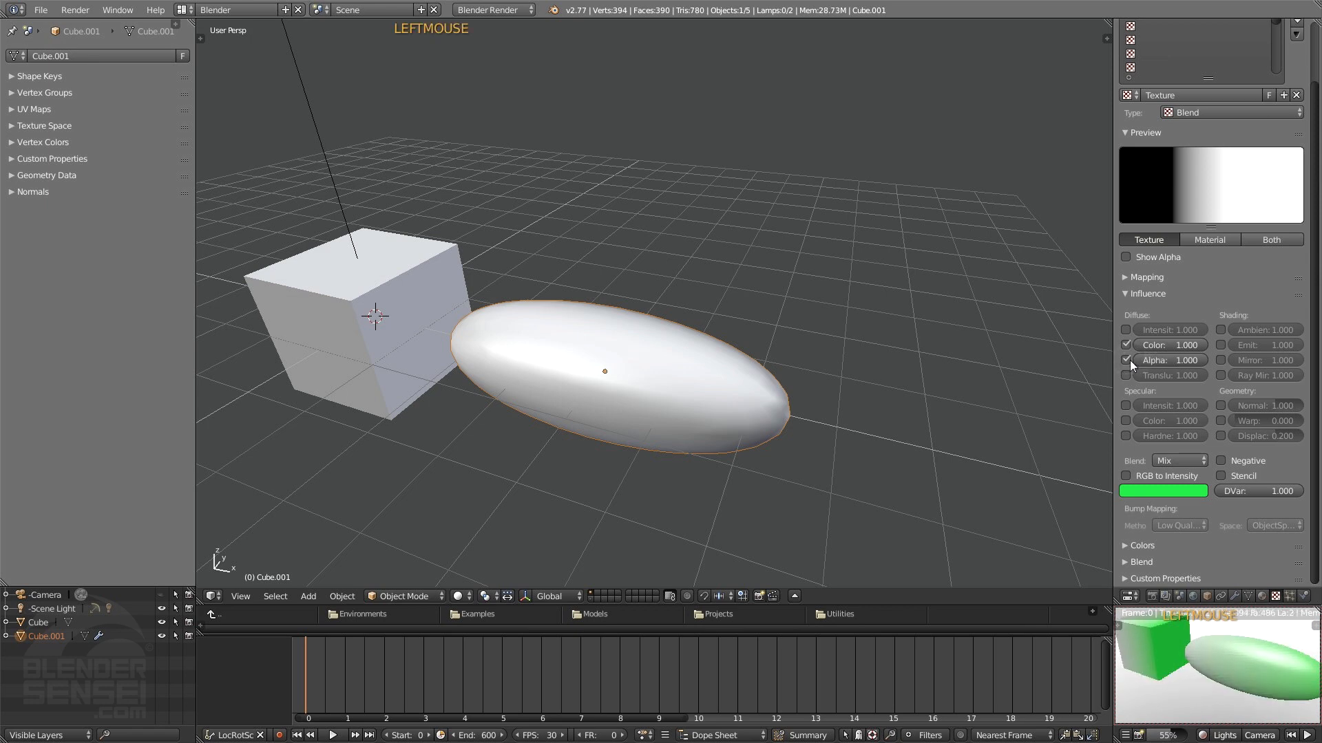
left_click(1261, 597)
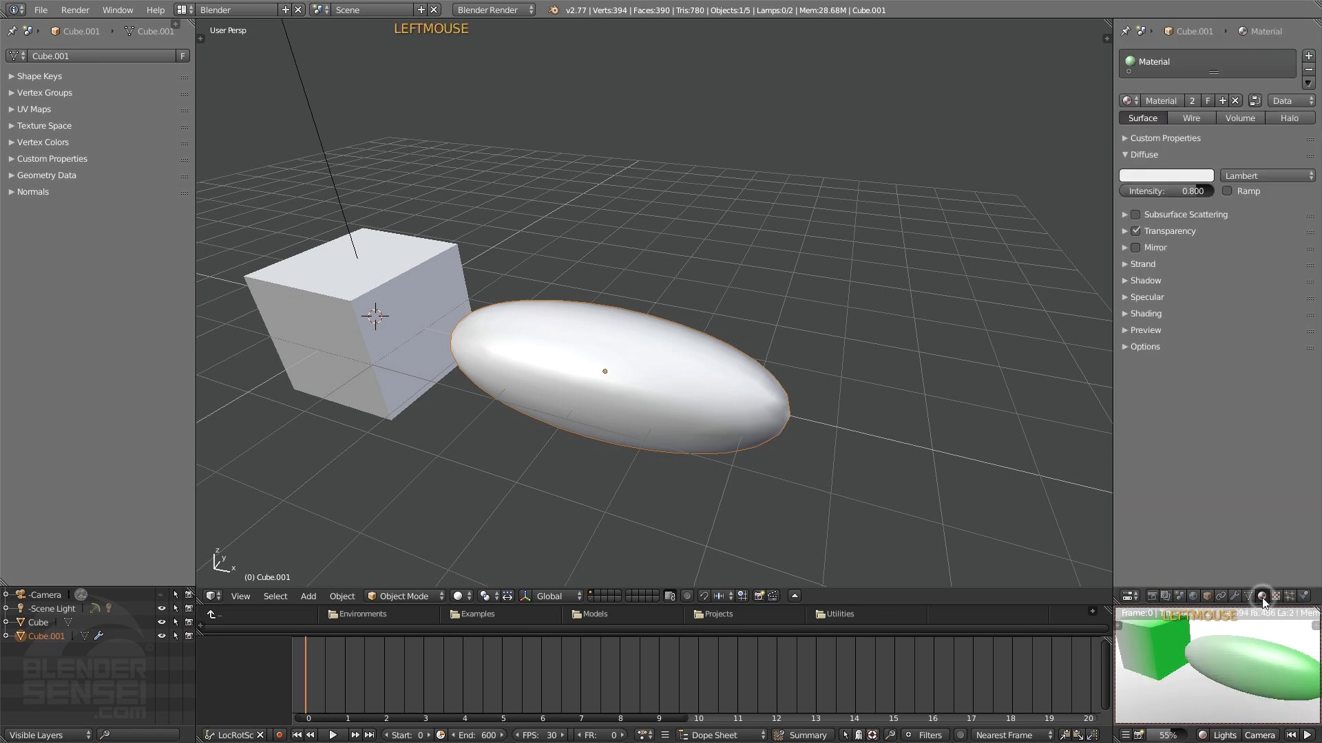
left_click(1126, 231)
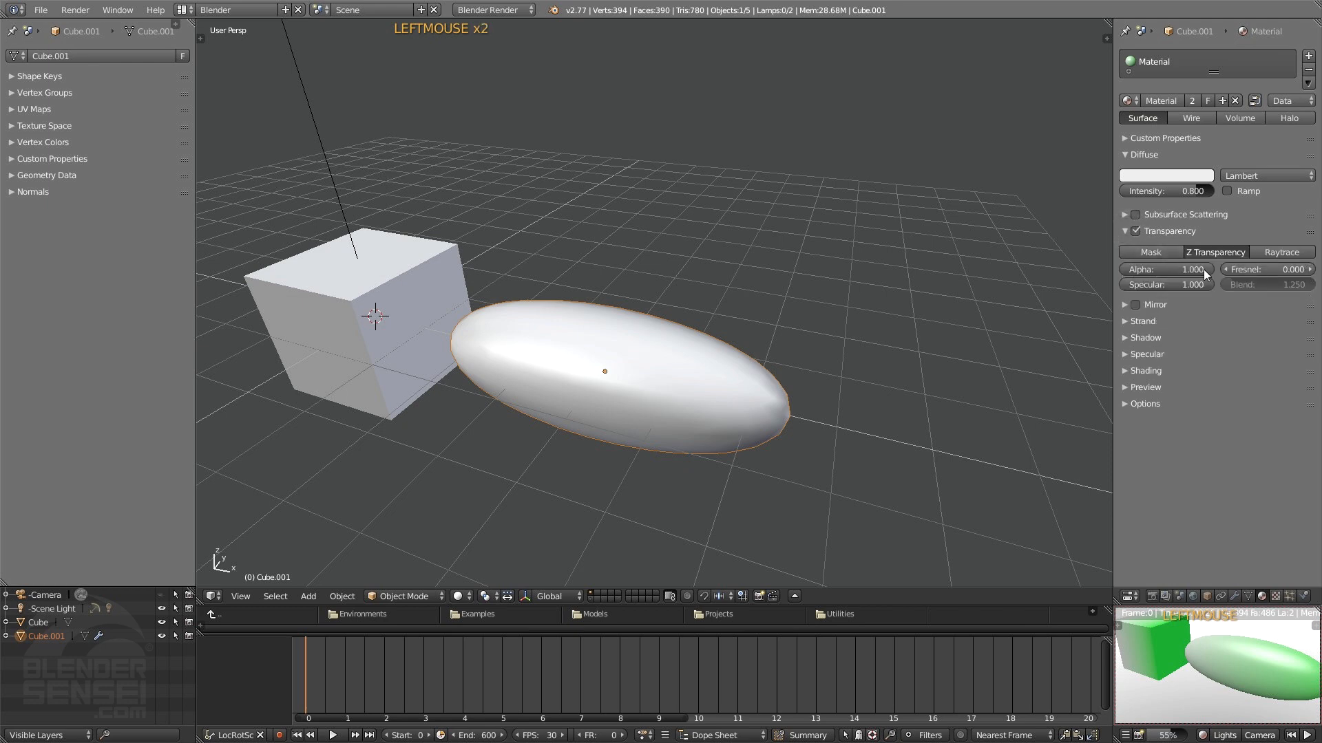
left_click_drag(1204, 270, 1119, 270)
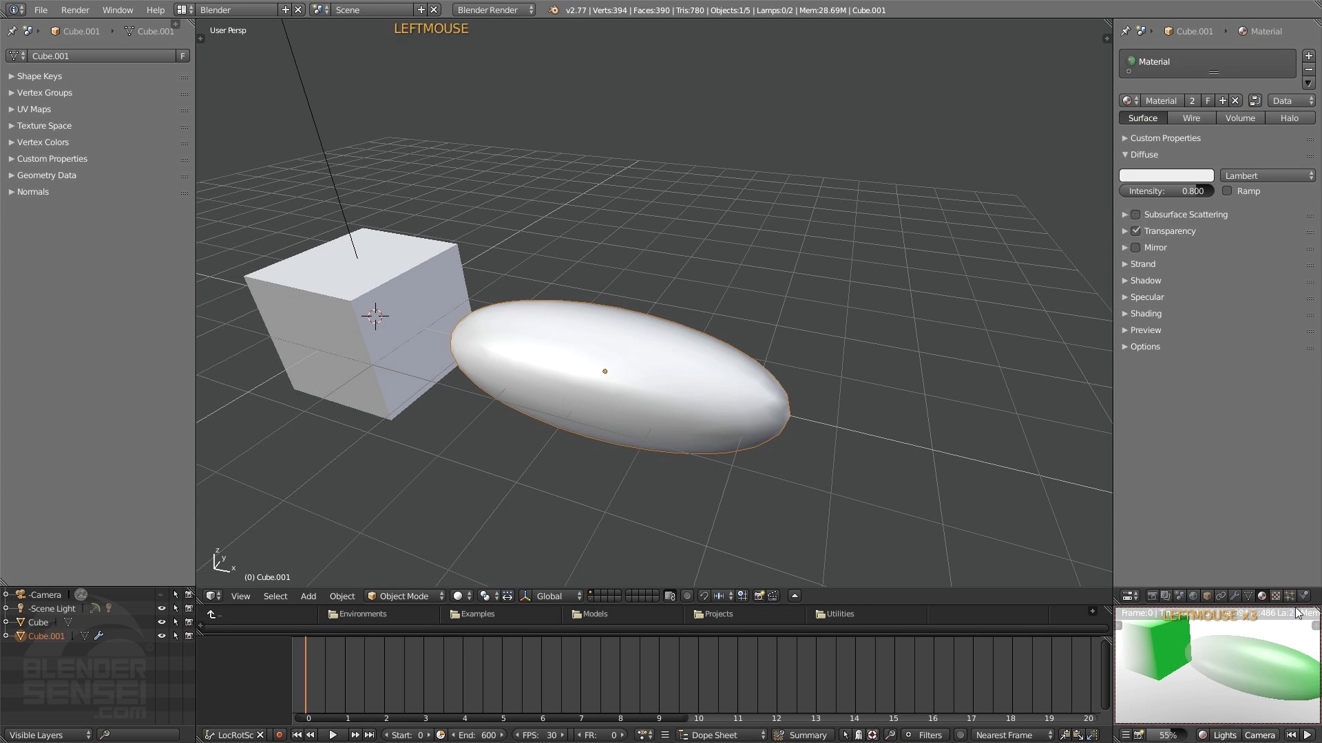
Step: Inspect the ellipsoid's transparency gradient in the rendered preview while varying the texture's Alpha influence, ending at 1.000
left_click(1276, 596)
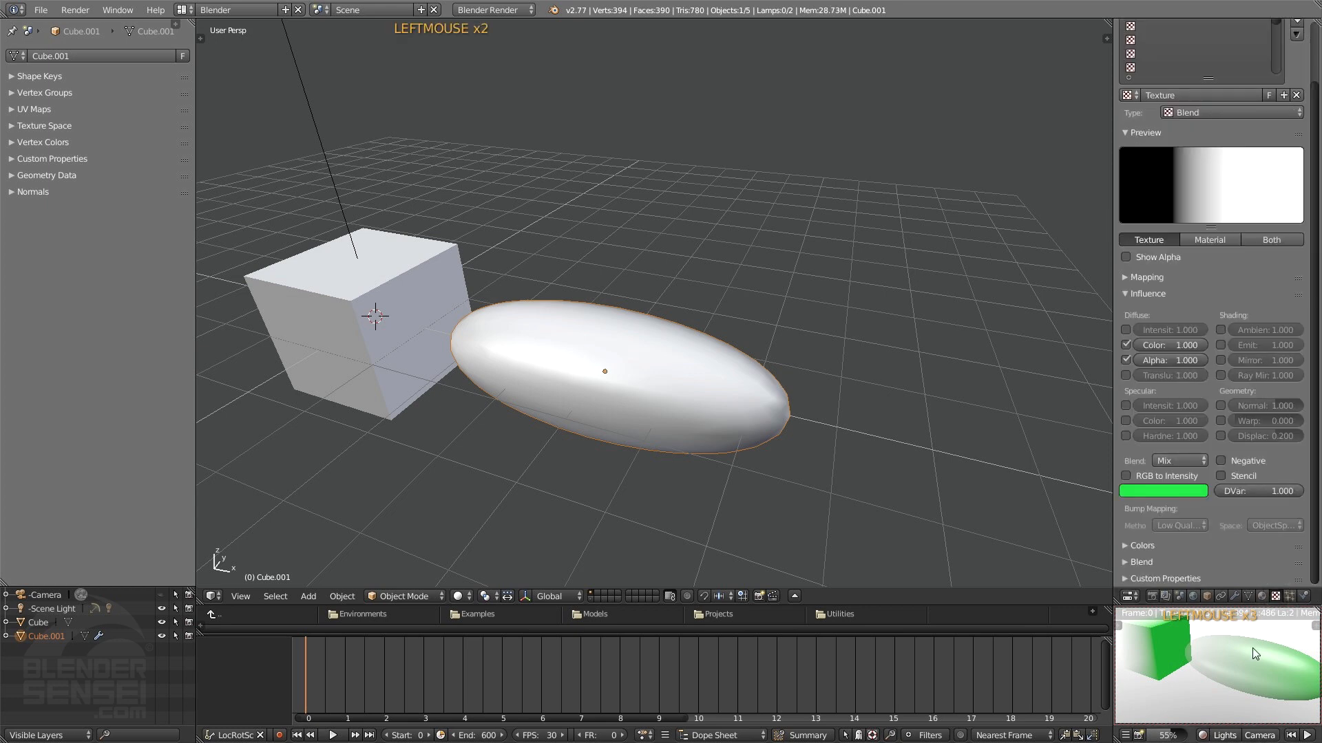
middle_click_drag(1232, 651, 1247, 678)
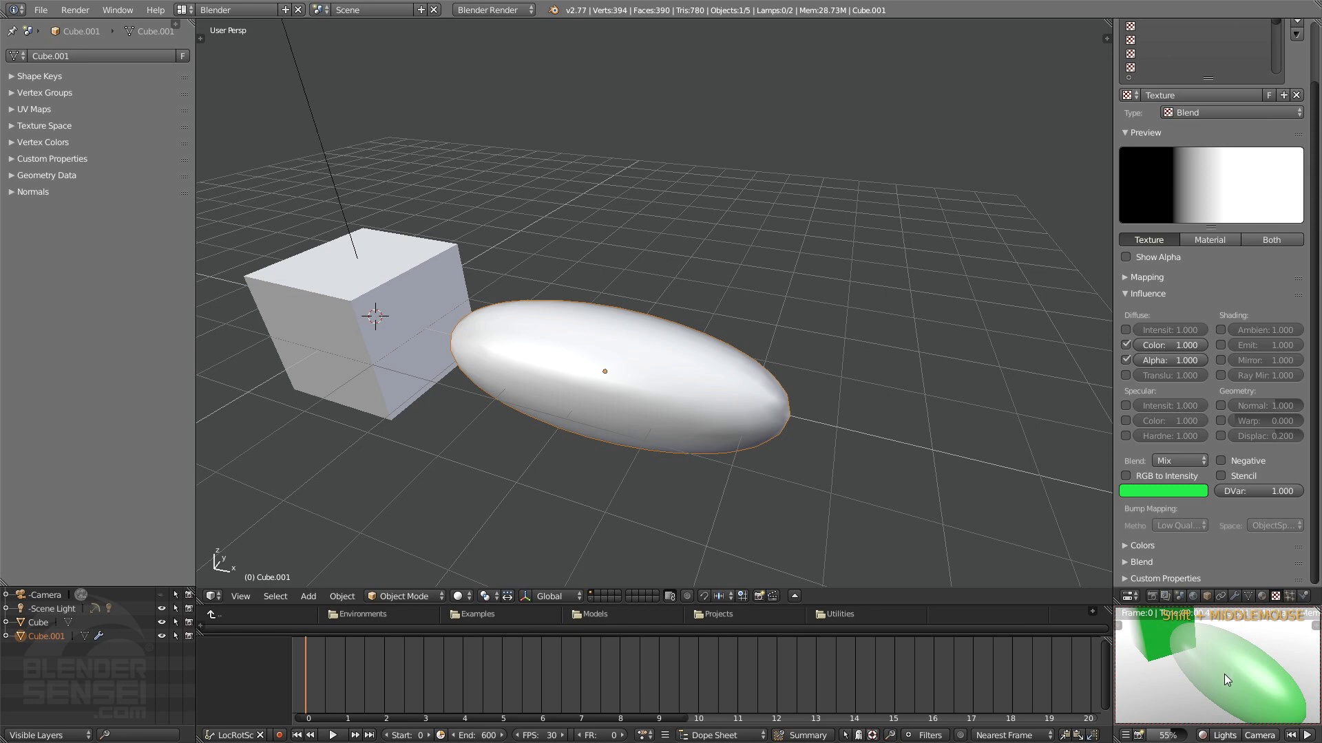
mouse_move(1224, 674)
middle_mouse_down()
mouse_move(1241, 674)
mouse_move(1192, 652)
mouse_move(1237, 669)
middle_mouse_up()
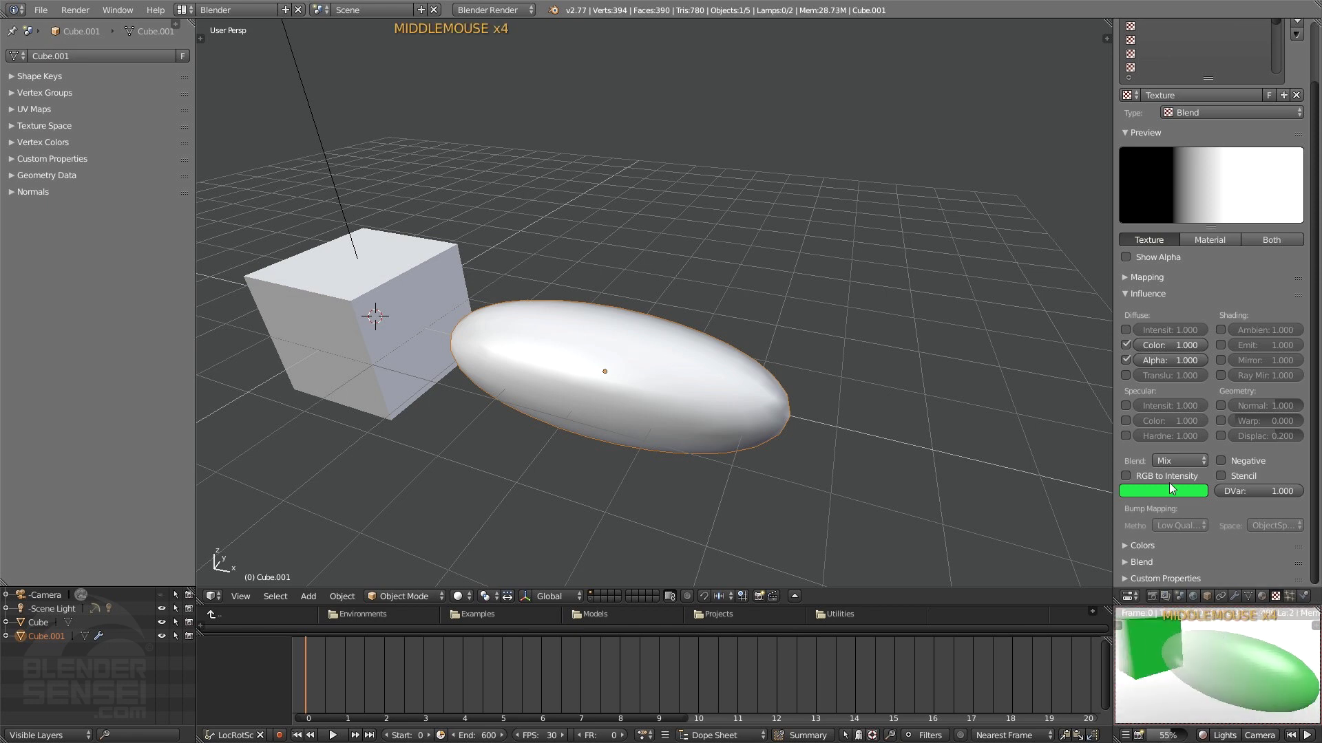
left_click_drag(1170, 360, 1207, 360)
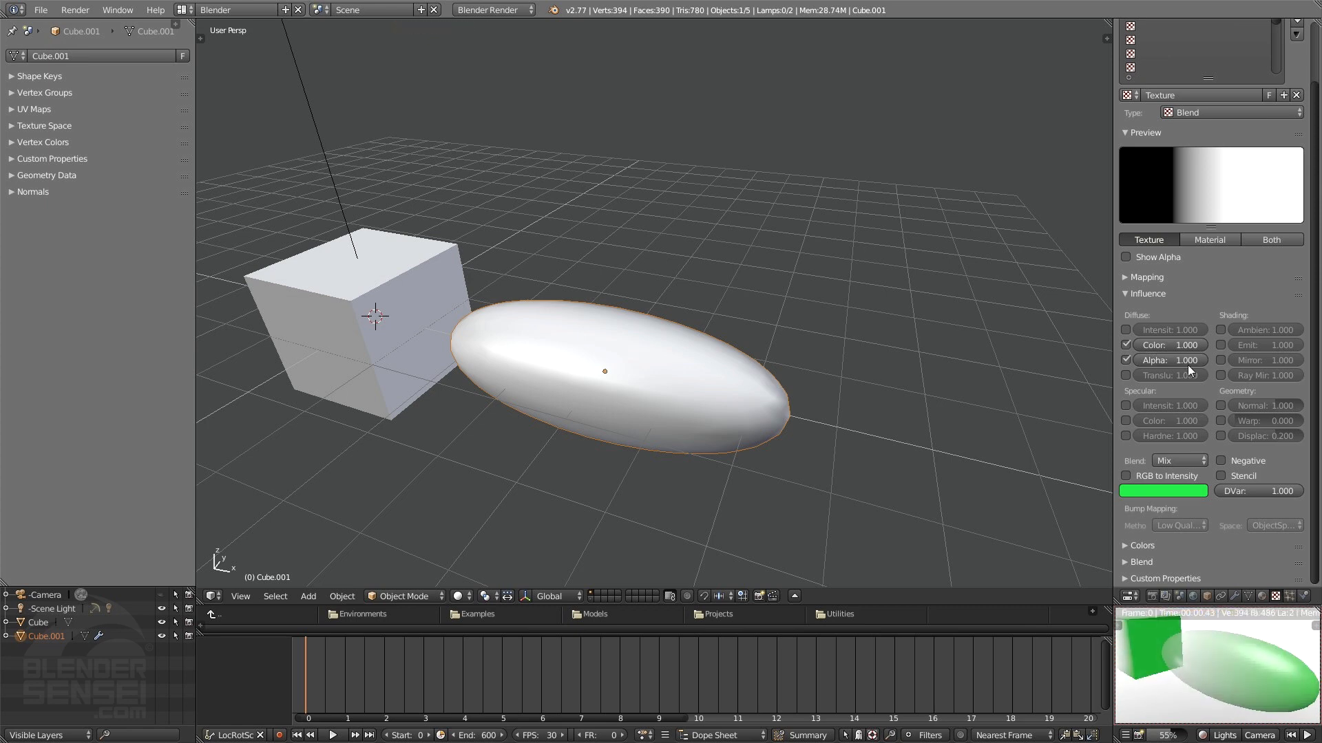
mouse_move(1216, 675)
middle_mouse_down()
mouse_move(1241, 683)
mouse_move(1220, 683)
middle_mouse_up()
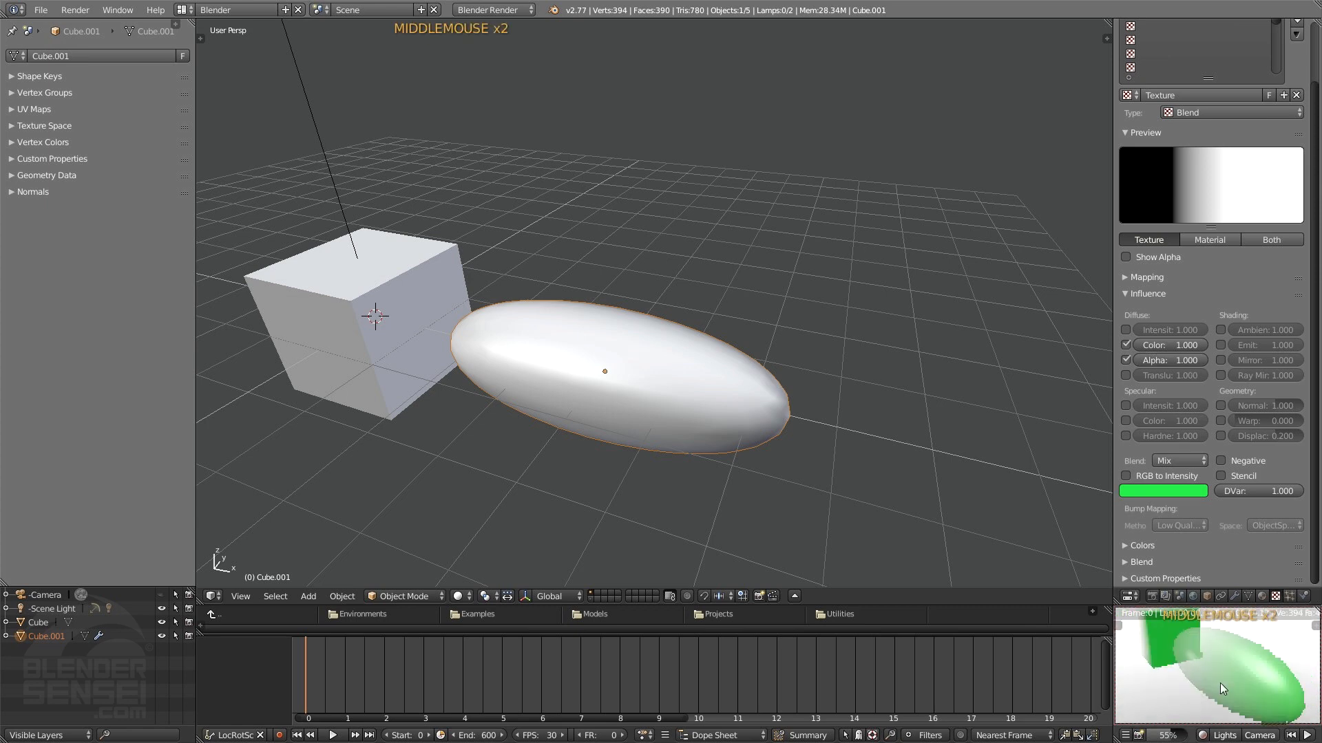
left_click(1233, 687)
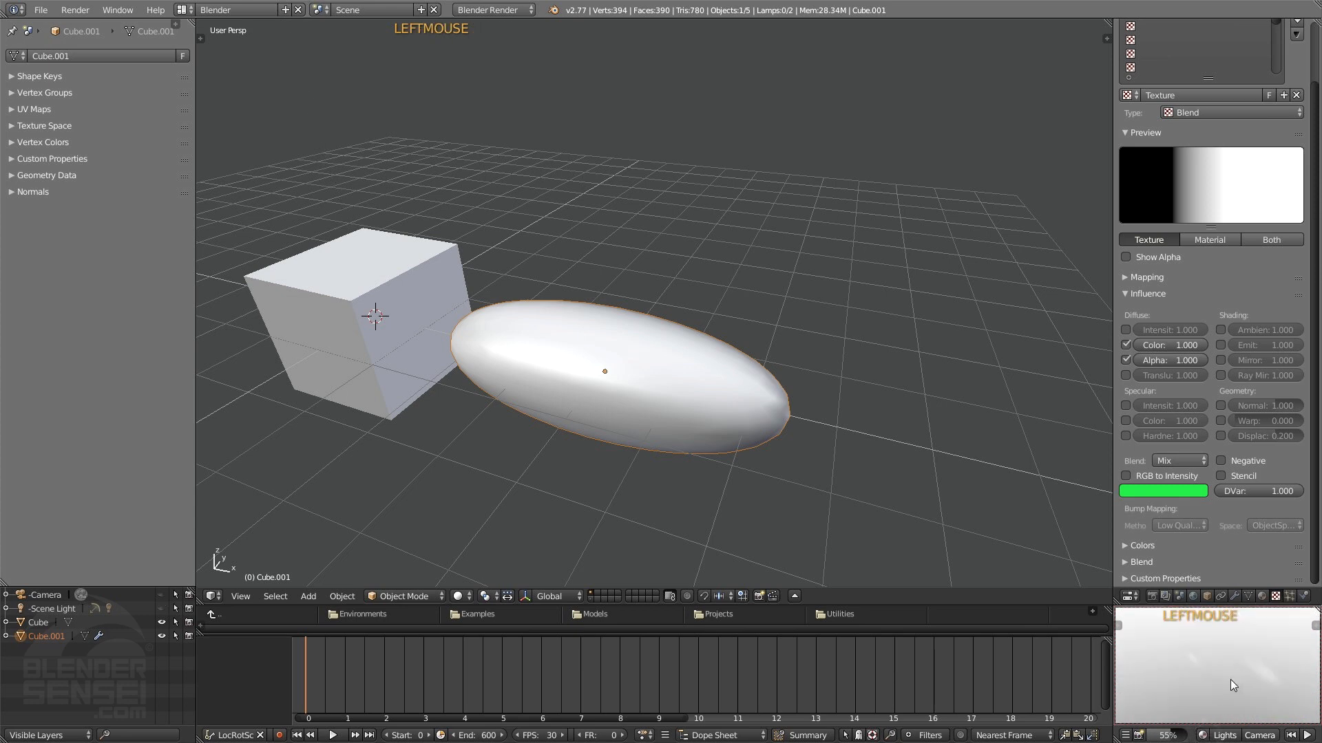
Step: Add a mesh plane and scale it up into a large ground surface beneath the cube and the ellipsoid
key("shift+a")
mouse_move(638, 342)
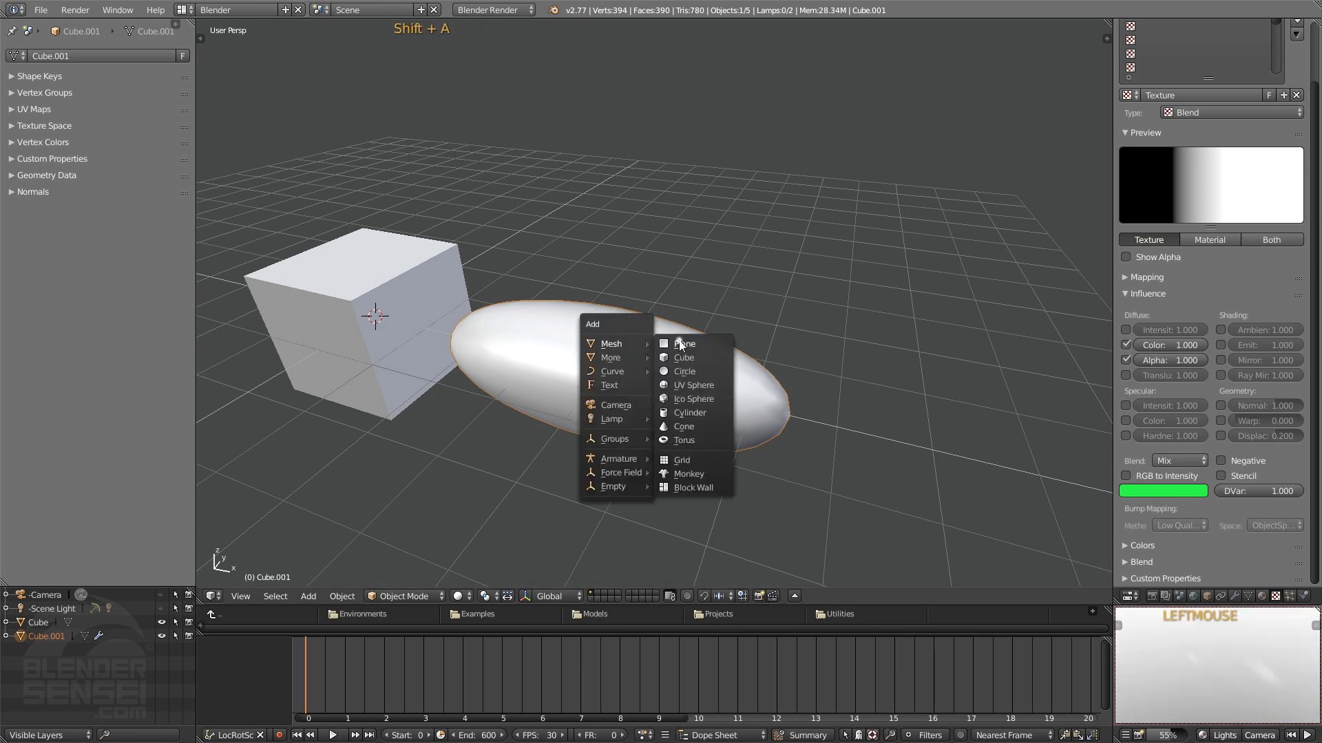
left_click(716, 357)
key("s")
left_click(284, 204)
key("s")
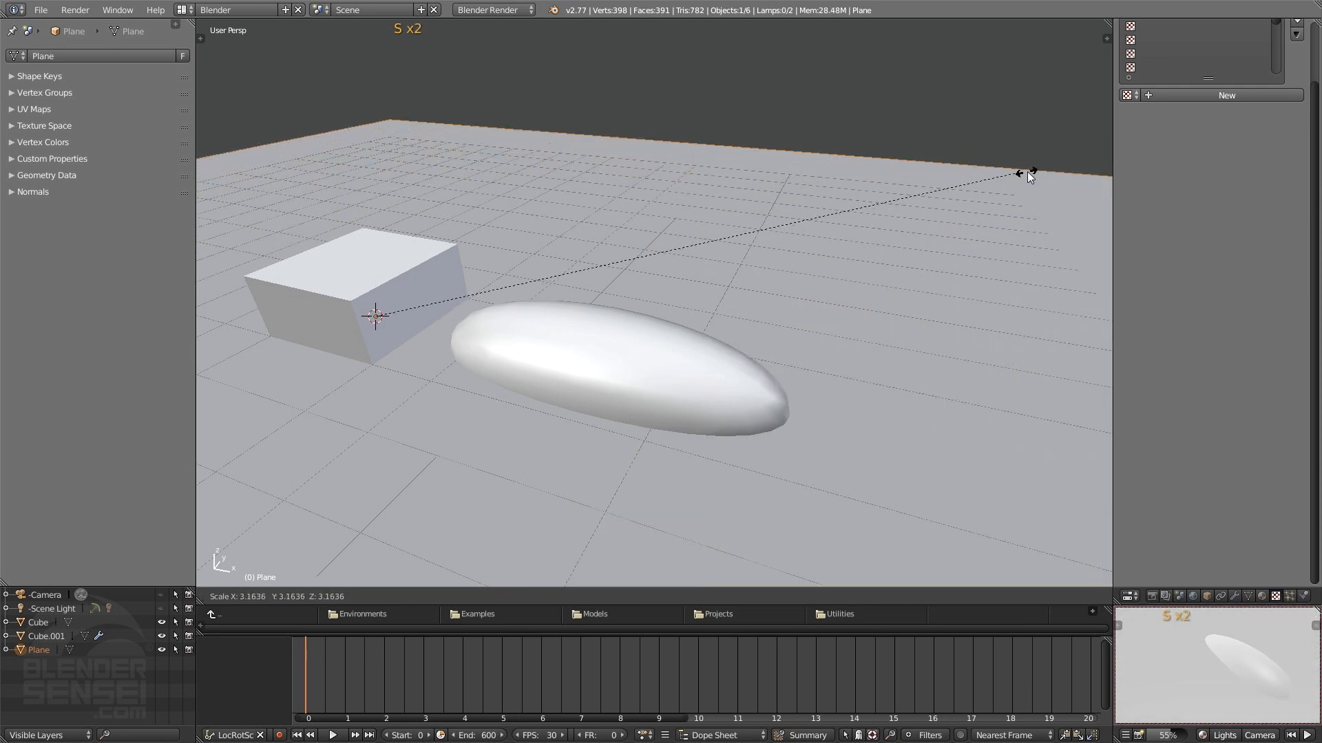
left_click(1027, 171)
Step: Raise the cube and the ellipsoid about 1 unit along the global Z axis above the plane and show textured shading
left_click(525, 297)
left_click(445, 269, "shift")
key("g")
key("z")
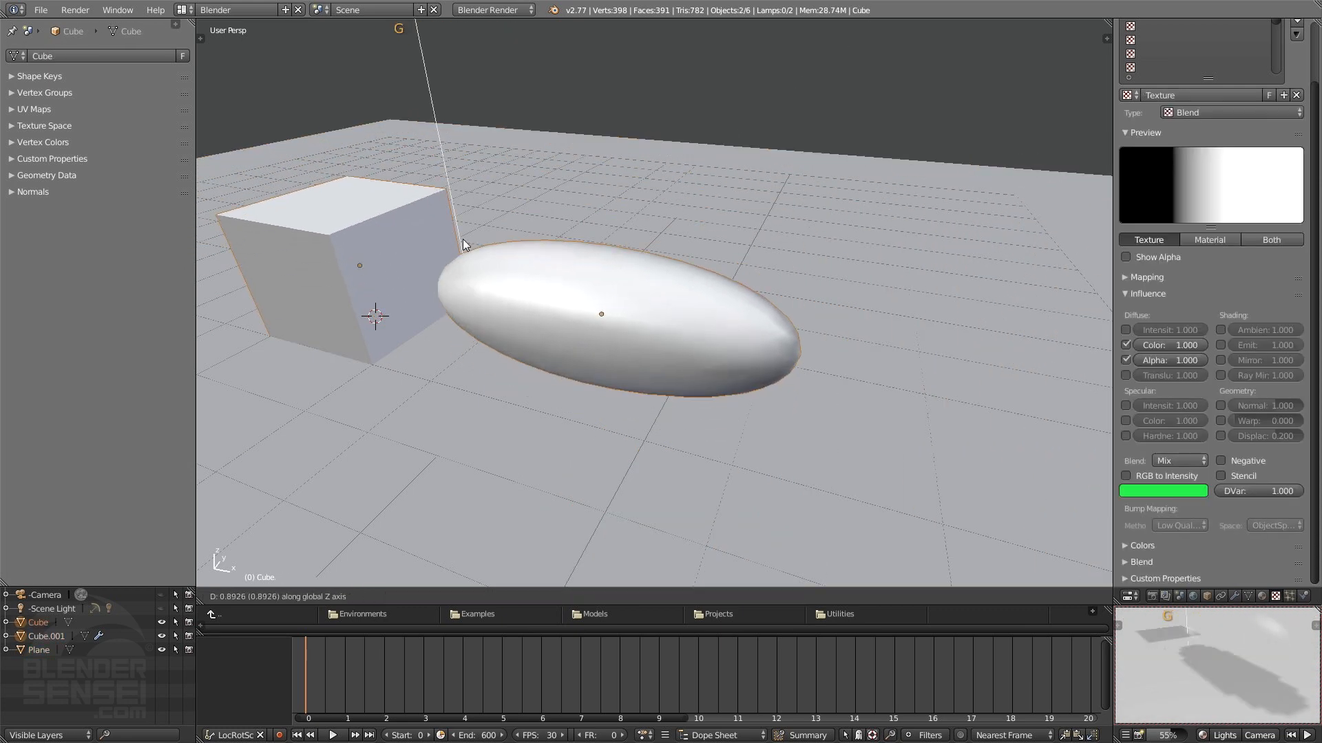
left_click(464, 233)
key("alt+z")
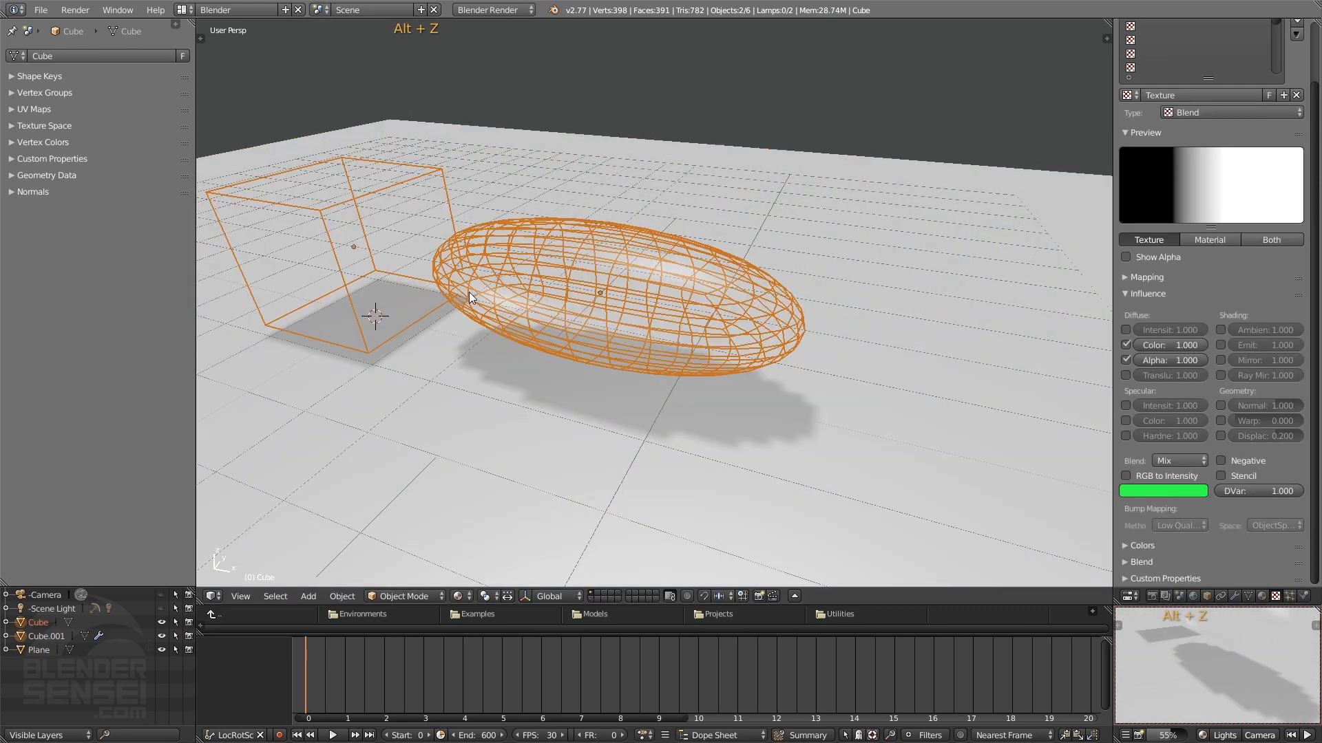
Step: Deselect all objects and display the cube and ellipsoid with rendered shading in the small preview viewport to inspect their transparency
scroll(548, 246, "down", 3)
middle_click_drag(548, 247, 626, 296, "shift")
scroll(627, 296, "up", 2)
left_click(391, 515)
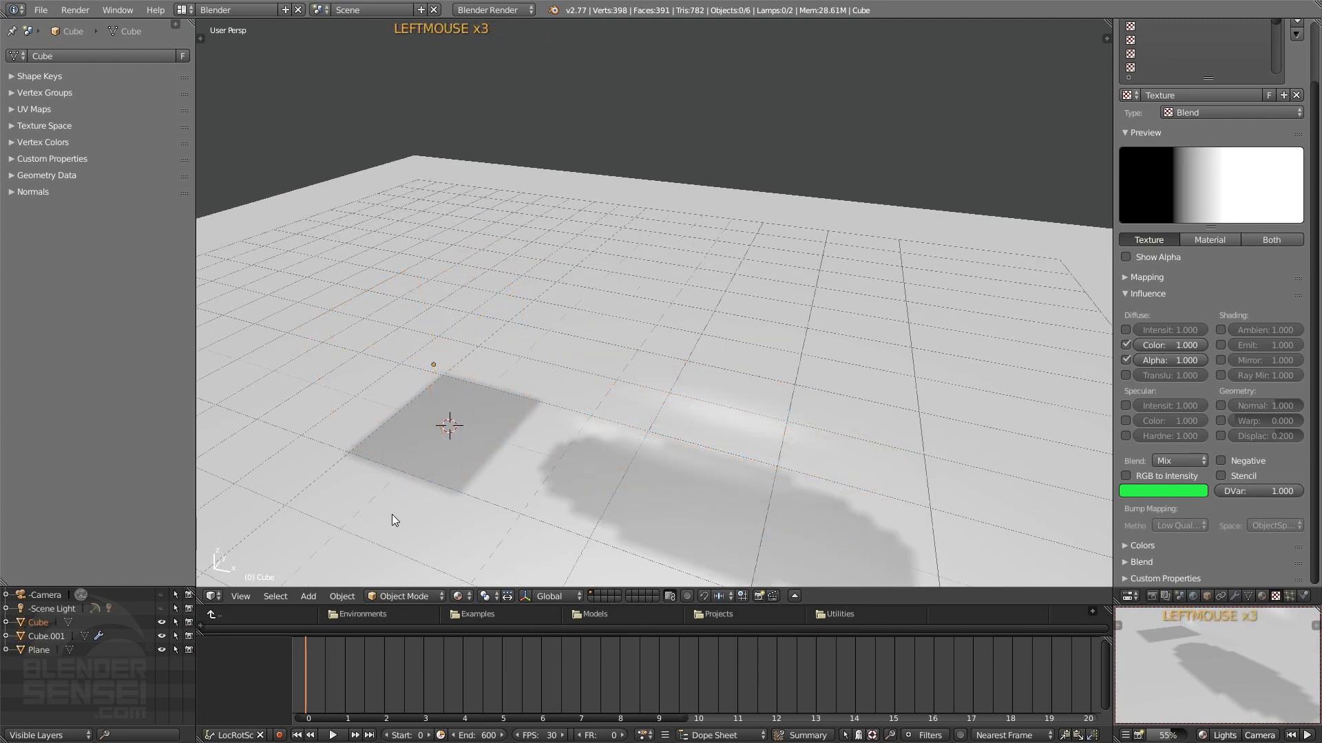
left_click(464, 597)
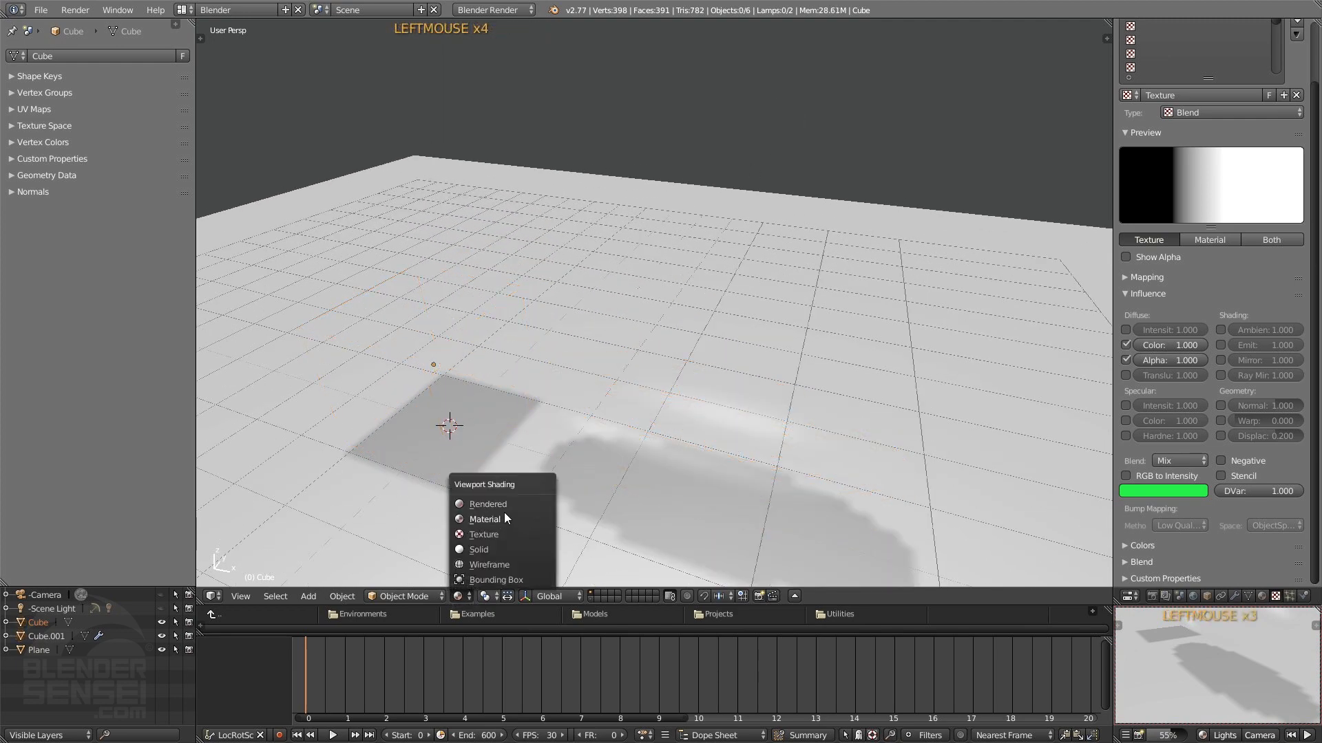
mouse_move(1209, 683)
middle_mouse_down("shift")
mouse_move(1225, 653)
mouse_move(1227, 671)
middle_mouse_up("shift")
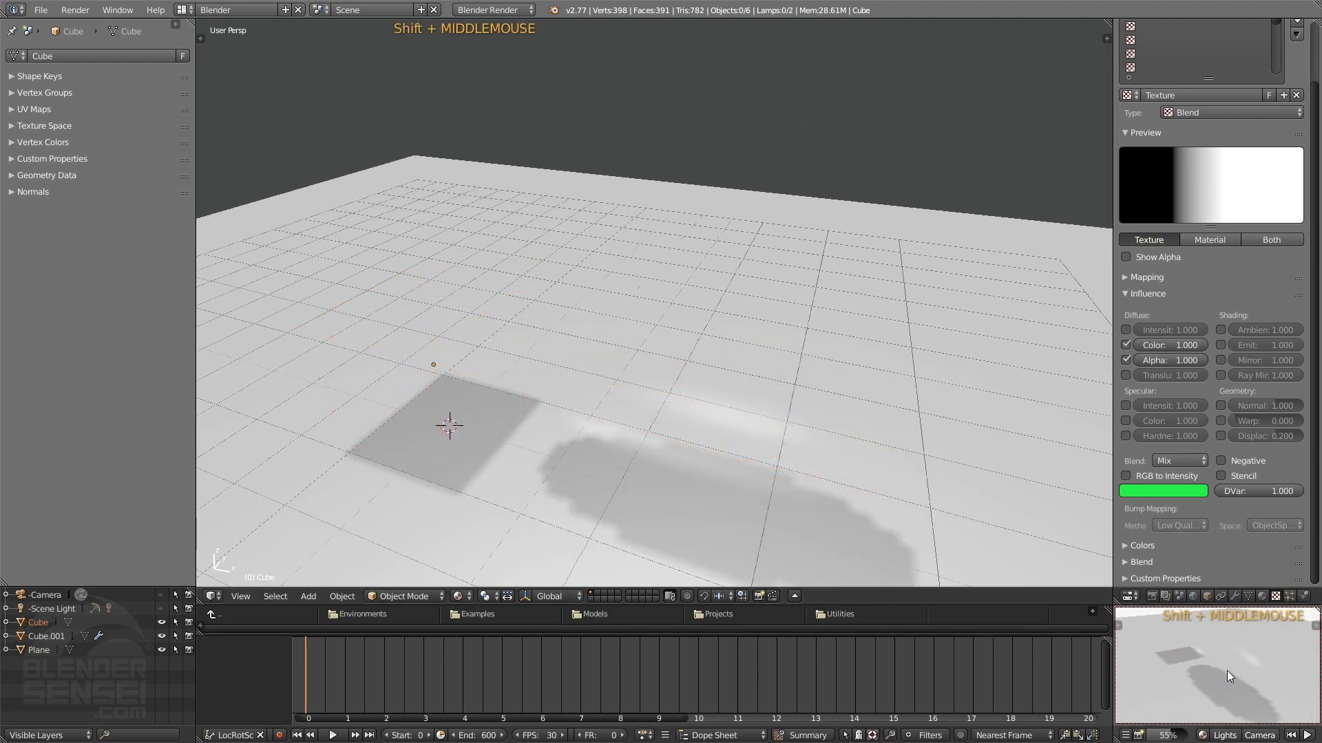
left_click(1220, 688)
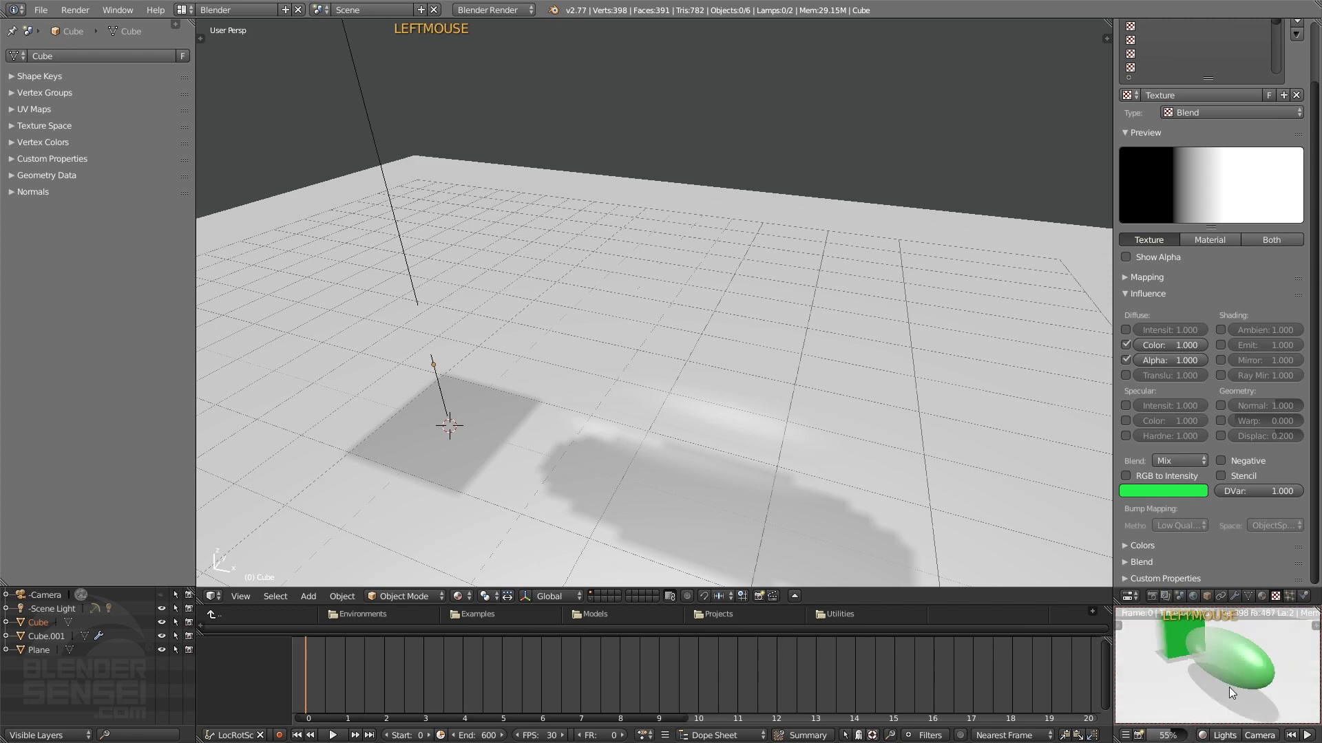
middle_click_drag(1216, 680, 1234, 634)
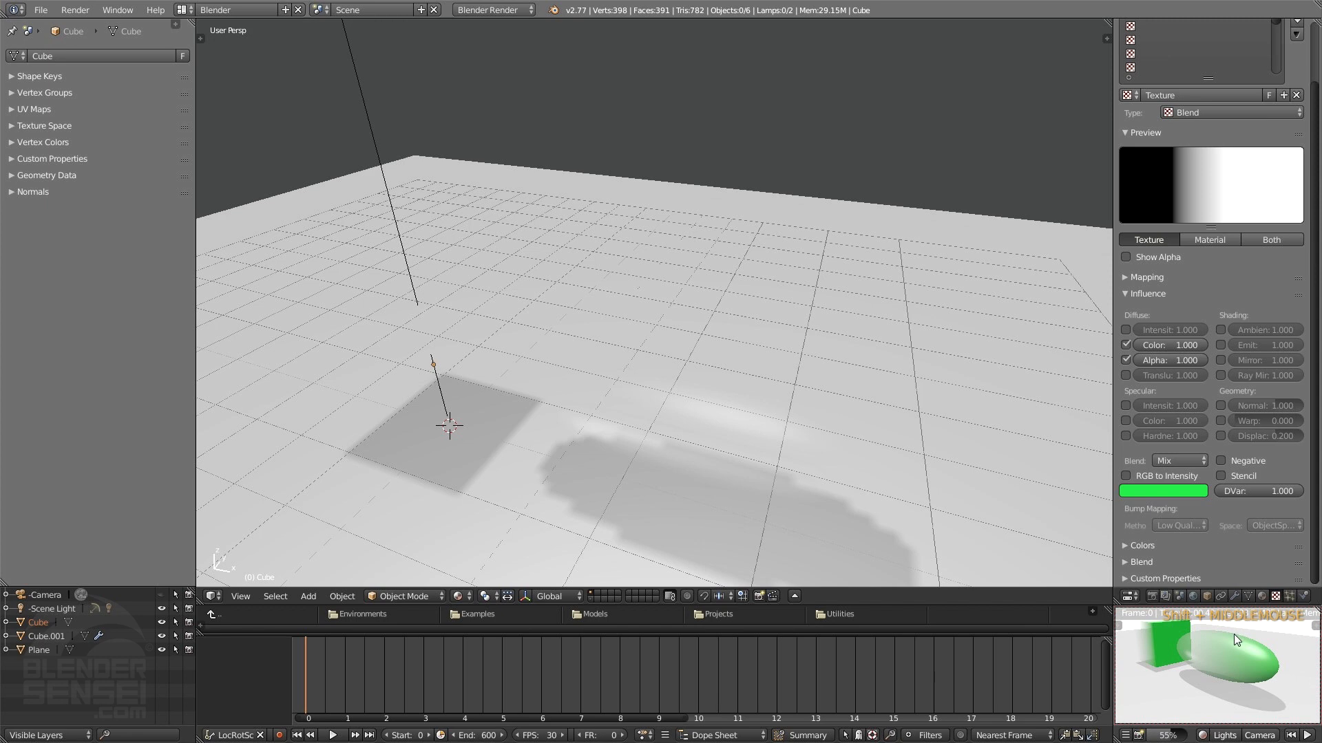
scroll(1234, 634, "up", 1)
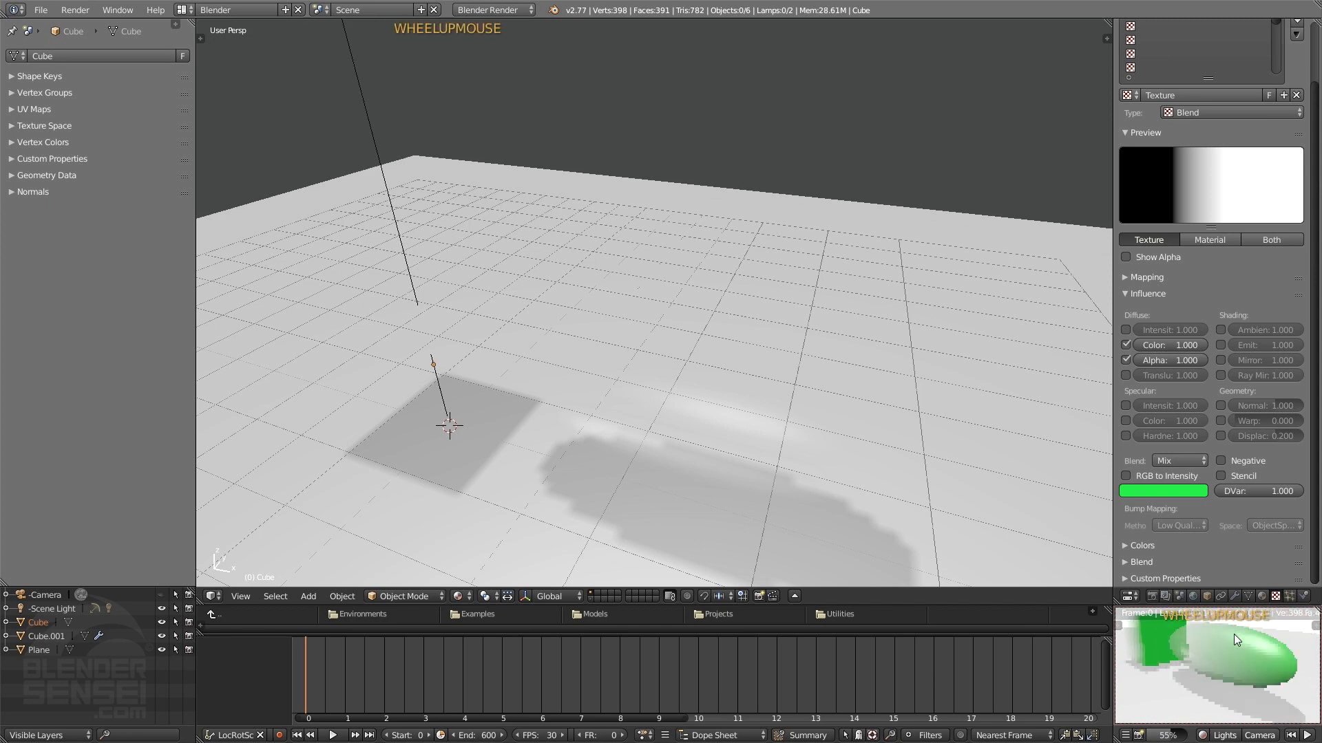
Step: Switch the material's transparency to Raytrace with an IOR of 0.900 and inspect the refraction in the rendered preview
left_click(1262, 596)
left_click(1121, 231)
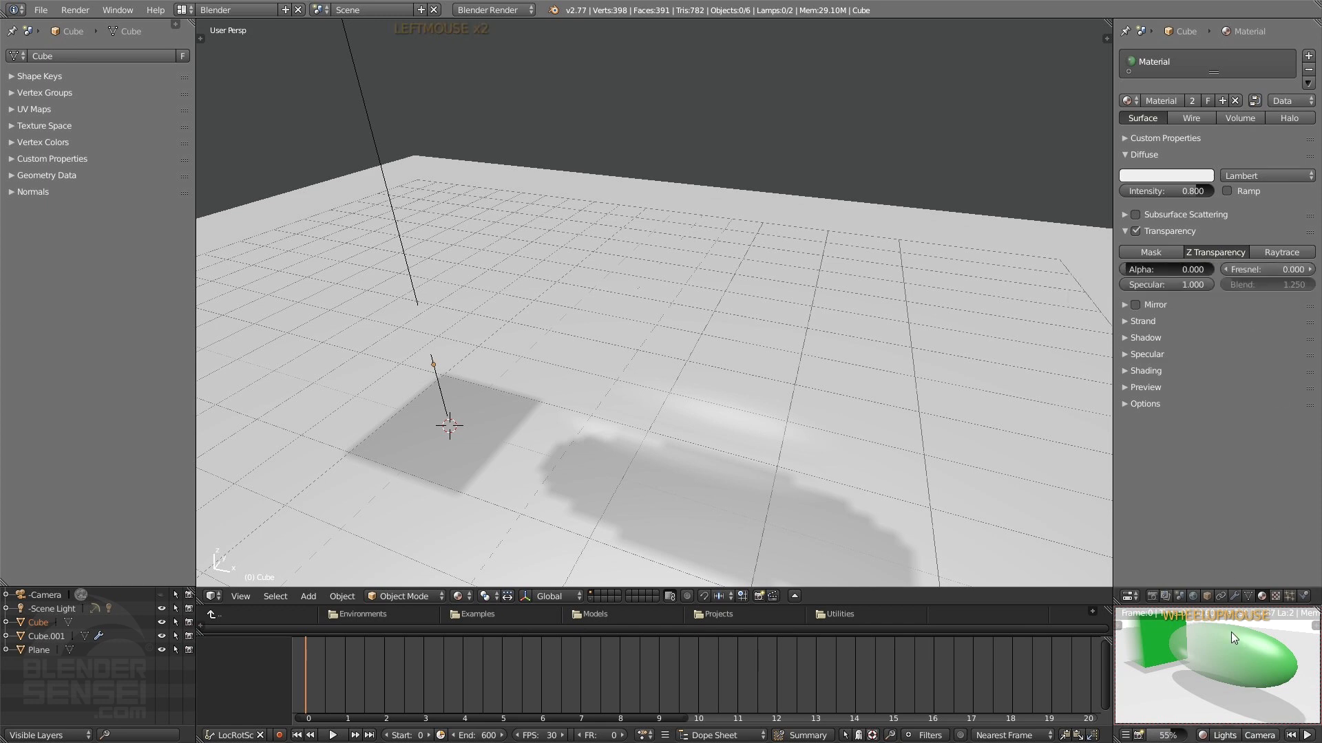
mouse_move(1222, 651)
middle_mouse_down()
mouse_move(1181, 656)
mouse_move(1208, 663)
middle_mouse_up()
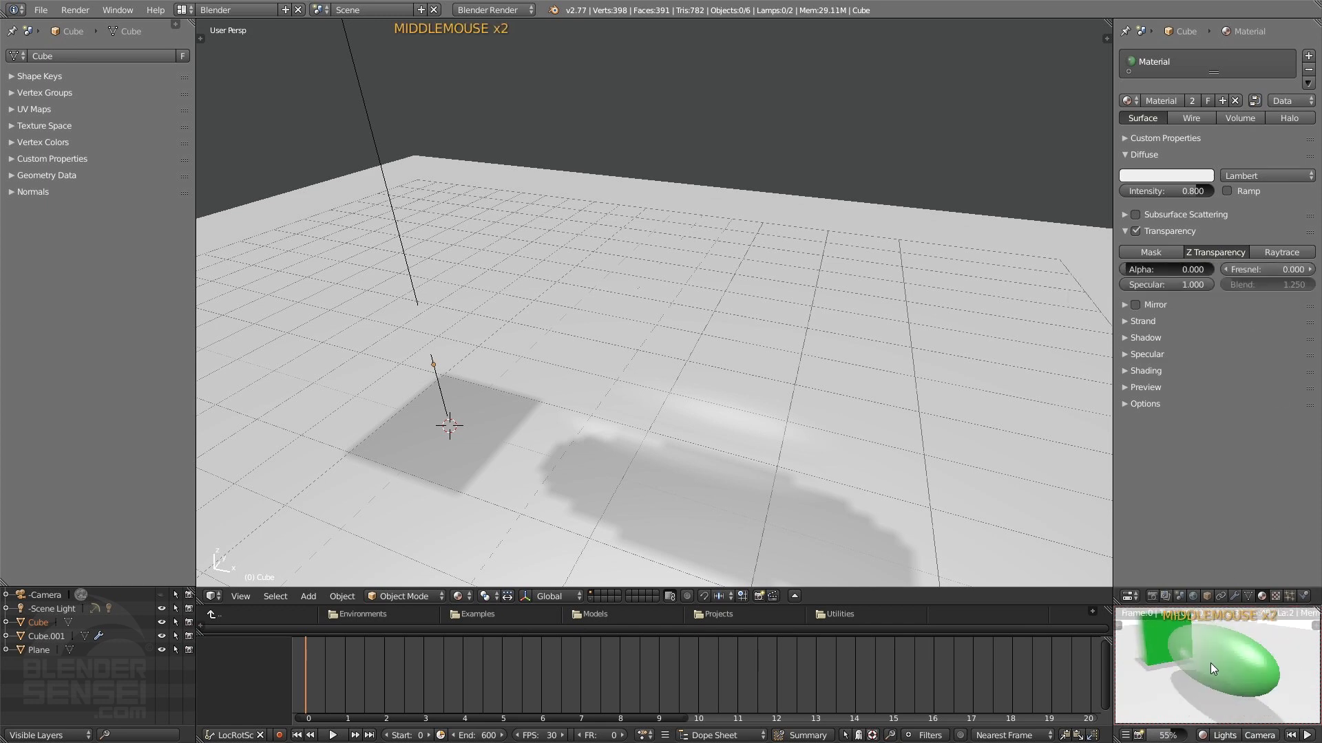
left_click(1292, 252)
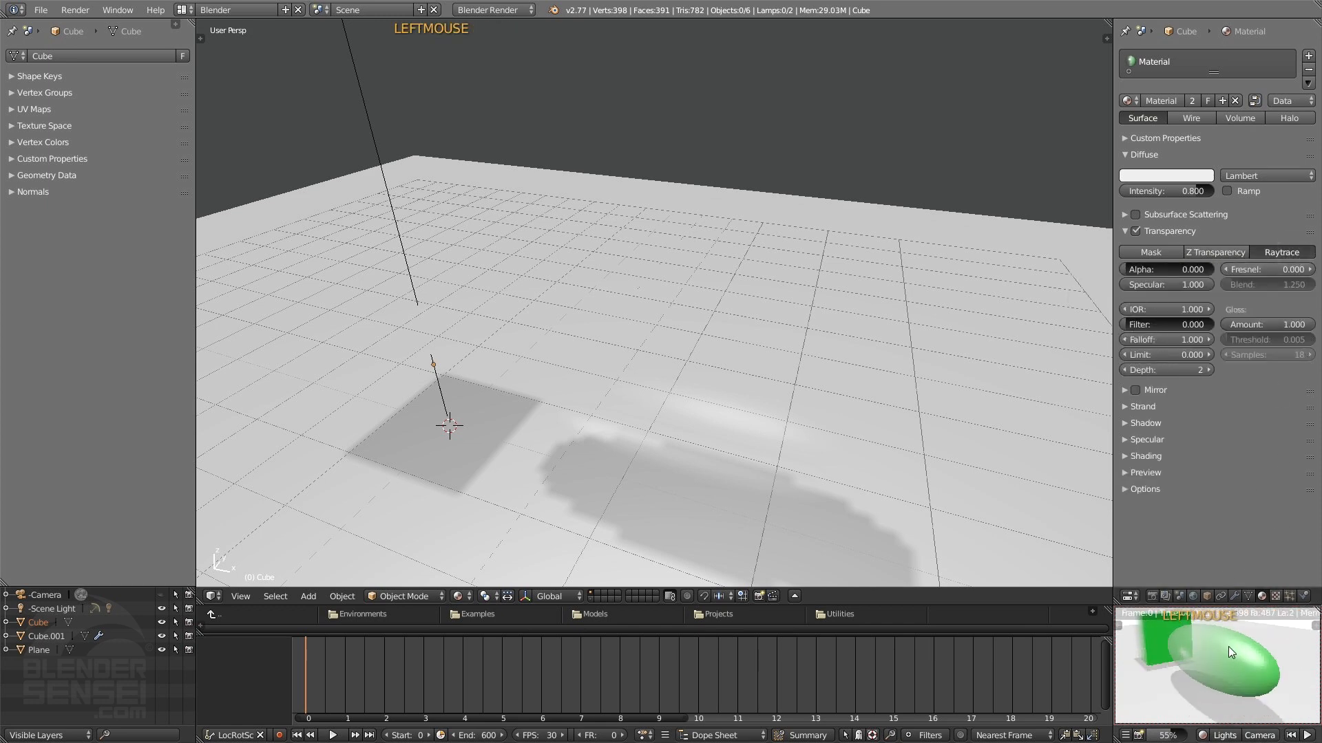
left_click_drag(1203, 312, 1200, 311)
middle_click_drag(1254, 646, 1273, 651)
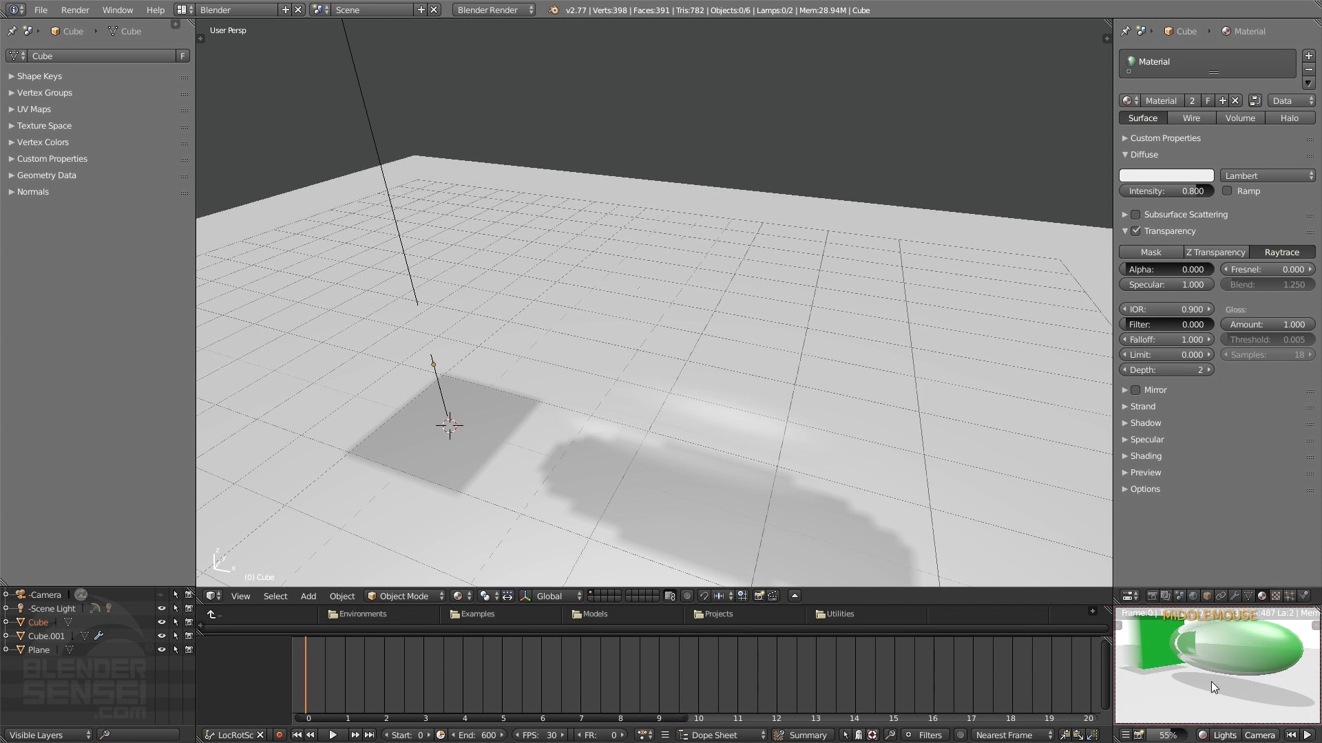
middle_click_drag(1211, 681, 1254, 657)
scroll(1257, 663, "up", 2)
scroll(1212, 655, "down", 4)
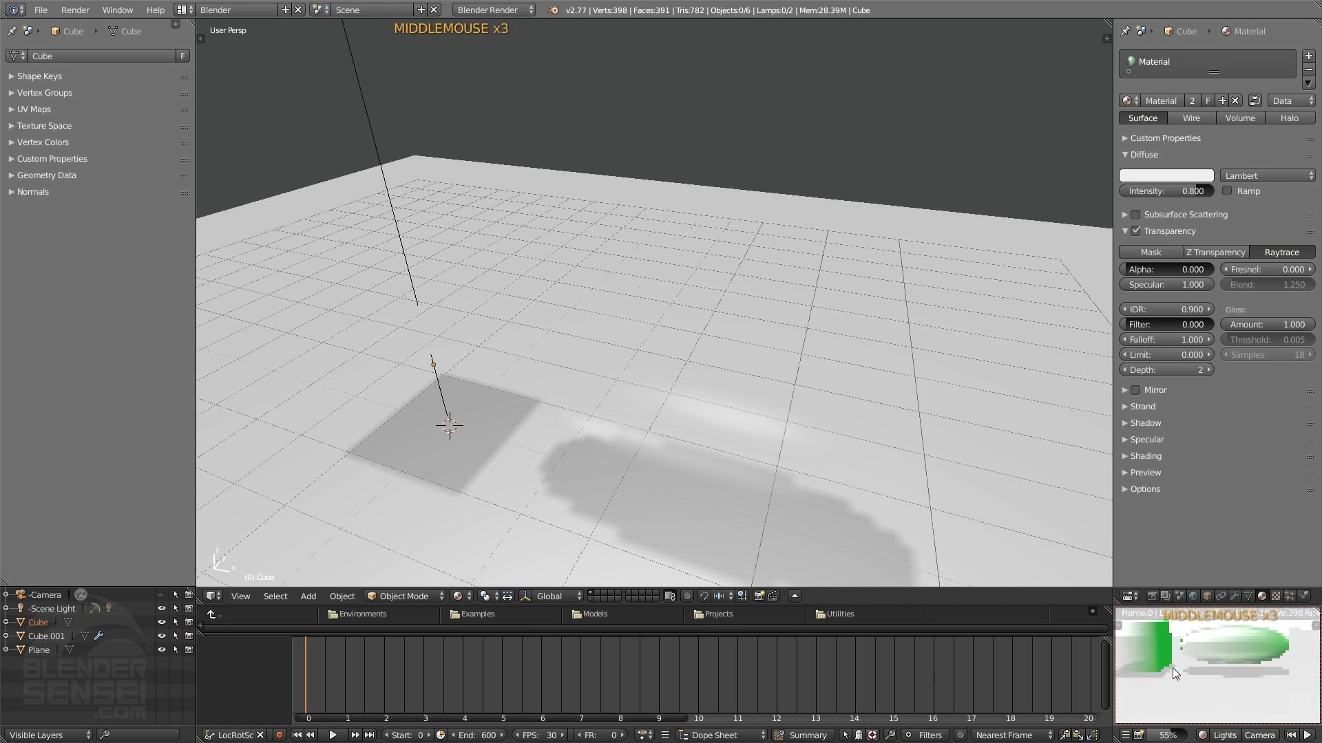
Step: Restore the rendered preview, collapse the texture's Influence settings and expand its Blend settings
left_click(1276, 596)
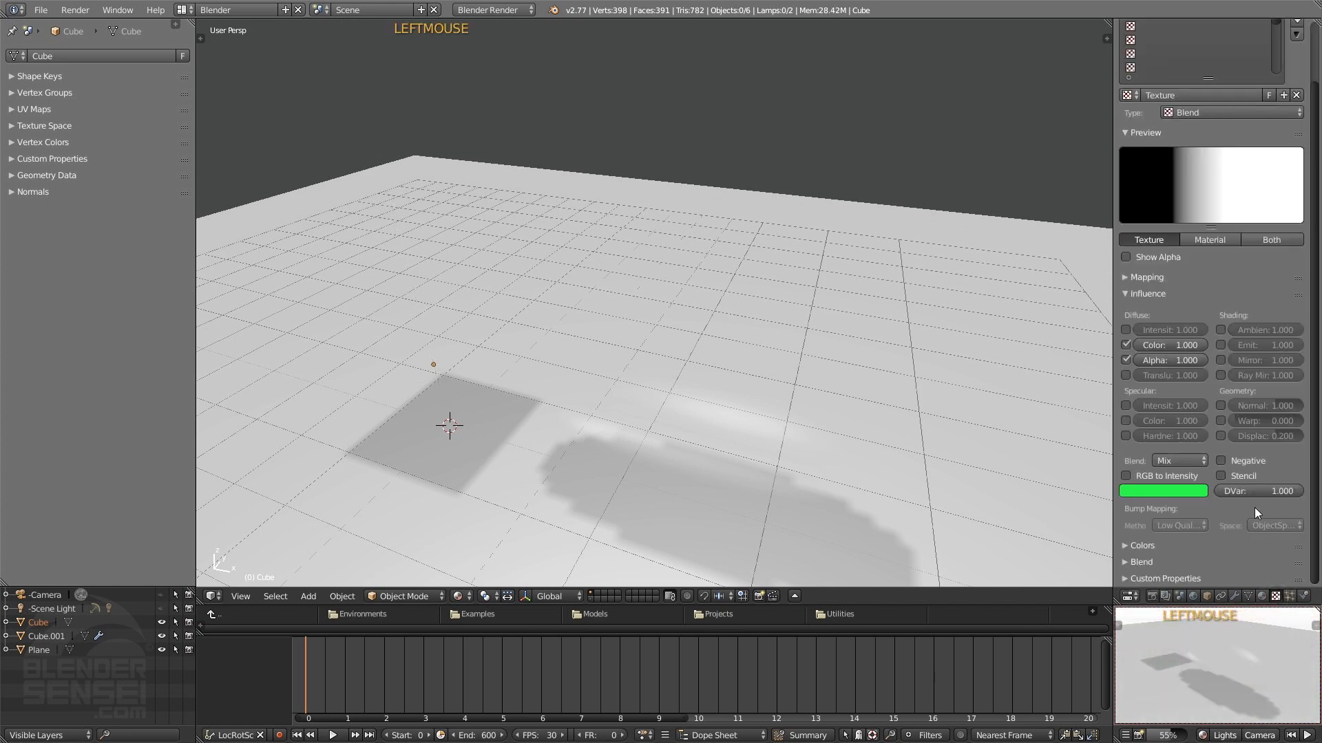
left_click(1203, 735)
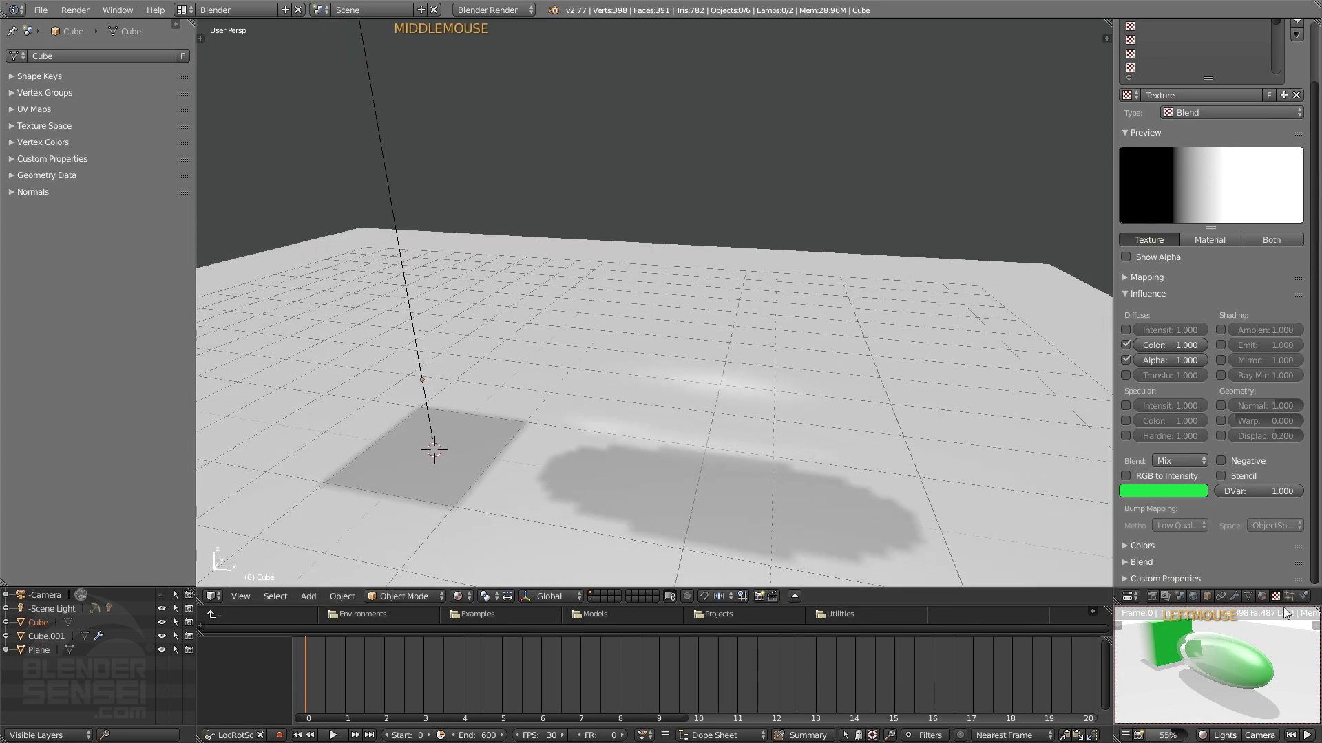
left_click(1261, 596)
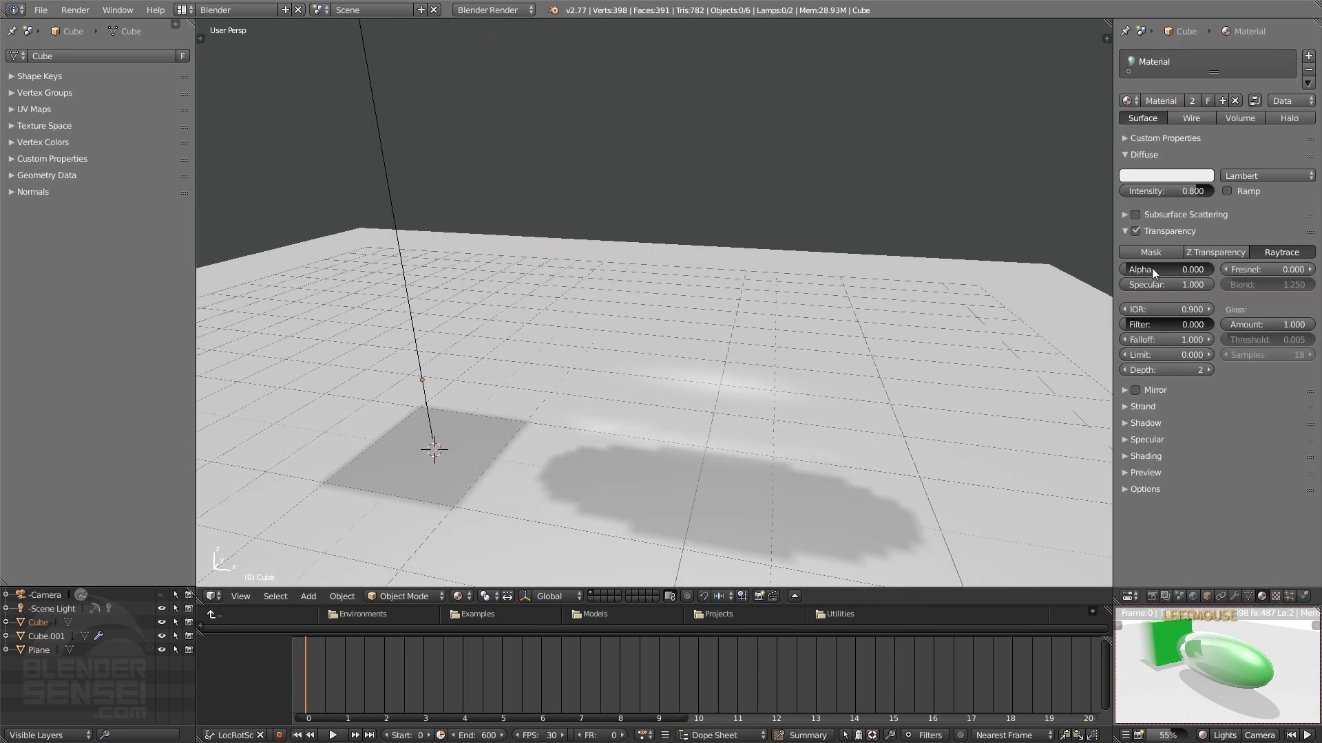
mouse_move(778, 427)
middle_mouse_down()
mouse_move(702, 407)
mouse_move(770, 390)
mouse_move(800, 413)
mouse_move(759, 412)
middle_mouse_up()
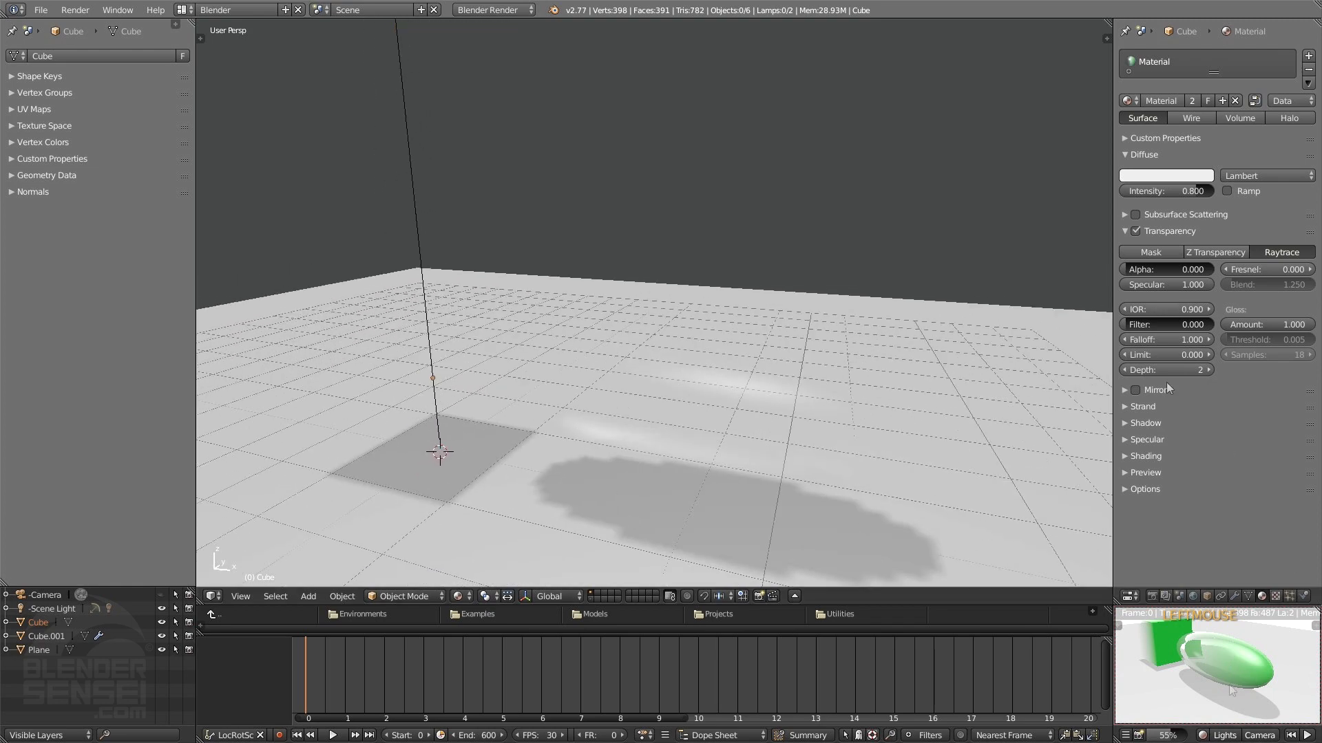
left_click(1276, 596)
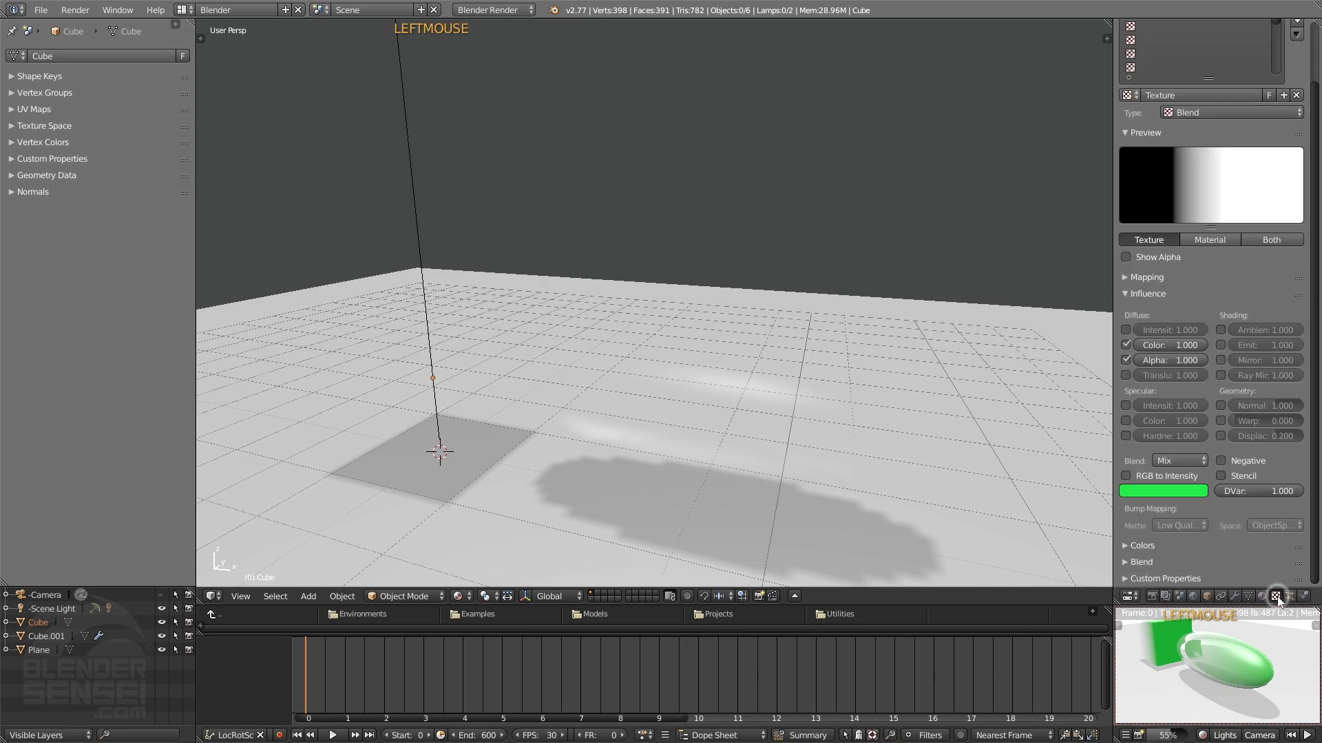
left_click(1124, 294)
left_click(1126, 329)
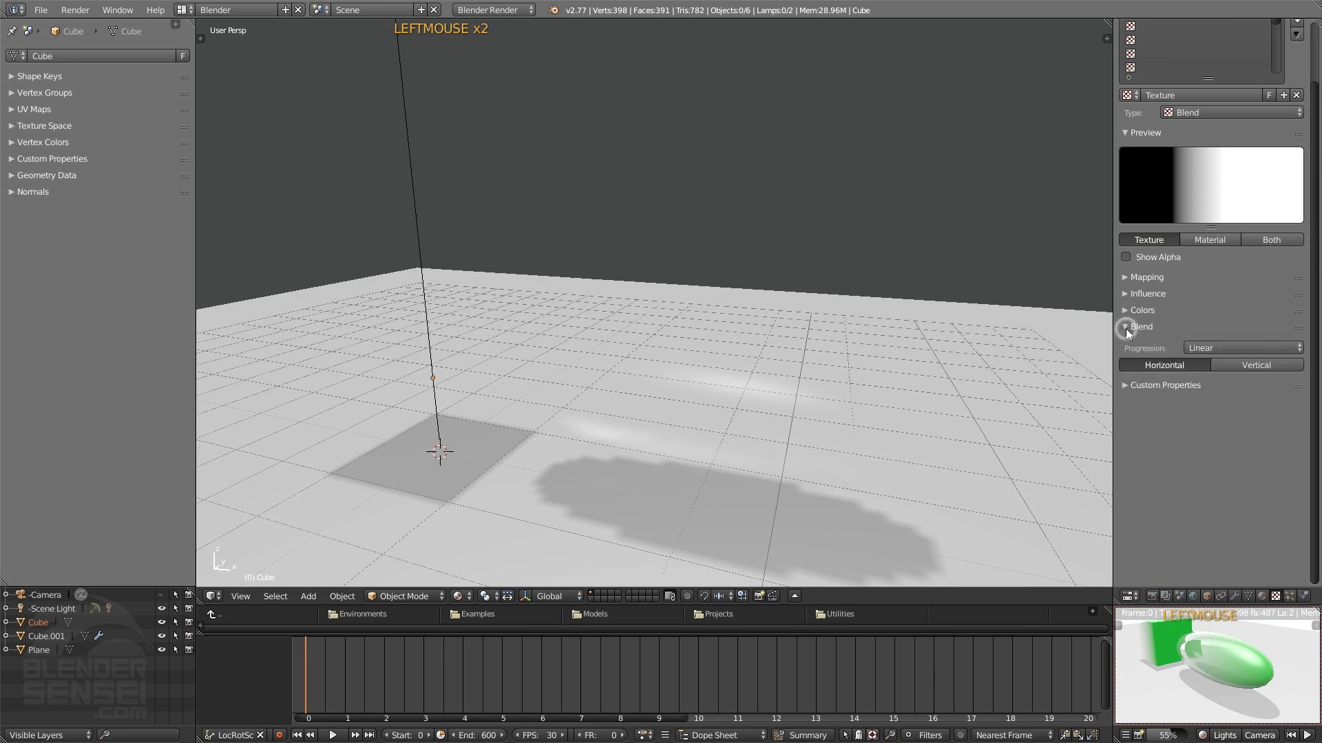
scroll(1174, 413, "up", 3)
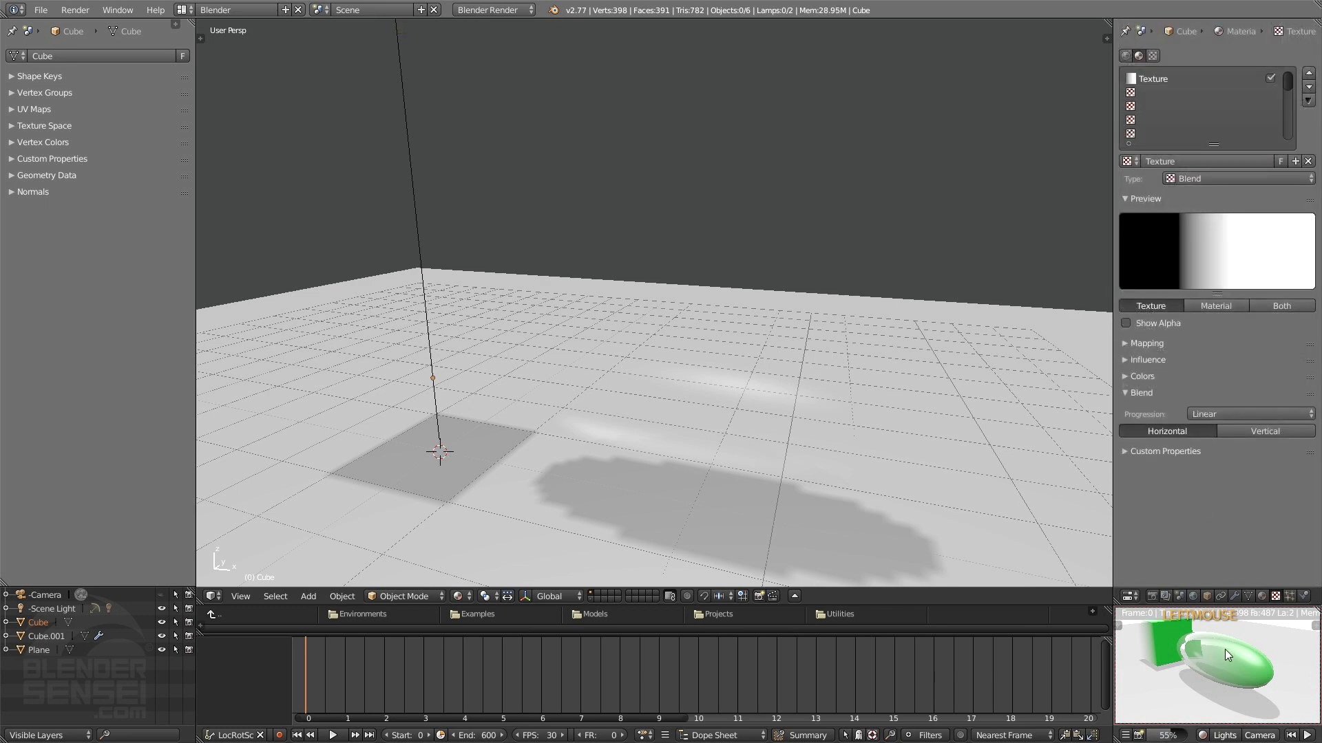
Step: Compare the Vertical and Horizontal blend directions, ending on Vertical, and switch the texture preview to Material
left_click(1279, 431)
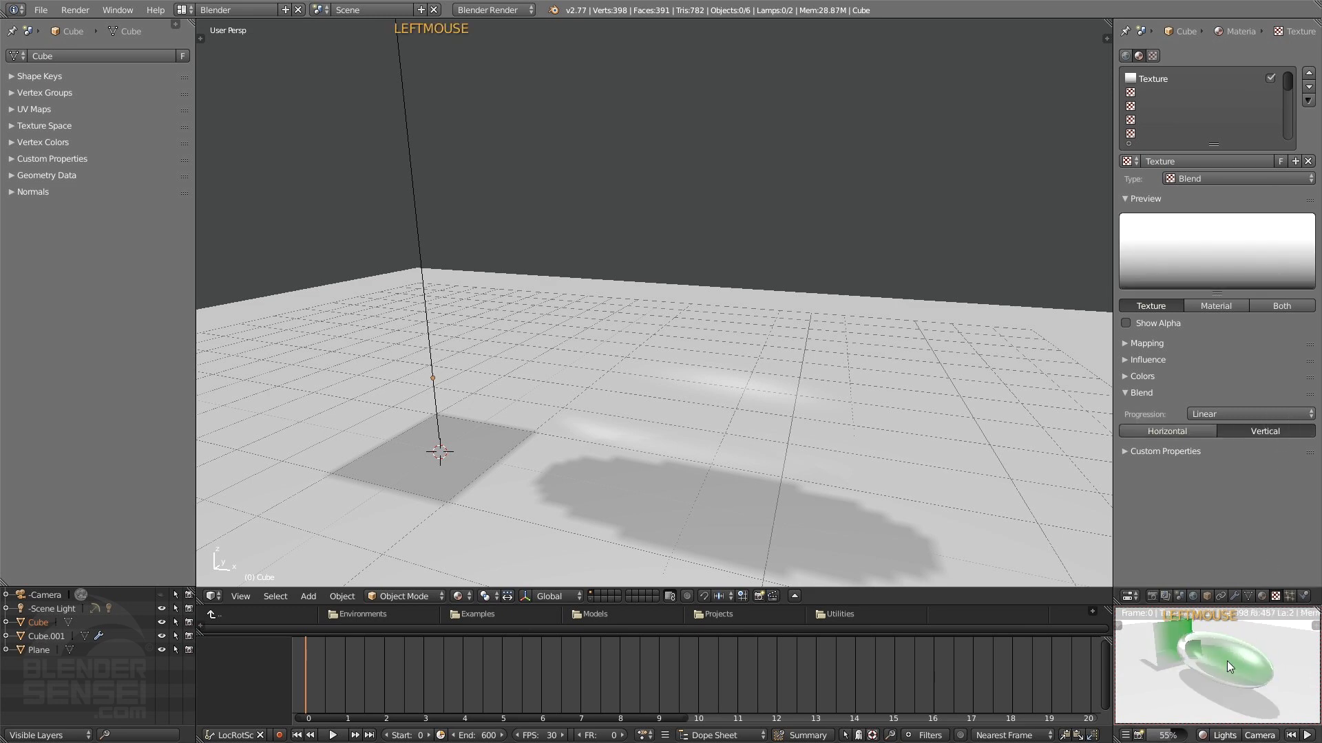
middle_click_drag(1226, 661, 1254, 675)
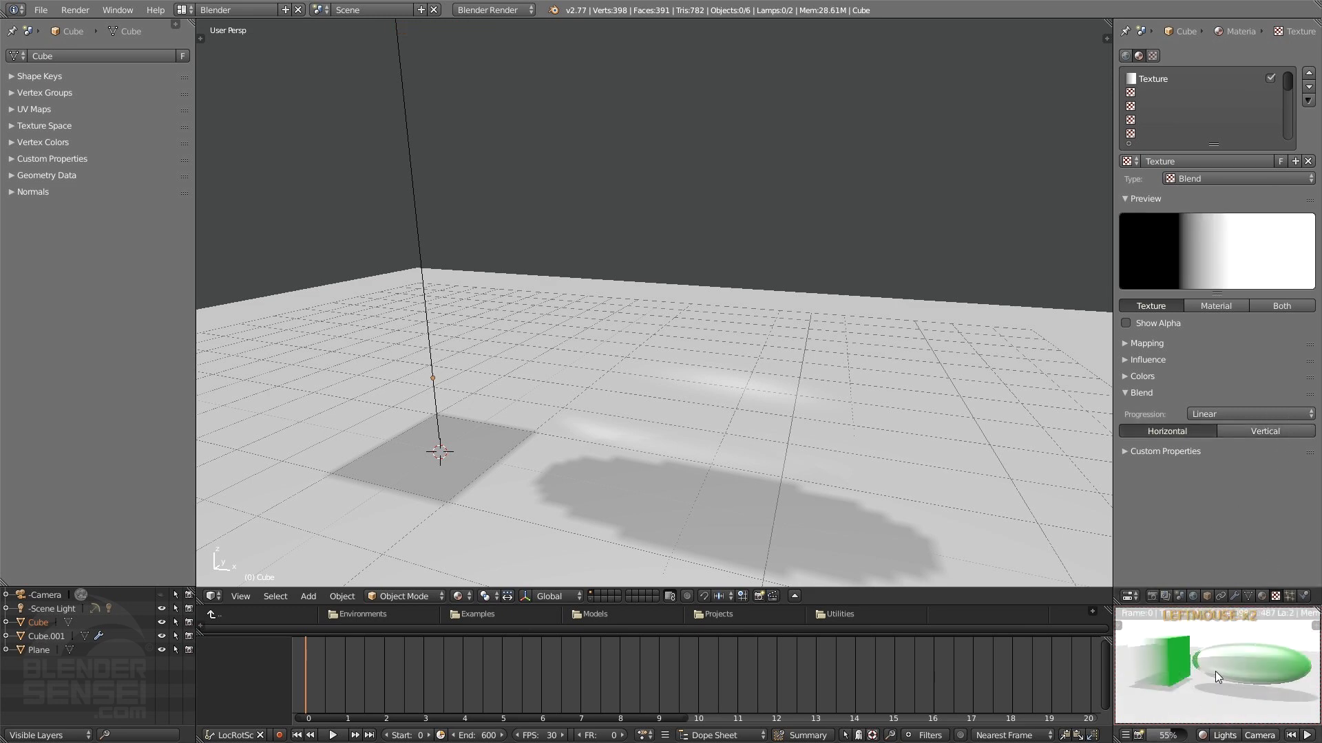
left_click(1266, 431)
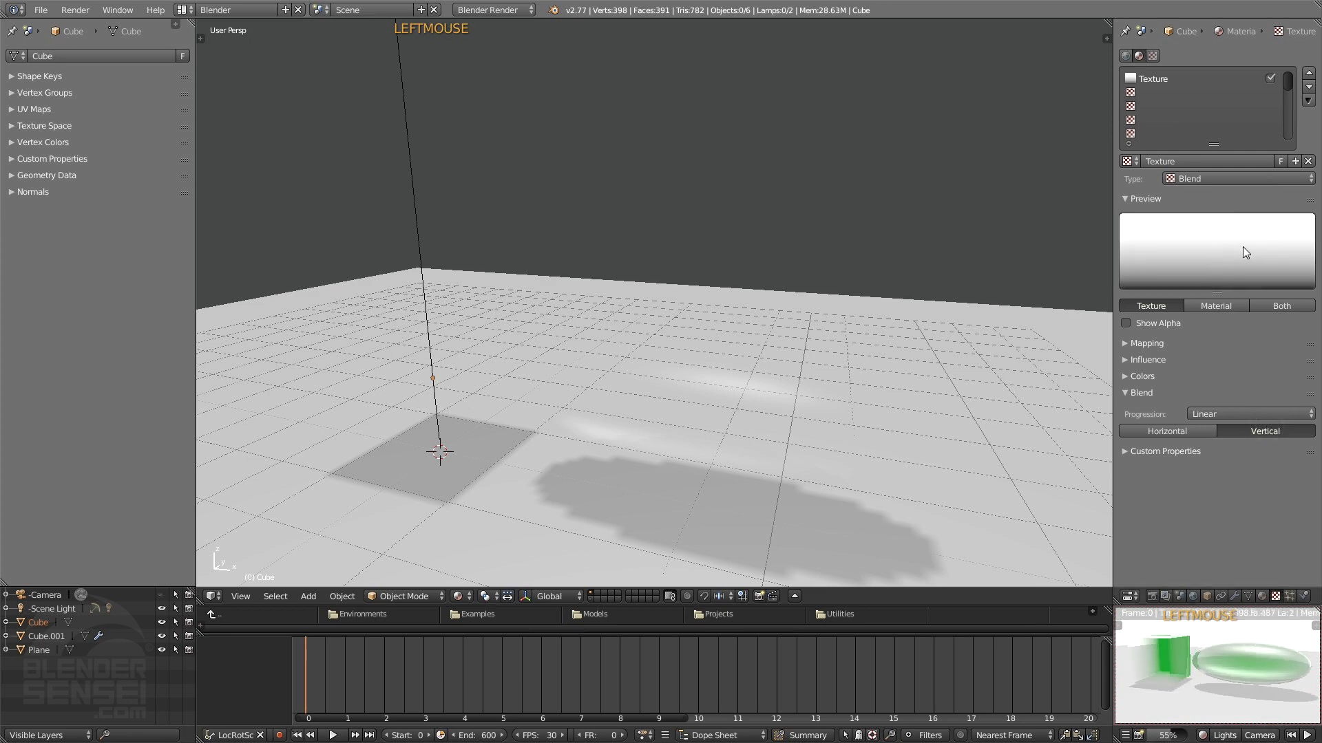
left_click(1220, 307)
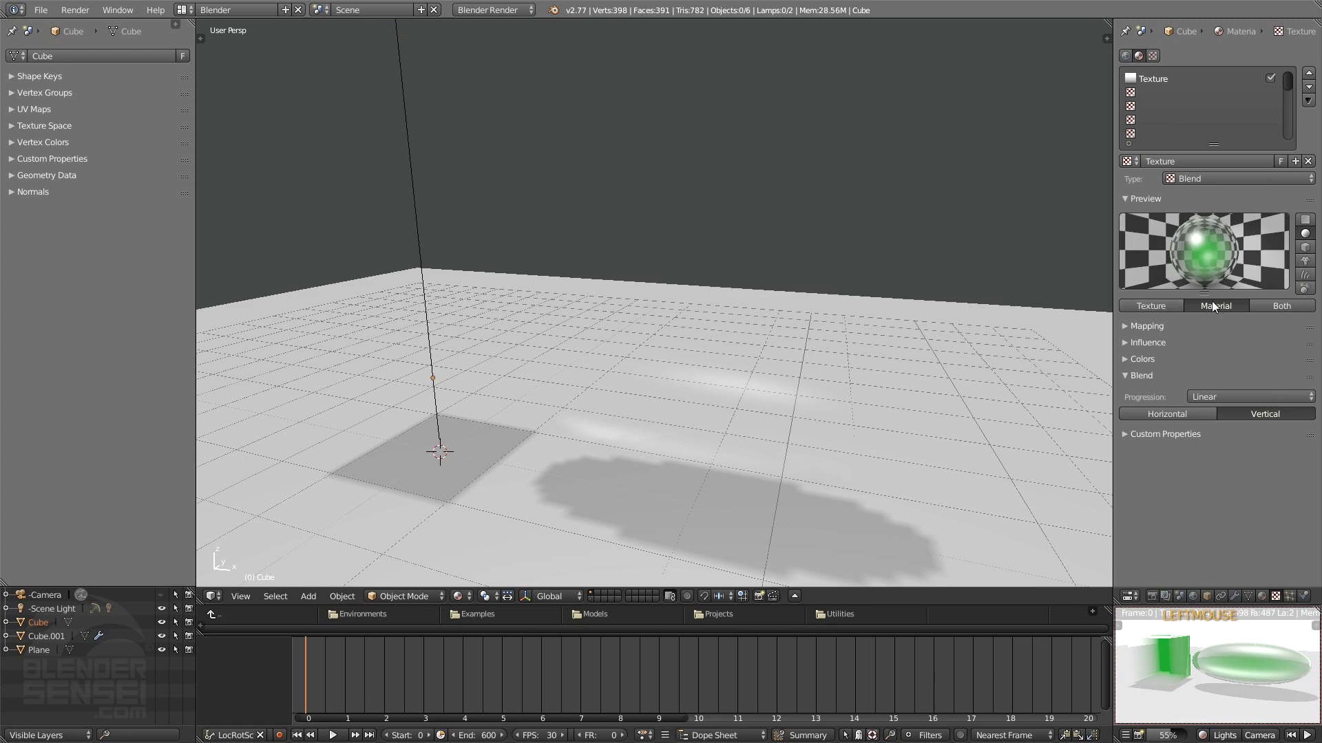
Step: Set the ellipsoid's blend progression to Easing with Horizontal direction and expand the texture's Mapping settings
left_click(1265, 393)
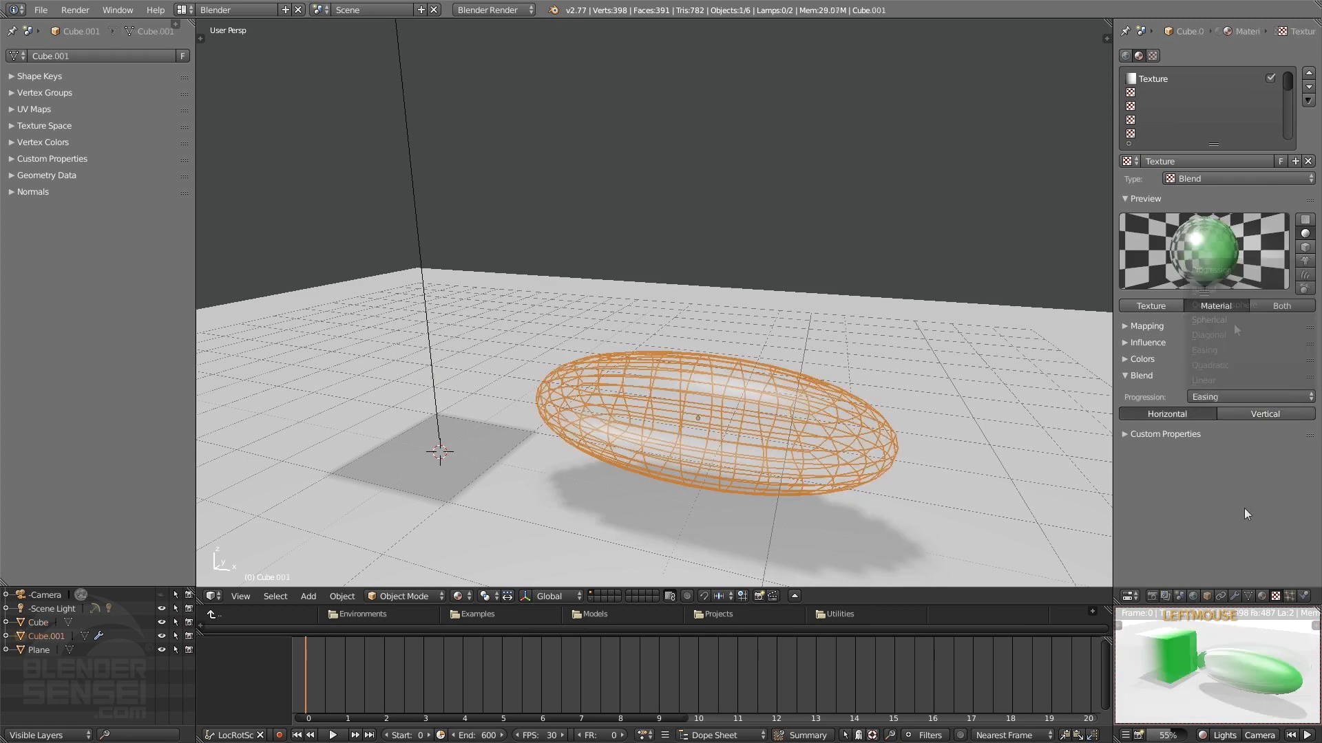
left_click(1126, 378)
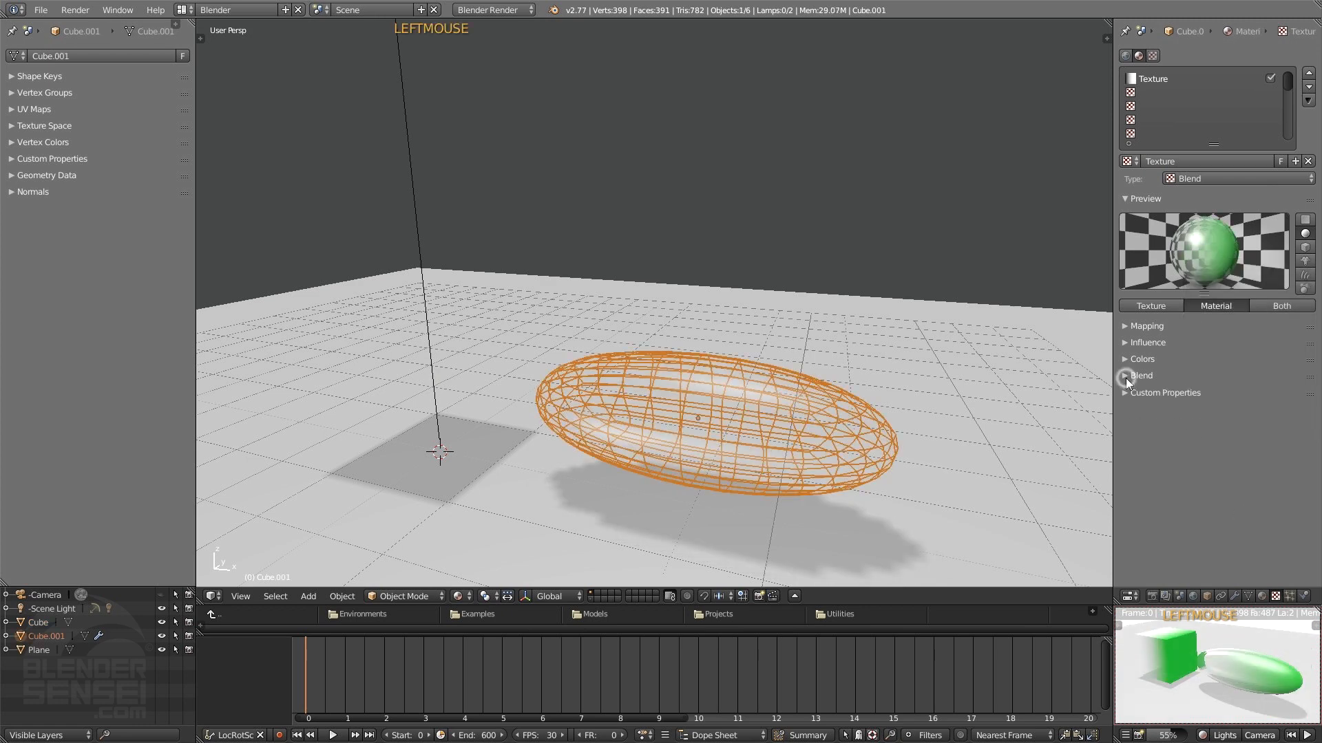
left_click(1125, 328)
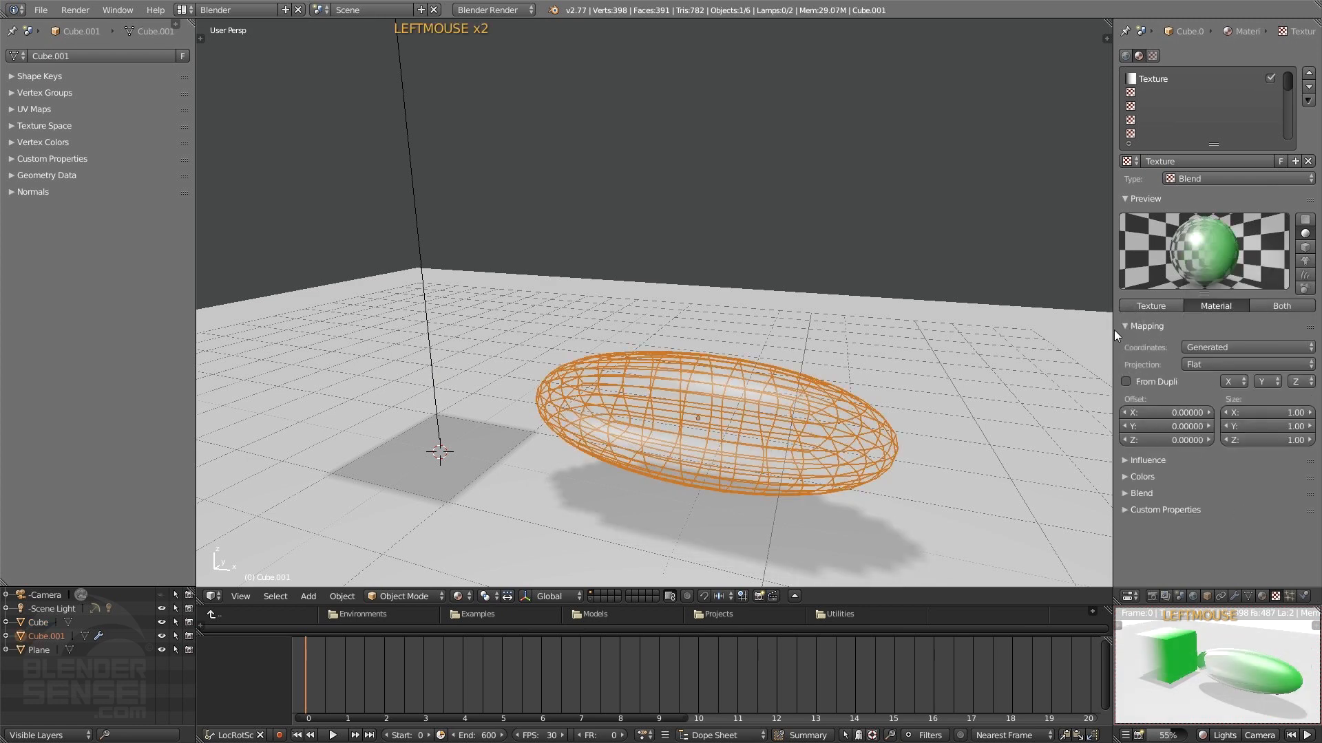
left_click(1229, 348)
left_click(1124, 325)
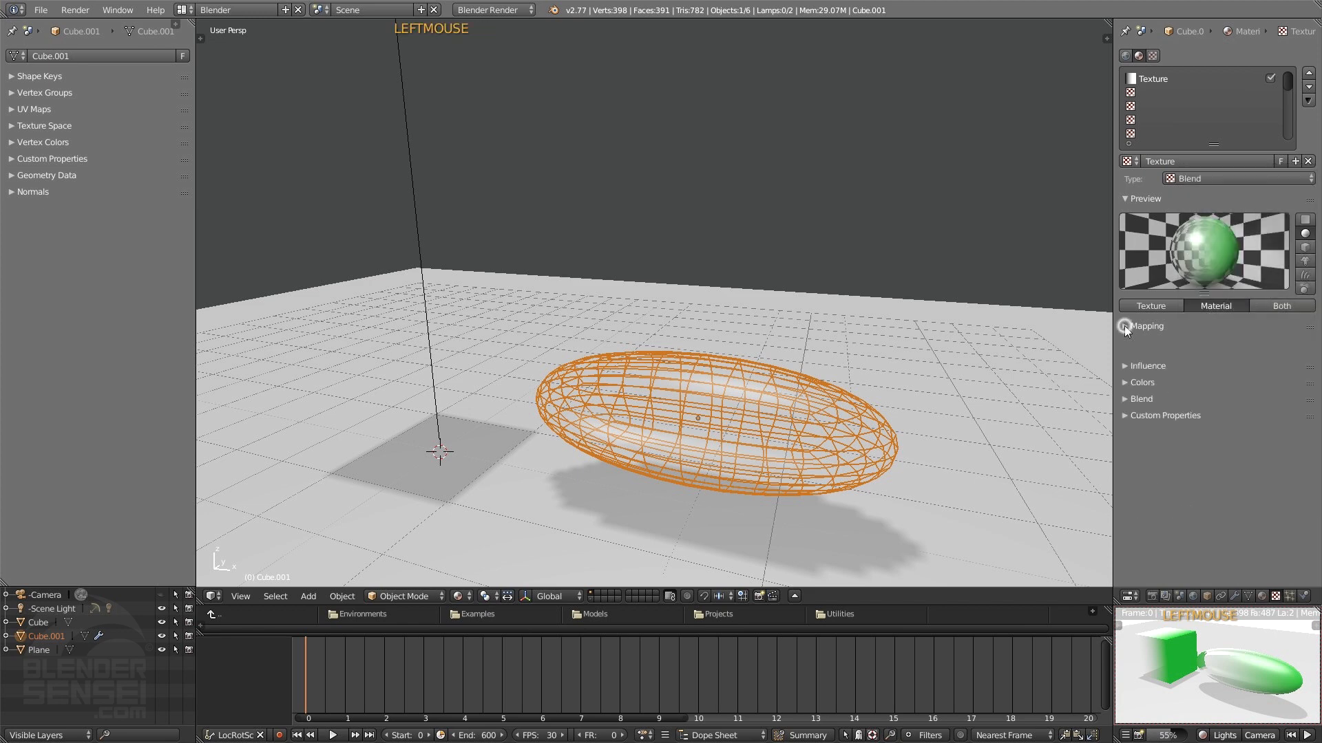
left_click(1125, 326)
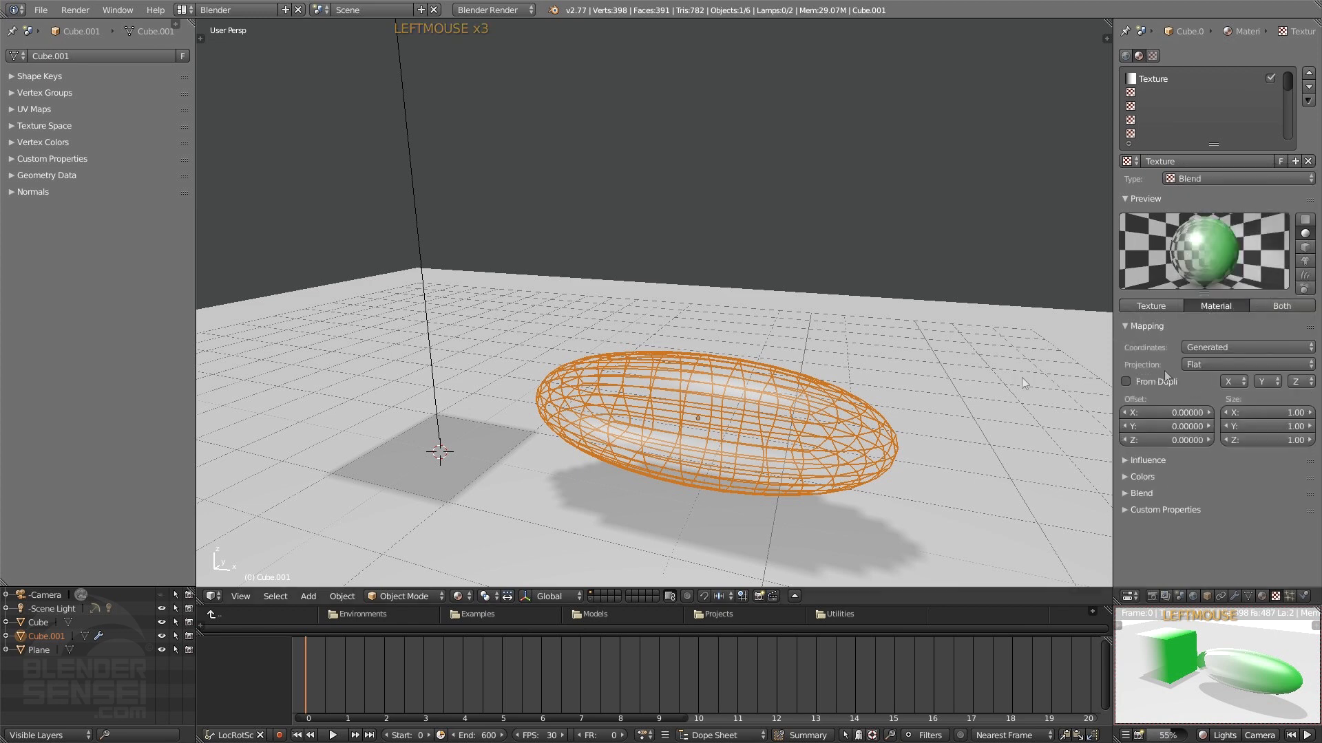
Step: Review the available texture coordinate types for the ellipsoid and choose Generated
middle_click_drag(660, 377, 738, 407)
left_click(588, 277)
left_click(791, 312)
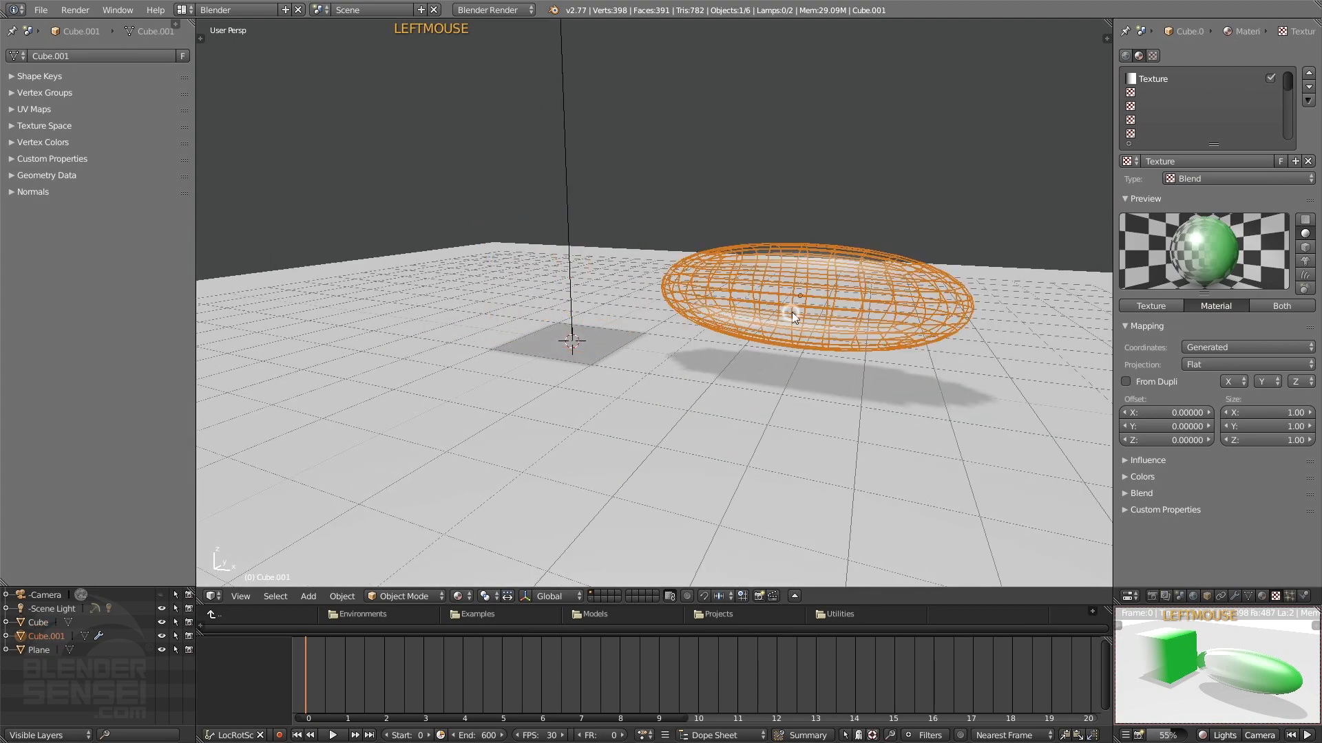
middle_click_drag(792, 312, 731, 334, "shift")
scroll(731, 334, "up", 3)
middle_click_drag(804, 420, 775, 402, "shift")
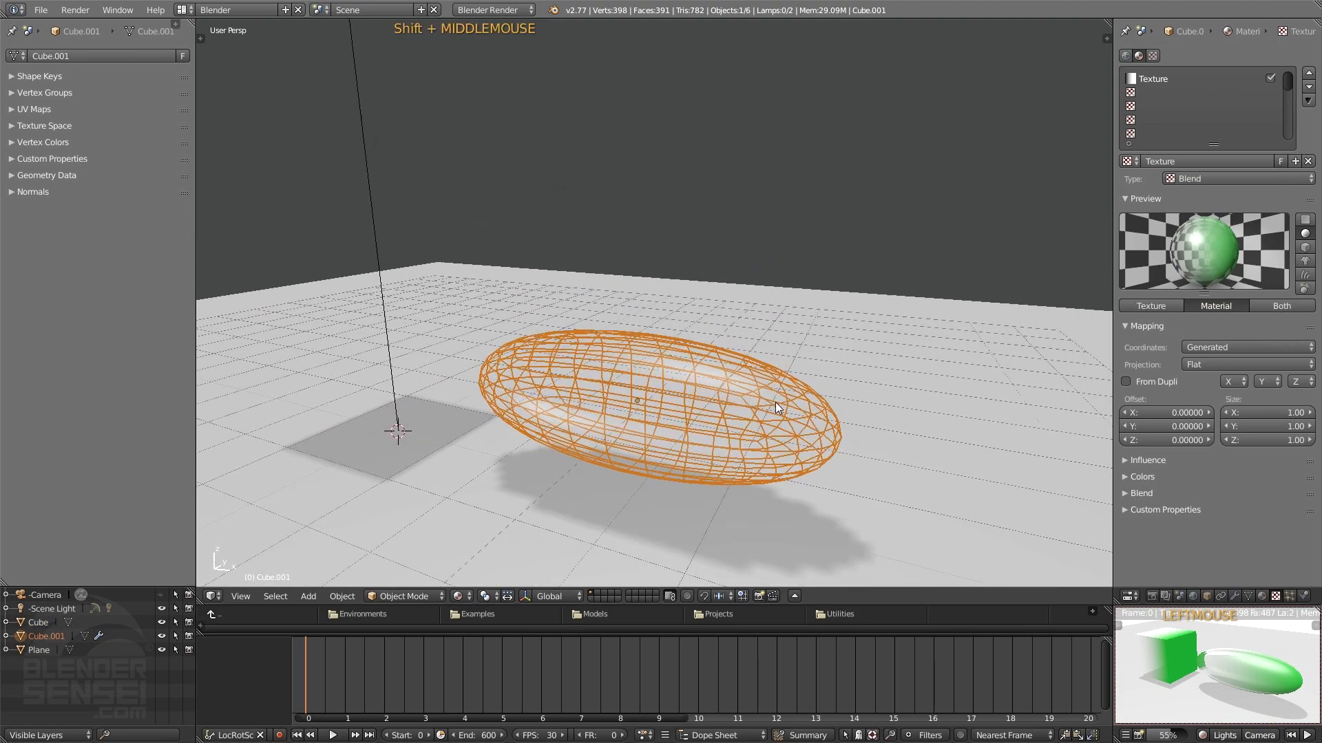
left_click(1233, 347)
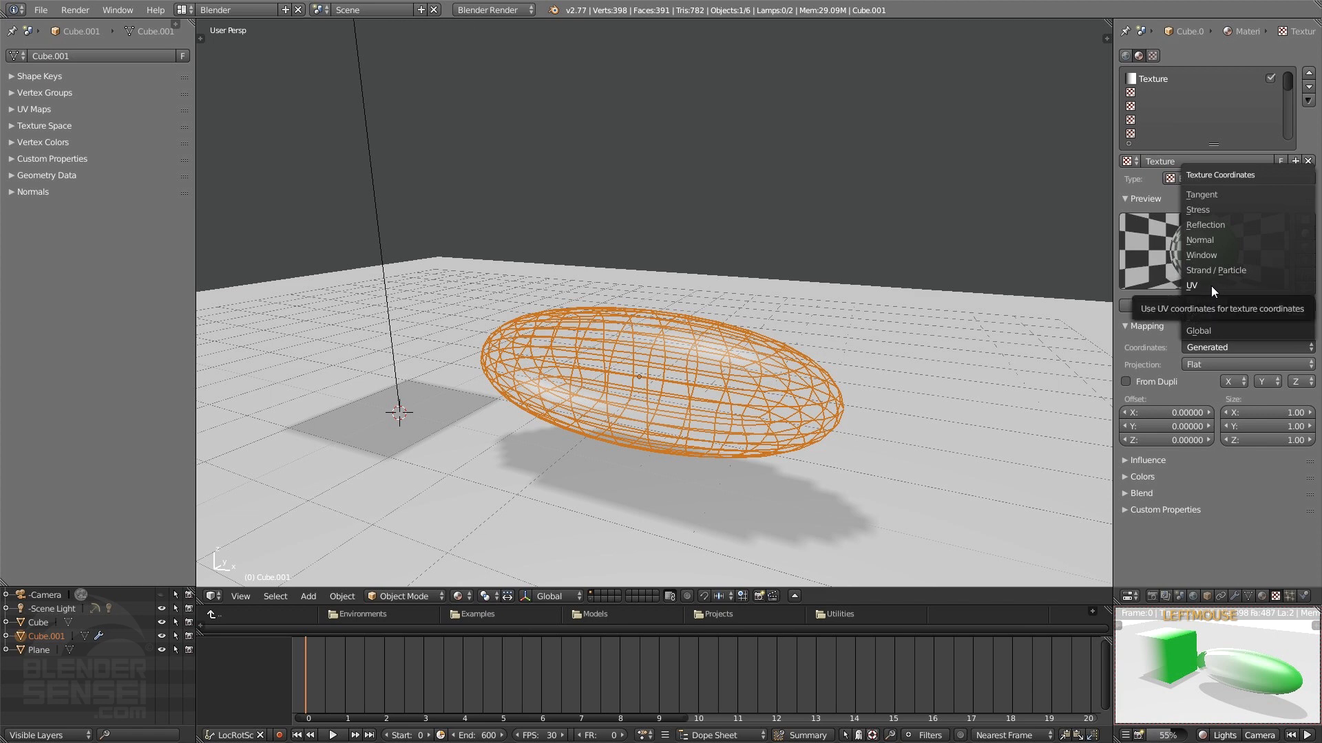
left_click(1214, 347)
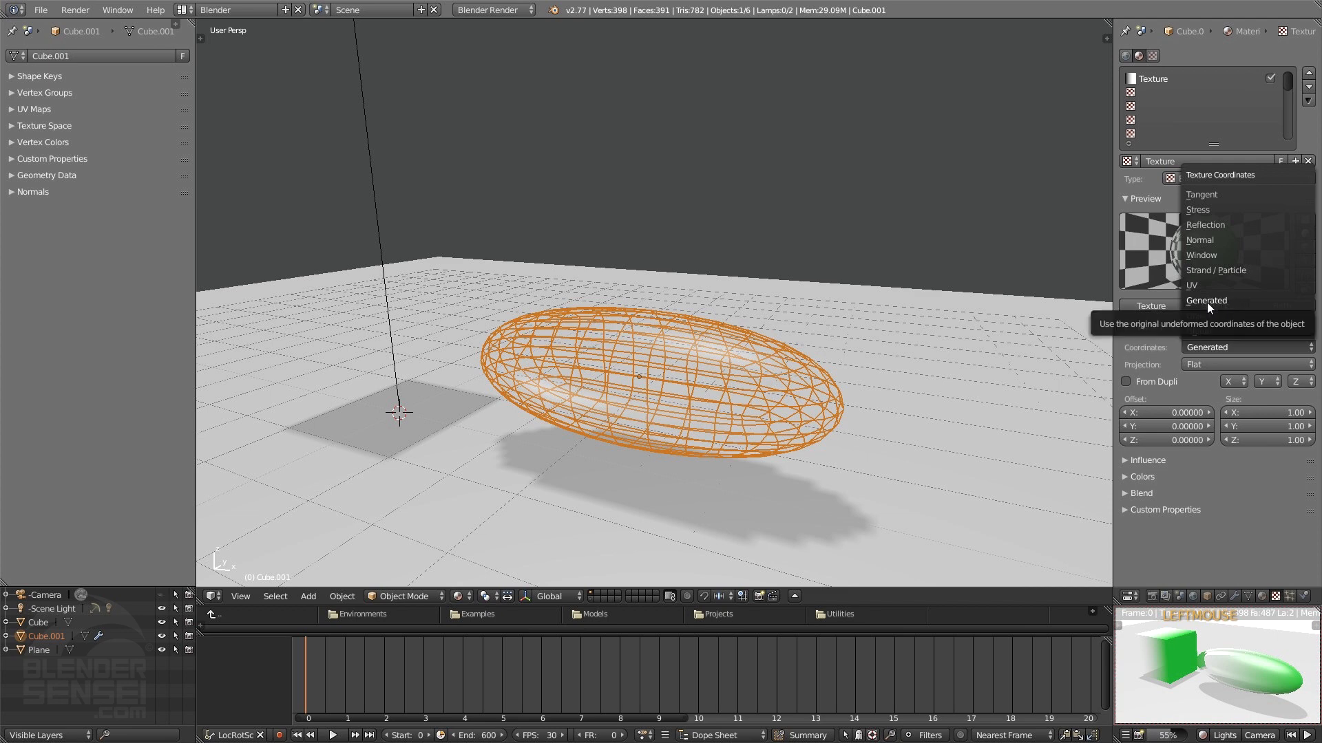
left_click(1208, 301)
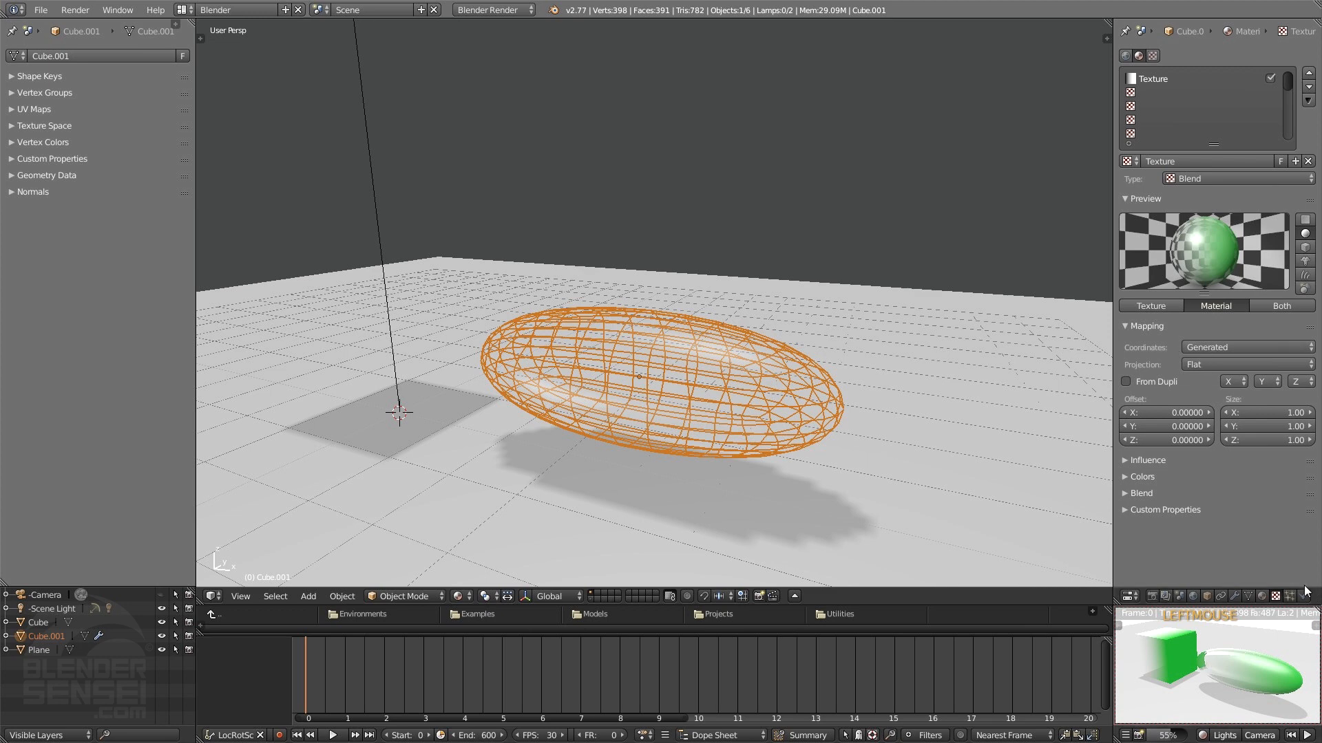
Step: Rotate the ellipsoid by about 60° so it stands steeply and raise it above the floor plane
middle_click_drag(1244, 662, 1229, 674, "shift")
scroll(1227, 669, "up", 3)
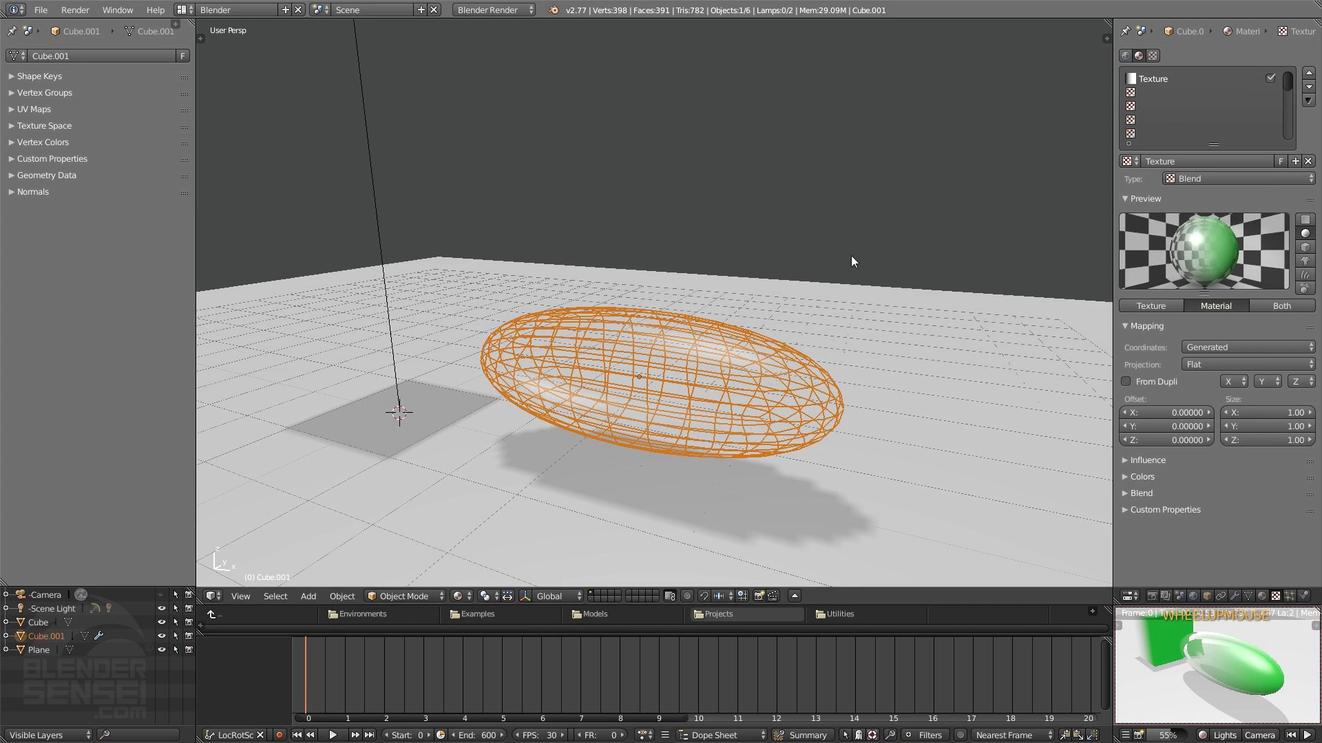
mouse_move(1267, 664)
middle_mouse_down()
mouse_move(1220, 664)
mouse_move(1248, 659)
middle_mouse_up()
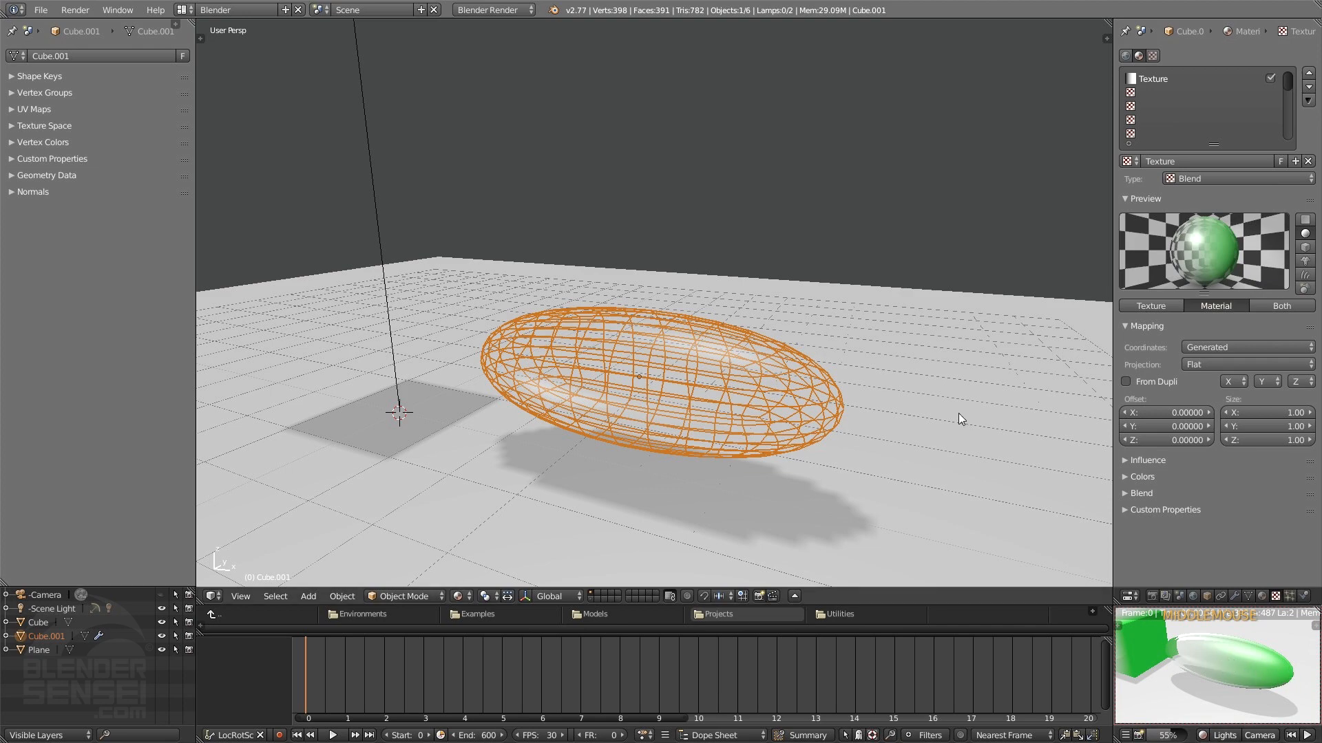
middle_click_drag(957, 415, 858, 255)
key("r")
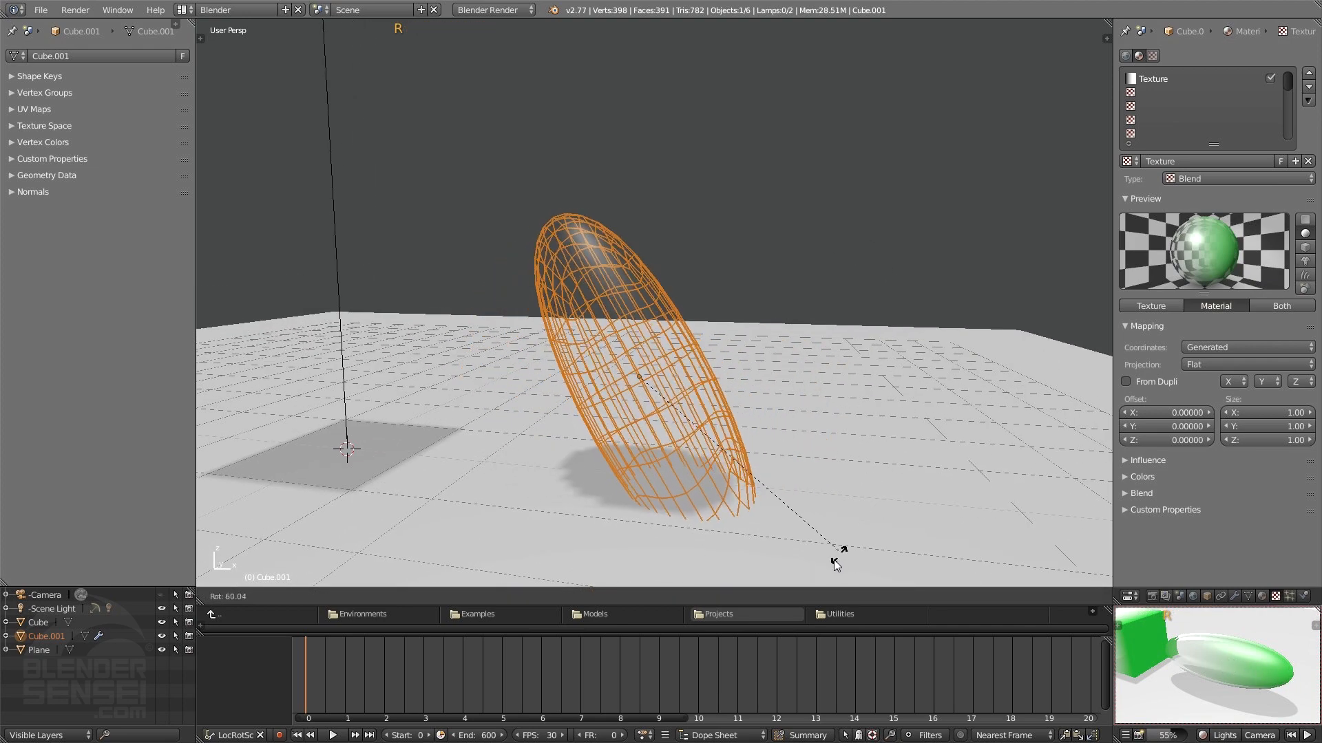
left_click(836, 557)
key("g")
left_click(783, 458)
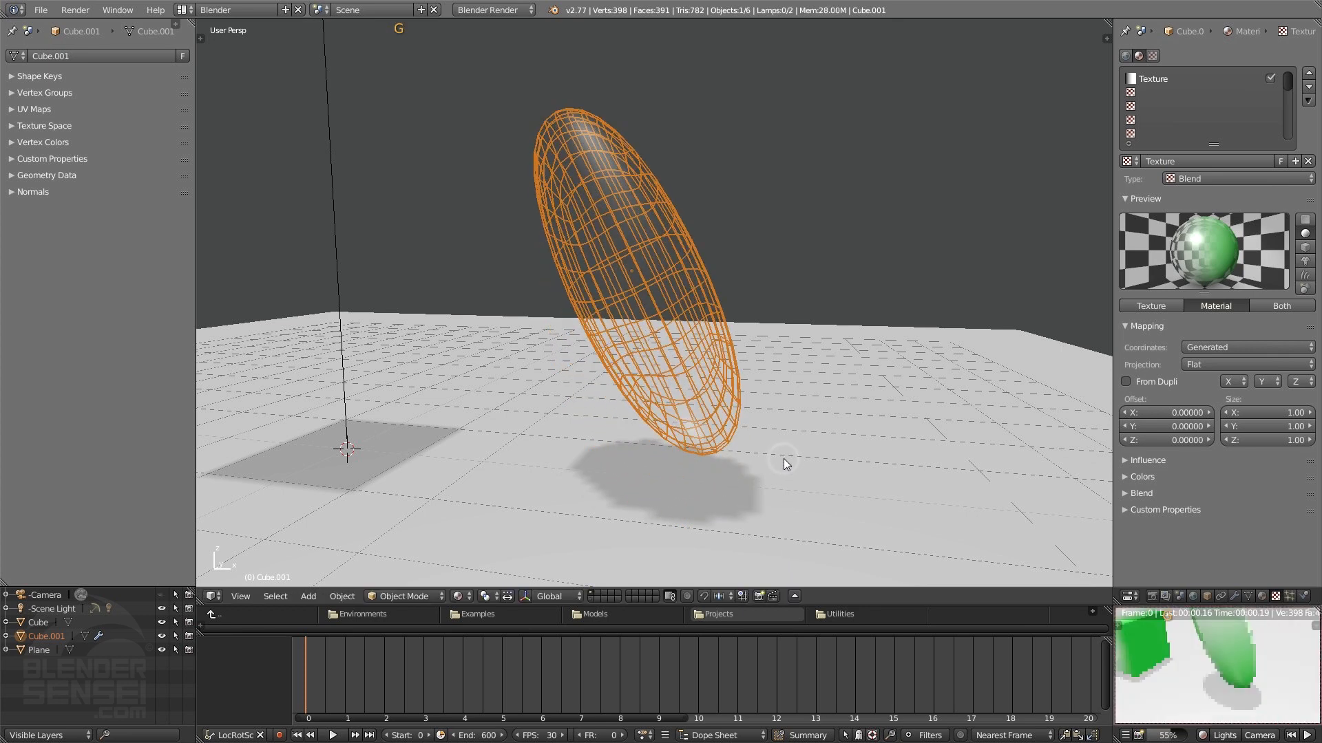
Step: Rotate the ellipsoid freely through several orientations under Generated coordinates, ending lengthwise with its far end tilted upward
scroll(1254, 663, "down", 1)
middle_click_drag(1255, 667, 1220, 680)
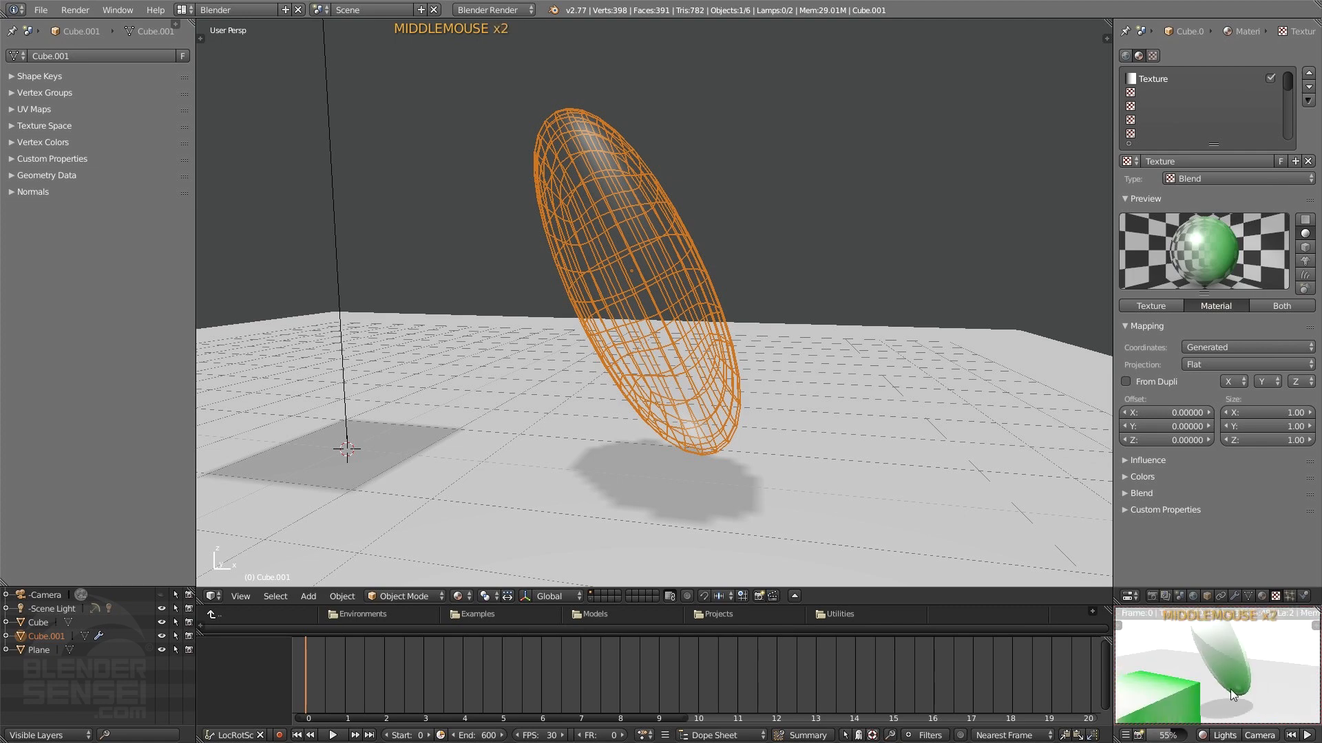
key("r")
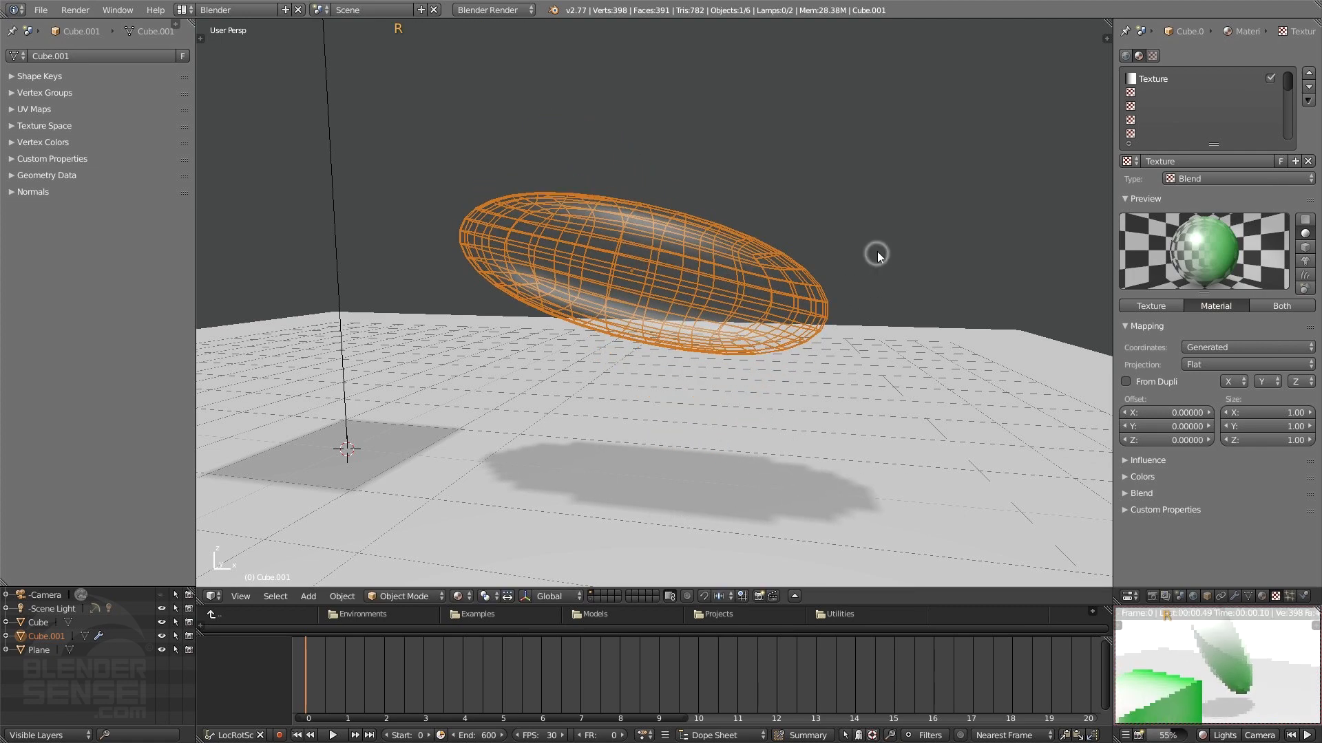
key("r")
left_click(675, 366)
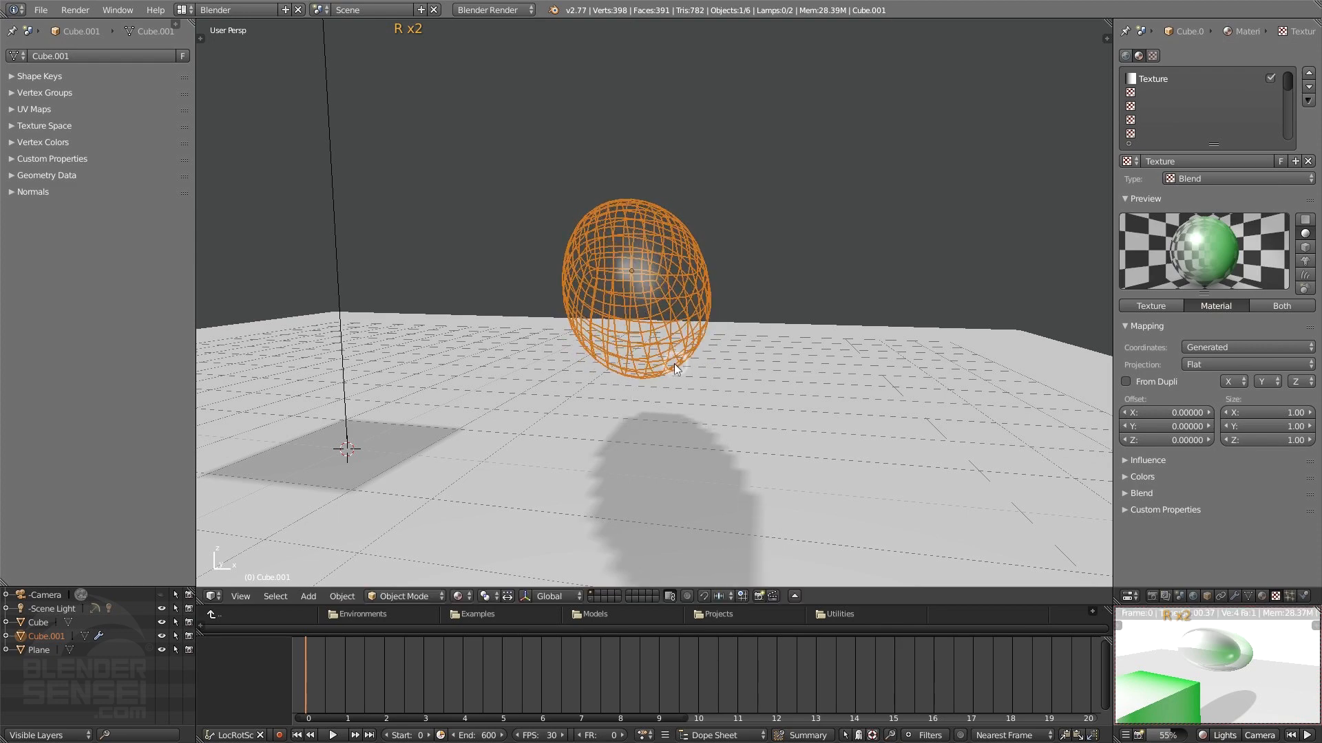
key("r")
key("r")
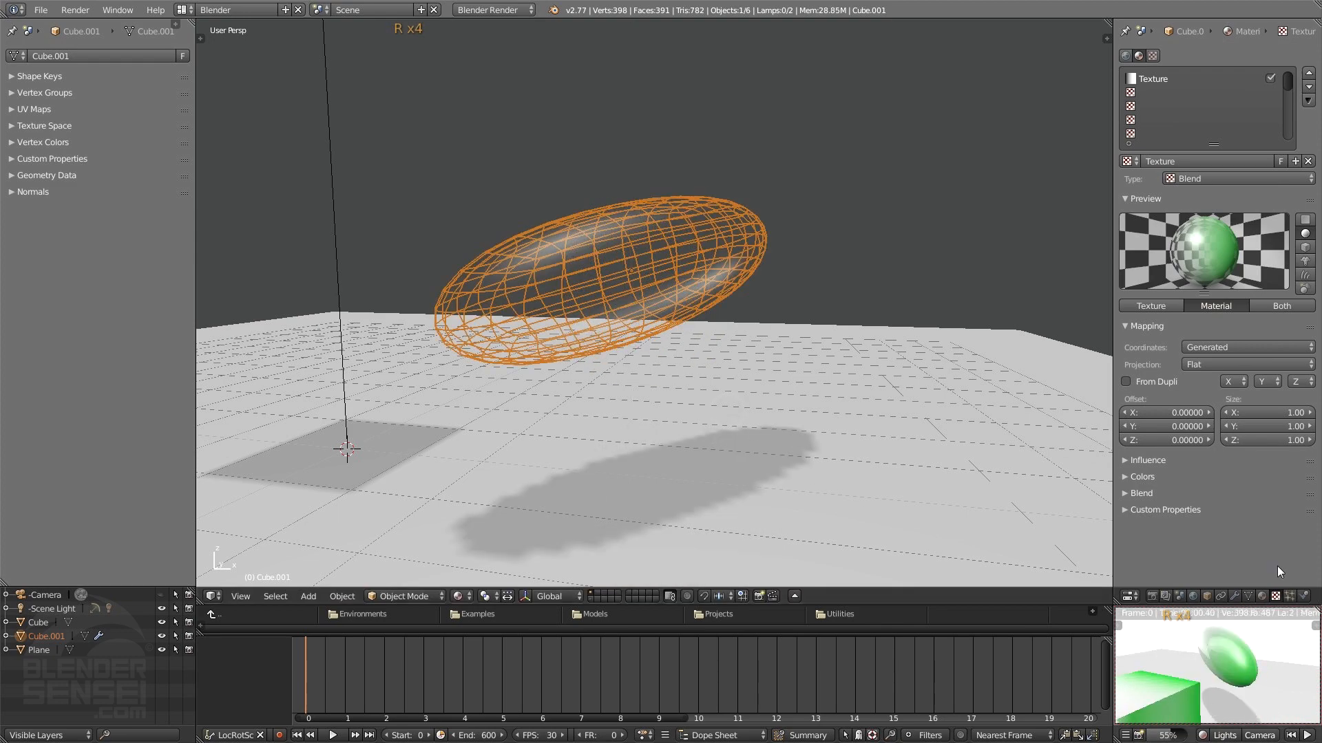
Step: Set the ellipsoid's texture coordinates to Object and check the blend in the rendered preview
middle_click_drag(876, 443, 878, 475, "shift")
left_click(1212, 347)
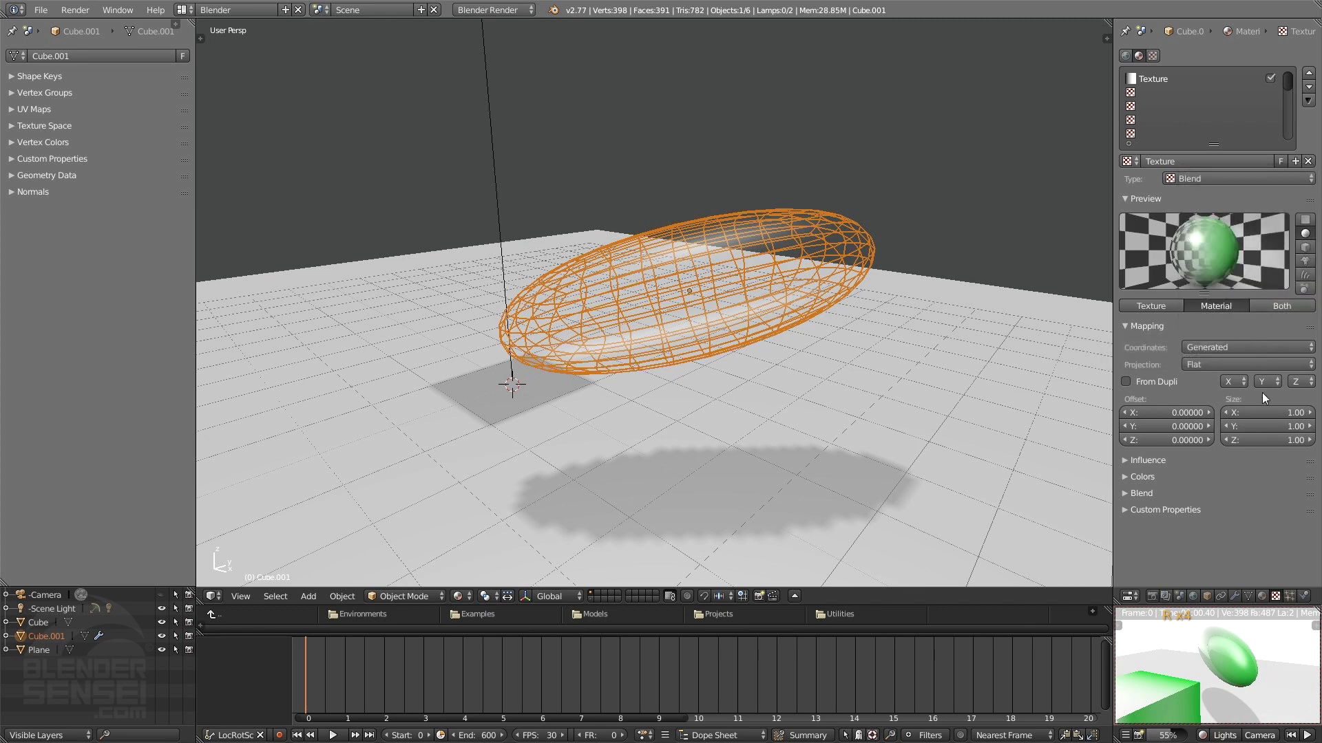
scroll(1232, 688, "down", 1)
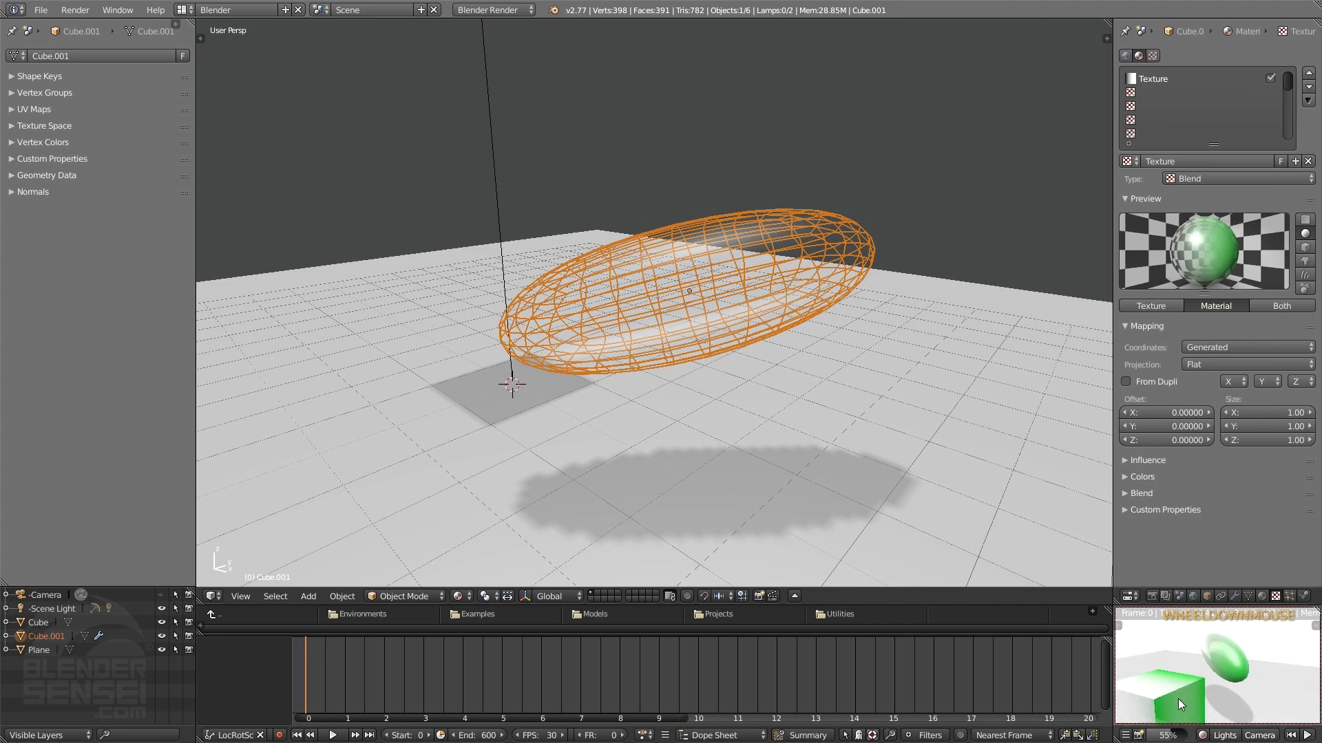
left_click(1242, 348)
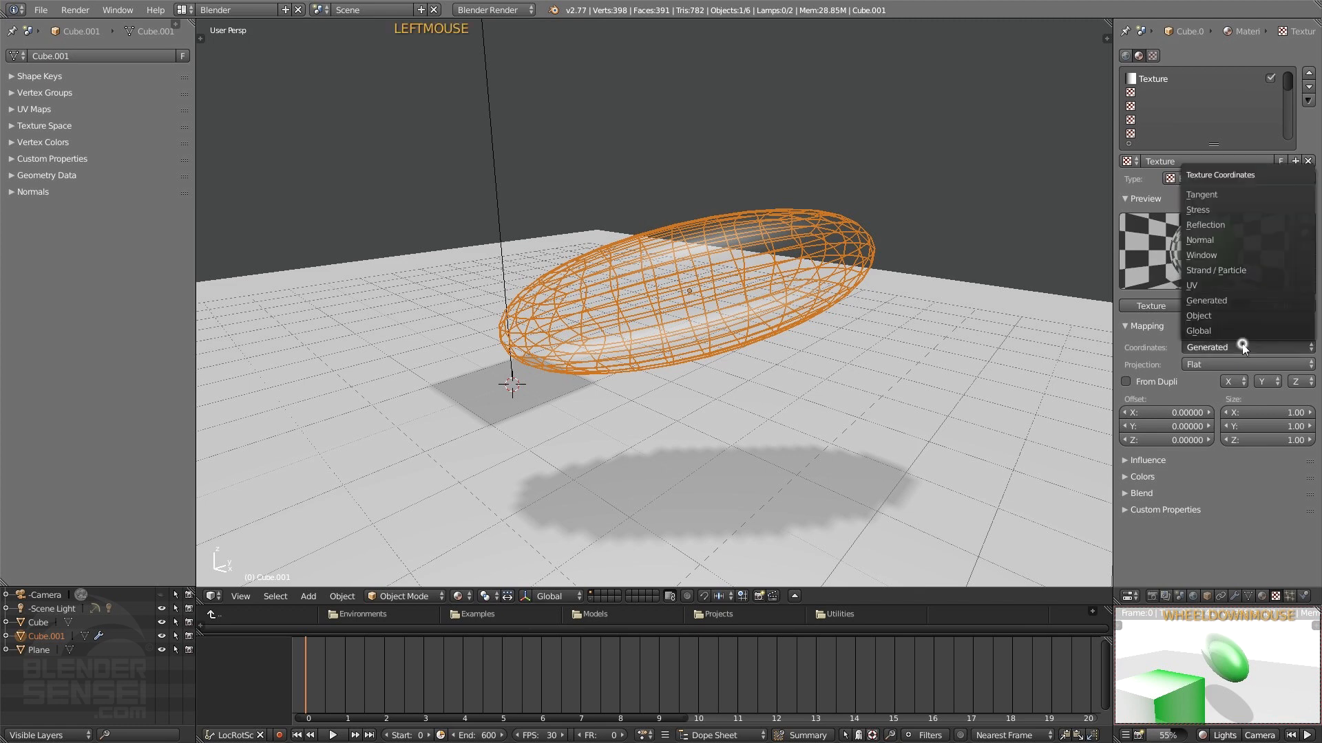
left_click(1216, 309)
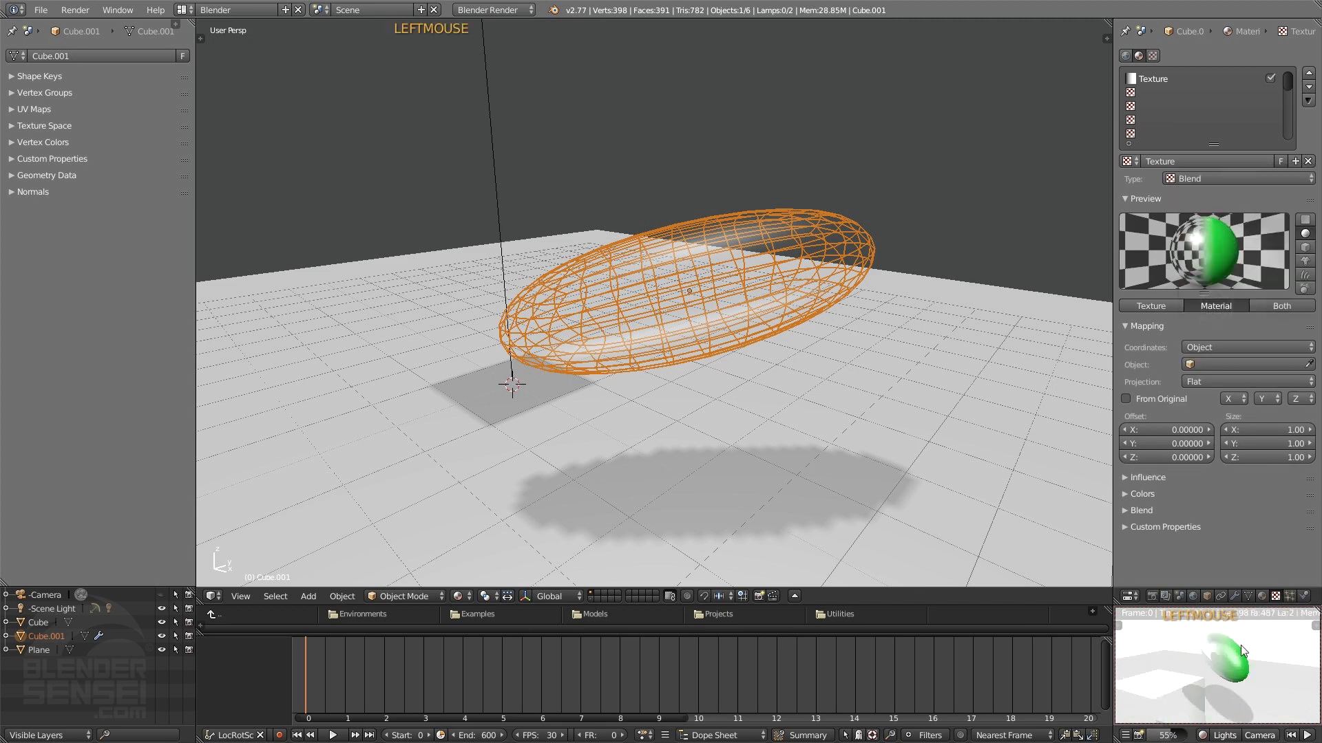
middle_click_drag(1240, 646, 1233, 672)
scroll(1214, 663, "down", 1)
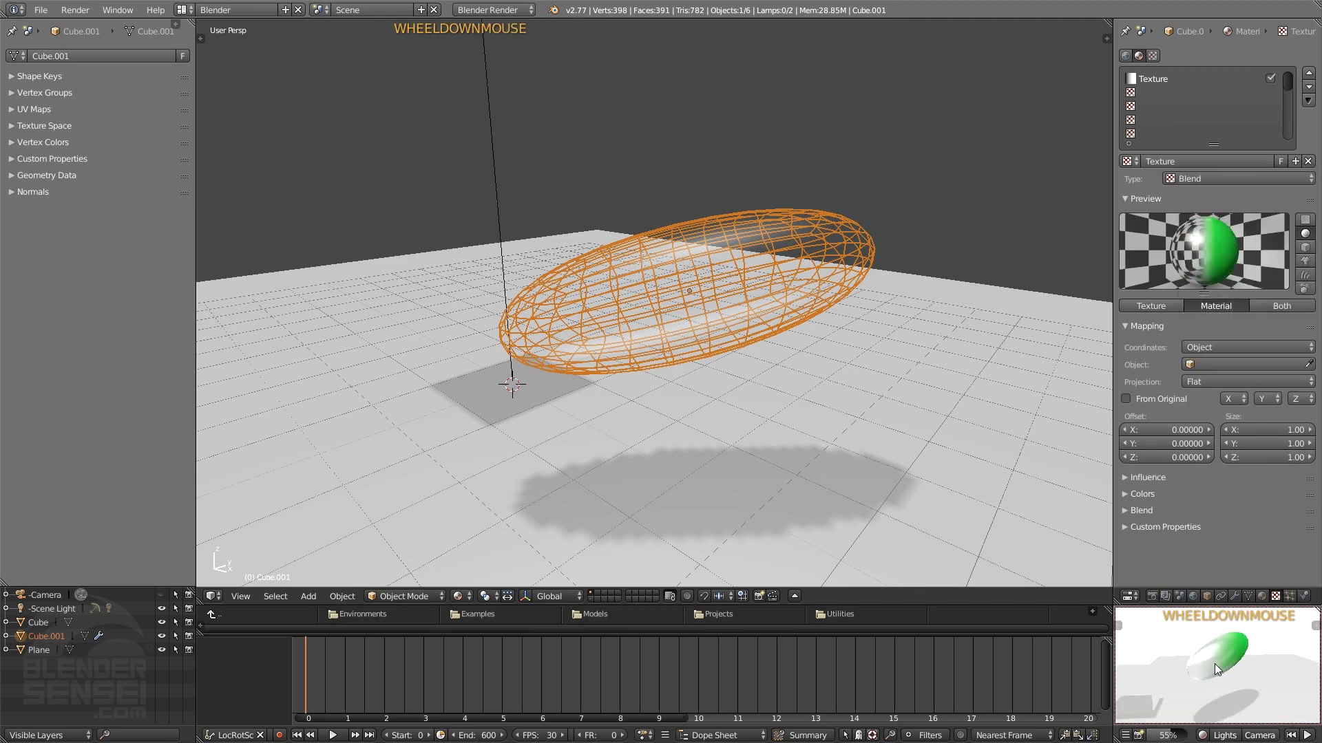
Step: Move the ellipsoid along the global X axis, first toward the cube's side and back out away from it
middle_click_drag(786, 308, 709, 333)
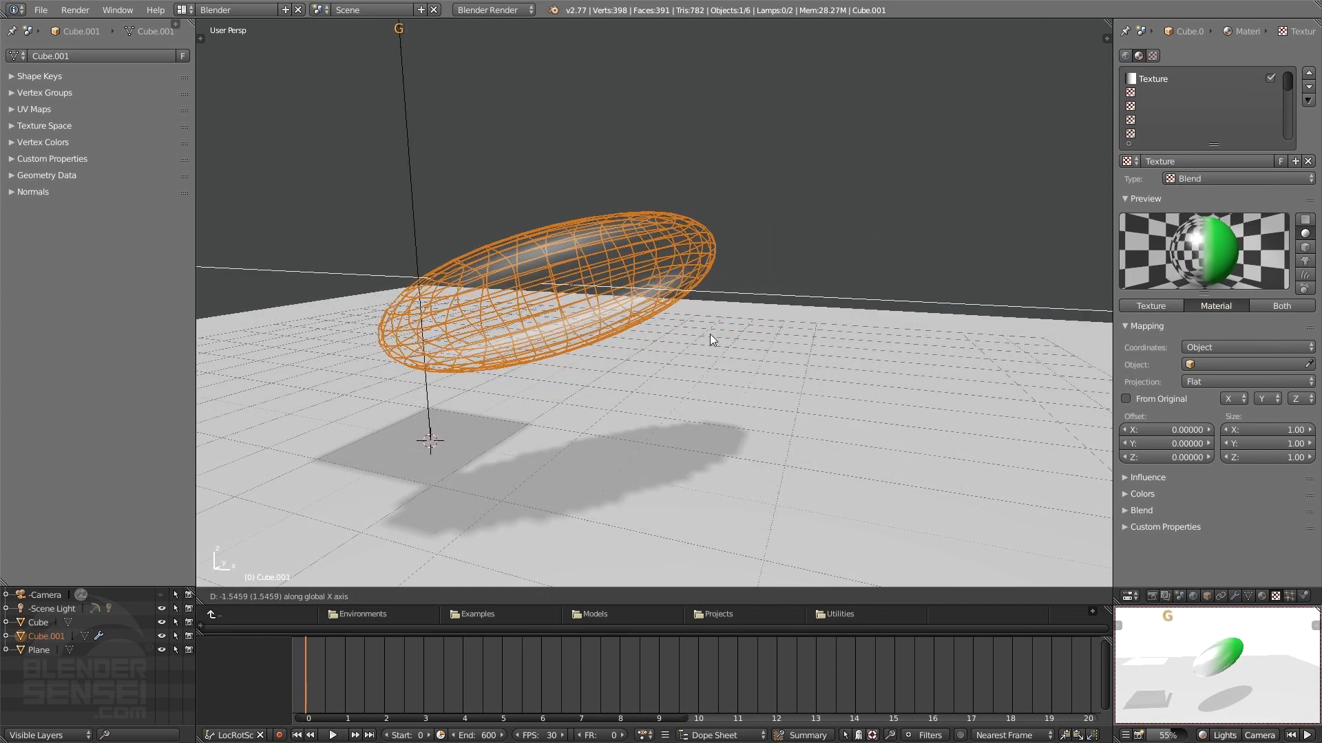
key("g")
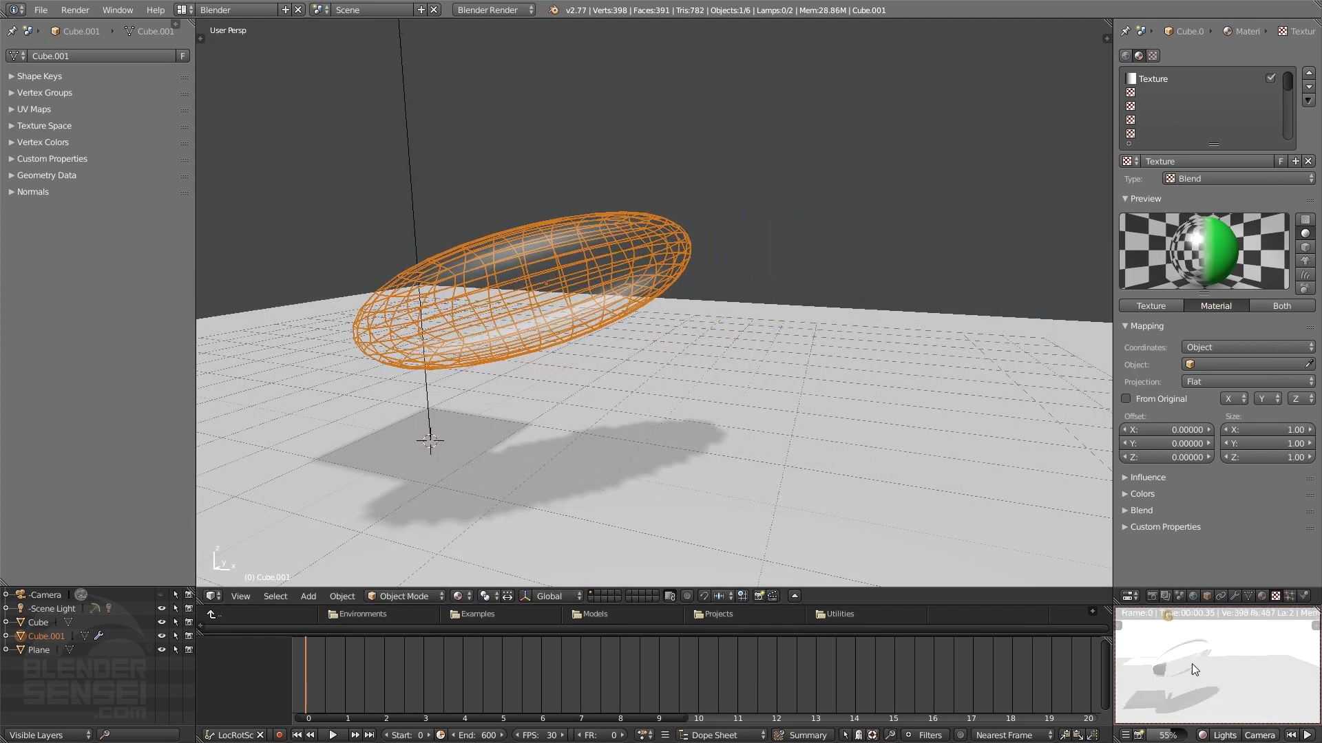
key("g")
key("x")
left_click(752, 363)
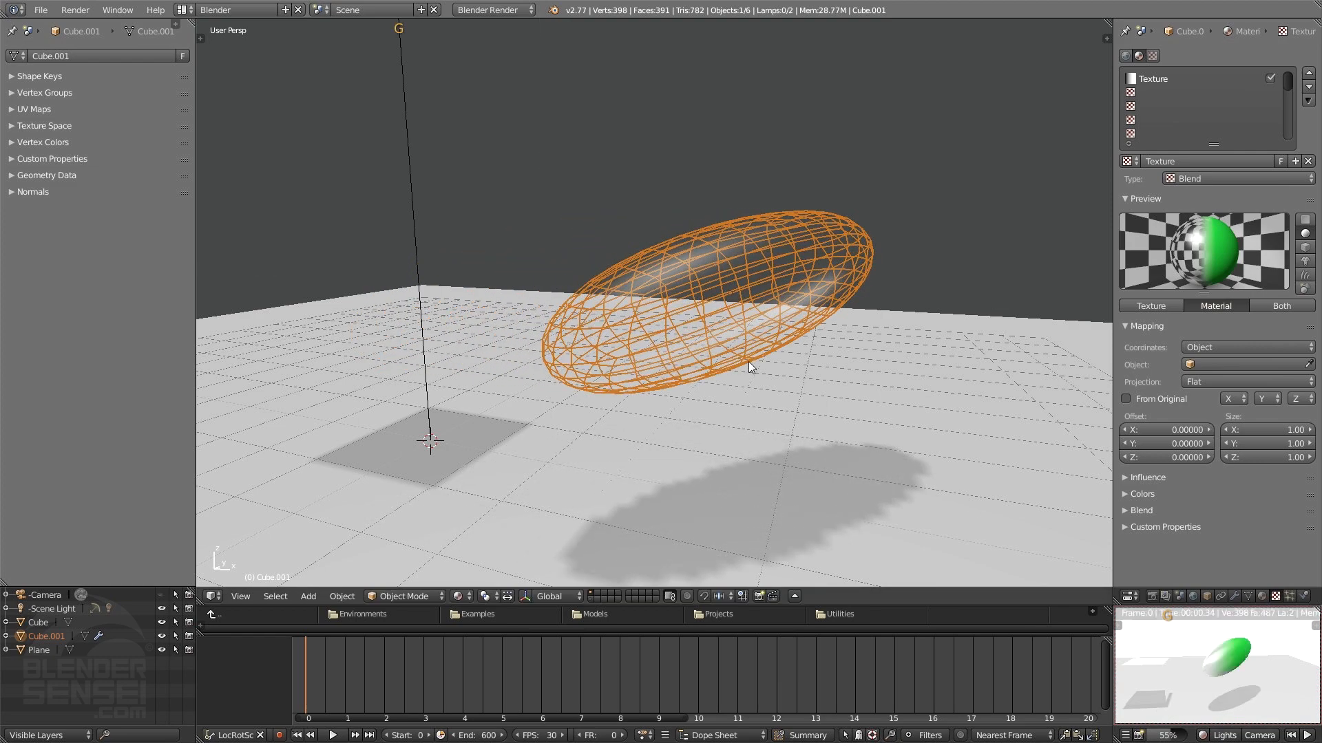
Step: Nudge the ellipsoid back toward the cube in several small moves along the global X axis
key("g")
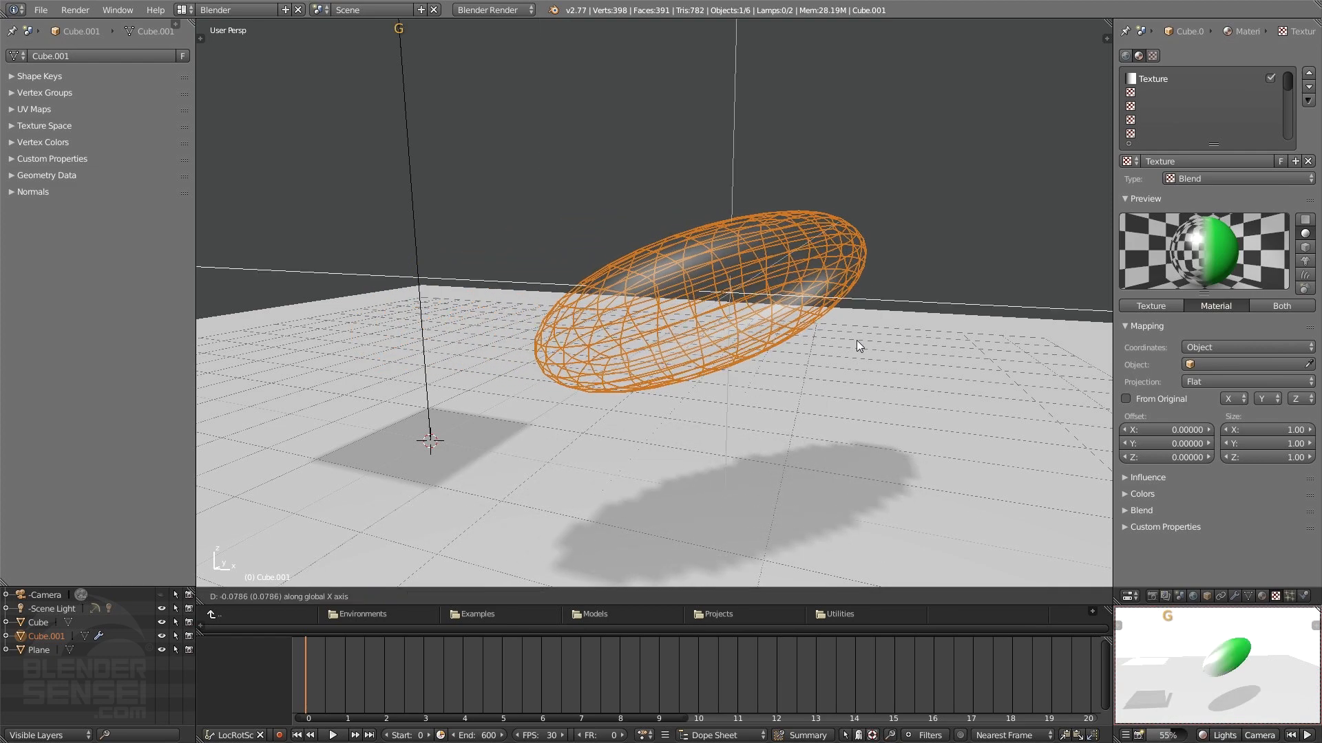
left_click(851, 344)
key("g")
left_click(833, 341)
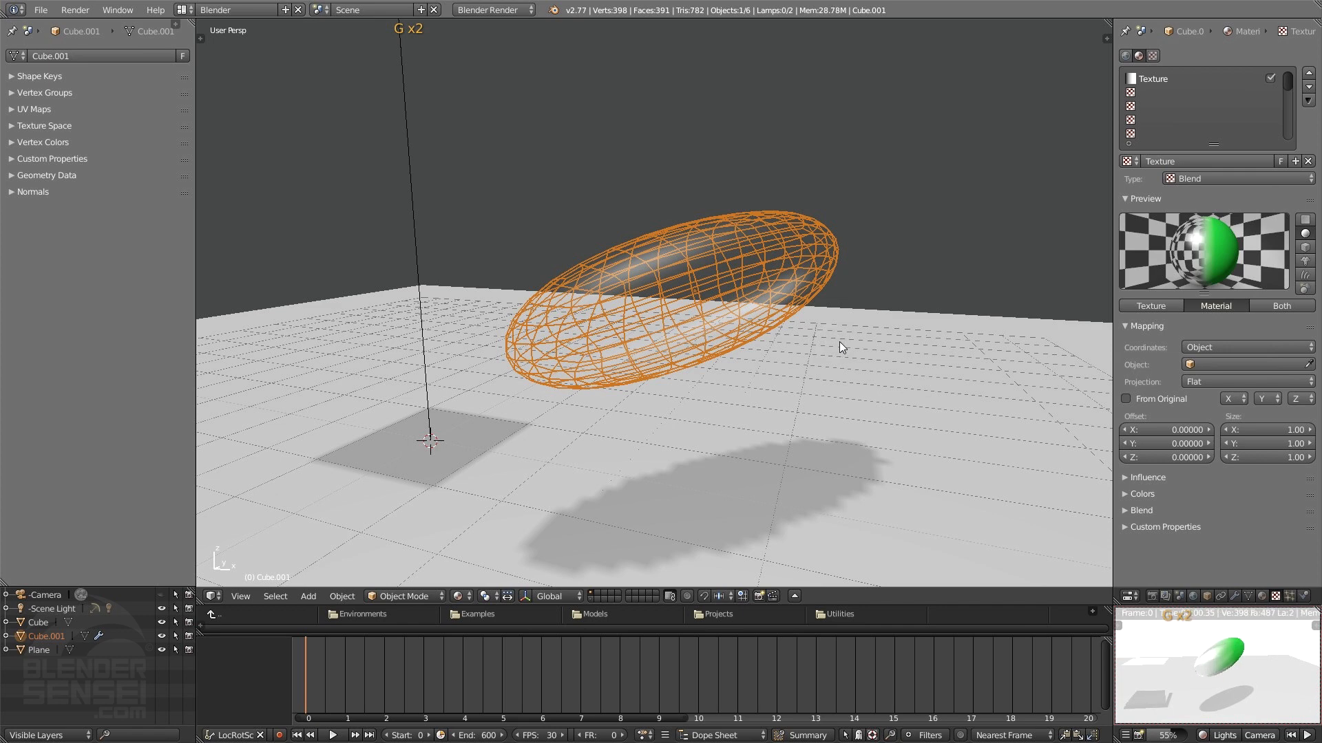
key("g")
left_click(817, 341)
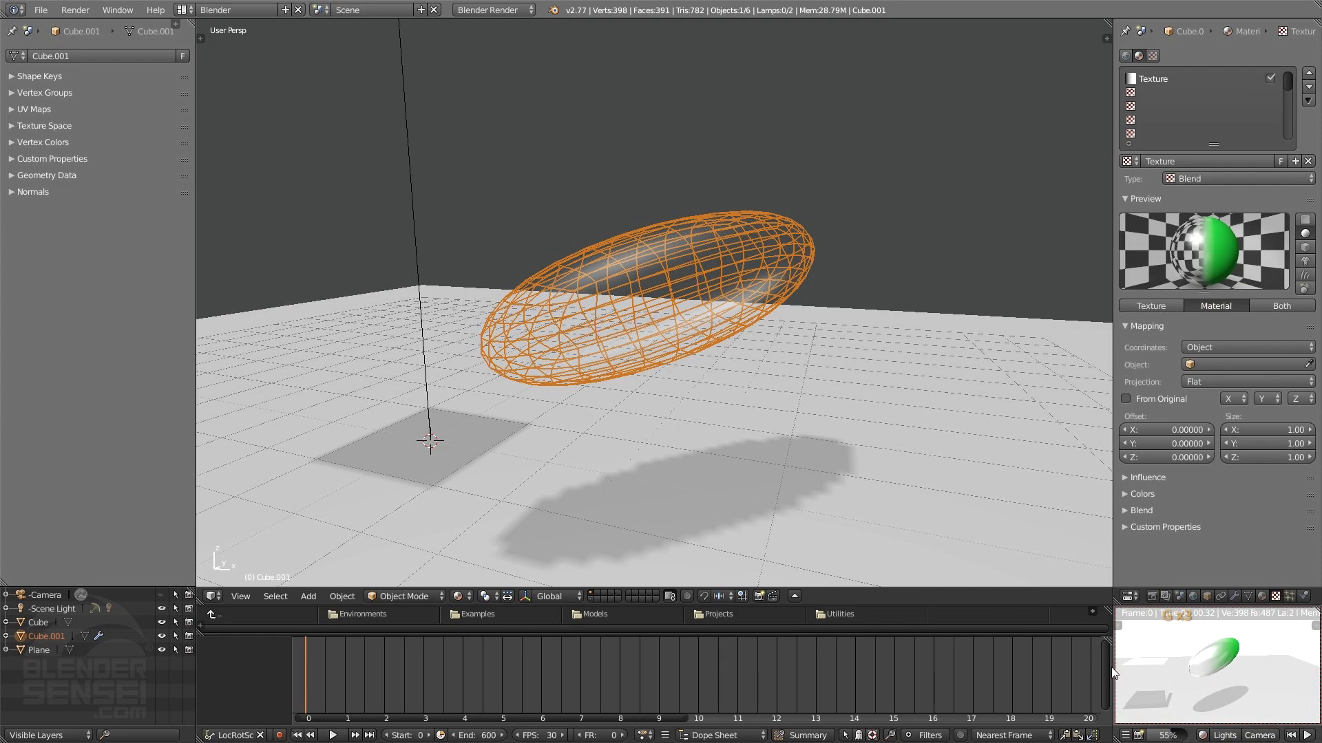
Step: Add the cube to the selection and shift both objects along the global X axis away from the 3D cursor
left_click(476, 384, "shift")
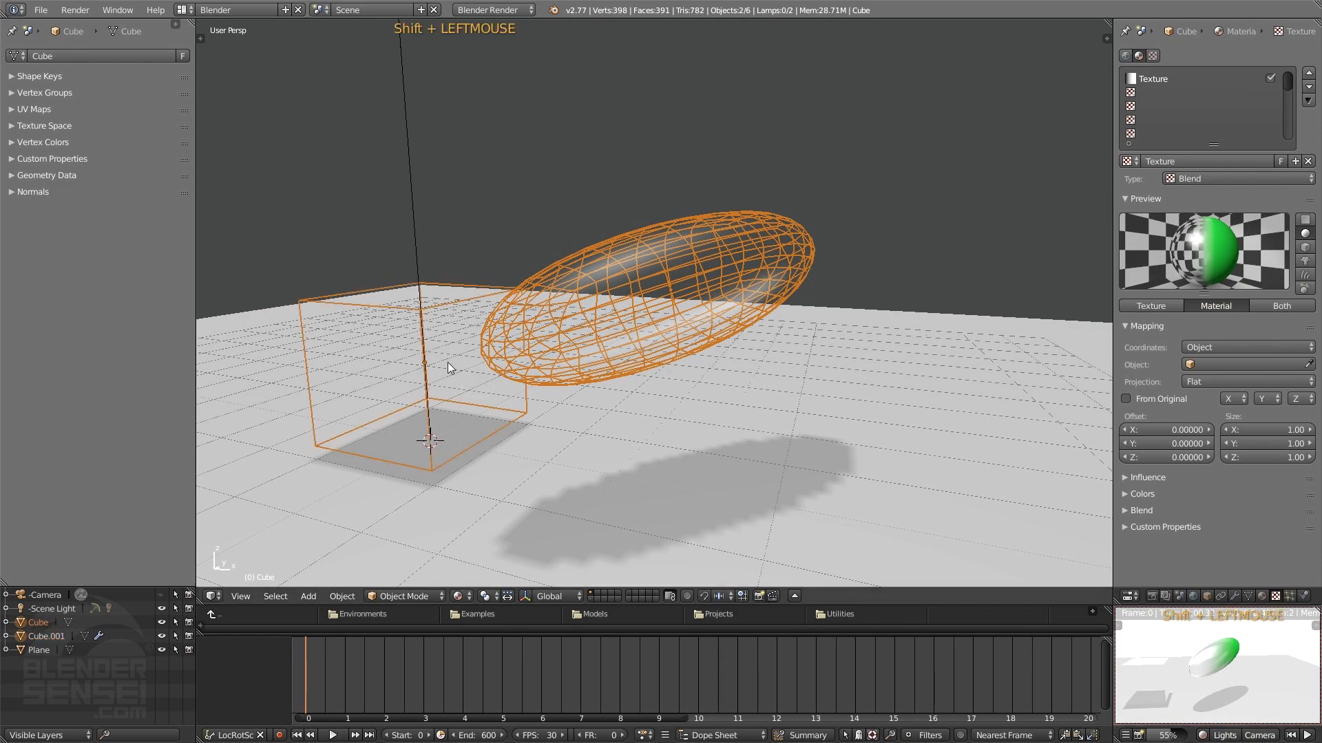
key("g")
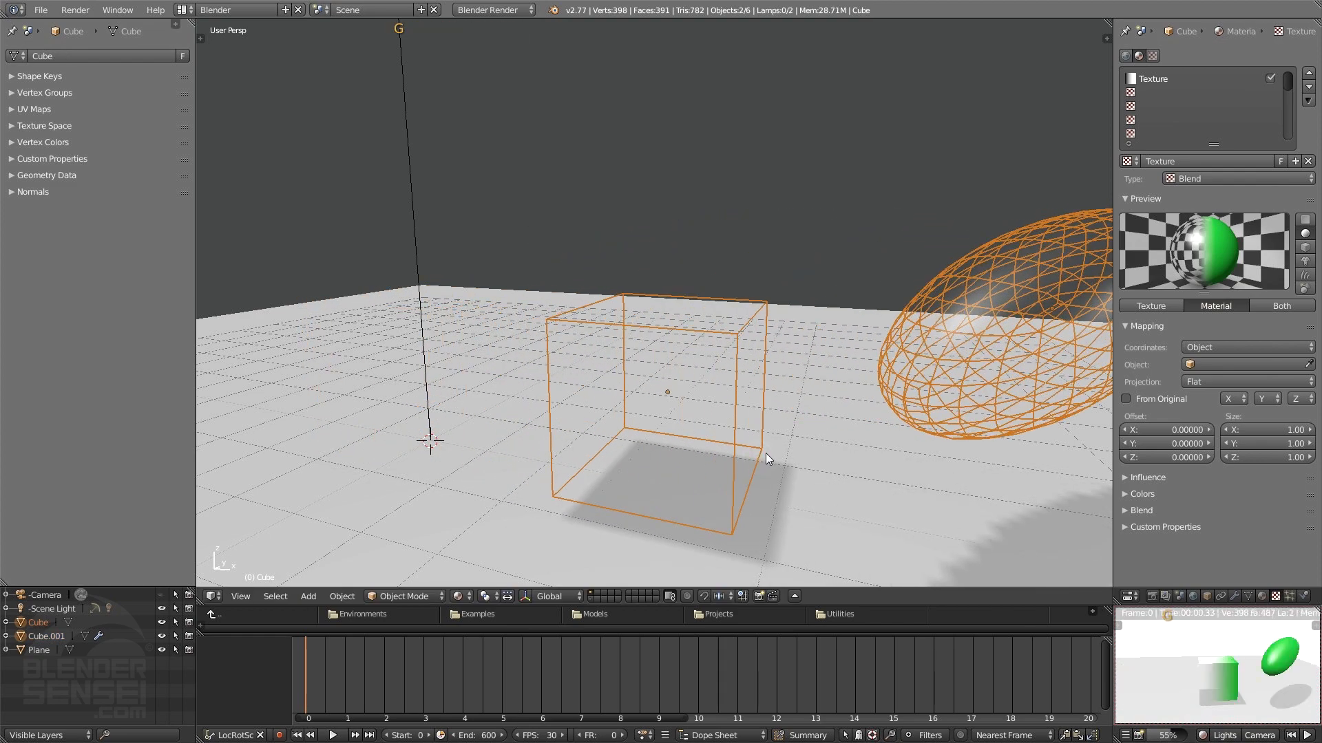
key("g")
left_click(738, 438)
key("g")
left_click(812, 441)
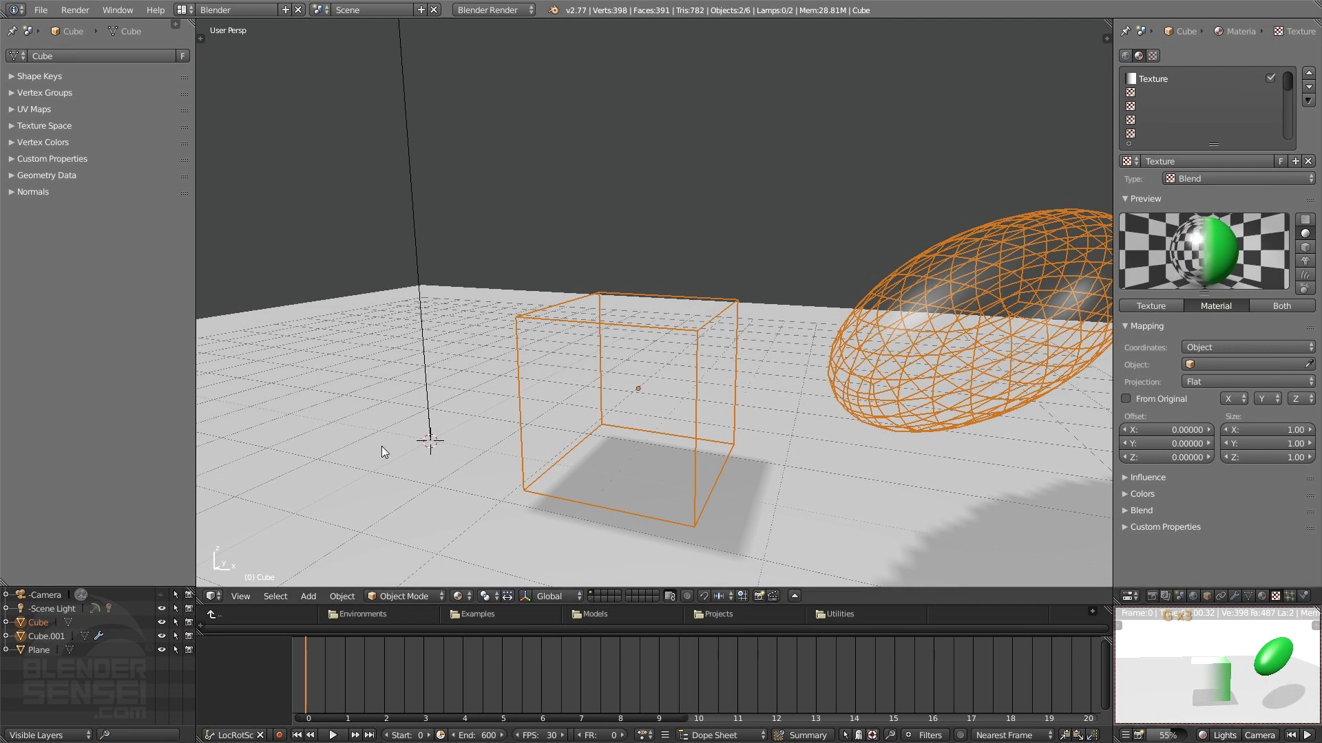
key("g")
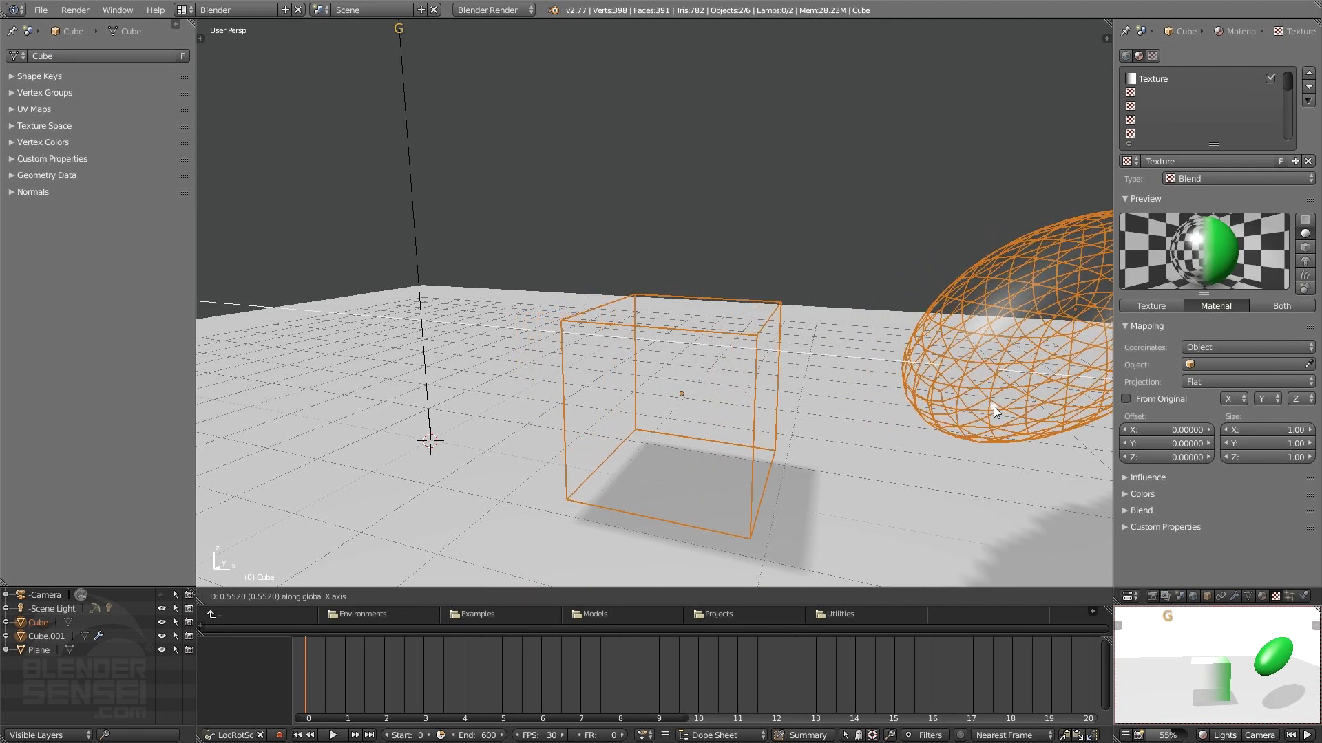
left_click(995, 405)
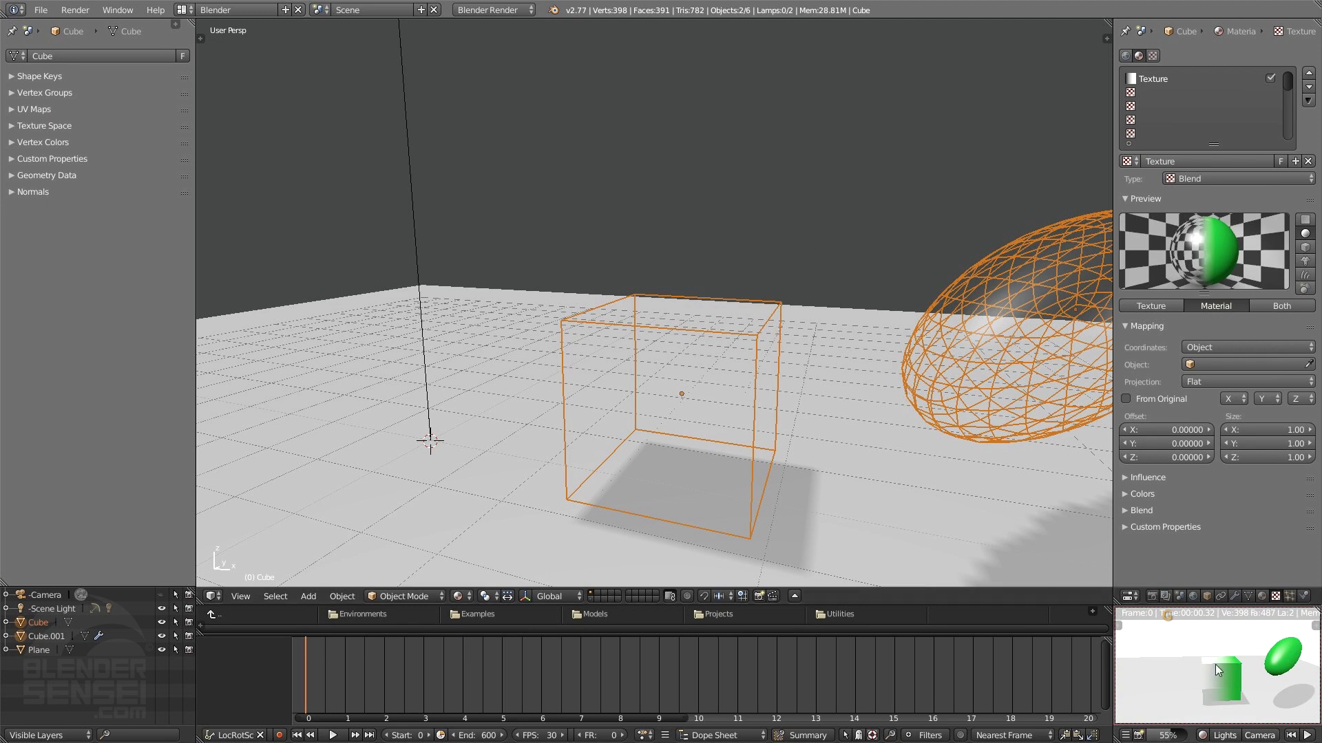
Step: Inspect the Object-mapped blend on both objects from other angles and move the two objects together above the floor
mouse_move(1216, 664)
middle_mouse_down()
mouse_move(1289, 679)
mouse_move(1212, 654)
middle_mouse_up()
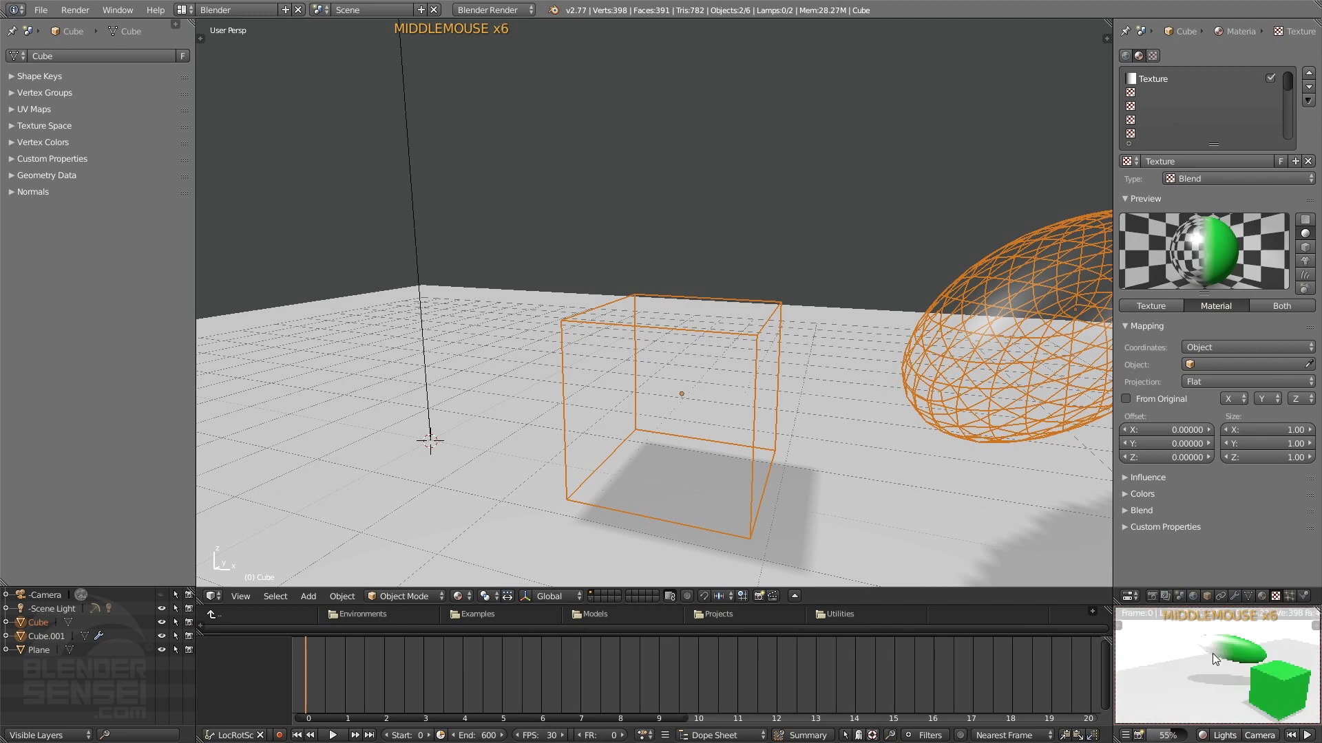
left_click(1246, 348)
middle_click(1243, 681)
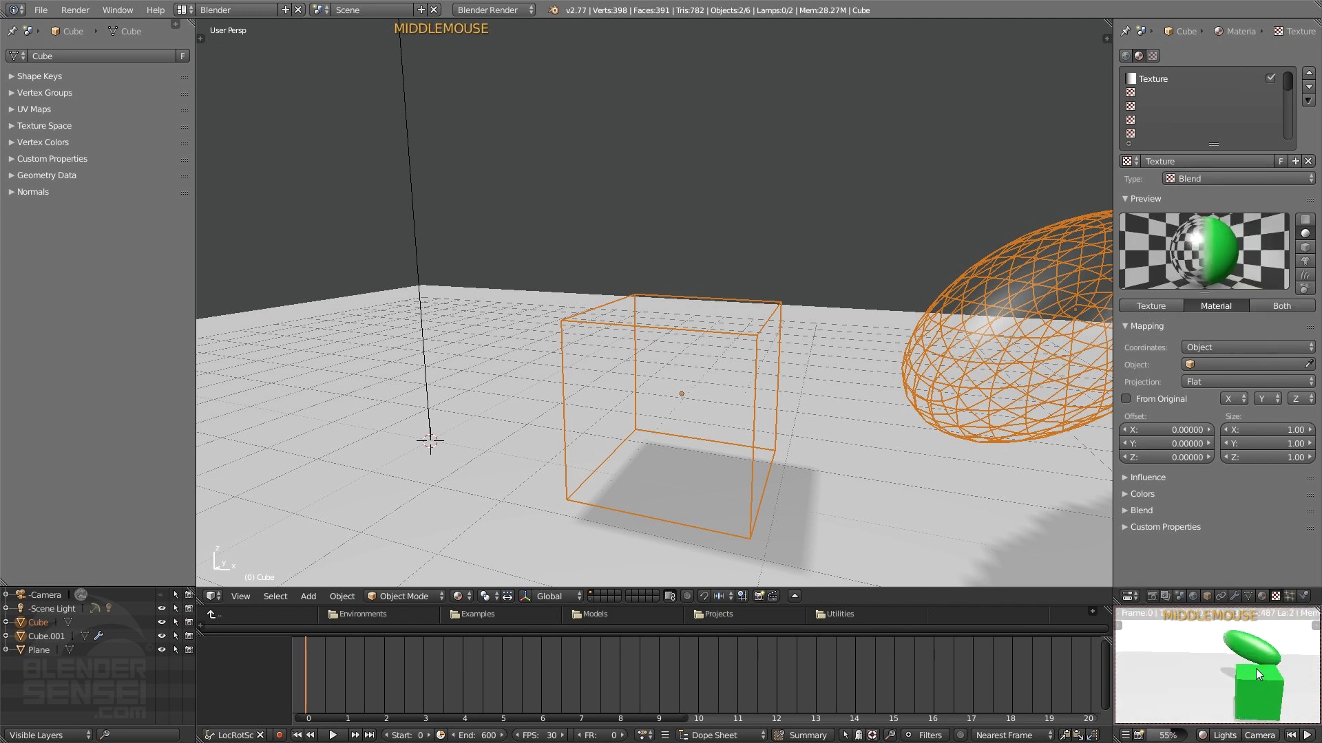
middle_click_drag(1243, 681, 1225, 679)
key("g")
key("g")
left_click(781, 372)
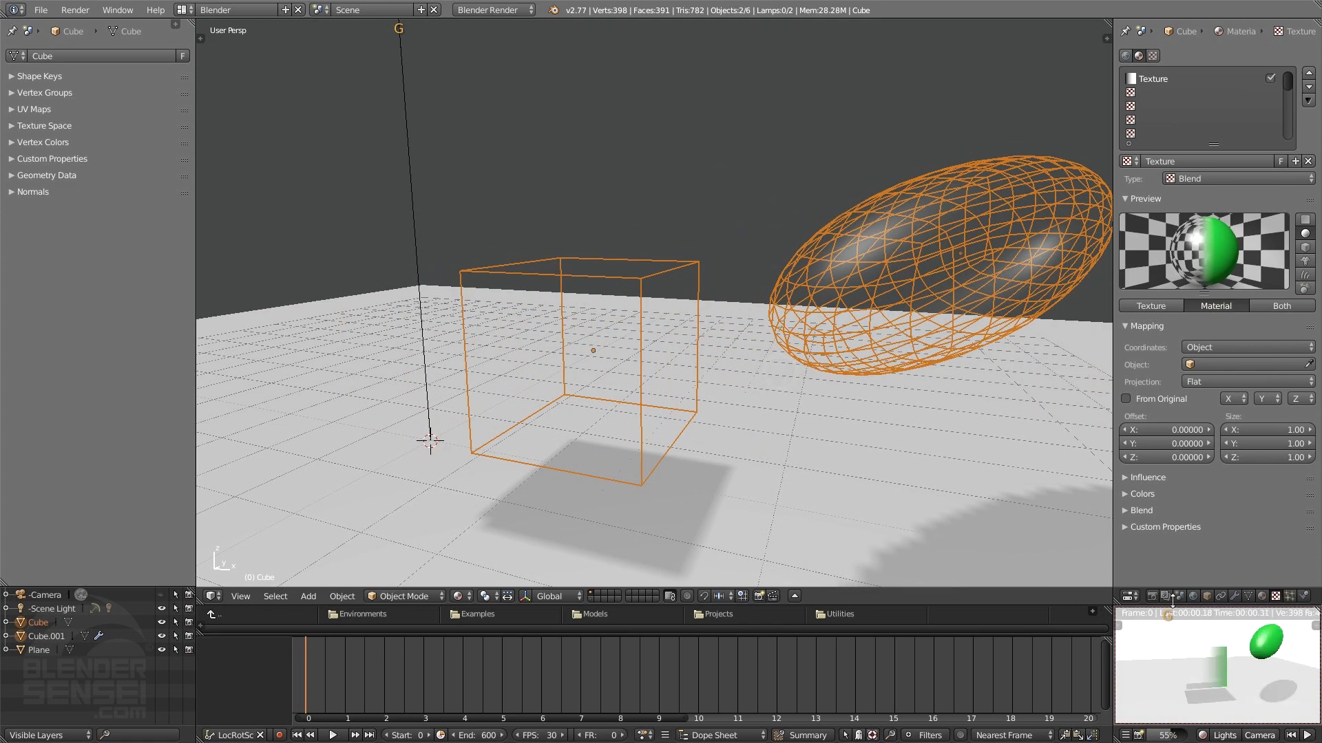
Step: Set the shared texture's mapping coordinates back to Generated
double_click(1241, 663)
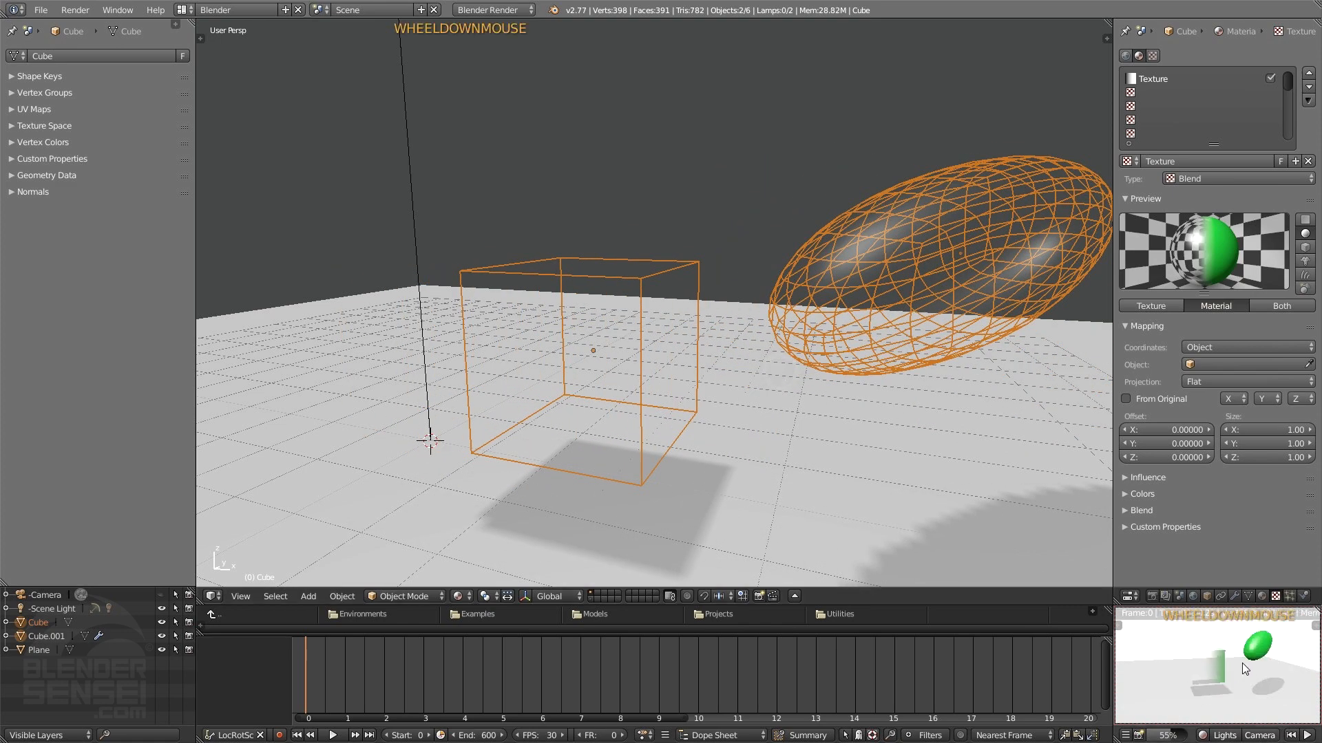
left_click(1234, 346)
left_click(1222, 301)
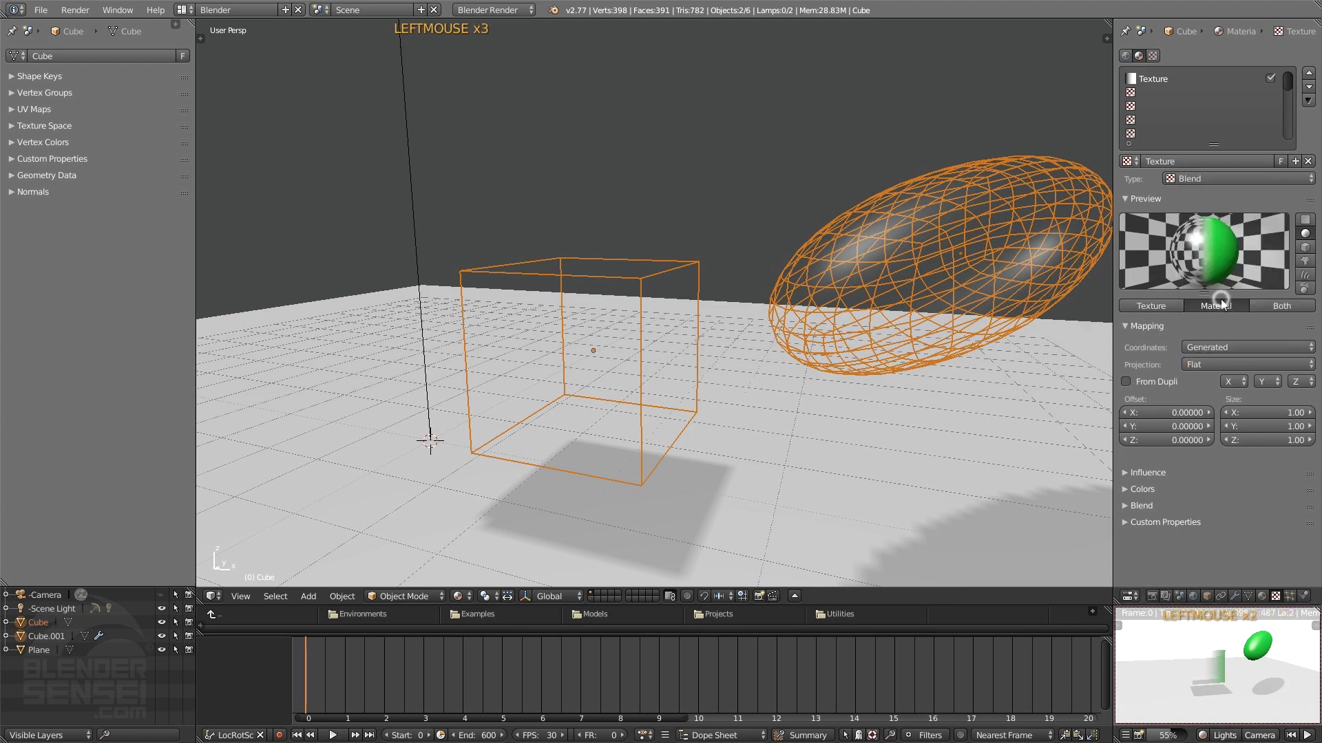
Step: Select only the ellipsoid, move it over the cube, rotate it slightly and scale it up to test the Generated blend
left_click(923, 218)
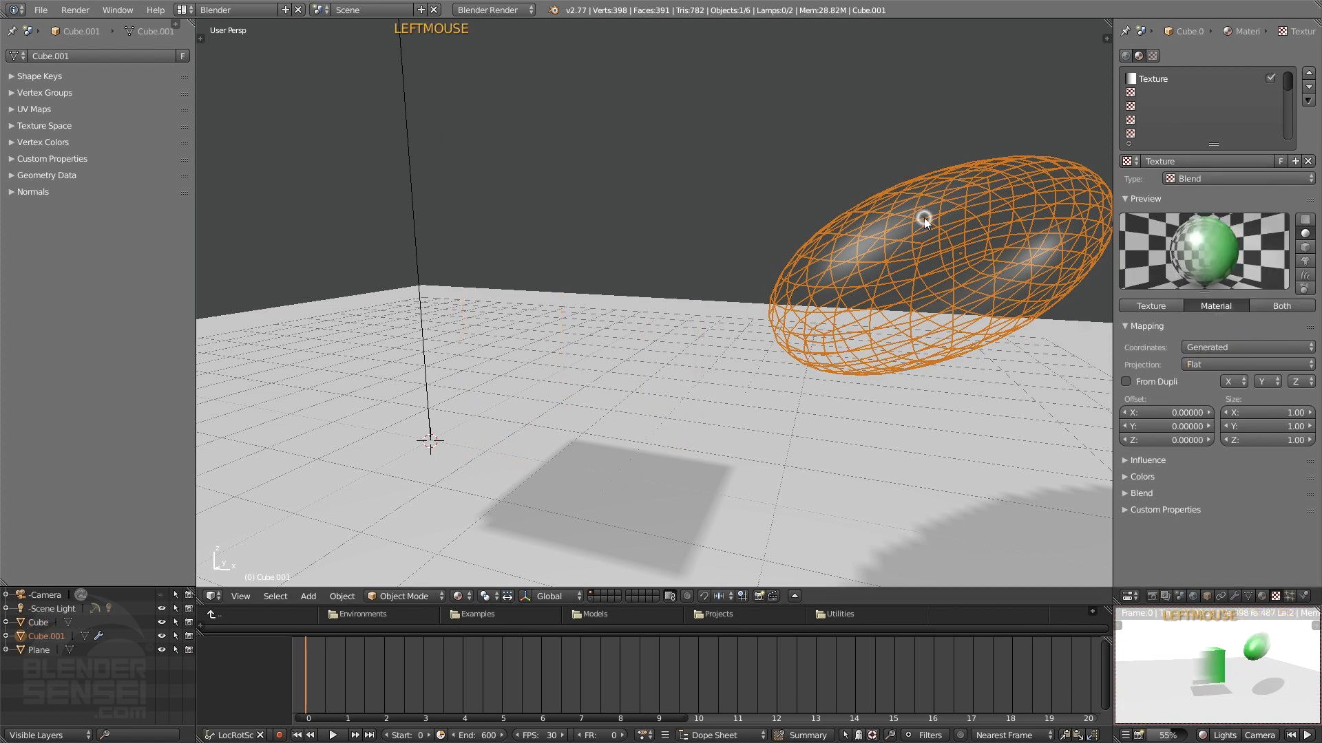
key("r")
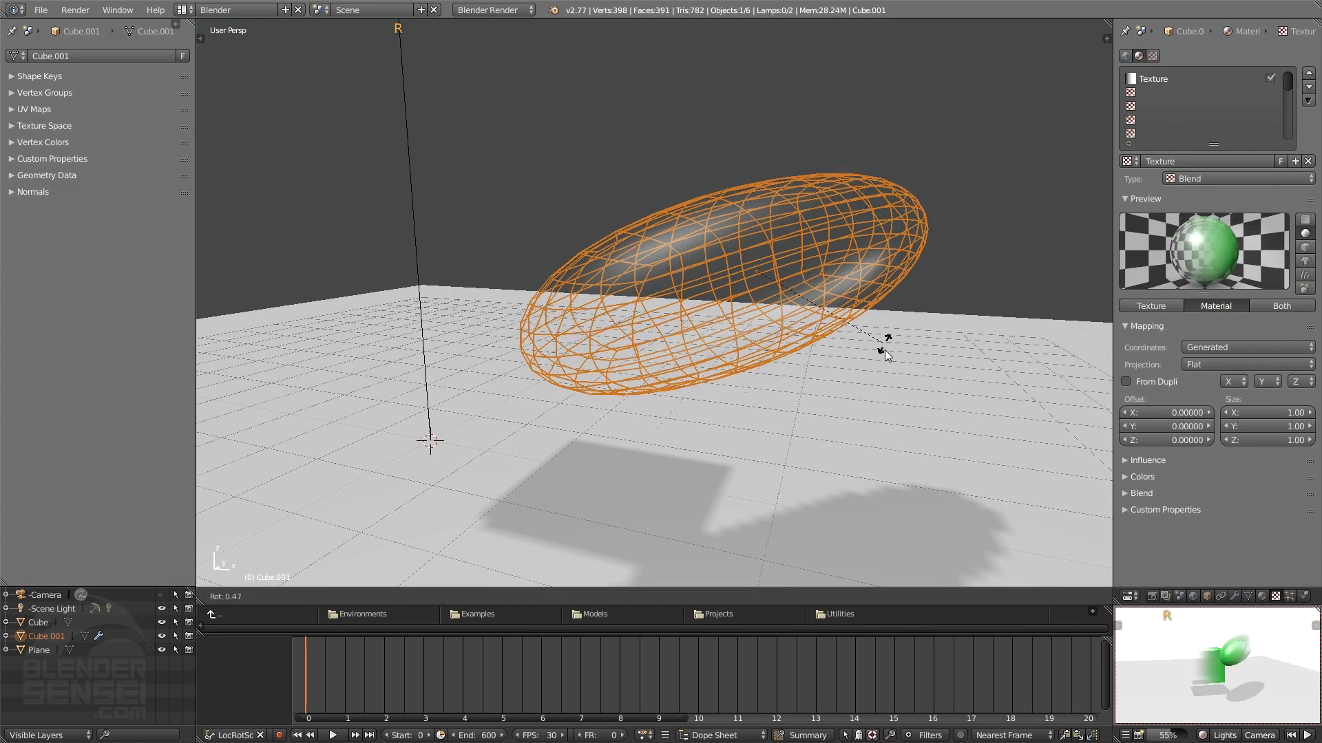
key("s")
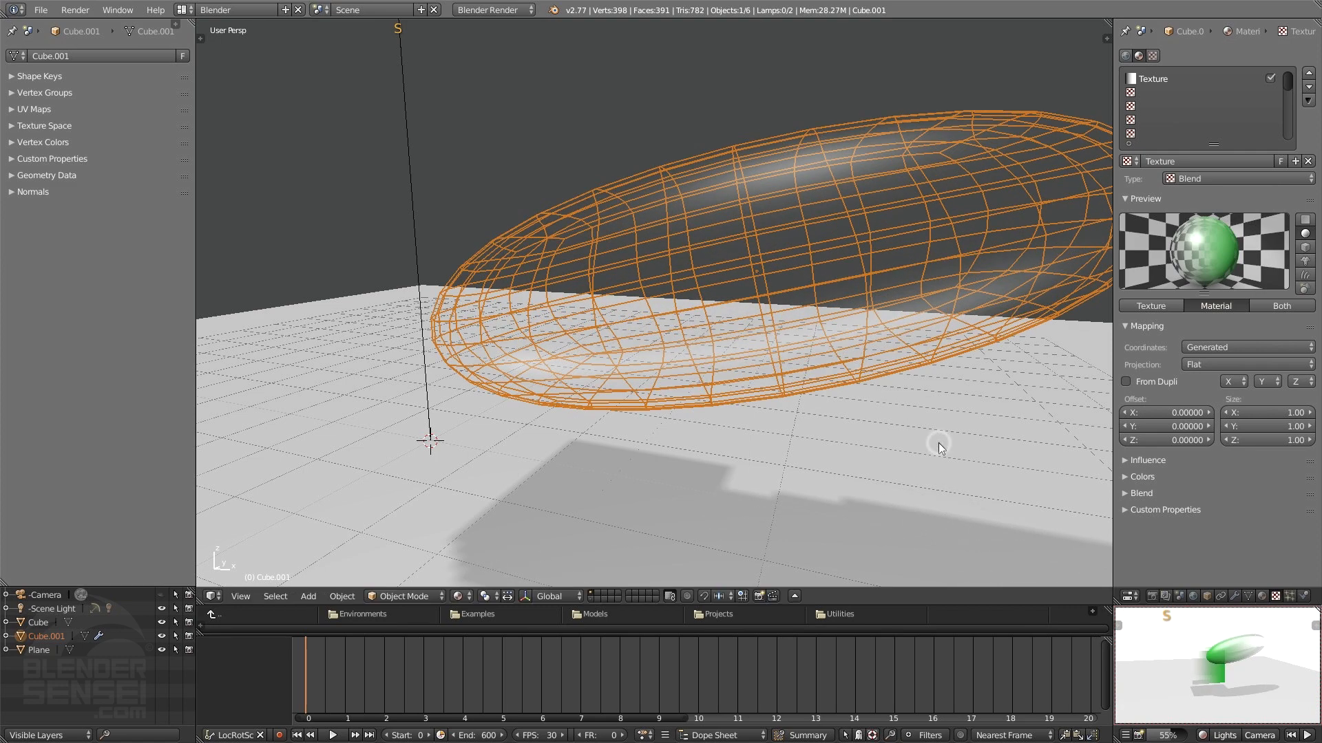
middle_click_drag(1258, 676, 1262, 645)
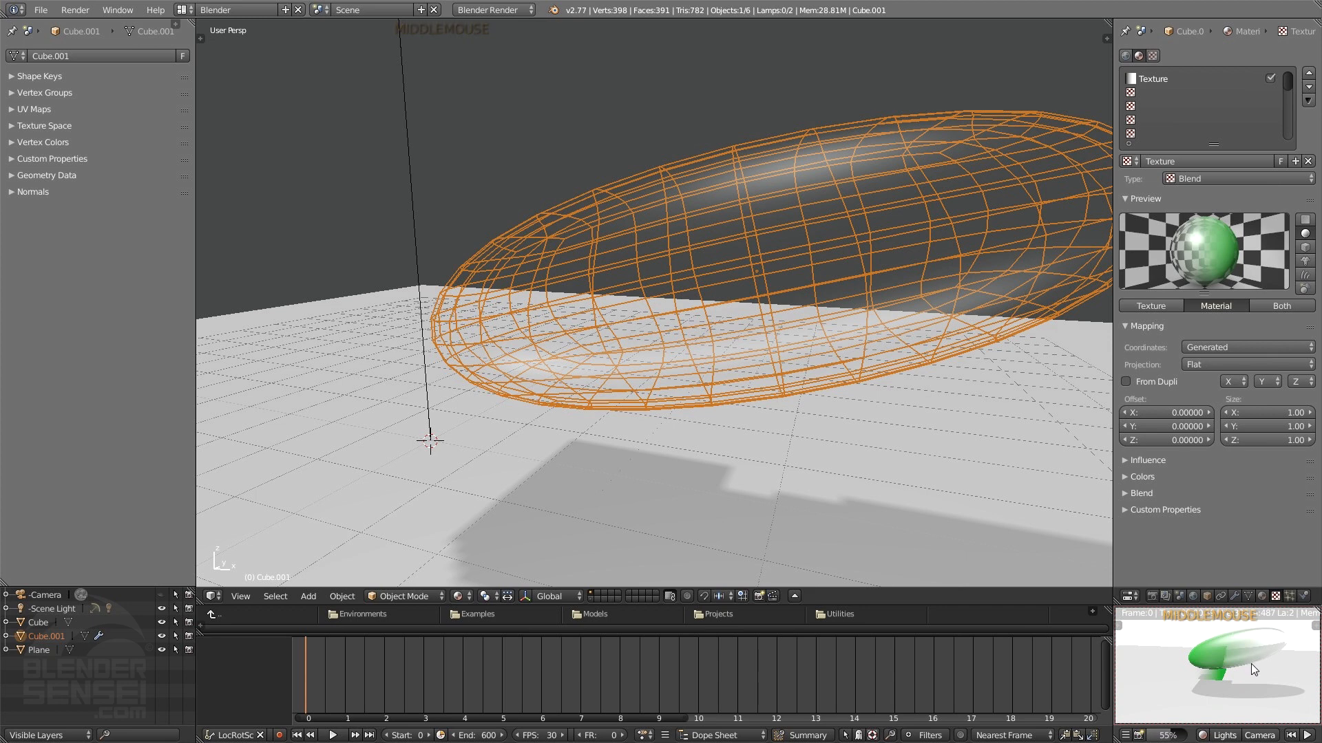
Step: Expand the texture's custom properties and disable the Blend texture in its slot
left_click(1166, 509)
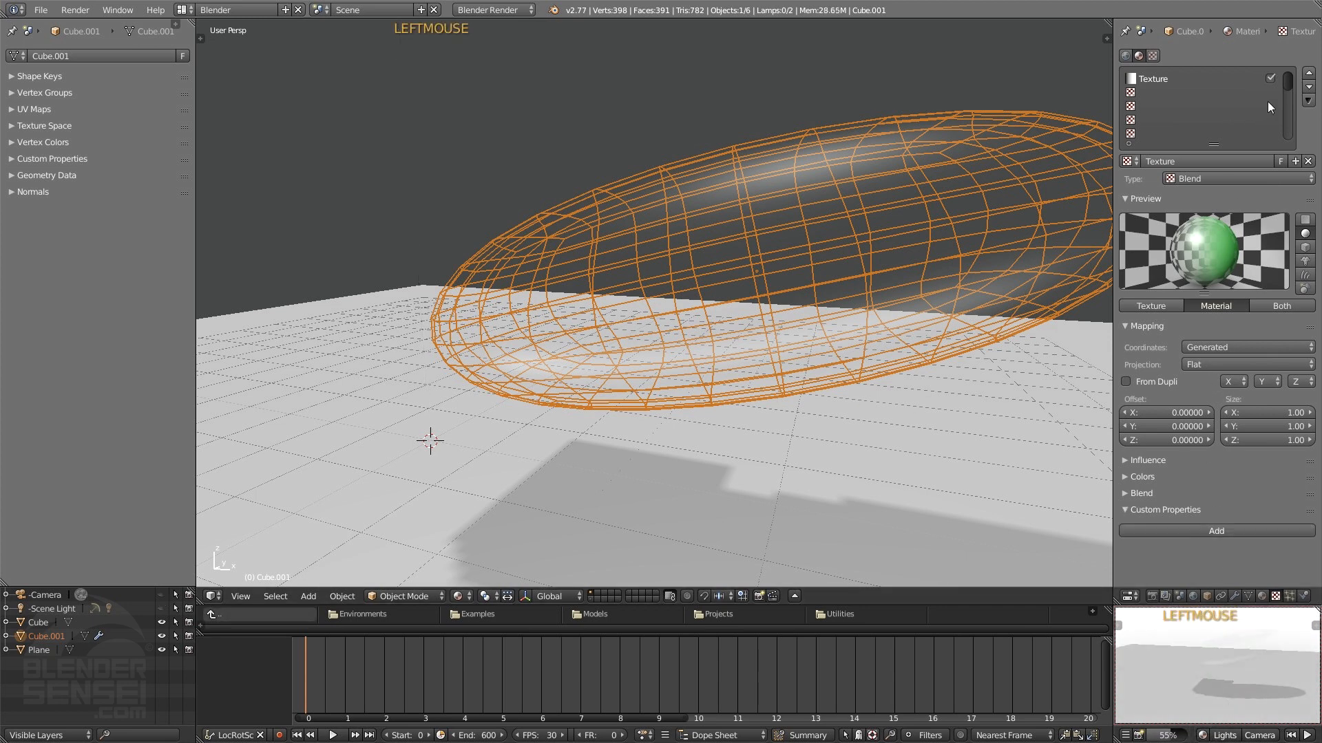
left_click(1270, 78)
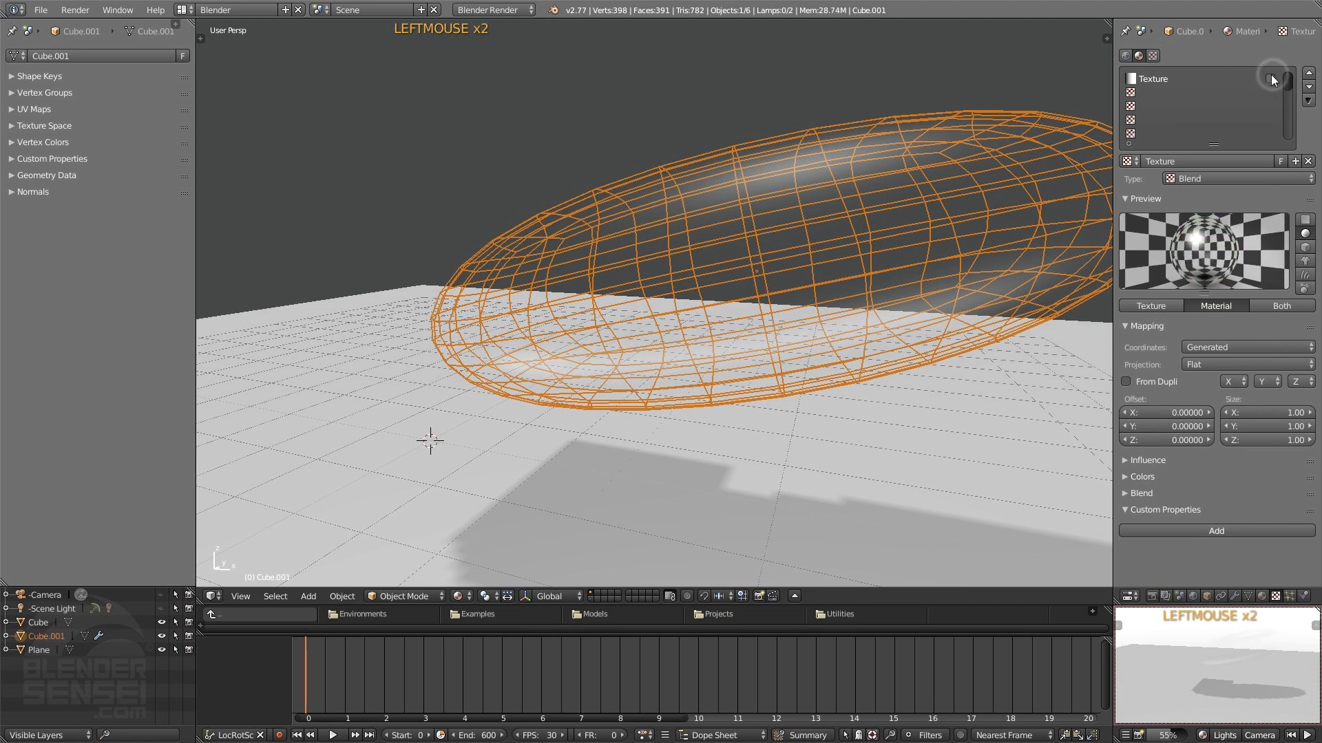
Step: Add a new texture in the material's second slot and turn off the material's transparency
left_click(1149, 93)
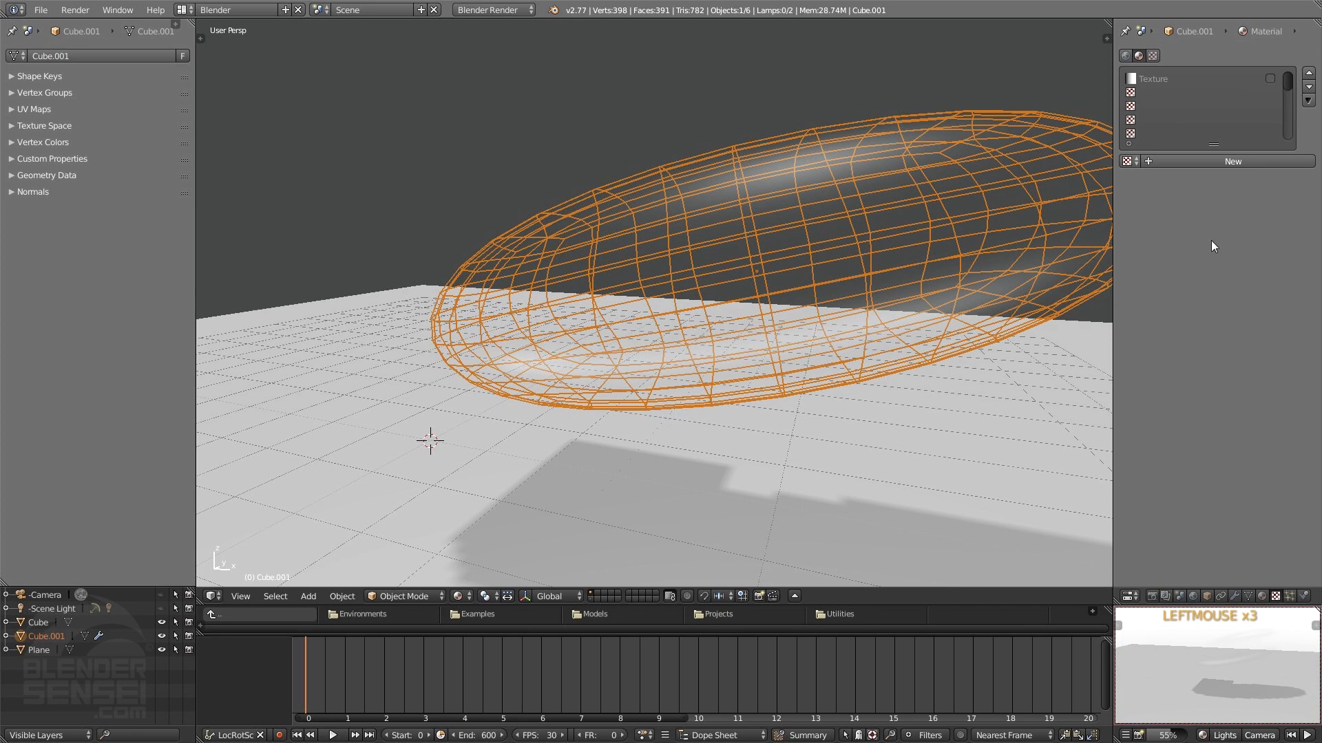
left_click(1250, 161)
left_click(1262, 597)
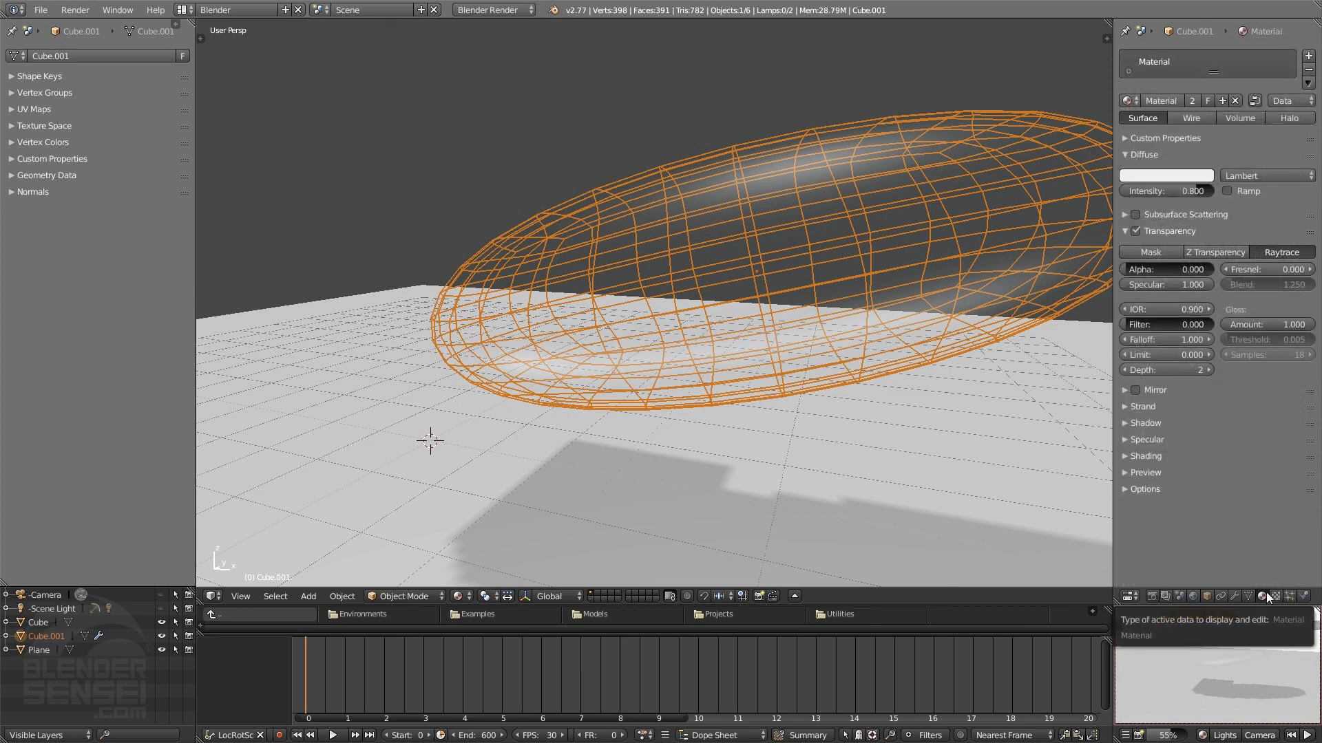
left_click(1135, 232)
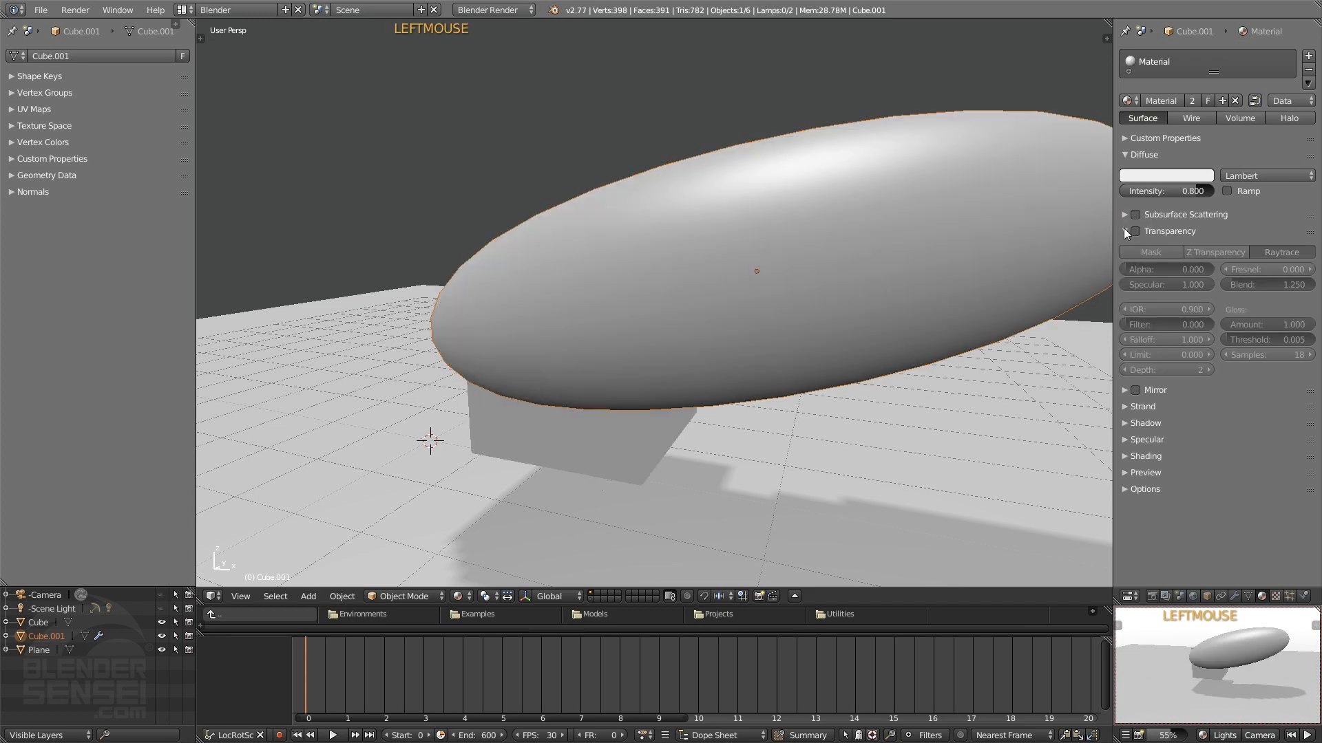
left_click(1125, 230)
Step: Rename the texture in the first slot to Blend
left_click(1276, 596)
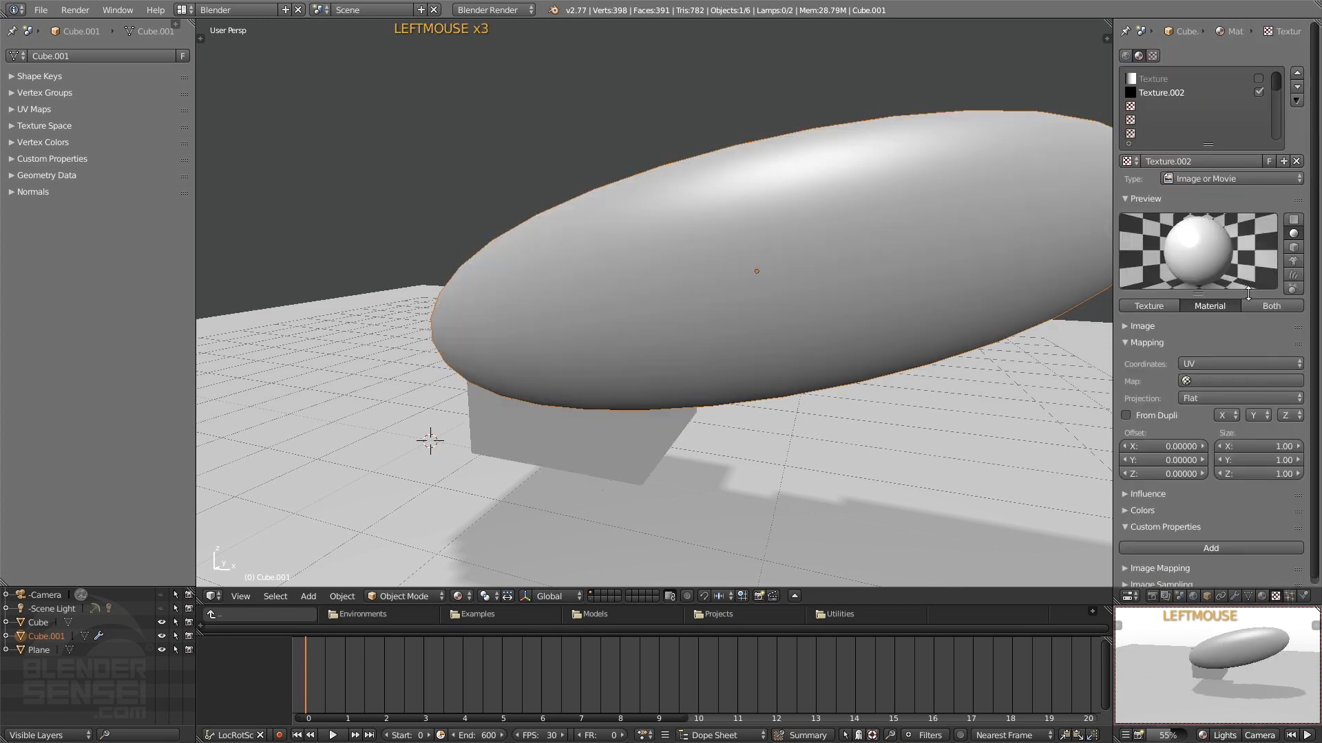
left_click(1154, 80)
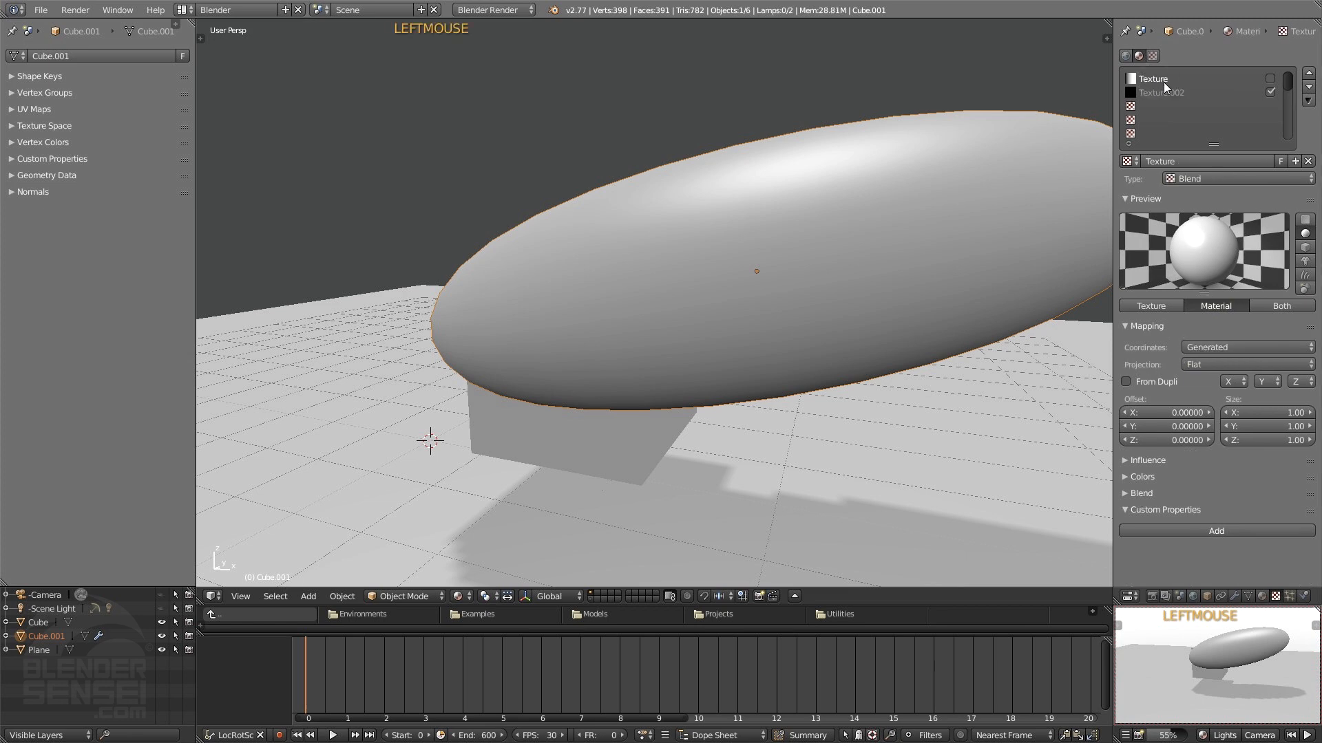
double_click(1177, 160)
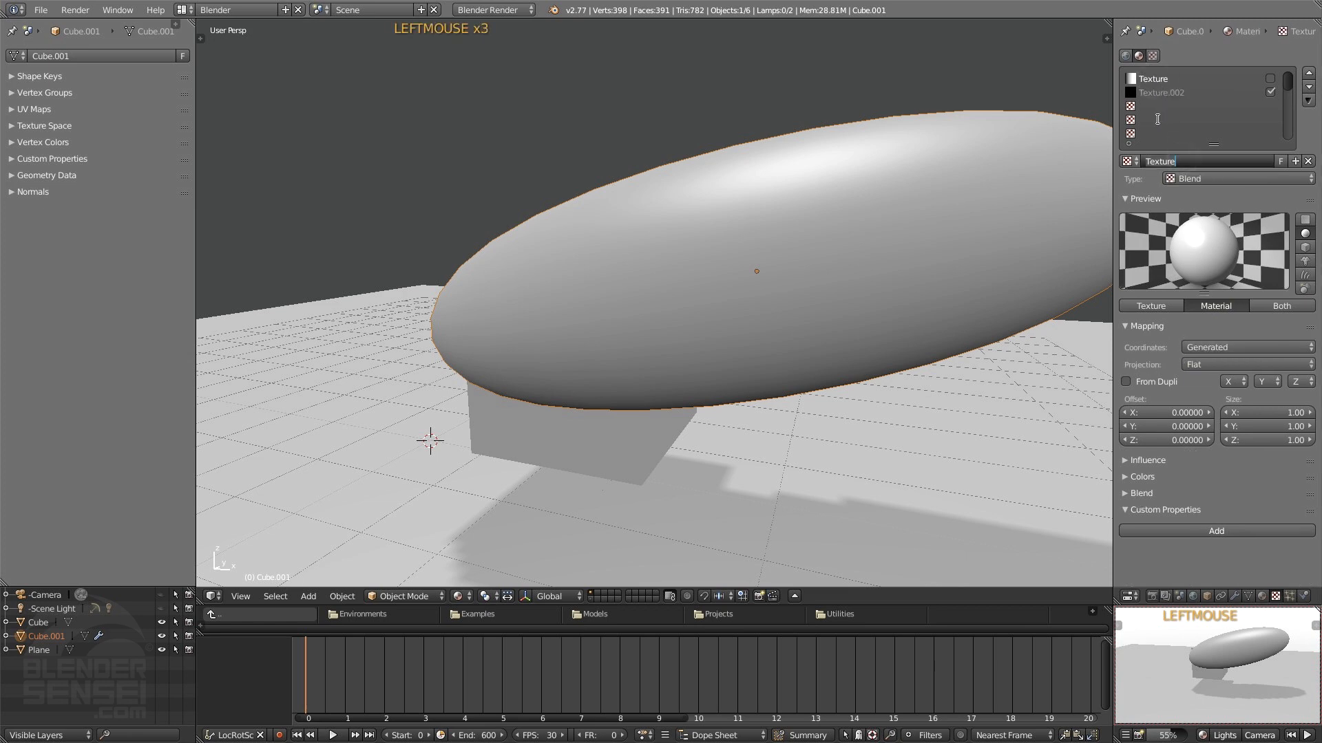
type("Blend")
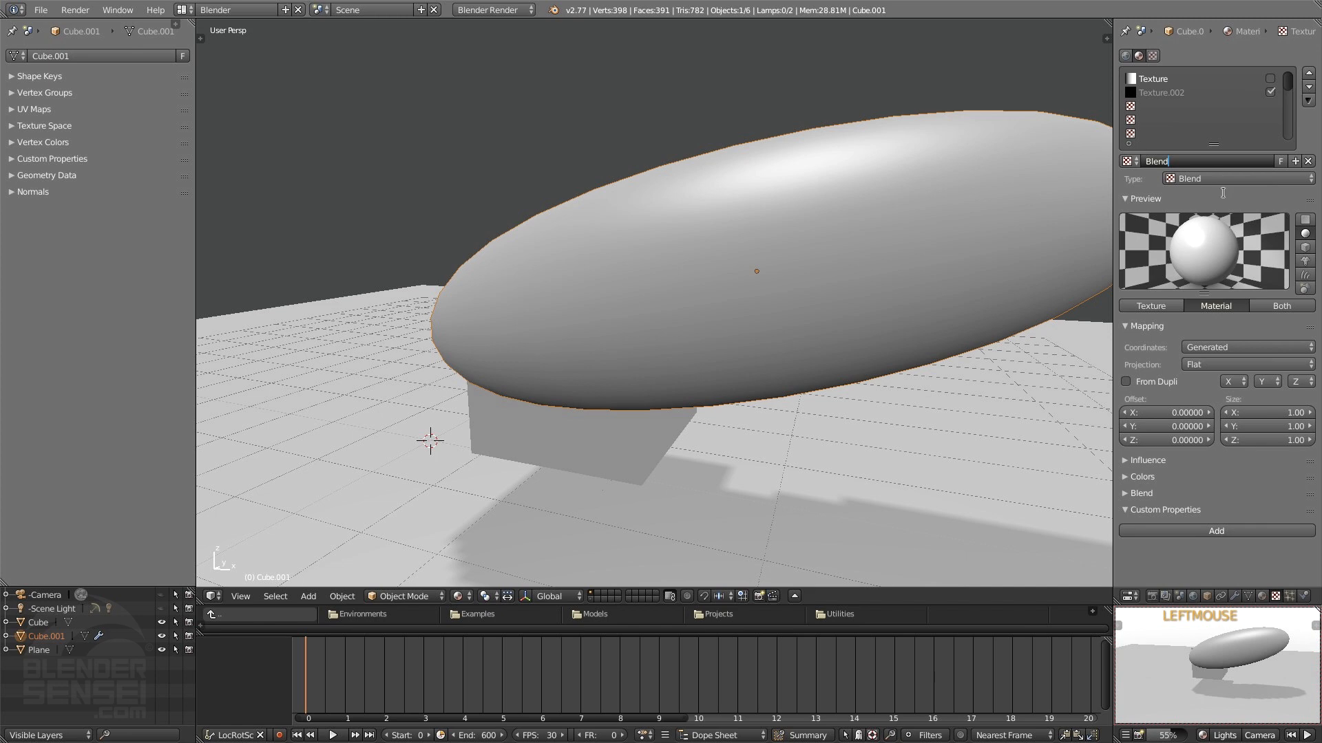
key("Return")
Step: Set the second slot's texture type to Clouds and preview the texture pattern instead of the material
left_click(1153, 92)
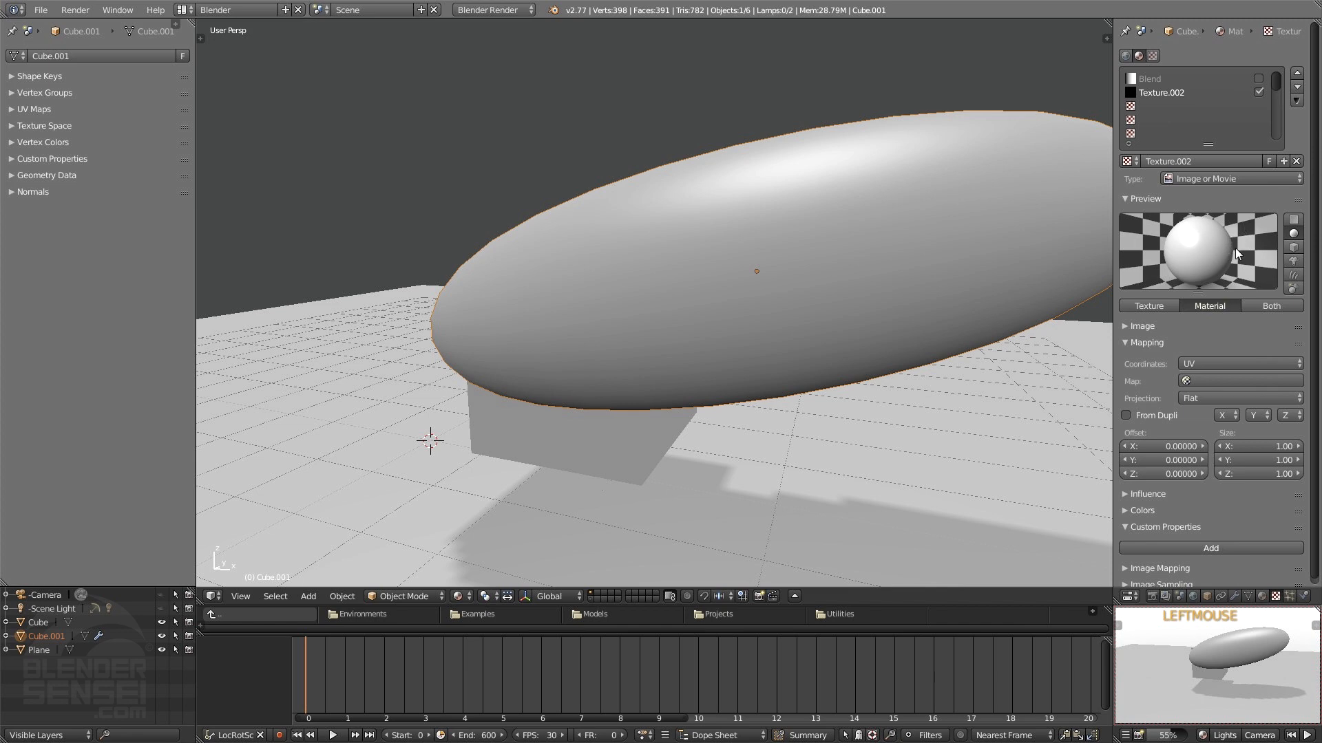
left_click(1250, 178)
left_click(1223, 224)
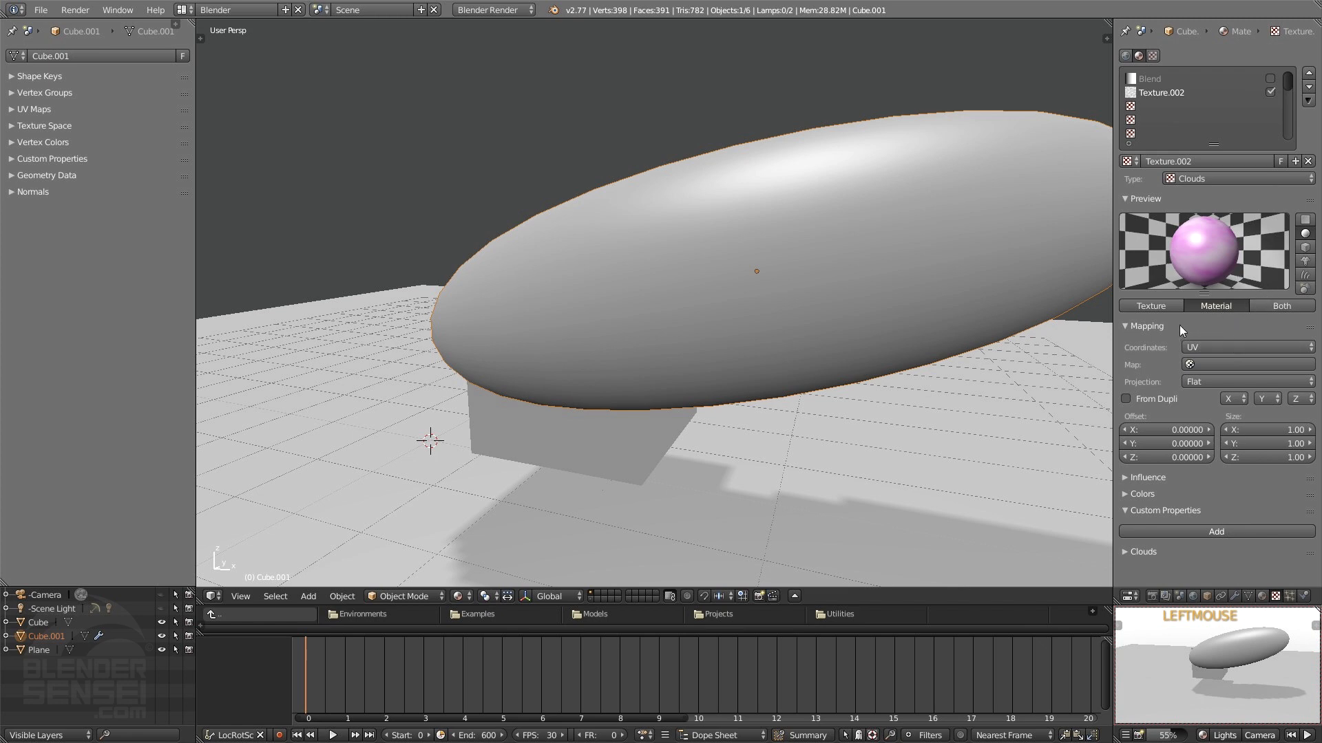
left_click(1166, 307)
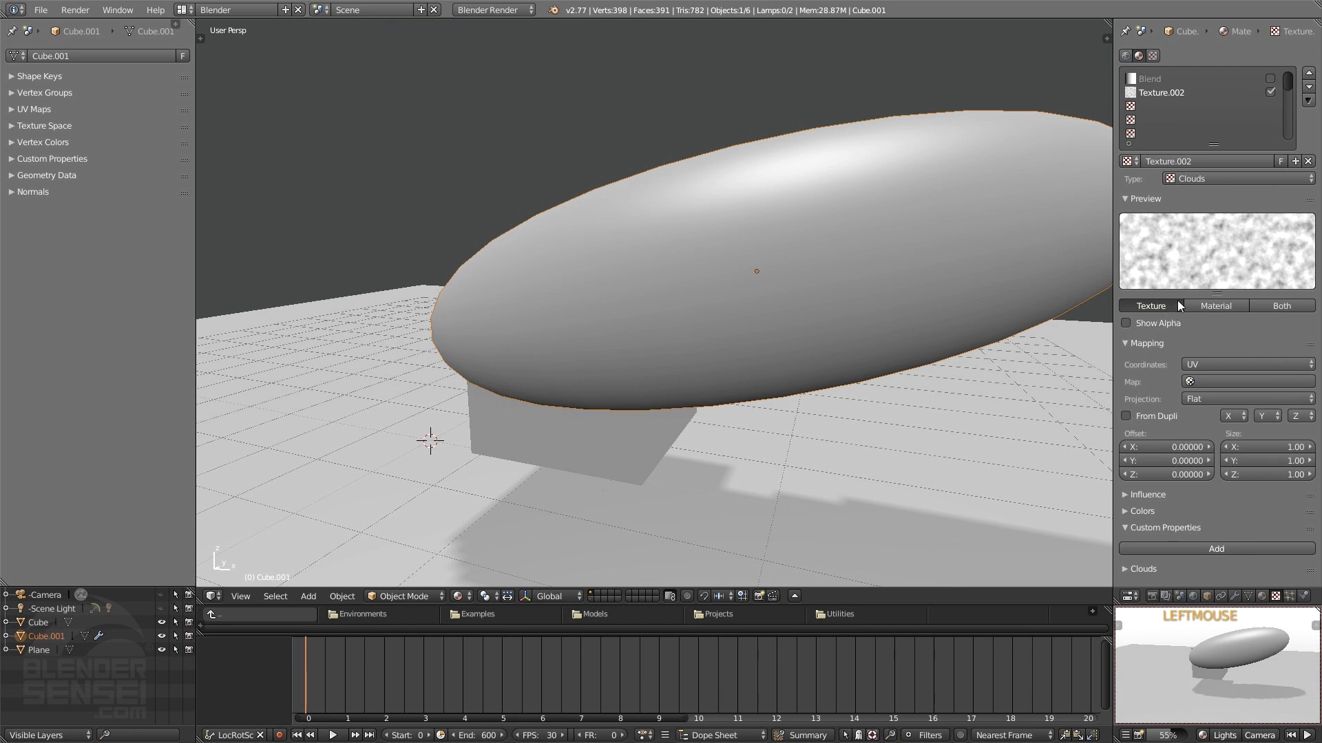
left_click(1245, 176)
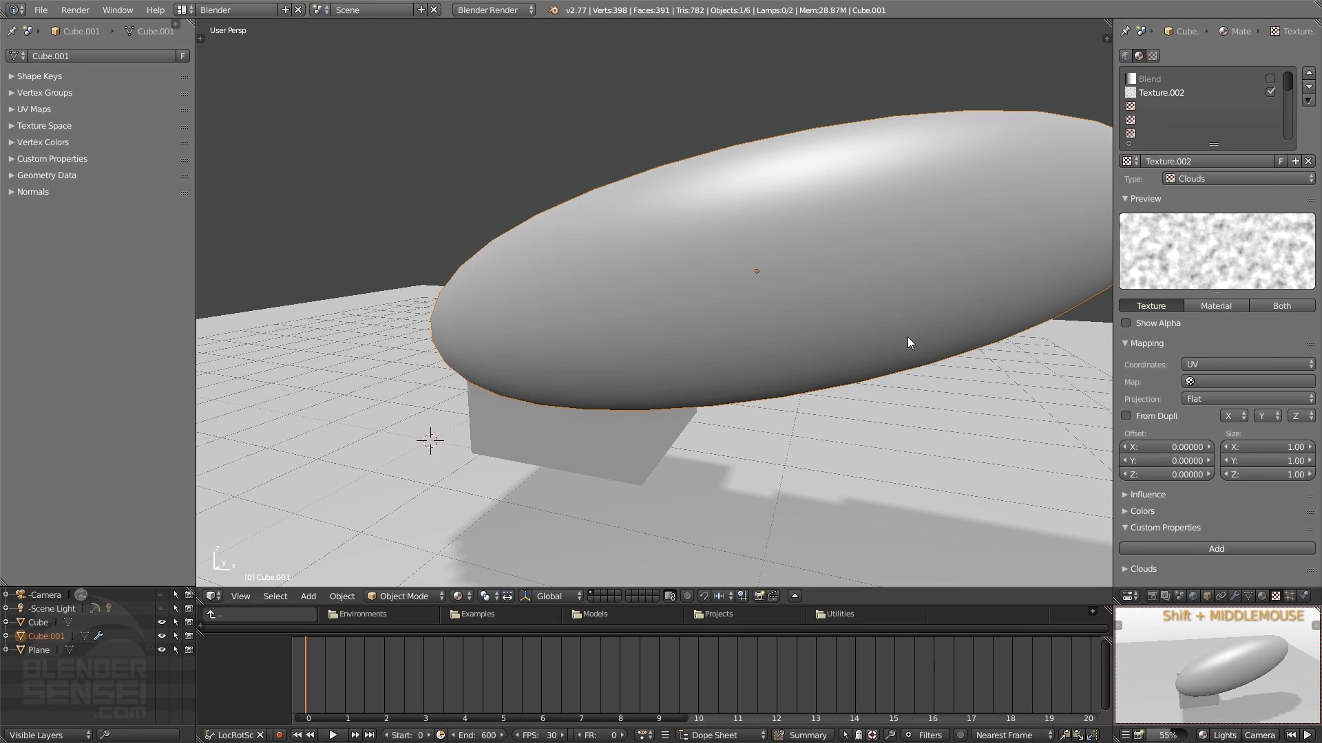
Step: Turn on the scene lights in the small preview view and examine the rendered Clouds texture up close on the cube and ellipsoid
middle_click_drag(1250, 644, 1242, 648, "shift")
left_click(1208, 736)
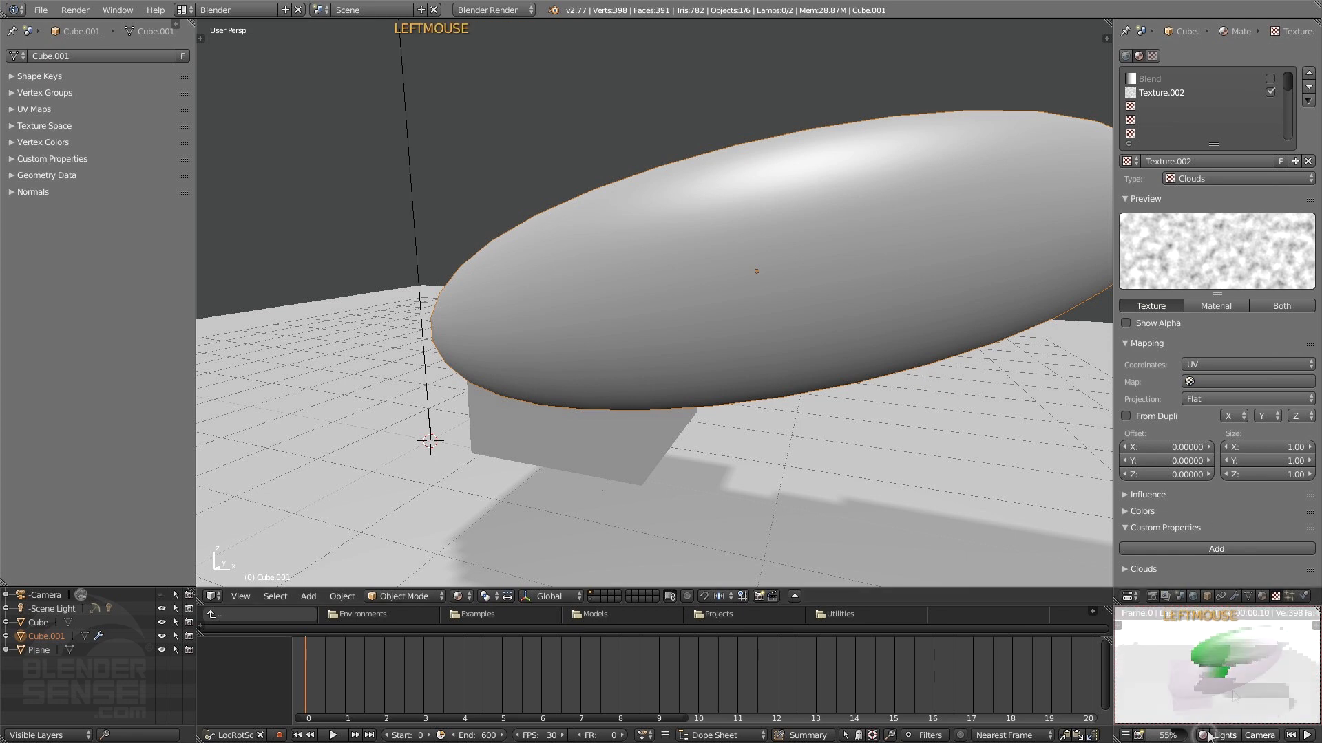
scroll(1219, 695, "up", 1)
scroll(1220, 695, "up", 1)
middle_click_drag(1187, 680, 1234, 665)
scroll(1233, 665, "up", 1)
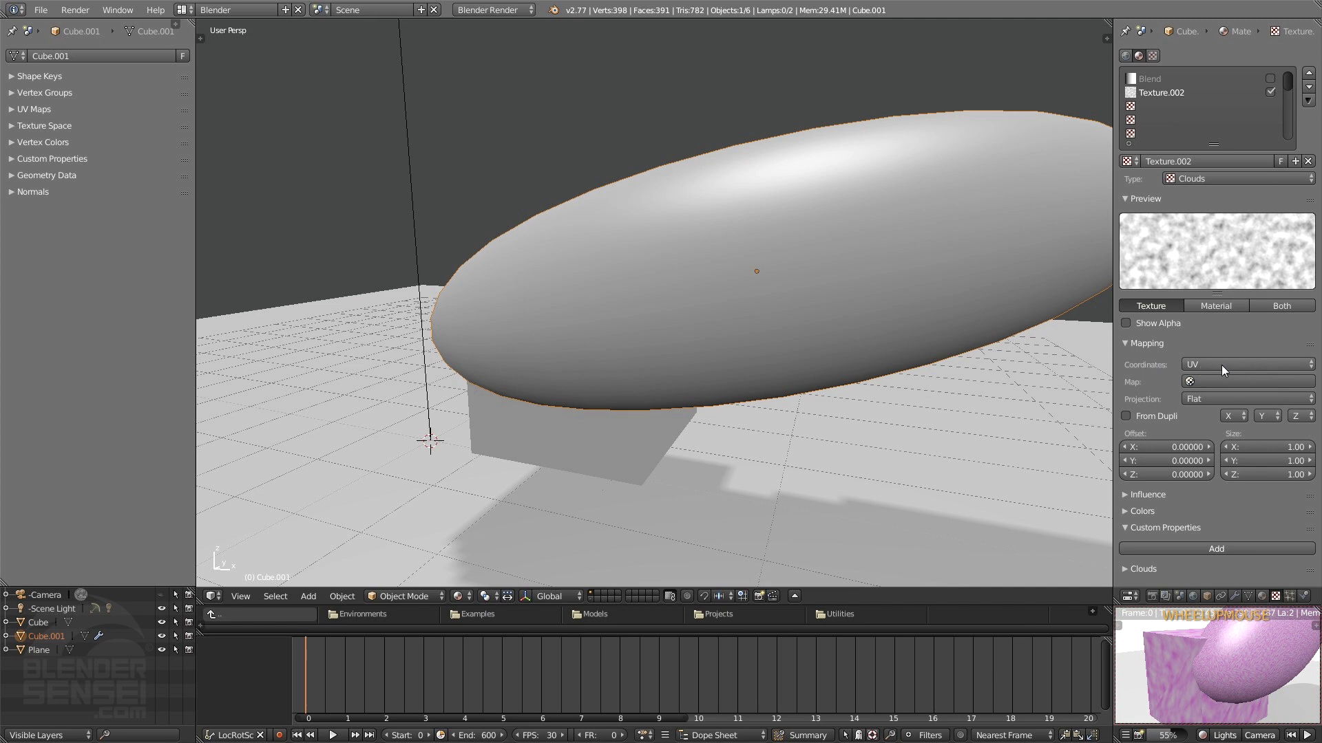
mouse_move(1206, 648)
middle_mouse_down("shift")
mouse_move(1188, 643)
mouse_move(1184, 666)
mouse_move(1199, 668)
middle_mouse_up("shift")
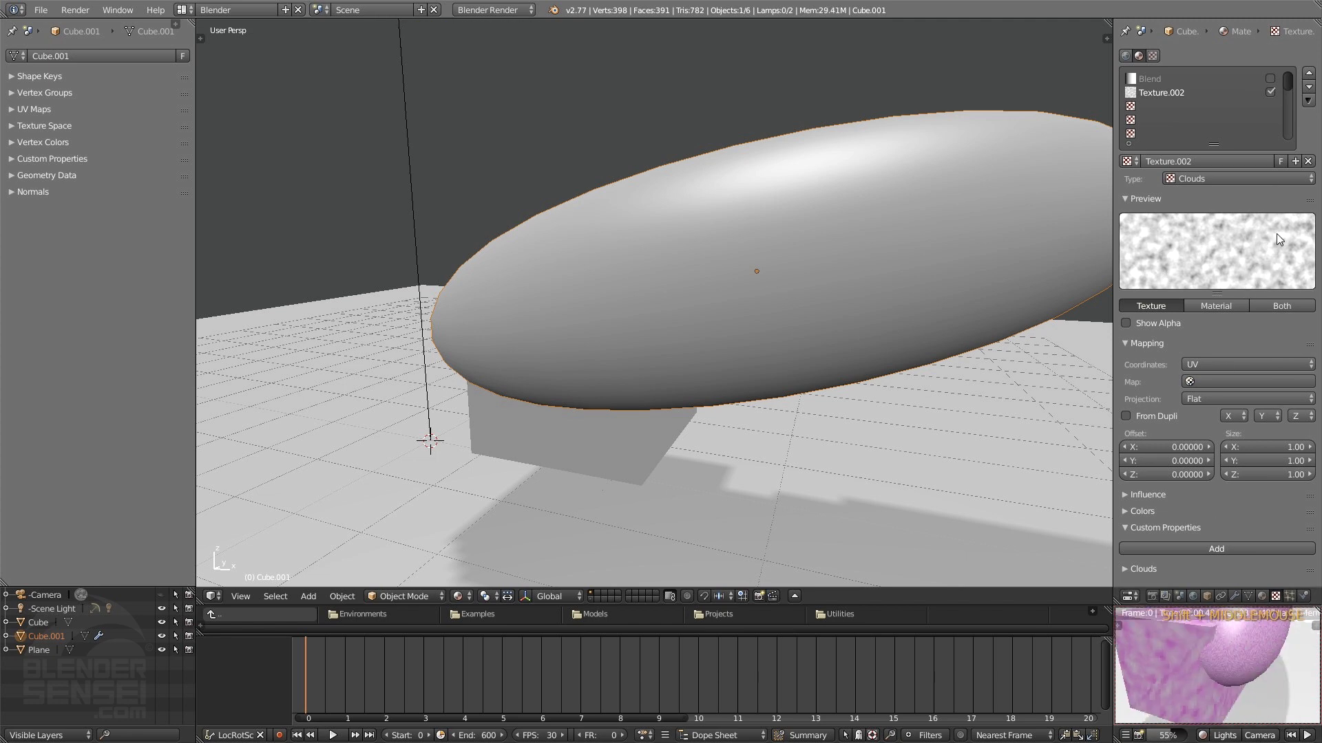
middle_click(1232, 682)
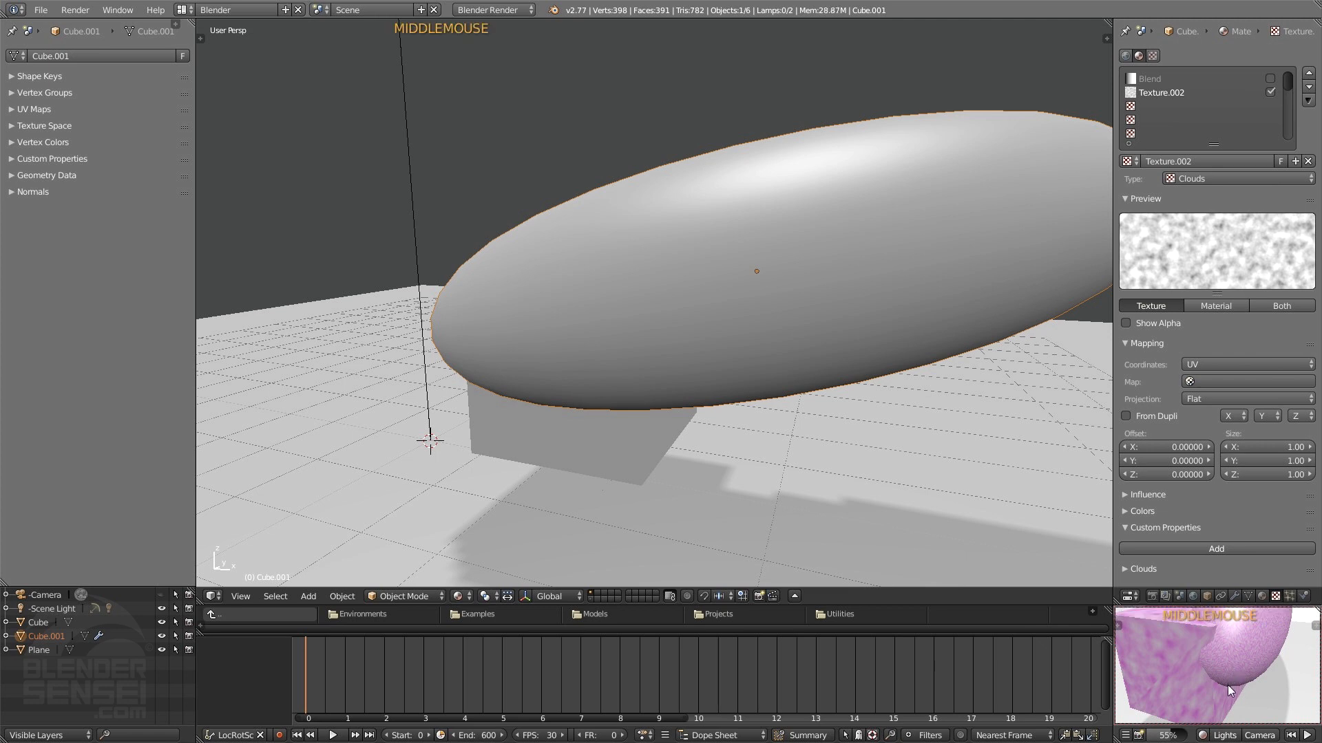
middle_click_drag(1228, 684, 1253, 647)
scroll(1224, 671, "up", 3)
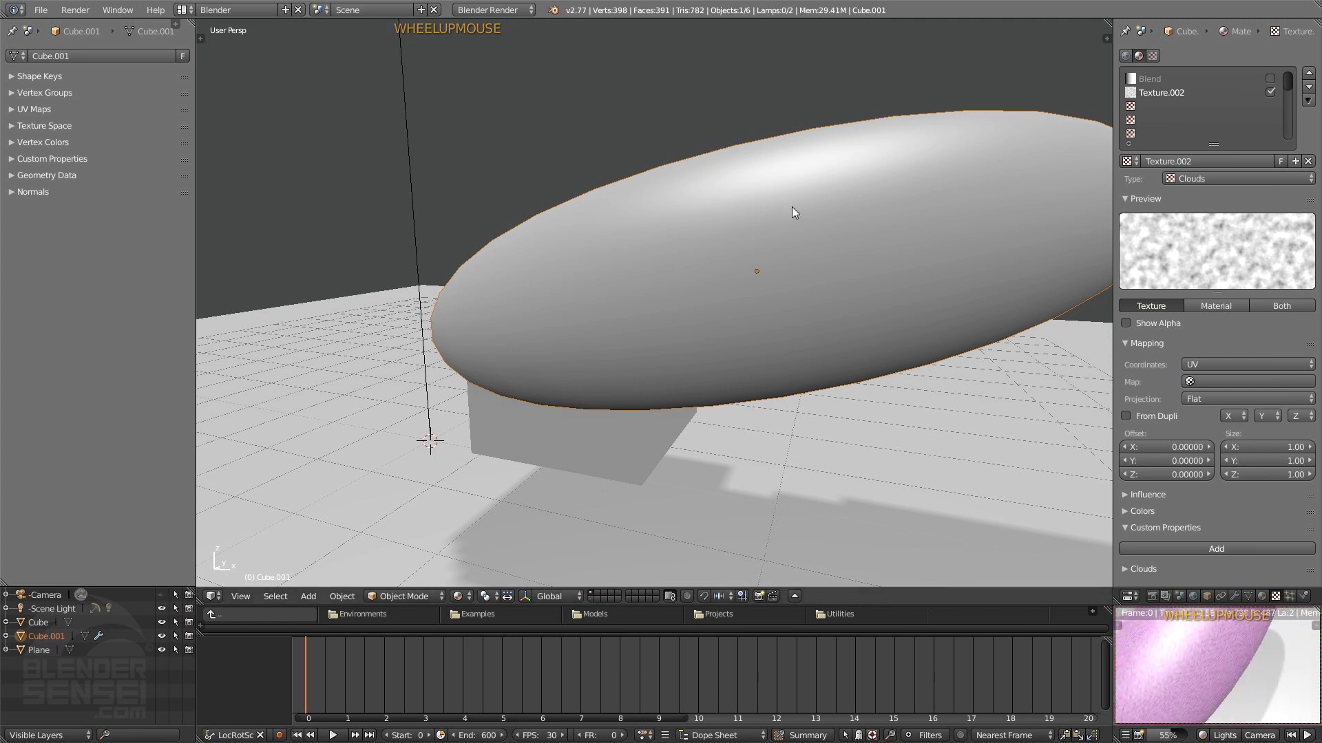
Step: Show the ellipsoid's modifiers, enter Edit Mode and select its upper face to examine the base mesh
left_click(1237, 593)
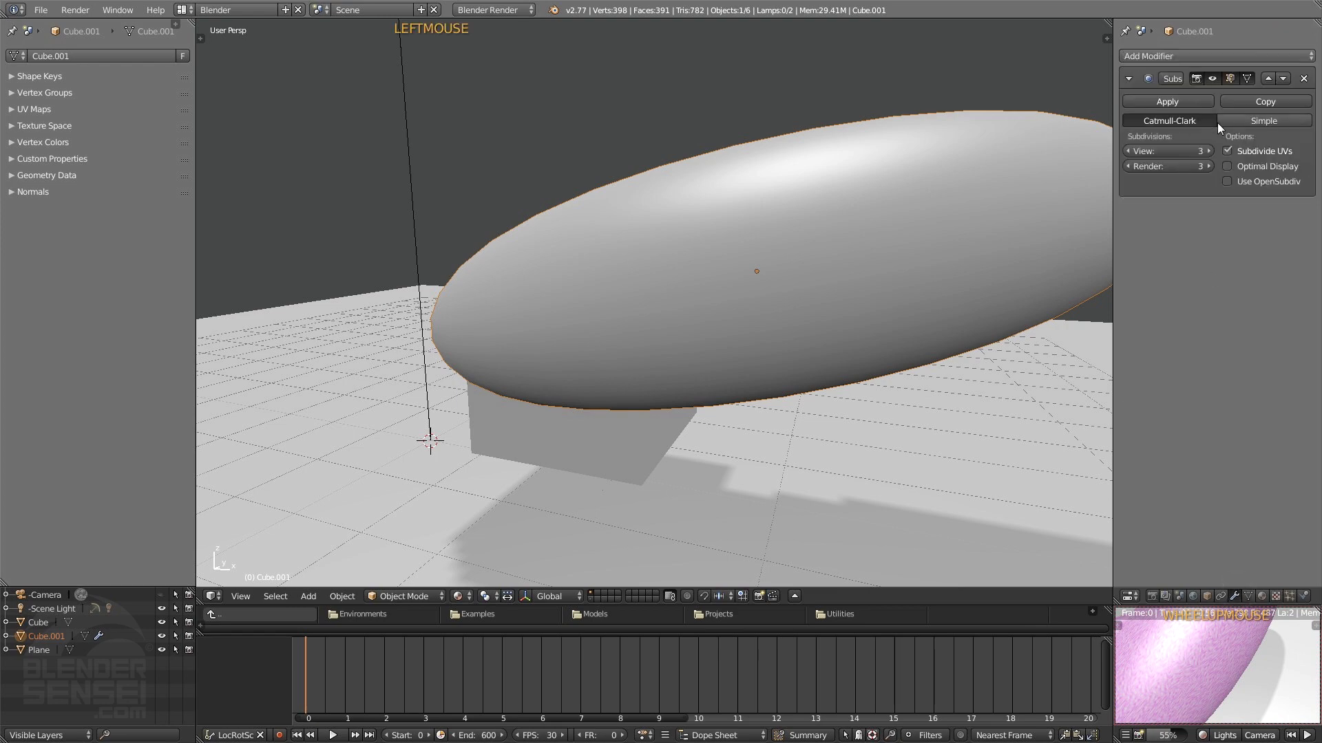
key("Tab")
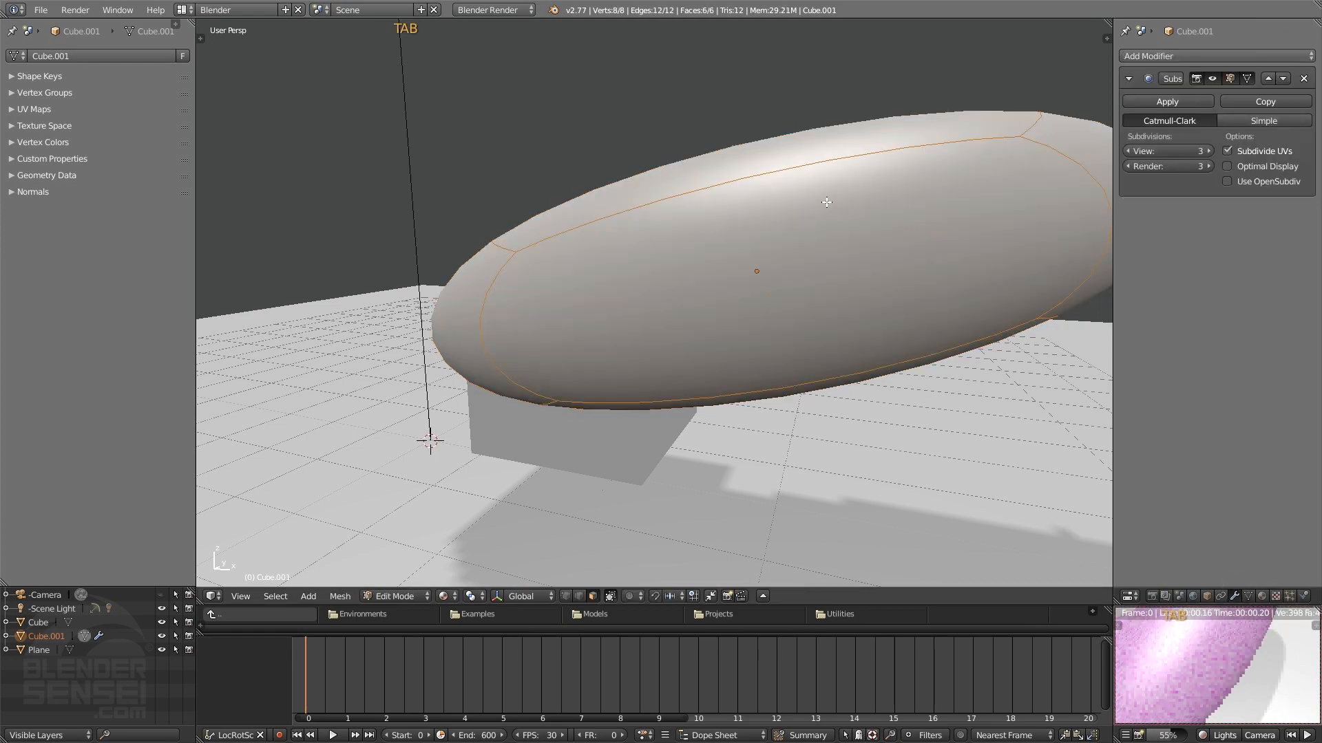
middle_click_drag(889, 241, 852, 271)
left_click(880, 289)
left_click(899, 185)
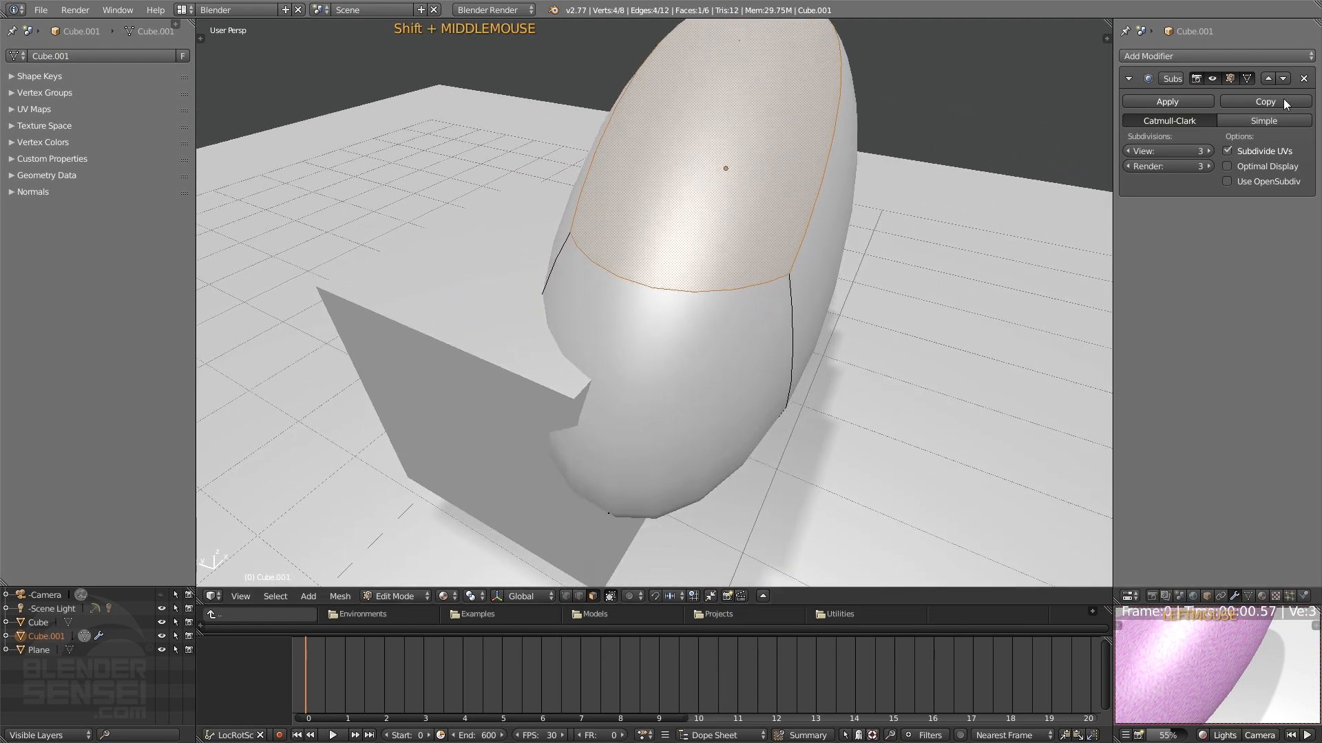
middle_click_drag(1114, 180, 1146, 139)
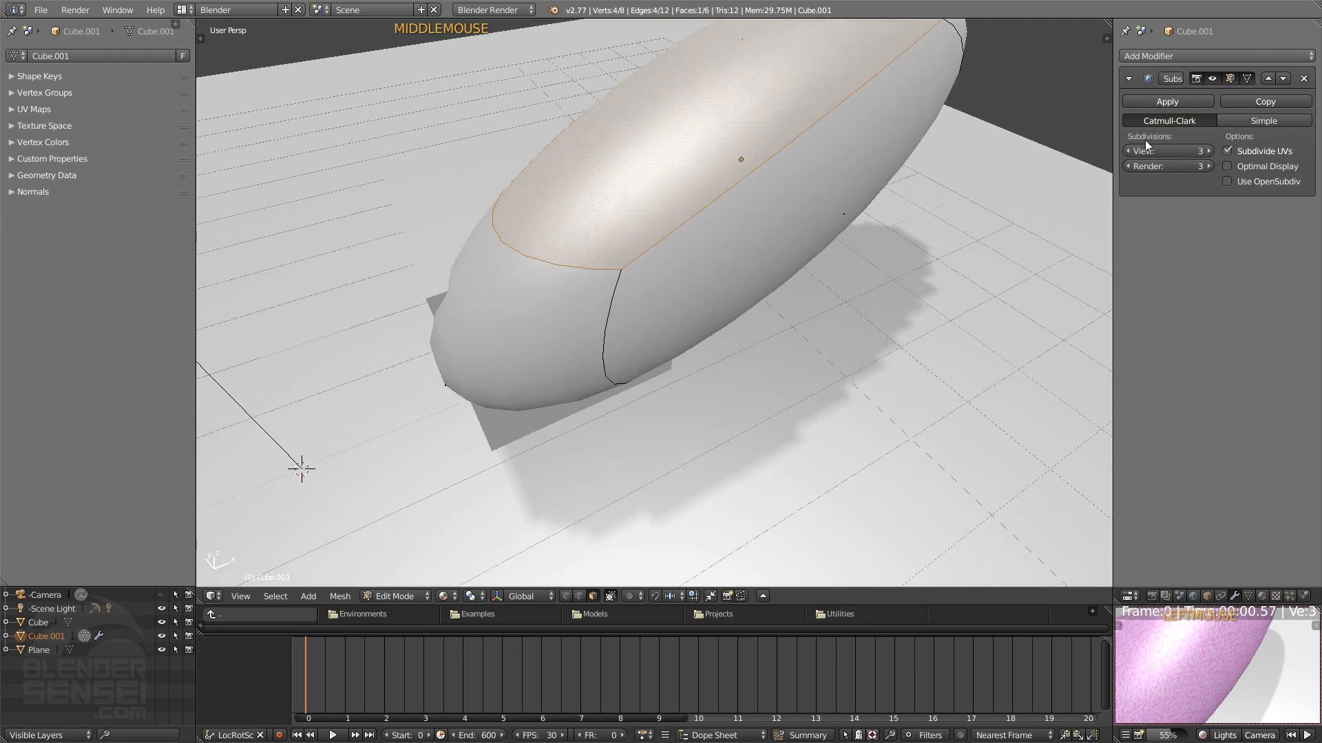
Step: Turn off the subdivision modifier's viewport display and examine the underlying box, selecting its end and long side faces
left_click(1216, 79)
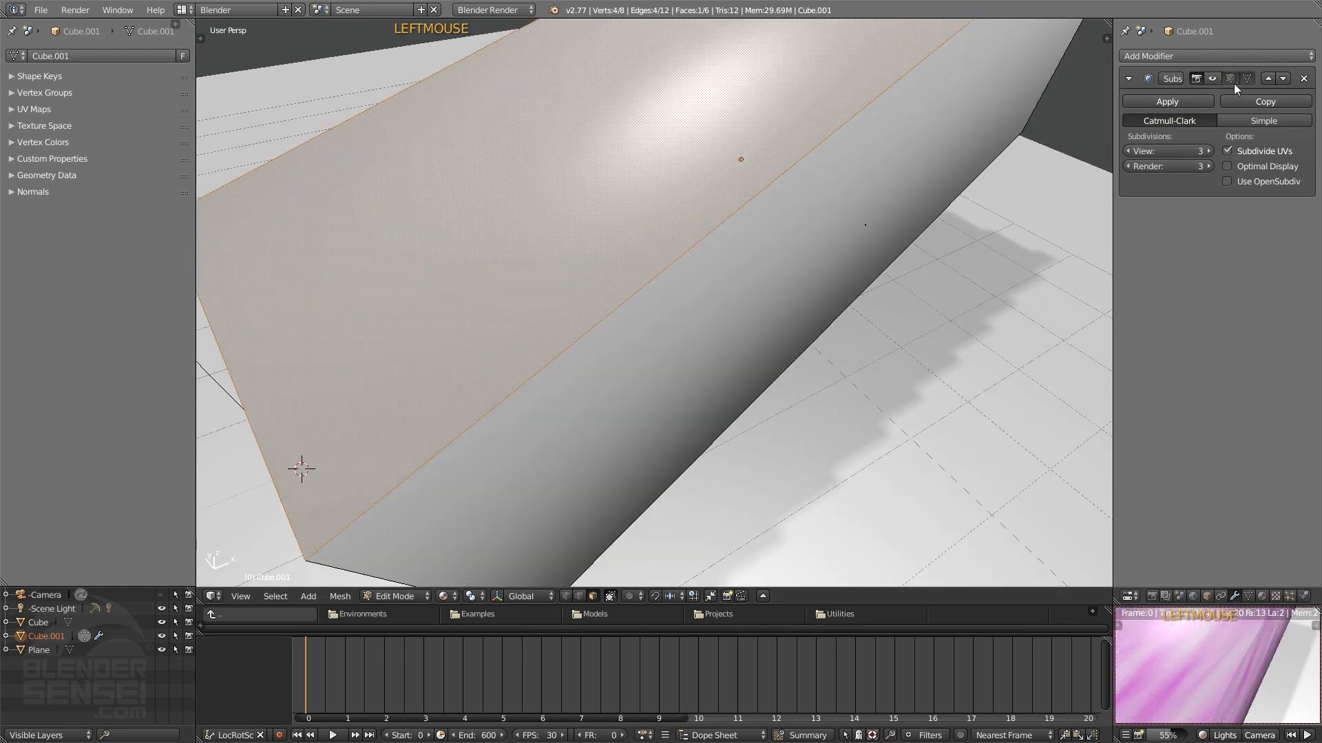
scroll(861, 188, "down", 2)
middle_click_drag(793, 227, 837, 198)
left_click(777, 261)
left_click(591, 343)
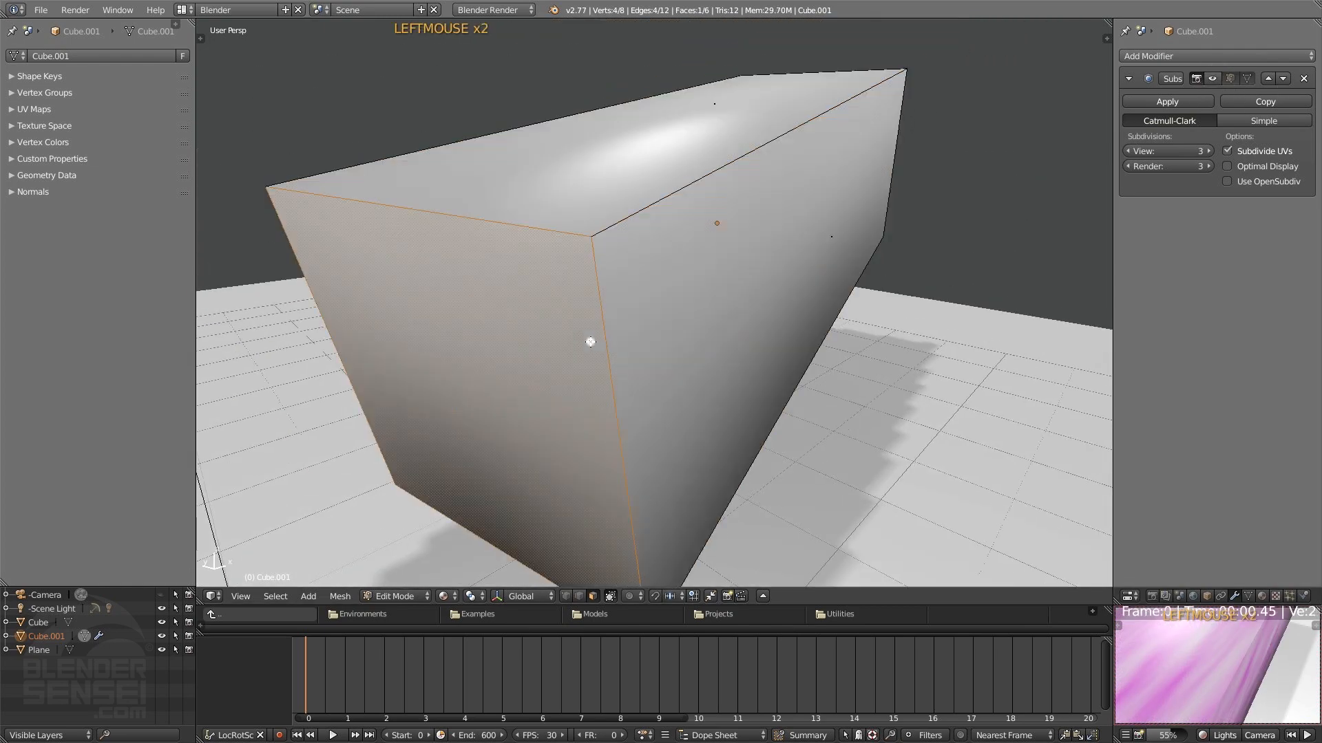
scroll(586, 332, "down", 3)
middle_click_drag(567, 283, 792, 284)
middle_click_drag(616, 276, 999, 274, "shift")
left_click(517, 242)
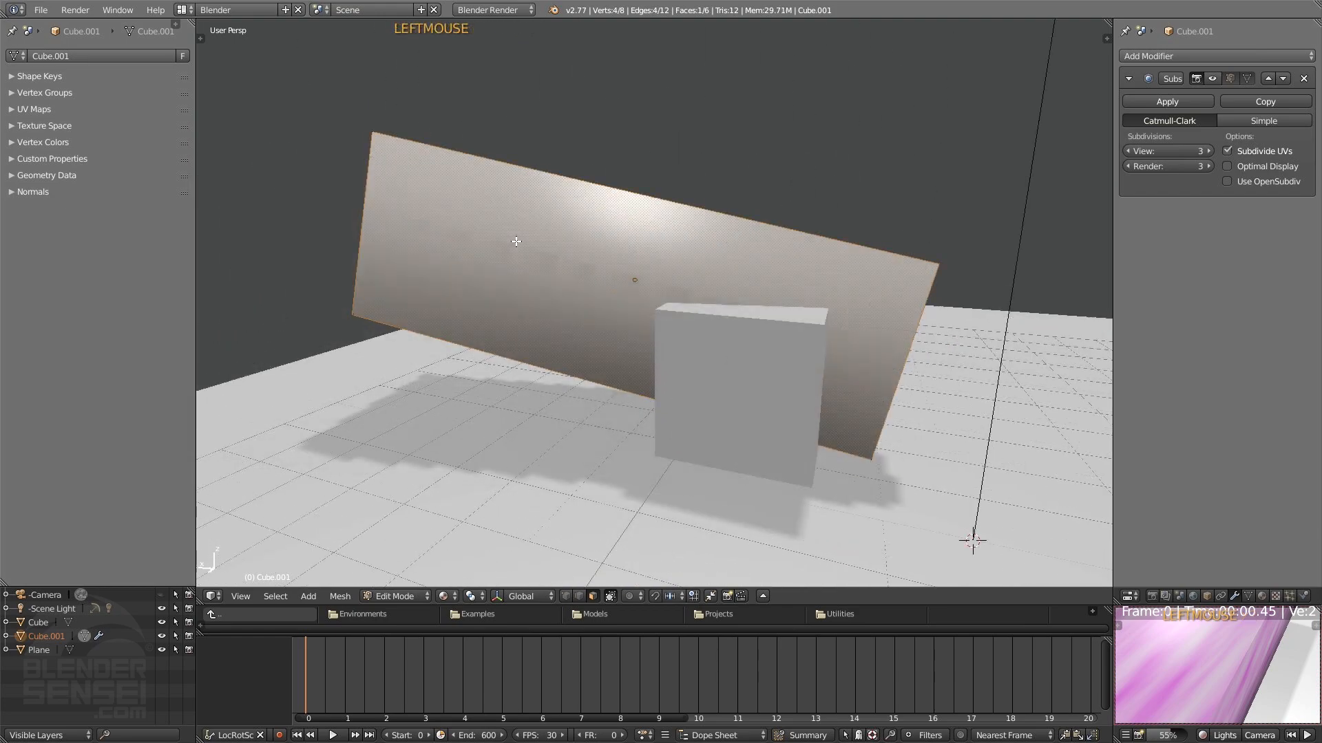
middle_click_drag(554, 267, 972, 278)
middle_click_drag(770, 307, 786, 297)
middle_click_drag(786, 298, 817, 271, "shift")
scroll(810, 281, "down", 2)
middle_click_drag(848, 337, 791, 313)
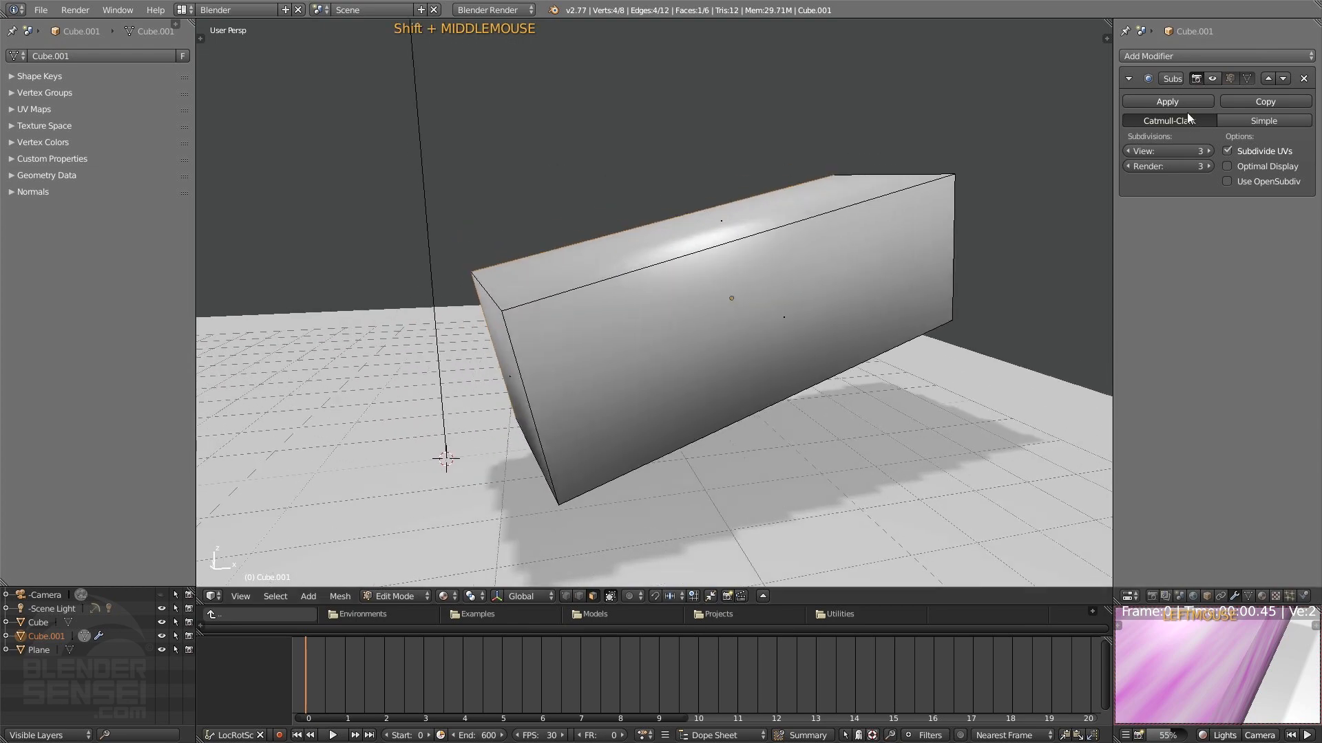
Step: Turn the subdivision modifier's viewport display back on, check the rounded shape and return to Object Mode
left_click(1230, 79)
scroll(835, 265, "up", 2)
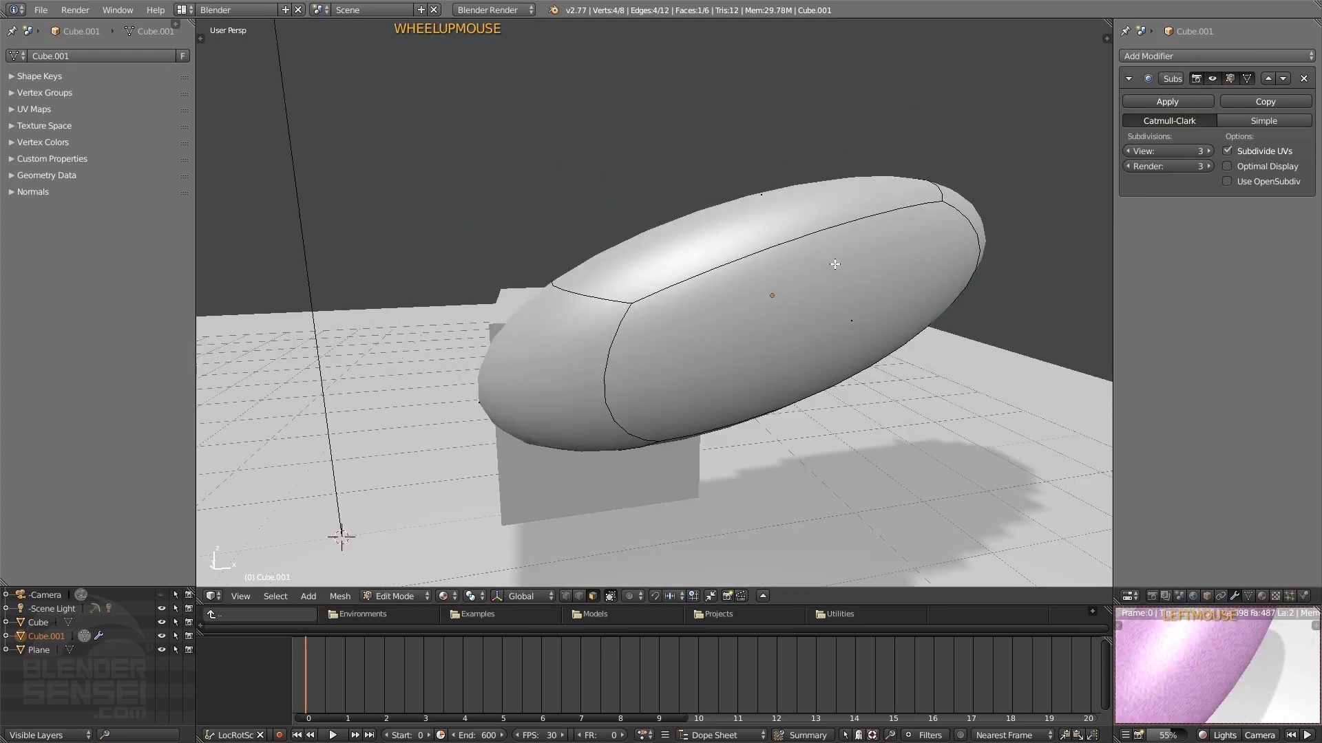
middle_click_drag(794, 281, 767, 290)
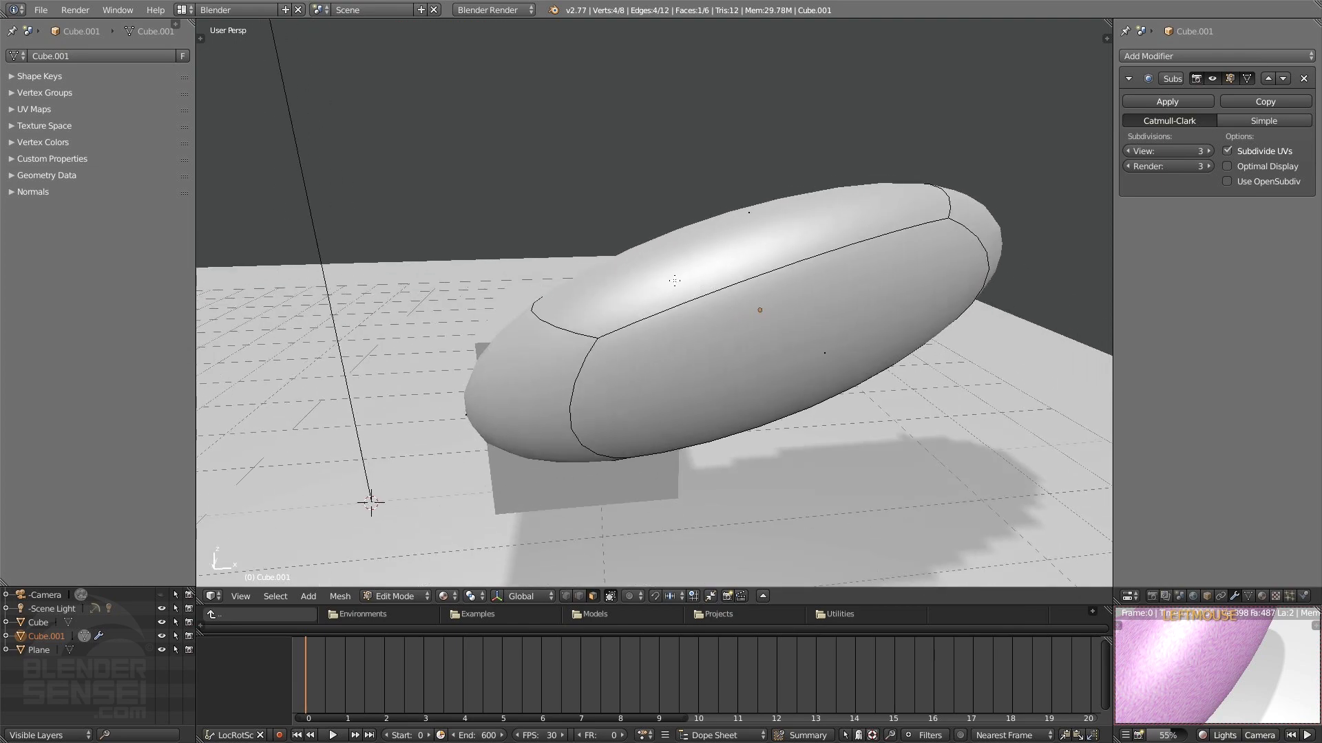
middle_click_drag(692, 315, 705, 340)
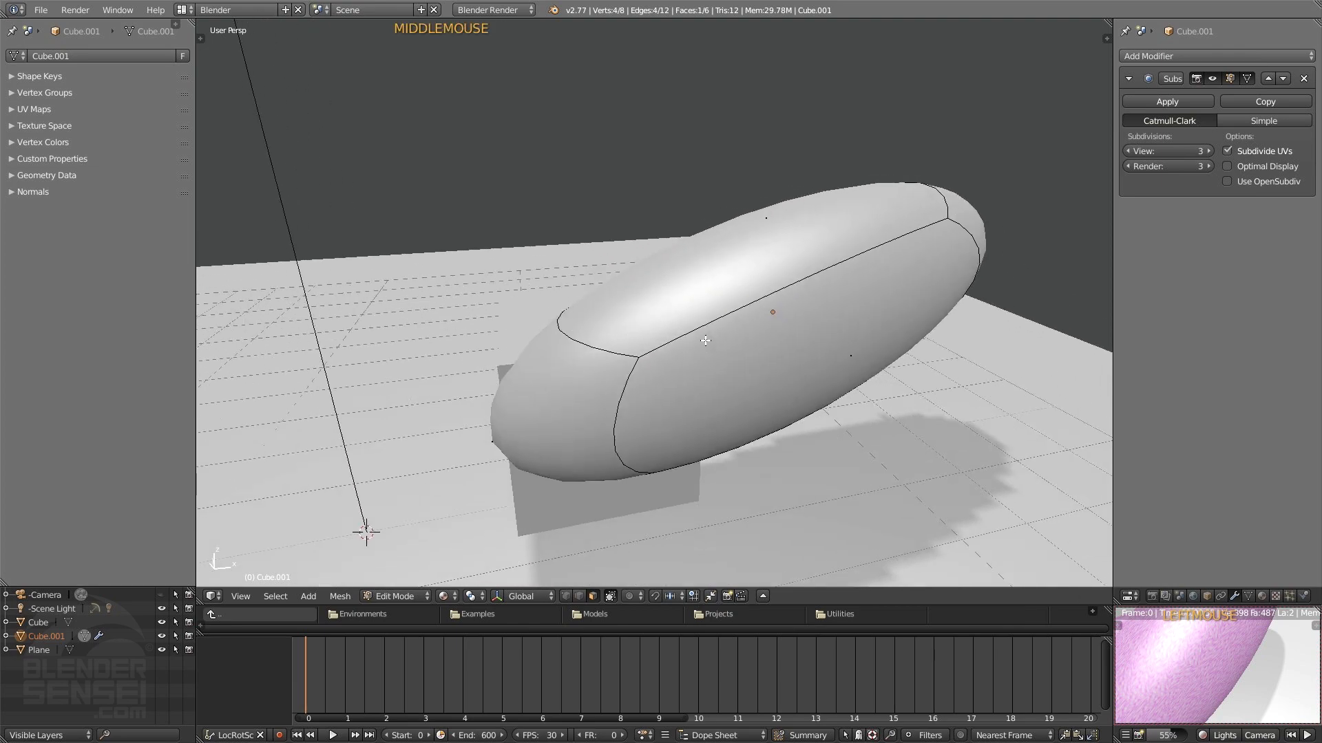
key("Tab")
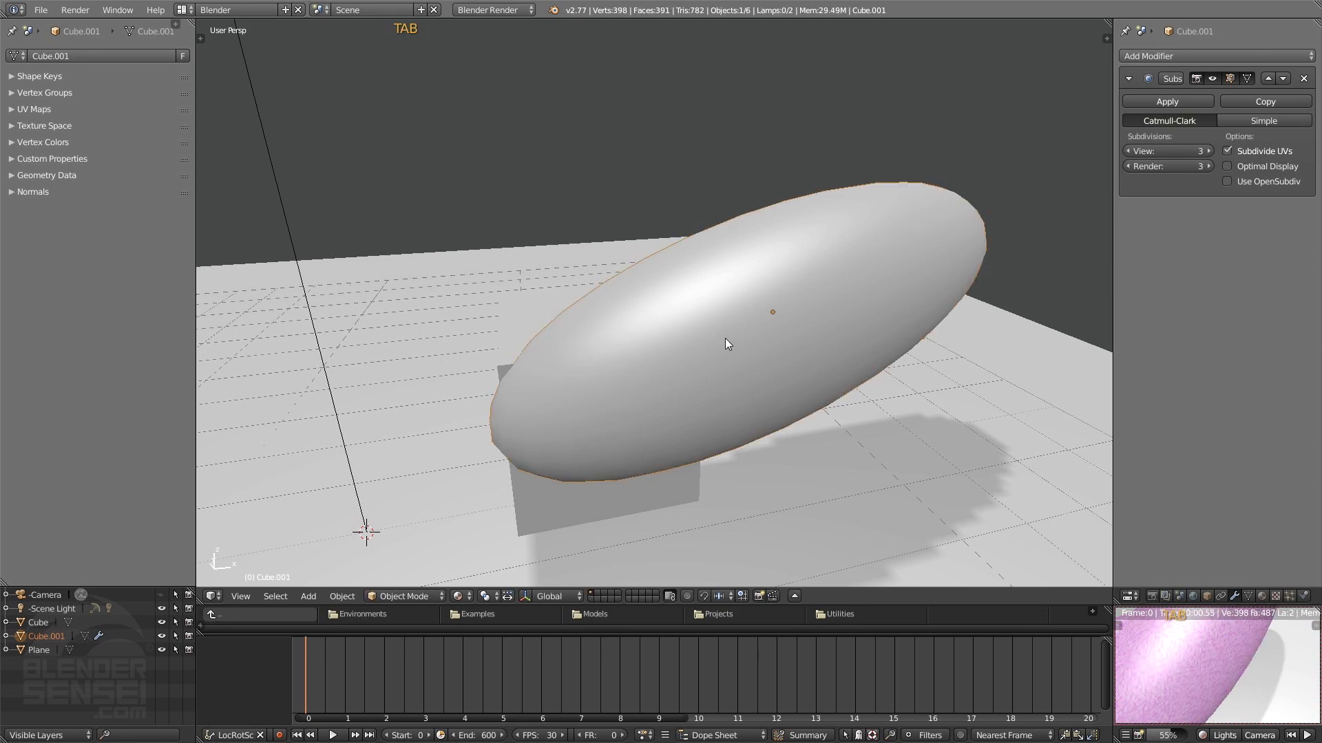
Step: Examine the ellipsoid's subdivided mesh in wireframe and return to solid shading
key("z")
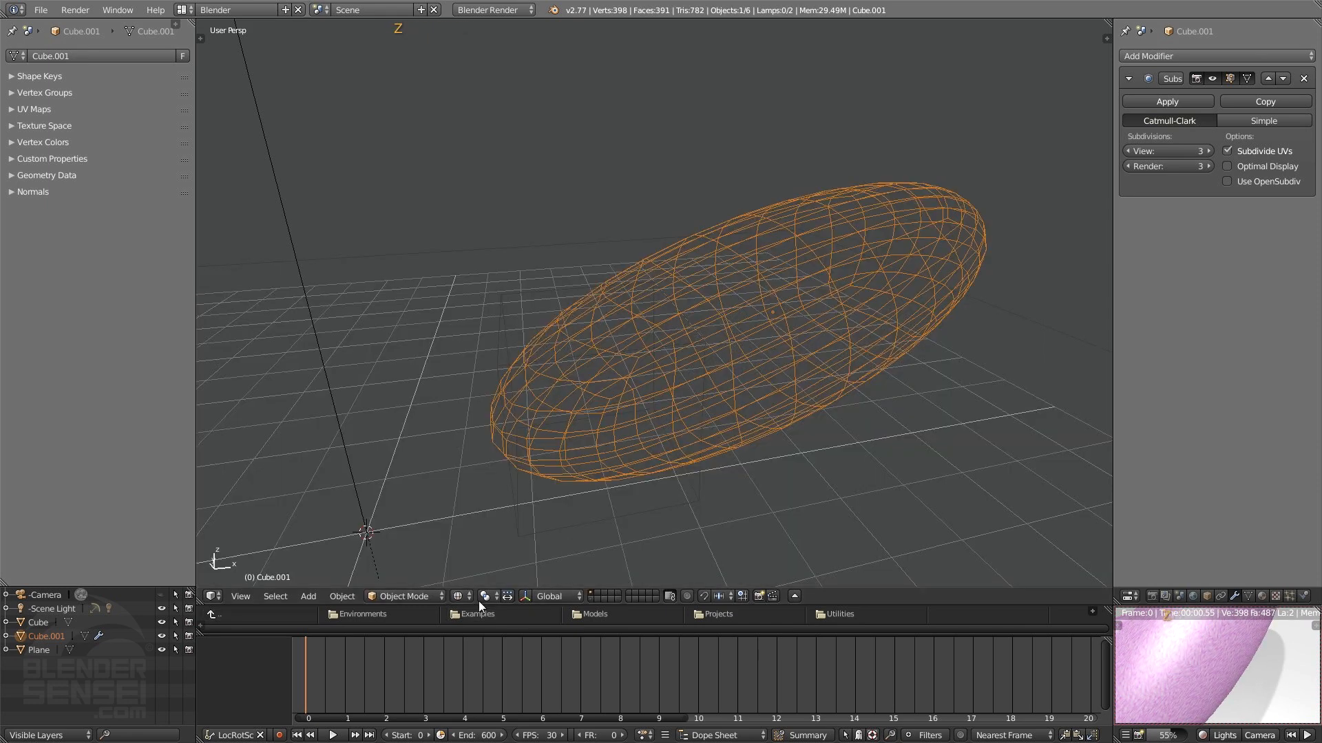
left_click(461, 596)
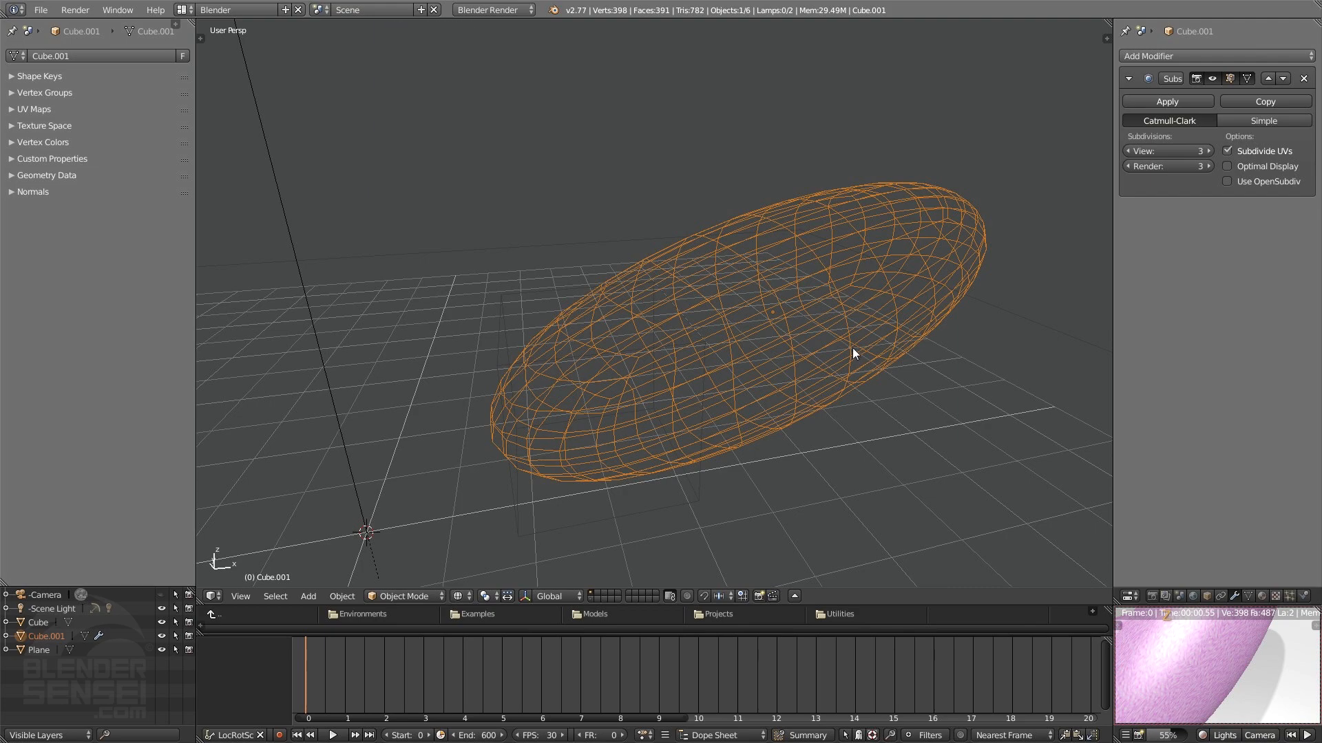
mouse_move(852, 349)
middle_mouse_down("ctrl")
mouse_move(869, 319)
mouse_move(650, 247)
mouse_move(755, 246)
middle_mouse_up("ctrl")
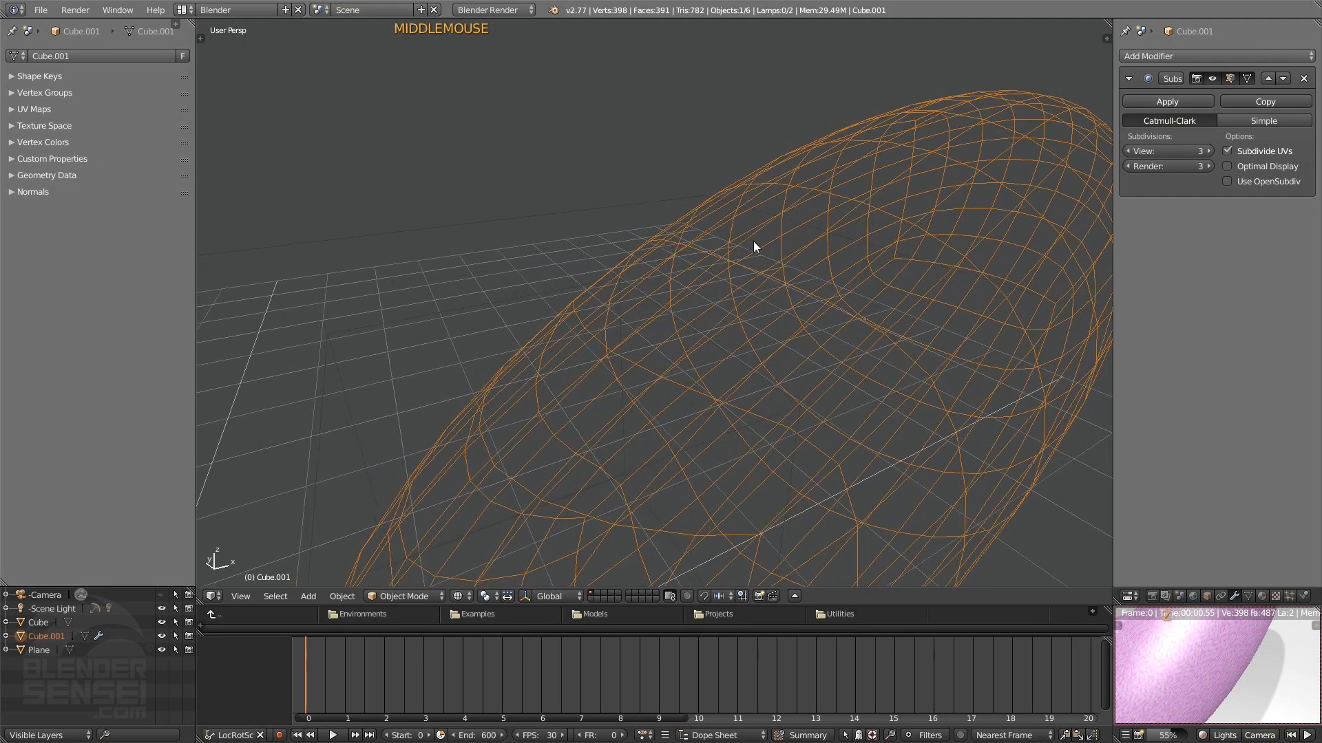
scroll(752, 242, "up", 5)
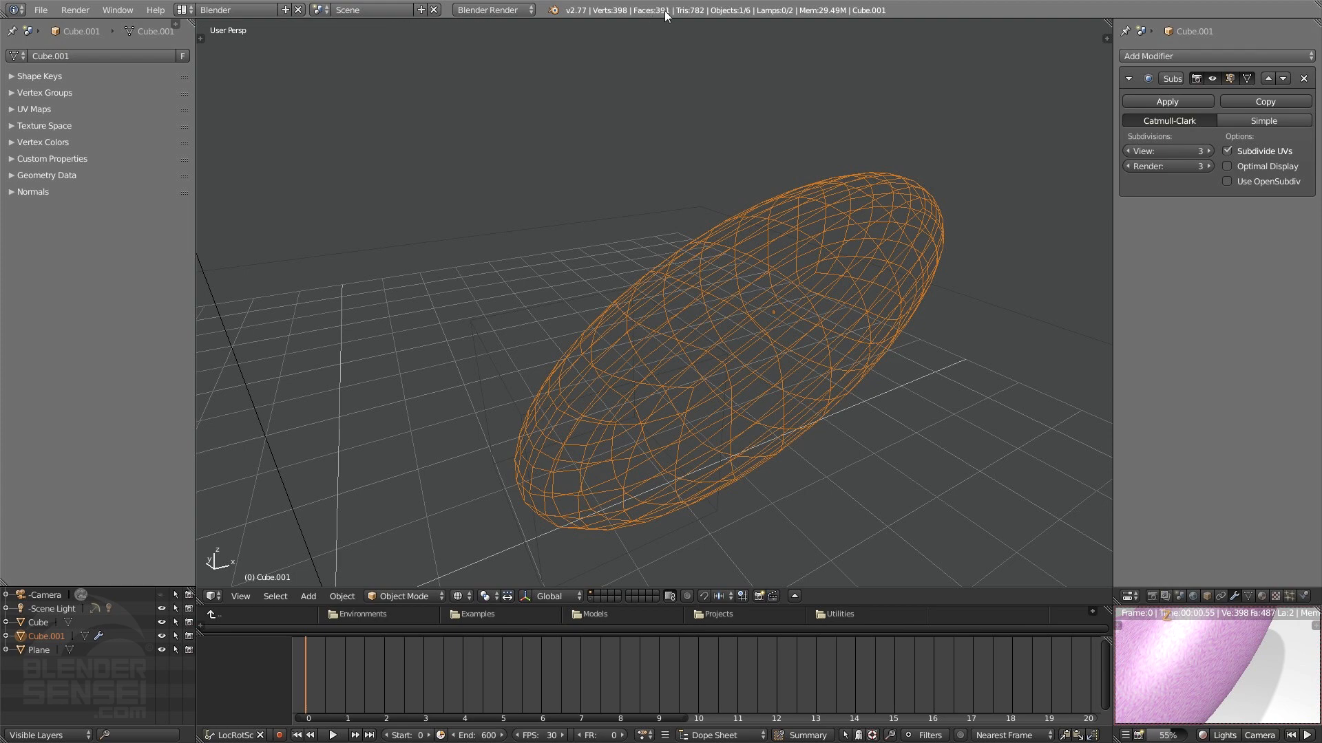
scroll(692, 217, "down", 2)
mouse_move(692, 217)
middle_mouse_down()
mouse_move(672, 236)
mouse_move(703, 275)
middle_mouse_up()
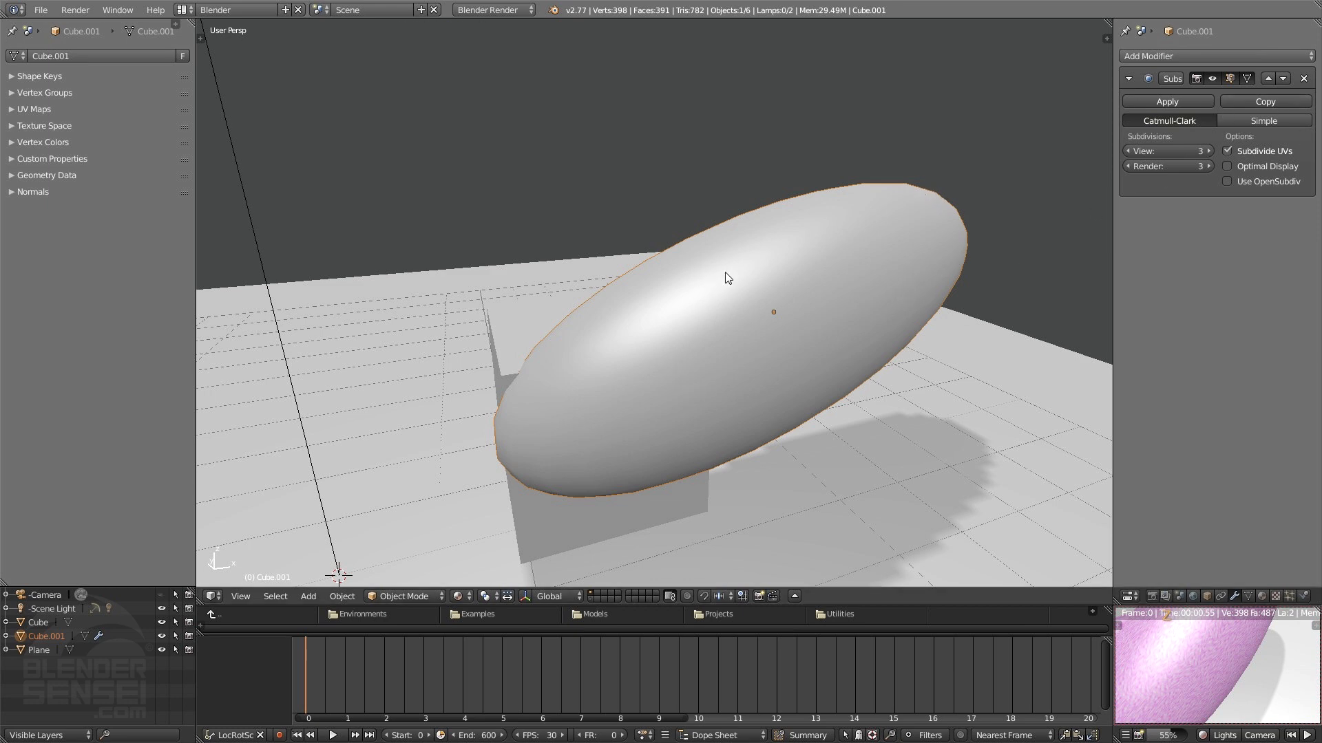
Step: Turn off the subdivision modifier's viewport display in Object Mode to show the ellipsoid as its base box
middle_click_drag(727, 274, 749, 297)
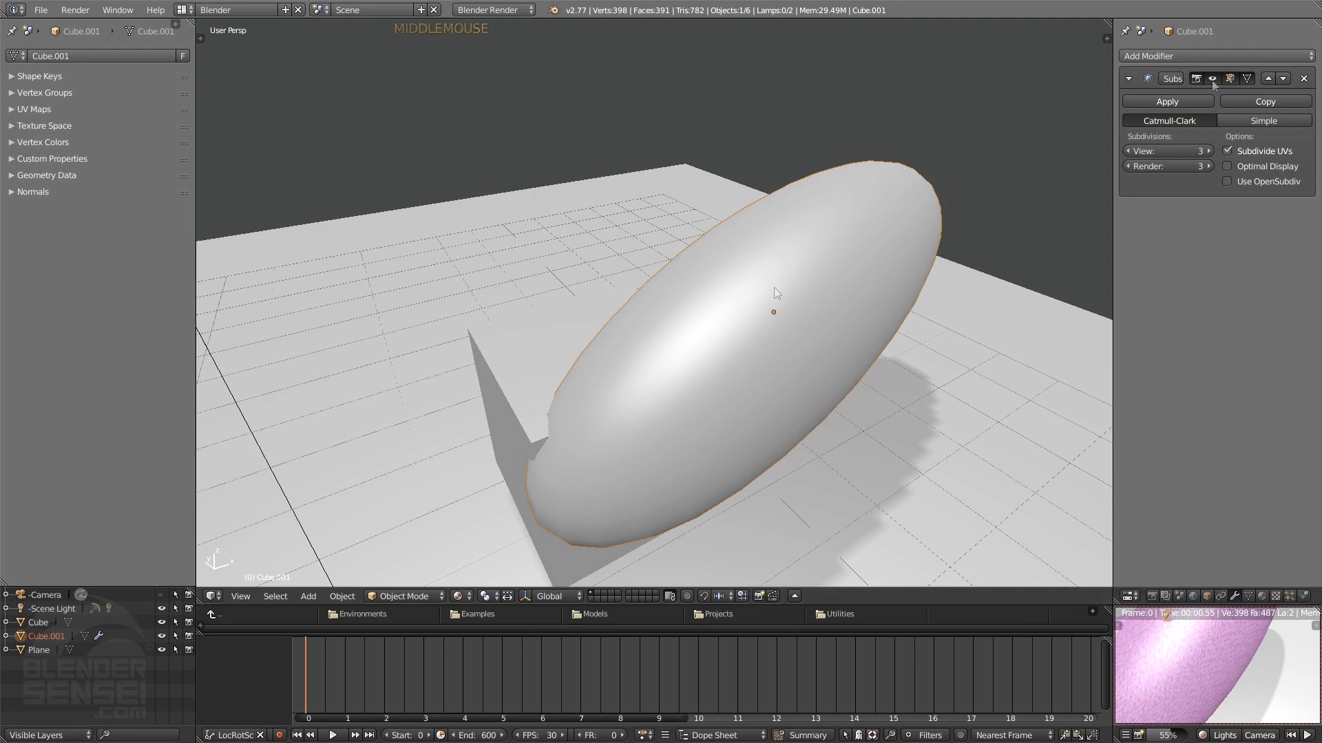
left_click(1212, 78)
scroll(796, 250, "down", 2)
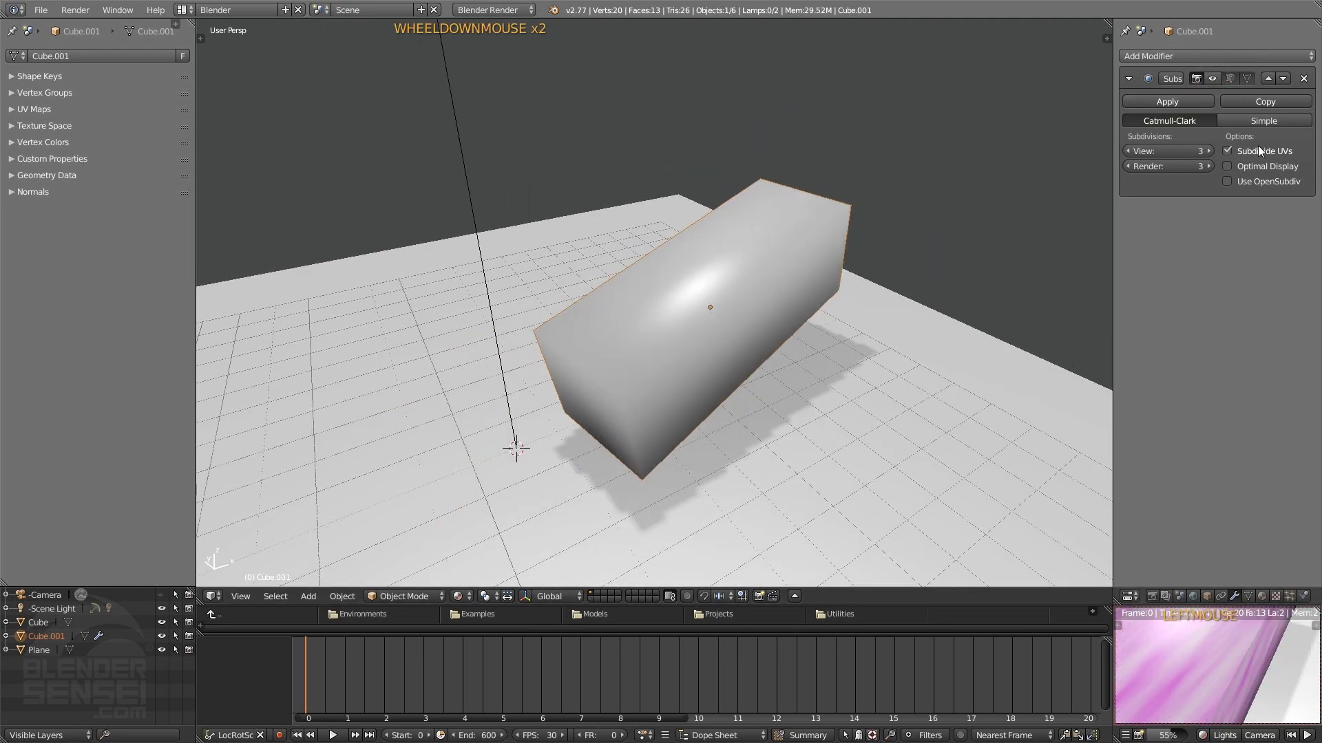
Step: Turn the subdivision modifier's viewport display back on for the ellipsoid and frame both objects in the render preview
middle_click_drag(696, 348, 746, 271)
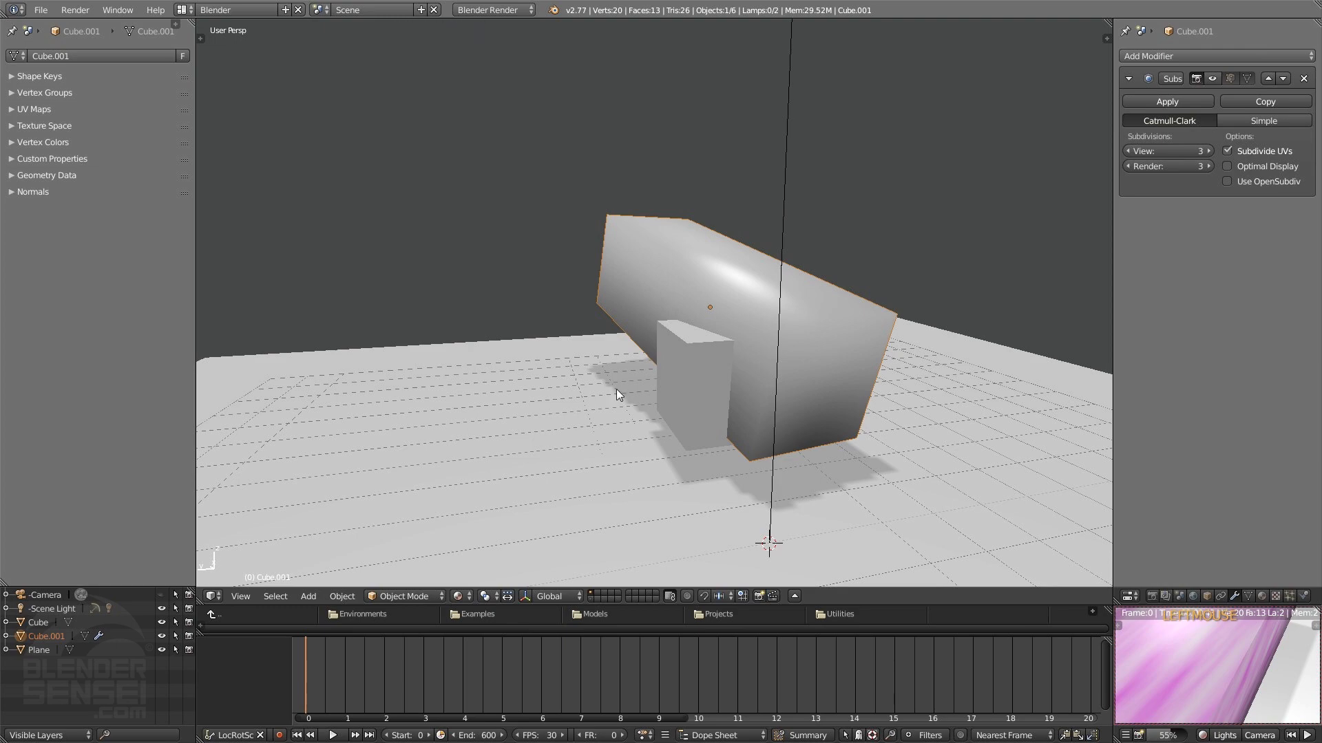
middle_click_drag(616, 389, 895, 227)
left_click(1212, 79)
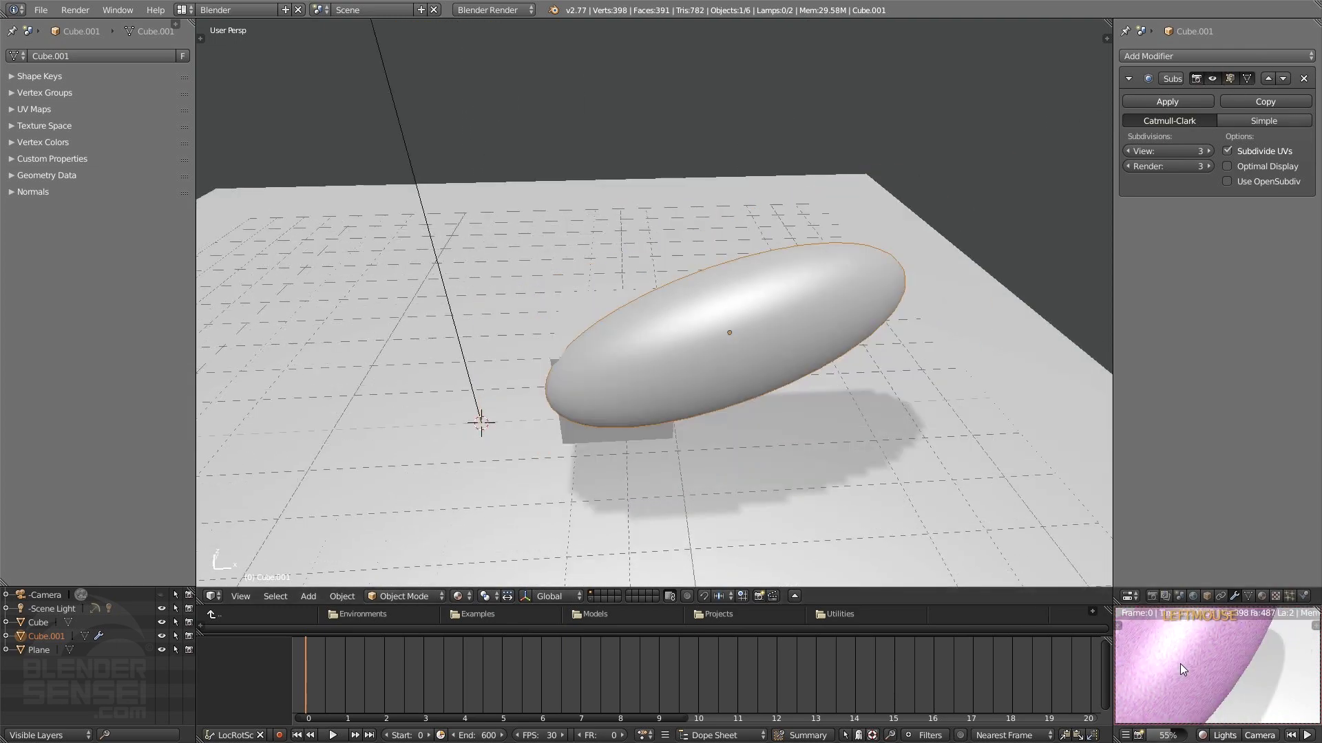
middle_click_drag(1180, 664, 1209, 654, "shift")
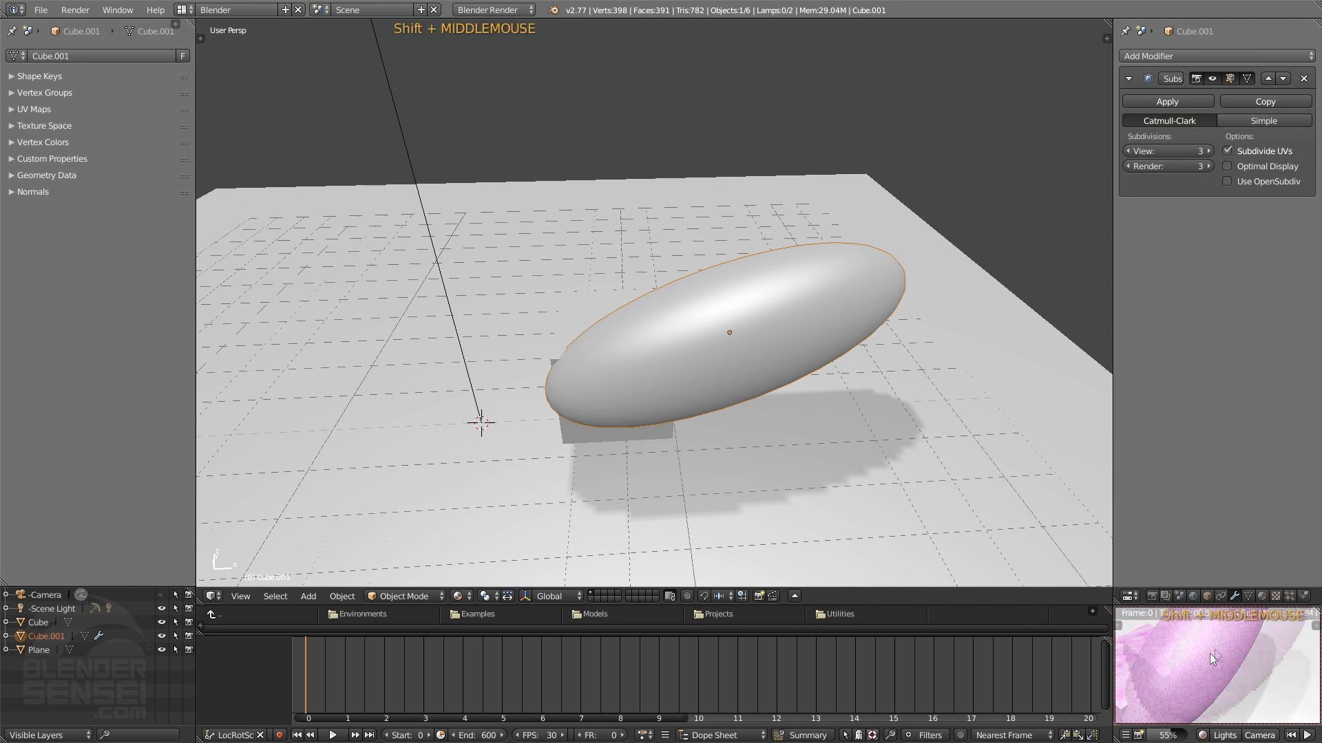
Step: Set the mapping coordinates of the material's Clouds texture to Generated and inspect the ellipsoid in the render preview
left_click(1275, 596)
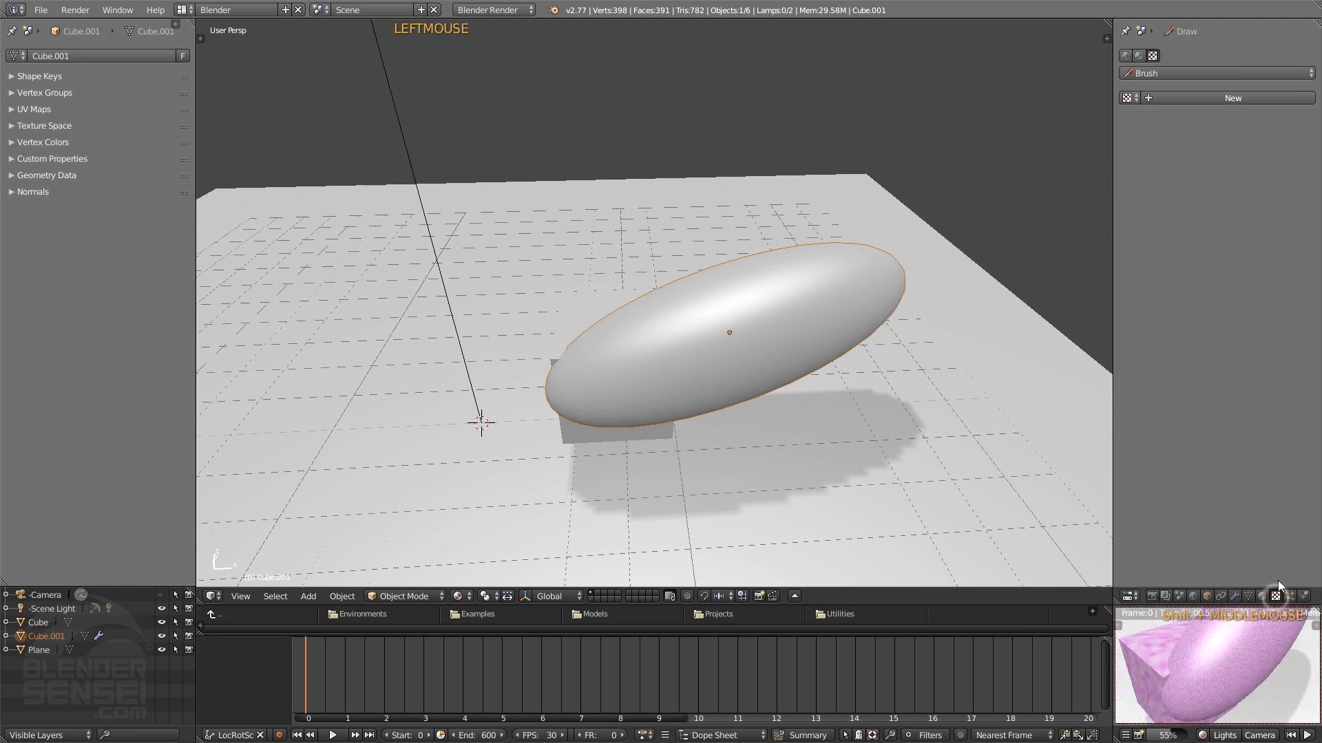
left_click(1139, 55)
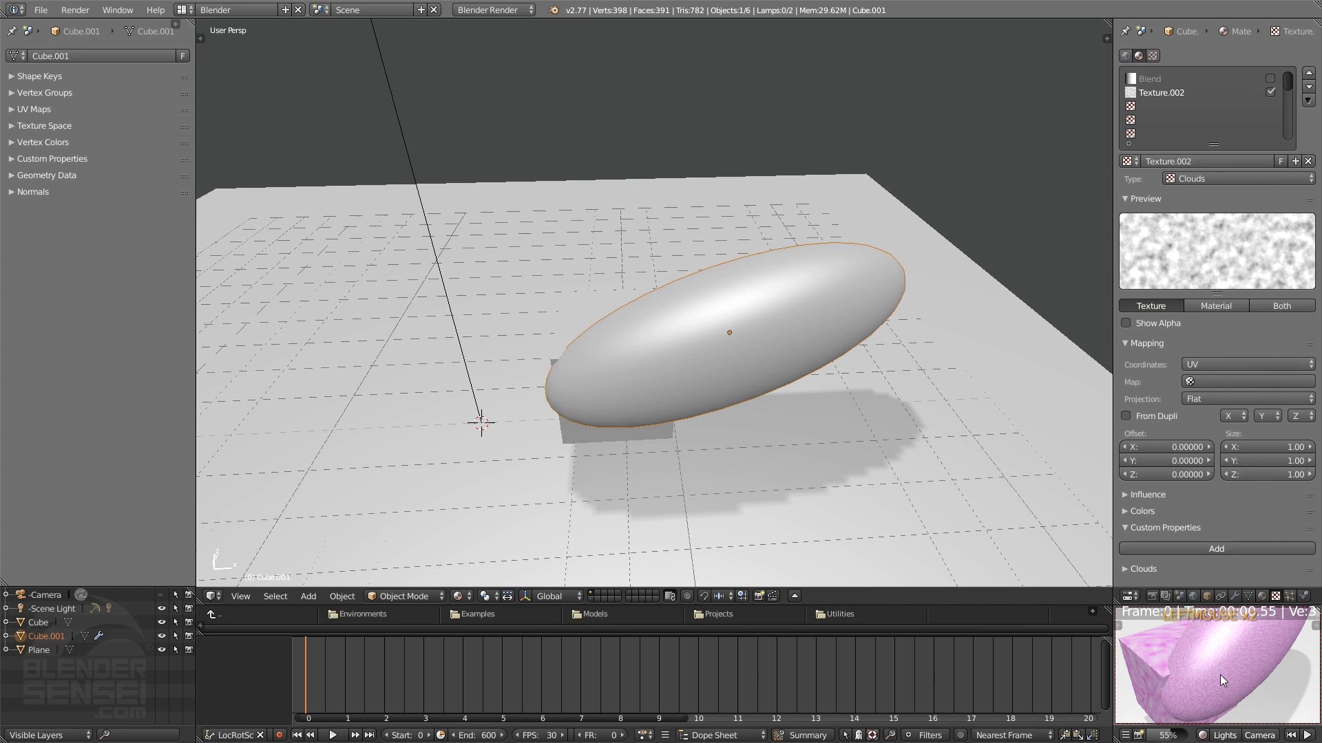
mouse_move(1220, 675)
middle_mouse_down()
mouse_move(1194, 673)
mouse_move(1232, 662)
middle_mouse_up()
scroll(1205, 668, "up", 4)
left_click(1246, 365)
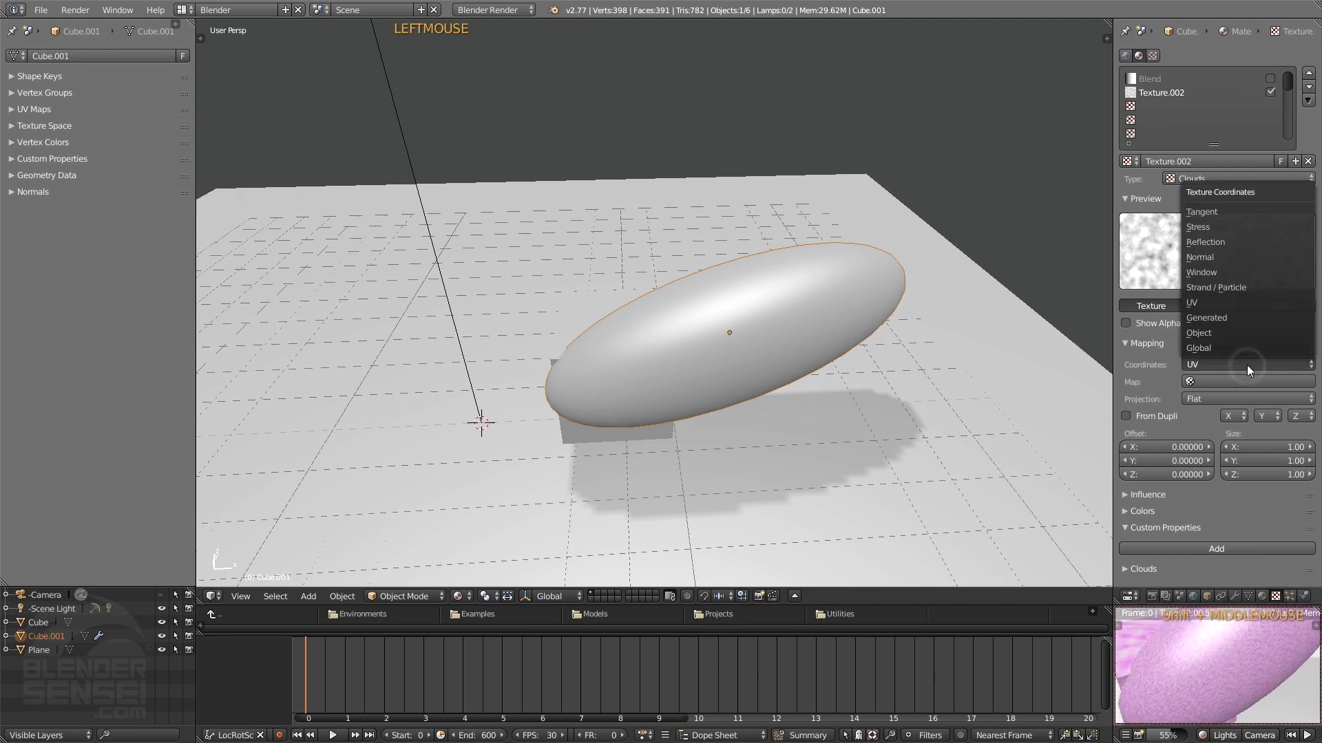
left_click(1216, 318)
mouse_move(1219, 655)
middle_mouse_down()
mouse_move(1192, 671)
mouse_move(1212, 649)
mouse_move(1254, 682)
mouse_move(1166, 685)
mouse_move(1228, 688)
mouse_move(1233, 669)
middle_mouse_up()
Step: Delete the cube and select the ellipsoid, centring it in the render preview
left_click(1223, 658)
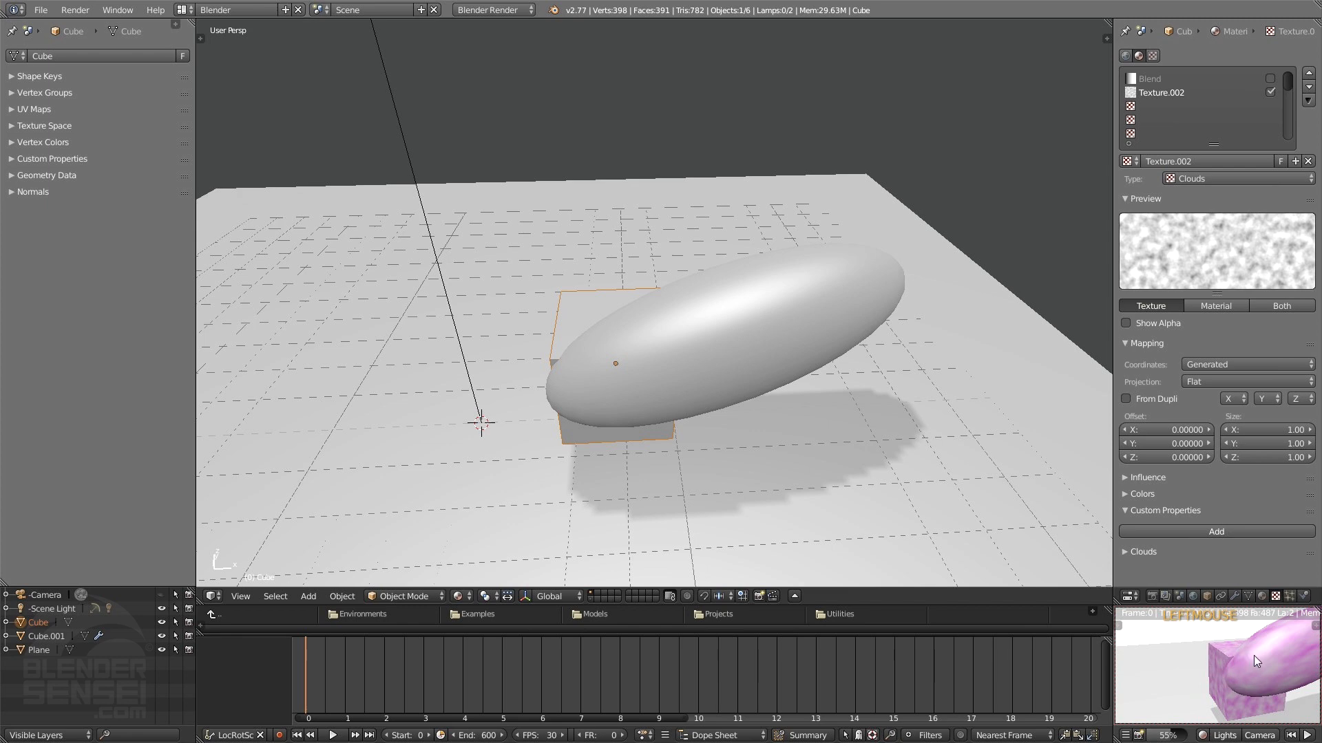
mouse_move(1253, 656)
middle_mouse_down("shift")
mouse_move(1232, 659)
mouse_move(1271, 660)
middle_mouse_up("shift")
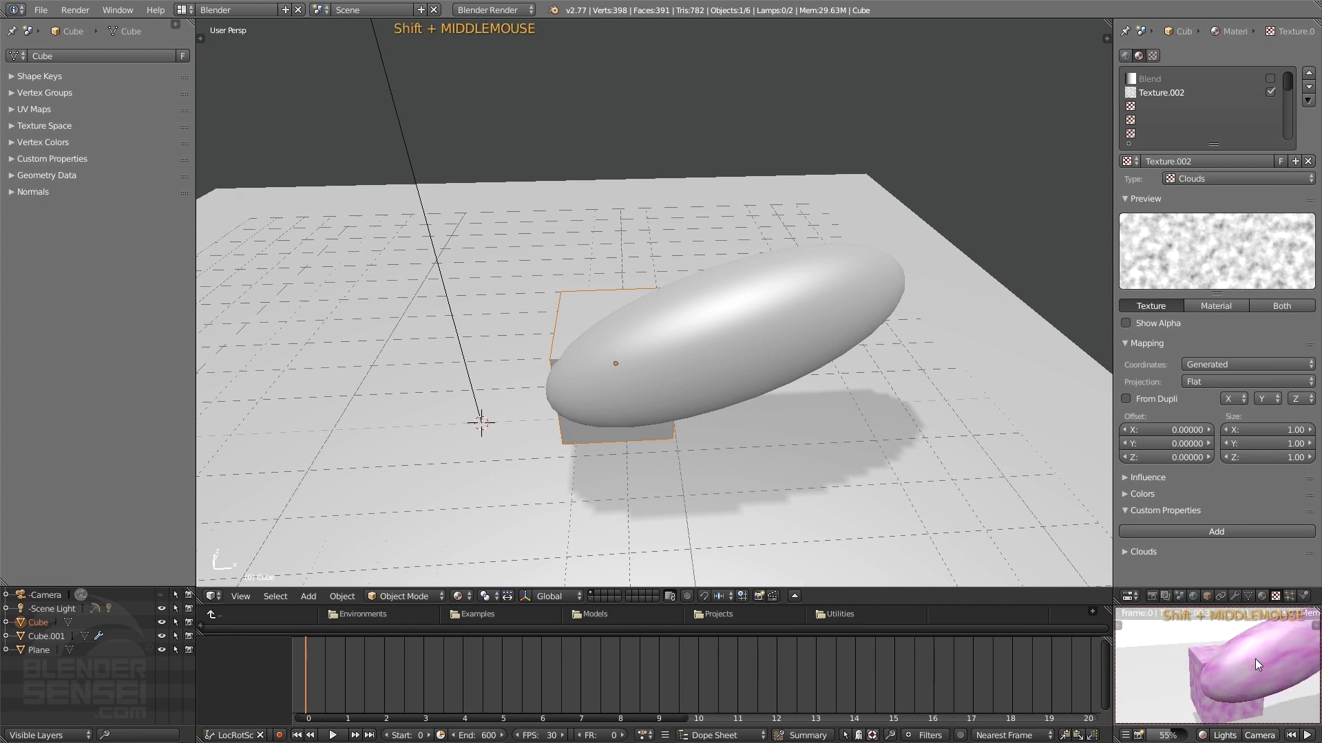
key("x")
left_click(1216, 651)
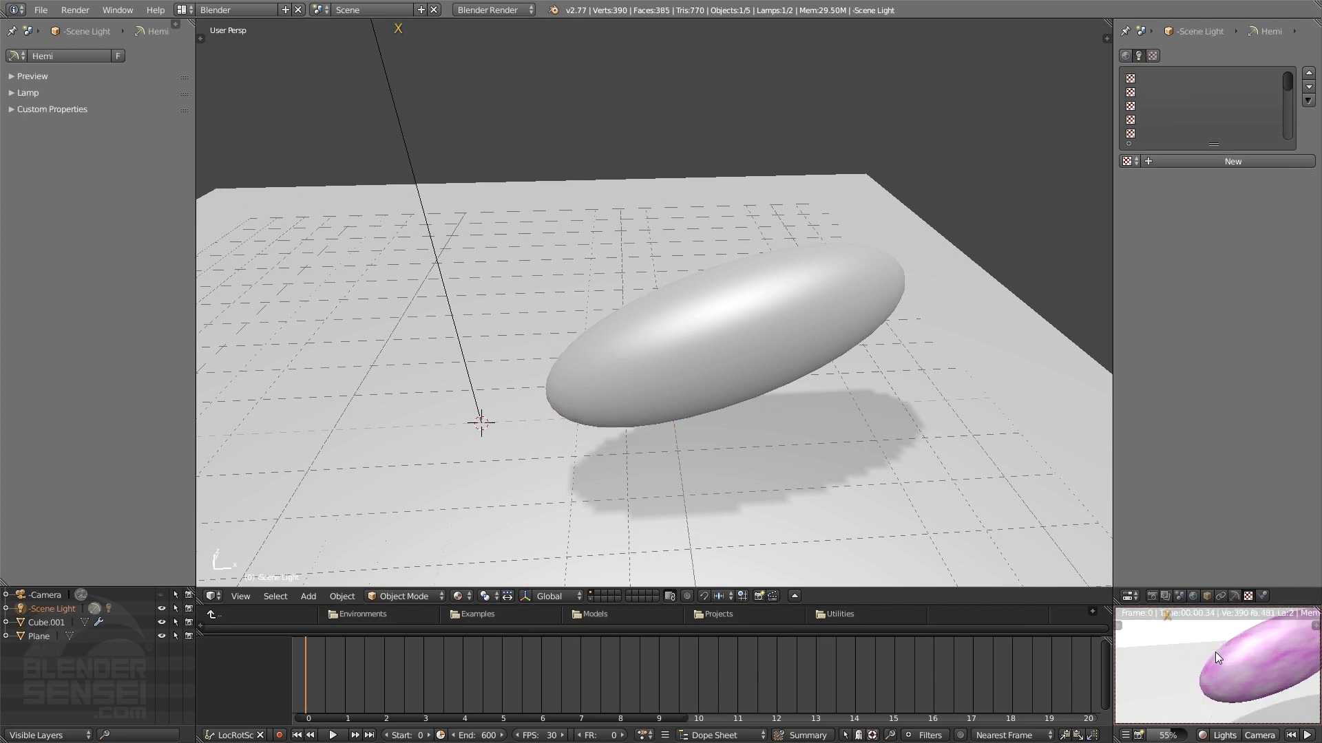
left_click(1246, 658)
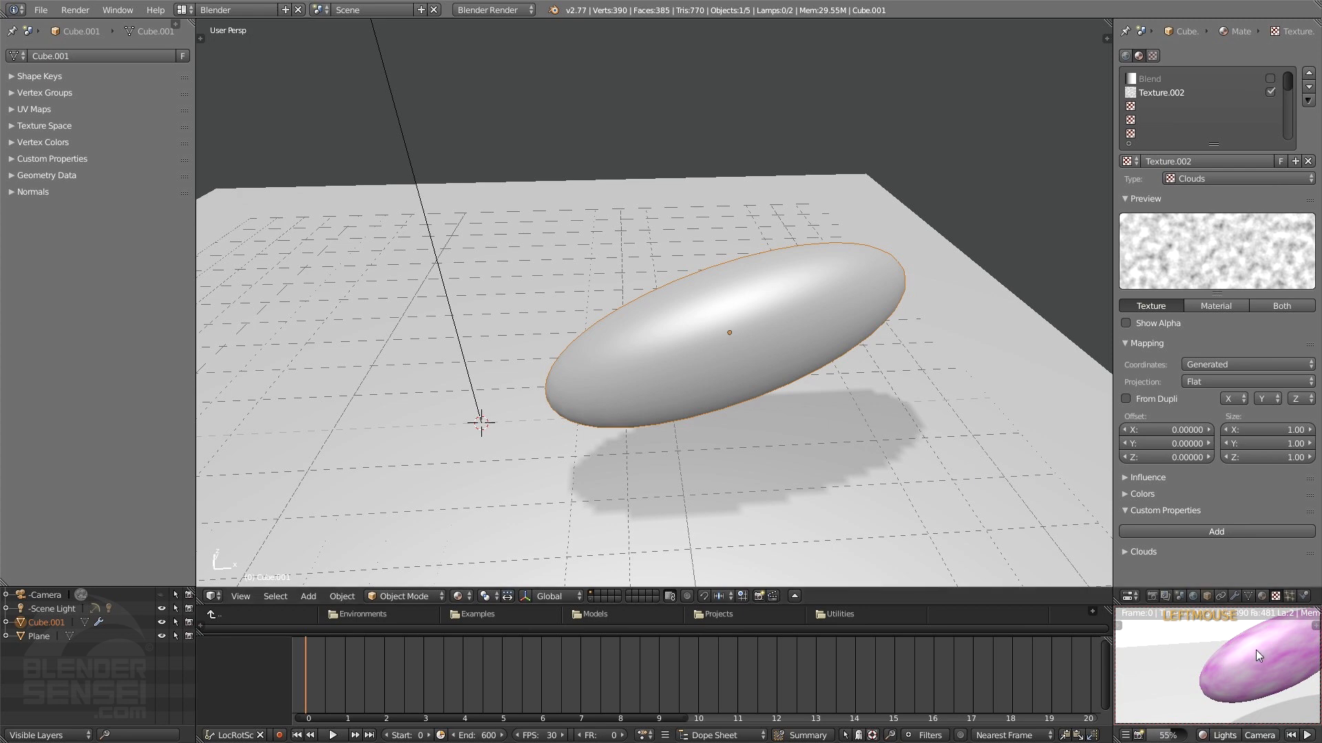
middle_click_drag(1256, 650, 1210, 647, "shift")
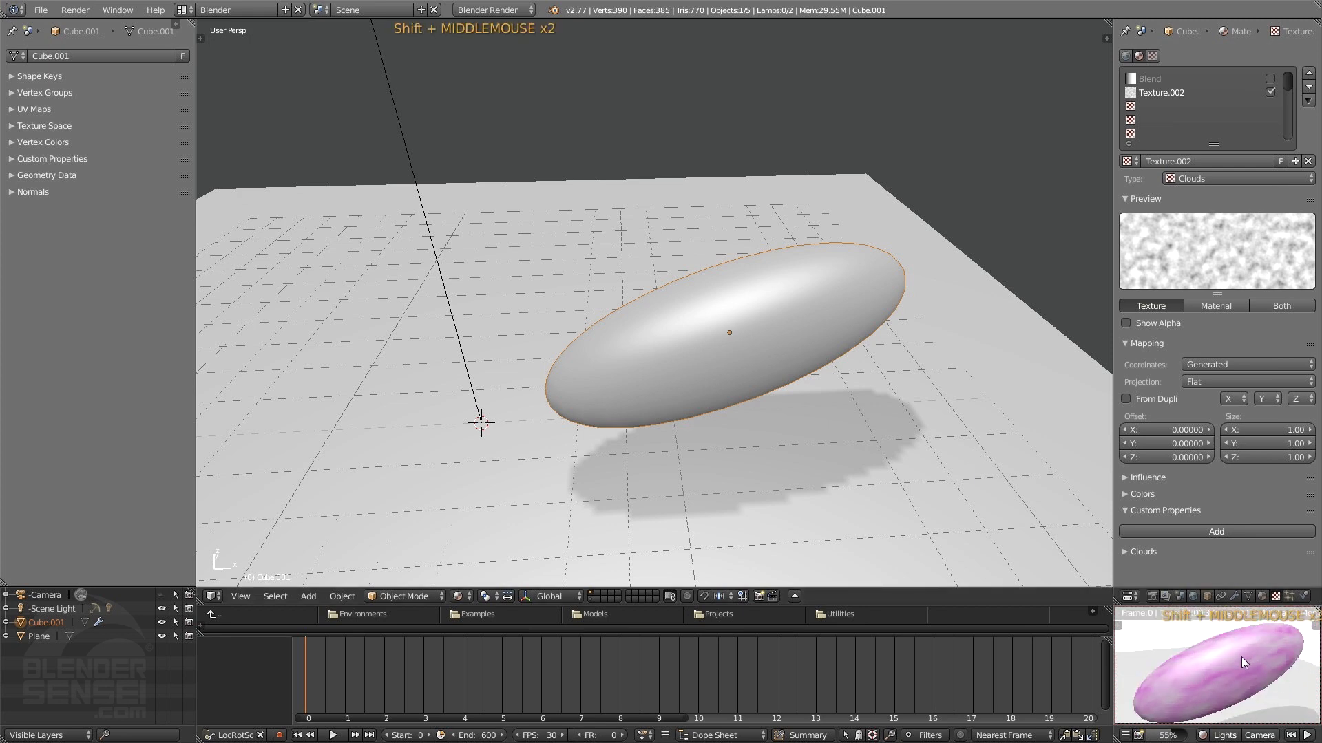
Step: Collapse the Clouds texture's Mapping and Custom Properties settings and expand its Influence settings
left_click(1129, 342)
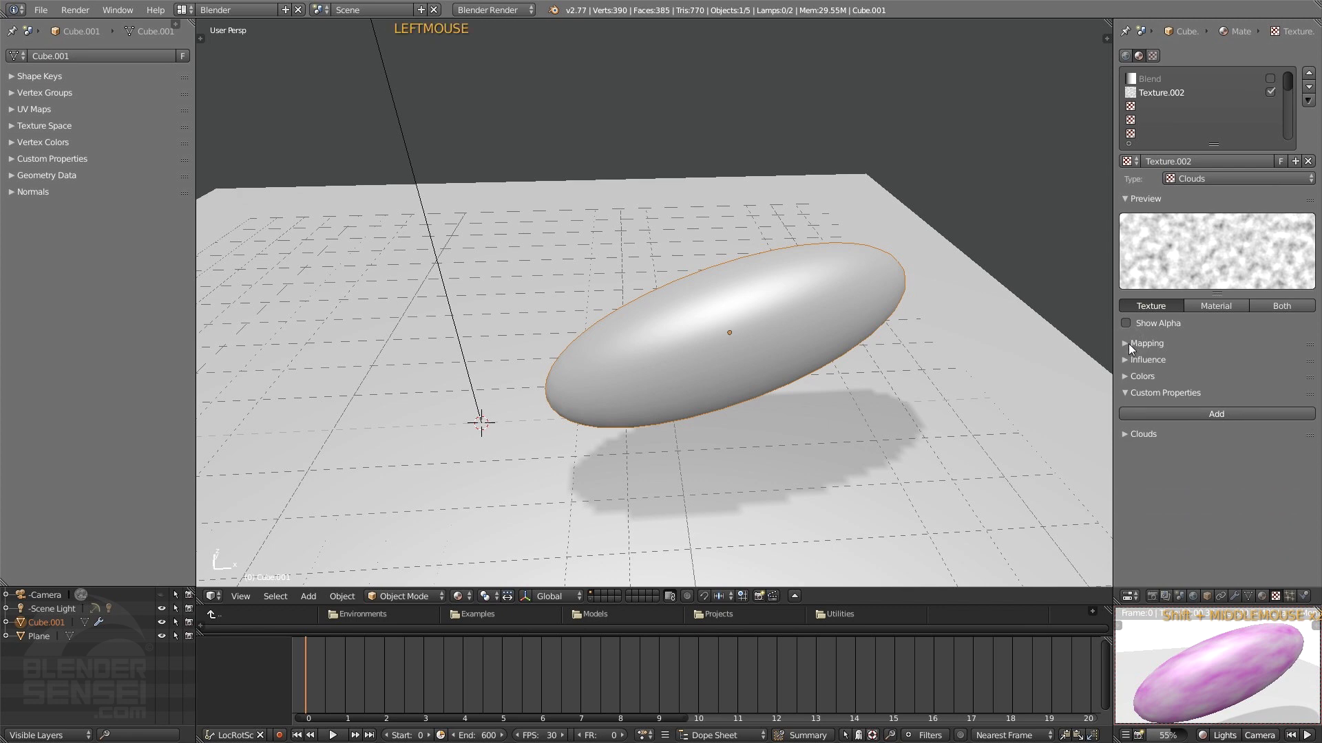
left_click(1126, 393)
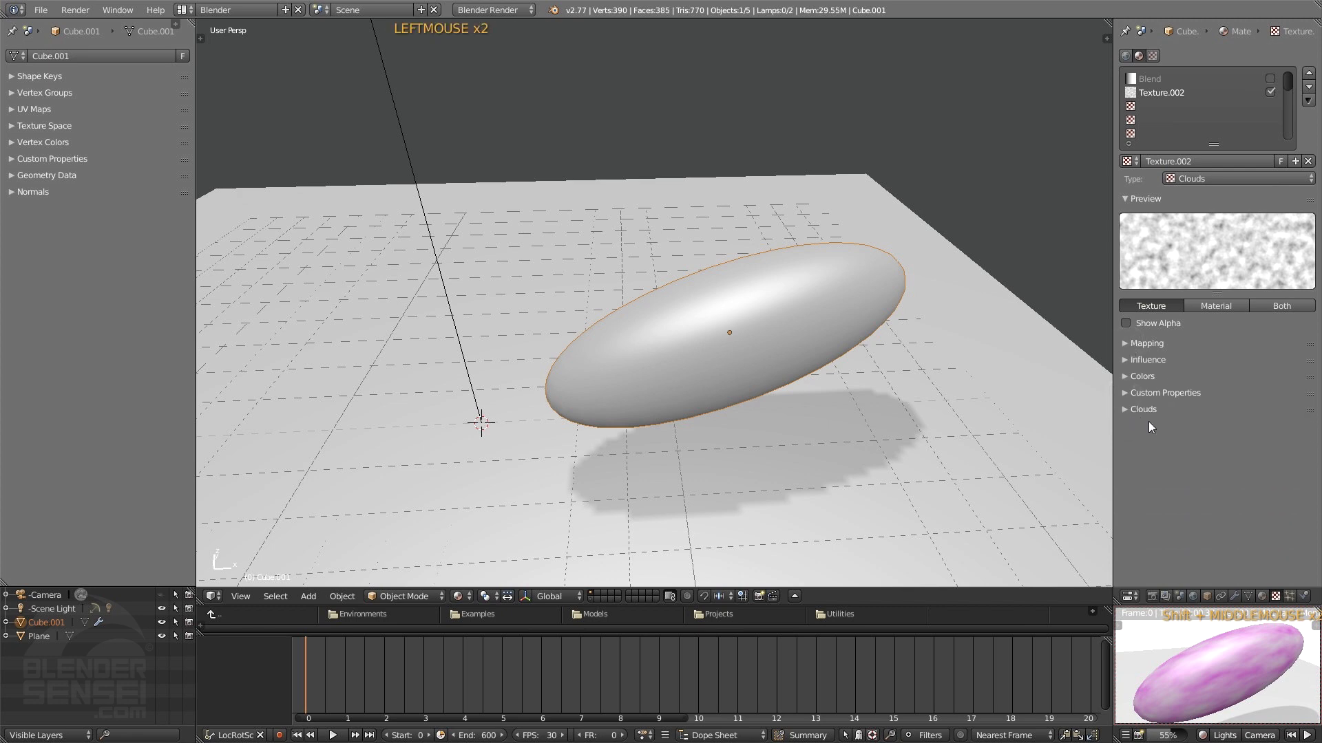
left_click(1129, 394)
left_click(1126, 394)
left_click(1124, 358)
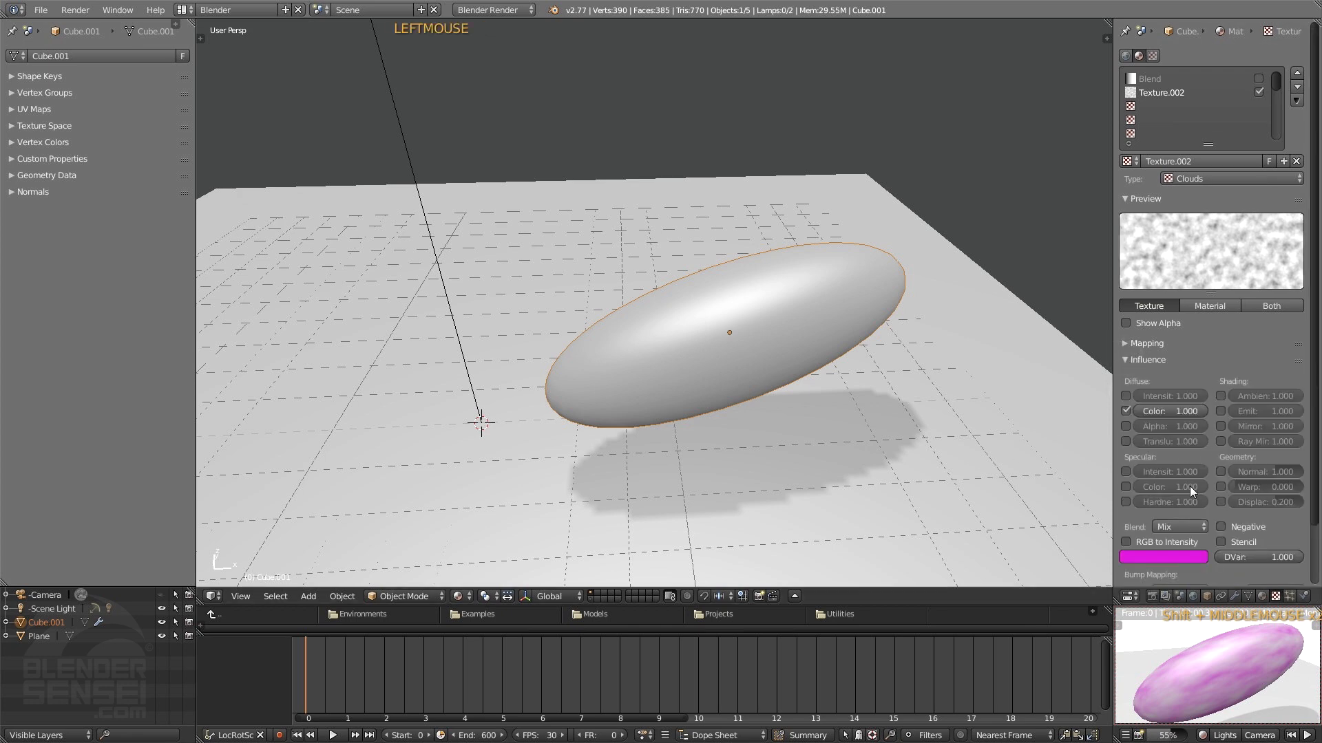
scroll(1189, 488, "down", 2)
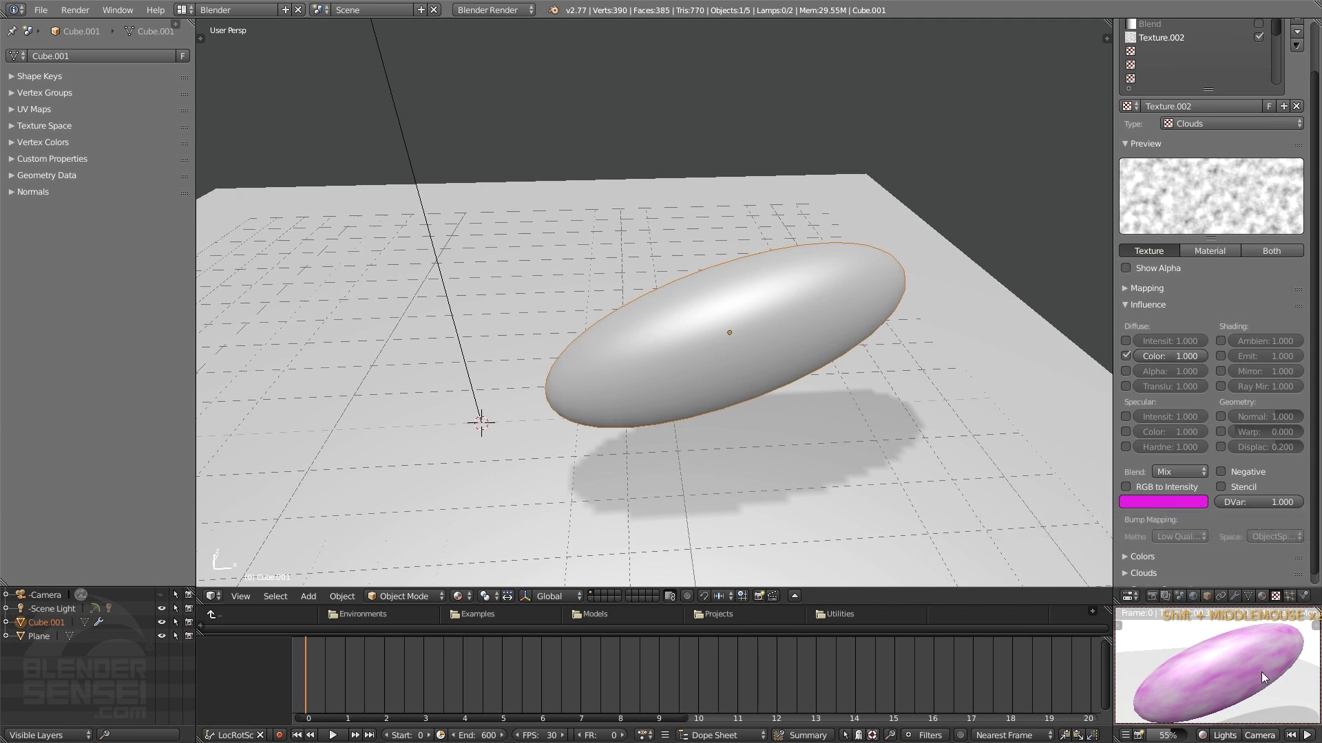
Step: Change the Clouds texture's influence colour to a neutral grey by raising green to 1.000 and lowering the brightness
left_click(1185, 502)
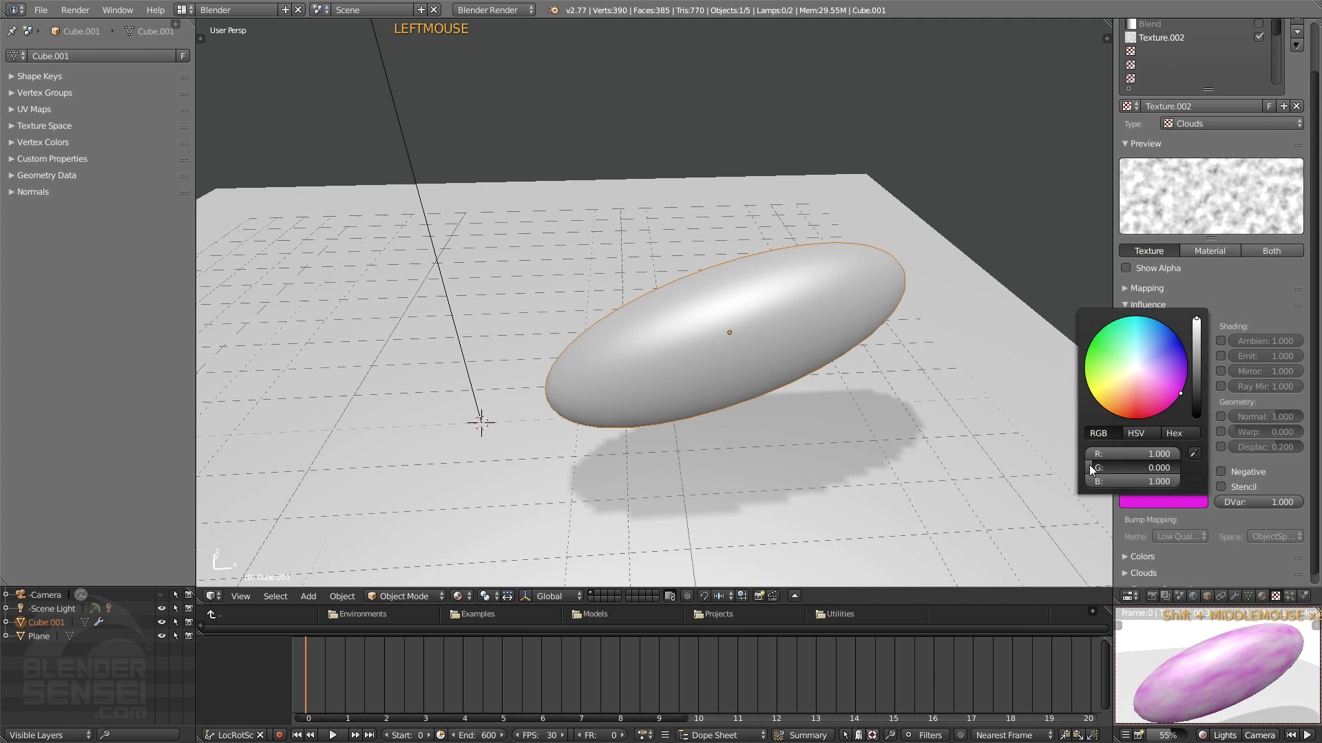
left_click_drag(1091, 470, 1167, 483)
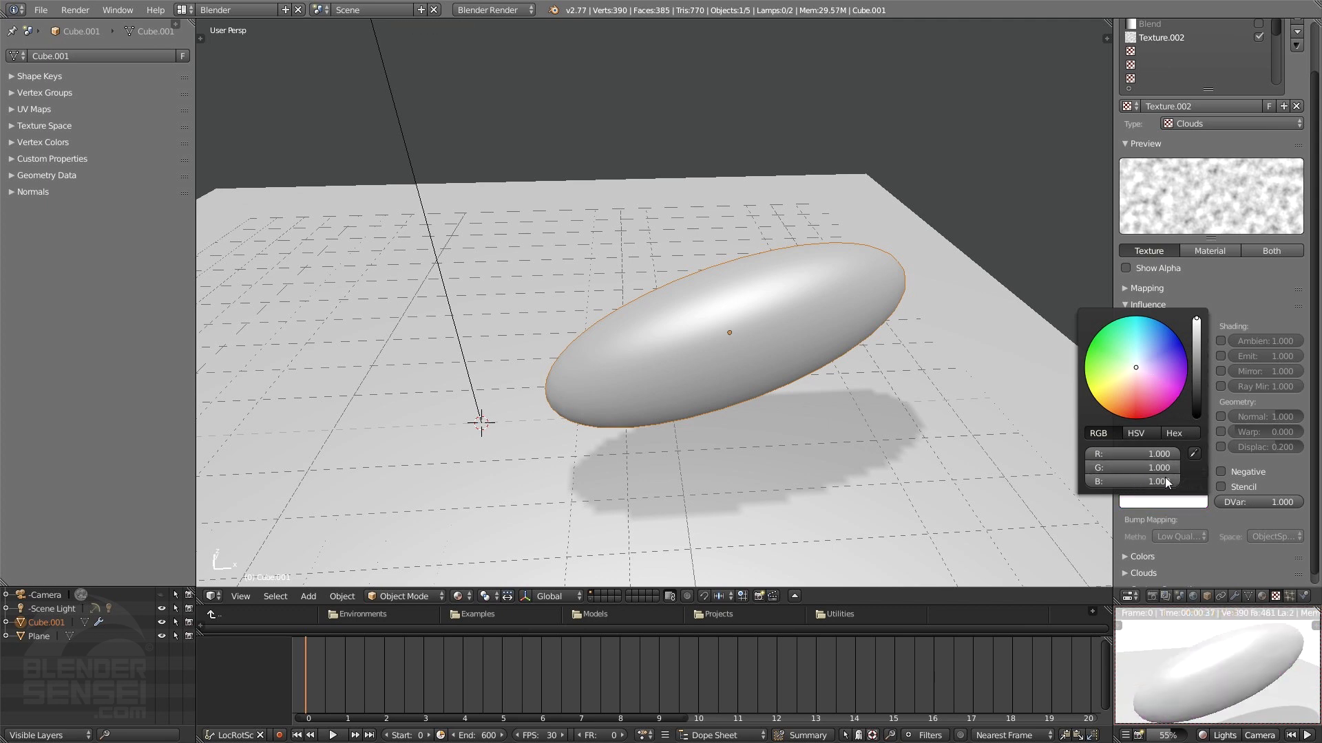
left_click_drag(1198, 355, 1197, 370)
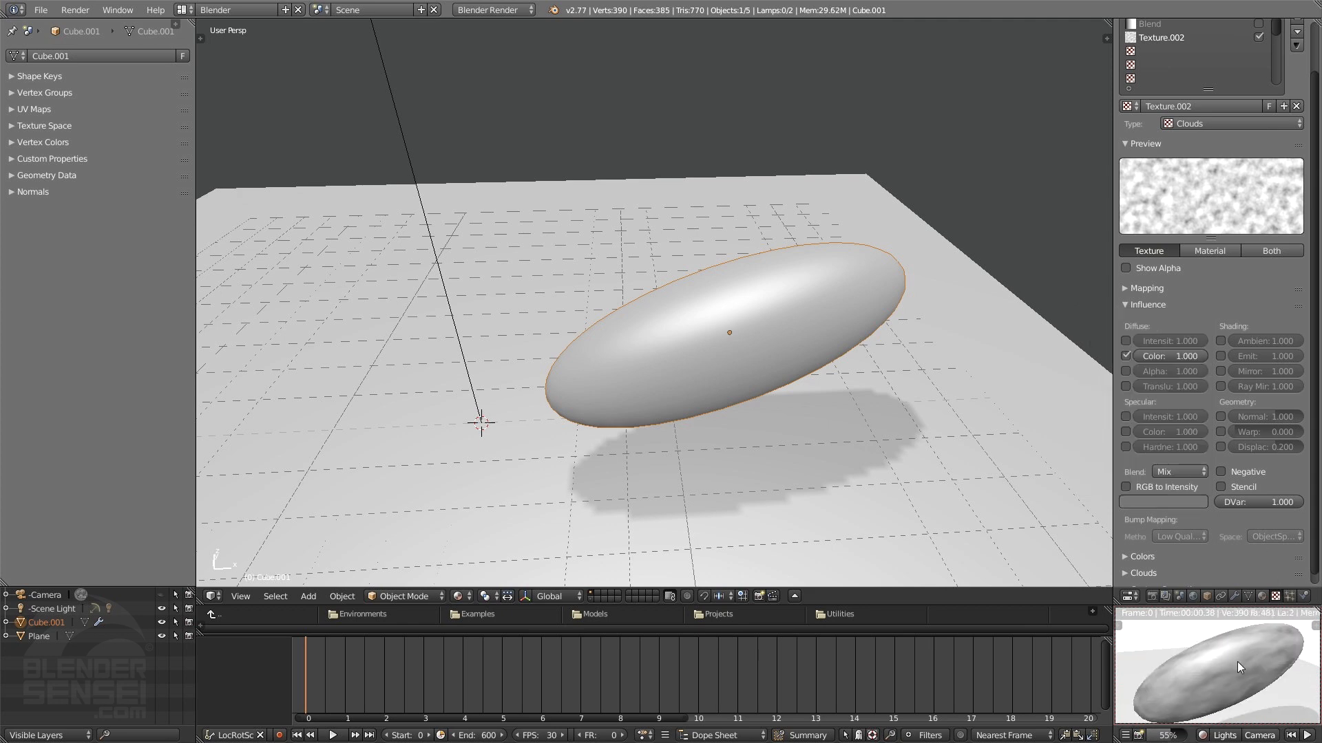
Step: Set the Clouds texture's blend type to Color and enable the Blend texture in the material's texture list
left_click(1194, 471)
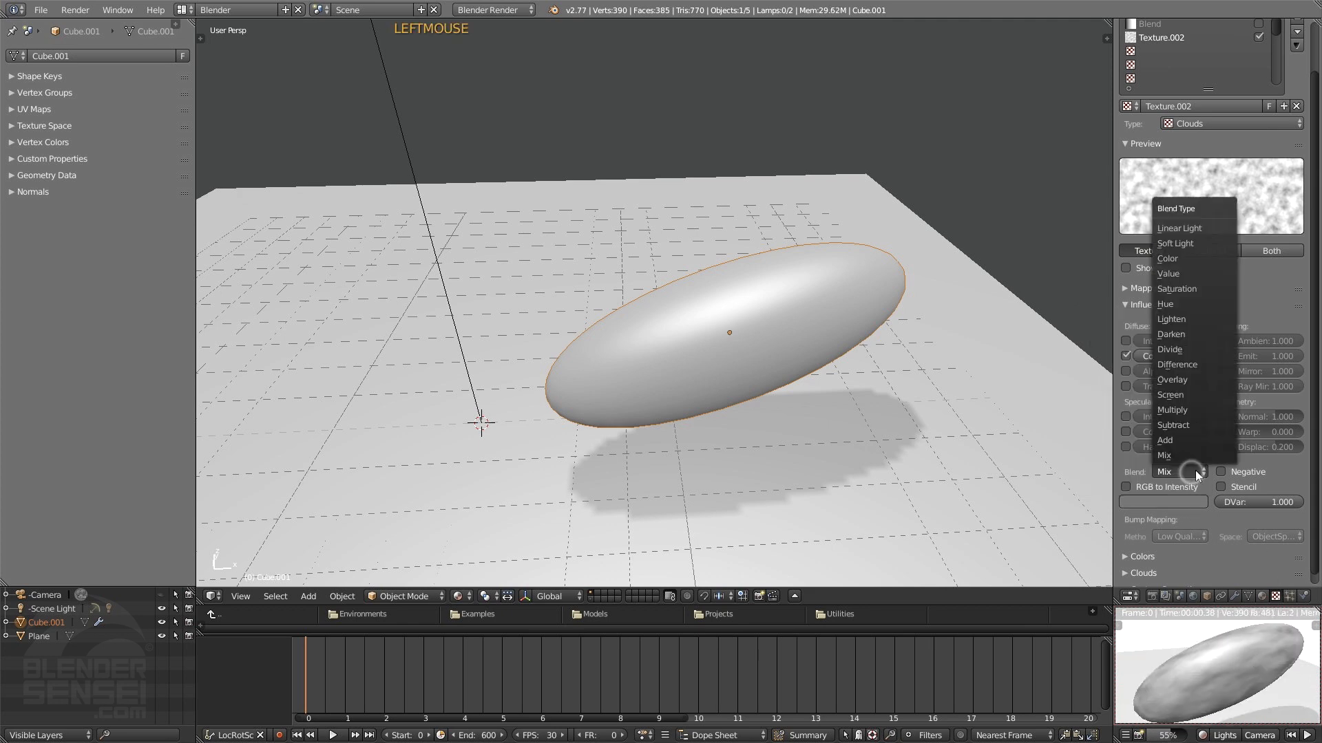
left_click(1185, 405)
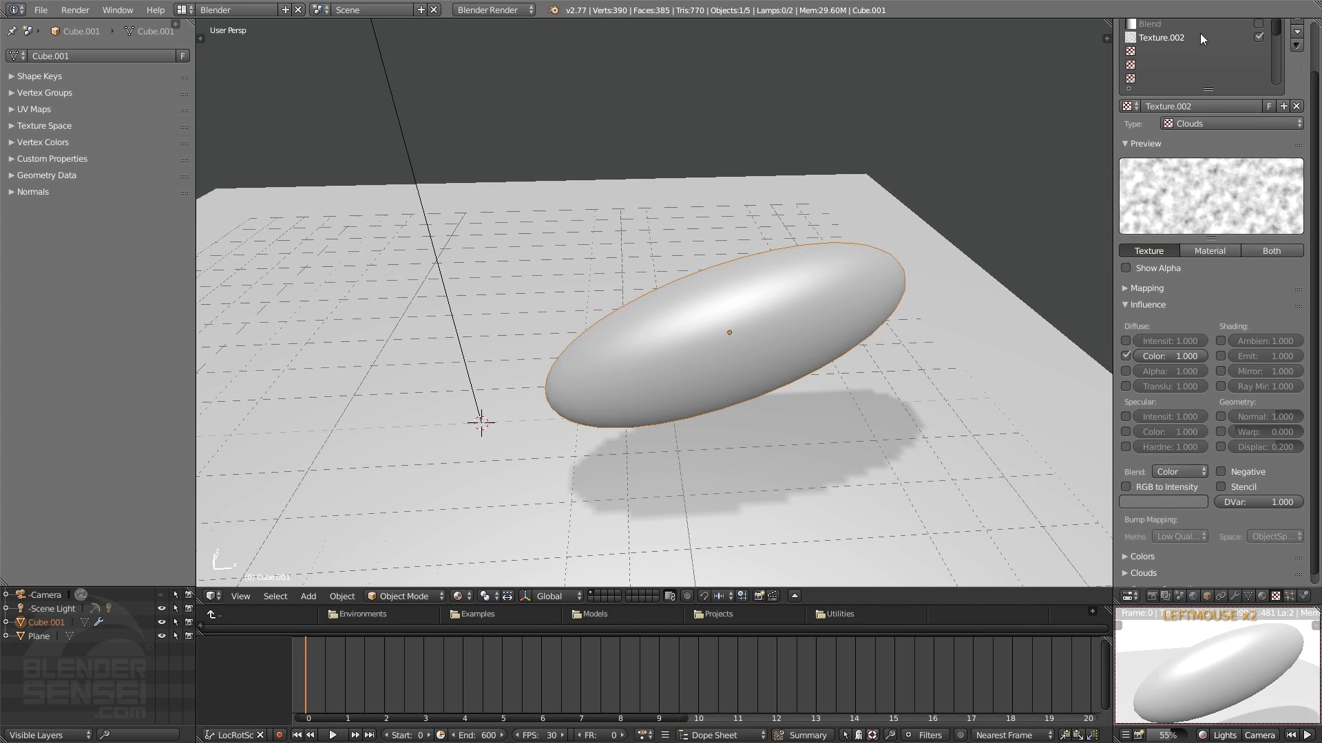
scroll(1200, 33, "up", 1)
mouse_move(1315, 75)
left_mouse_down()
mouse_move(1317, 35)
mouse_move(1320, 83)
left_mouse_up()
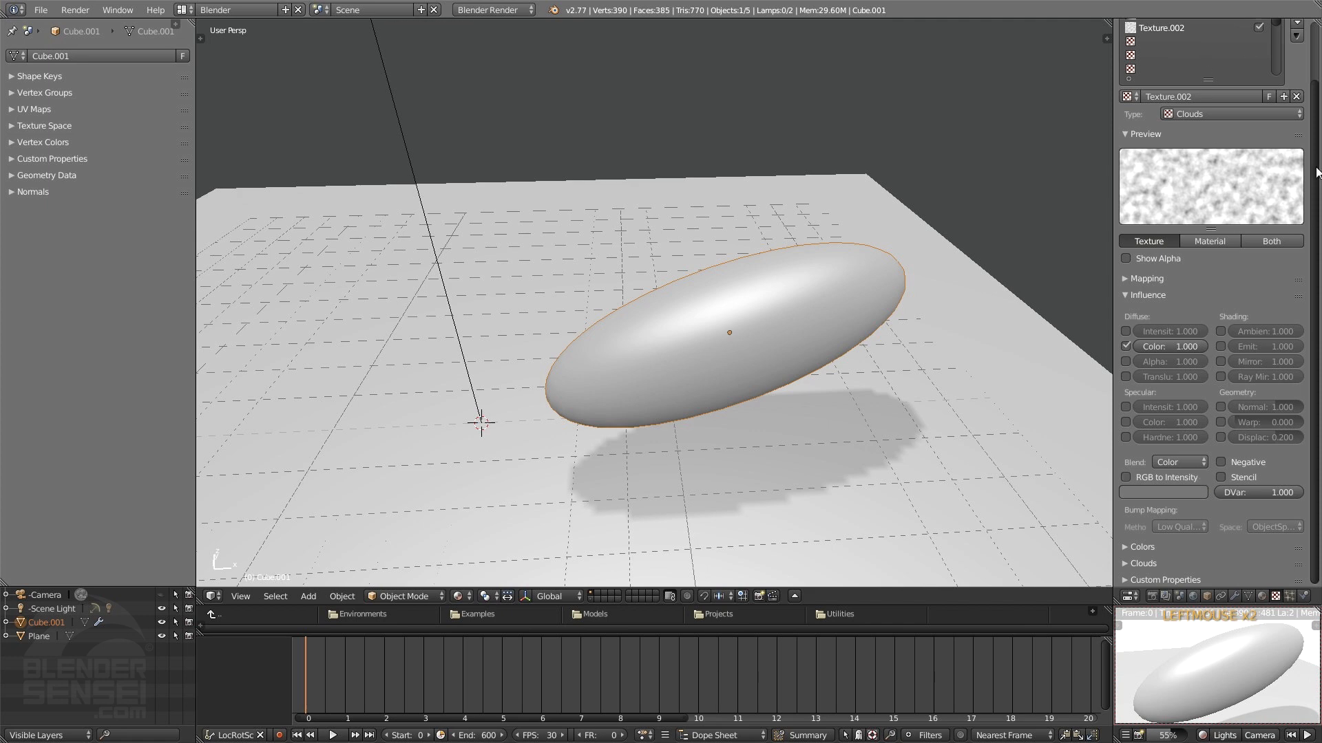
left_click_drag(1316, 172, 1316, 123)
left_click(1259, 70)
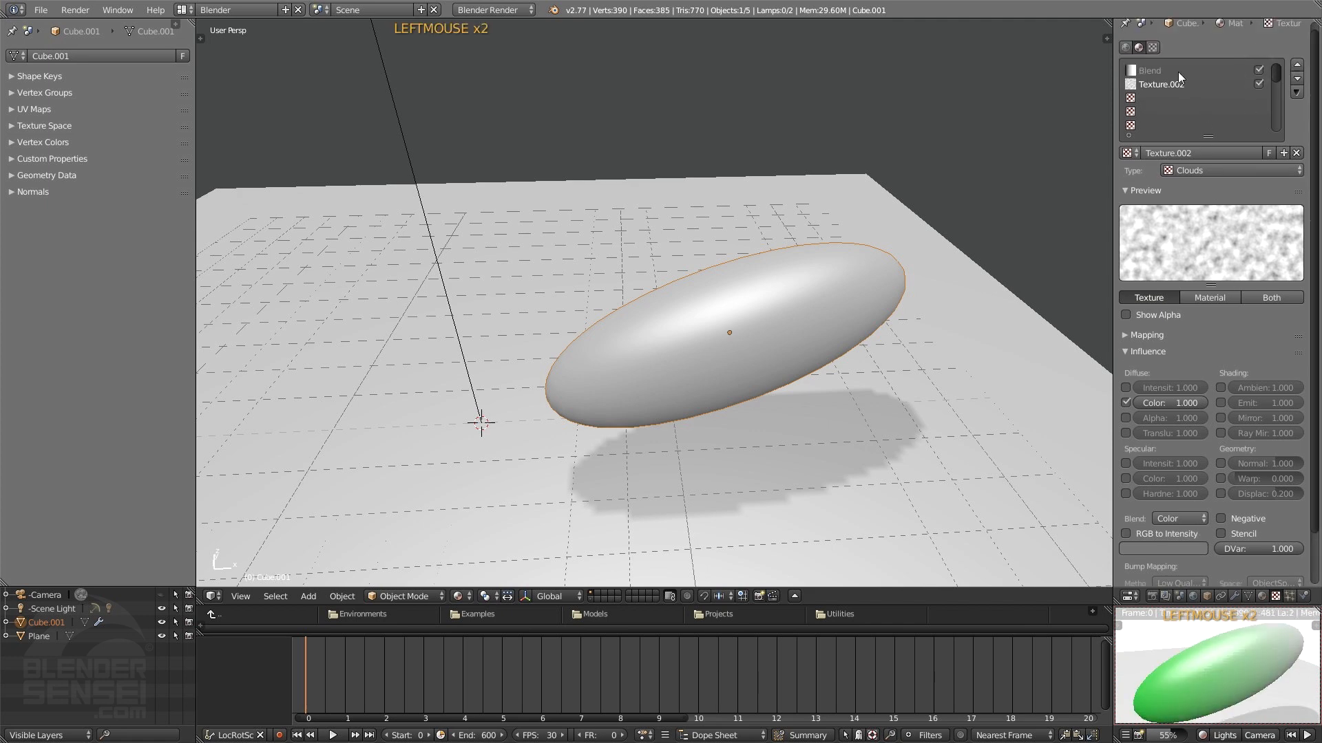
Step: Rename Texture.002 as Clouds
mouse_move(1316, 274)
left_mouse_down()
mouse_move(1321, 312)
mouse_move(1316, 265)
left_mouse_up()
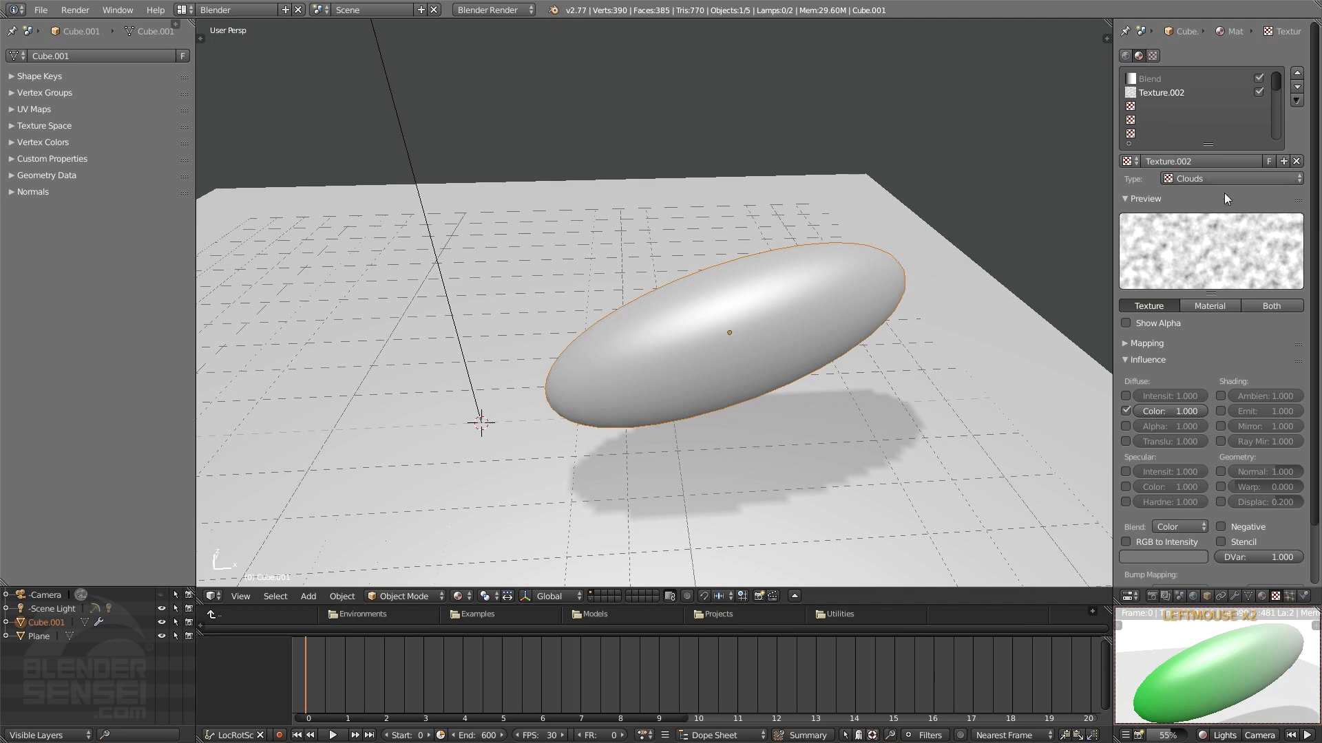
left_click(1157, 78)
double_click(1178, 163)
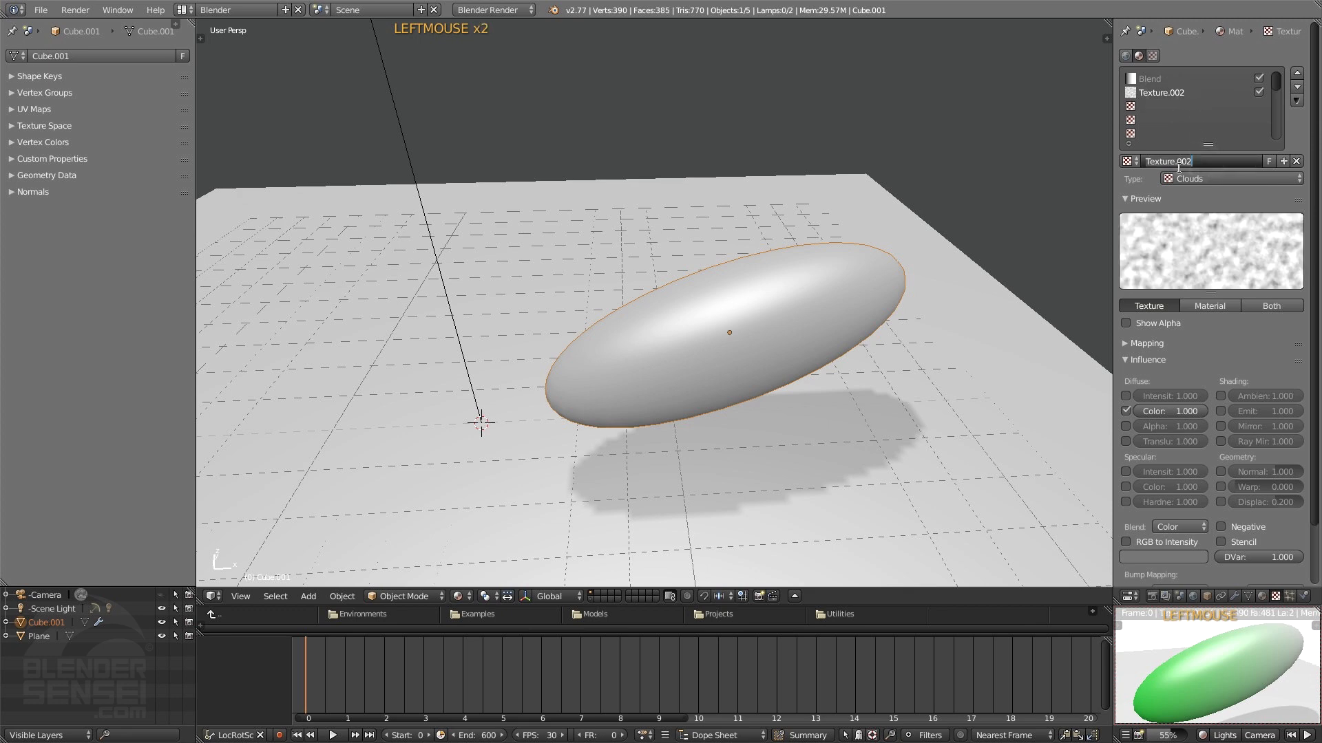
type("Clouds")
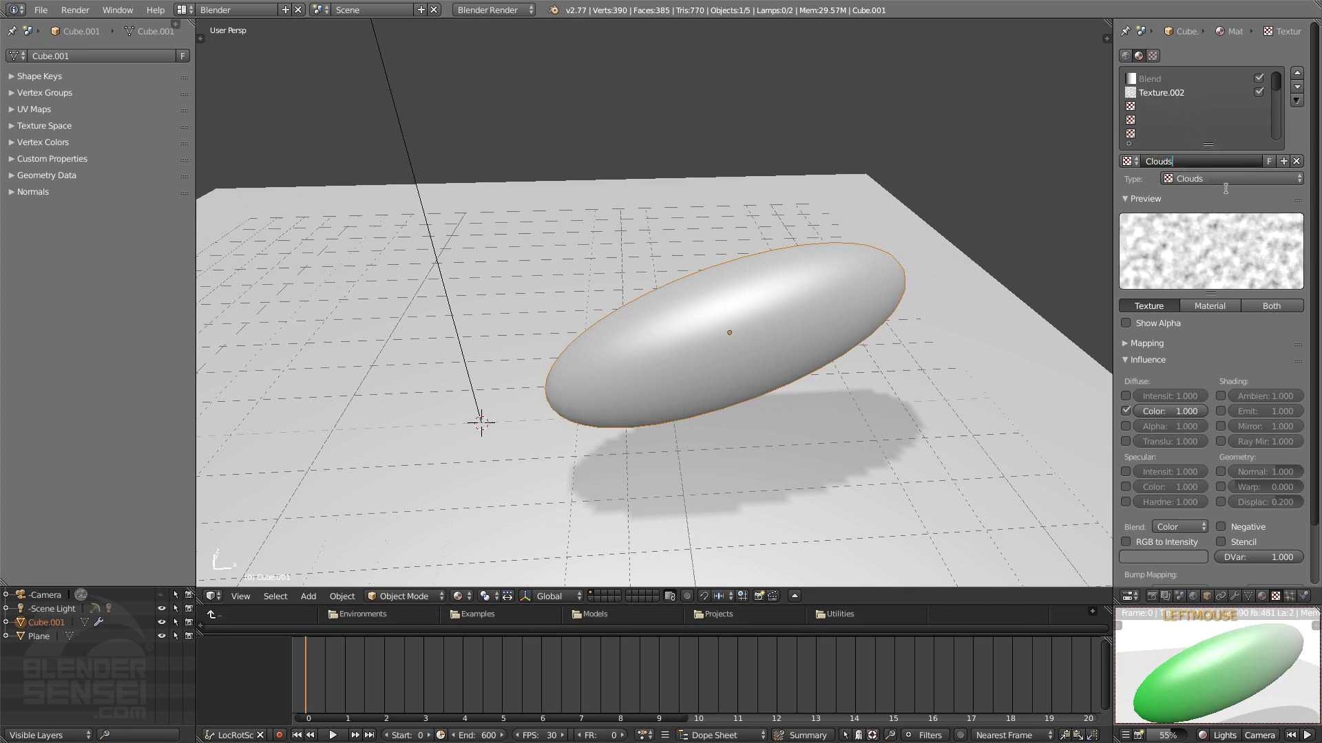
key("Return")
Step: Set the Clouds texture's blend type to Multiply and inspect the ellipsoid in the render preview
left_click_drag(1315, 211, 1300, 307)
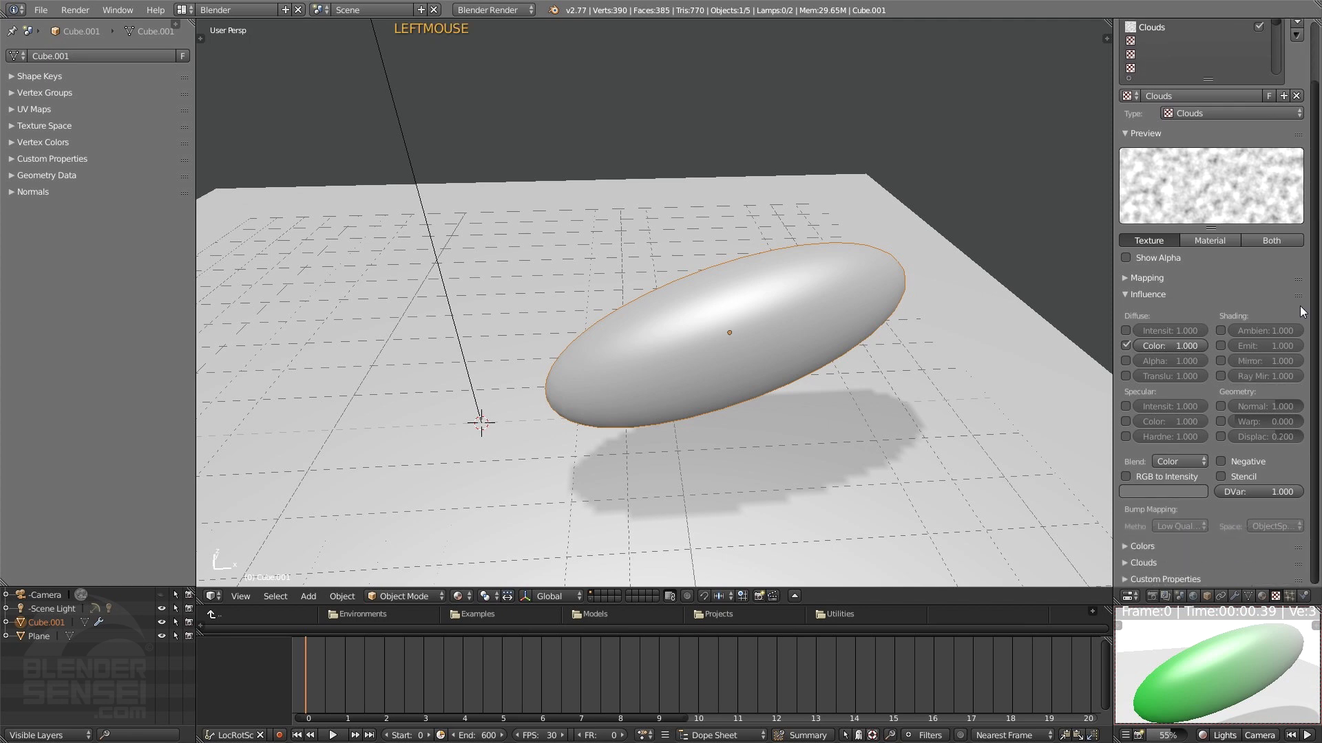
left_click(1182, 463)
left_click_drag(1315, 190, 1311, 113)
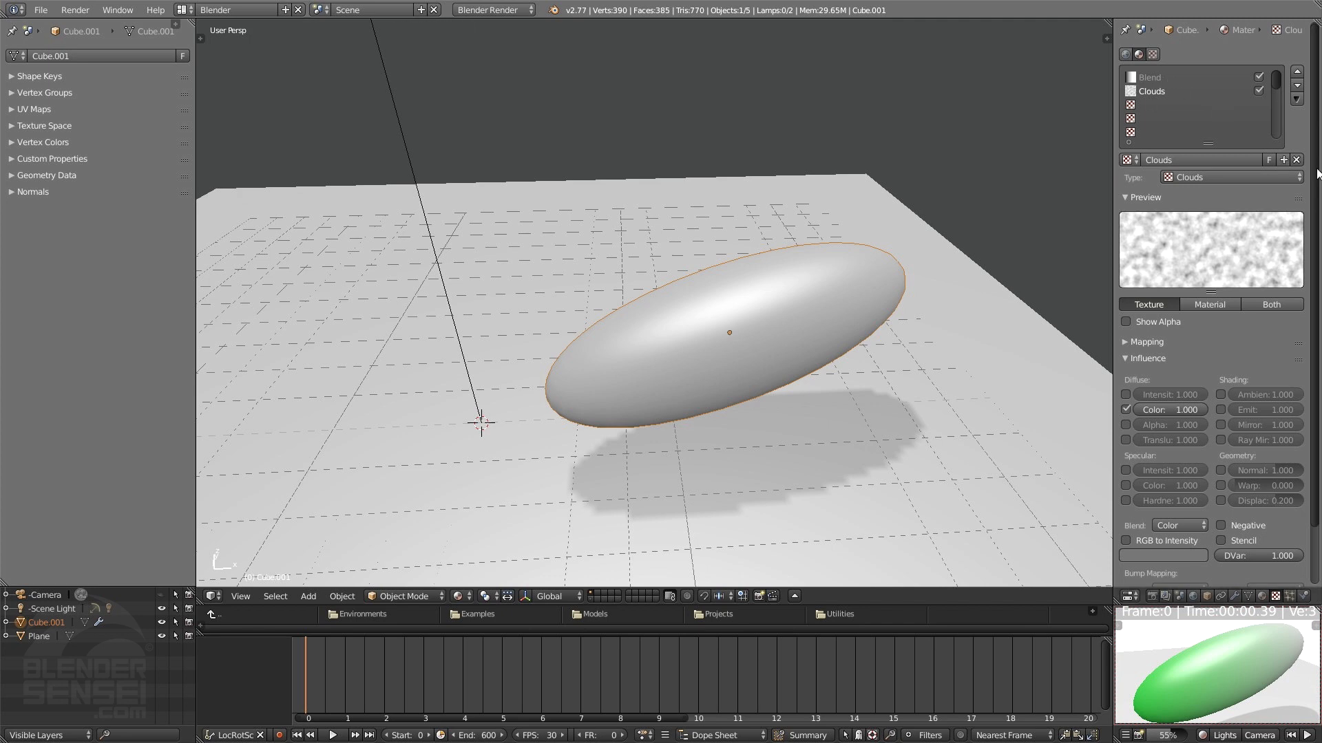
left_click_drag(1318, 173, 1316, 227)
left_click(1187, 465)
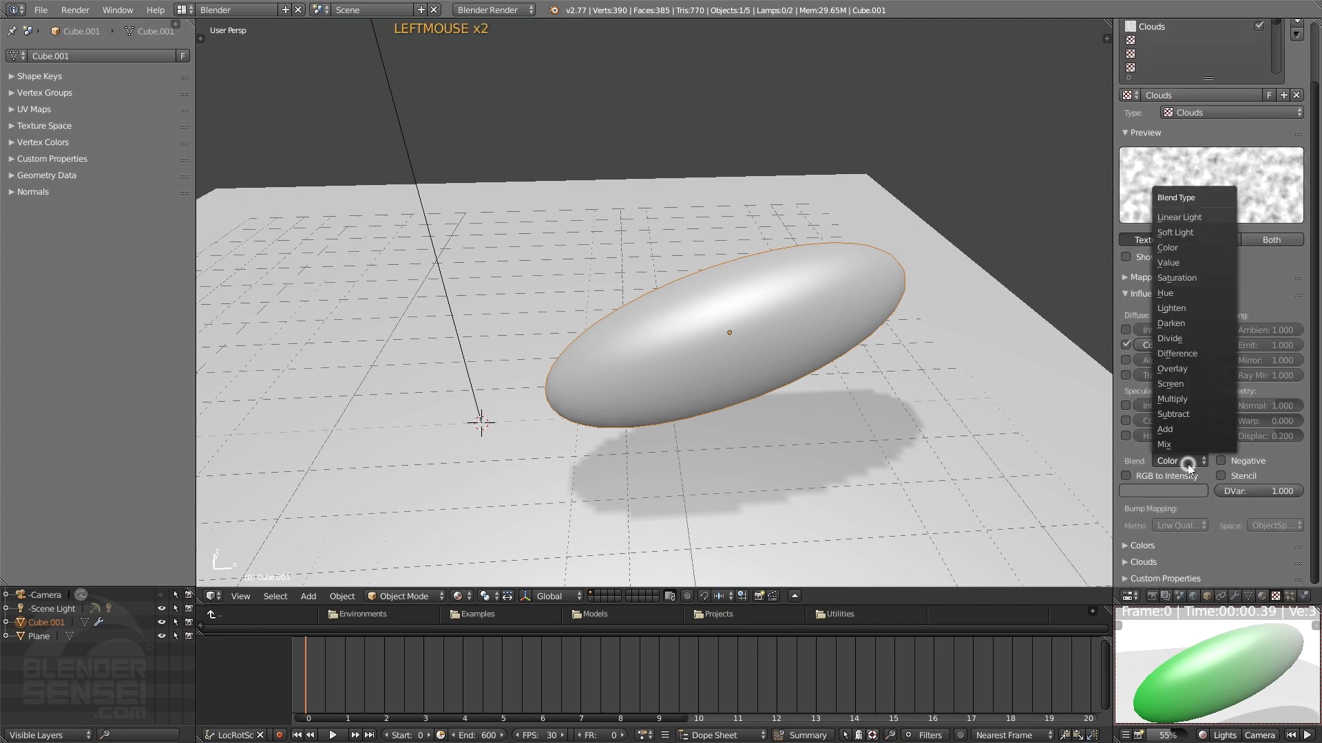
left_click(1185, 399)
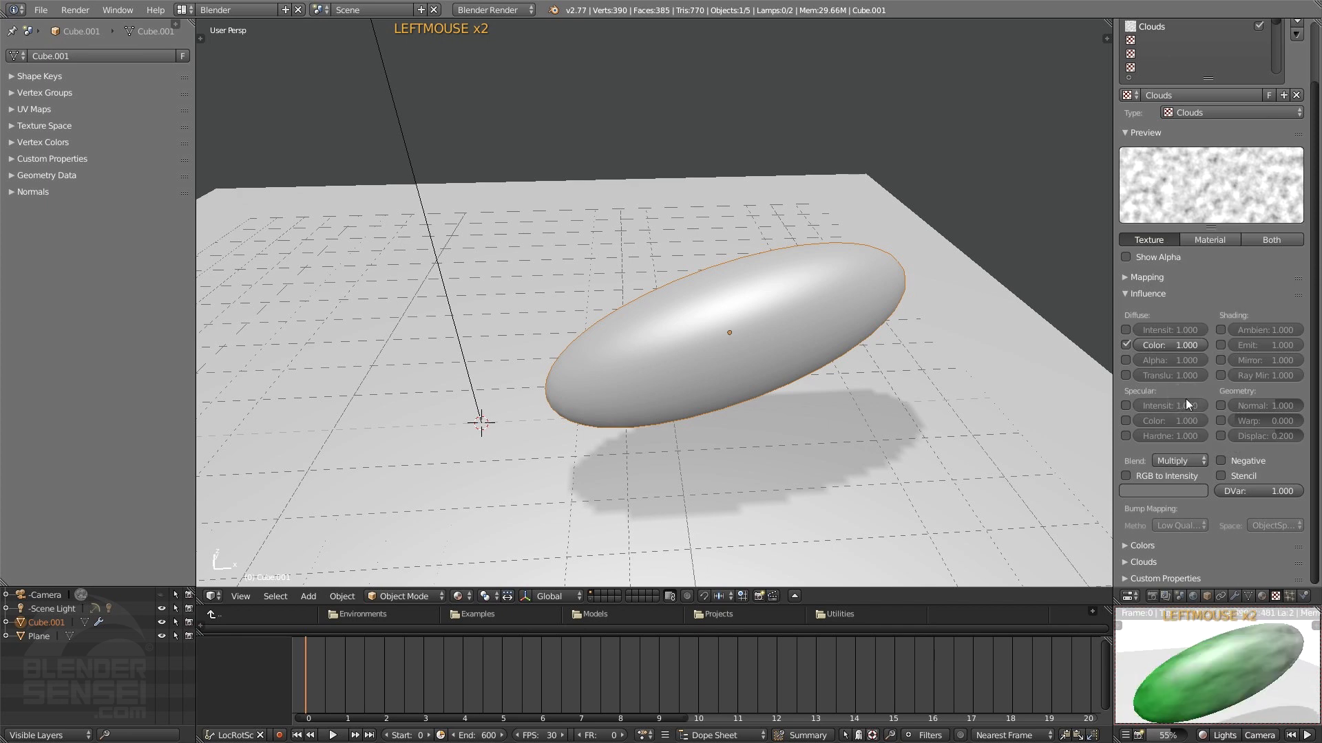
middle_click_drag(1258, 669, 1308, 647)
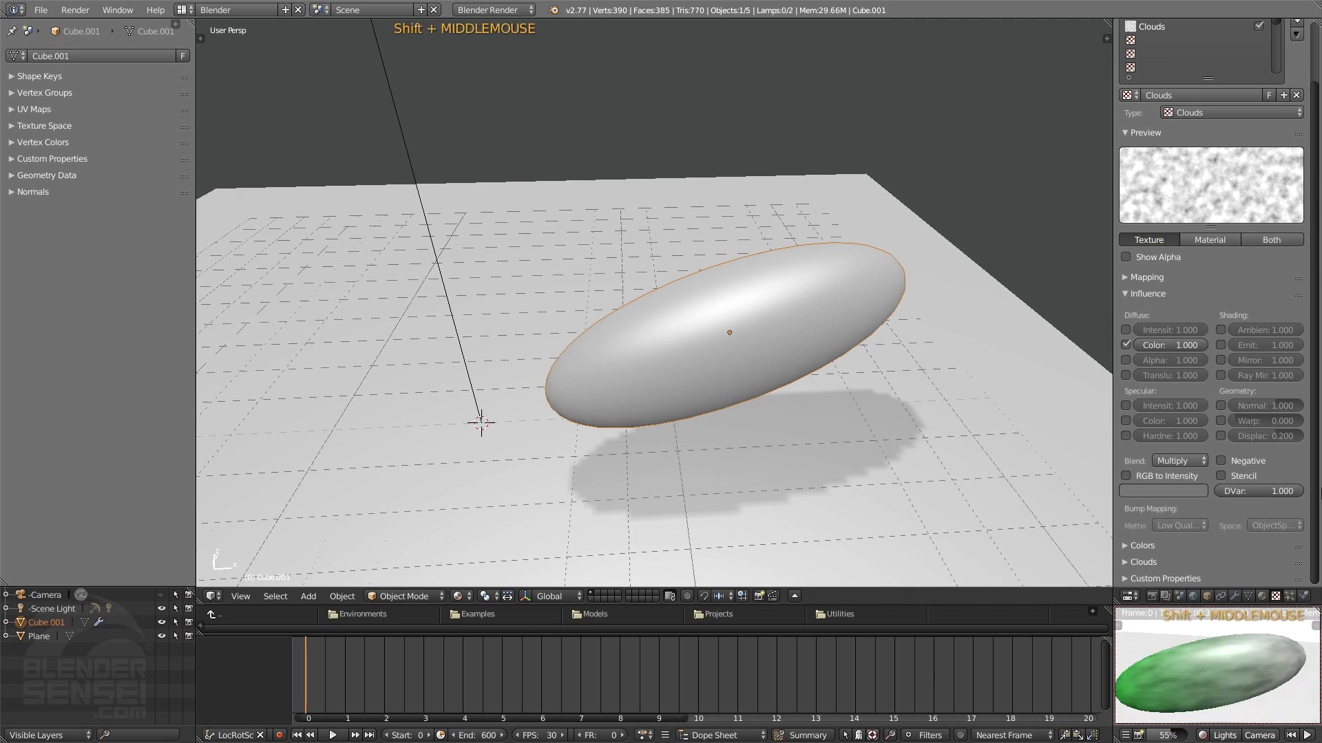
Step: Try the Overlay blend type on the Clouds texture, switch it to Value and inspect the ellipsoid in the render preview
mouse_move(1314, 238)
left_mouse_down()
mouse_move(1312, 148)
mouse_move(1314, 248)
left_mouse_up()
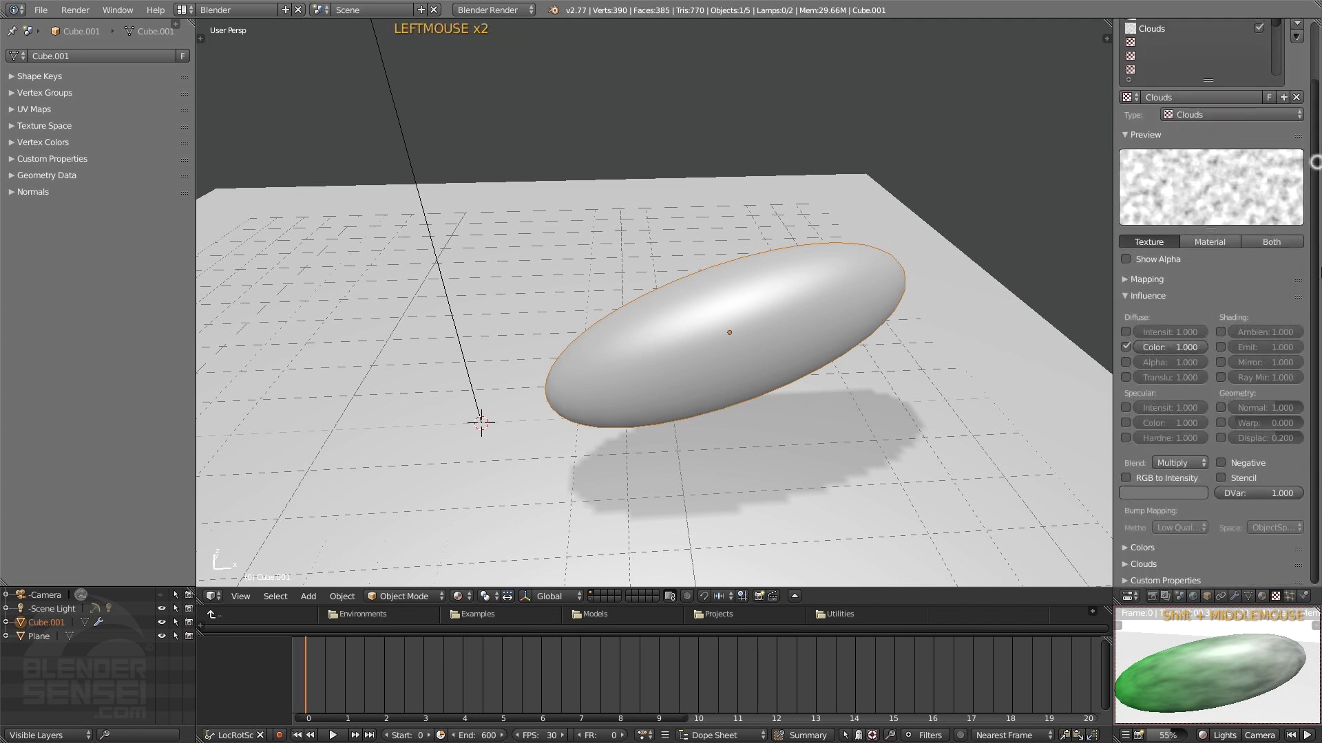
left_click(1184, 462)
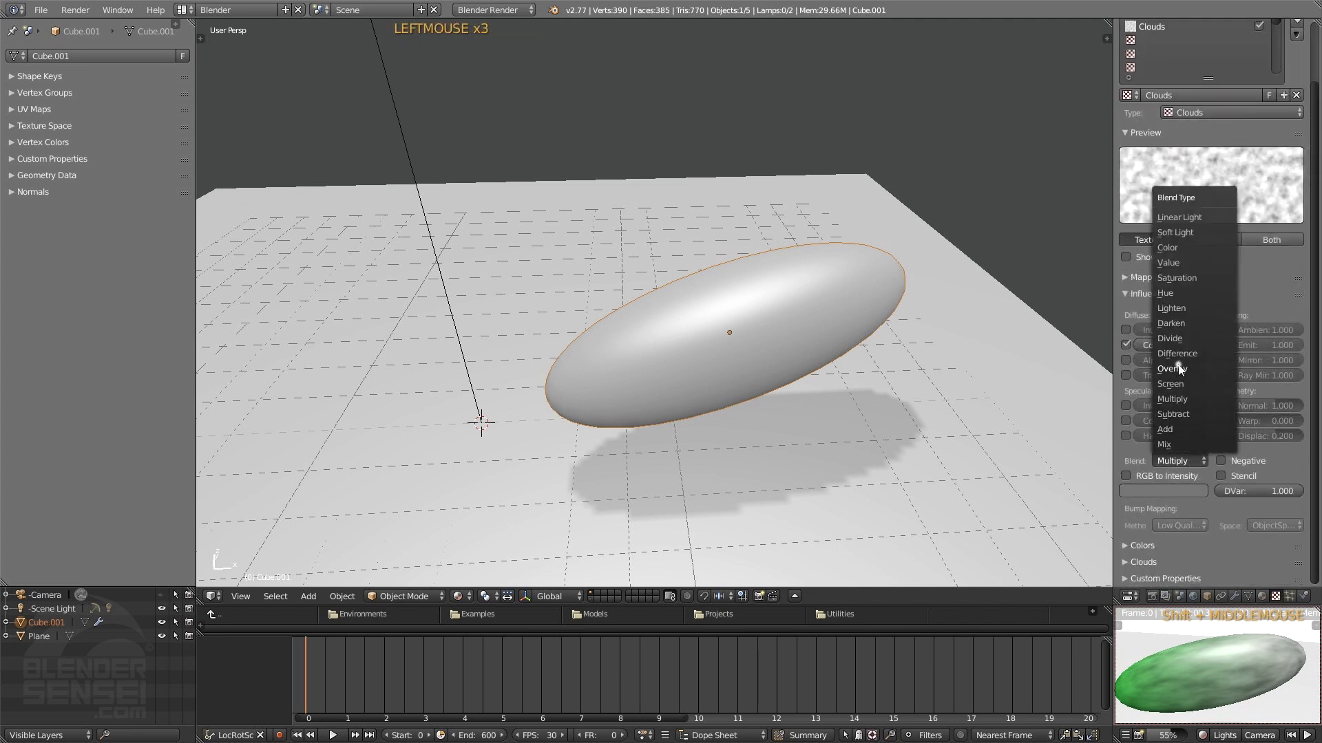
left_click(1179, 369)
left_click(1192, 461)
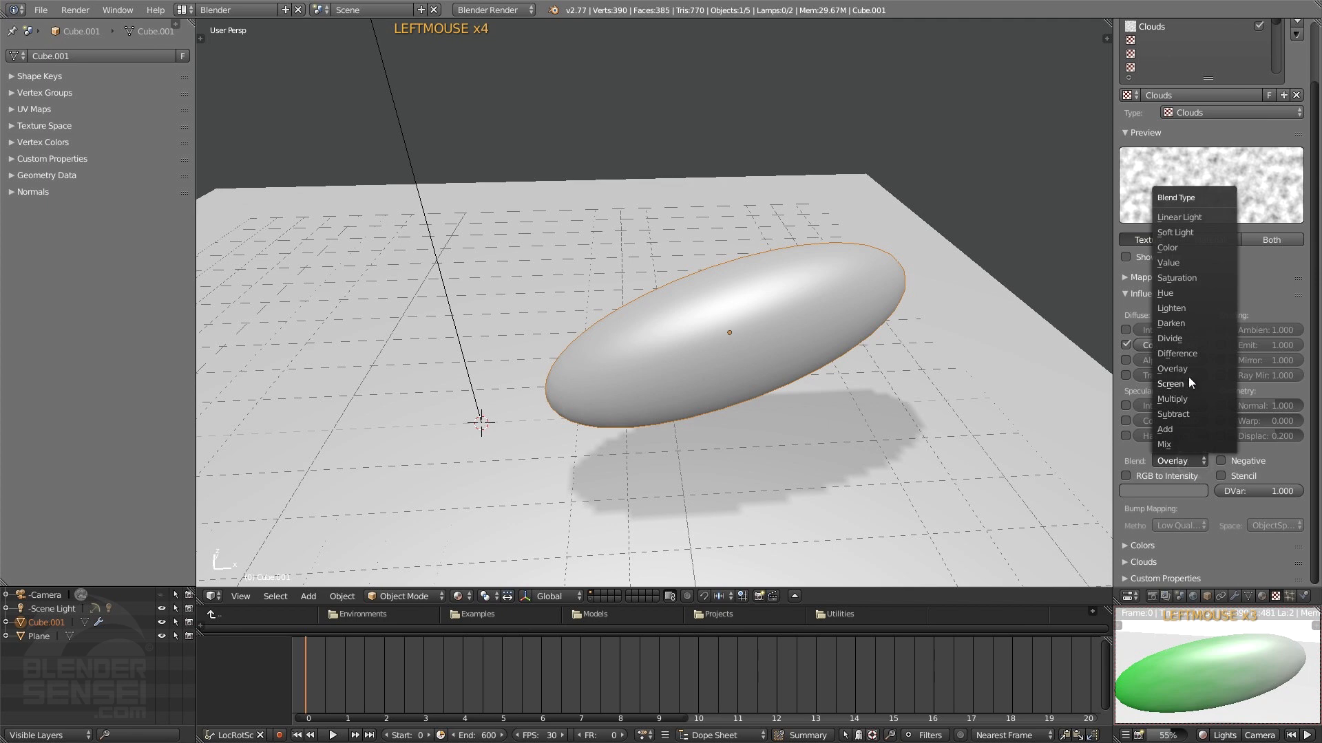
left_click(1188, 263)
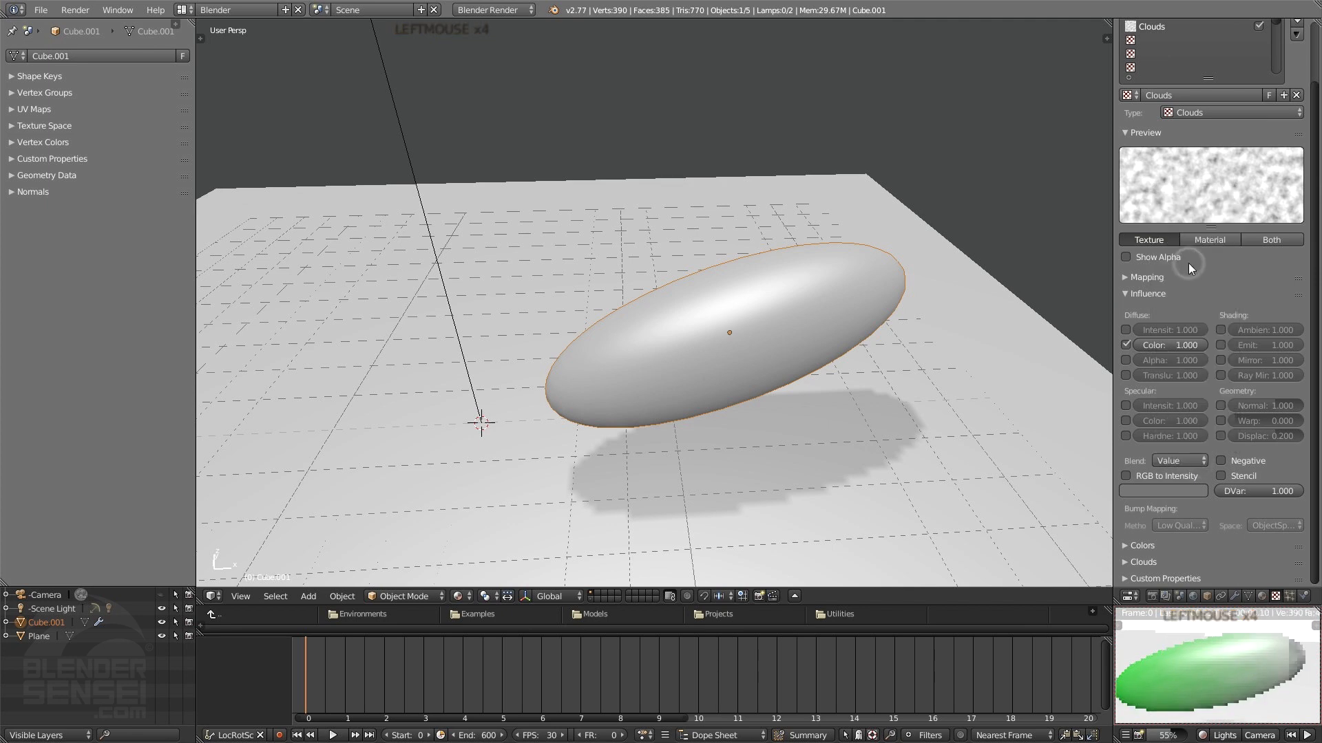
middle_click_drag(1232, 640, 1249, 650)
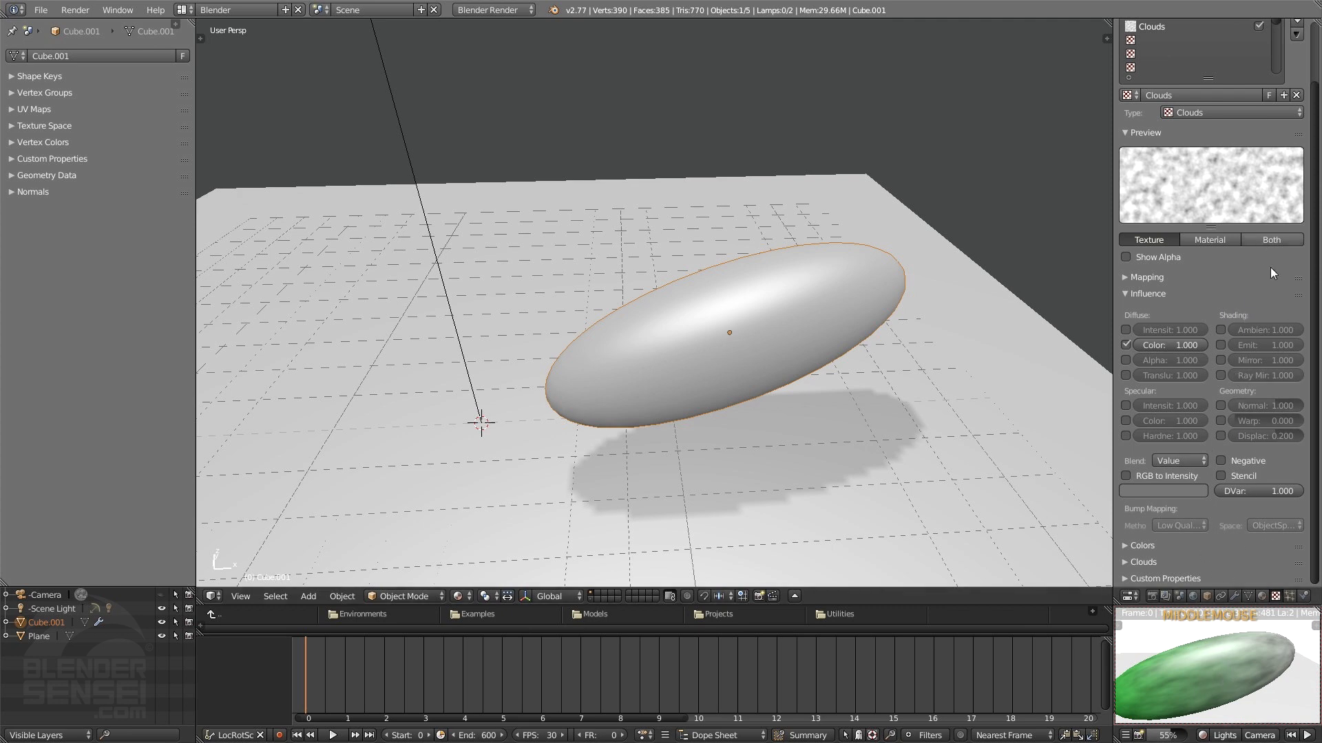
Step: Enable the Clouds texture's influence on the geometry Normal and inspect the ellipsoid's surface in the render preview
left_click(1222, 407)
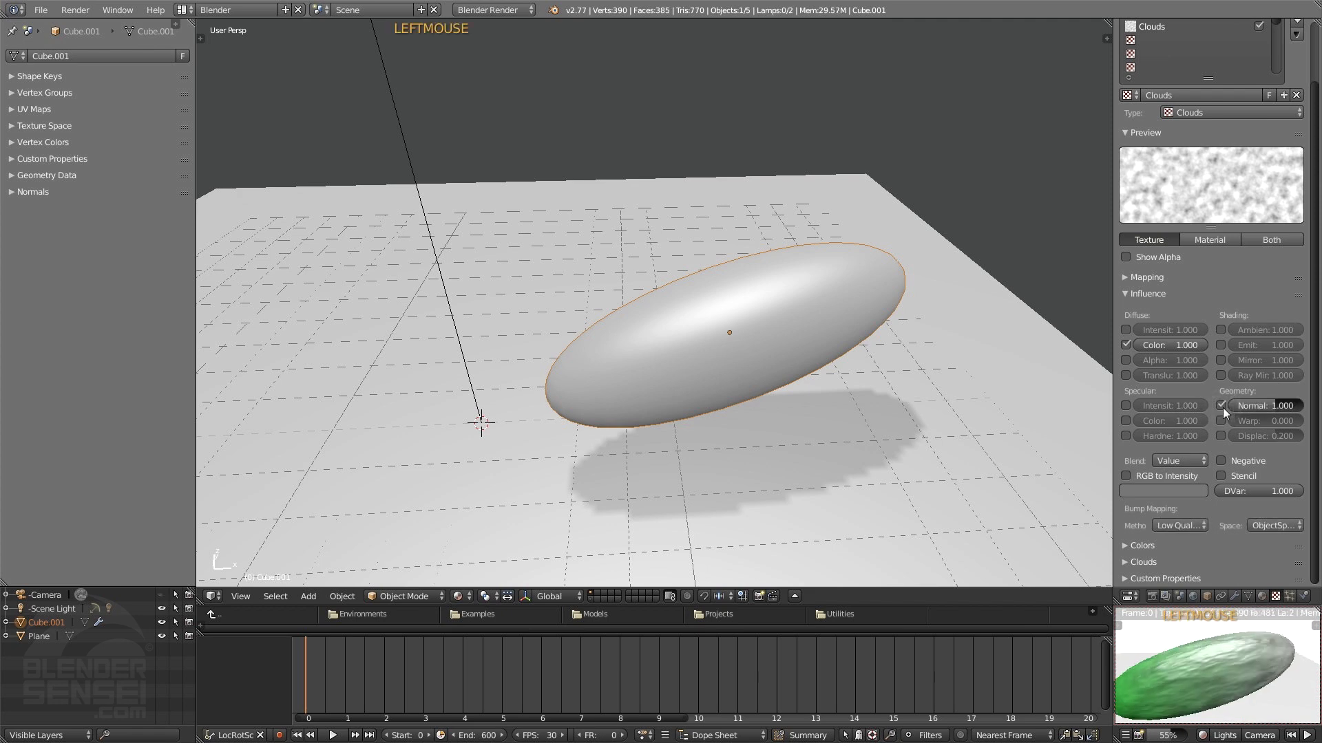
left_click_drag(1314, 395, 1312, 335)
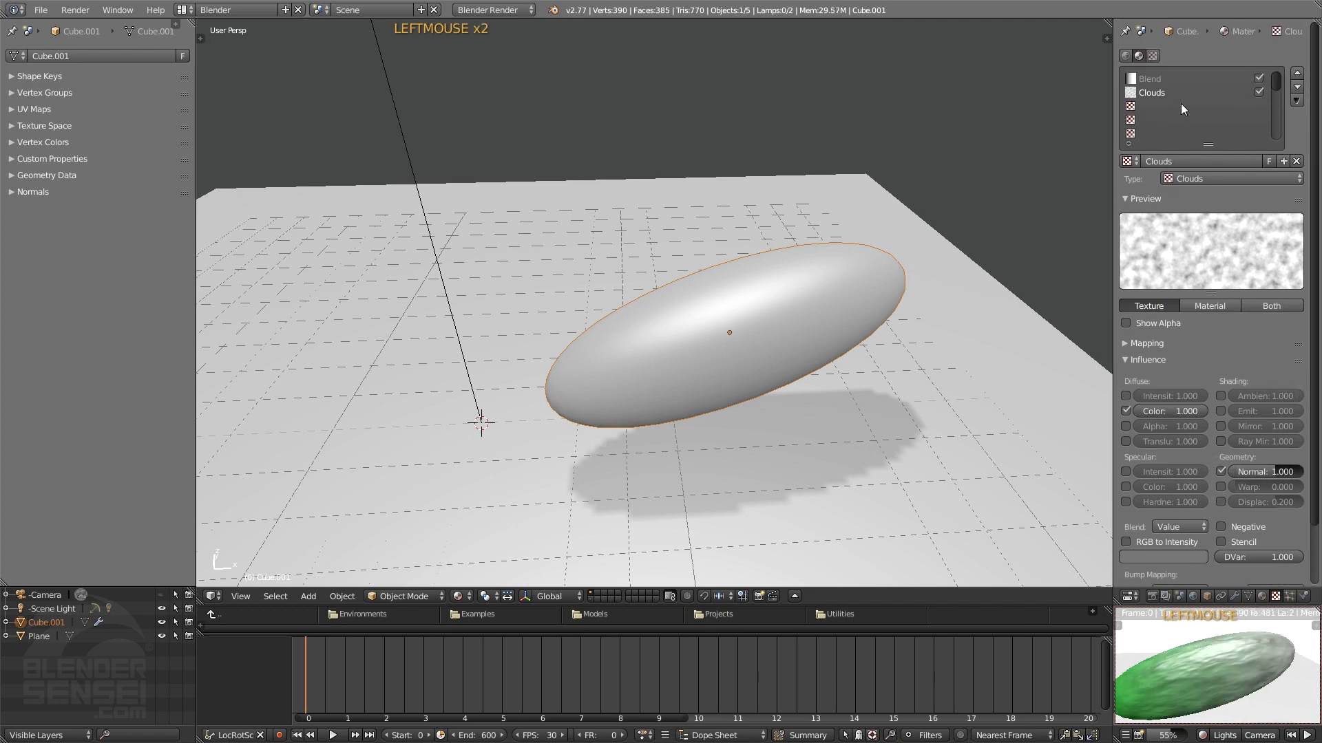
left_click_drag(1314, 210, 1313, 273)
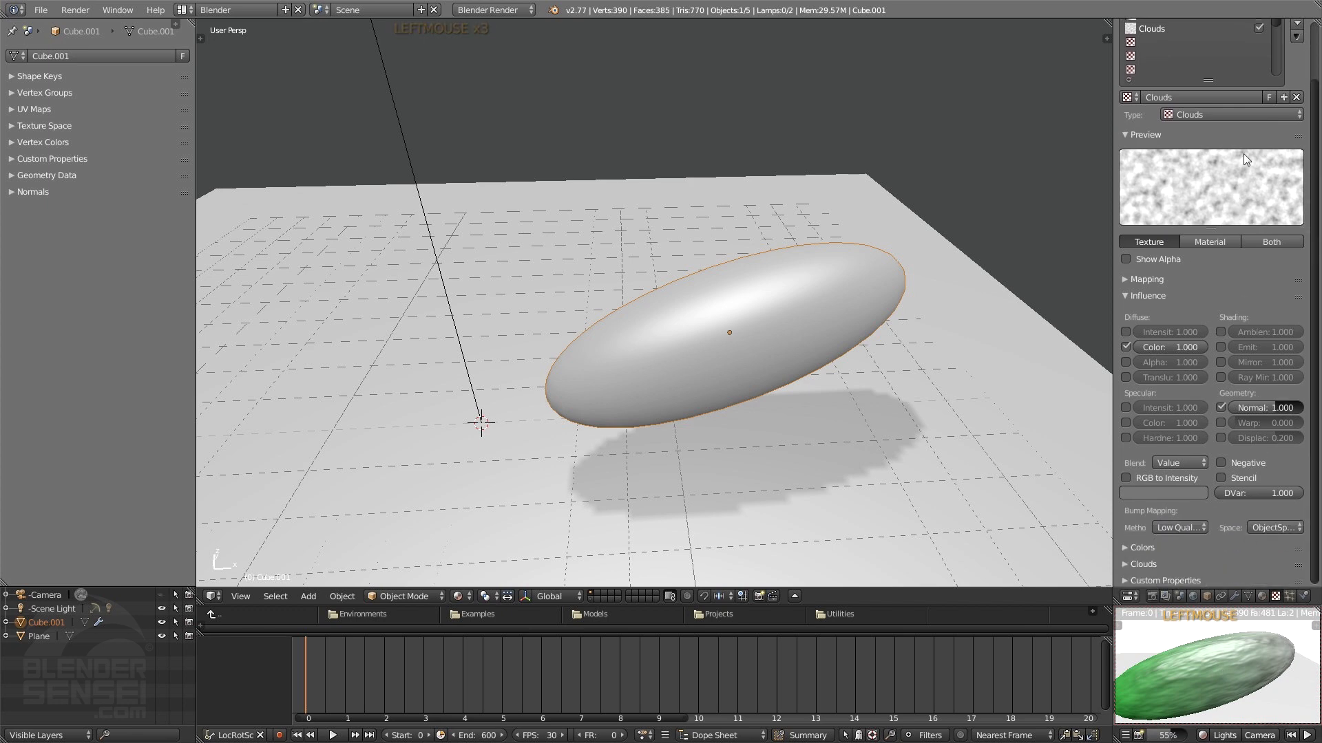
middle_click_drag(1245, 655, 1250, 664, "shift")
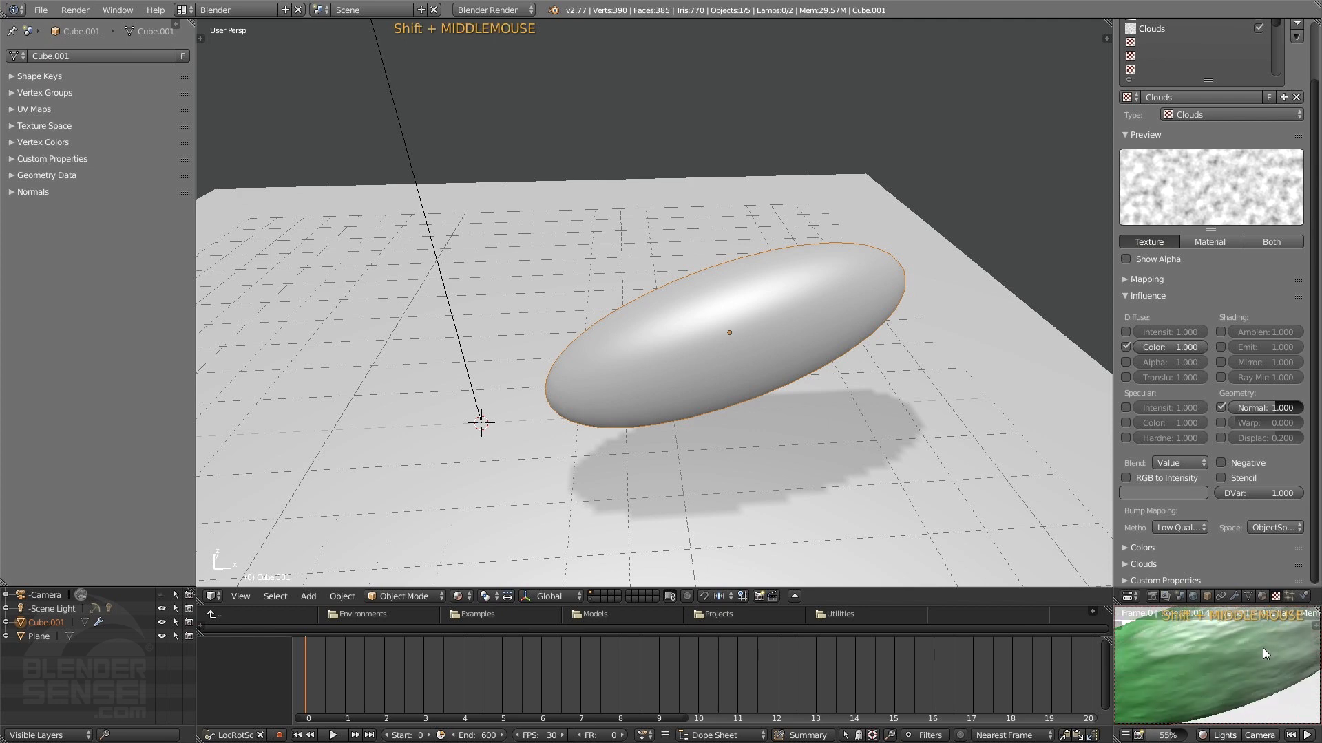
scroll(1262, 647, "down", 2)
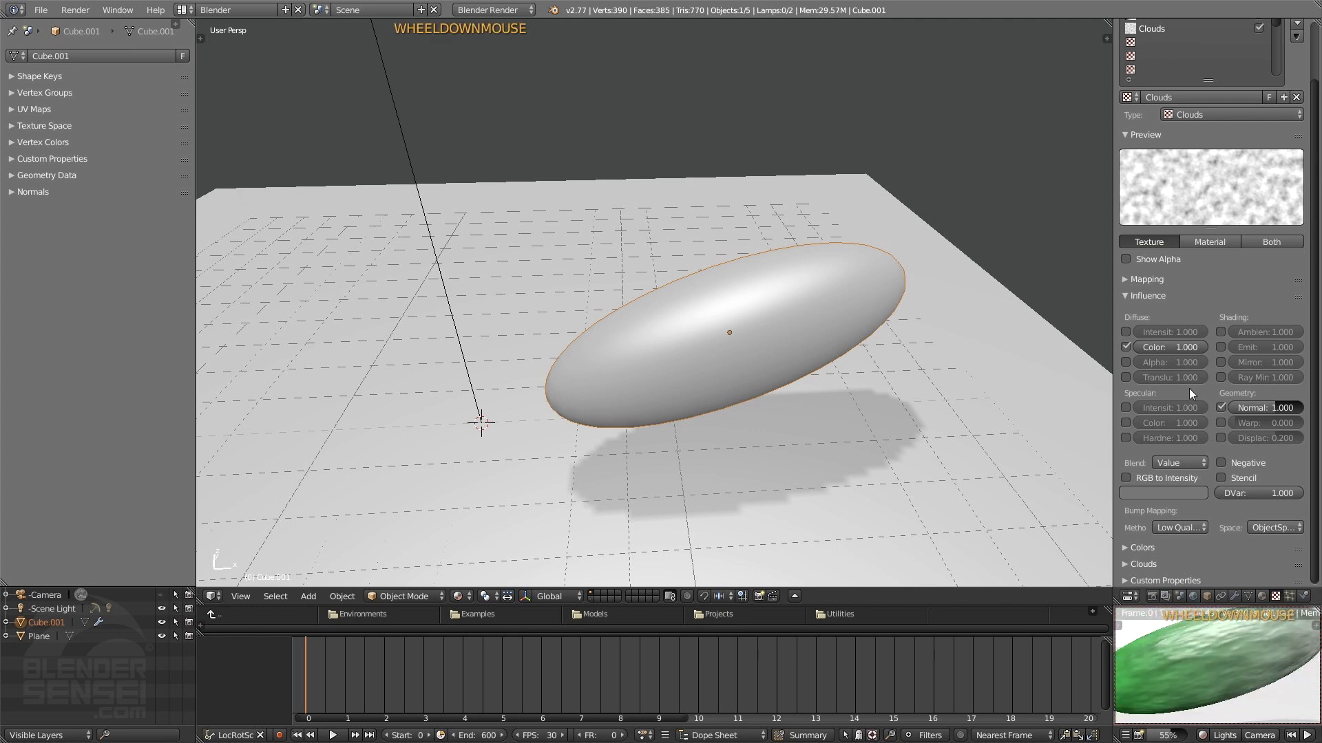
Step: Raise the Clouds texture's Normal influence to 4.267 and inspect the ellipsoid in the render preview
left_click_drag(1265, 408, 1297, 407)
middle_click_drag(1225, 657, 1255, 673)
scroll(1255, 672, "down", 2)
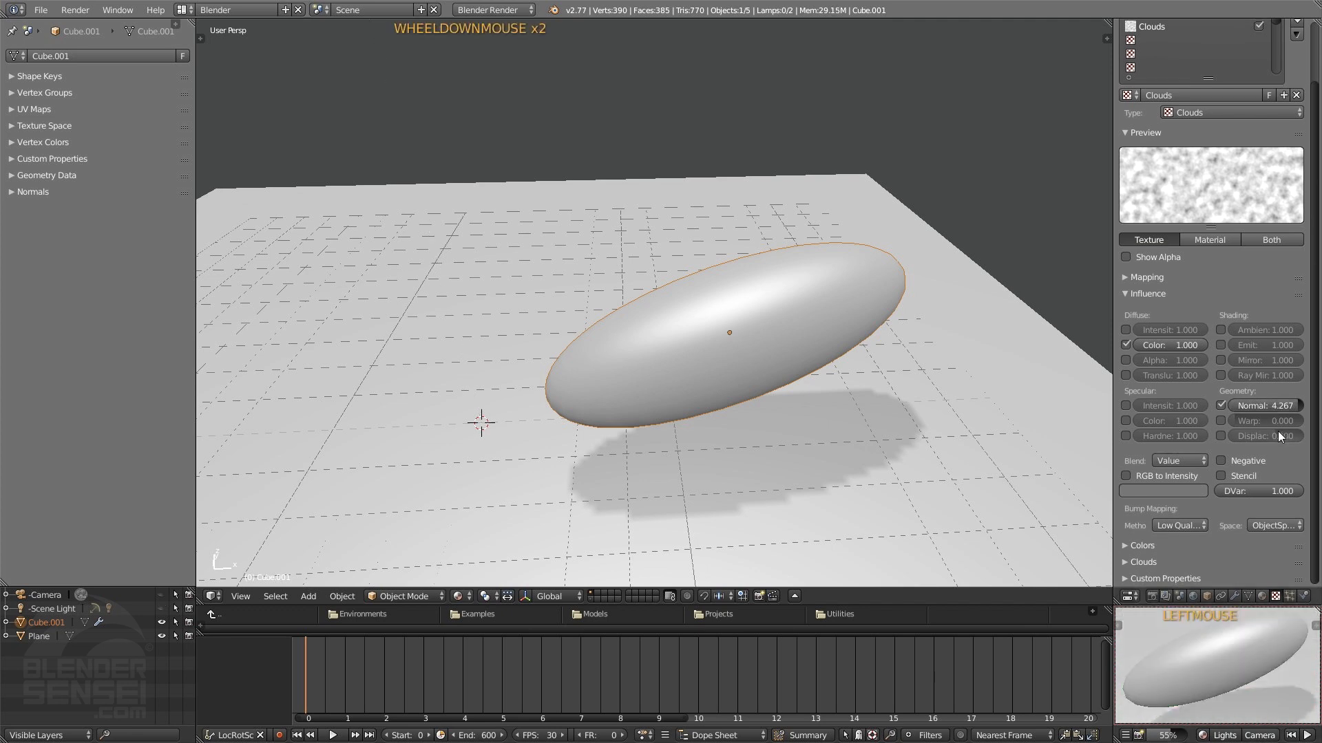
Step: Switch the Clouds texture's noise to Hard and inspect the ellipsoid in the render preview
left_click(1128, 293)
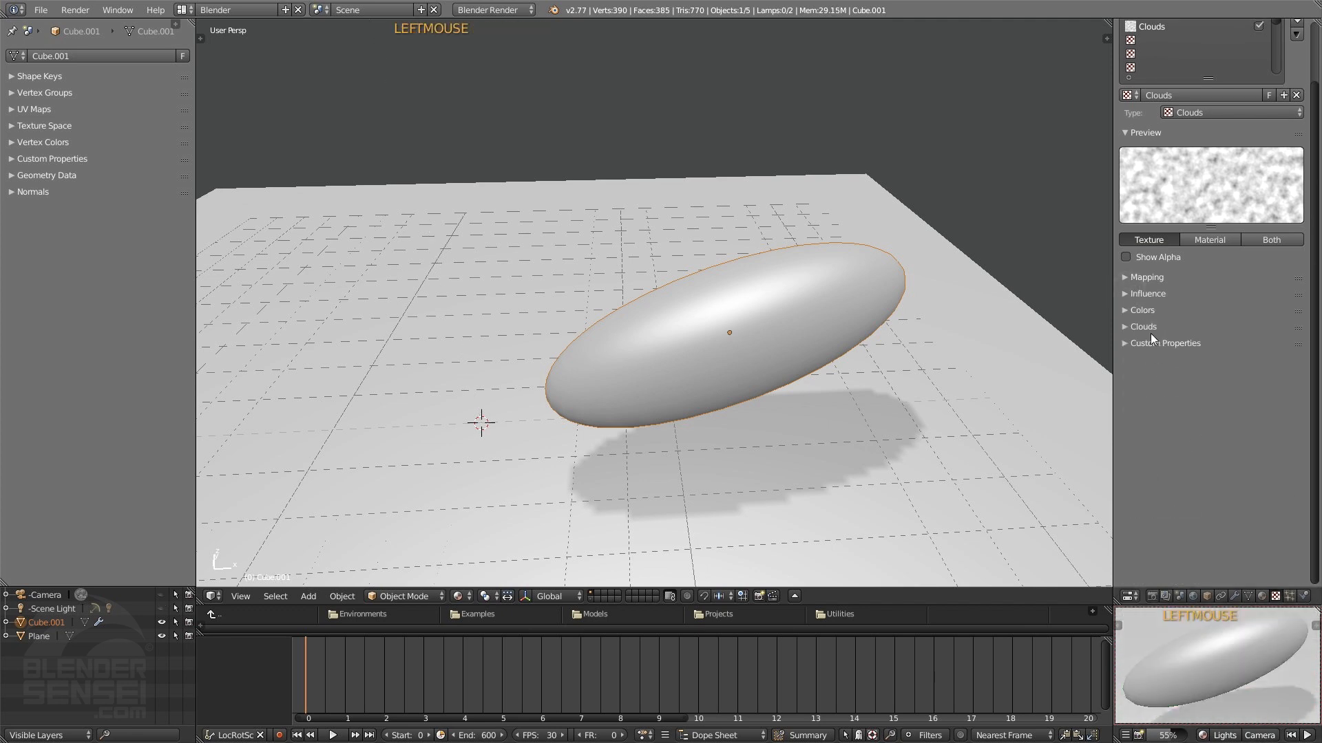
scroll(1170, 385, "up", 3)
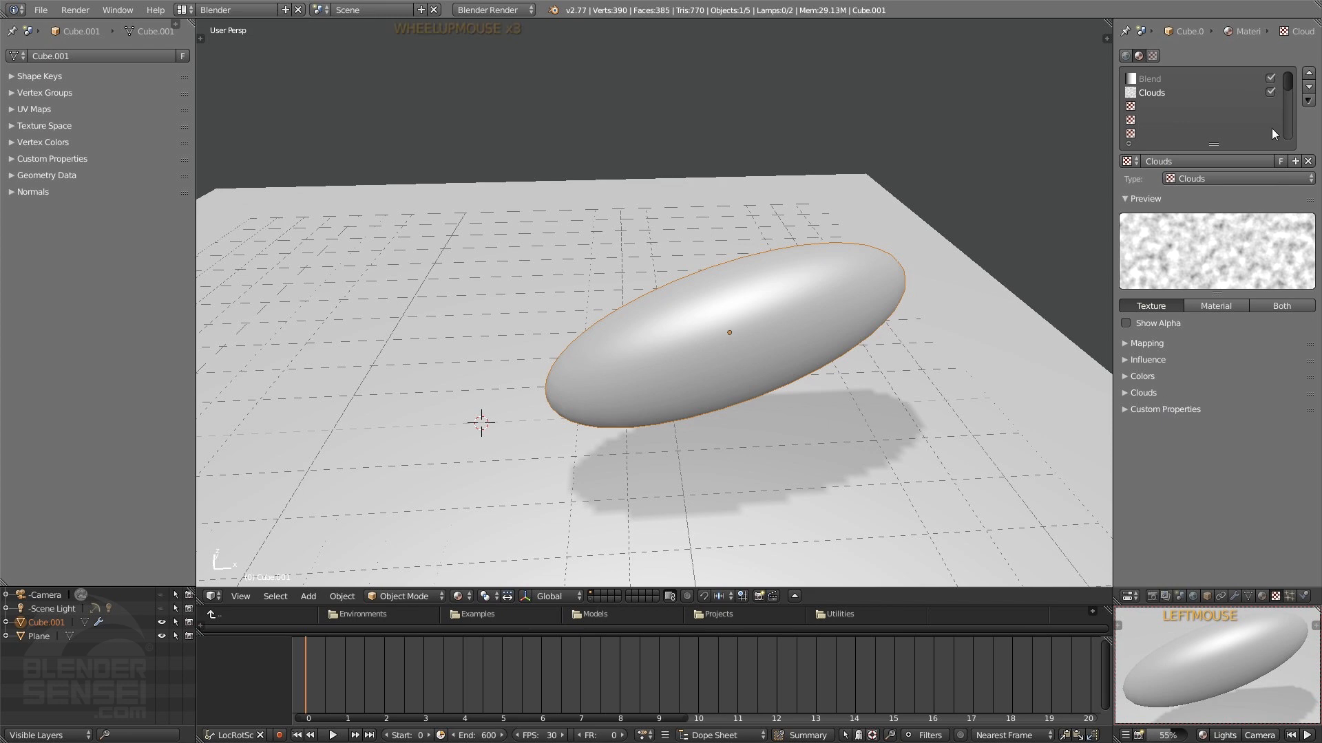
left_click(1247, 181)
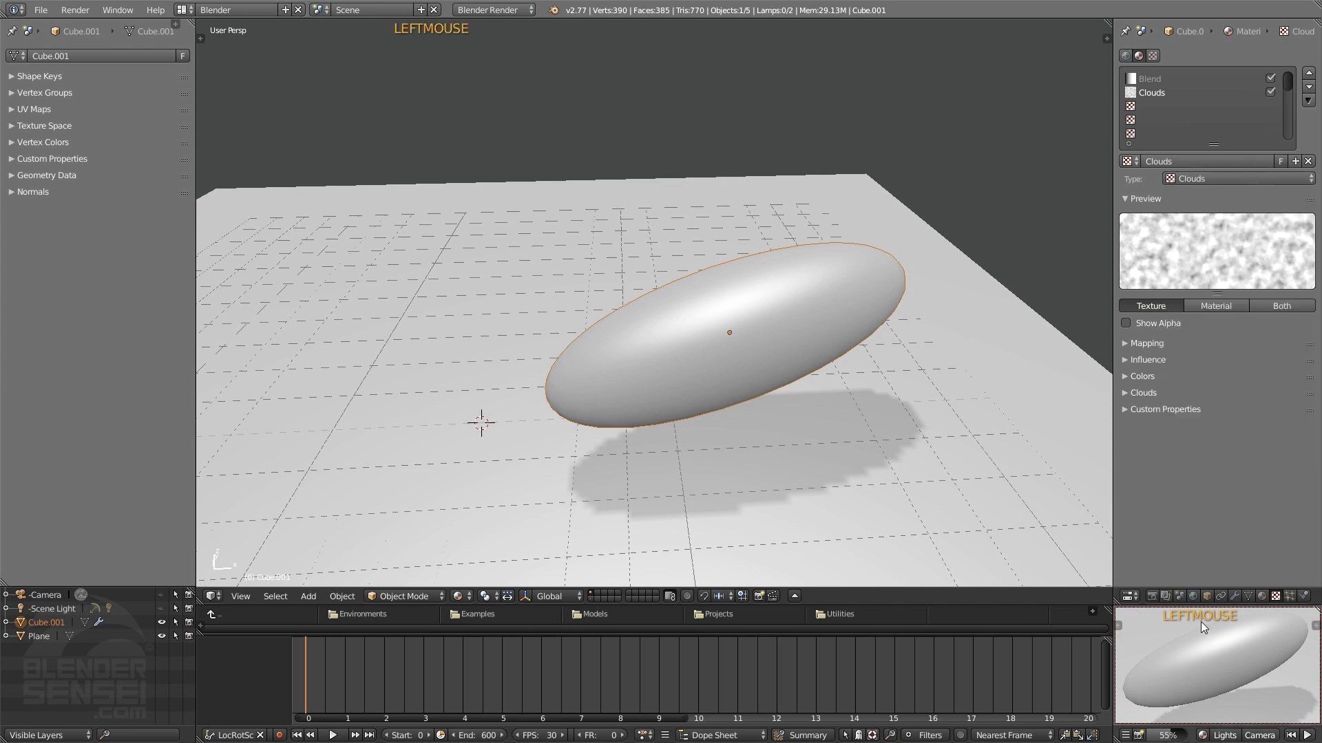
left_click(1126, 393)
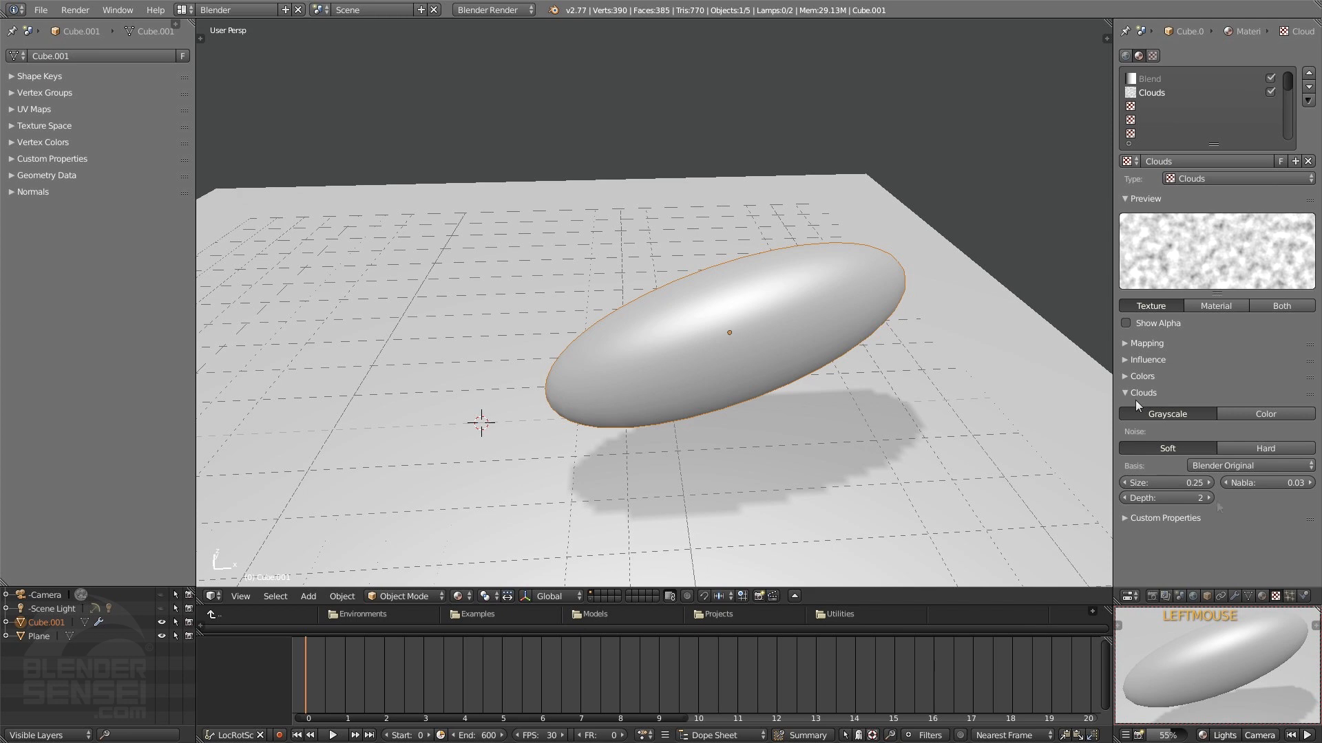
left_click(1259, 448)
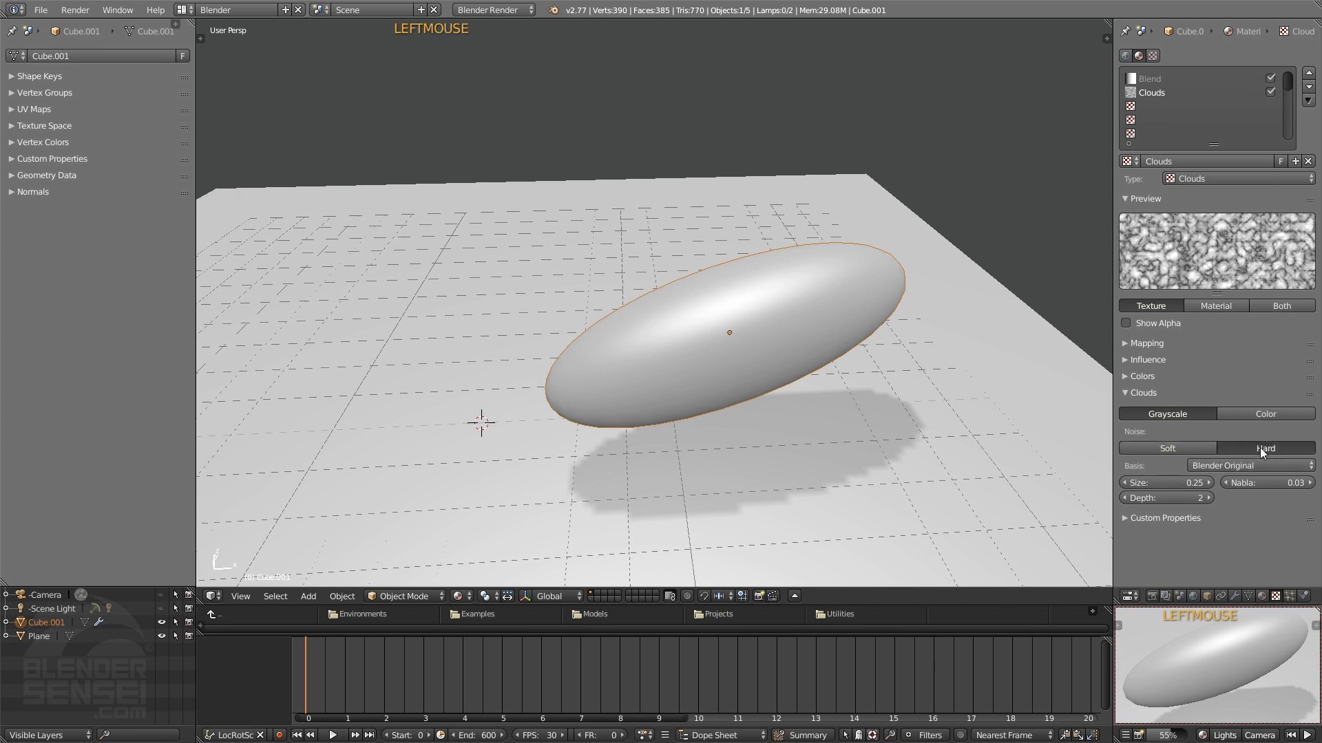
middle_click_drag(1220, 657, 1228, 658, "shift")
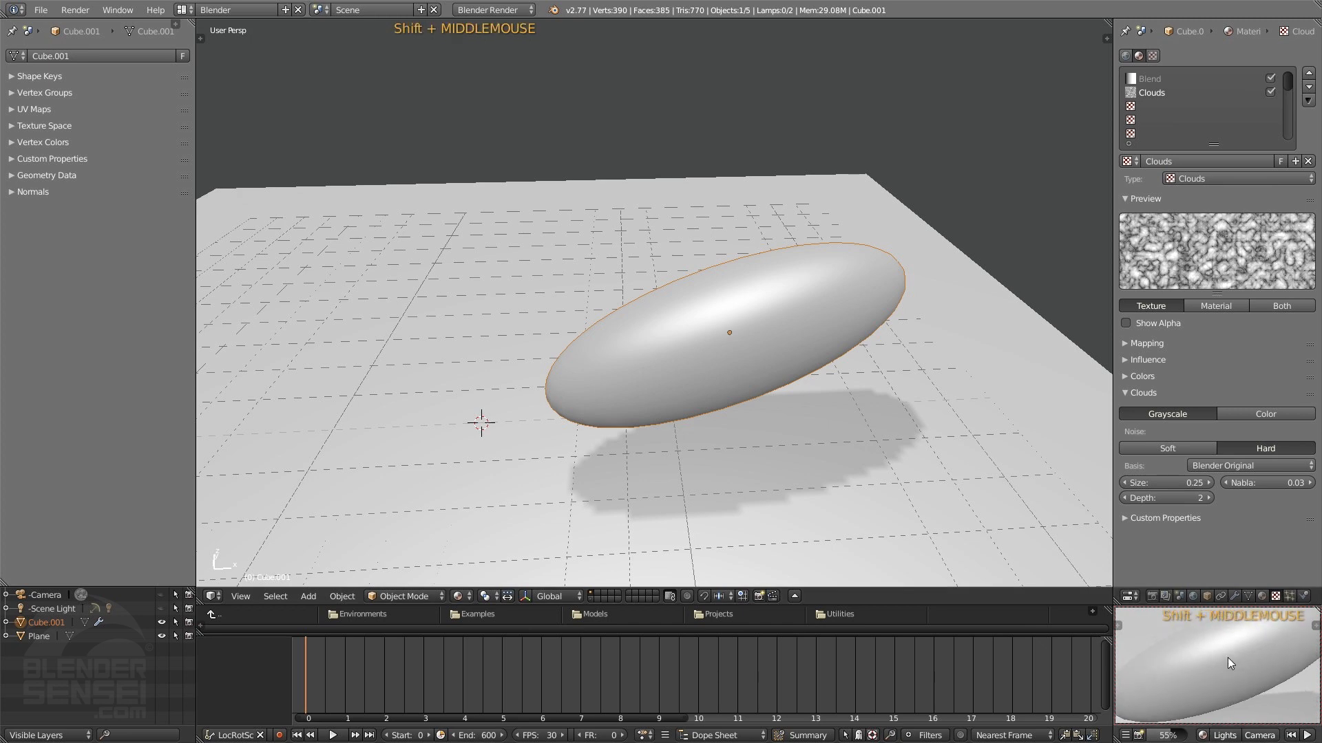
left_click(1202, 735)
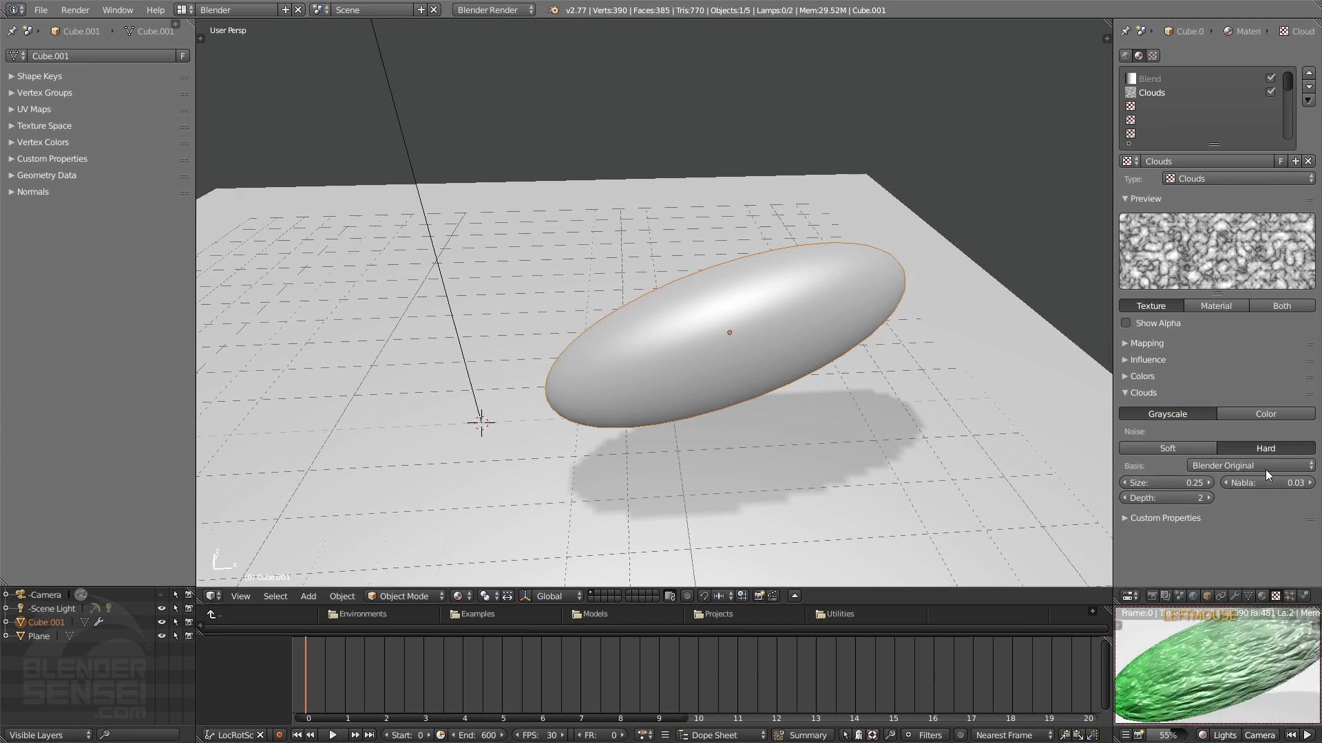
Step: Lower the Clouds texture's Normal influence to 0.703
left_click(1144, 376)
left_click(1142, 359)
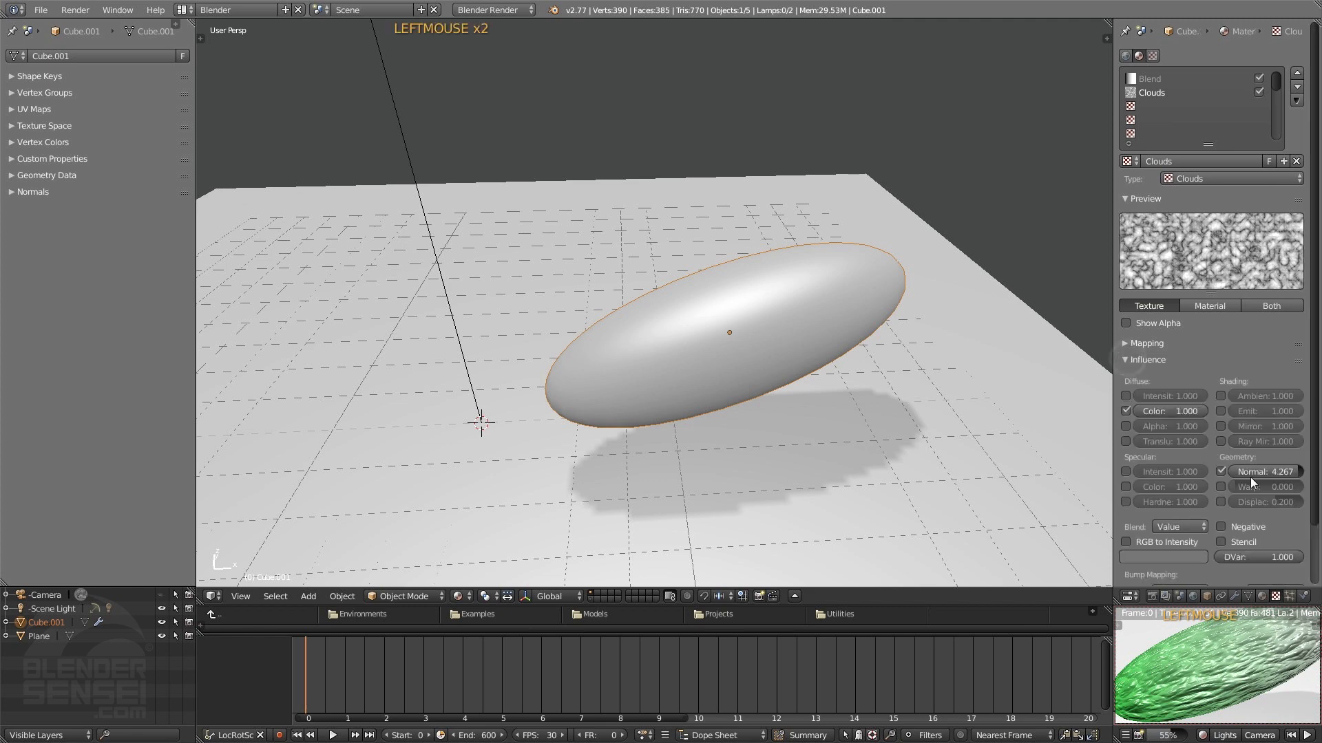
left_click_drag(1263, 478, 1237, 474)
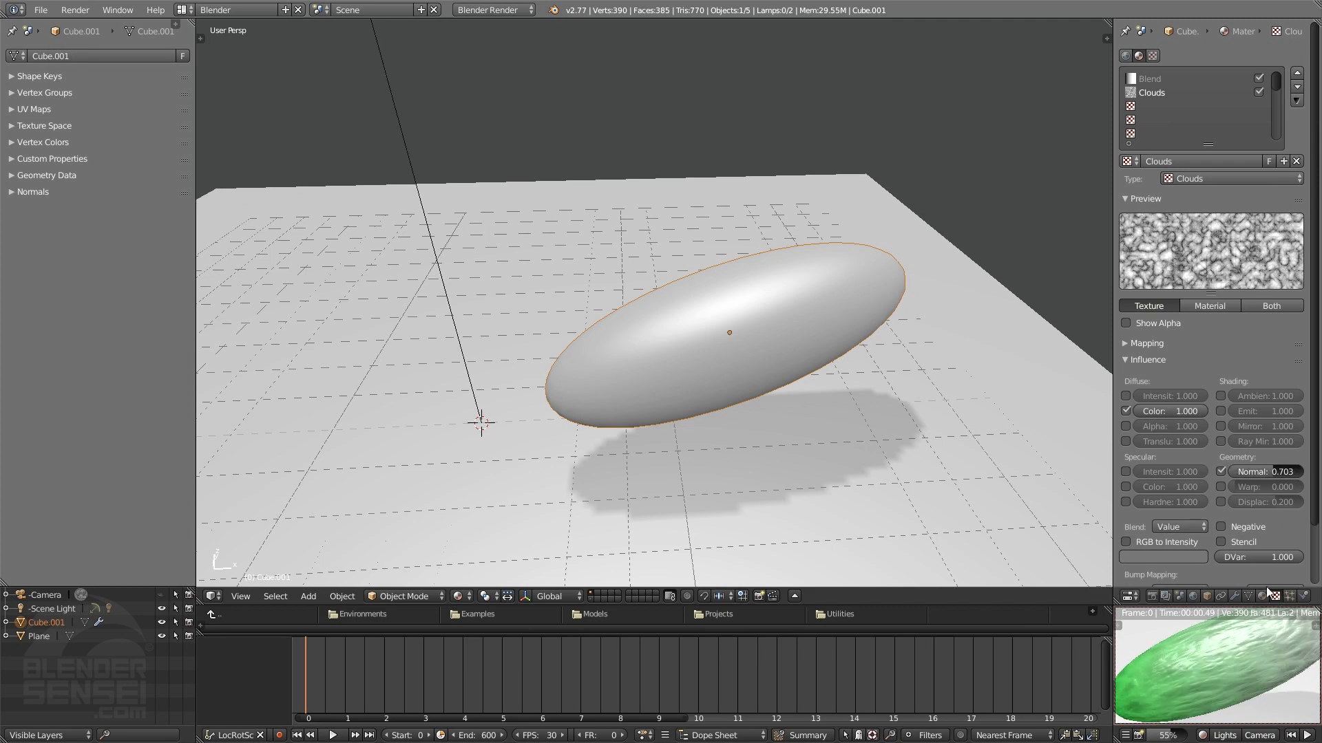
left_click(1123, 359)
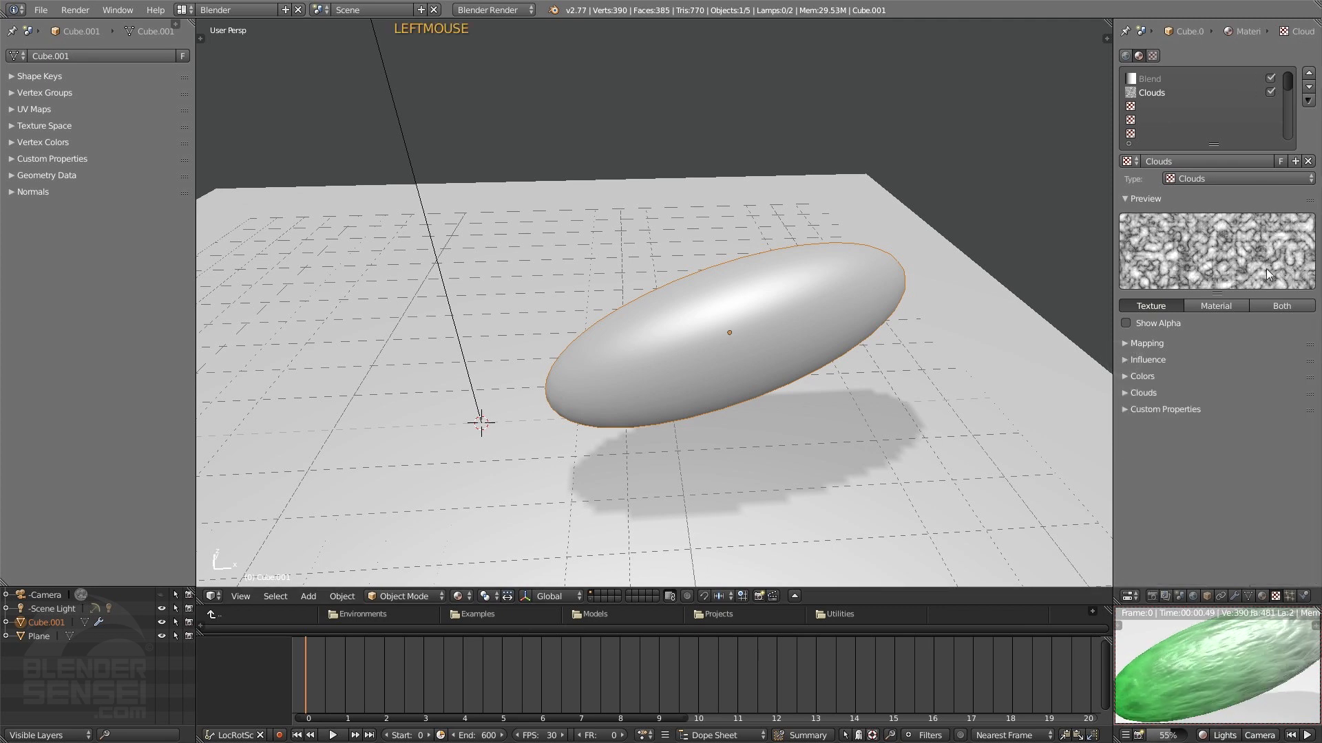
Step: Compare the Soft and Hard noise settings of the Clouds texture and leave it on Soft
left_click(1128, 394)
left_click(1199, 450)
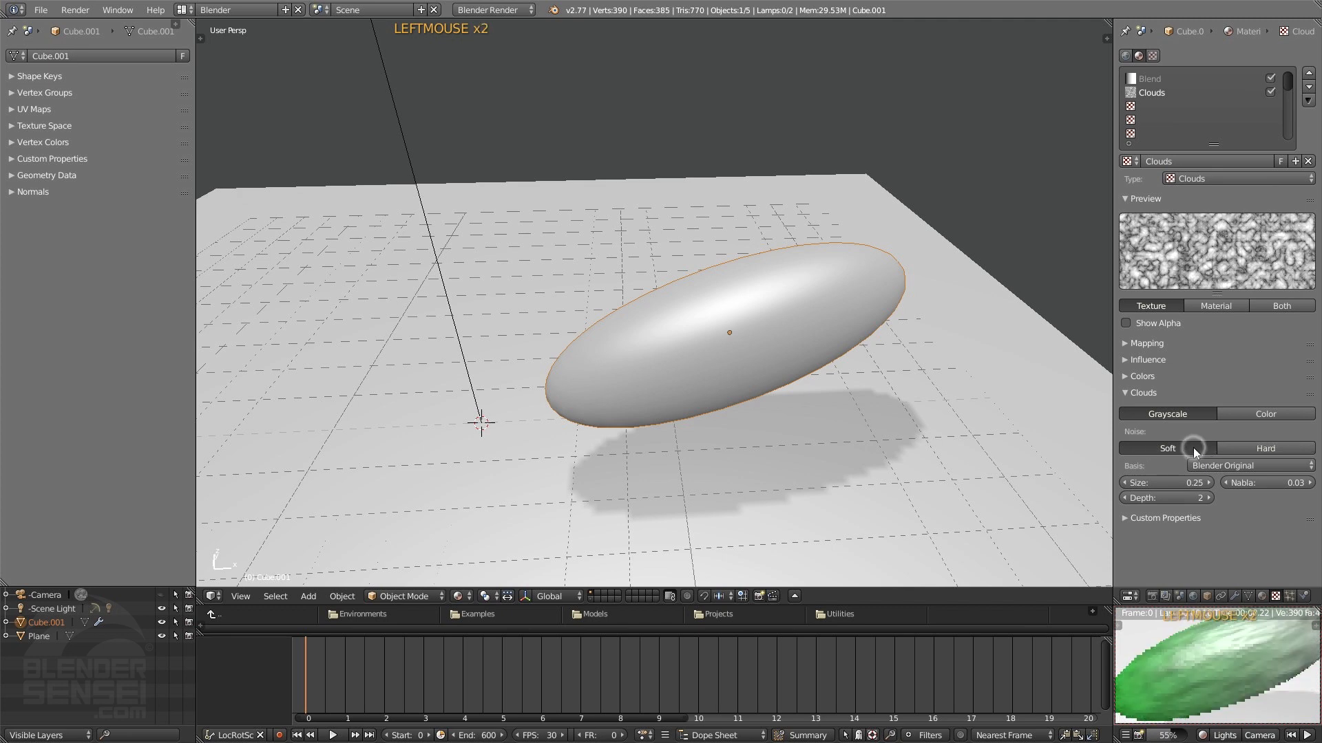
left_click(1251, 449)
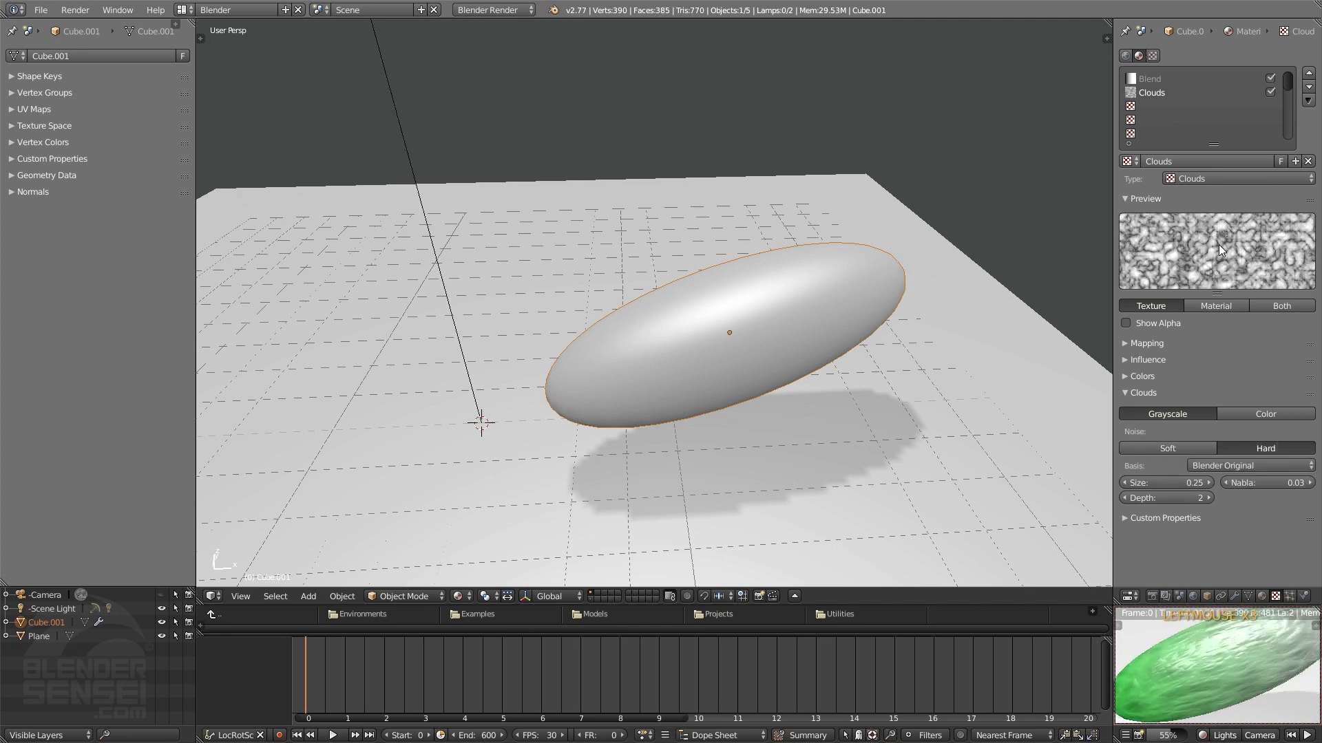
left_click(1159, 449)
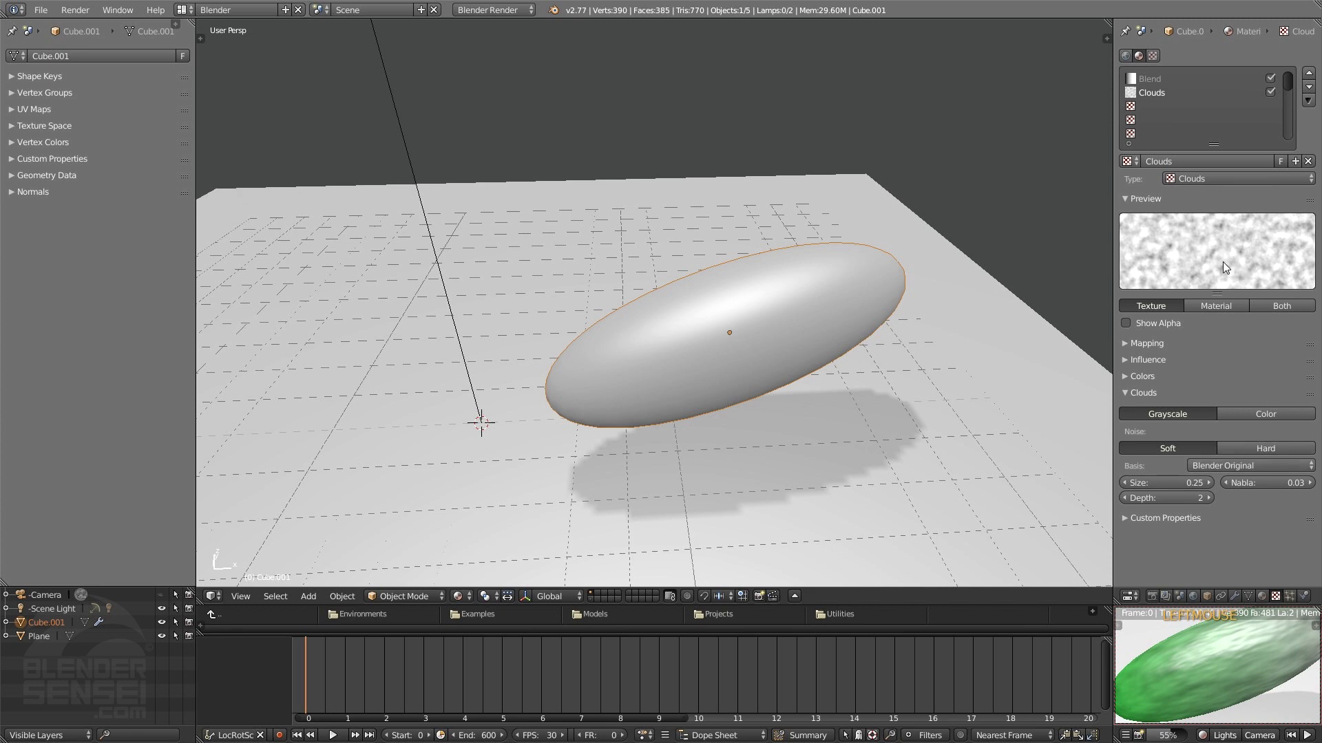
Step: Set the Clouds texture's noise basis to Cell Noise
left_click(1287, 466)
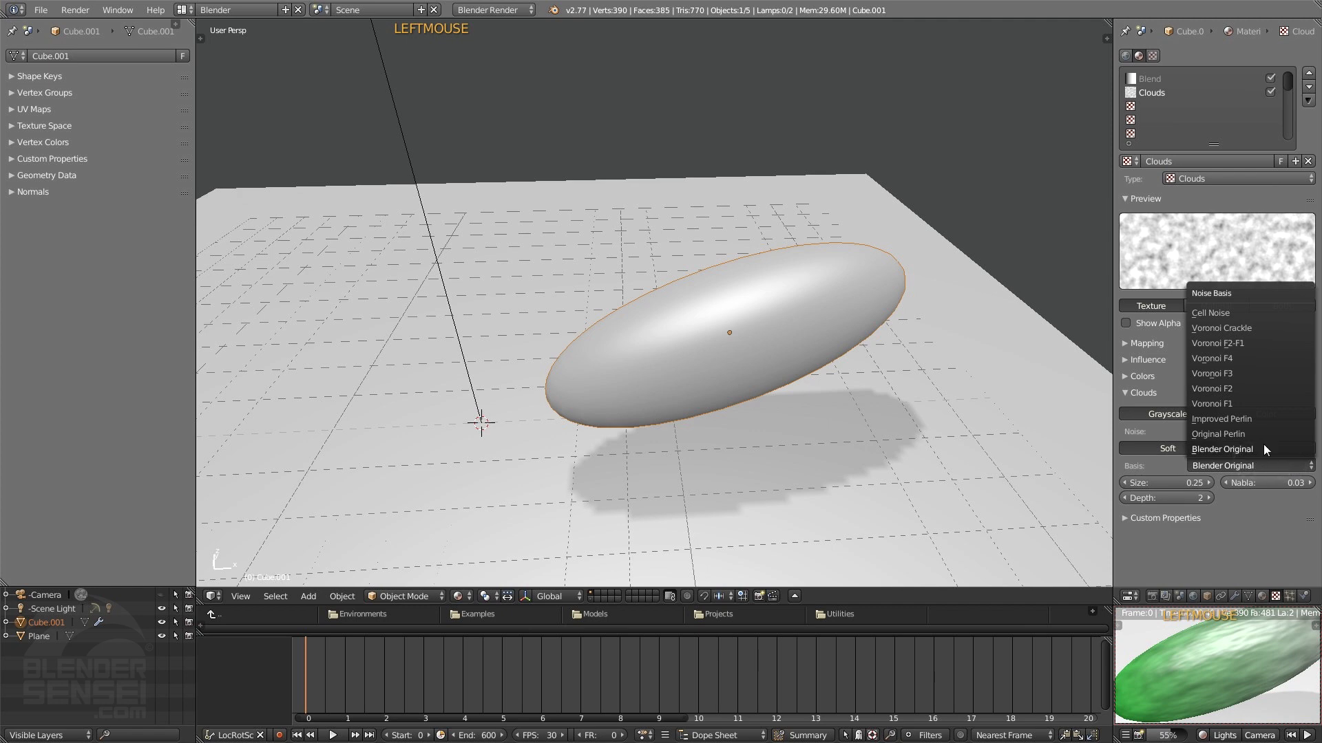
left_click(1232, 311)
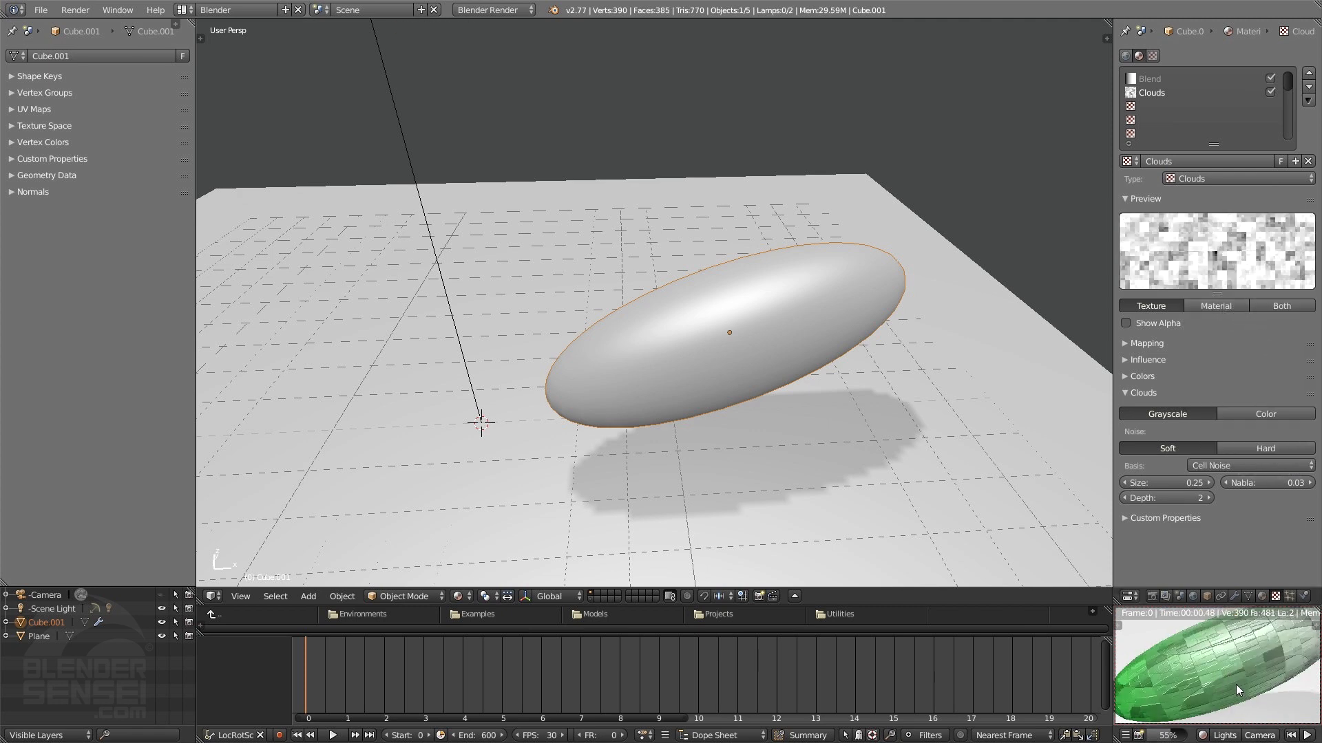
left_click(1142, 392)
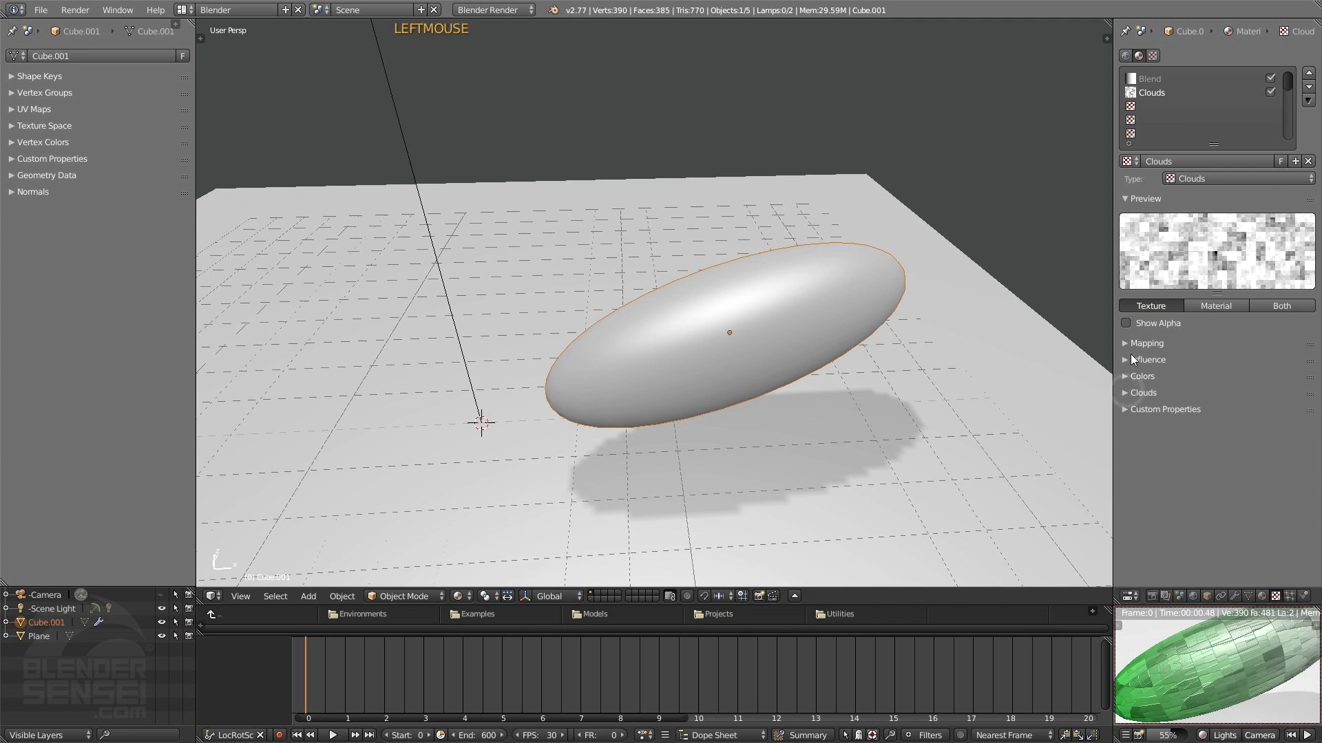
Step: Raise the Clouds texture's Normal influence to 2.287 with the cell noise pattern applied
left_click(1146, 360)
mouse_move(1266, 471)
left_mouse_down()
mouse_move(1214, 472)
mouse_move(1283, 472)
left_mouse_up()
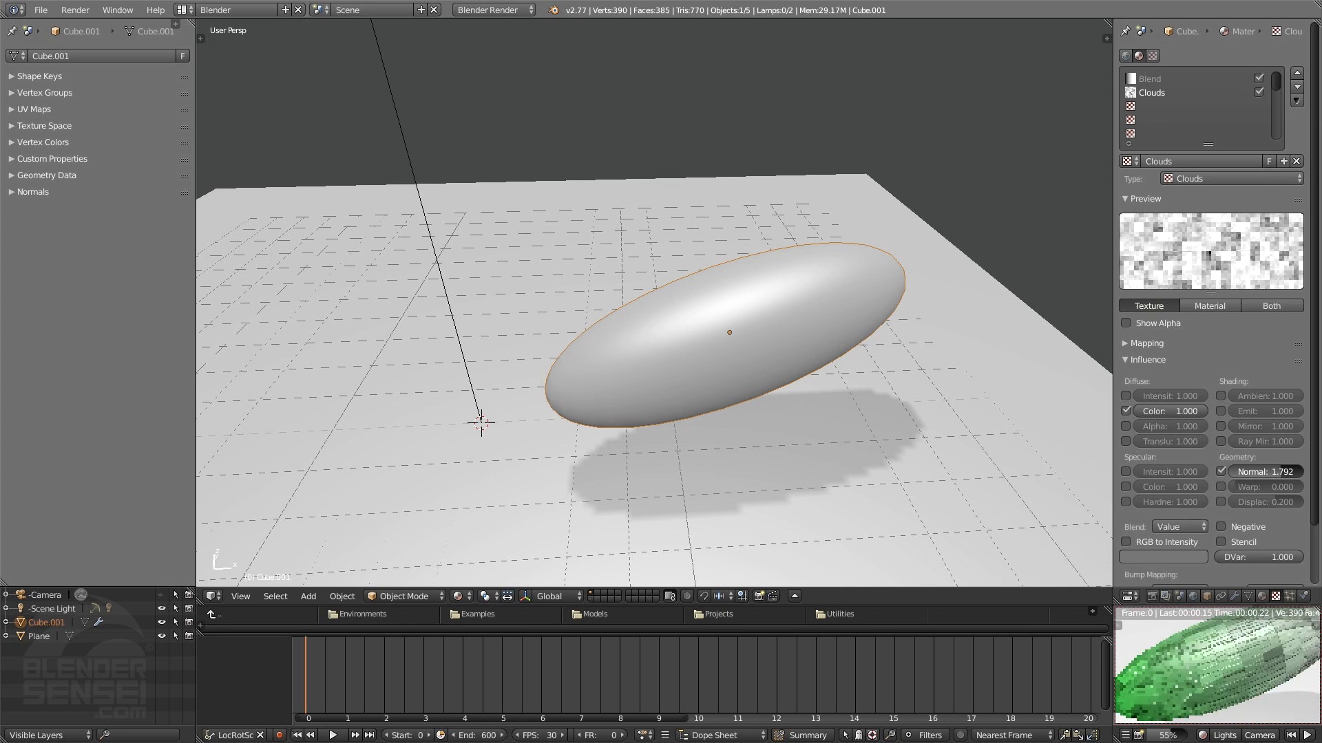
left_click_drag(1154, 669, 1171, 678)
Step: Add a Monkey mesh at the ellipsoid's centre and scale it up
middle_click_drag(743, 368, 764, 360)
right_click(779, 351)
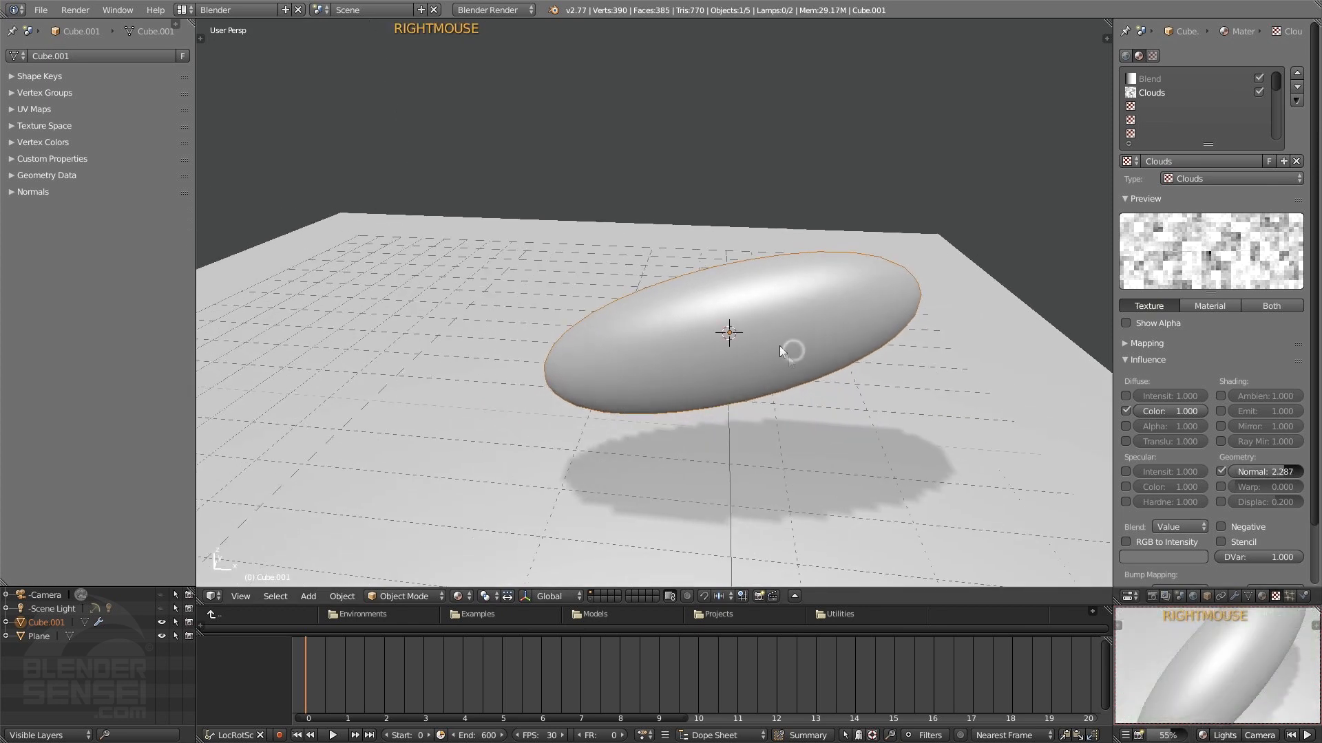
key("shift+a")
mouse_move(791, 354)
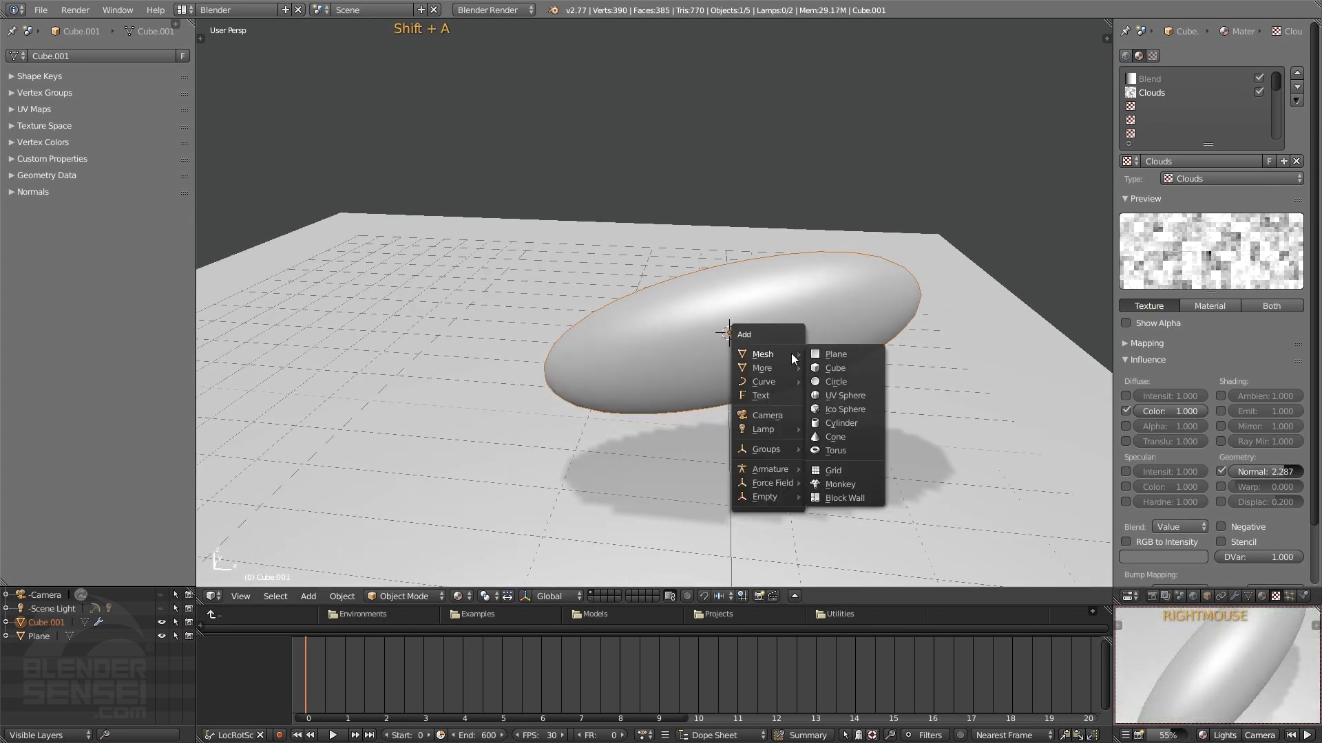
left_click(844, 480)
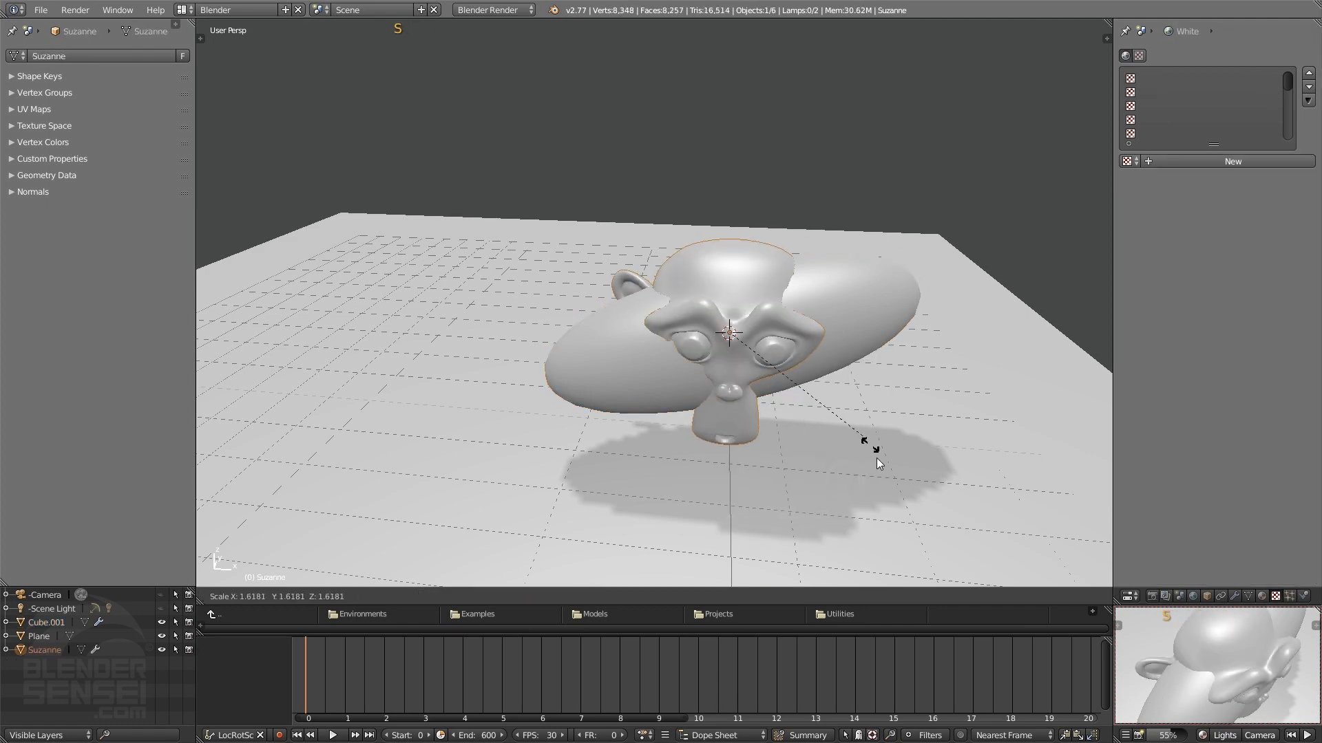
Step: Move the monkey head along the X axis until it stands beside the ellipsoid
key("g")
key("x")
left_click(591, 350)
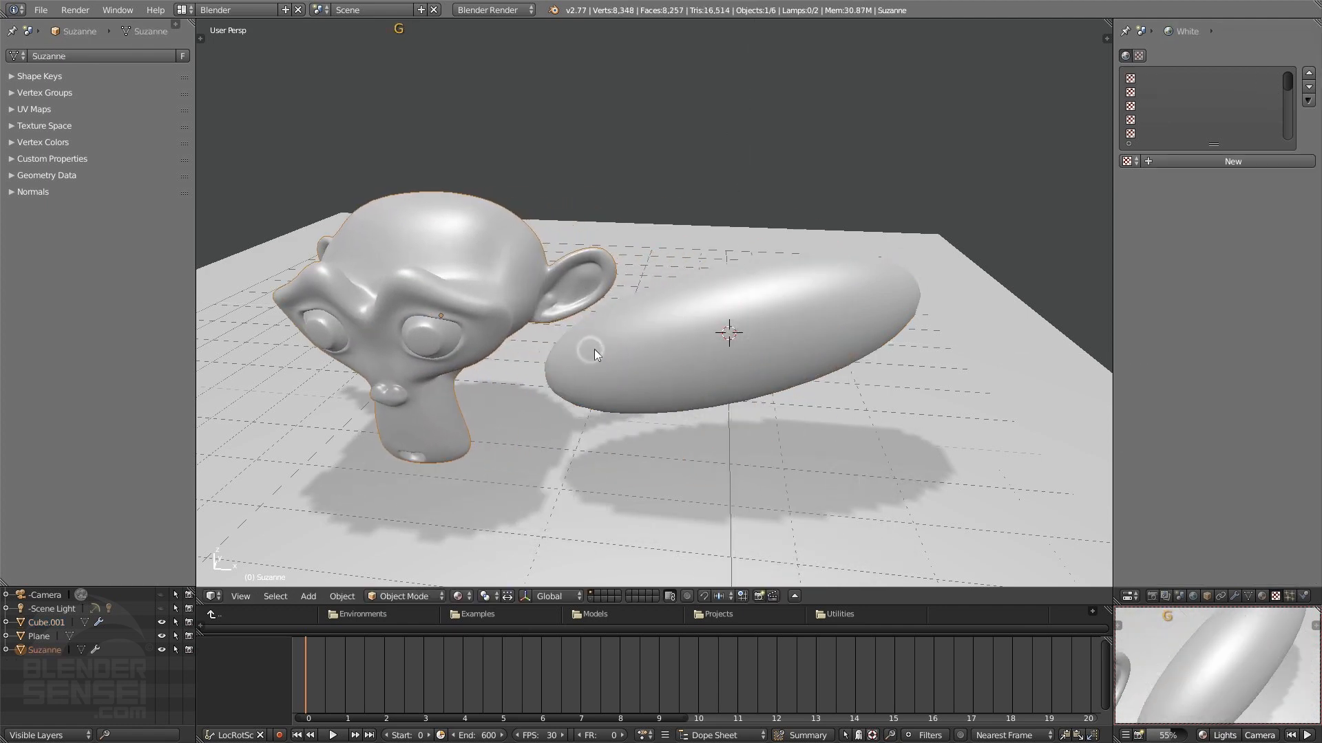
middle_click_drag(593, 349, 593, 349, "shift")
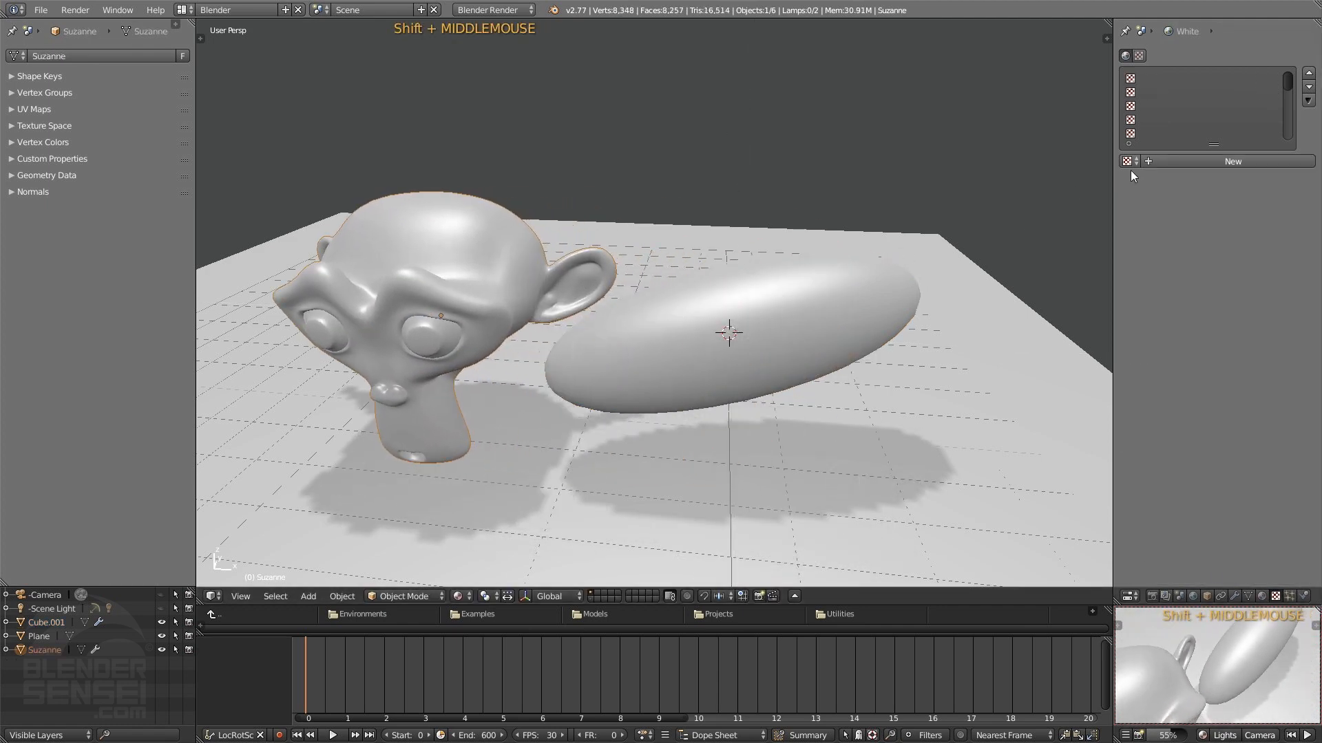
Step: Assign the ellipsoid's existing material named Material to the monkey head and frame both objects in the render preview
left_click(1262, 596)
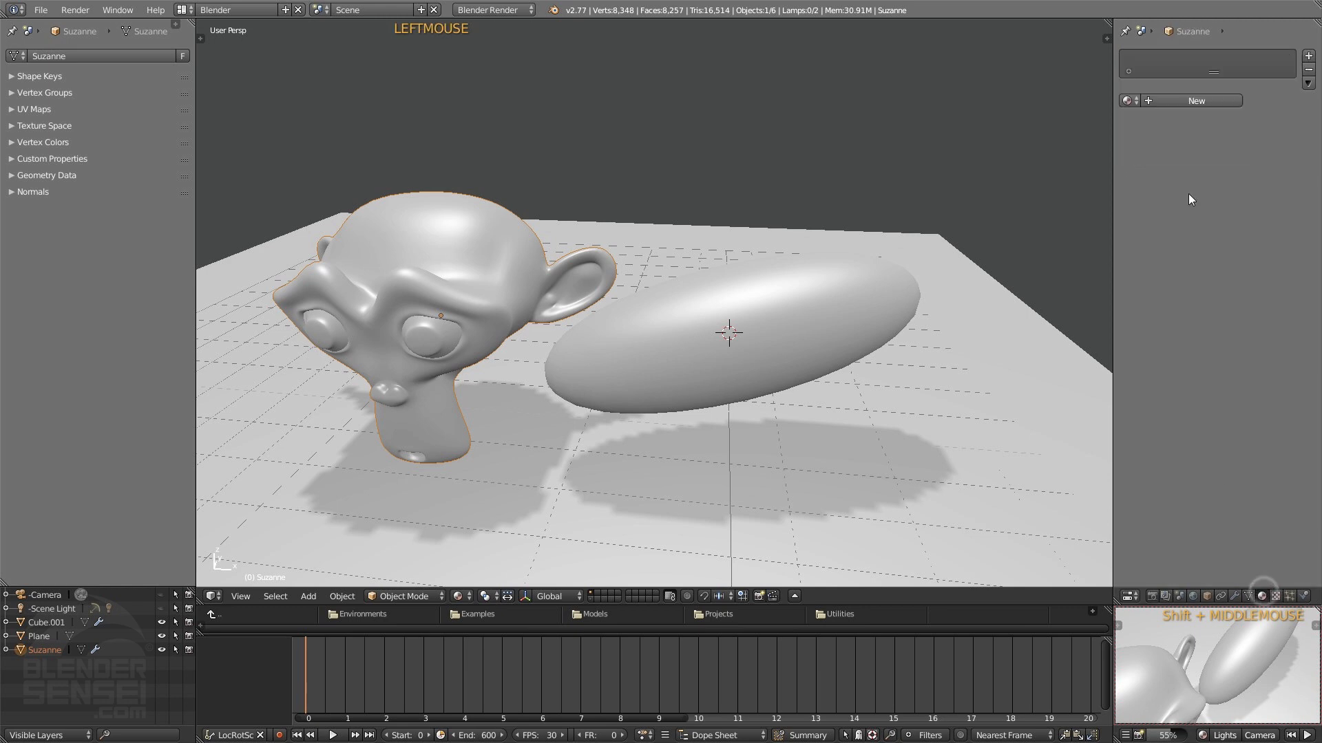
left_click(1130, 101)
left_click(1147, 122)
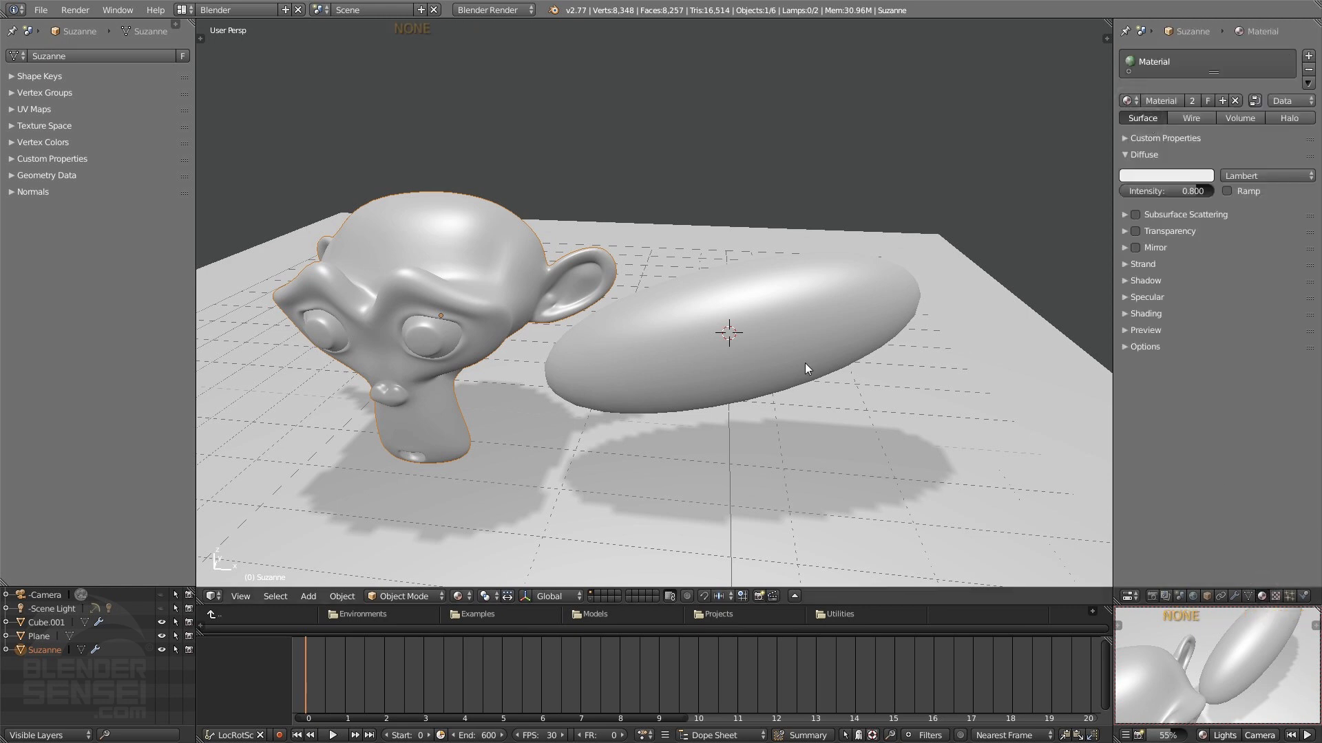
mouse_move(1218, 661)
middle_mouse_down()
mouse_move(1193, 654)
mouse_move(1199, 638)
mouse_move(1211, 664)
middle_mouse_up()
scroll(1204, 674, "up", 2)
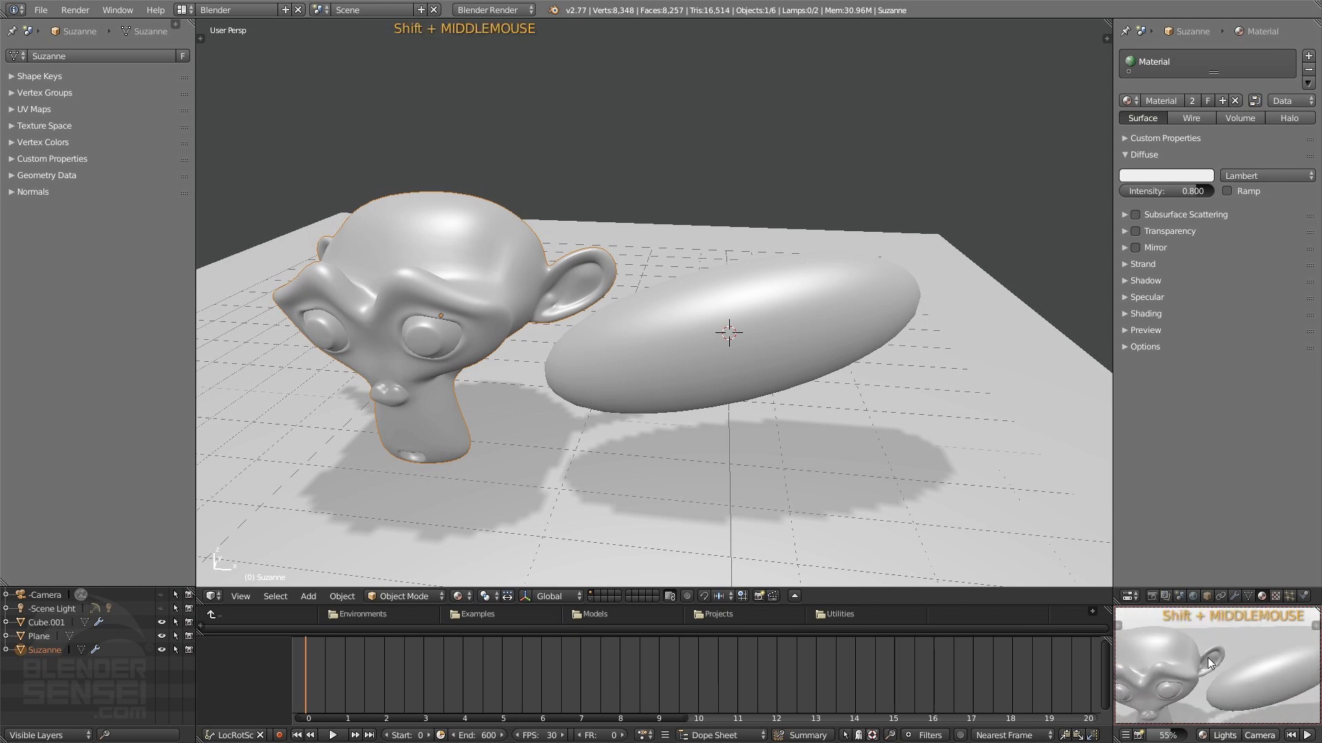
Step: Use Cell Noise as the noise basis of Suzanne's Clouds texture and show the models in the live render preview
left_click(1275, 596)
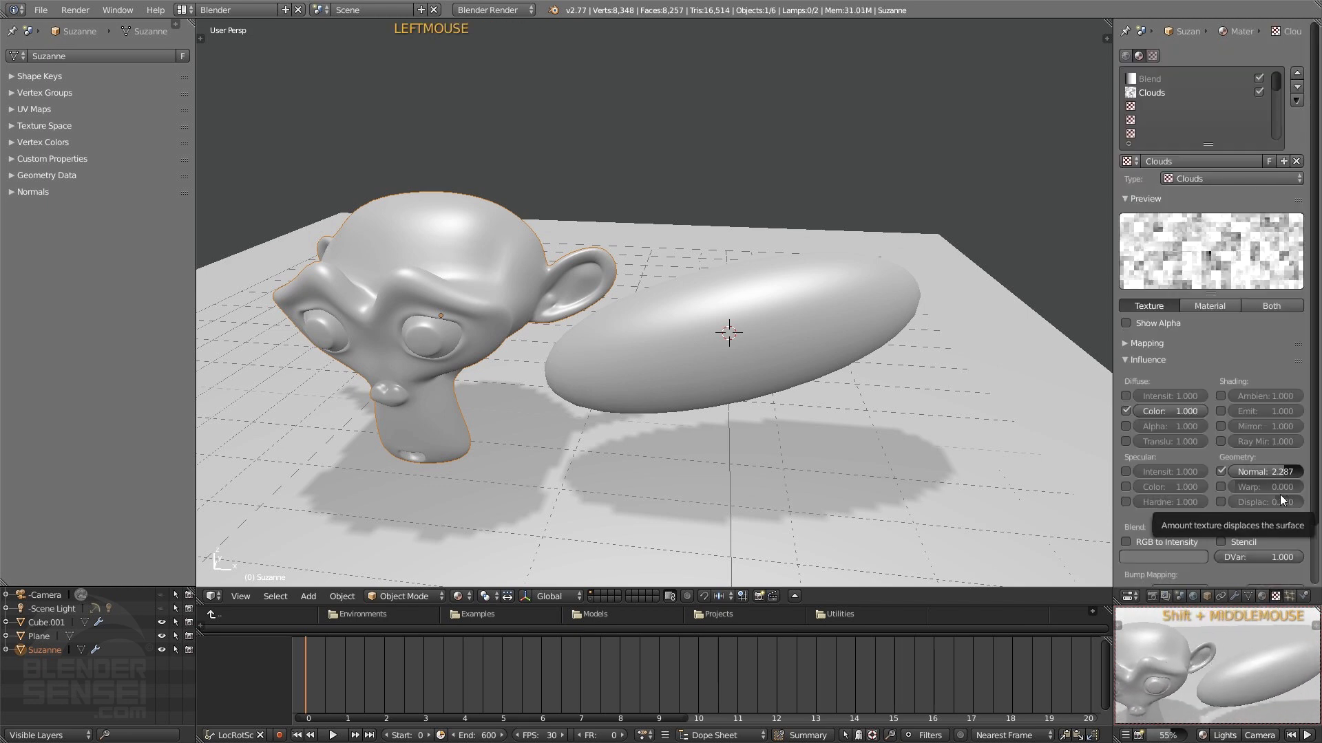
left_click(1127, 360)
left_click(1127, 393)
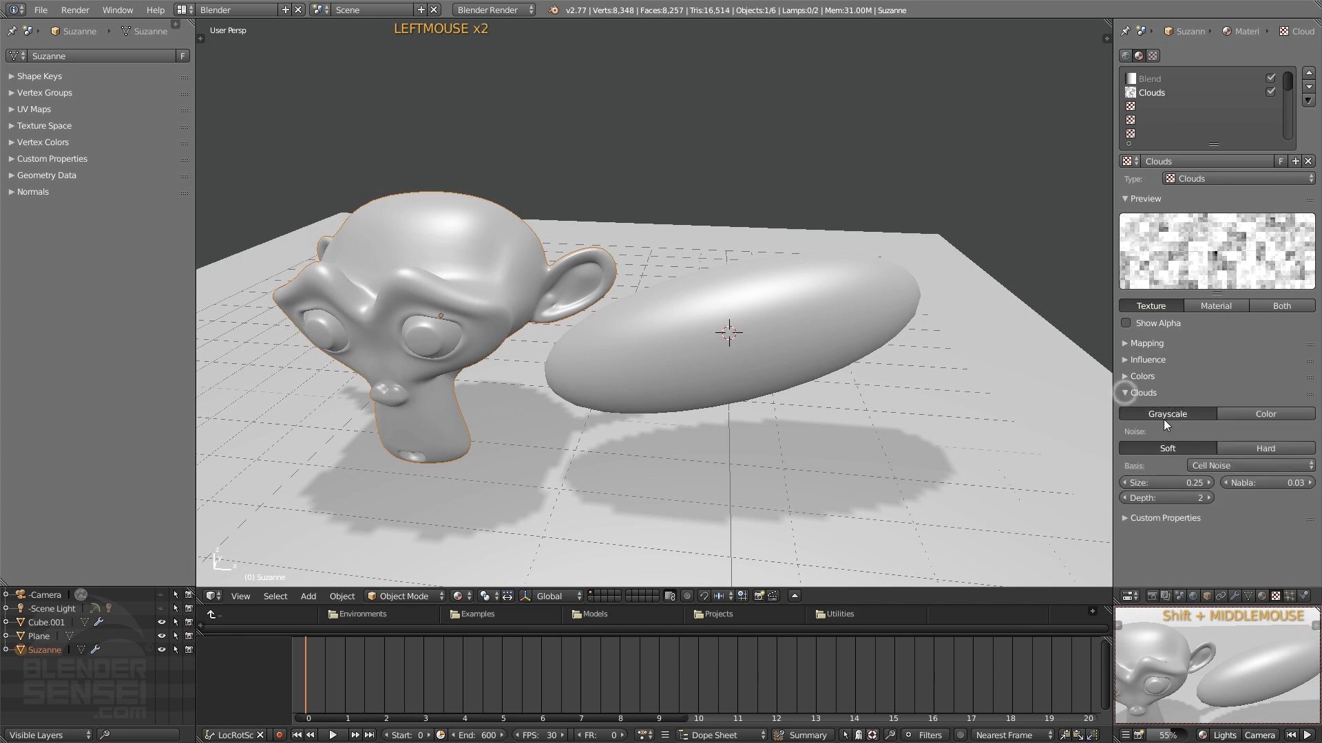
left_click(1266, 464)
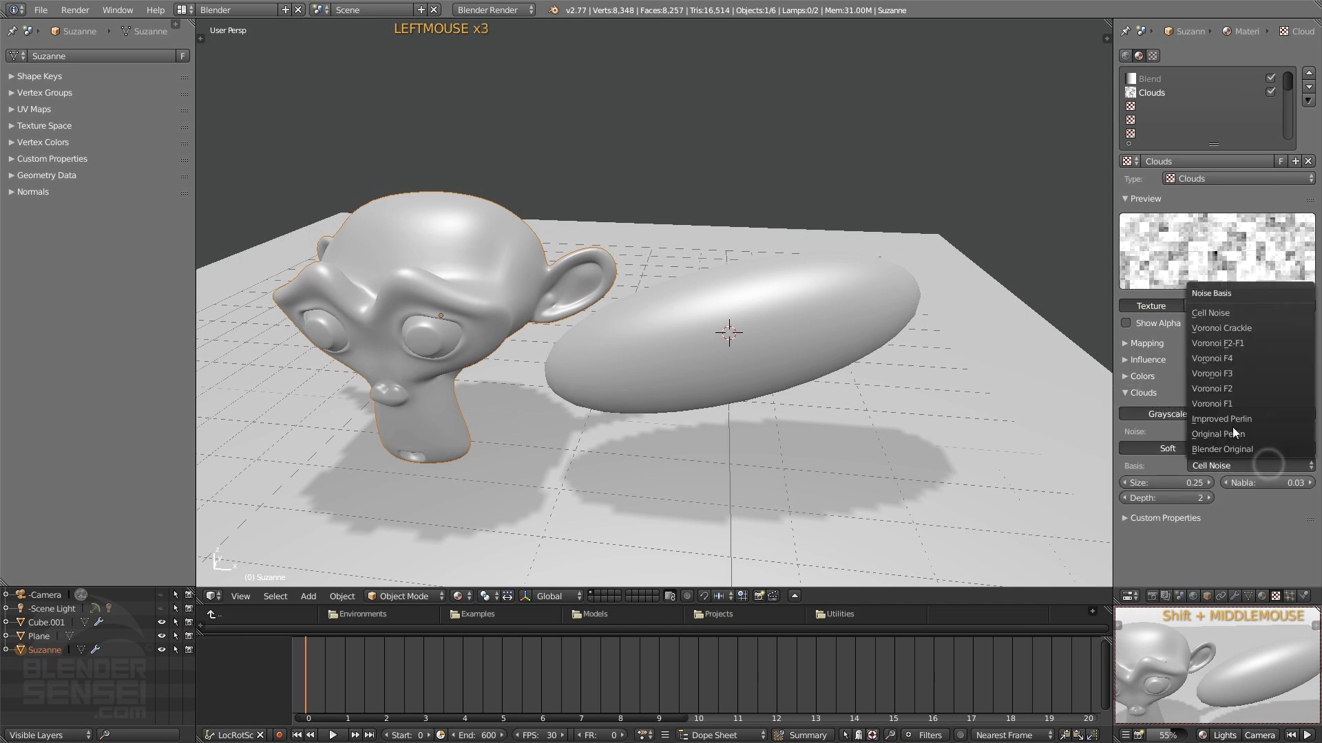
left_click(1243, 316)
left_click(1204, 734)
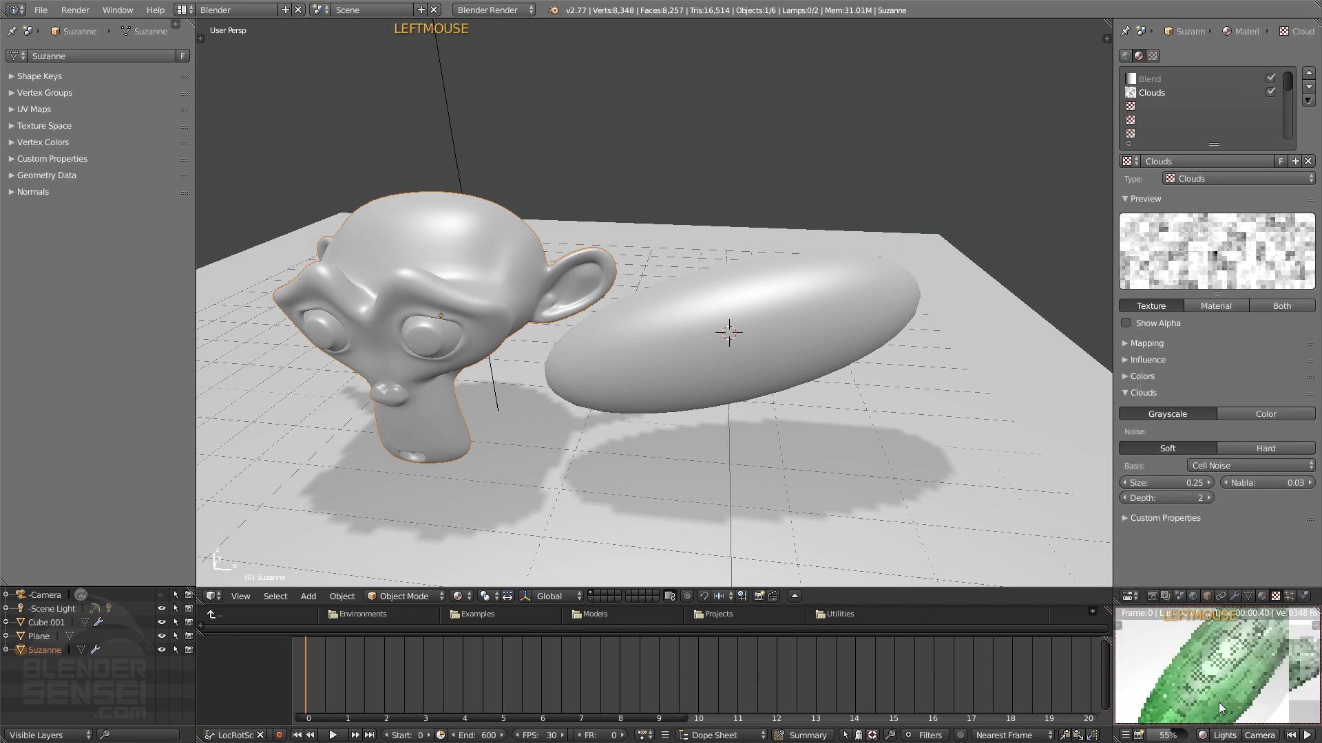
scroll(1220, 709, "up", 3)
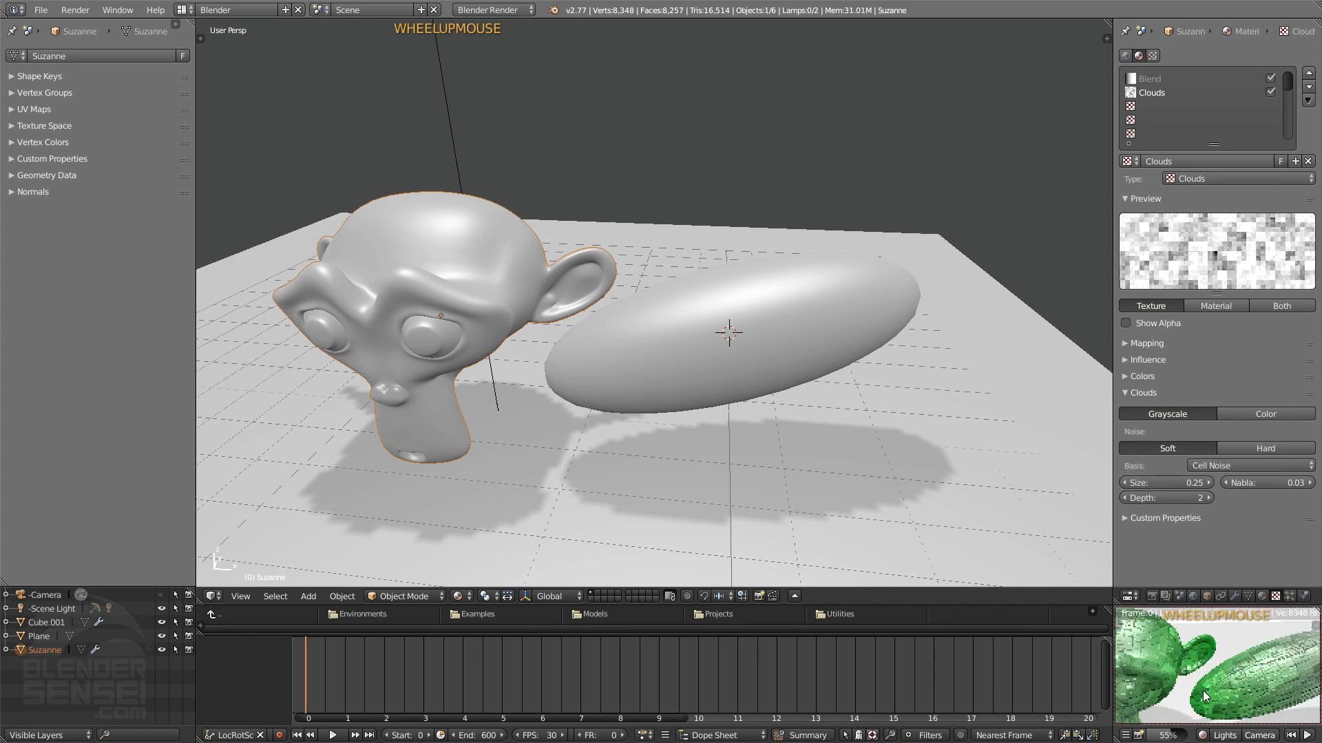
middle_click_drag(1203, 690, 1245, 675, "shift")
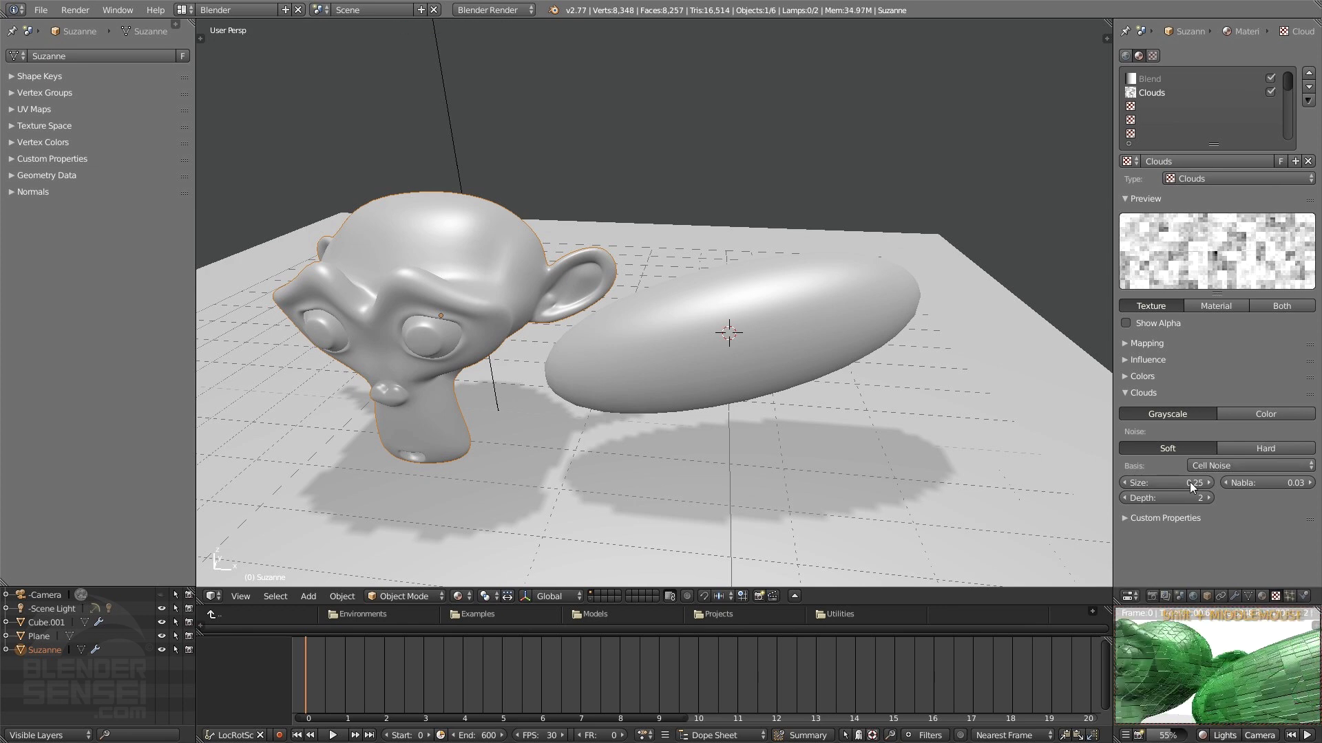
Step: Try Clouds noise sizes of 1.75 and 1.25 and inspect the pattern in the rendered preview
left_click_drag(1189, 483, 1219, 483)
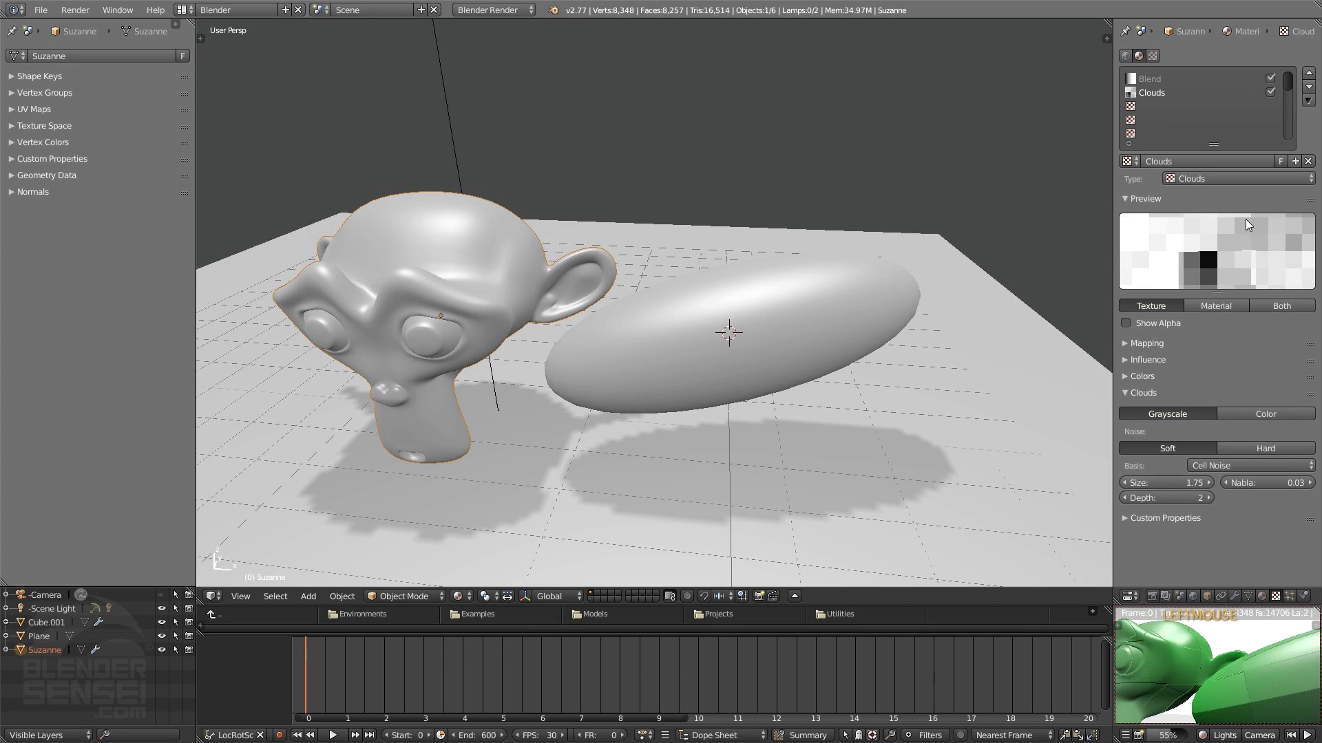
scroll(1198, 668, "down", 1)
scroll(1201, 664, "down", 1)
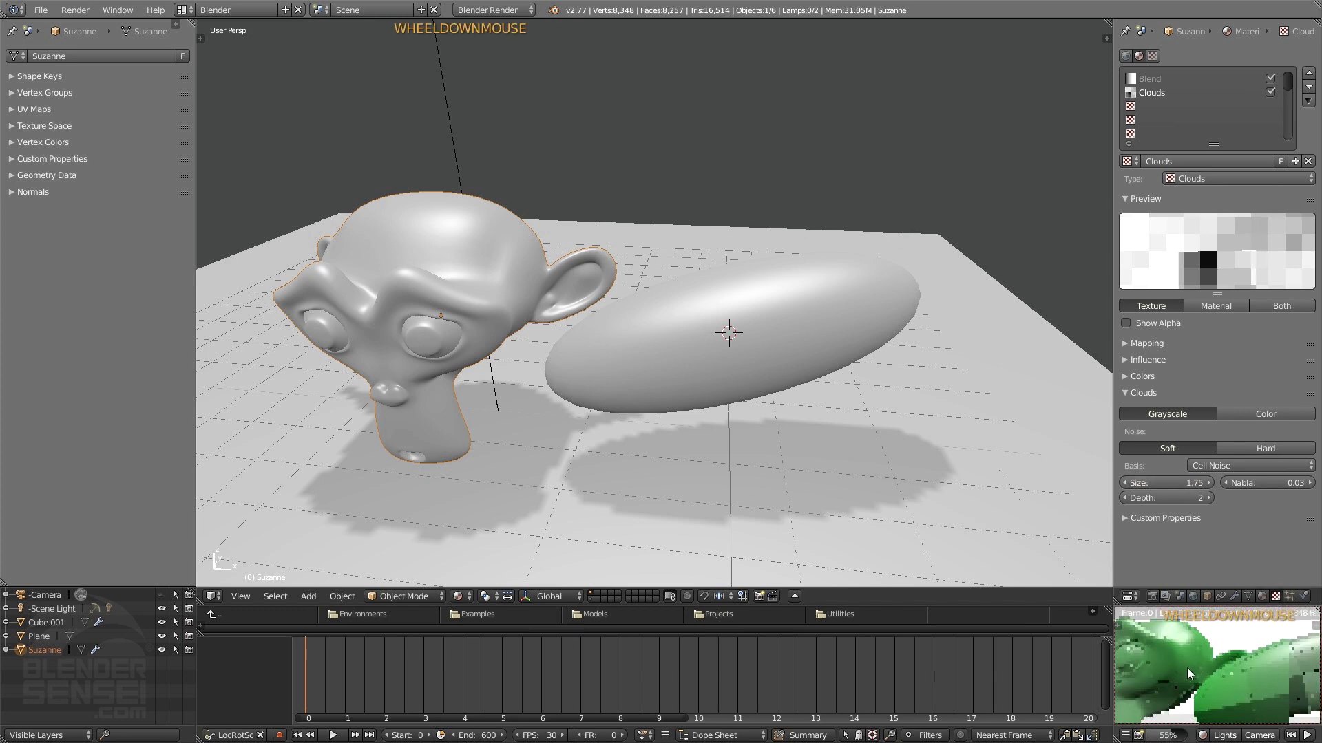
scroll(1225, 682, "up", 1)
scroll(1233, 629, "up", 2)
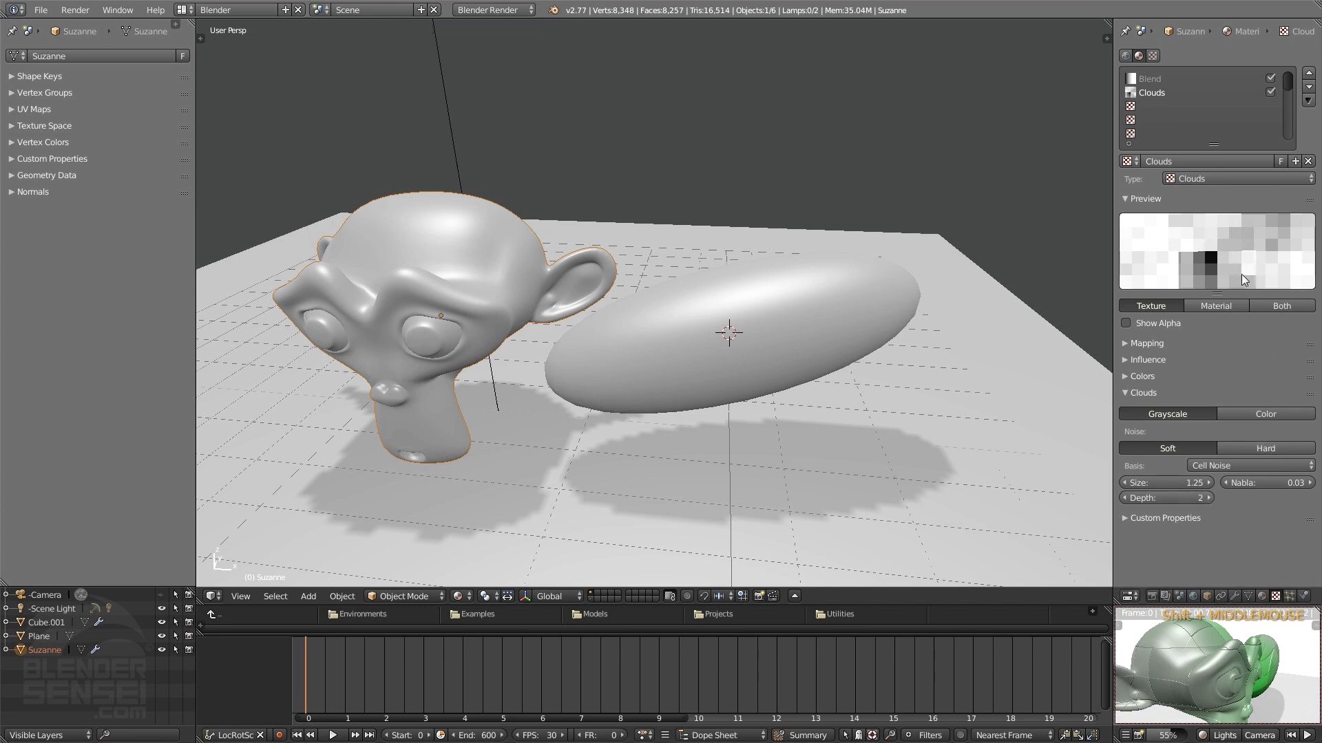
Step: Raise the Clouds texture's depth to 6 and set its noise size to 0.80
left_click(1207, 497)
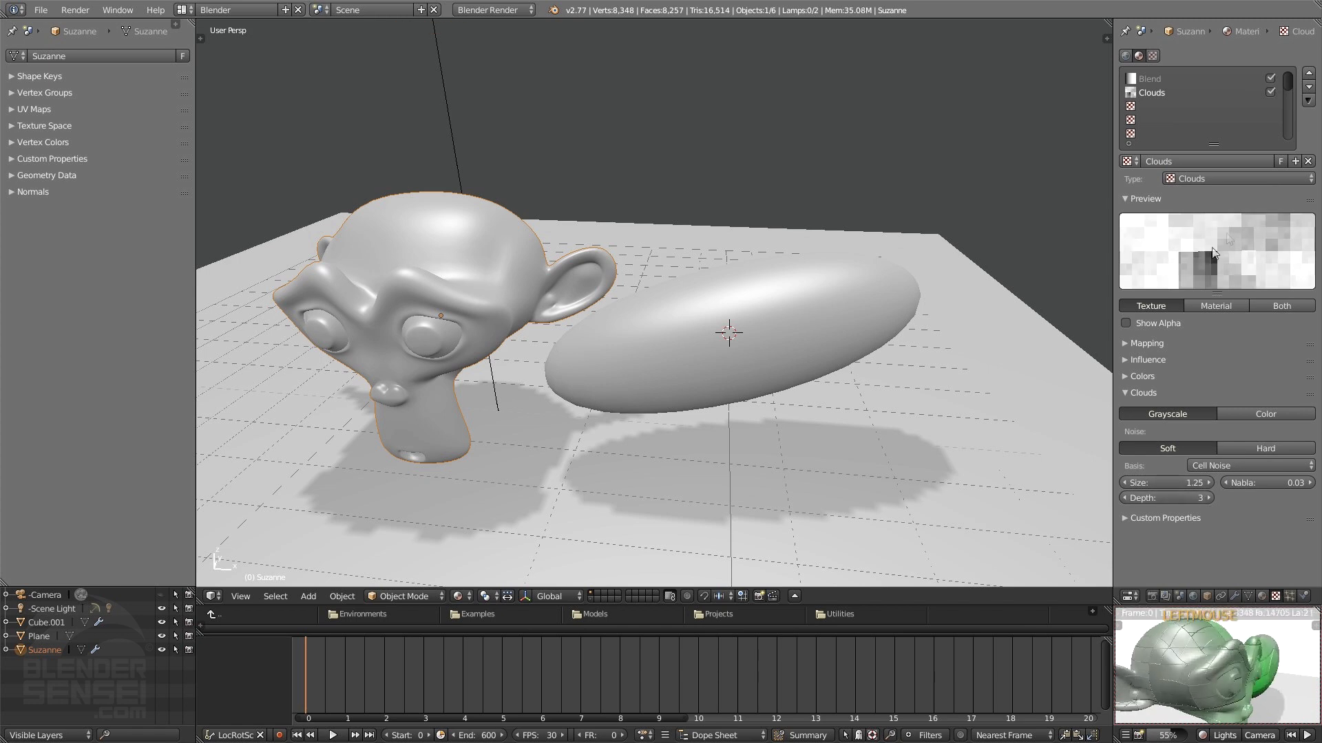
left_click(1208, 498)
left_click_drag(1172, 483, 1274, 483)
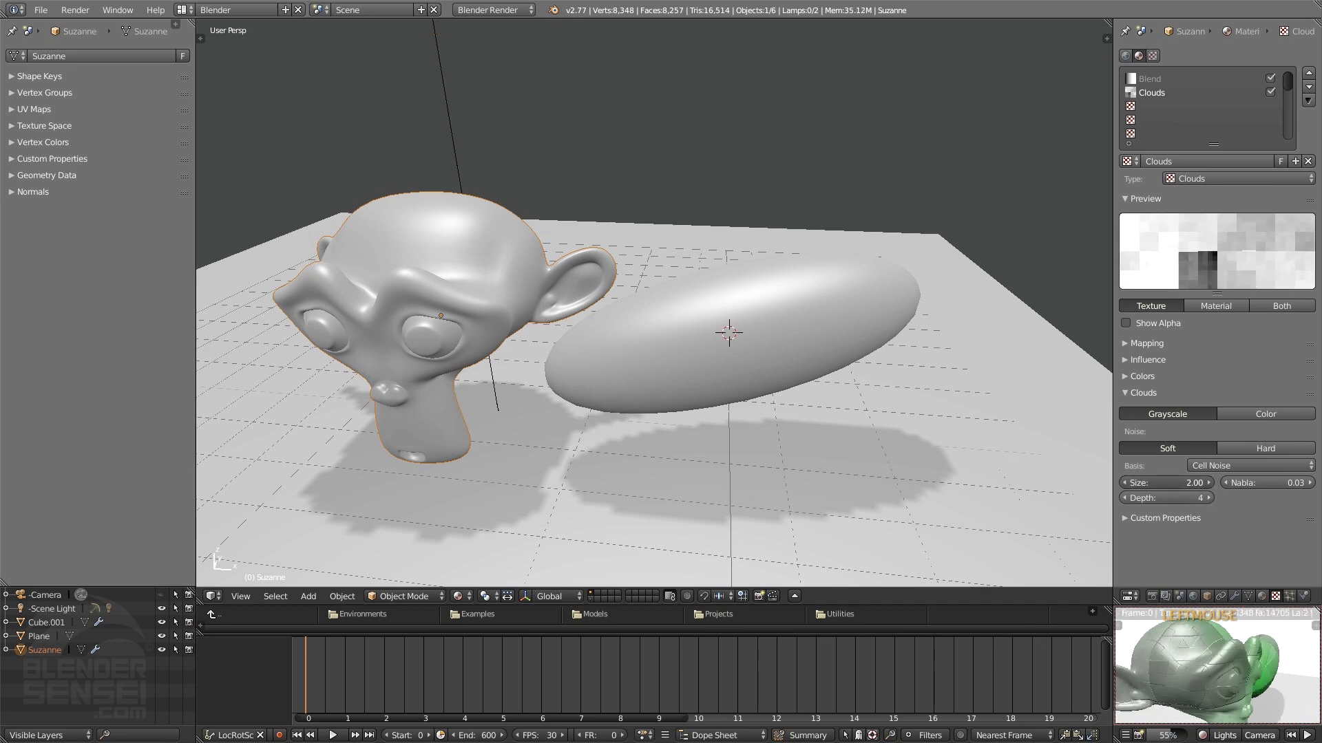
left_click(1209, 499)
left_click(1210, 498)
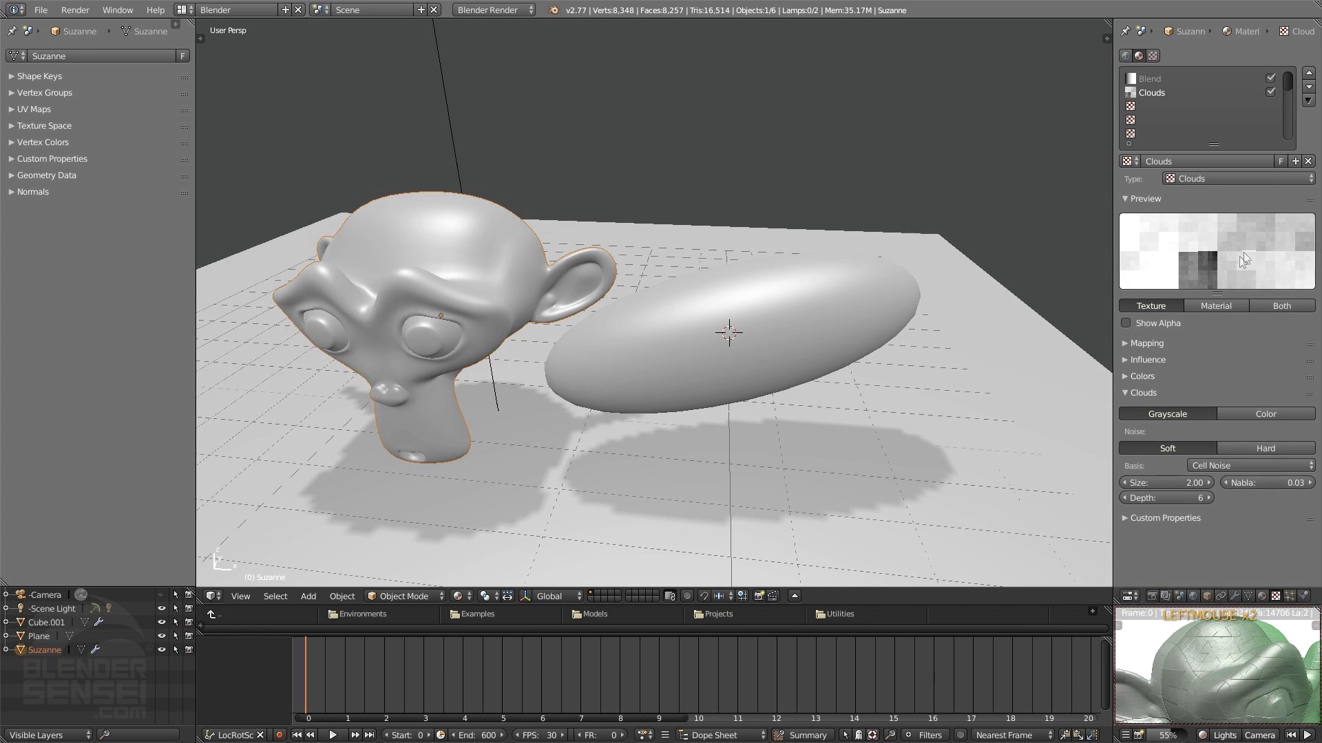
left_click_drag(1169, 481, 1132, 482)
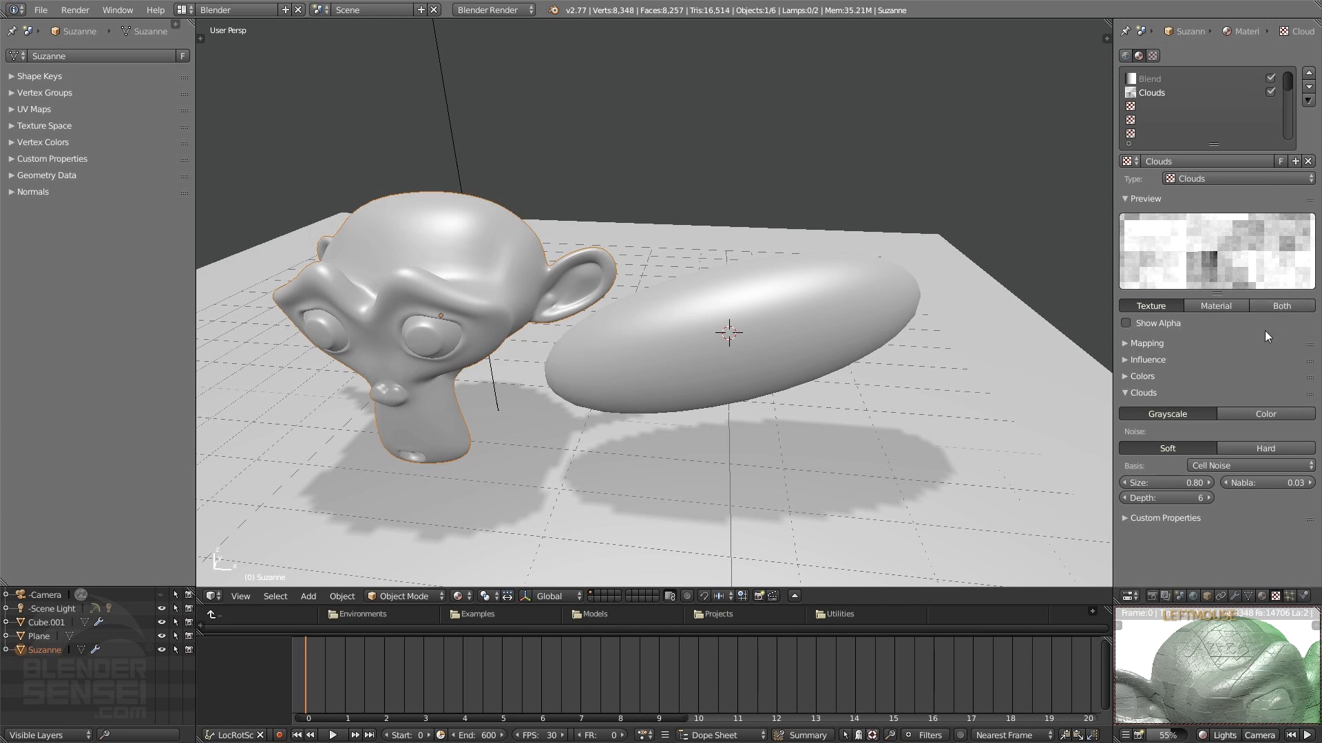
Step: Set the Clouds texture's Nabla value to 0.09
mouse_move(1270, 656)
middle_mouse_down()
mouse_move(1240, 663)
mouse_move(1251, 664)
middle_mouse_up()
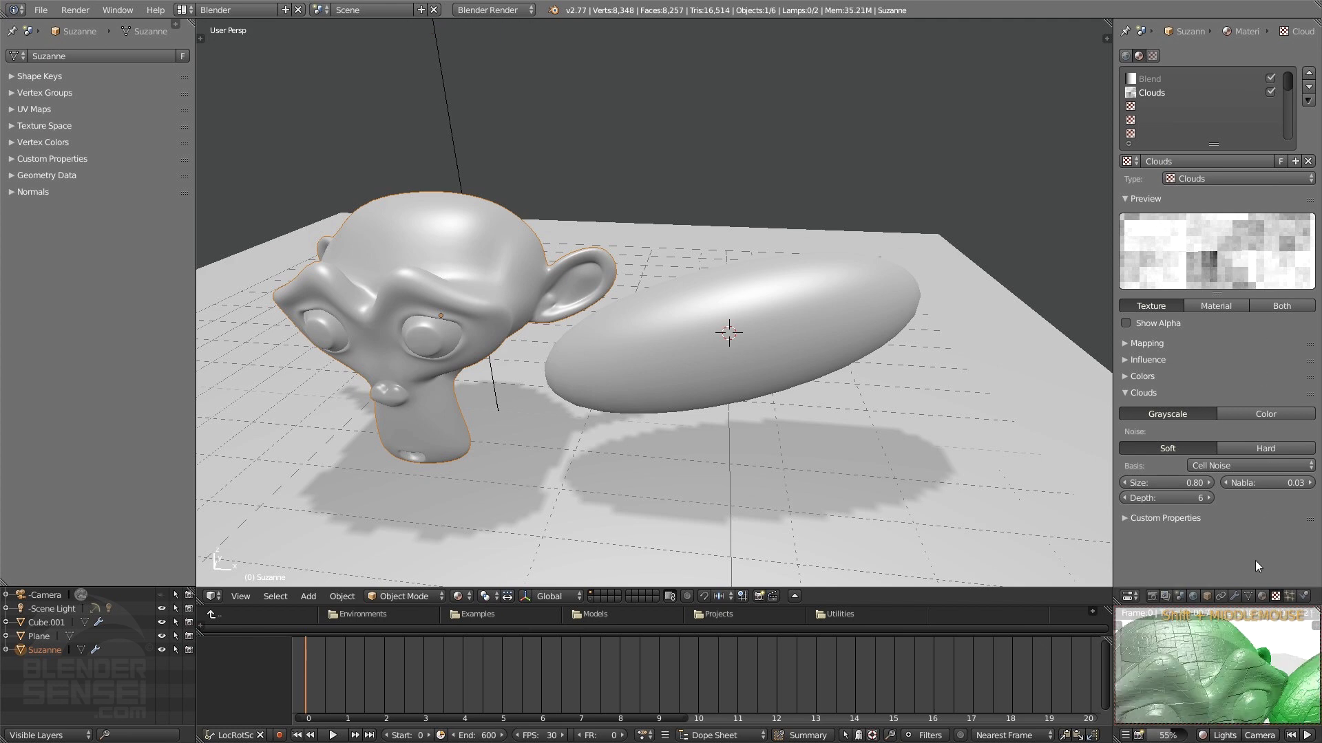
scroll(1225, 671, "up", 3)
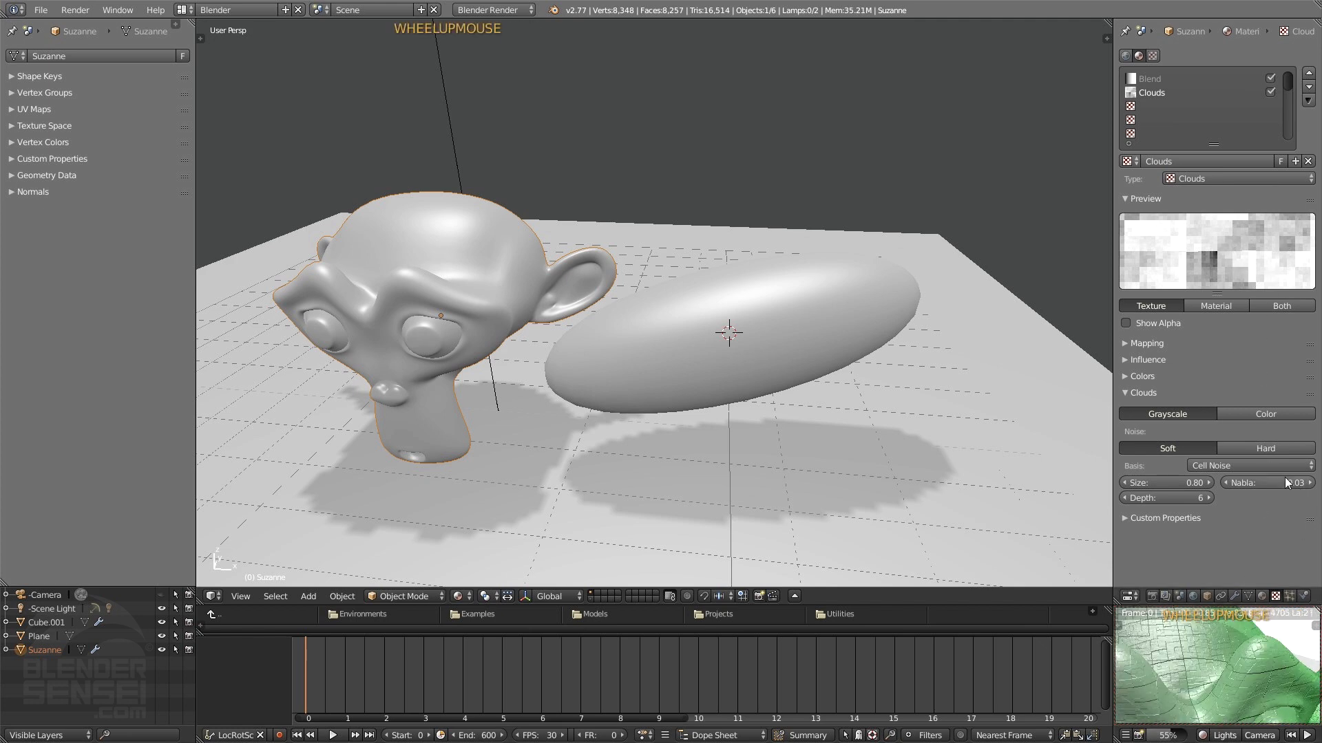
middle_click_drag(1261, 647, 1224, 655, "shift")
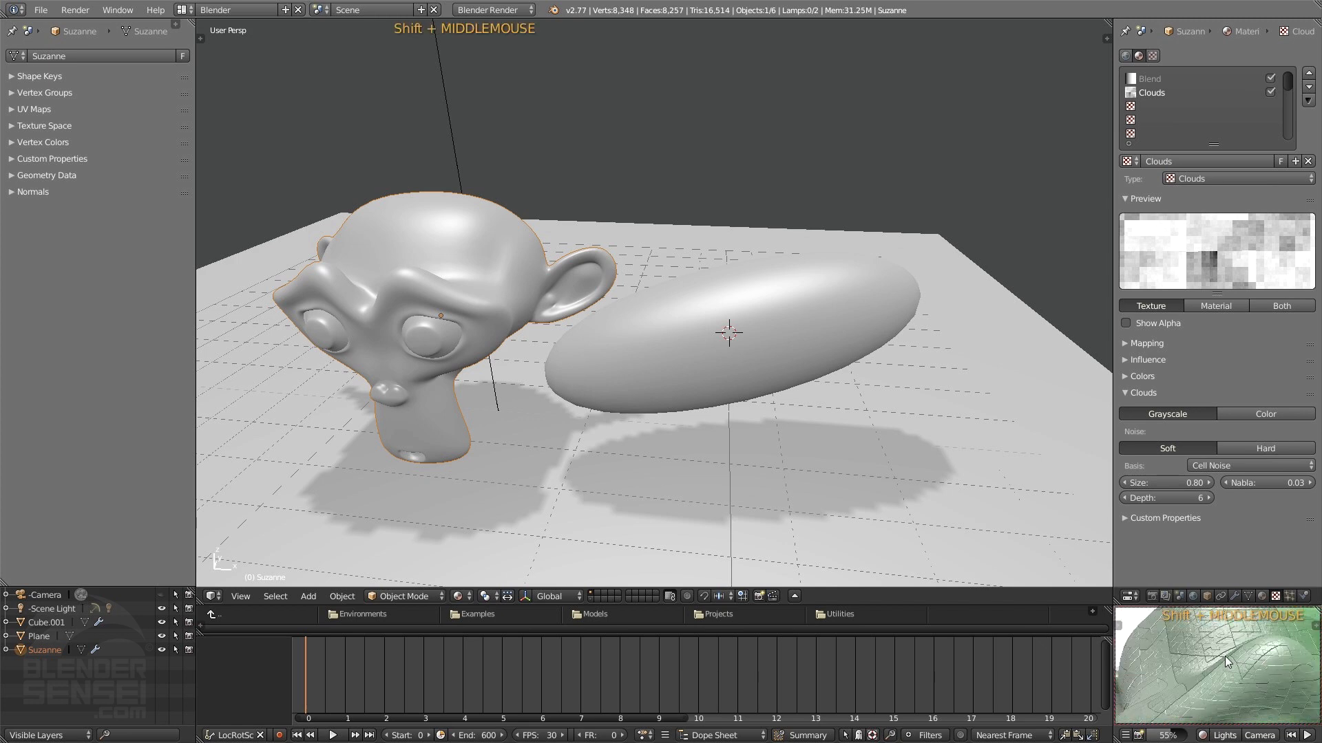
left_click(1124, 360)
left_click(1140, 361)
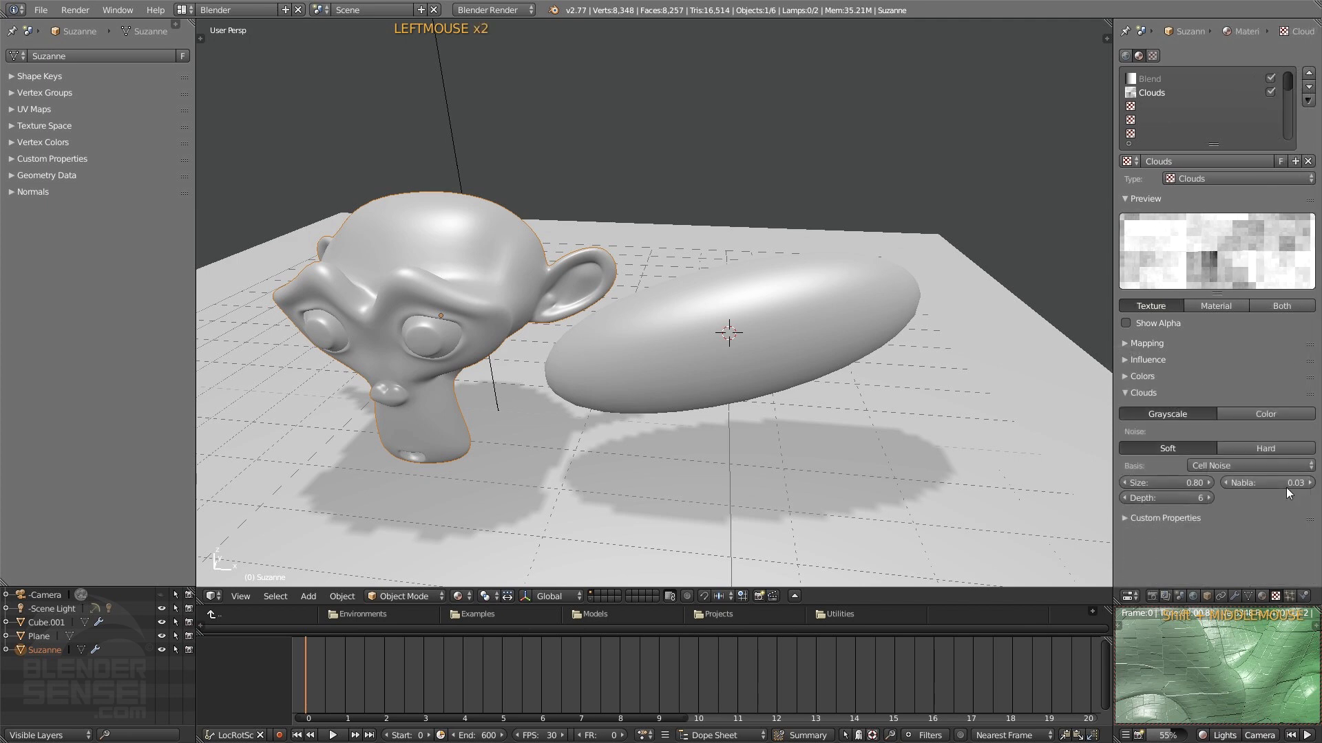
mouse_move(1287, 485)
left_mouse_down()
mouse_move(1261, 484)
mouse_move(1281, 489)
left_mouse_up()
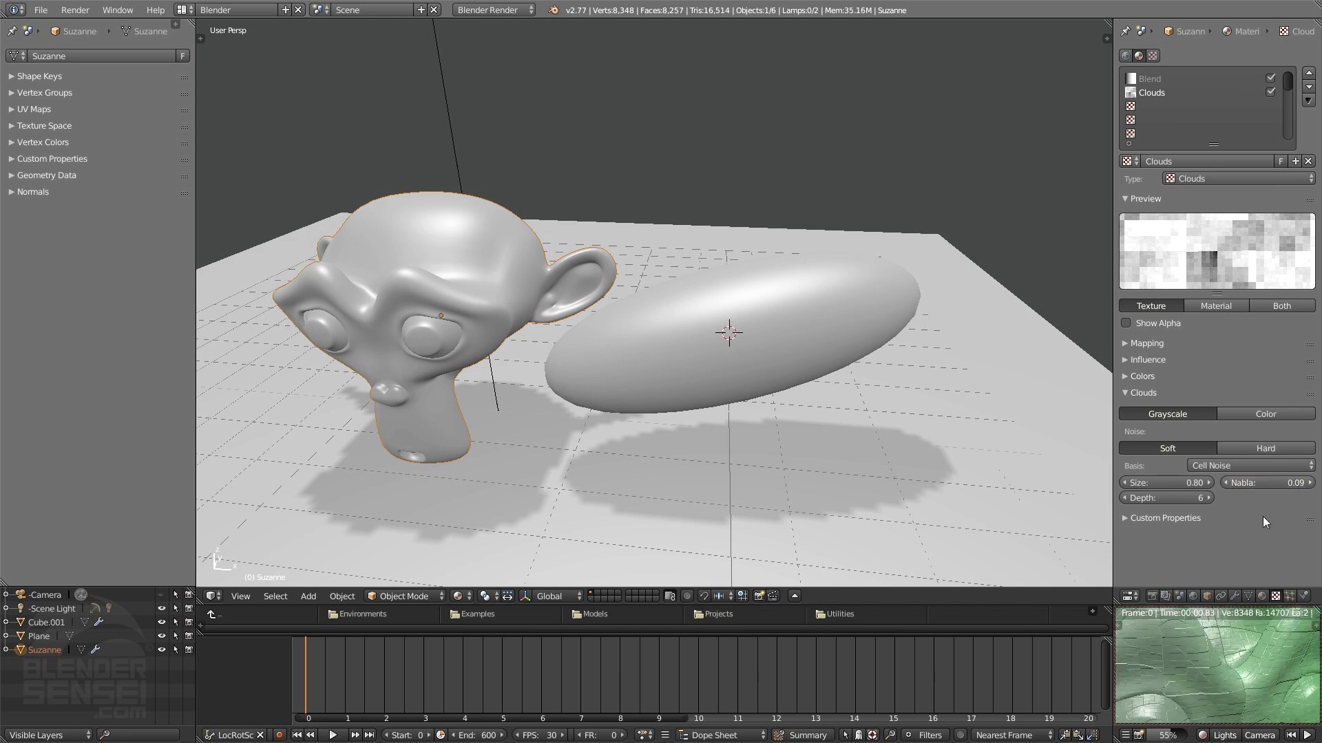
Step: Change the Clouds noise basis to Voronoi Crackle and inspect the pattern on the rendered monkey head
left_click(1278, 466)
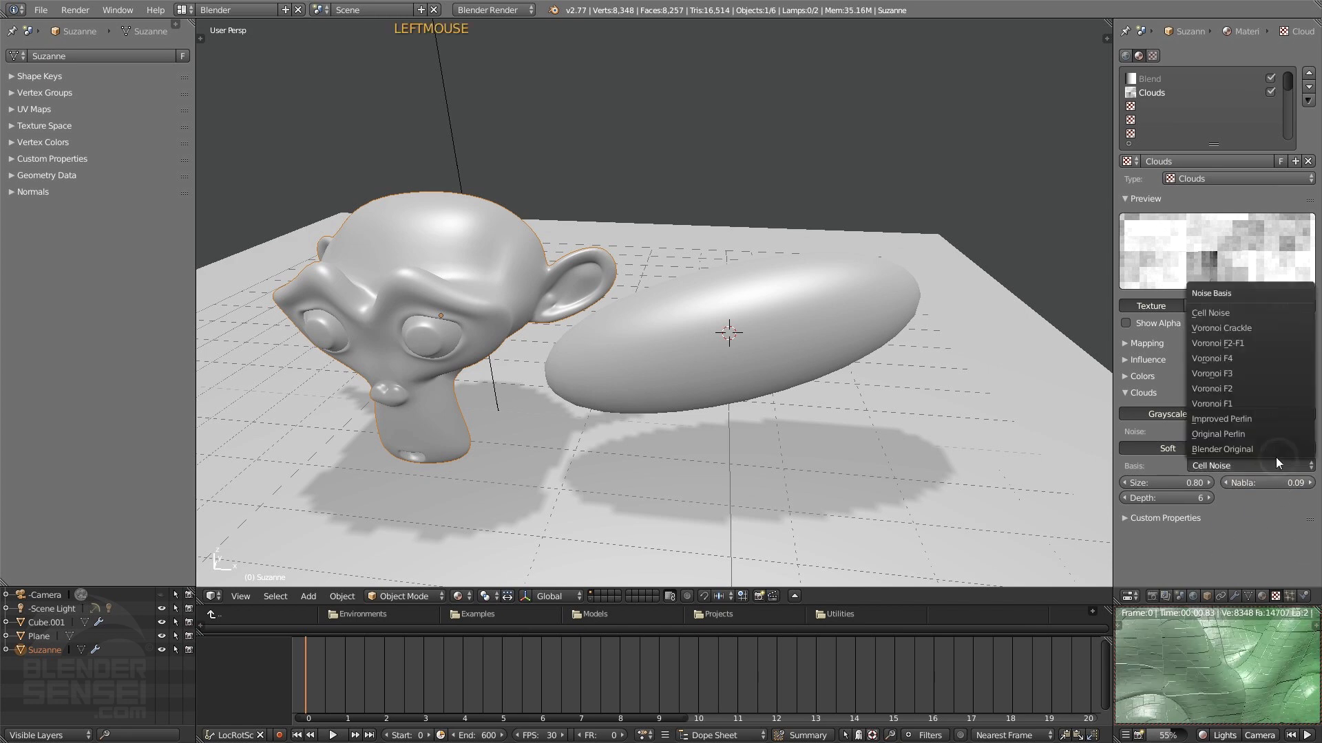
left_click(1238, 329)
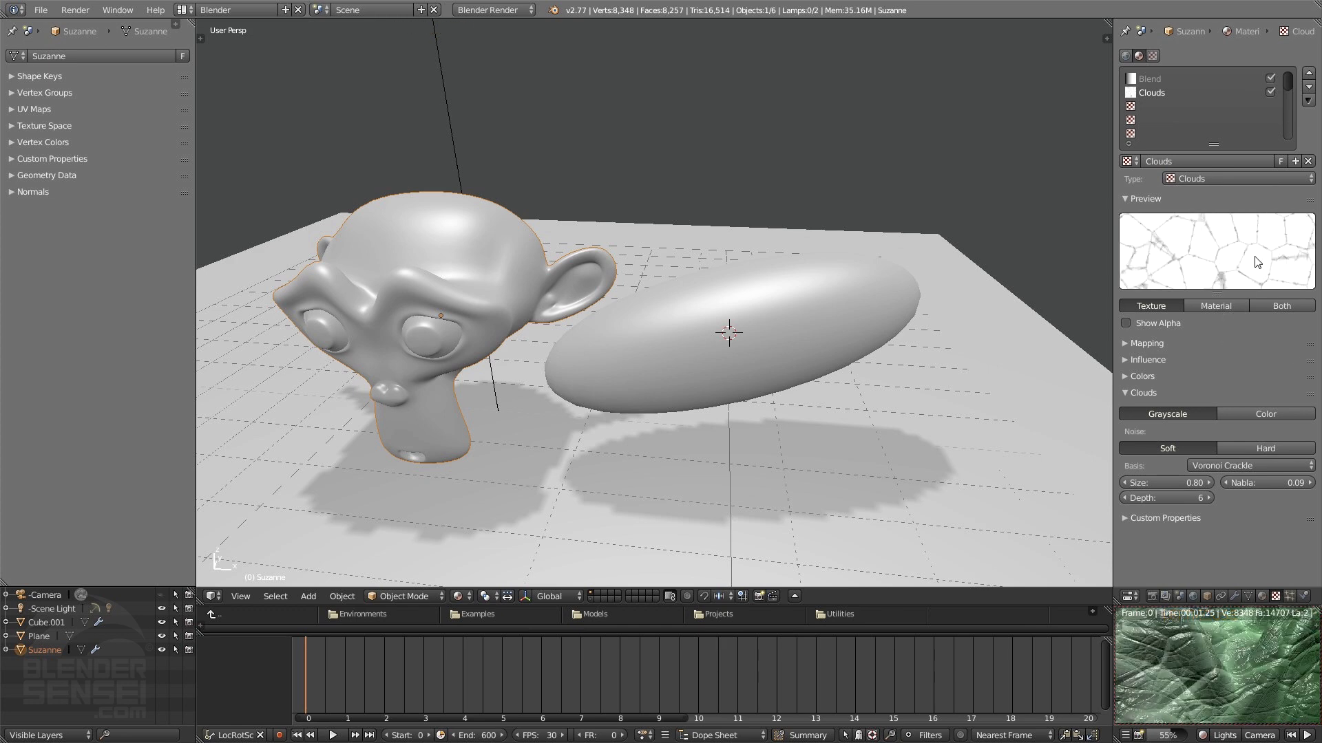
mouse_move(1257, 667)
middle_mouse_down()
mouse_move(1230, 678)
mouse_move(1283, 676)
mouse_move(1259, 676)
middle_mouse_up()
scroll(1239, 682, "up", 2)
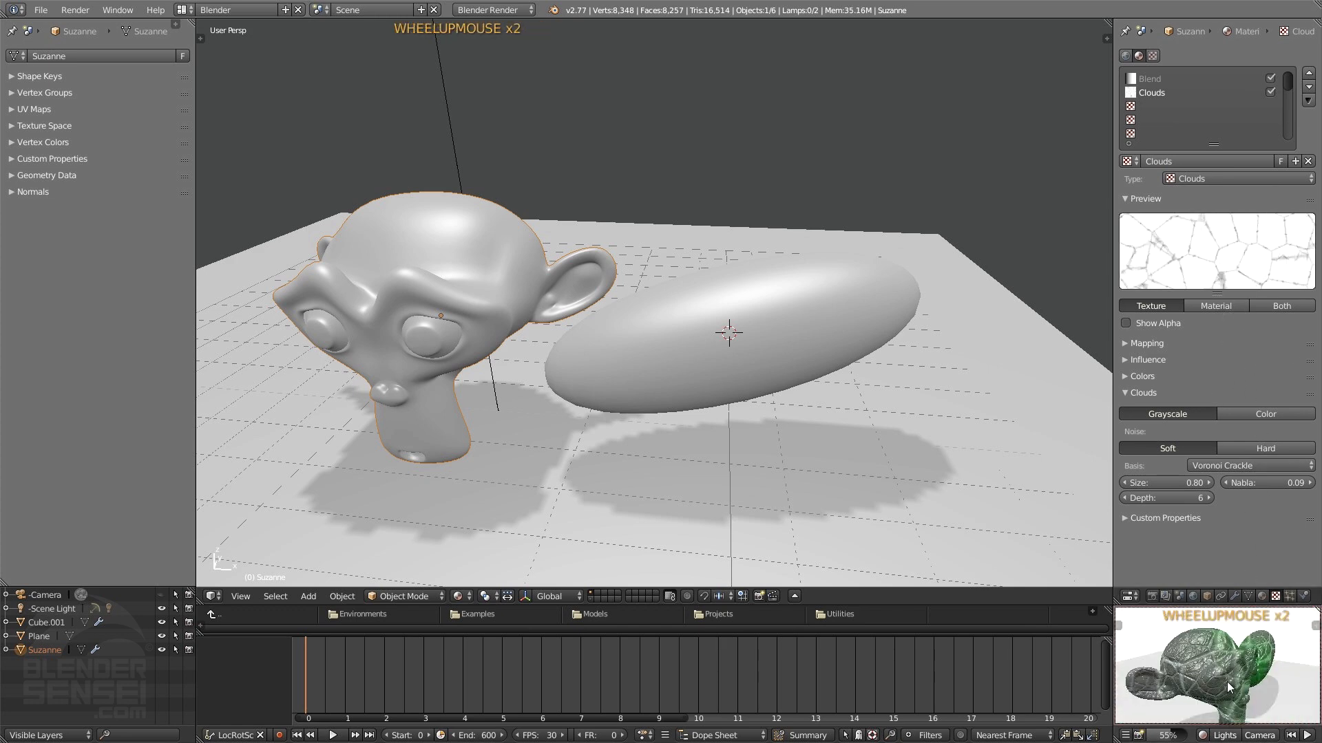
mouse_move(1237, 683)
middle_mouse_down()
mouse_move(1207, 667)
mouse_move(1221, 671)
middle_mouse_up()
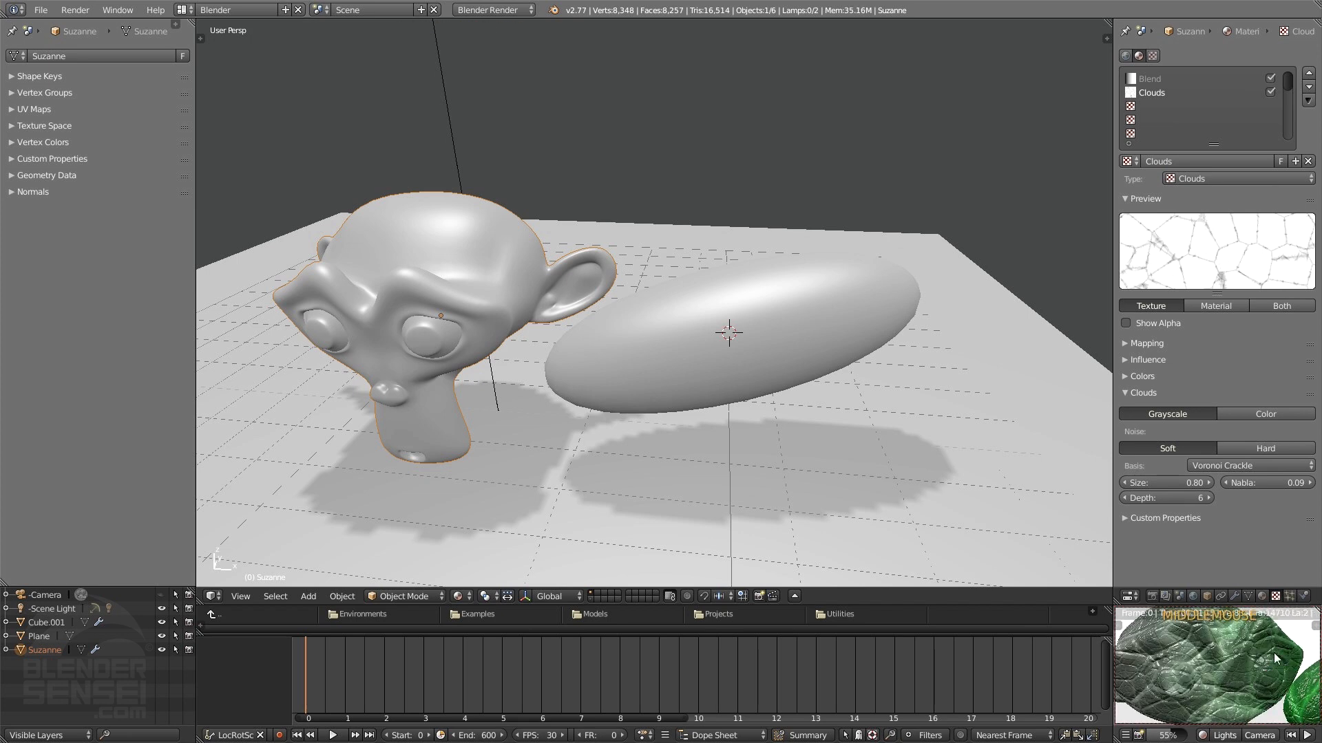
middle_click_drag(1222, 663, 1275, 673)
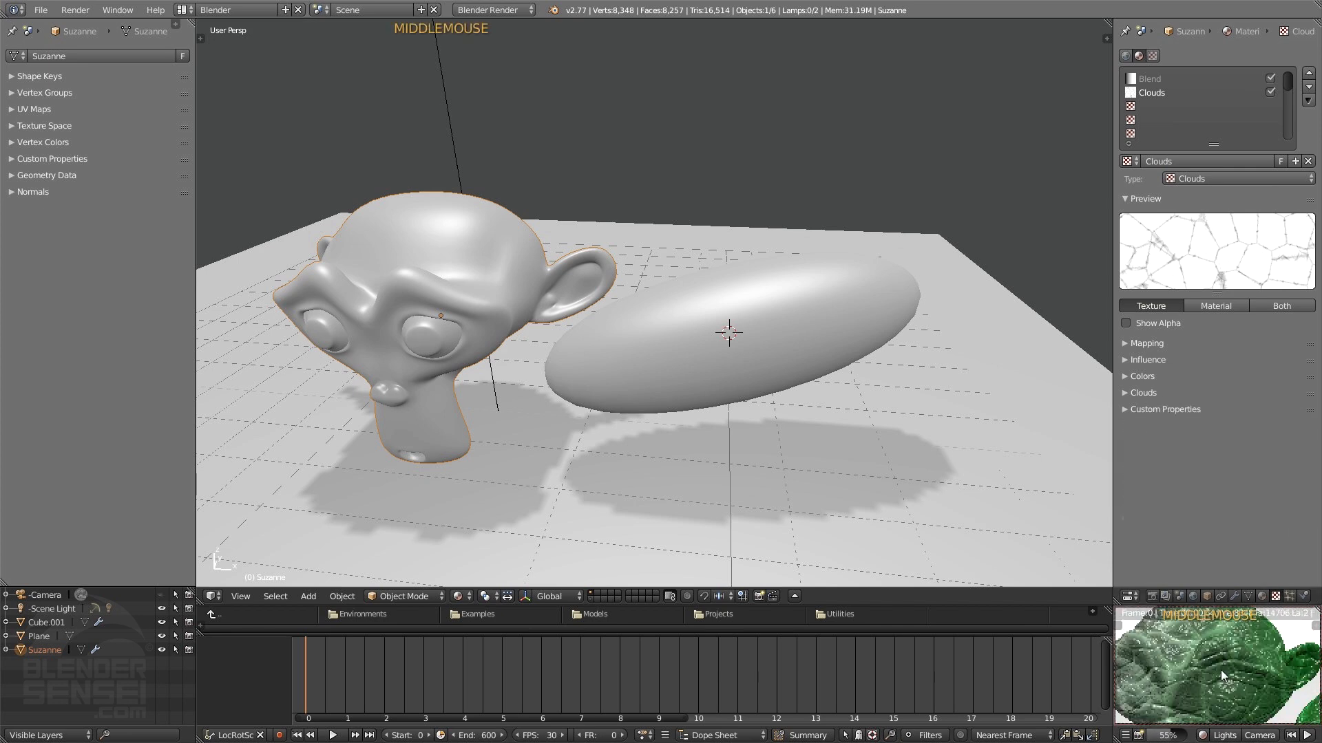
scroll(1220, 670, "down", 2)
scroll(1221, 670, "up", 1)
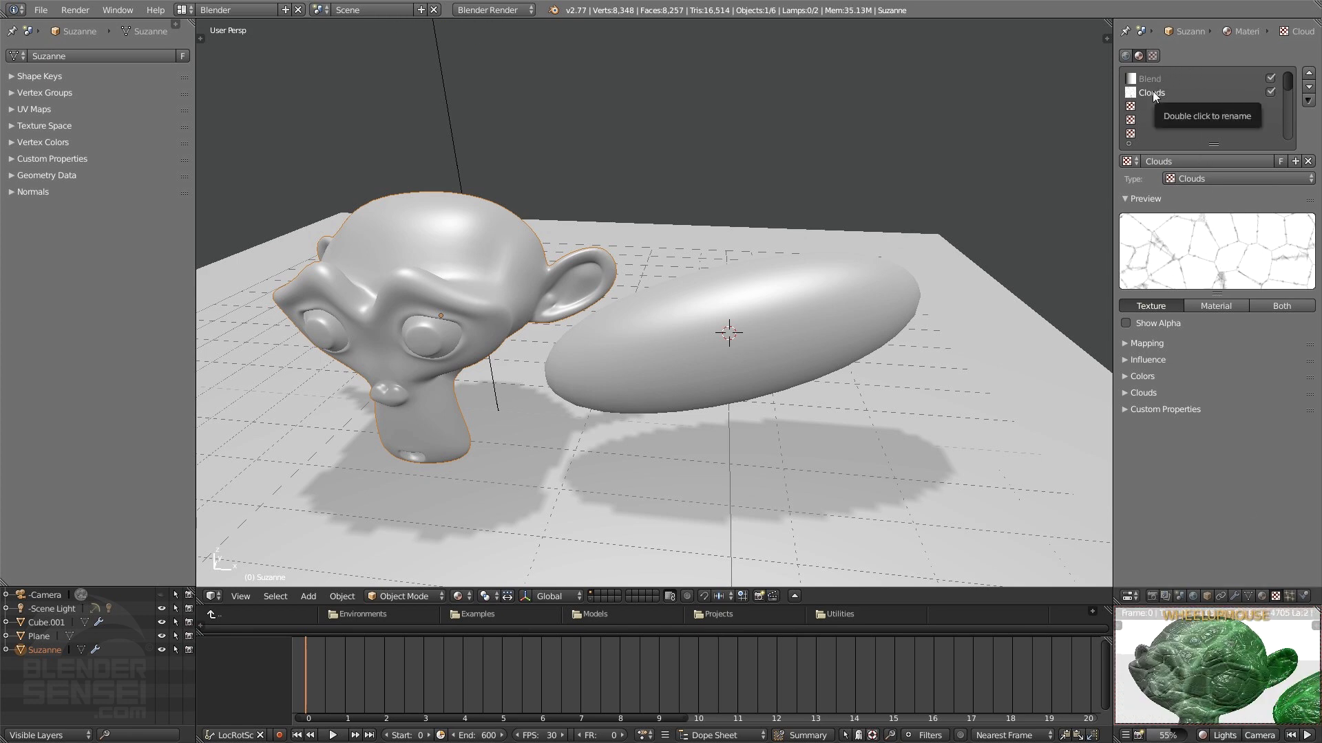
Step: Switch the Blend texture off and back on to compare the monkey head with only the Clouds texture
left_click(1269, 78)
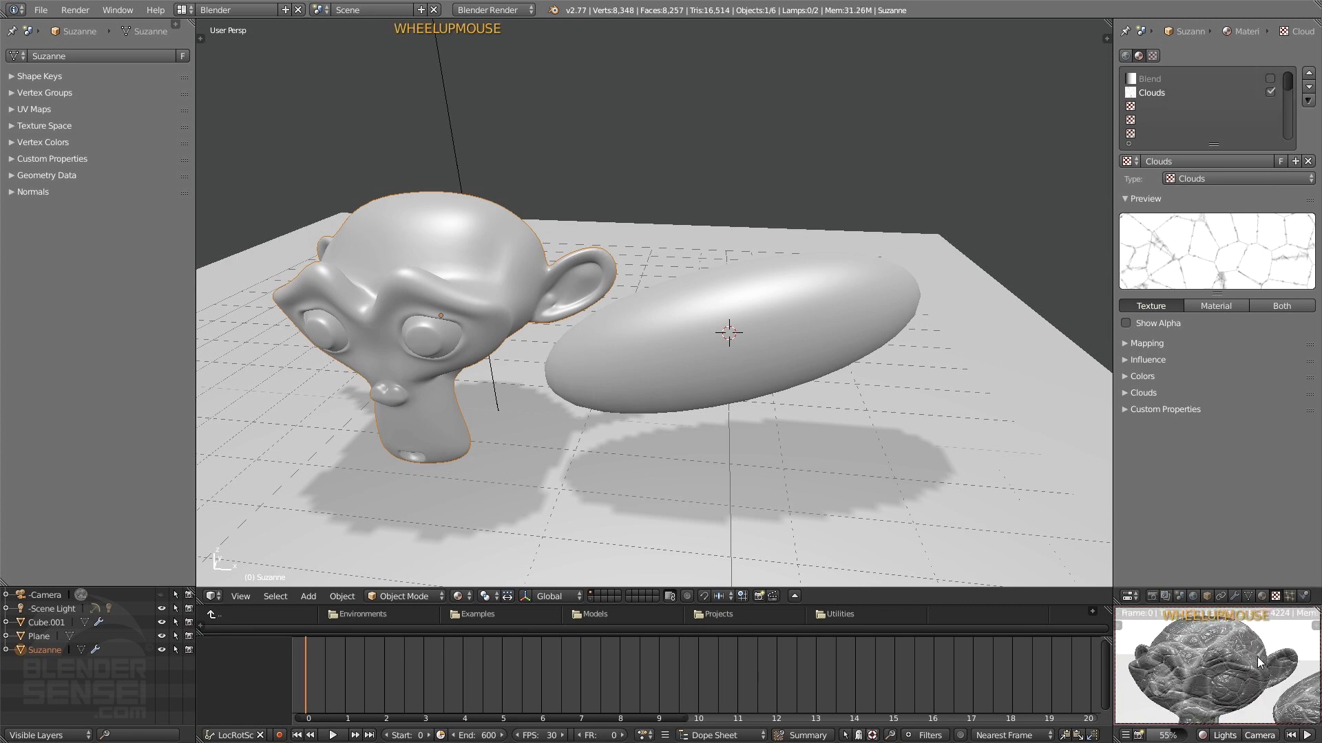
scroll(1254, 659, "up", 3)
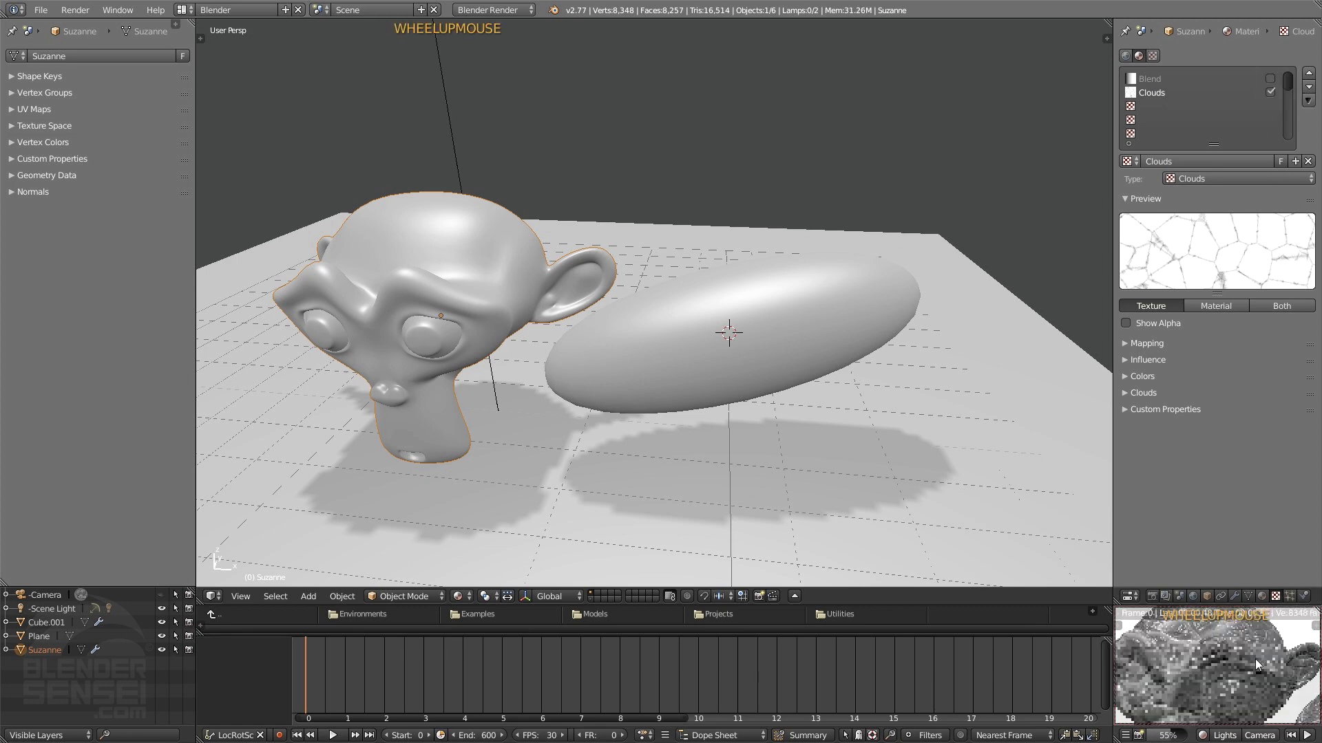
left_click(1139, 393)
left_click(1263, 466)
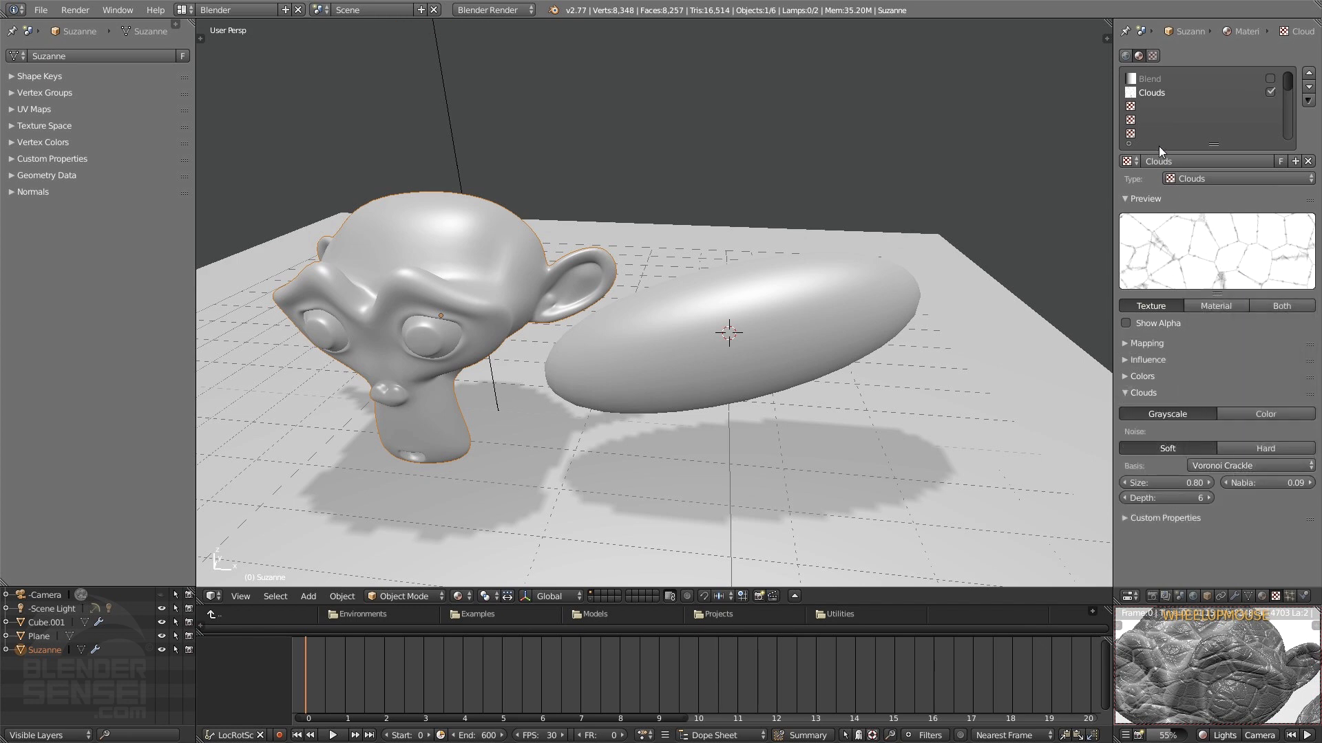
left_click(1270, 78)
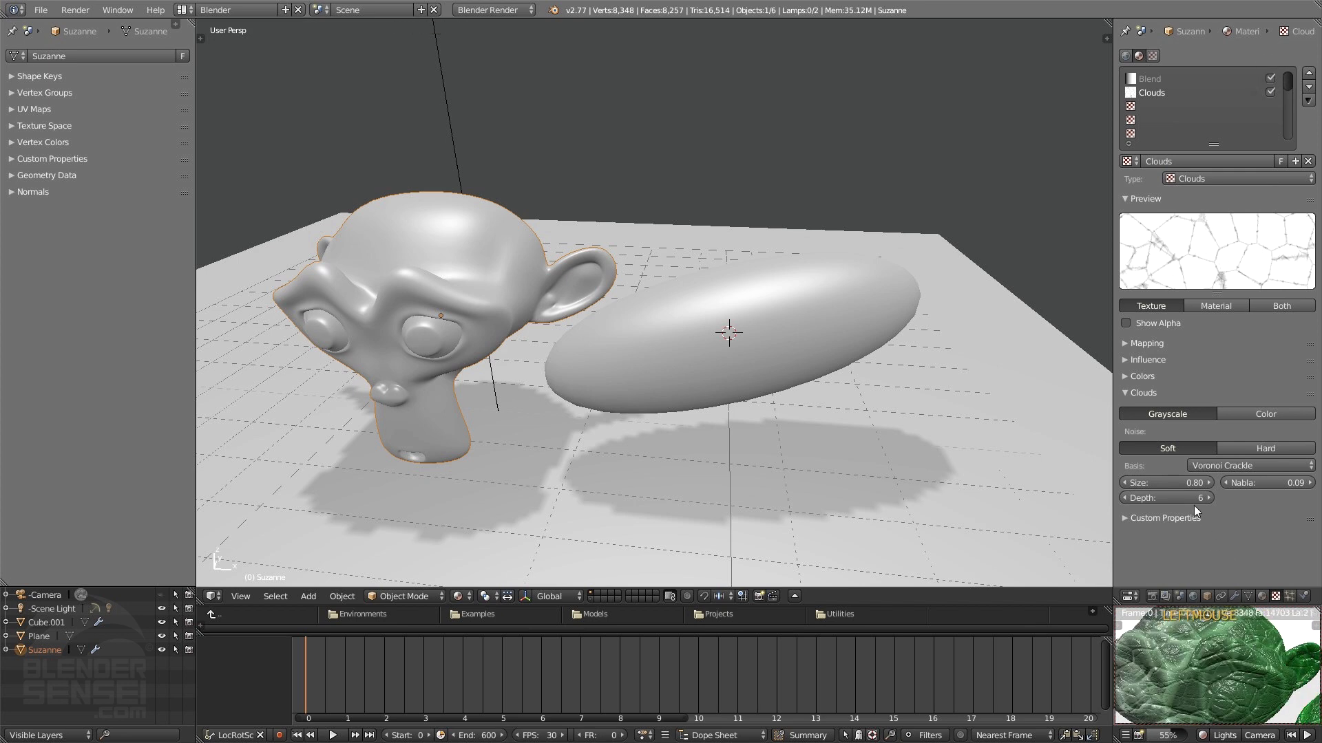
Step: Lower the Clouds texture's normal influence to 0.901 and check the softer relief from several angles
left_click(1126, 393)
left_click(1126, 360)
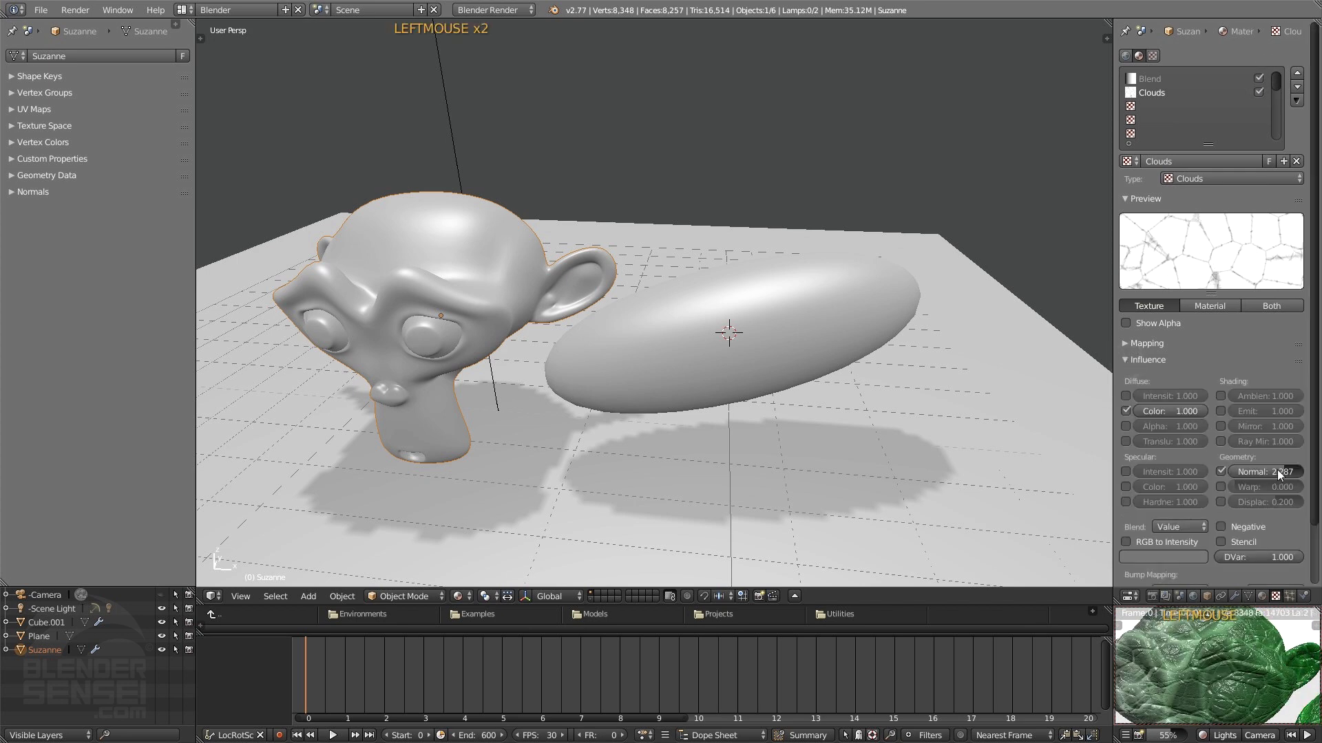
left_click_drag(1278, 470, 1242, 473)
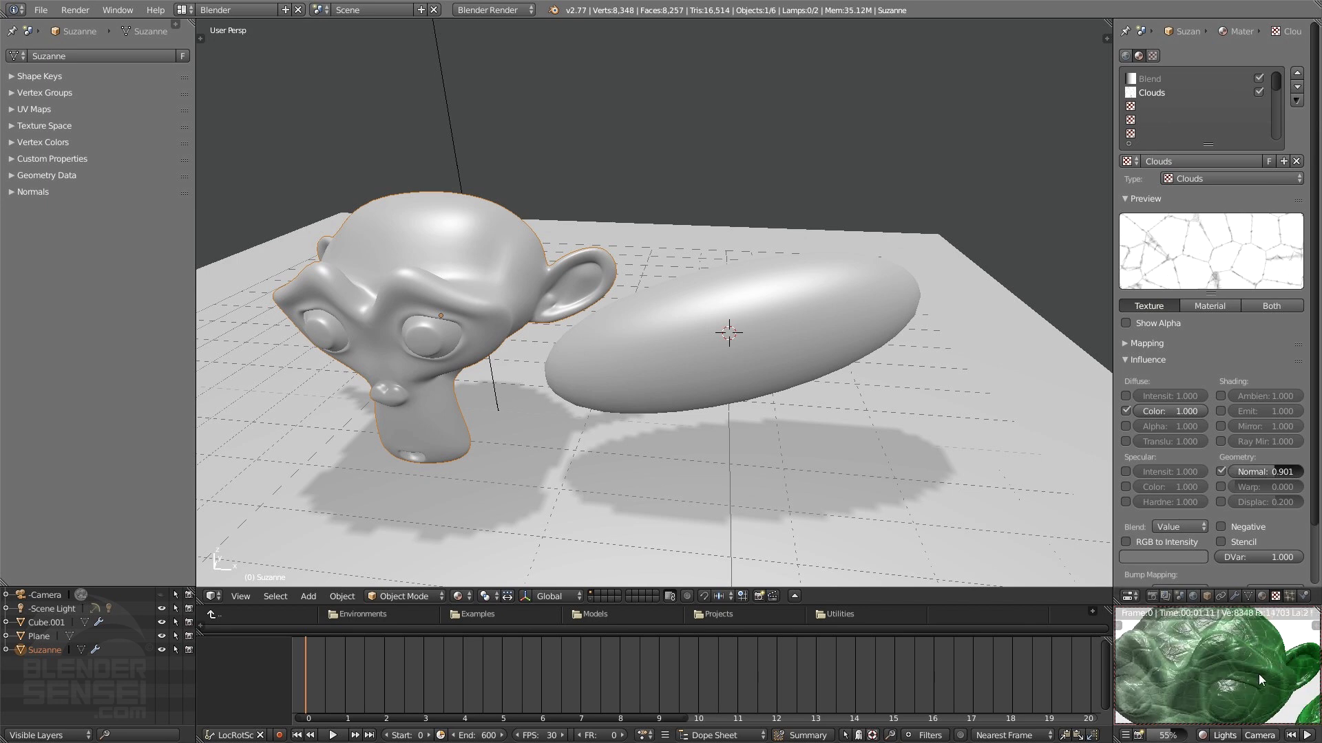
mouse_move(1258, 675)
middle_mouse_down()
mouse_move(1234, 670)
mouse_move(1249, 683)
mouse_move(1257, 676)
mouse_move(1220, 651)
mouse_move(1261, 687)
mouse_move(1227, 651)
mouse_move(1236, 668)
mouse_move(1271, 664)
mouse_move(1230, 687)
mouse_move(1208, 674)
mouse_move(1254, 660)
middle_mouse_up()
scroll(1257, 668, "down", 2)
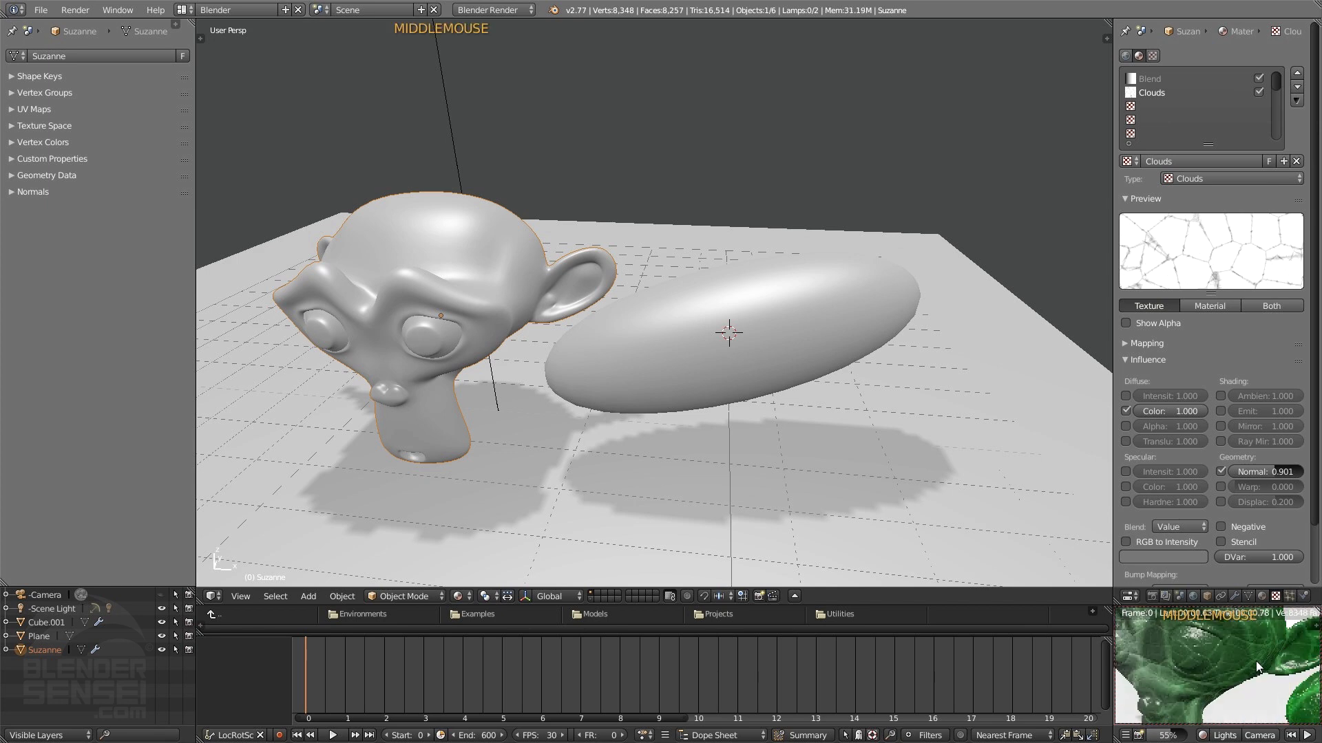
scroll(1255, 660, "down", 3)
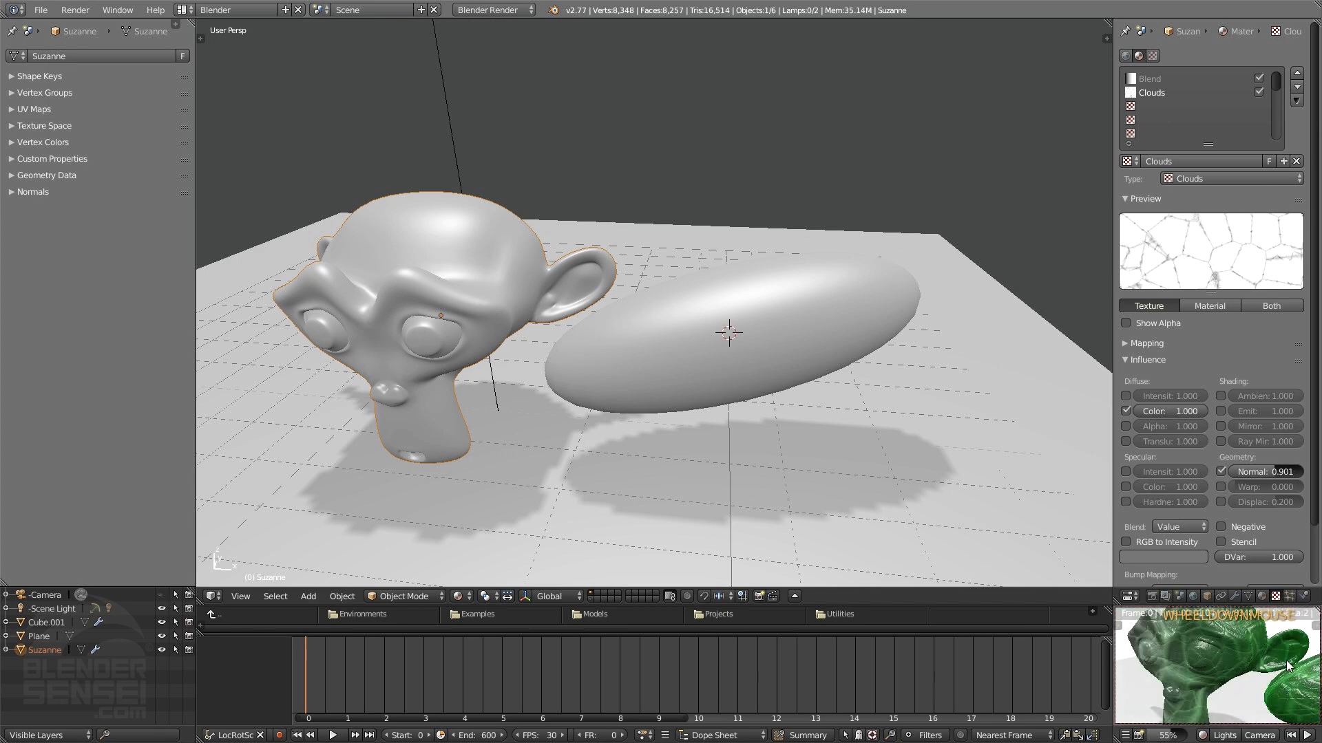
middle_click_drag(1288, 666, 1263, 663)
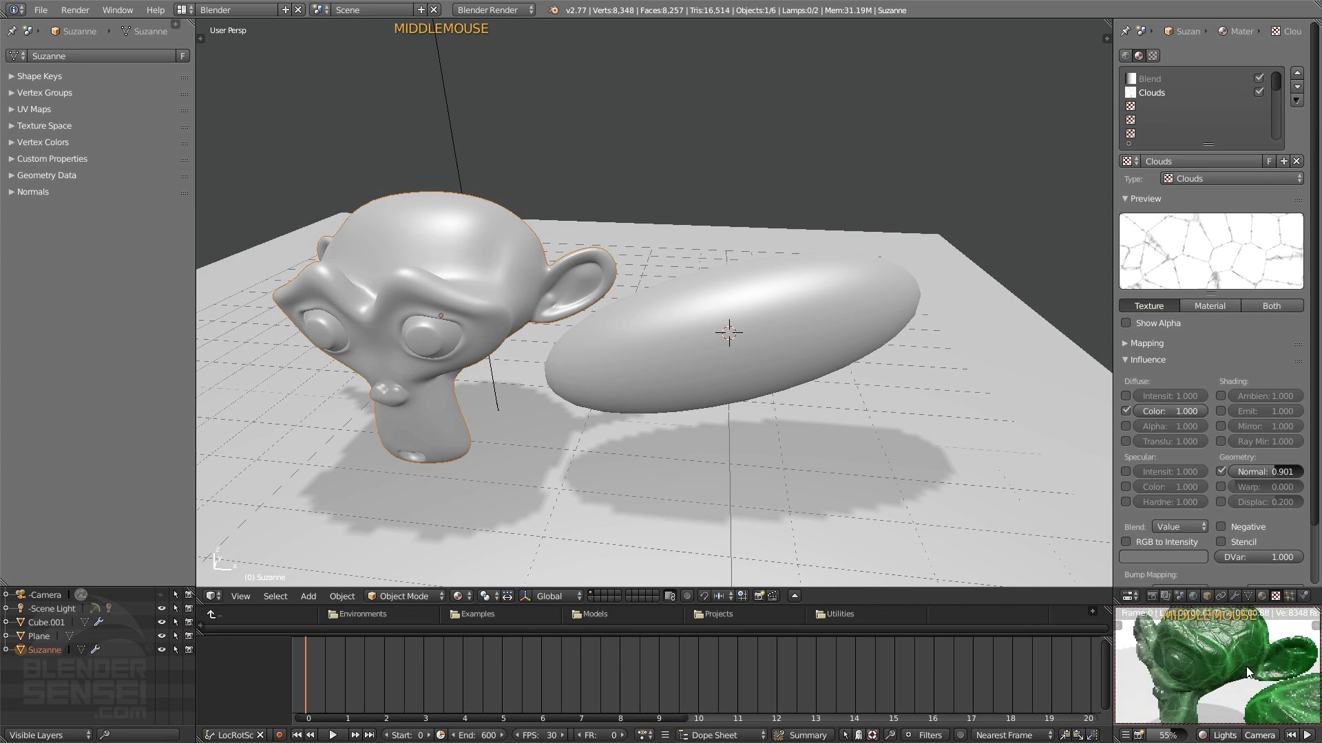
Step: Enable Subsurface Scattering on Suzanne's material and show its settings
left_click(1263, 596)
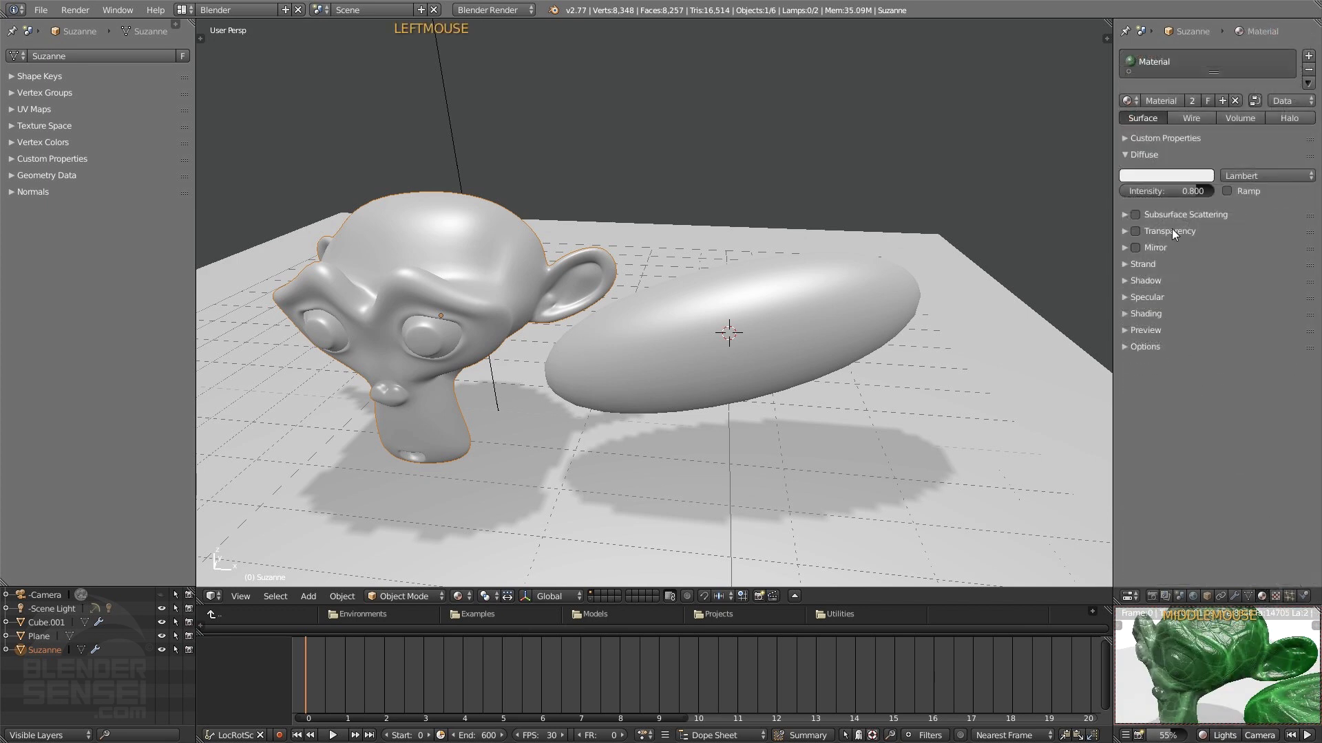
left_click(1135, 215)
left_click(1126, 215)
scroll(1244, 679, "up", 1)
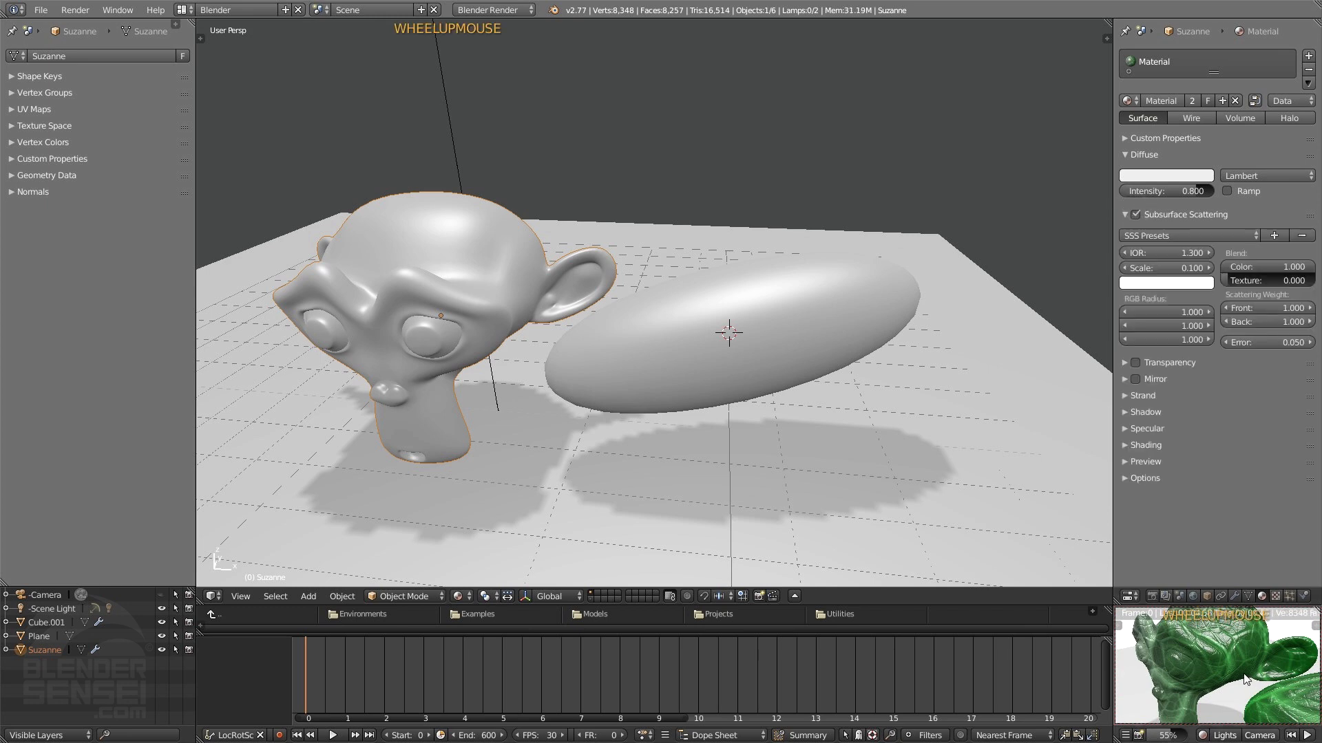
Step: Apply the Skim Milk subsurface scattering preset to Suzanne's material and inspect the rendered head up close
scroll(1245, 680, "up", 3)
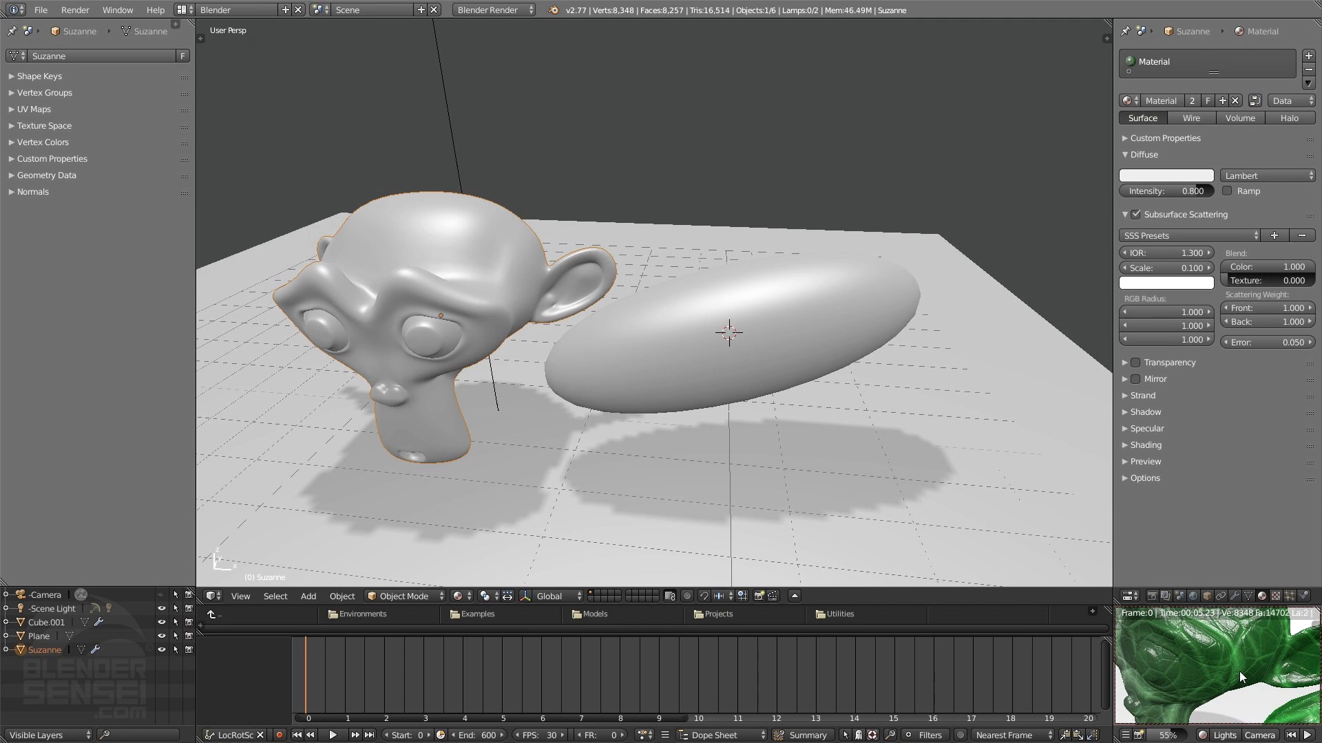
left_click(1194, 234)
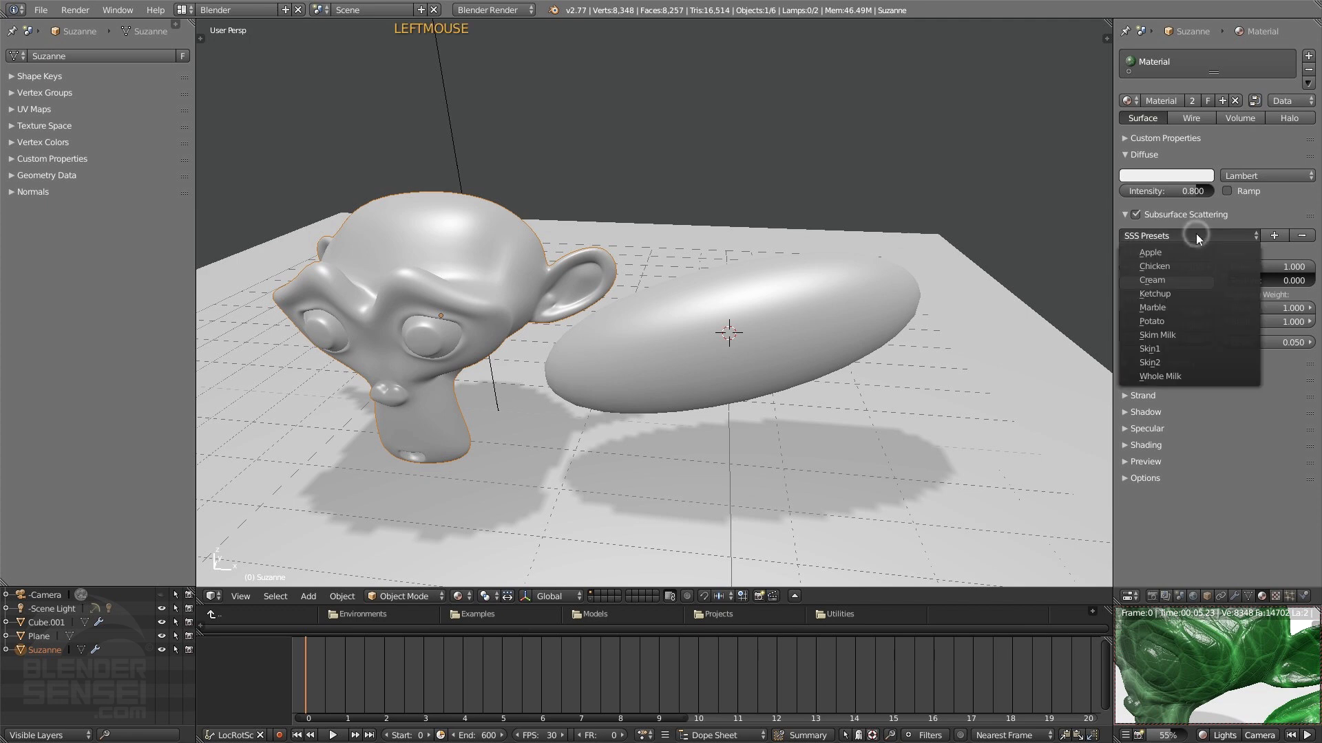
left_click(1187, 336)
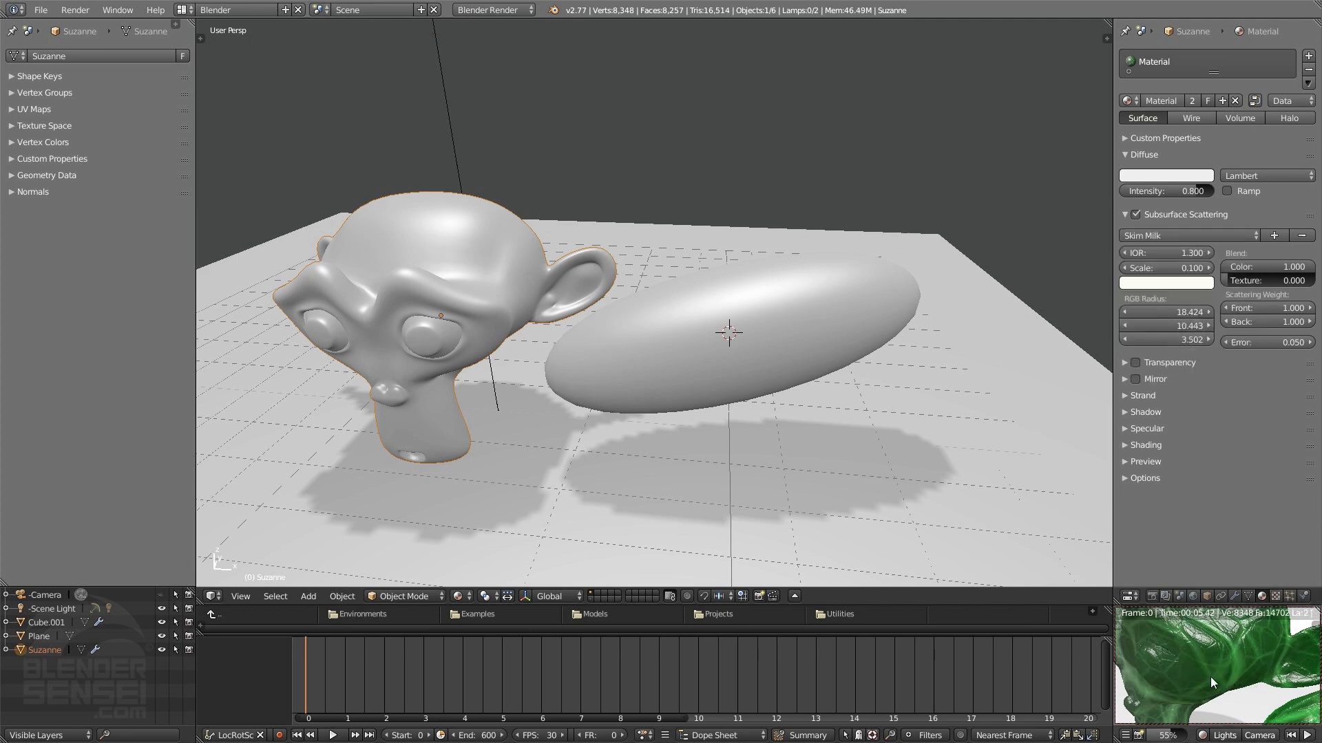
middle_click_drag(1207, 679, 1260, 682)
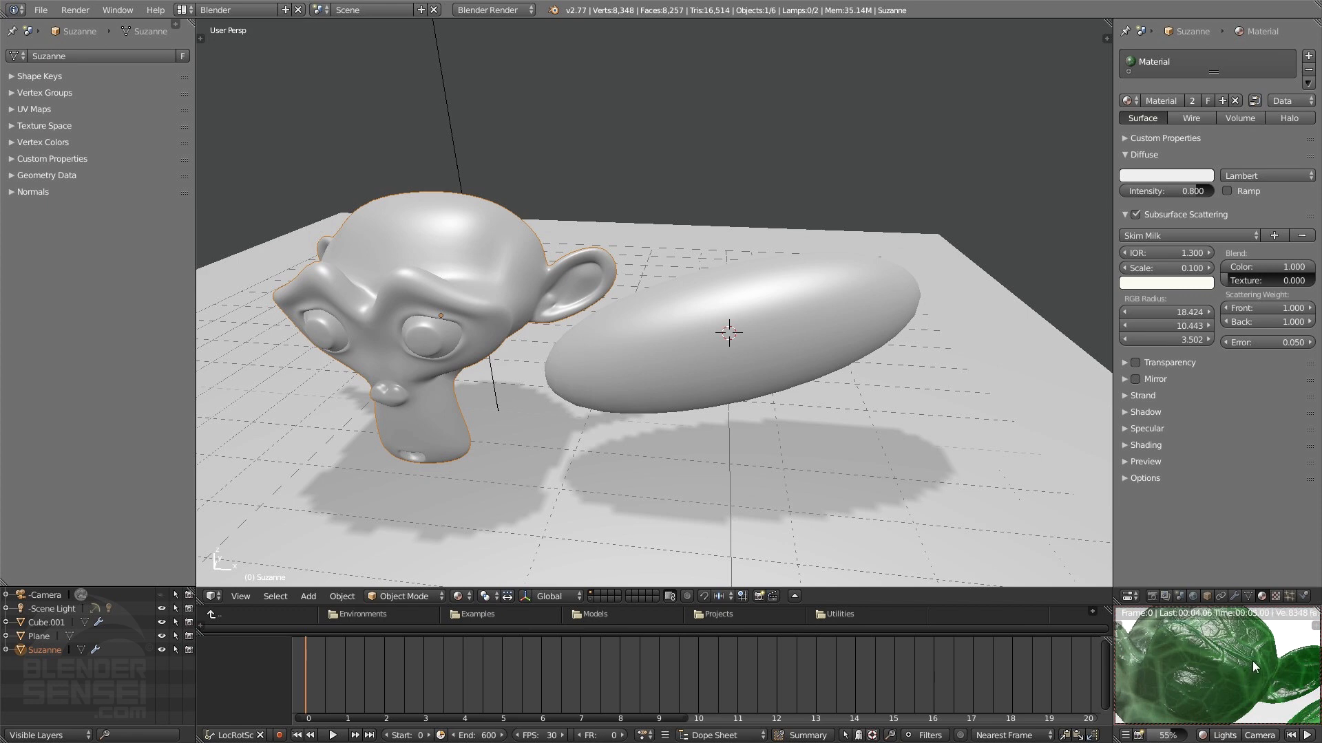
Step: Change the Blend texture's influence color to red and check the rendered monkey head from several angles
left_click(1207, 736)
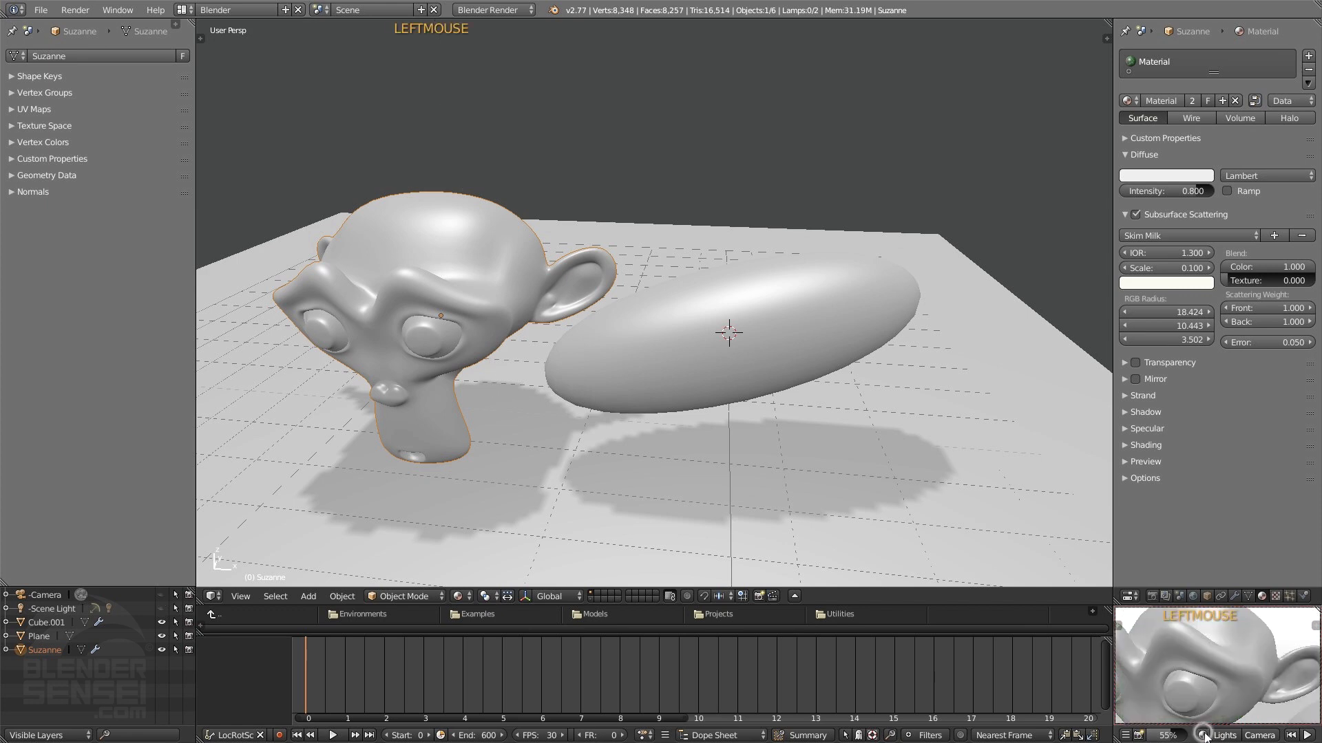
left_click(1276, 597)
left_click(1147, 77)
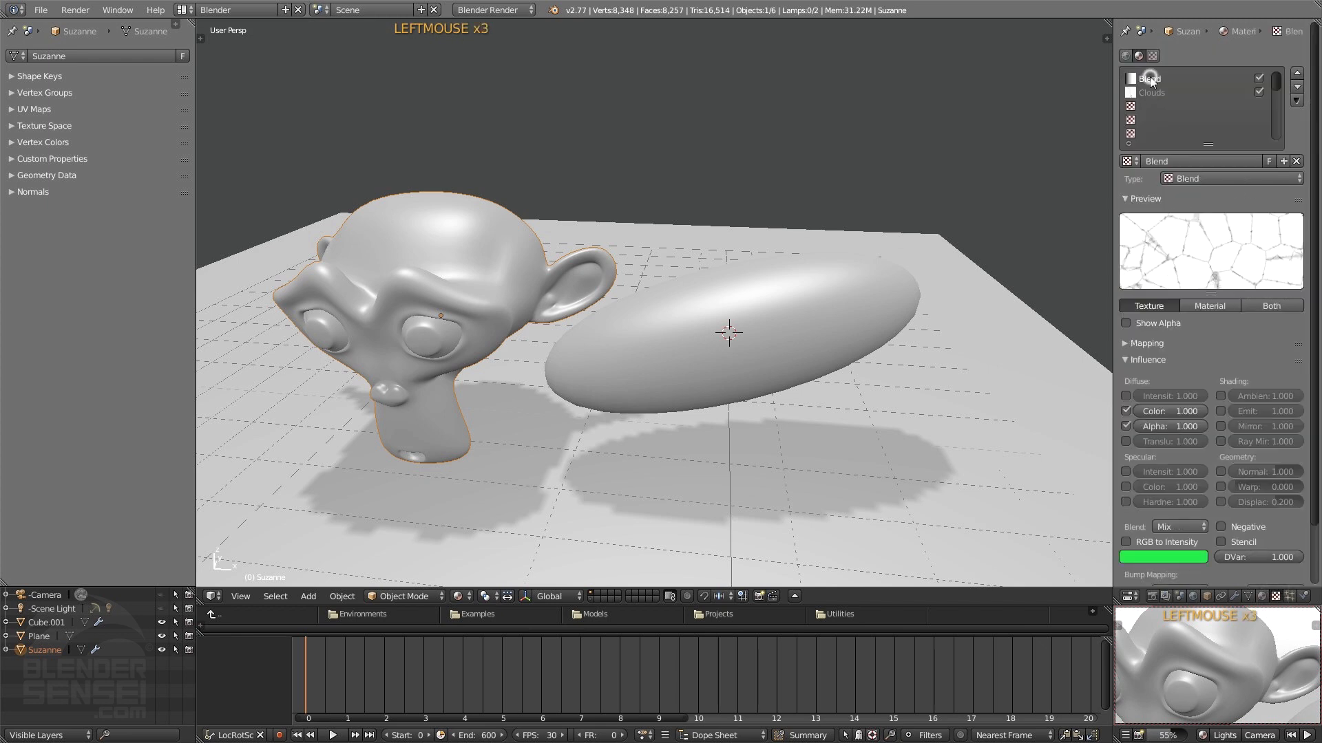
left_click(1205, 736)
left_click(1190, 556)
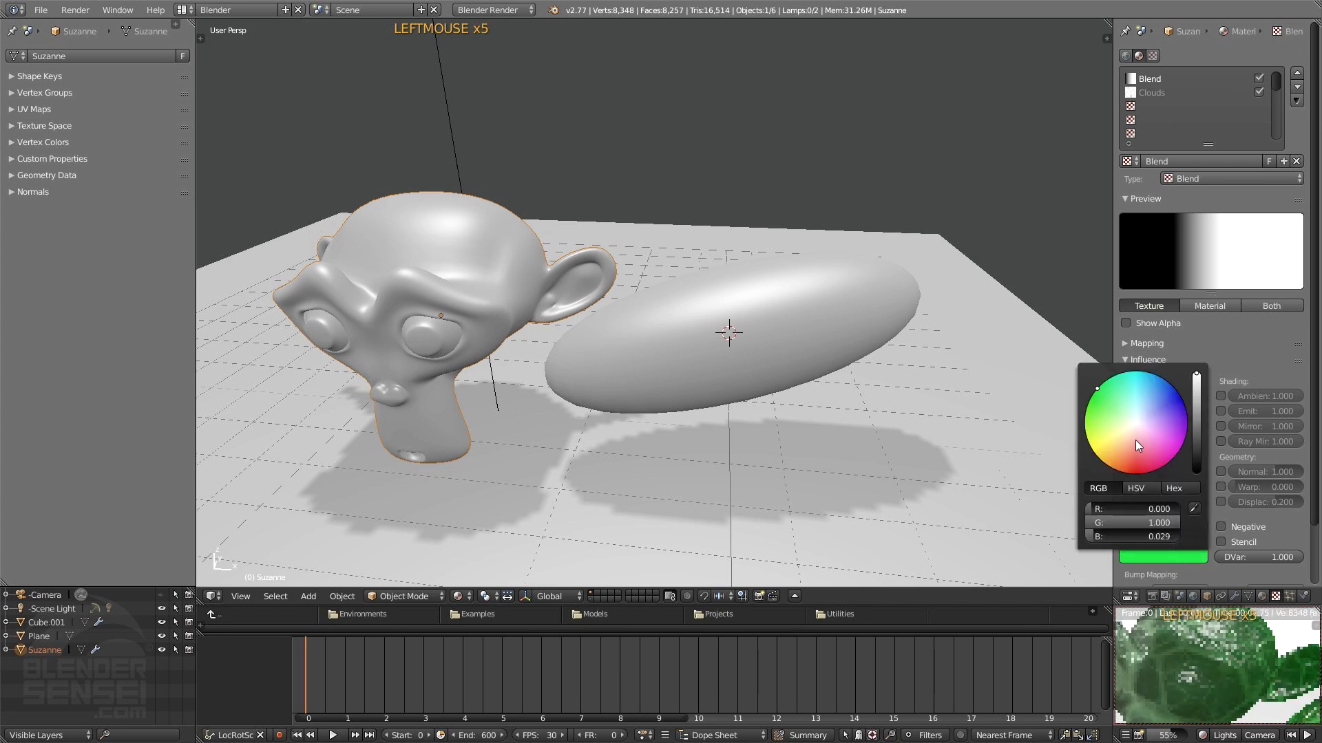
left_click(1140, 473)
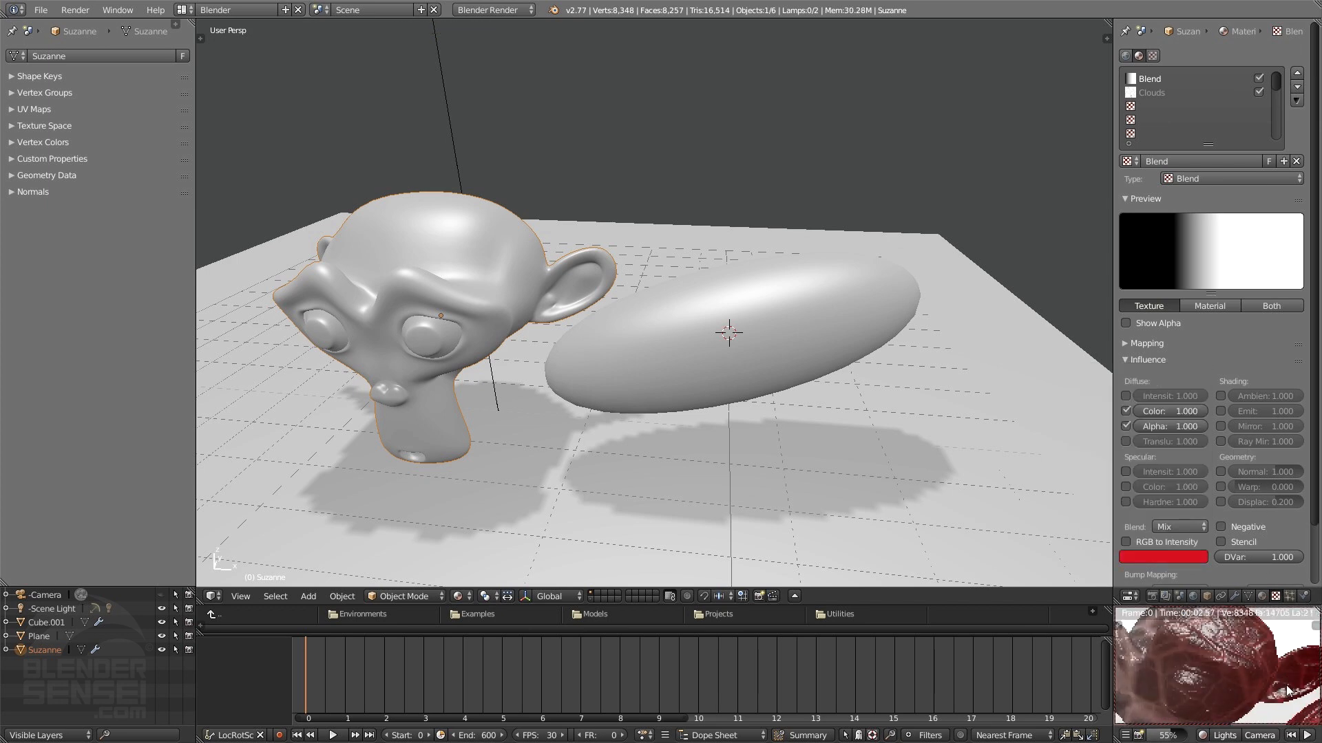
middle_click_drag(1267, 680, 1233, 675)
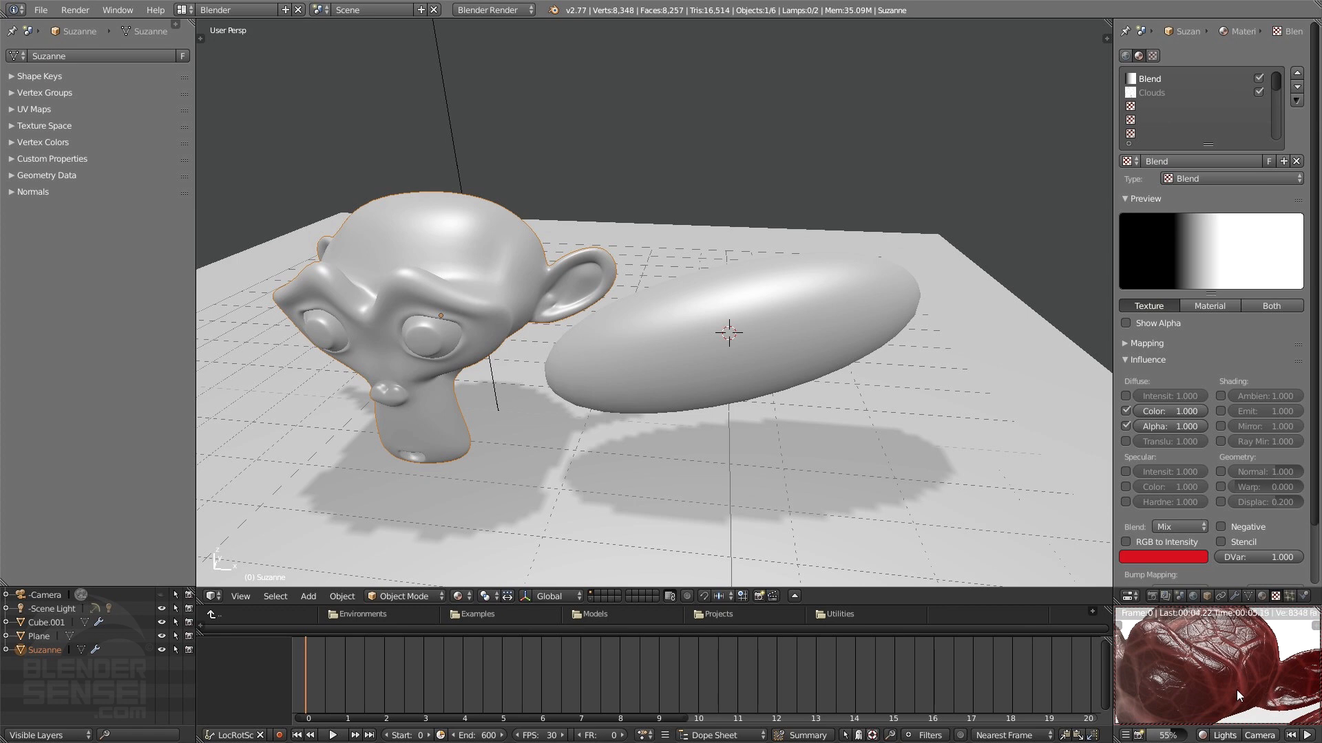
middle_click_drag(1237, 689, 1247, 679)
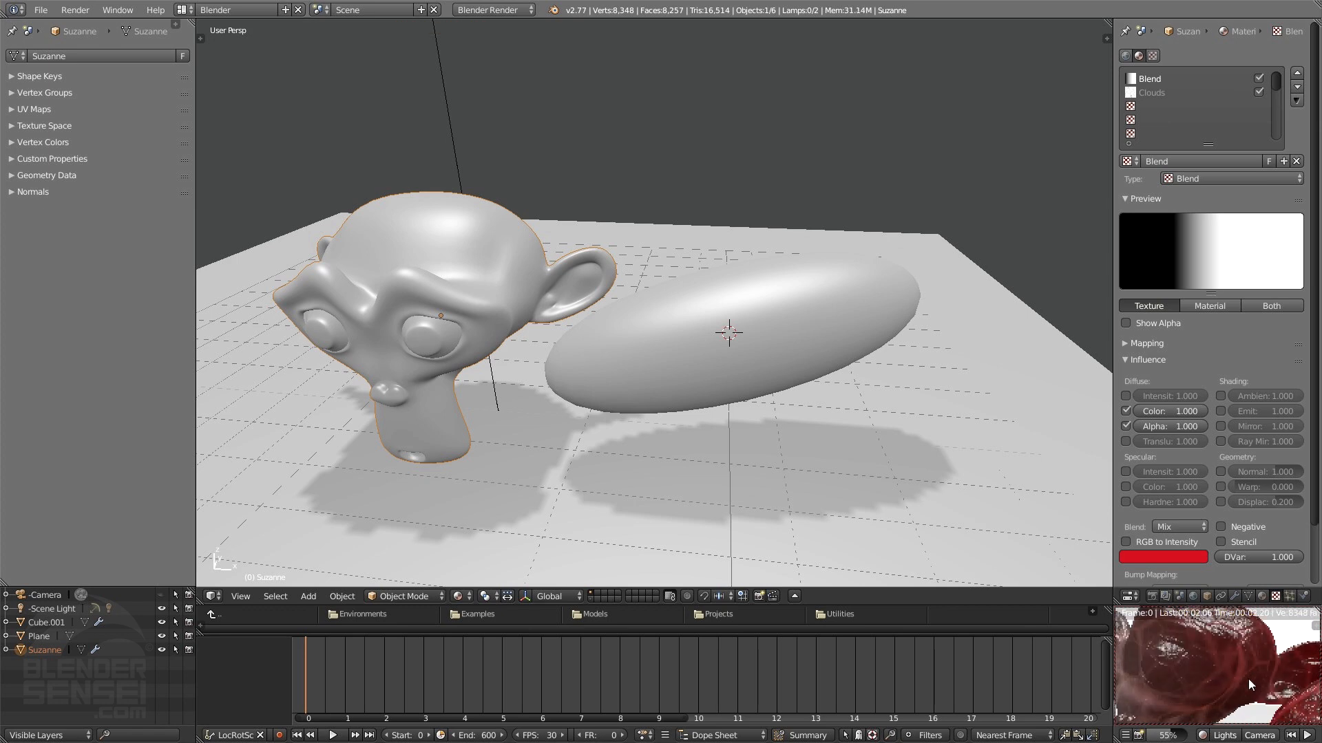
middle_click_drag(1199, 670, 1245, 680)
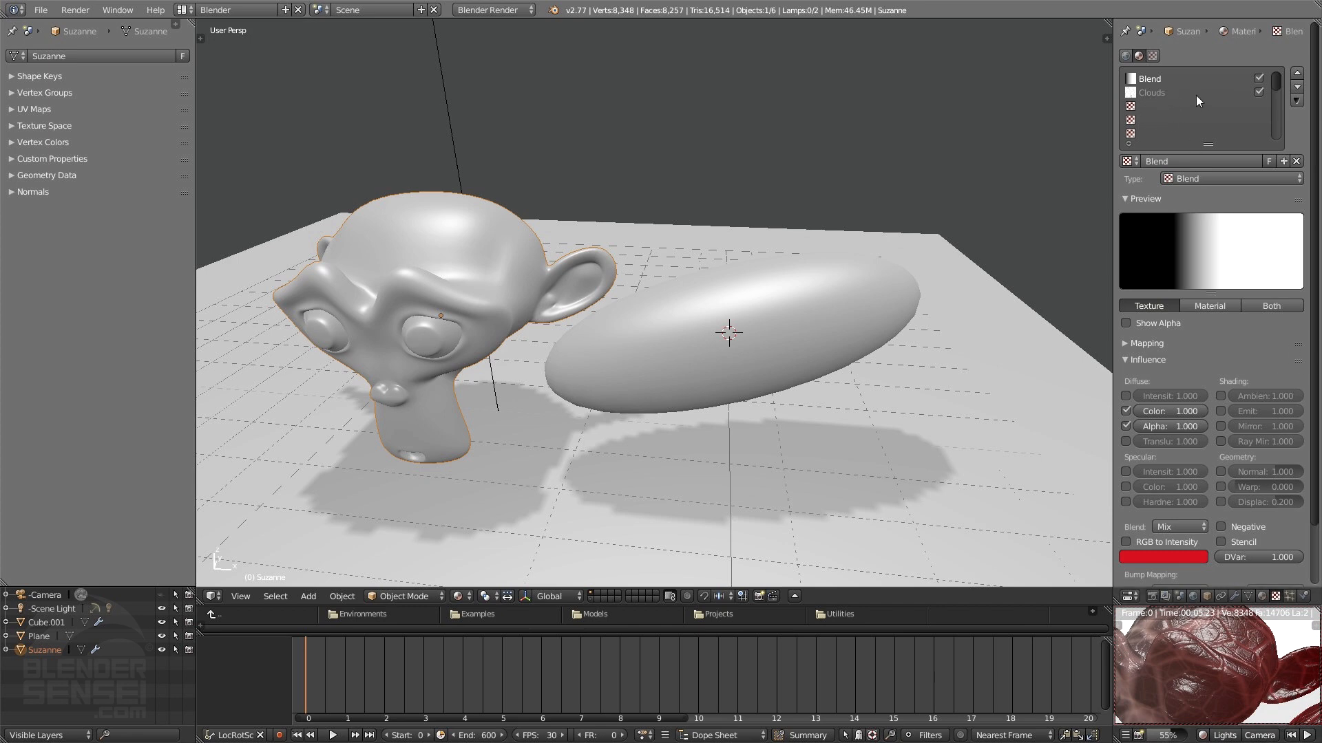
middle_click_drag(1246, 657, 1199, 653)
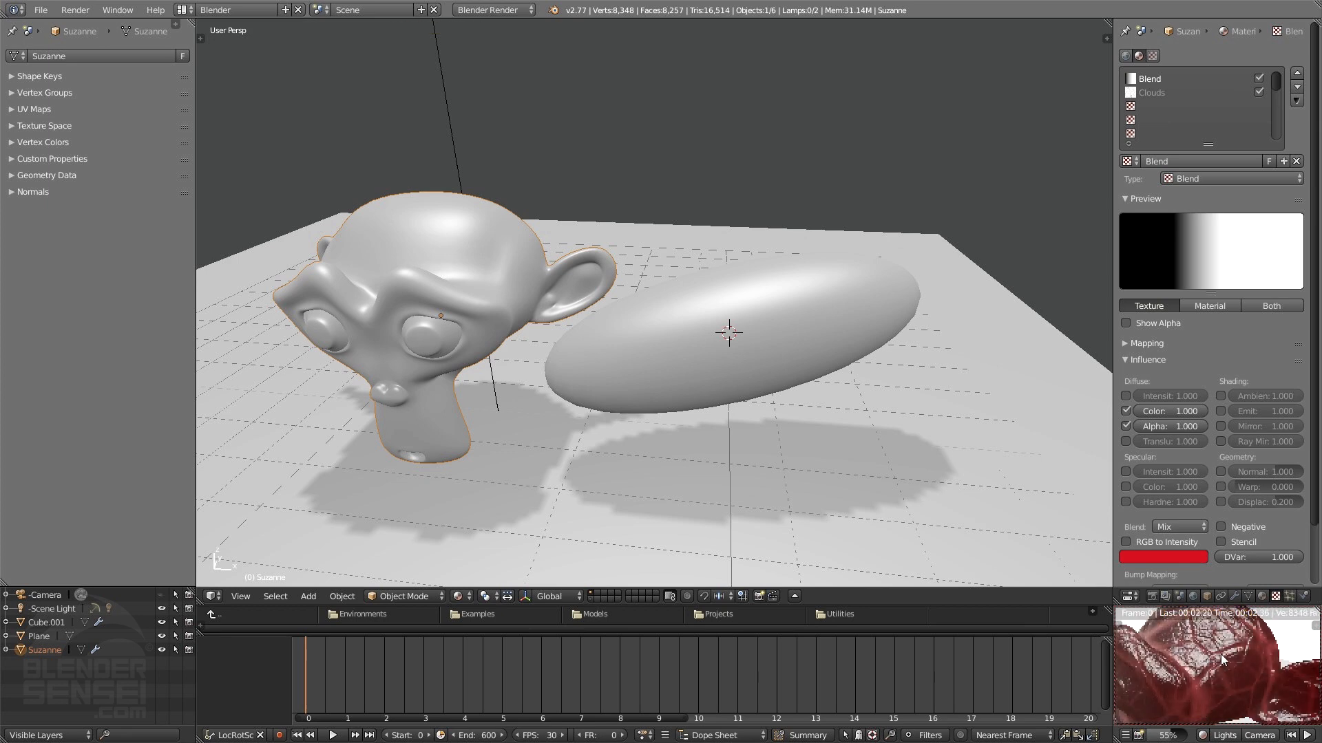
scroll(1224, 655, "down", 2)
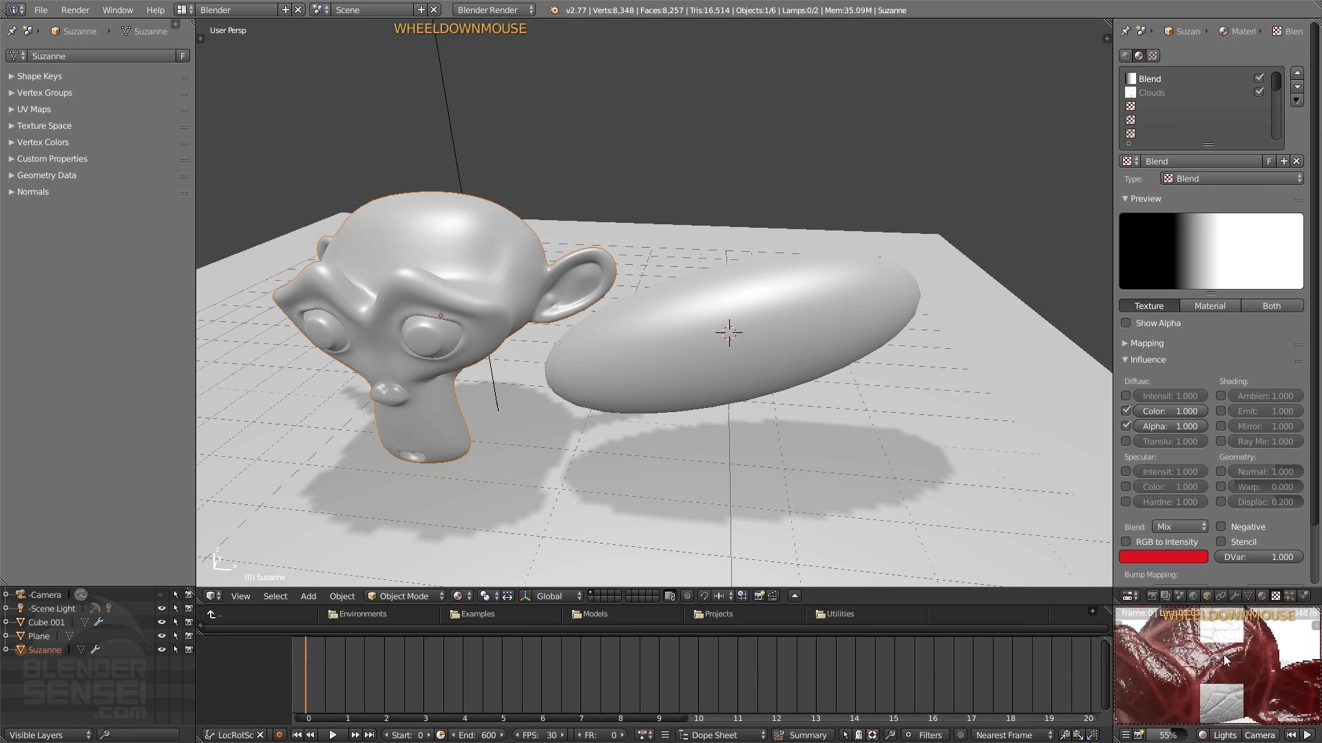
Step: Review the Blend texture's mapping settings, leaving the influence and mapping settings collapsed
left_click(1231, 359)
left_click(1231, 343)
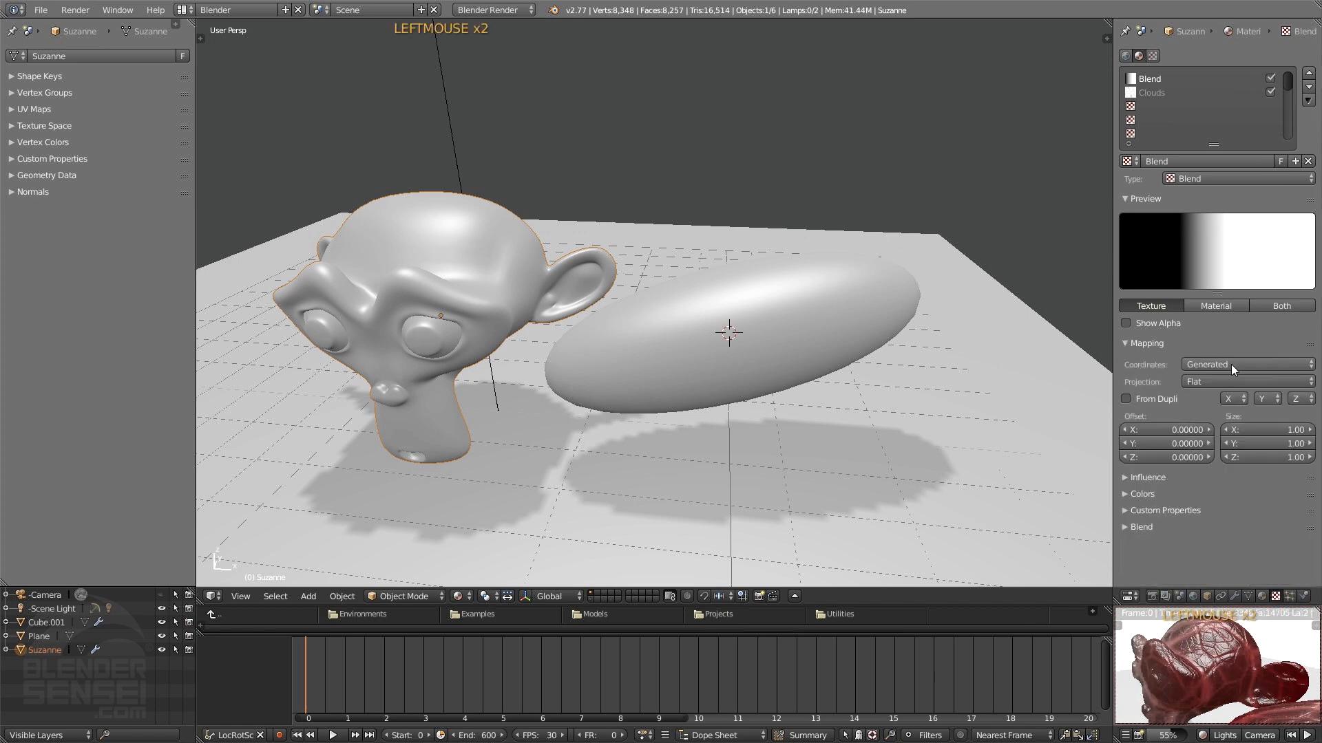
left_click(1131, 344)
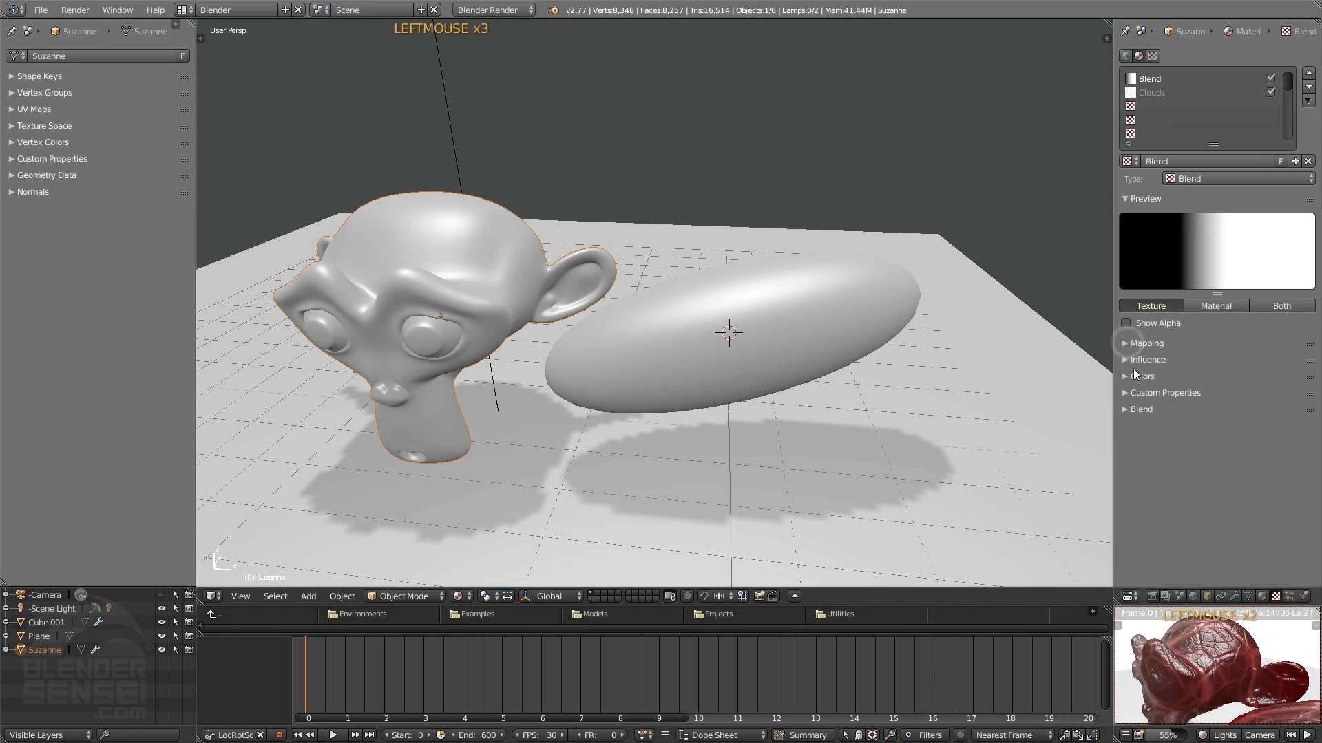
left_click(1241, 179)
Step: Examine the red cracked material on both the ellipsoid and the monkey head in the rendered preview
scroll(1253, 692, "down", 1)
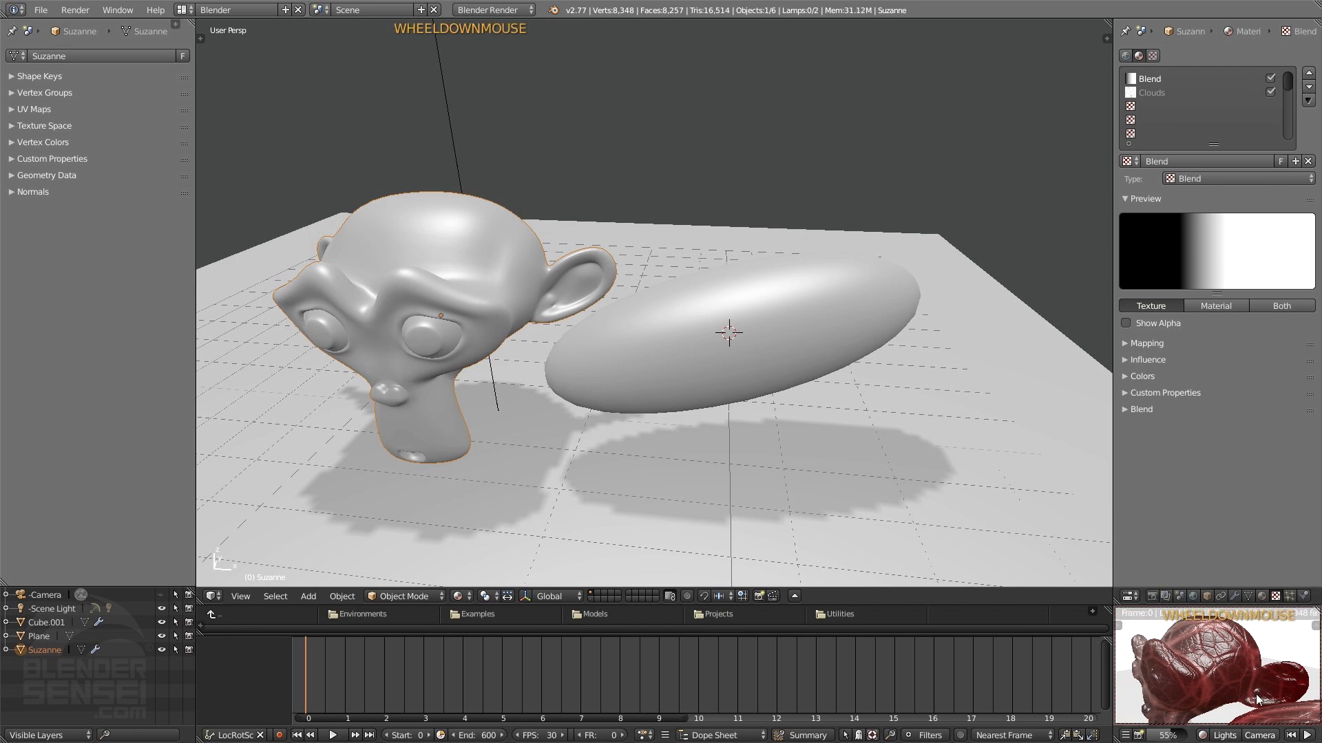
middle_click_drag(1256, 699, 1214, 663, "shift")
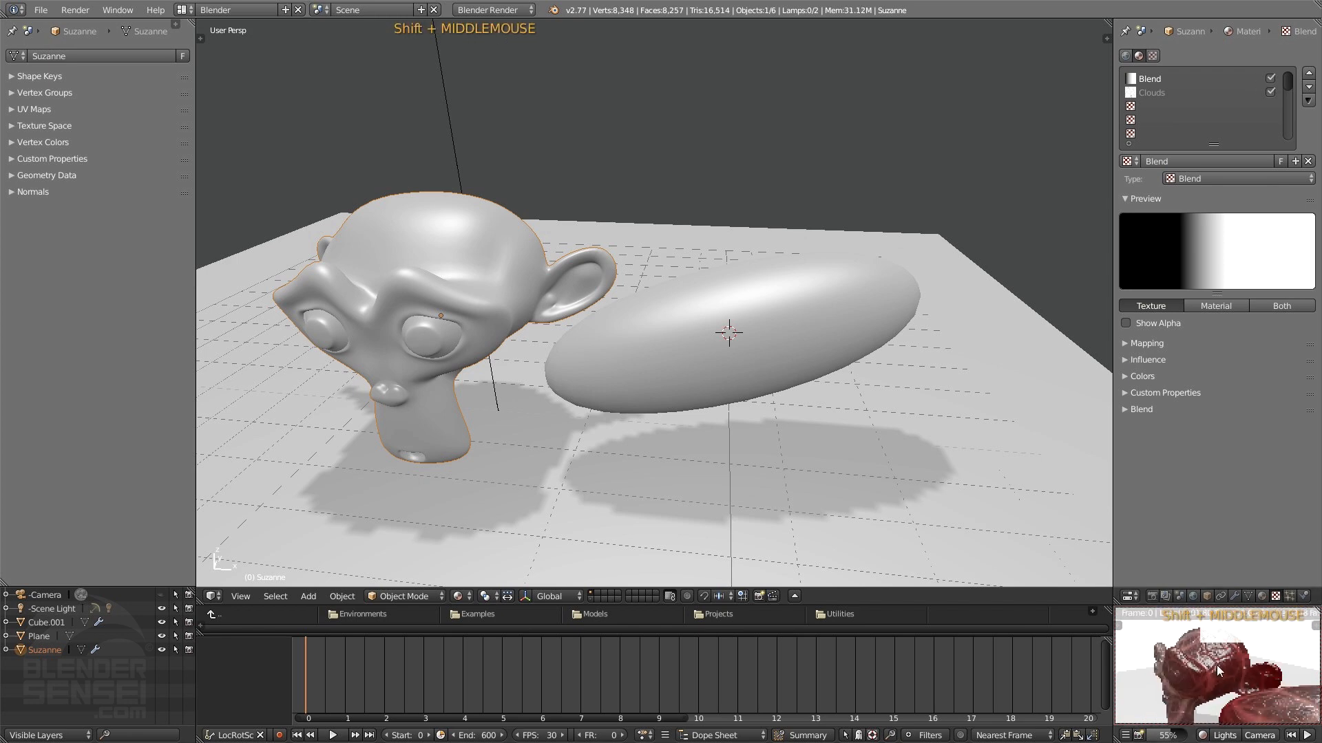
scroll(1216, 665, "down", 2)
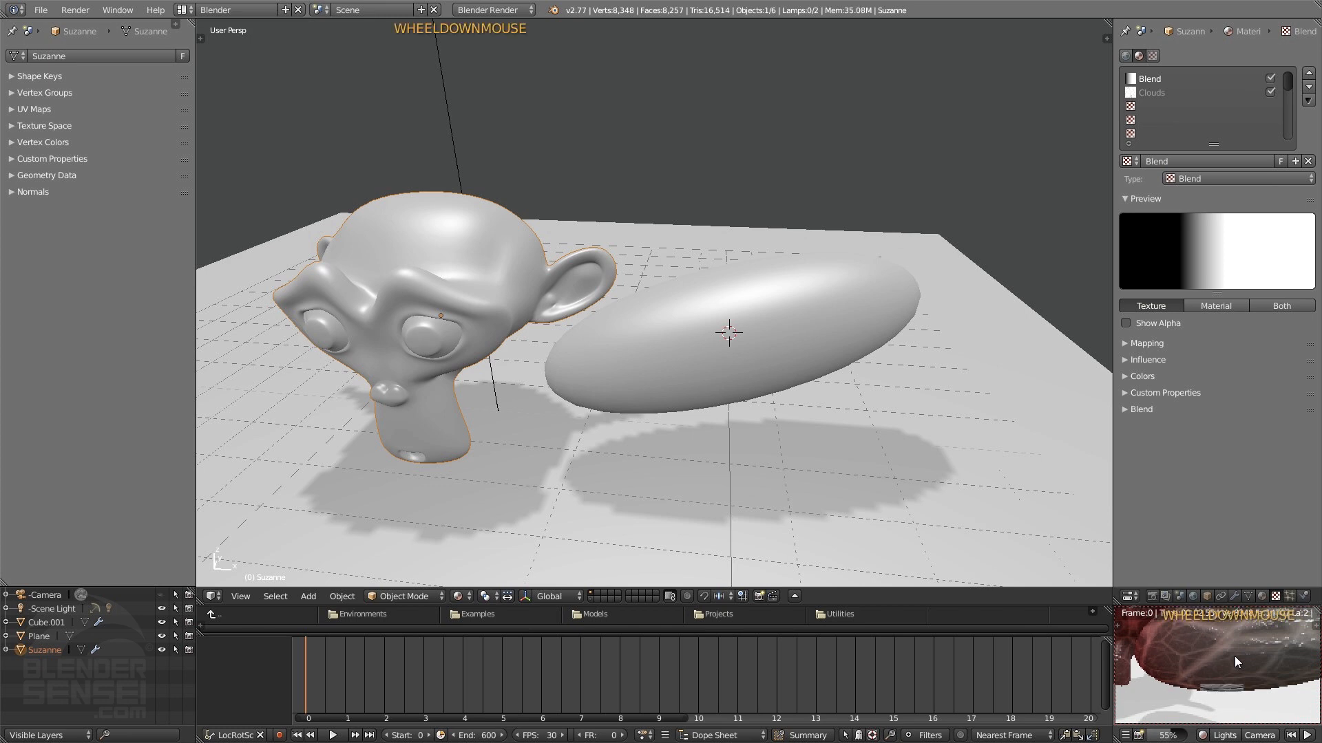
middle_click_drag(1230, 666, 1273, 679, "shift")
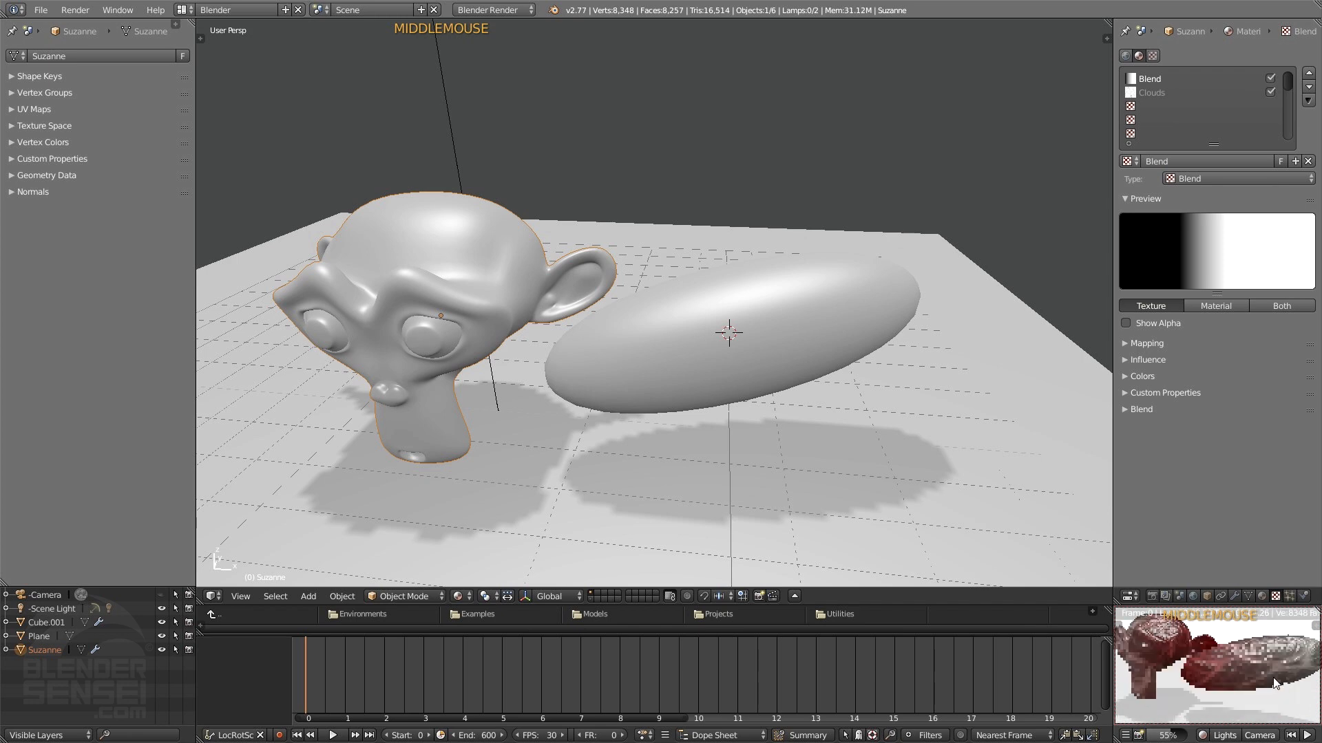
scroll(1243, 670, "up", 3)
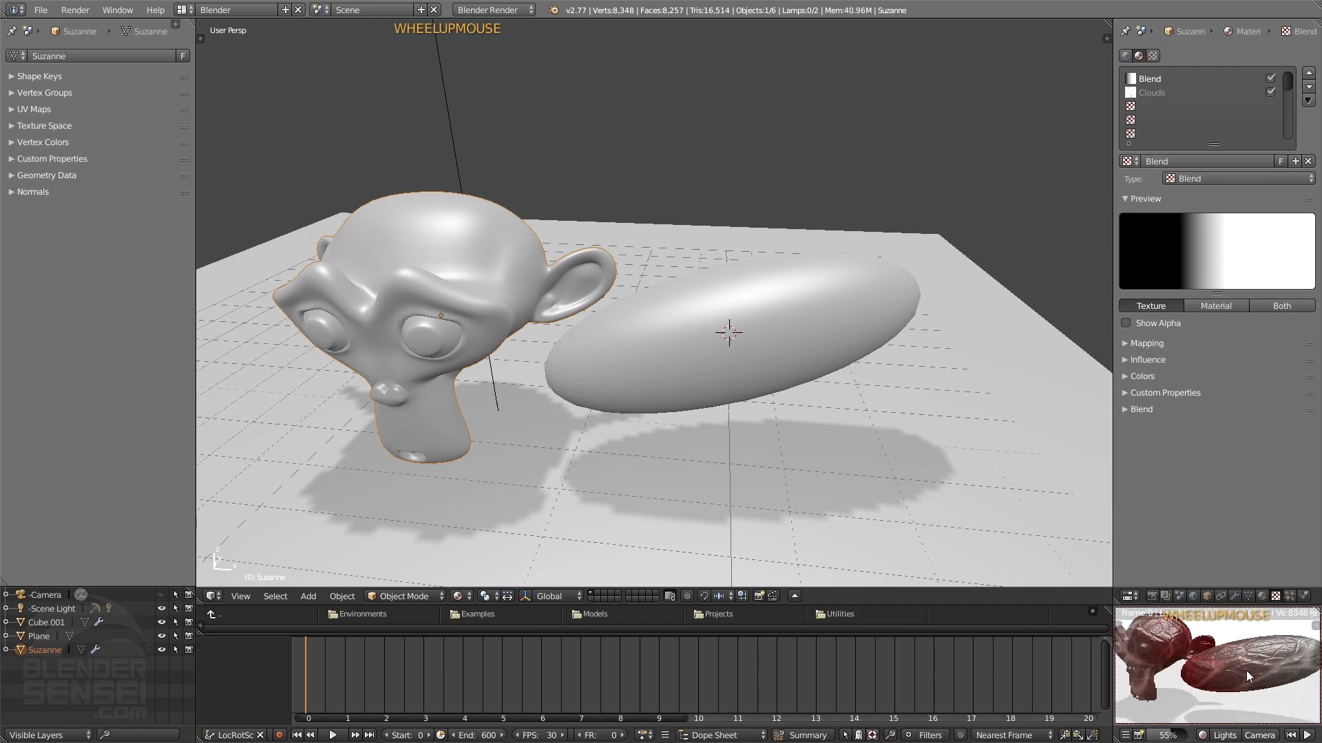
scroll(1246, 670, "up", 2)
middle_click_drag(1250, 671, 1241, 684, "shift")
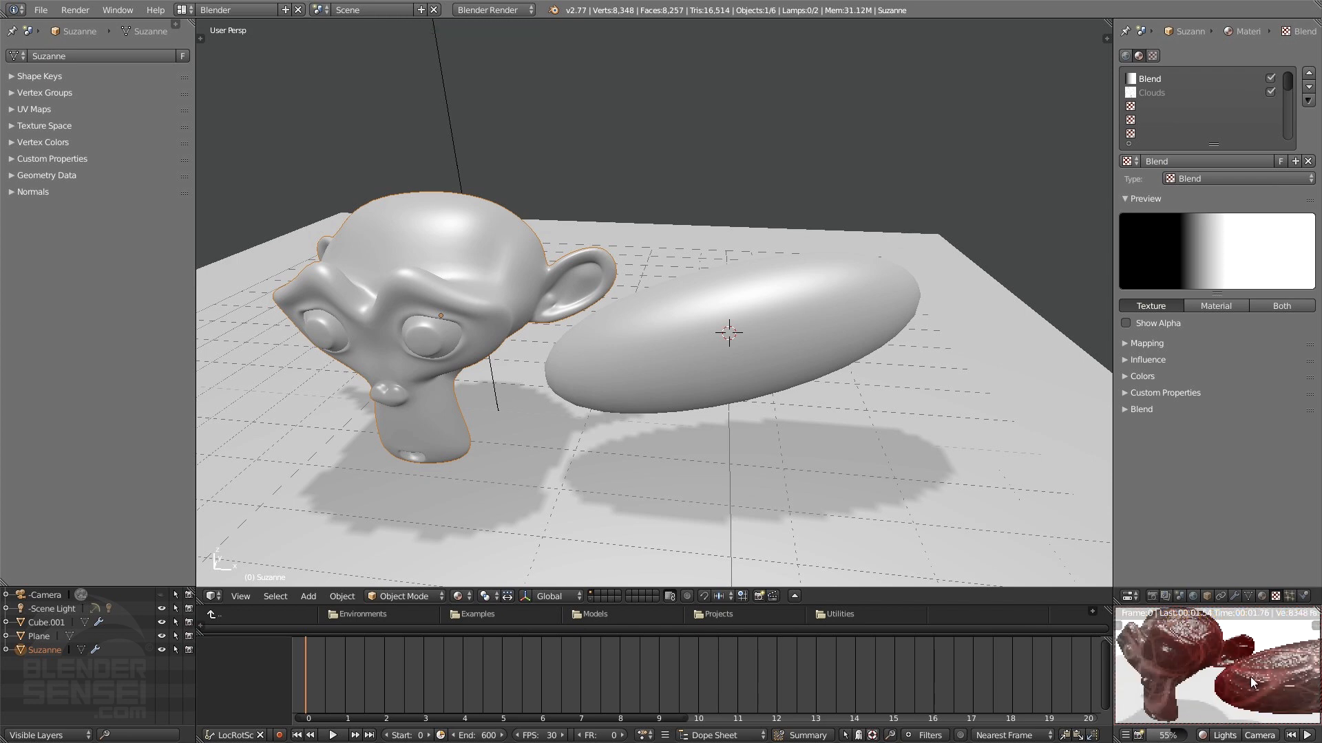
scroll(1211, 673, "up", 2)
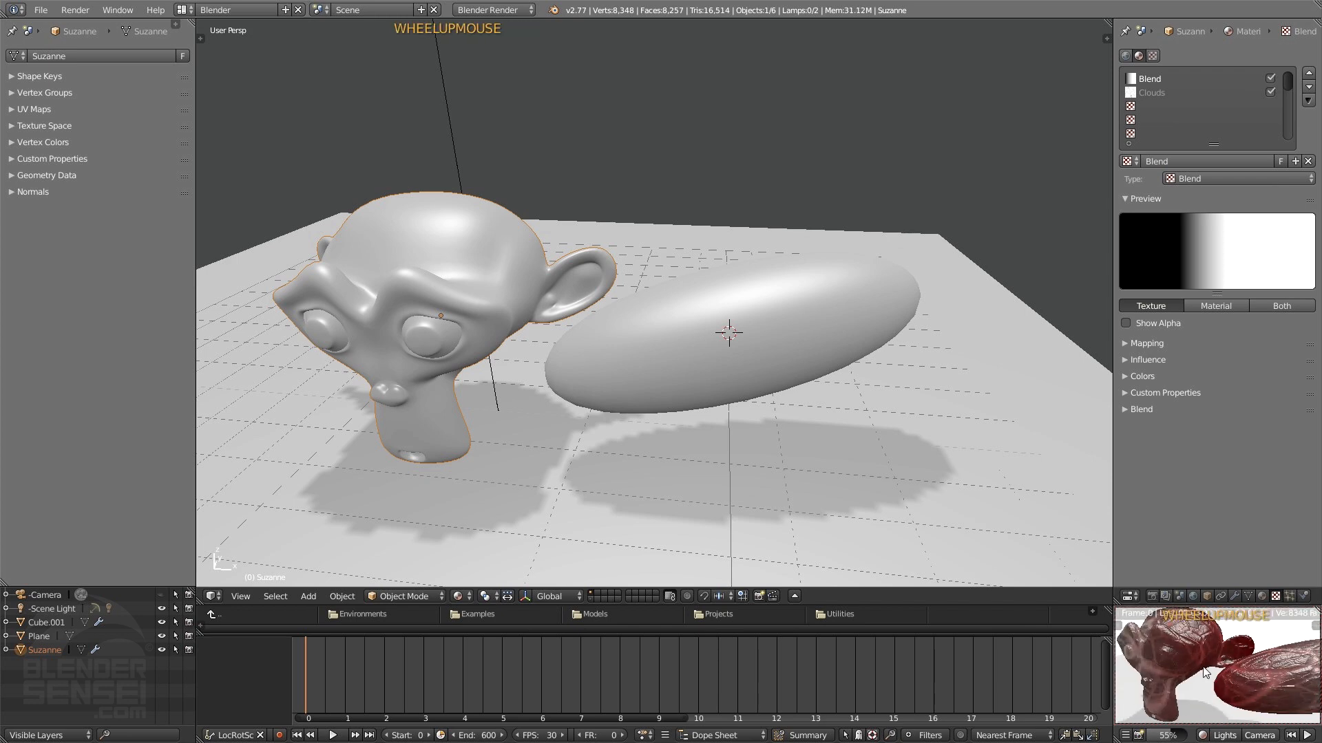
scroll(1200, 661, "up", 1)
middle_click_drag(1195, 659, 1242, 666, "shift")
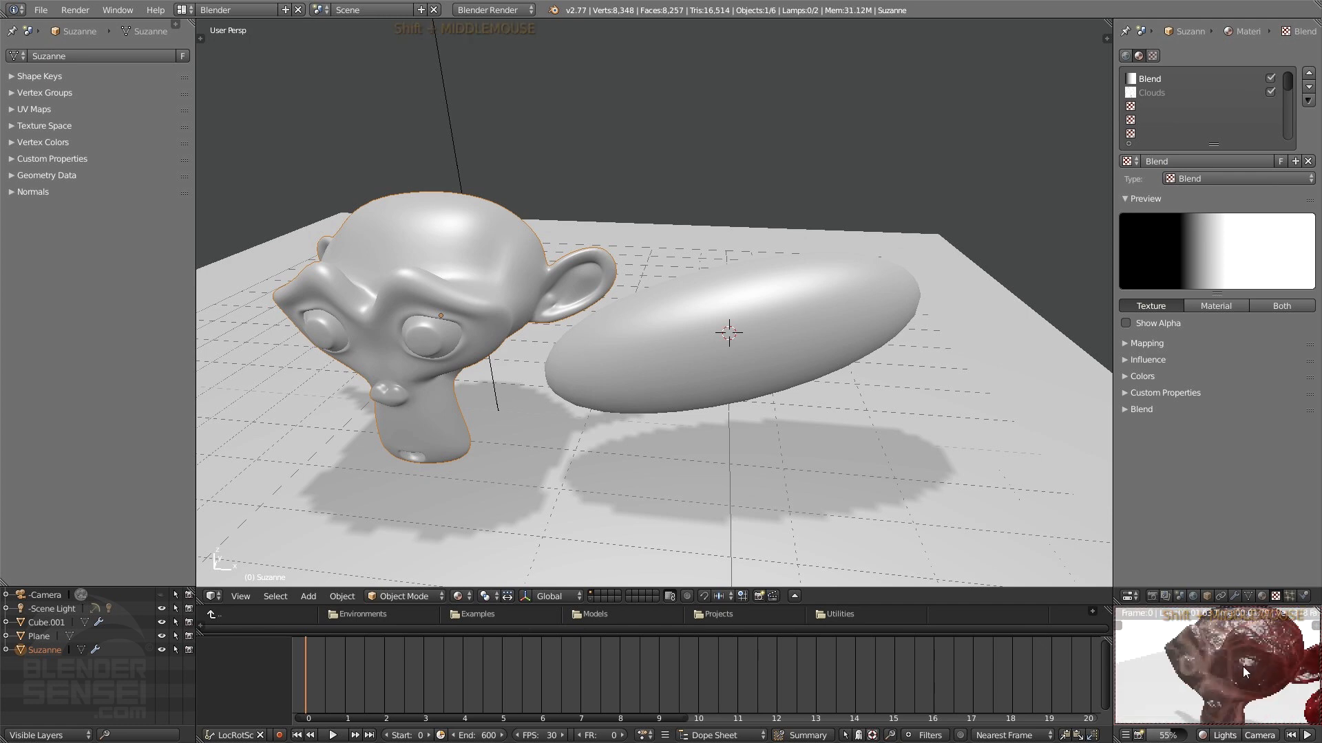
Step: Set the Clouds texture's influence color to crimson, RGB 0.367, 0.0007766, 0.077, and check it in the rendered preview
left_click(1151, 94)
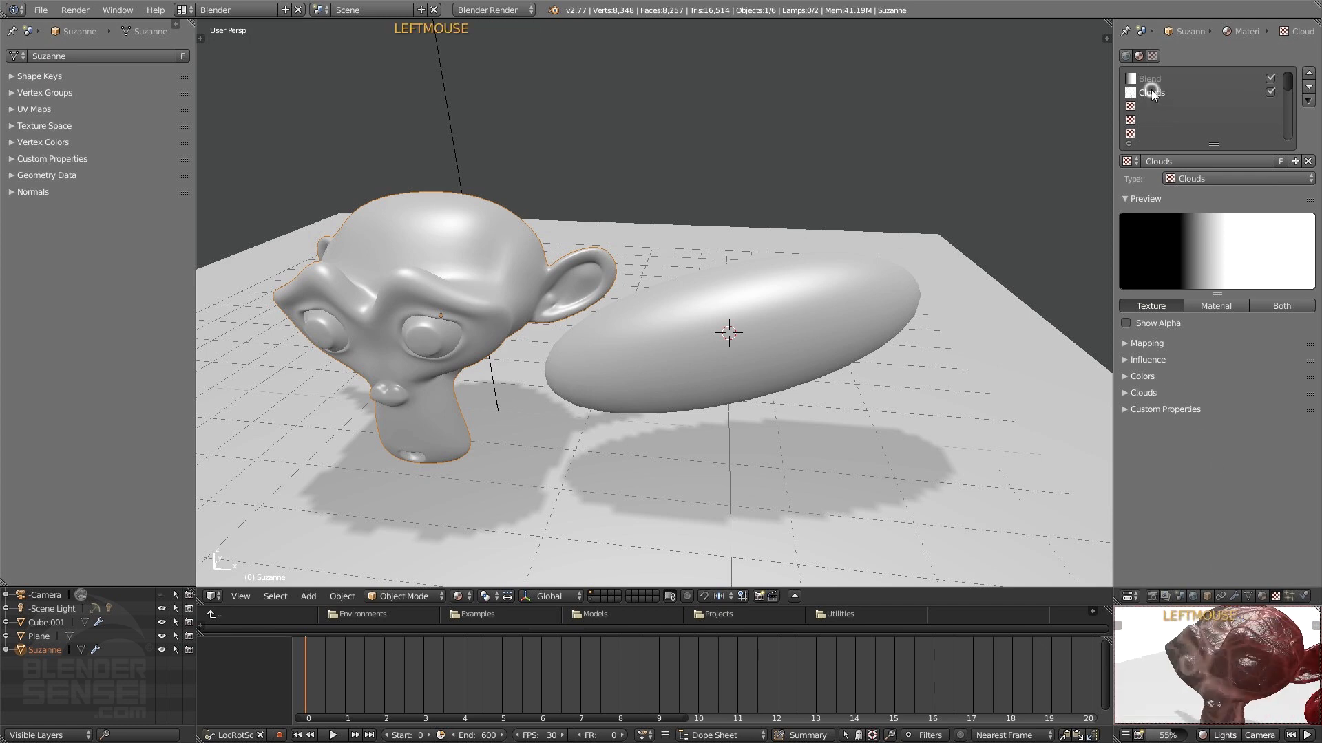
left_click(1129, 390)
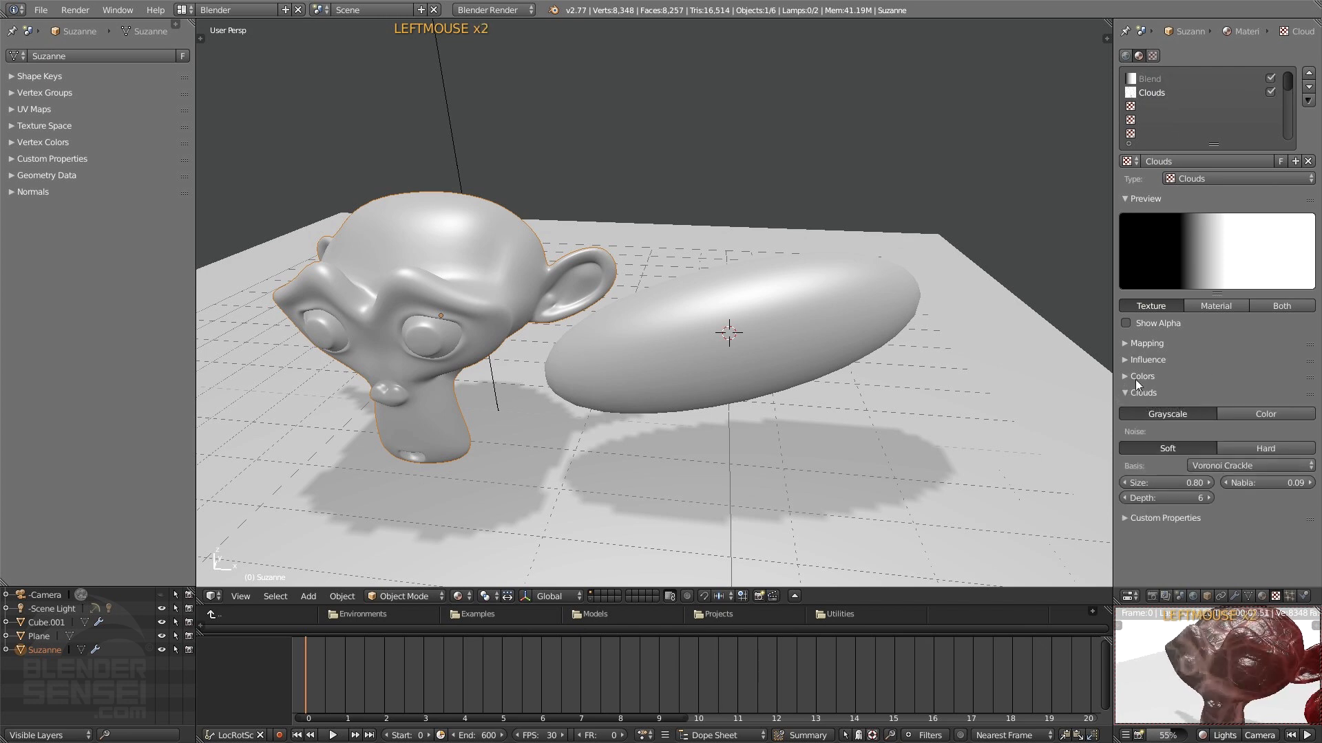
left_click(1132, 391)
left_click(1126, 359)
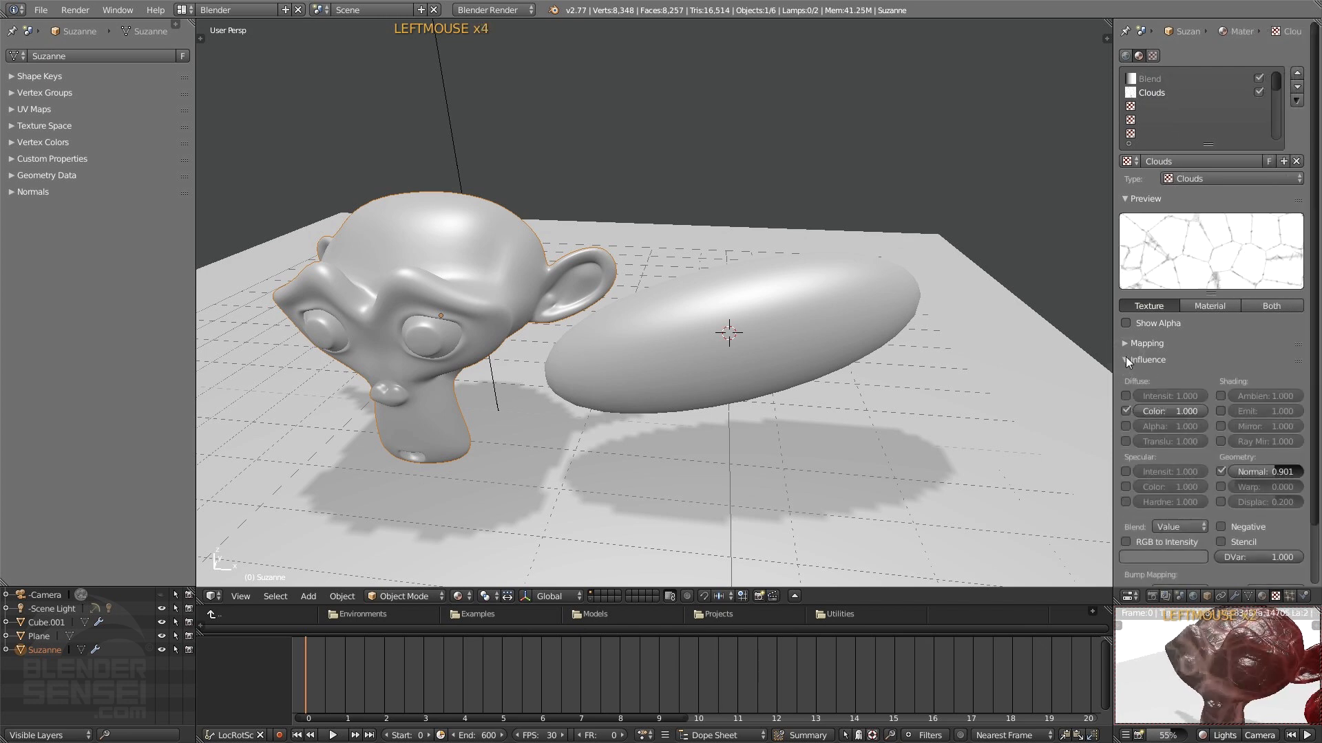
left_click(1187, 555)
left_click_drag(1174, 421, 1198, 454)
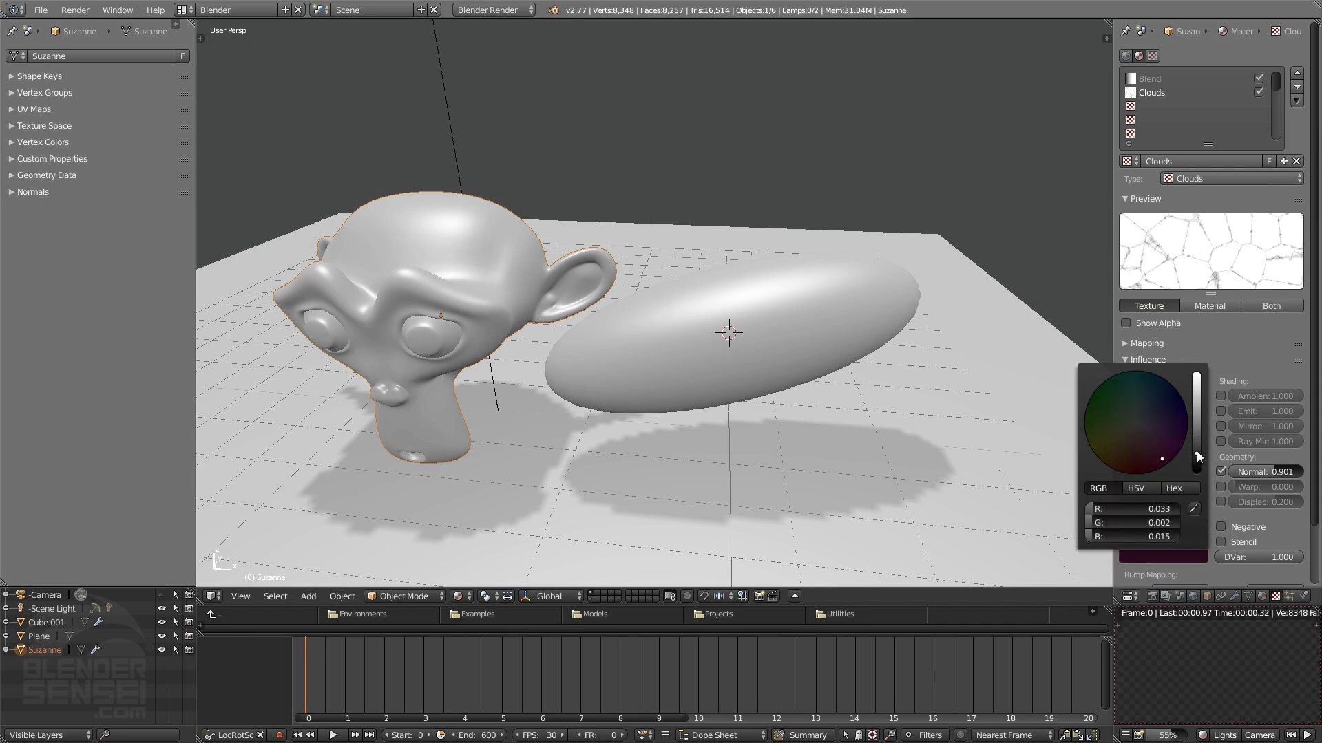
left_click(1174, 432)
left_click(1196, 420)
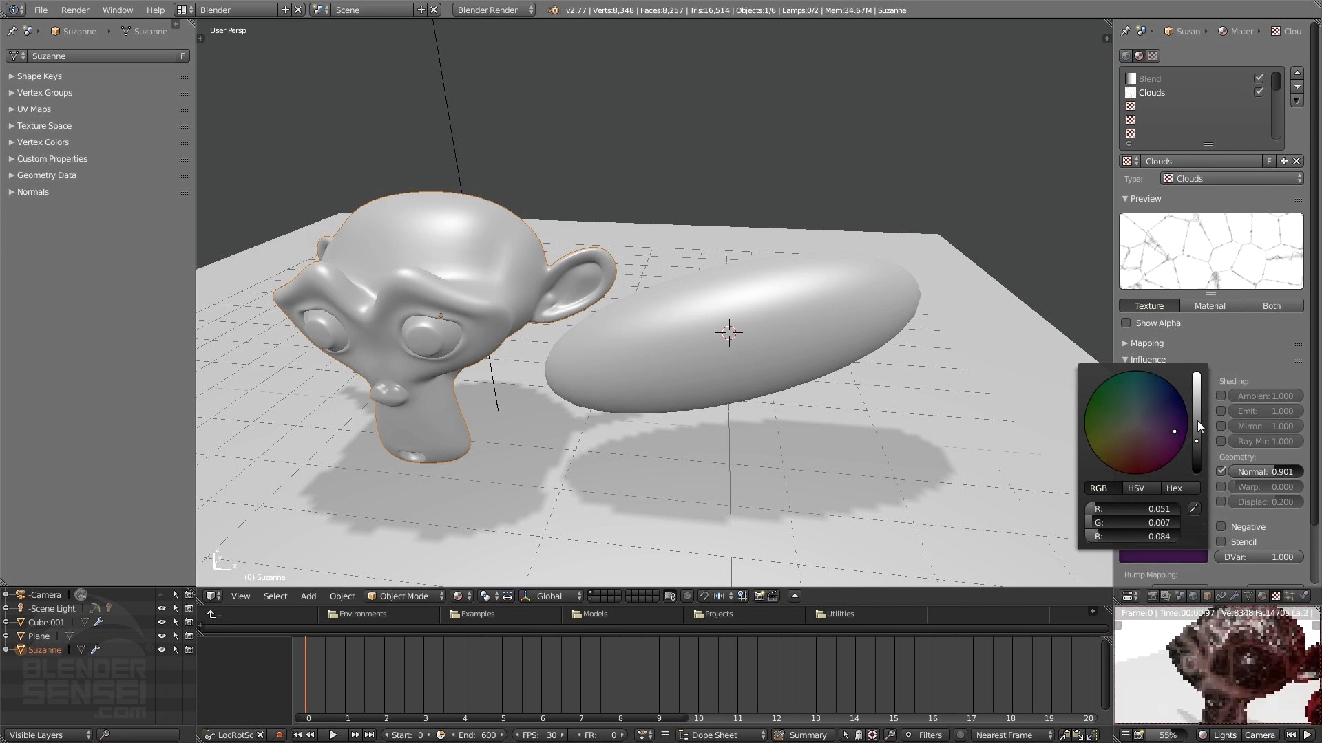
left_click(1196, 408)
left_click(1163, 461)
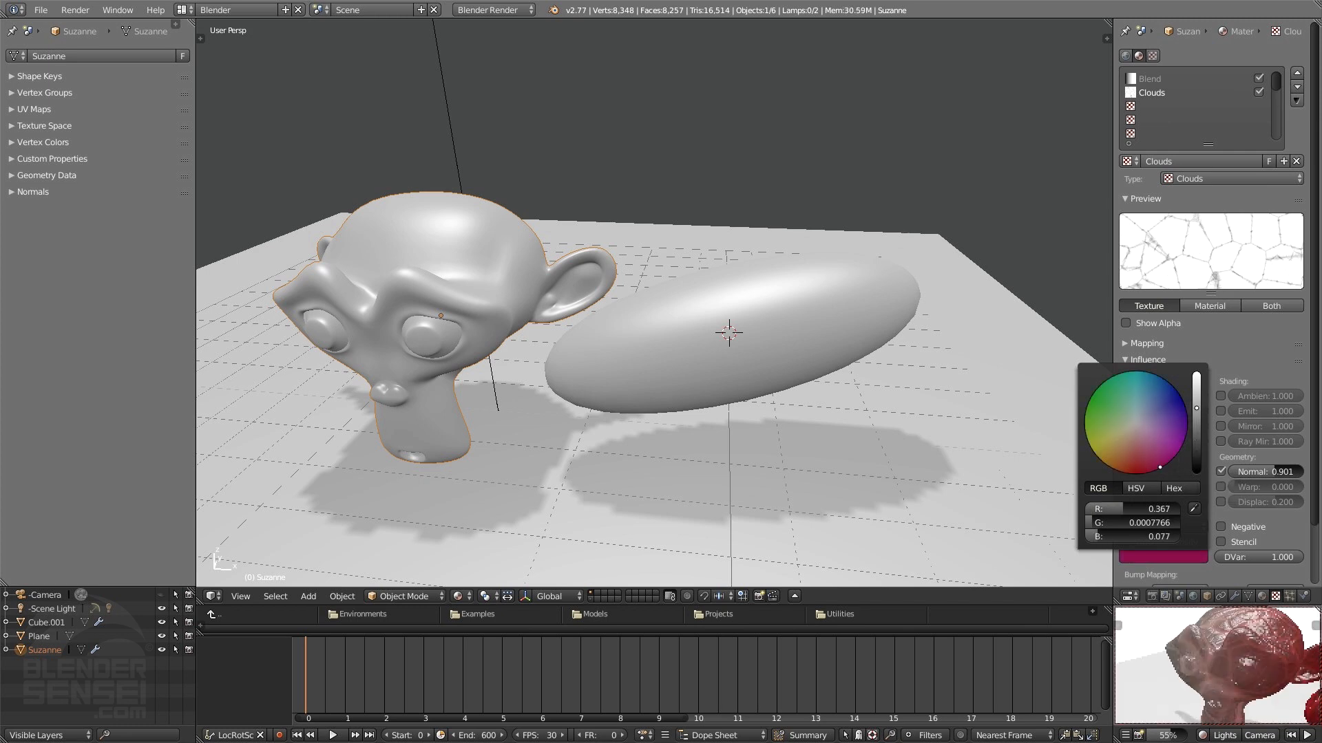
mouse_move(1273, 675)
middle_mouse_down("shift")
mouse_move(1228, 664)
mouse_move(1274, 678)
mouse_move(1270, 690)
middle_mouse_up("shift")
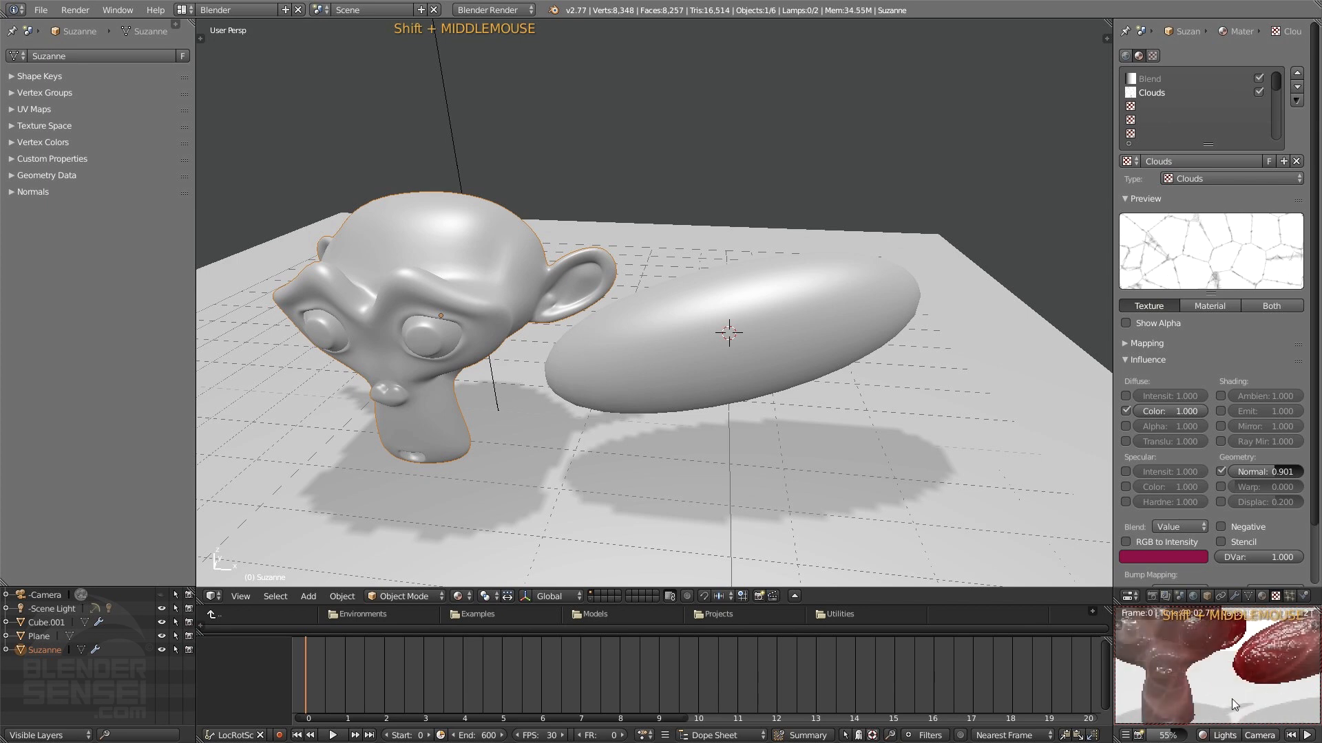
Step: Set the material's diffuse color to a dark crimson, RGB 0.240, 0.009, 0.048, with the rendered preview active
left_click(1204, 734)
left_click(1263, 596)
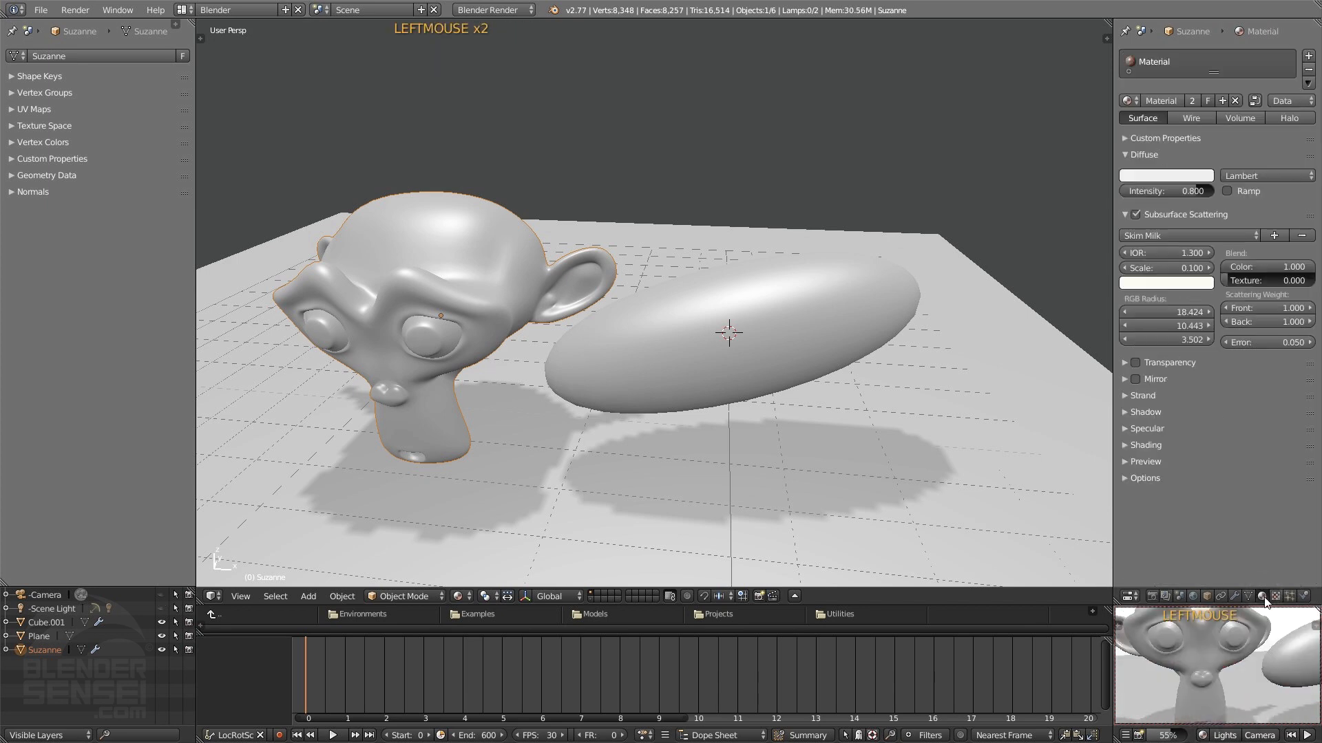
left_click(1202, 734)
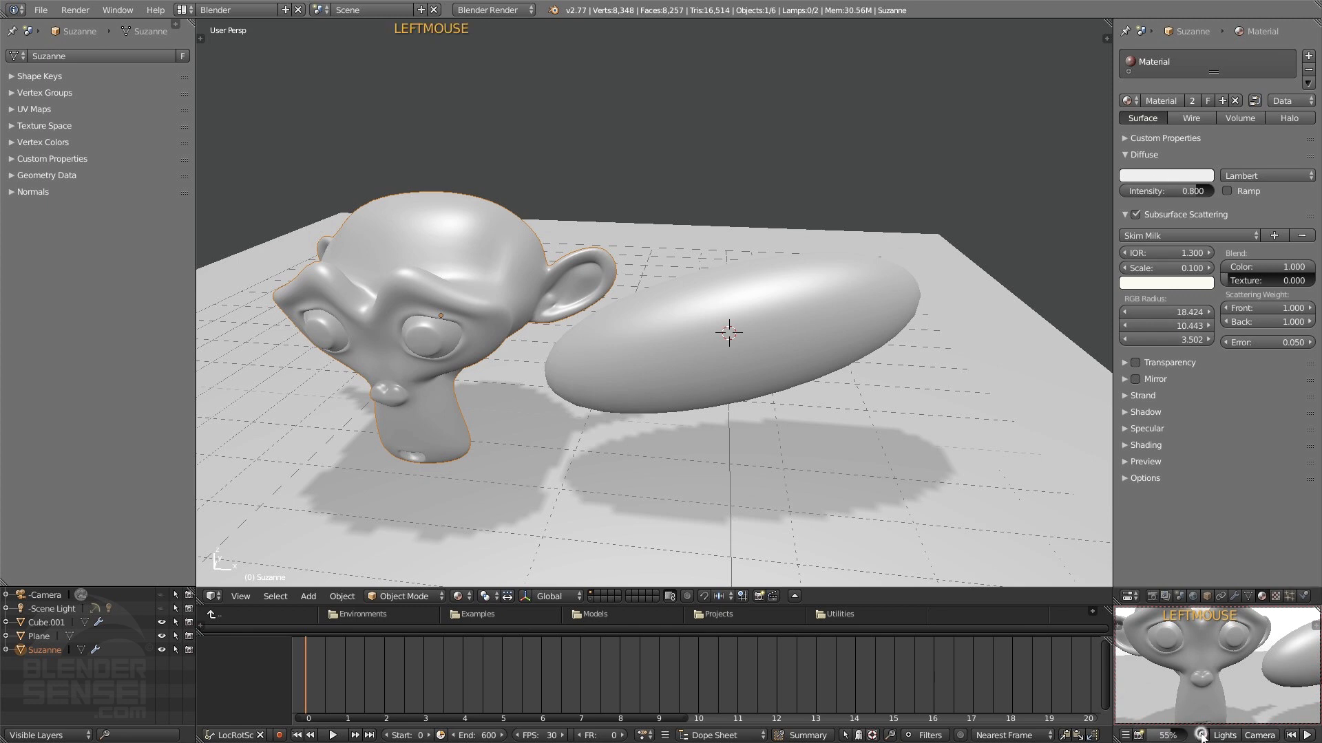
left_click(1166, 176)
left_click(1184, 227)
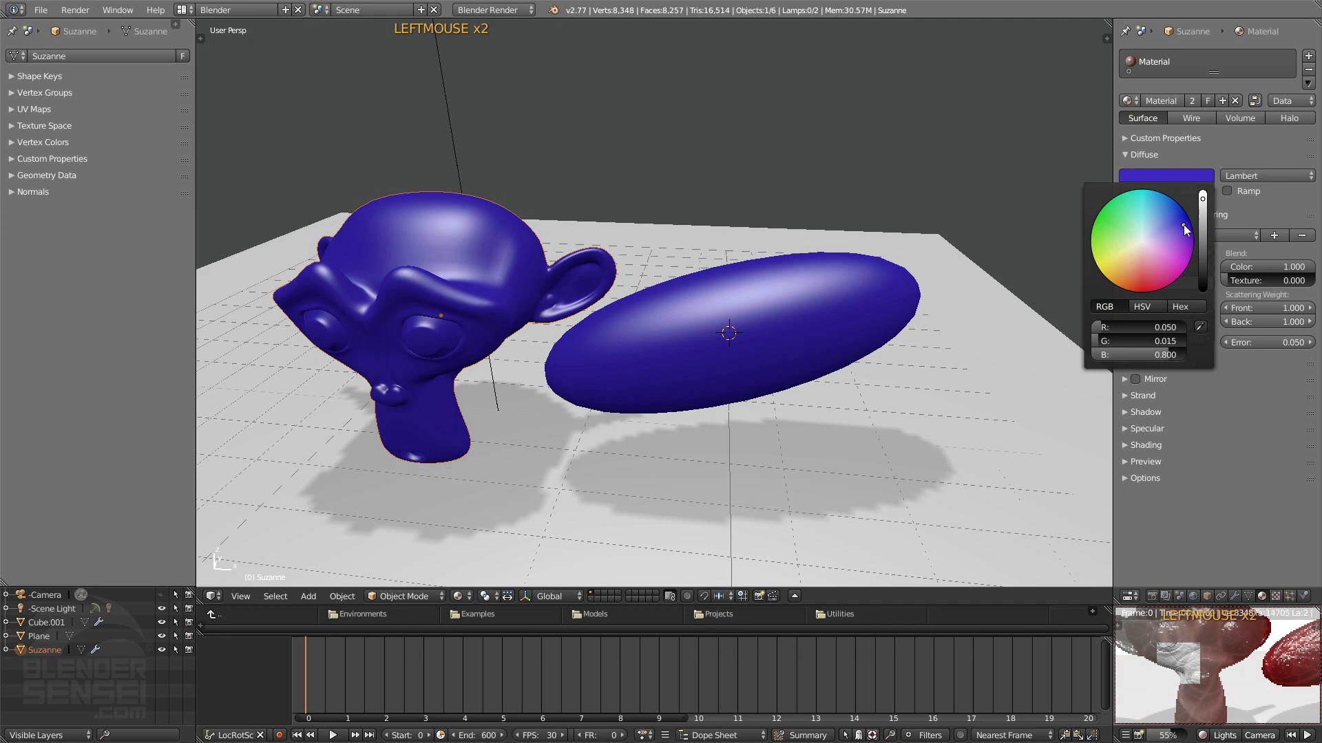
left_click(1157, 280)
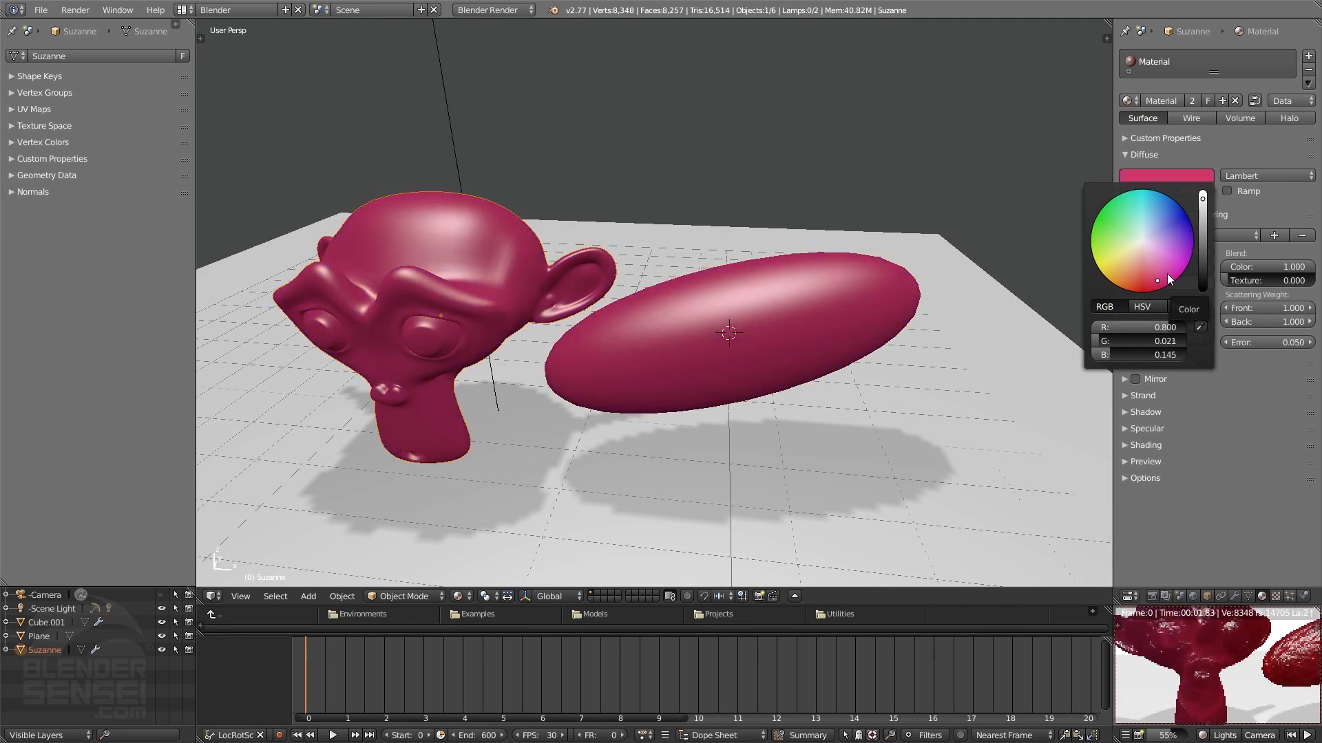
left_click(1203, 238)
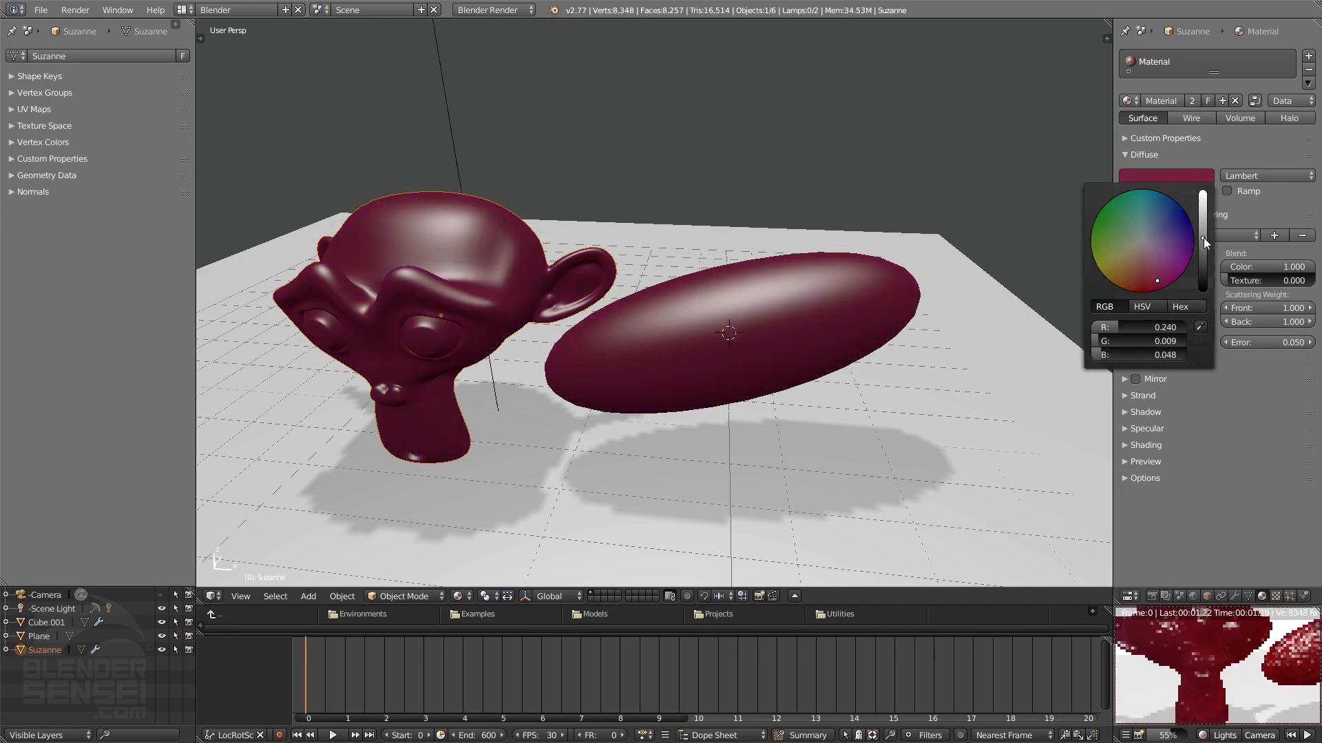
Step: Set the material's diffuse color to a pale pink, RGB 0.723, 0.426, 0.570, and check both objects in the rendered preview
left_click(1162, 270)
left_click(1138, 308)
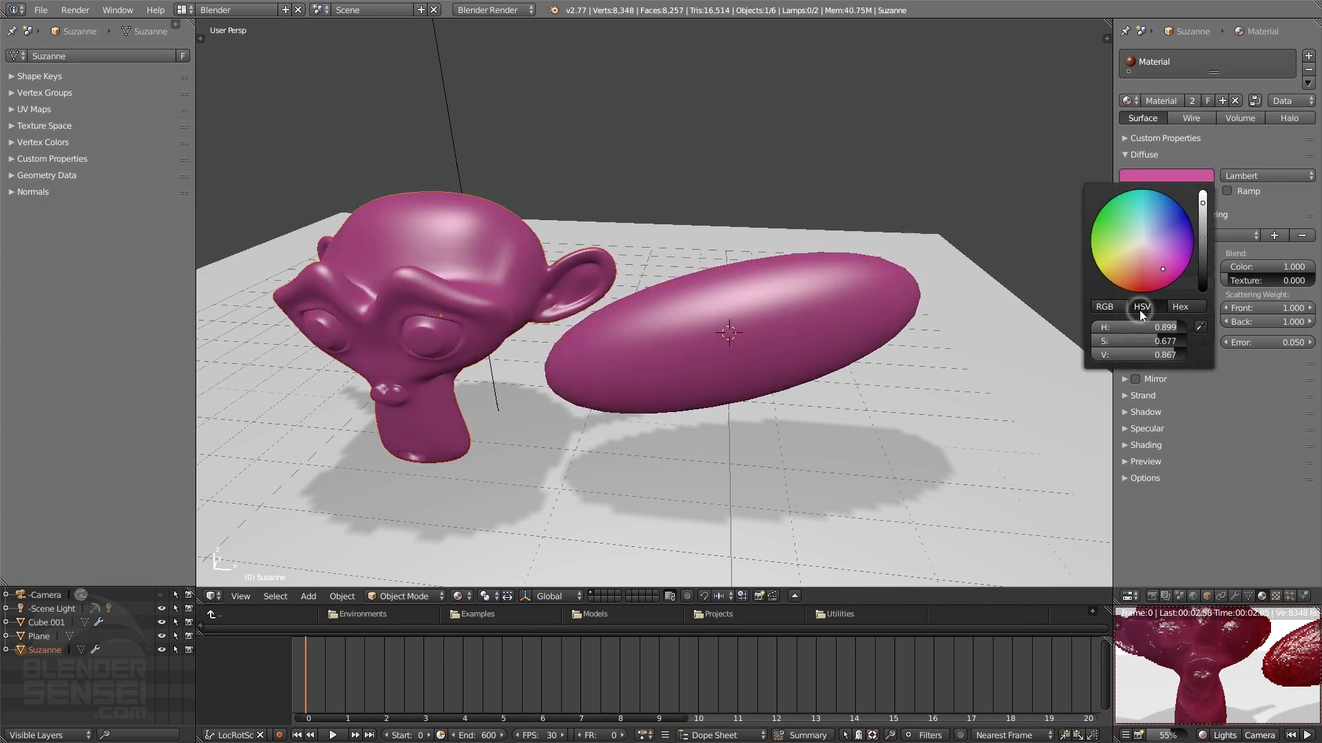
left_click_drag(1151, 338, 1083, 341)
middle_click(1196, 691)
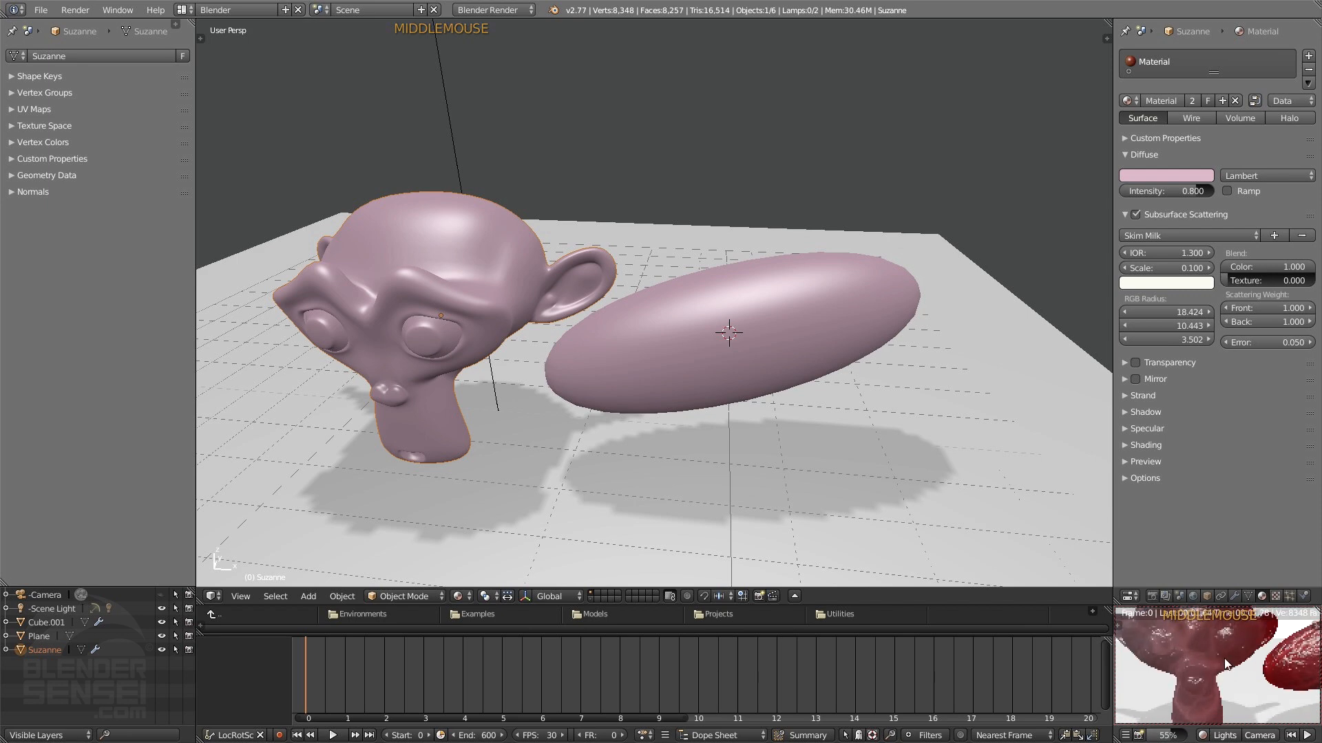
mouse_move(1216, 676)
middle_mouse_down()
mouse_move(1208, 688)
mouse_move(1216, 667)
middle_mouse_up()
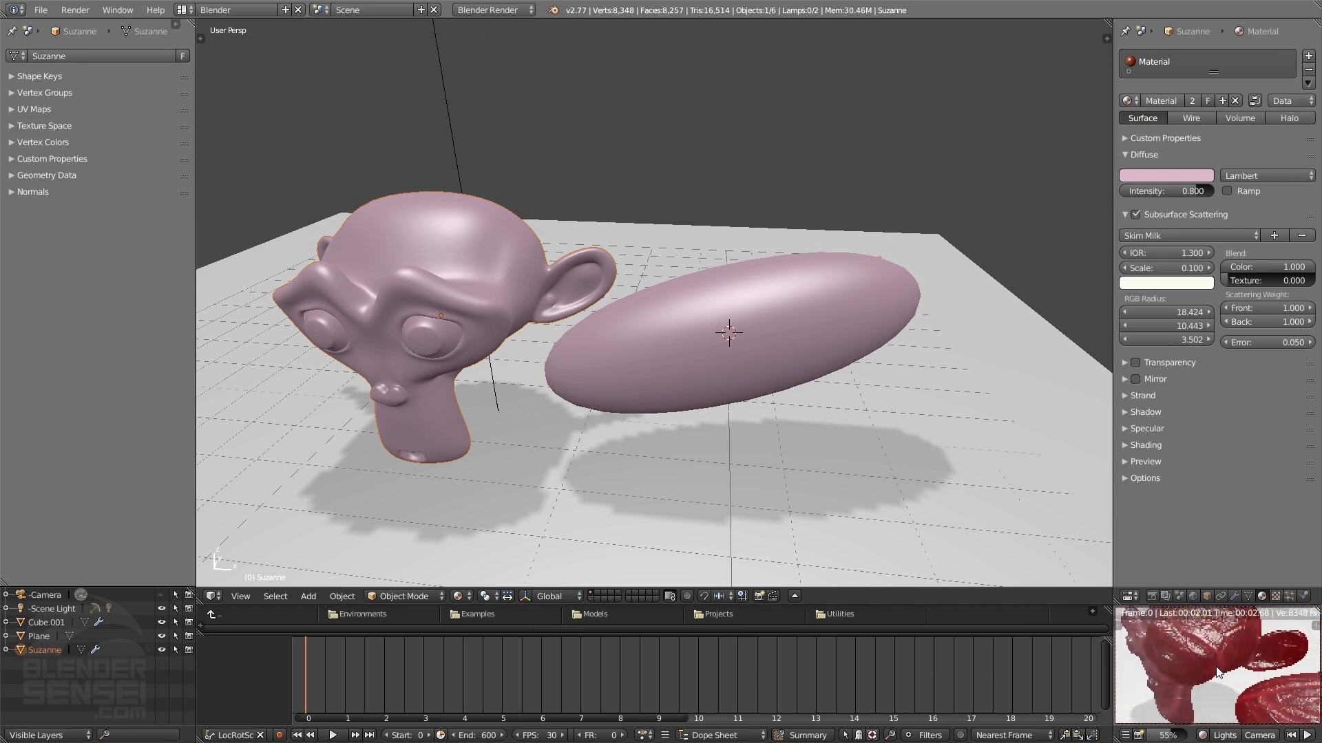
Step: Review the Clouds texture's noise settings and basis options, and the list of available materials, with the rendered preview off
left_click(1205, 734)
left_click(1276, 597)
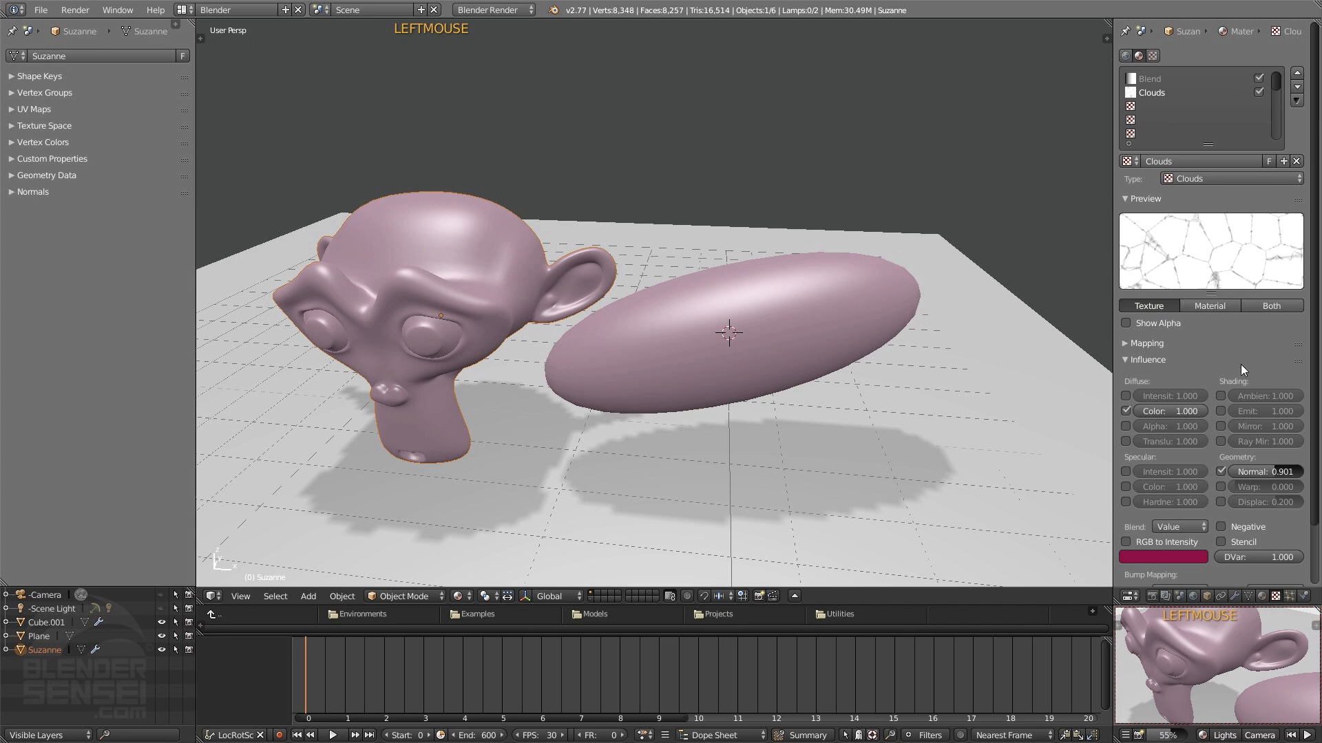
left_click(1126, 358)
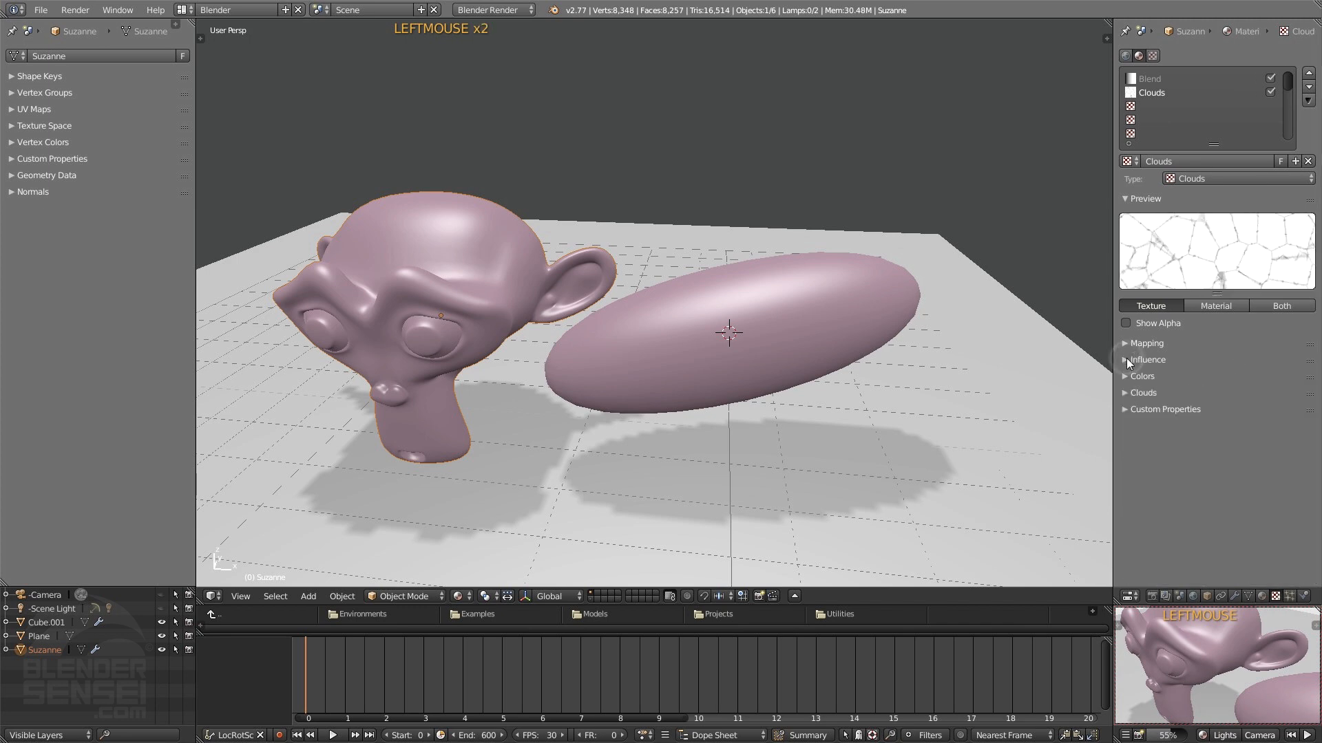
left_click(1125, 393)
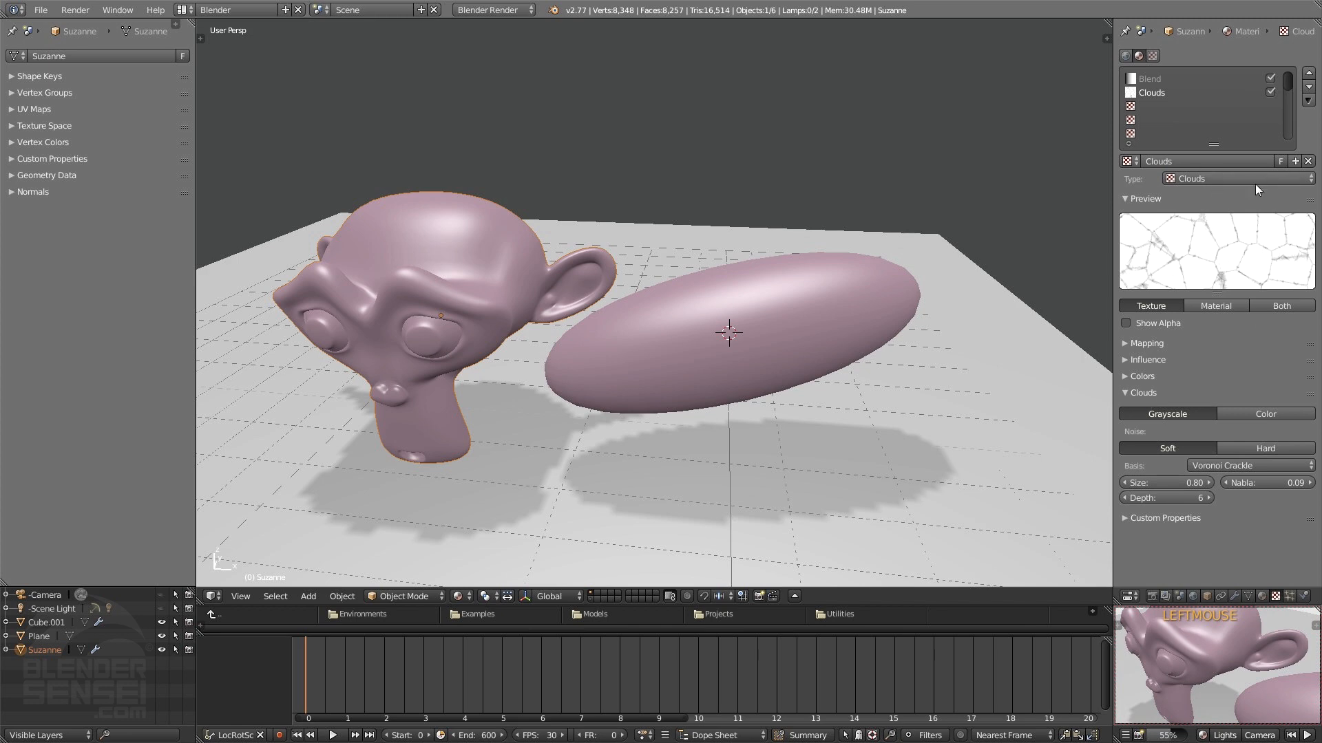
left_click(1247, 466)
left_click(1264, 596)
left_click(1129, 101)
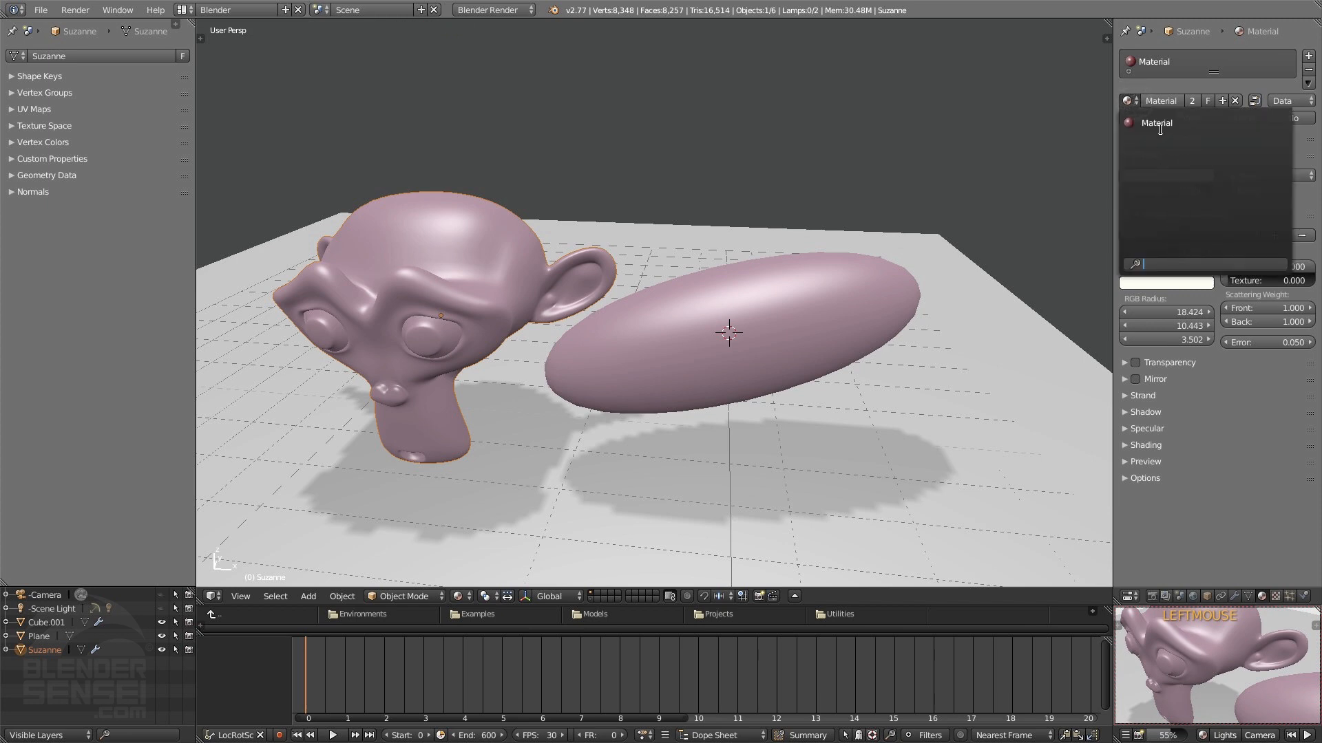
left_click(1218, 516)
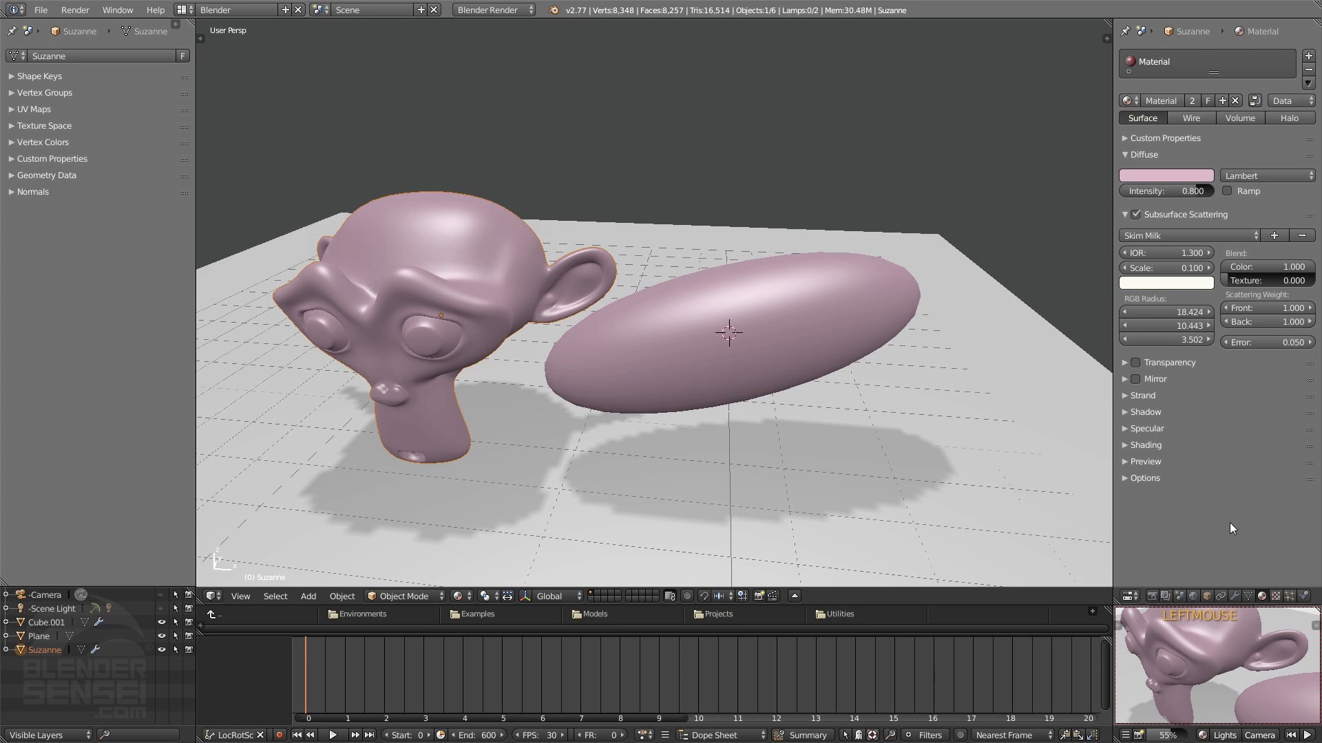
Step: Add a new texture in the third slot of Suzanne's material and set its type to Distorted Noise
left_click(1274, 596)
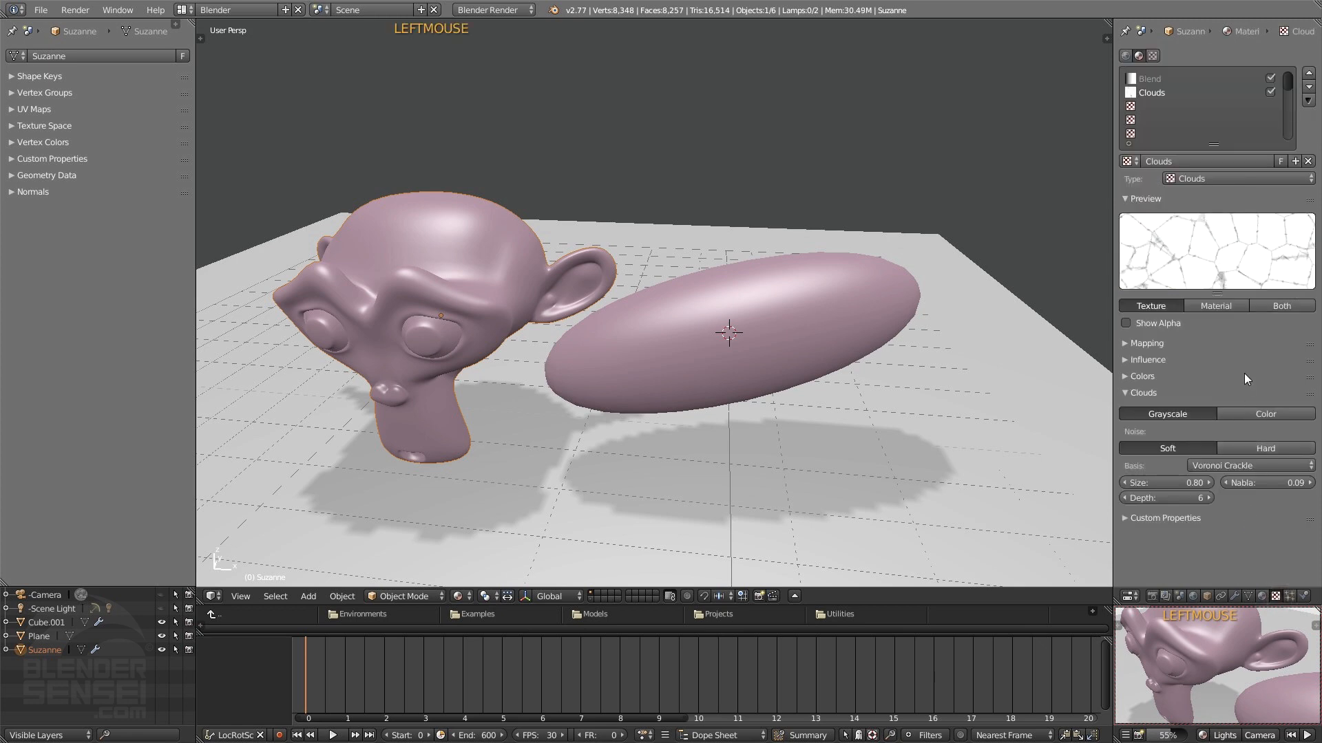
left_click(1143, 106)
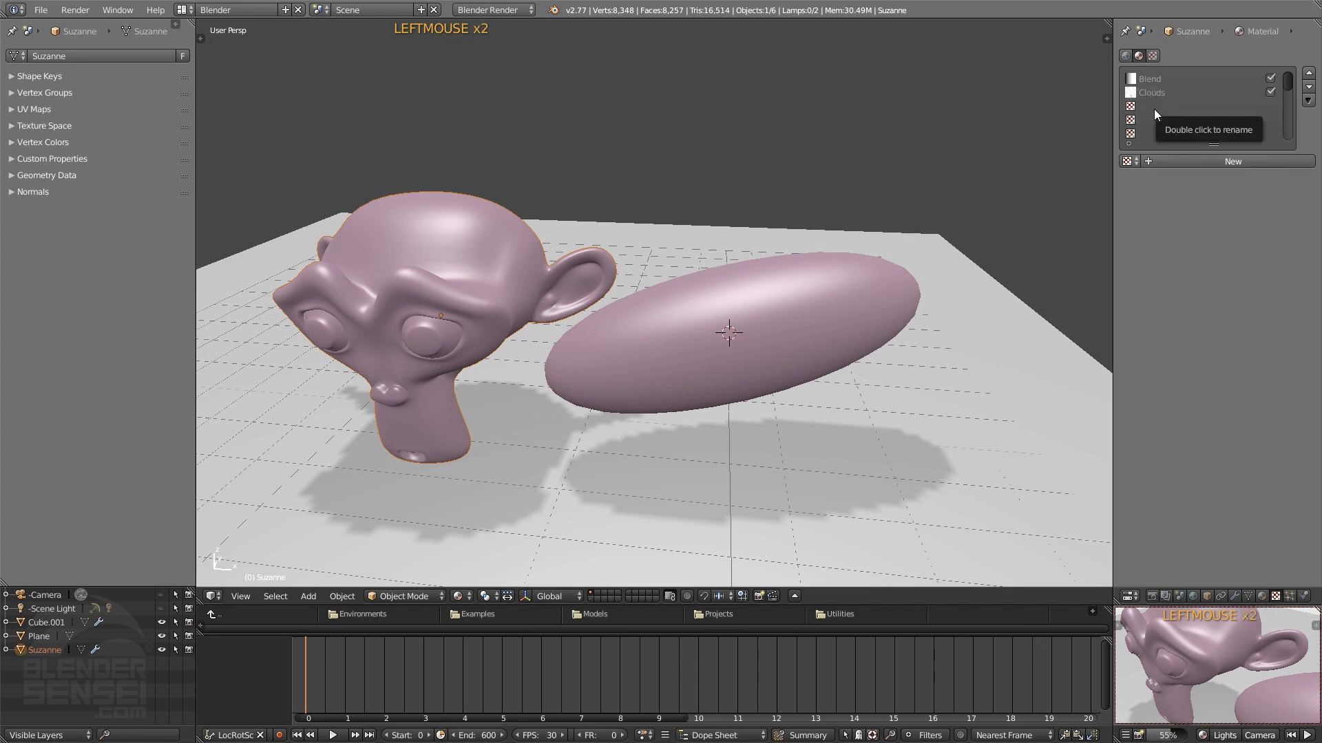
left_click(1250, 163)
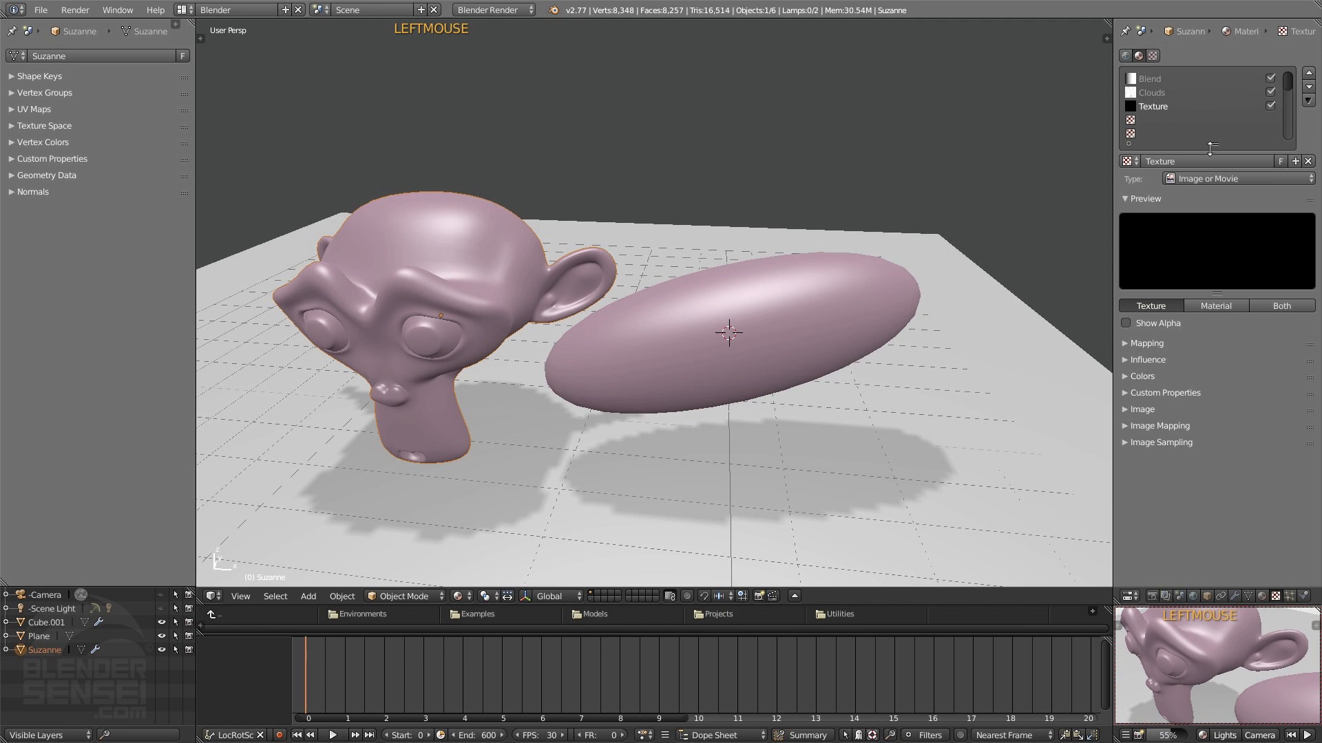
left_click(1238, 176)
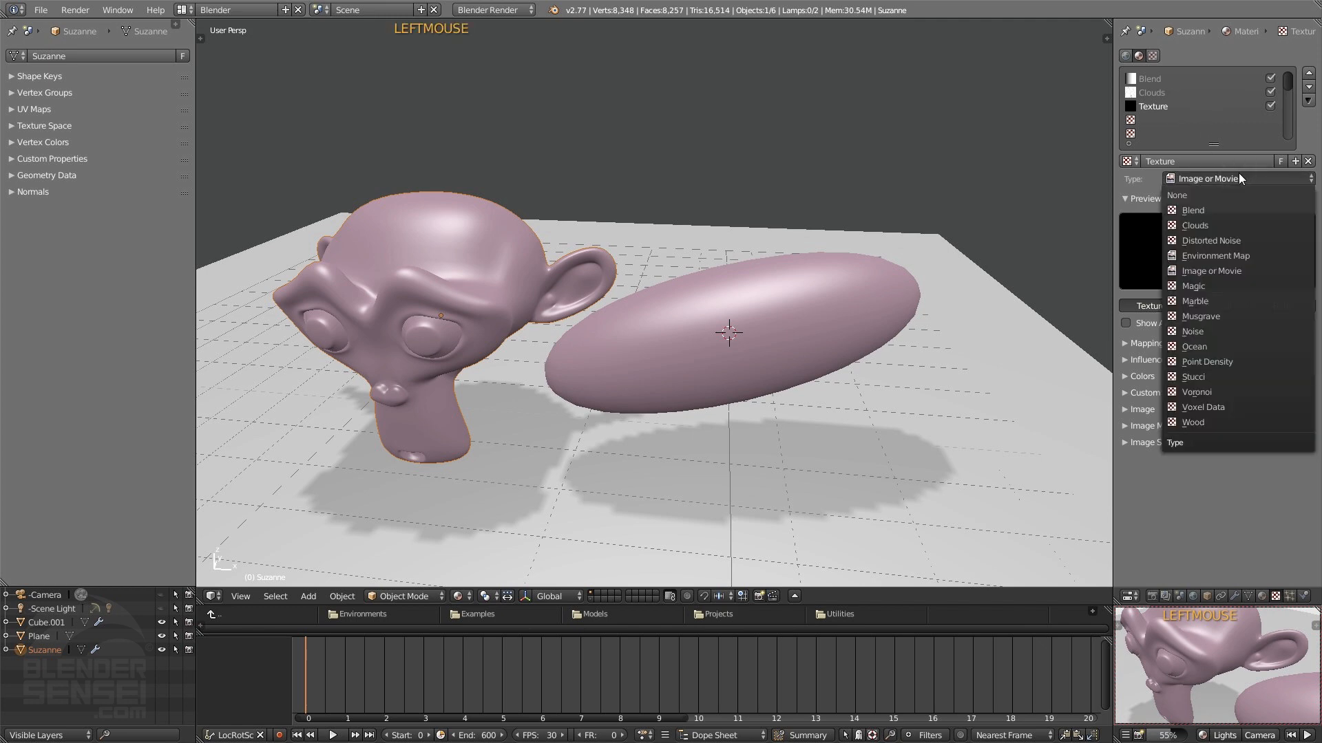
left_click(1232, 241)
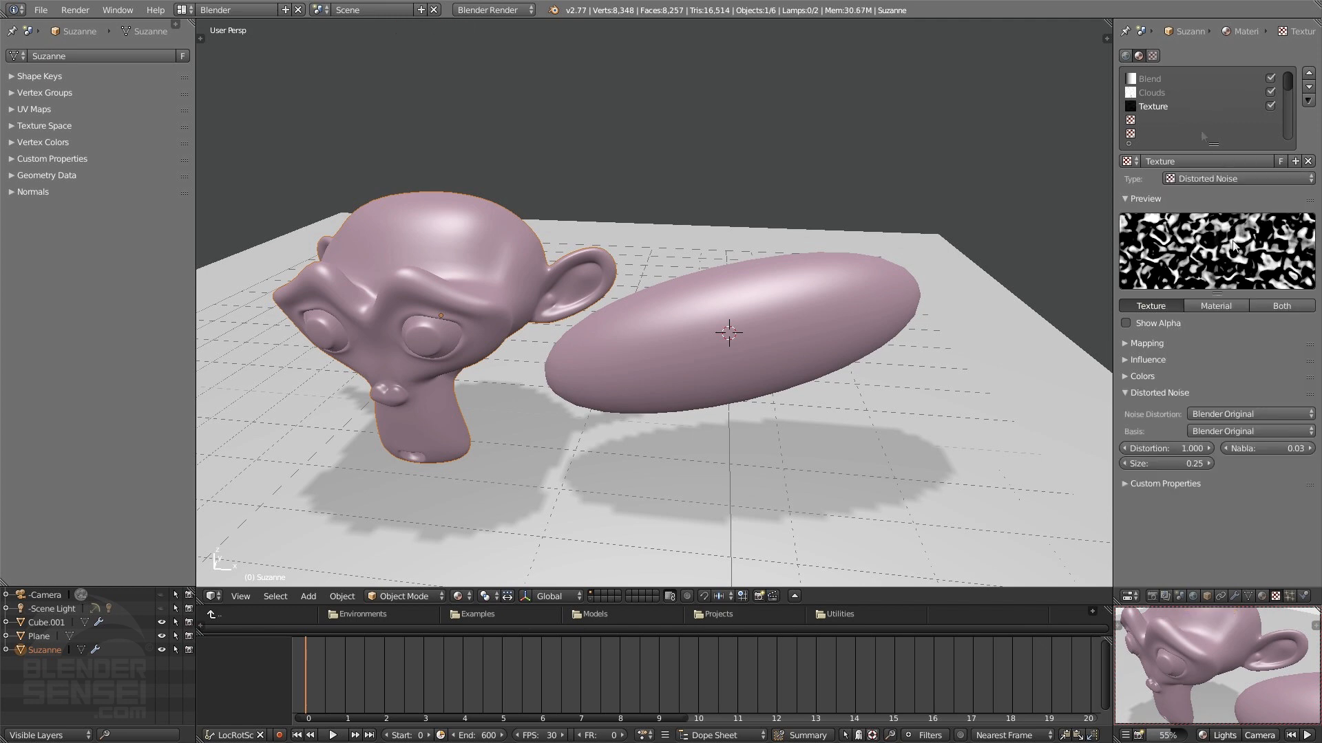
Step: Disable the Blend and Clouds textures and check the Distorted Noise texture alone in the rendered preview
left_click(1270, 79)
left_click(1271, 92)
left_click(1203, 734)
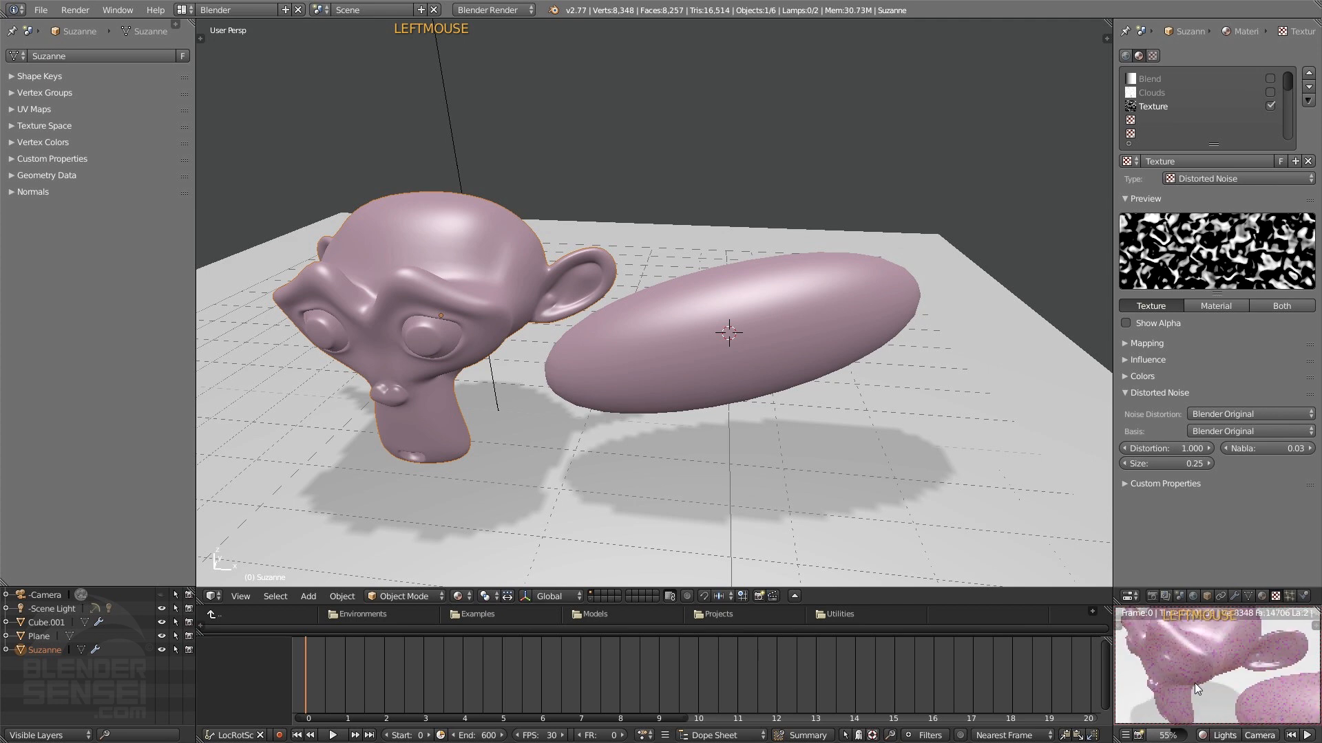
mouse_move(1237, 668)
middle_mouse_down()
mouse_move(1258, 675)
mouse_move(1237, 678)
middle_mouse_up()
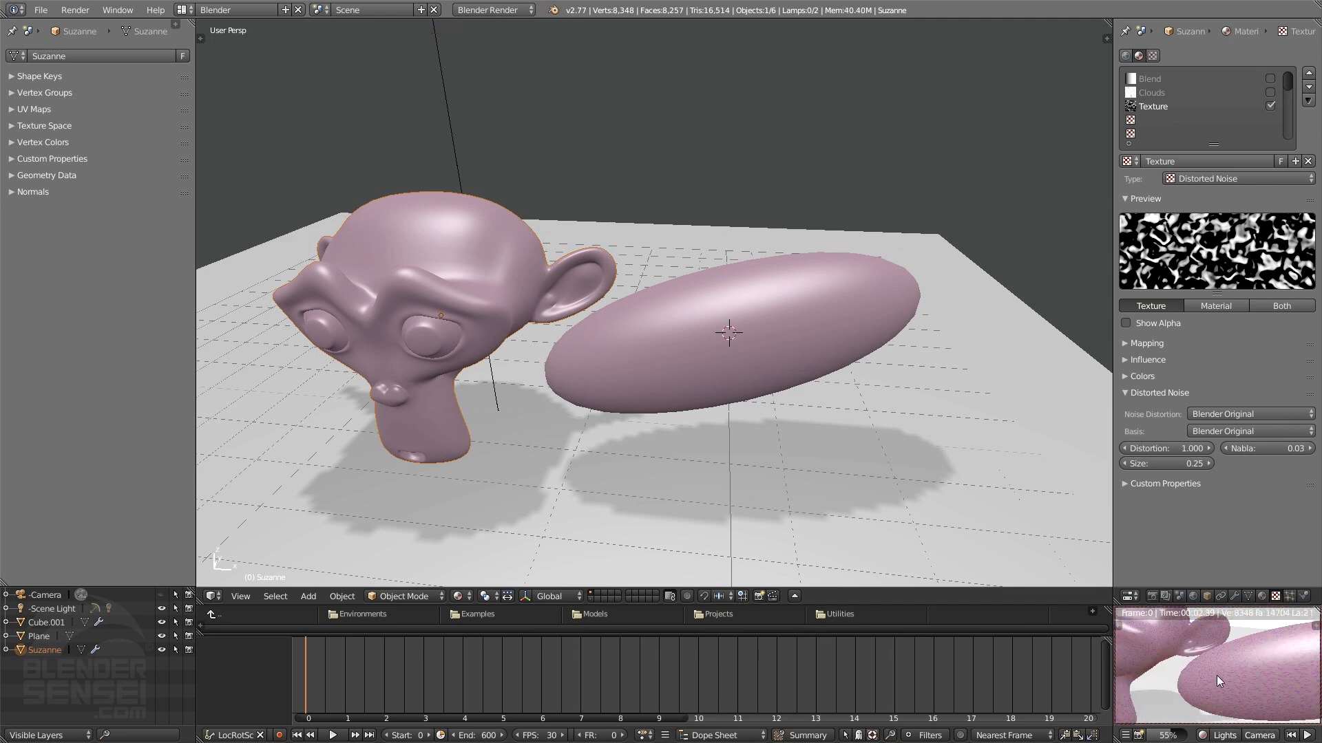
Step: Set the Distorted Noise texture's mapping coordinates to Generated, with its noise settings collapsed
left_click(1128, 394)
left_click(1125, 344)
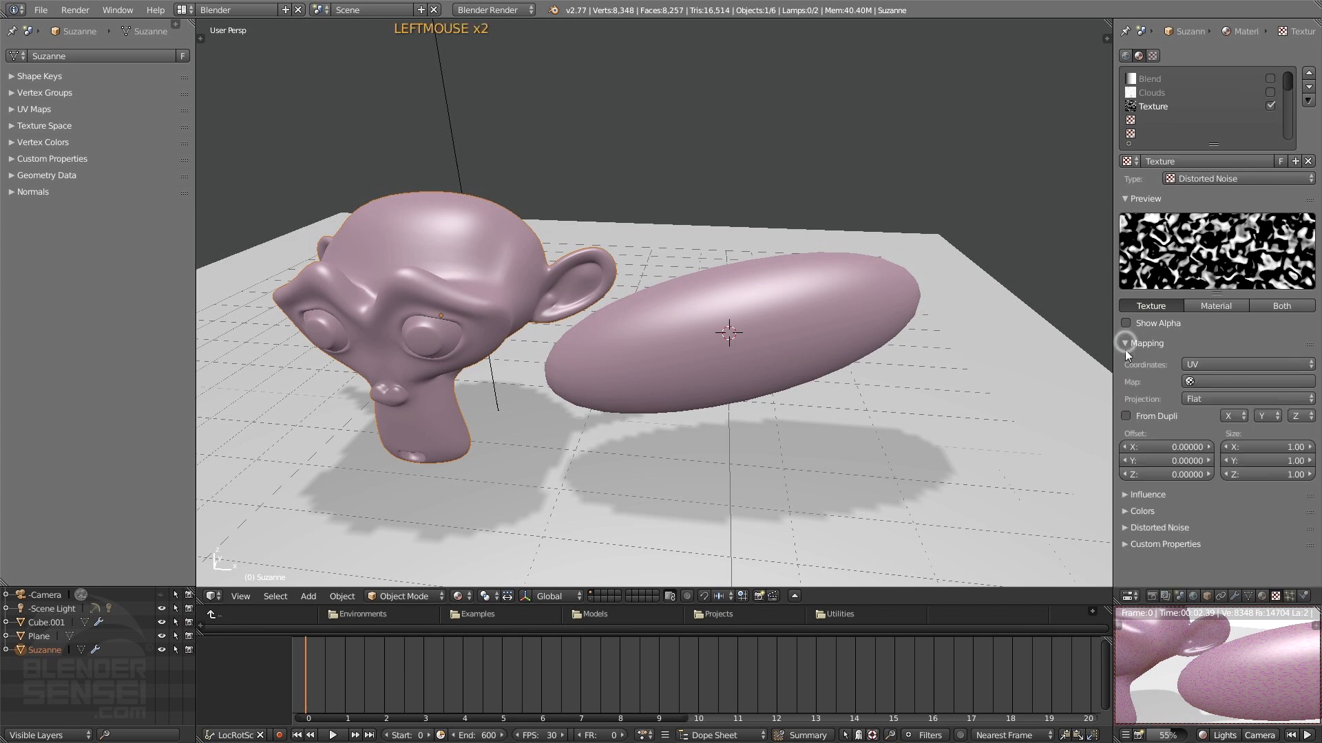
scroll(1291, 688, "up", 2)
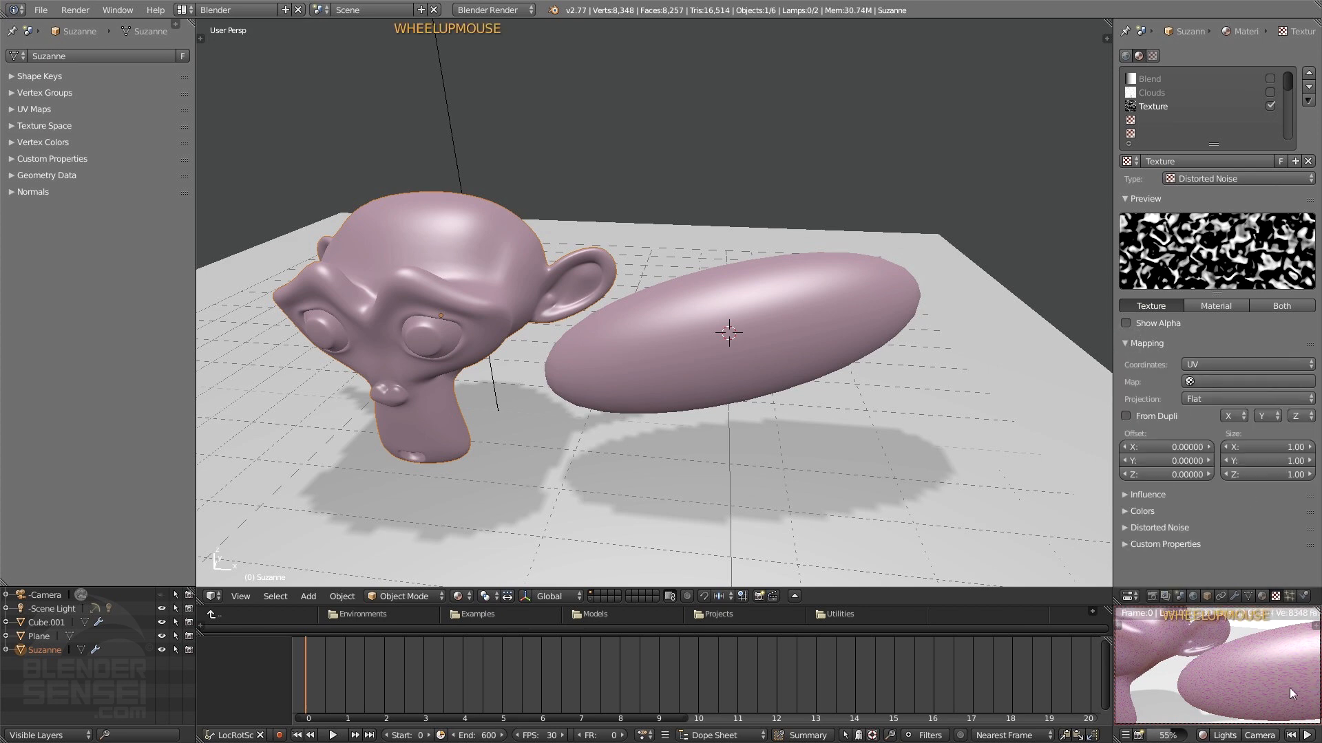
middle_click_drag(1283, 687, 1246, 691, "shift")
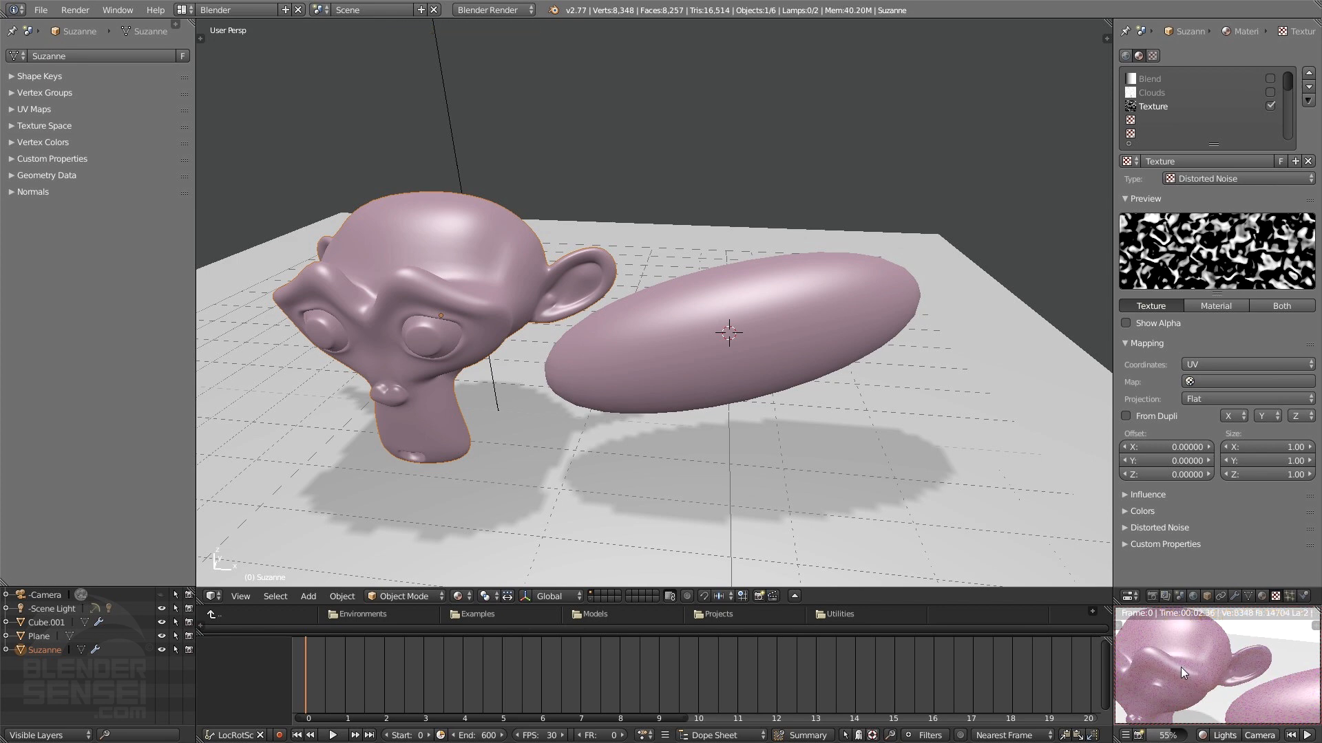
left_click(1236, 355)
left_click(1236, 365)
left_click(1225, 316)
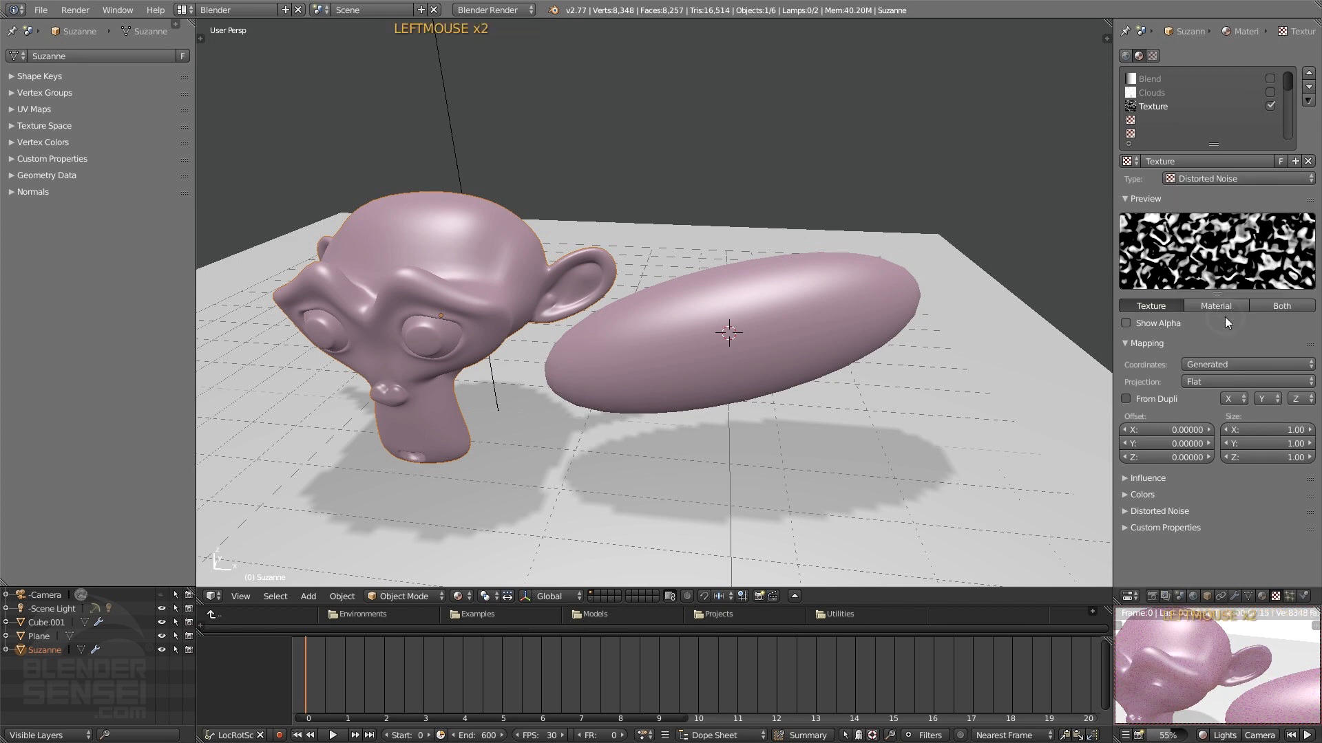
Step: Disable the material's subsurface scattering and check the Distorted Noise texture on the ellipsoid in the rendered preview
left_click(1260, 596)
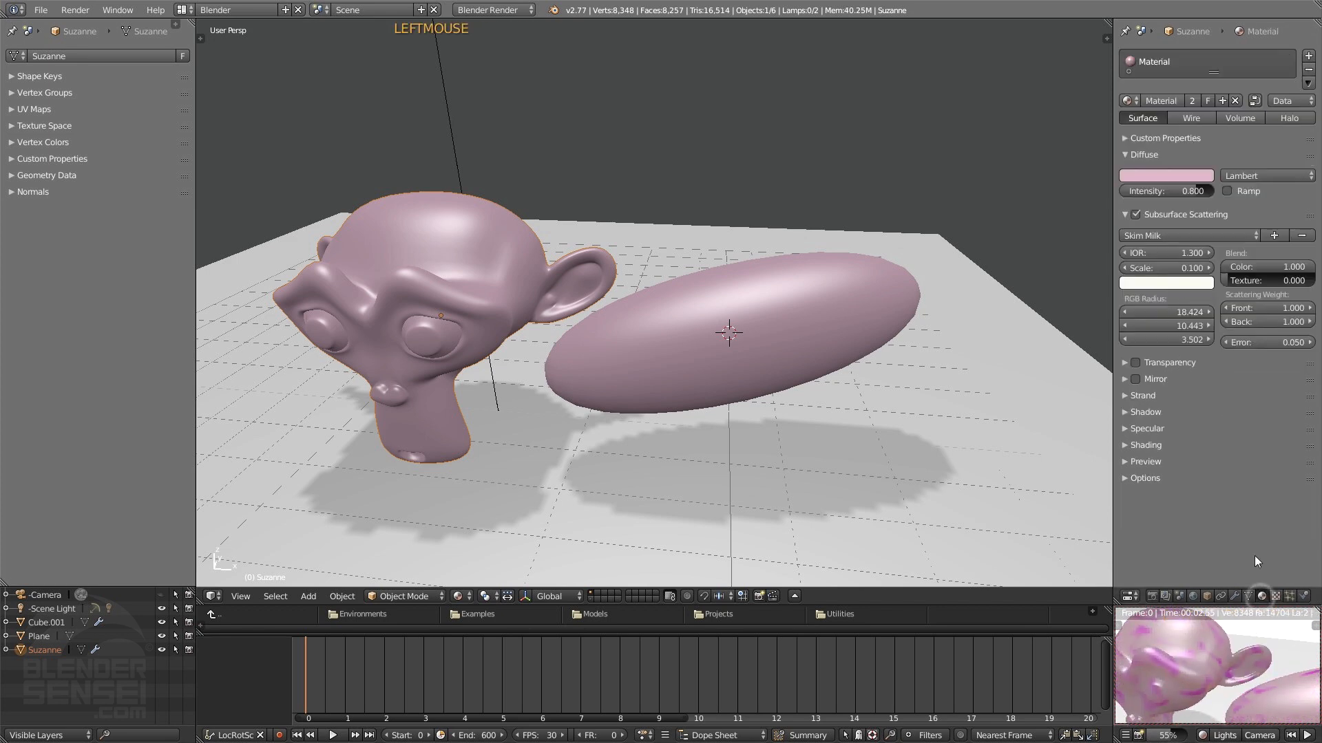
left_click(1135, 214)
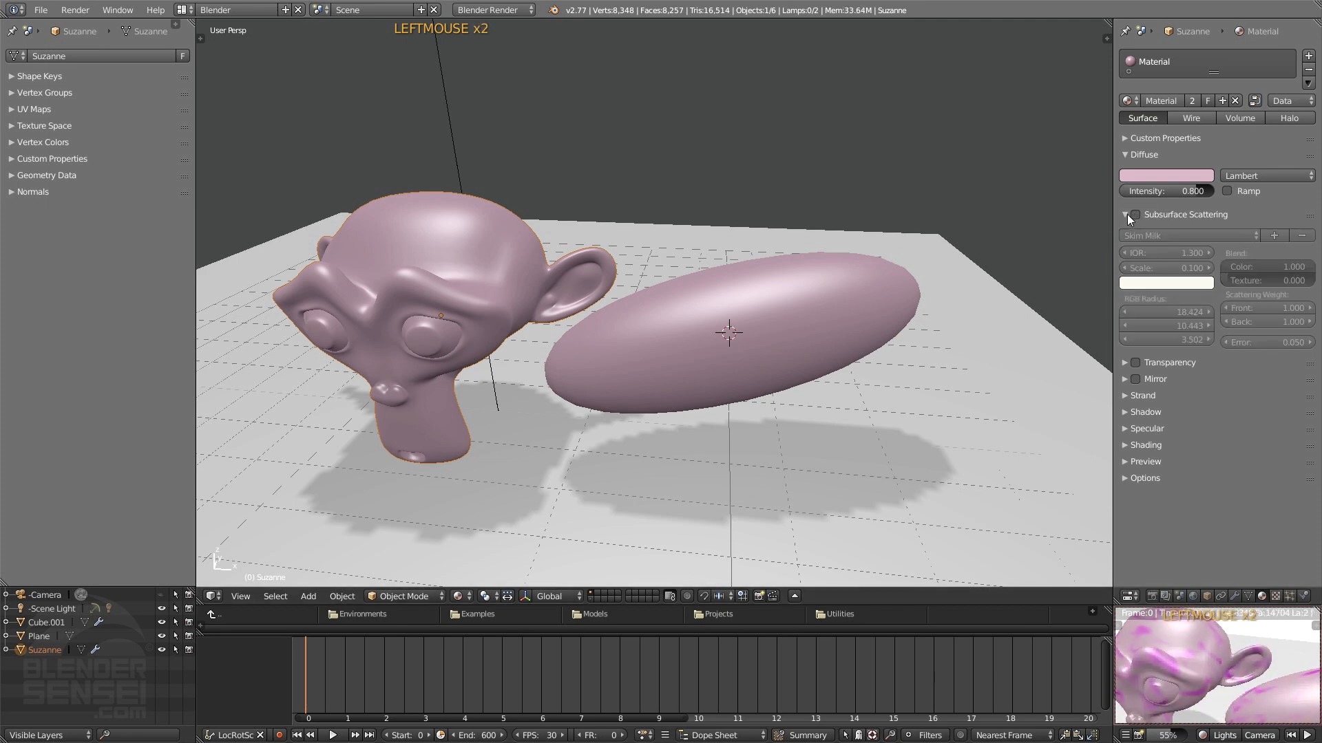
left_click(1126, 215)
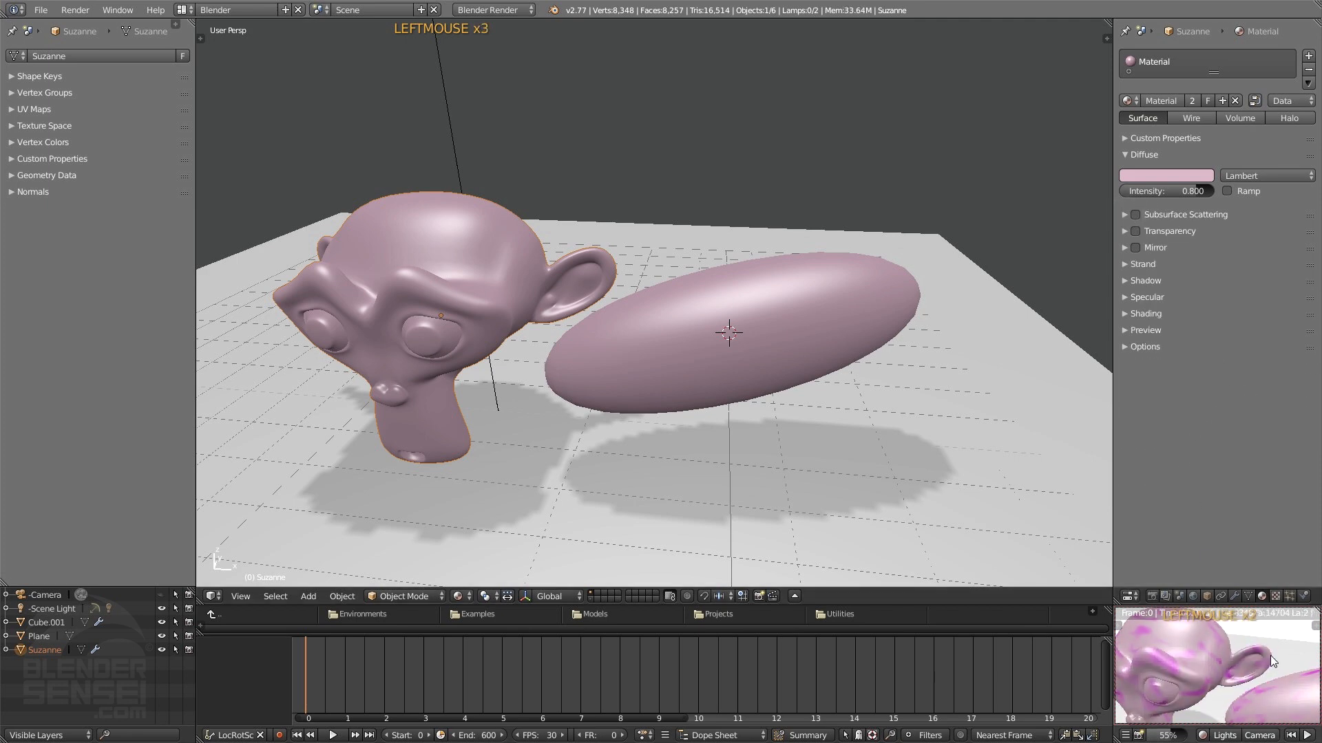
left_click(1275, 596)
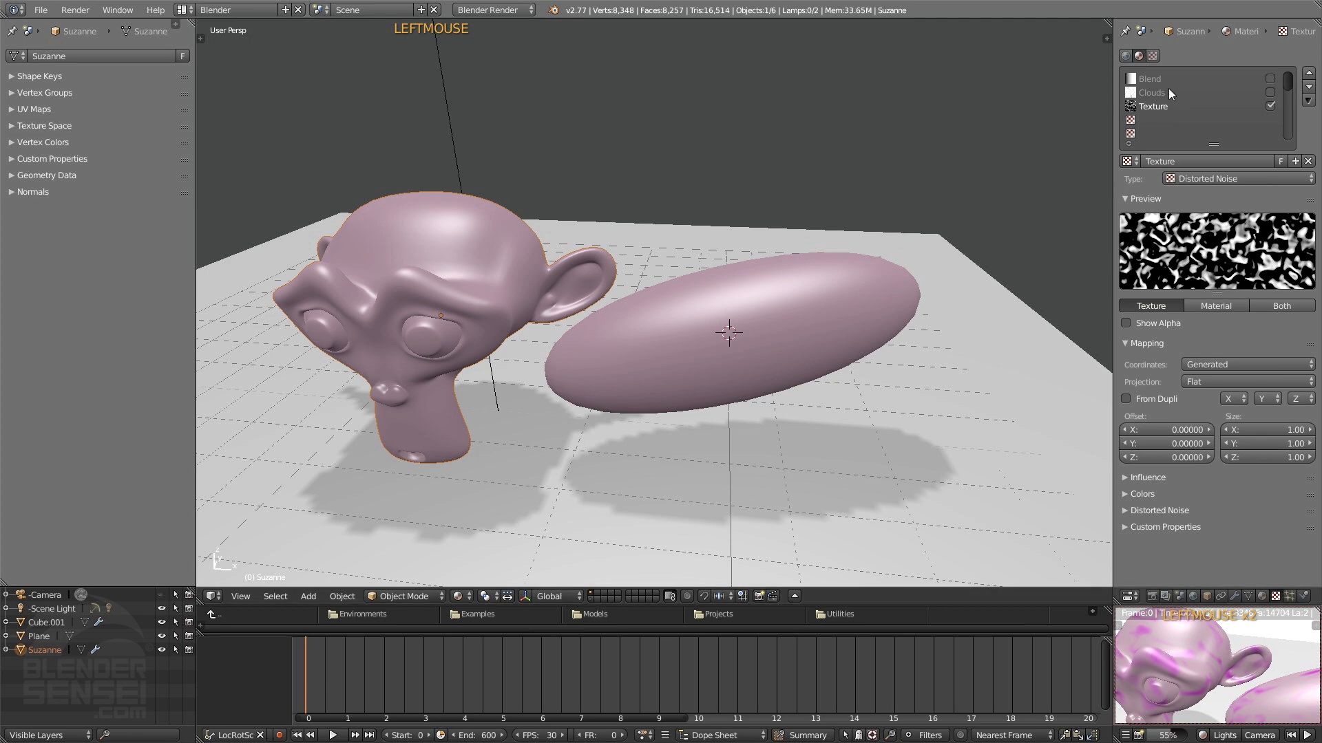
middle_click_drag(1215, 622, 1221, 664)
scroll(1221, 654, "down", 1)
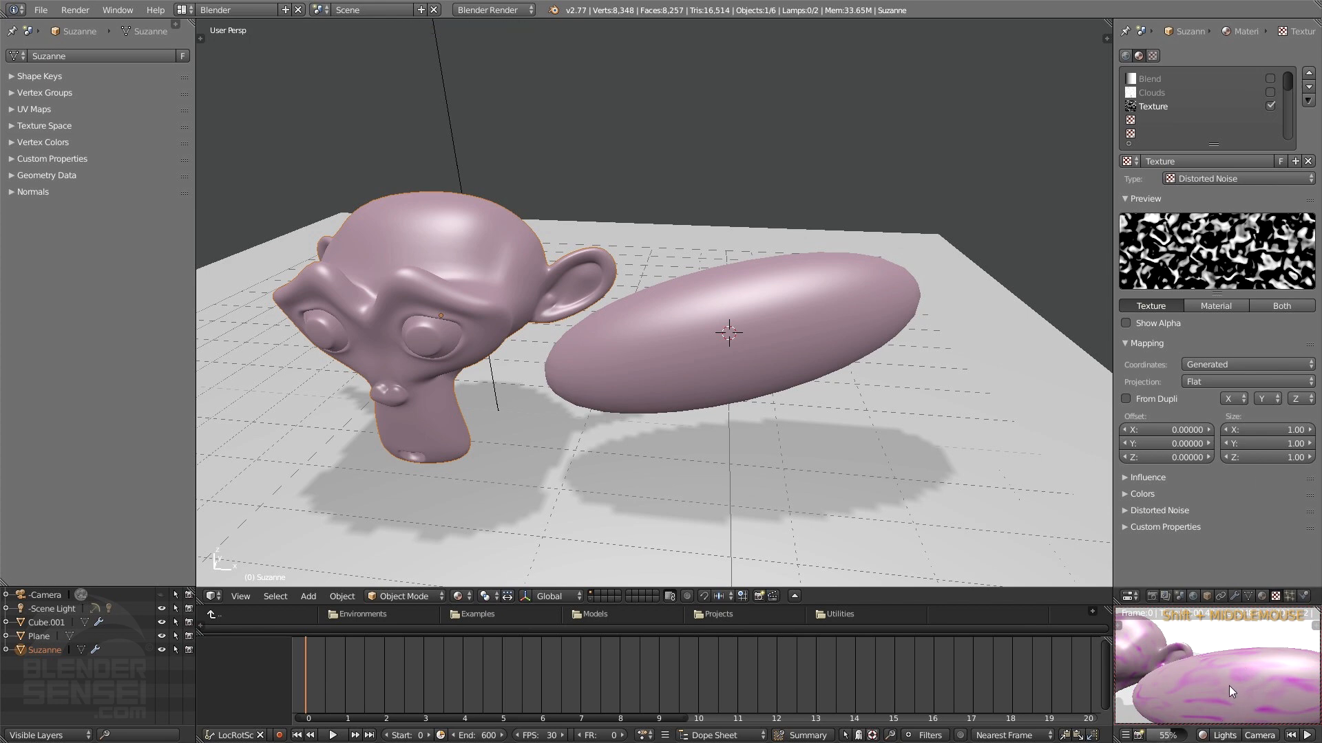
Step: Set the Distorted Noise texture's influence color to white, RGB 1.000, 1.000, 1.000
left_click(1126, 343)
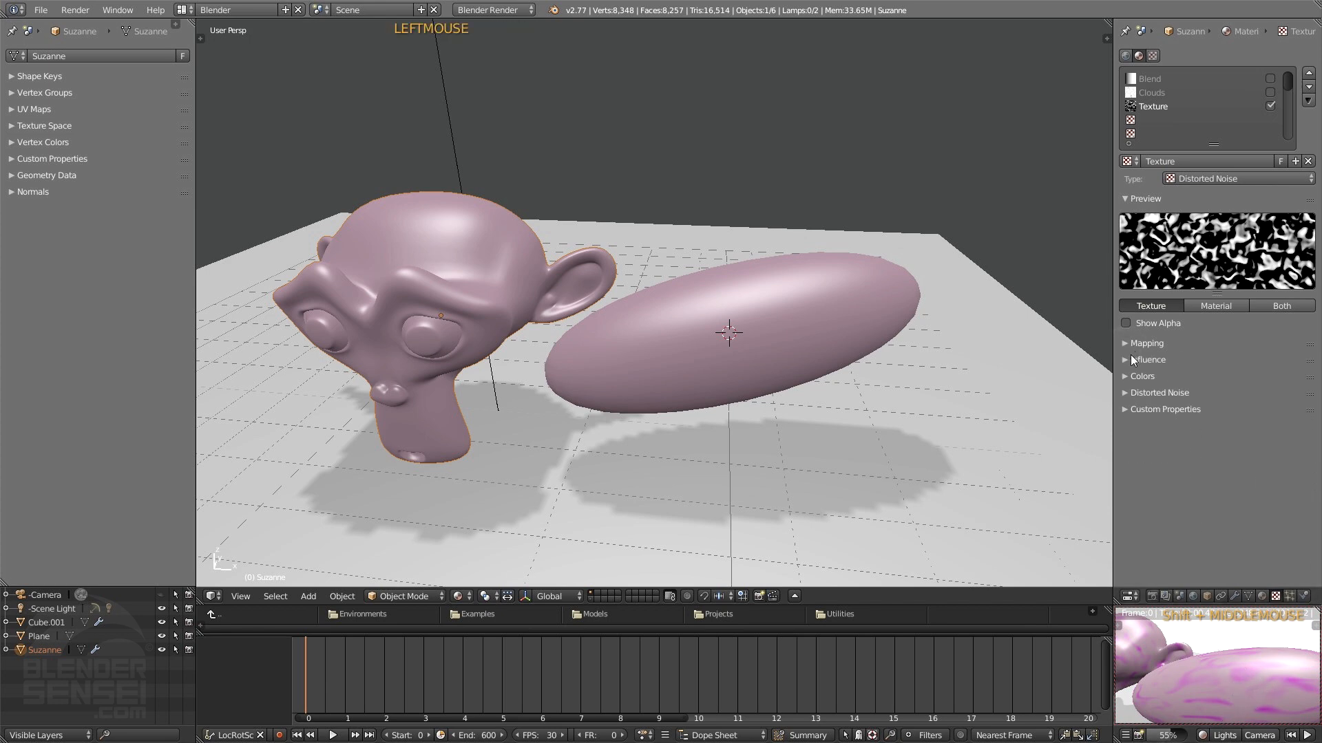
left_click(1130, 359)
scroll(1240, 465, "down", 2)
left_click(1179, 505)
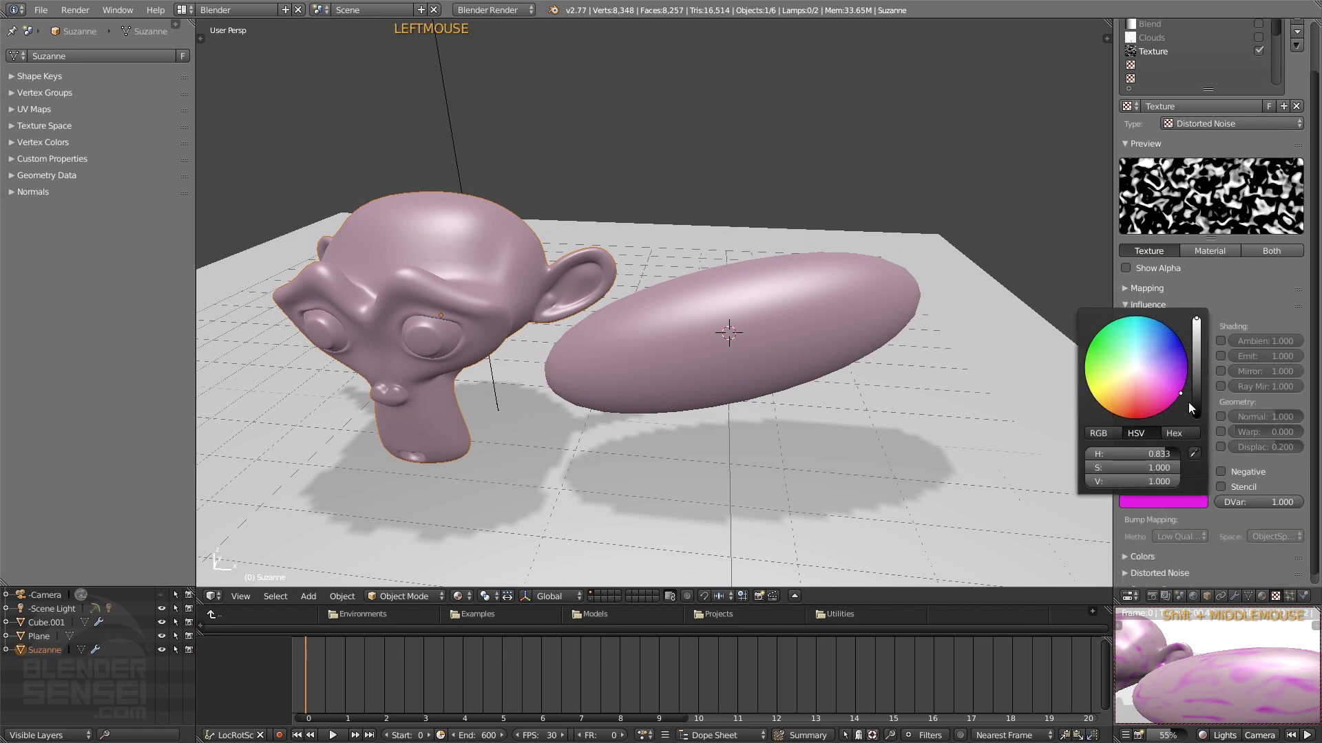
left_click(1096, 436)
left_click_drag(1097, 467, 1168, 467)
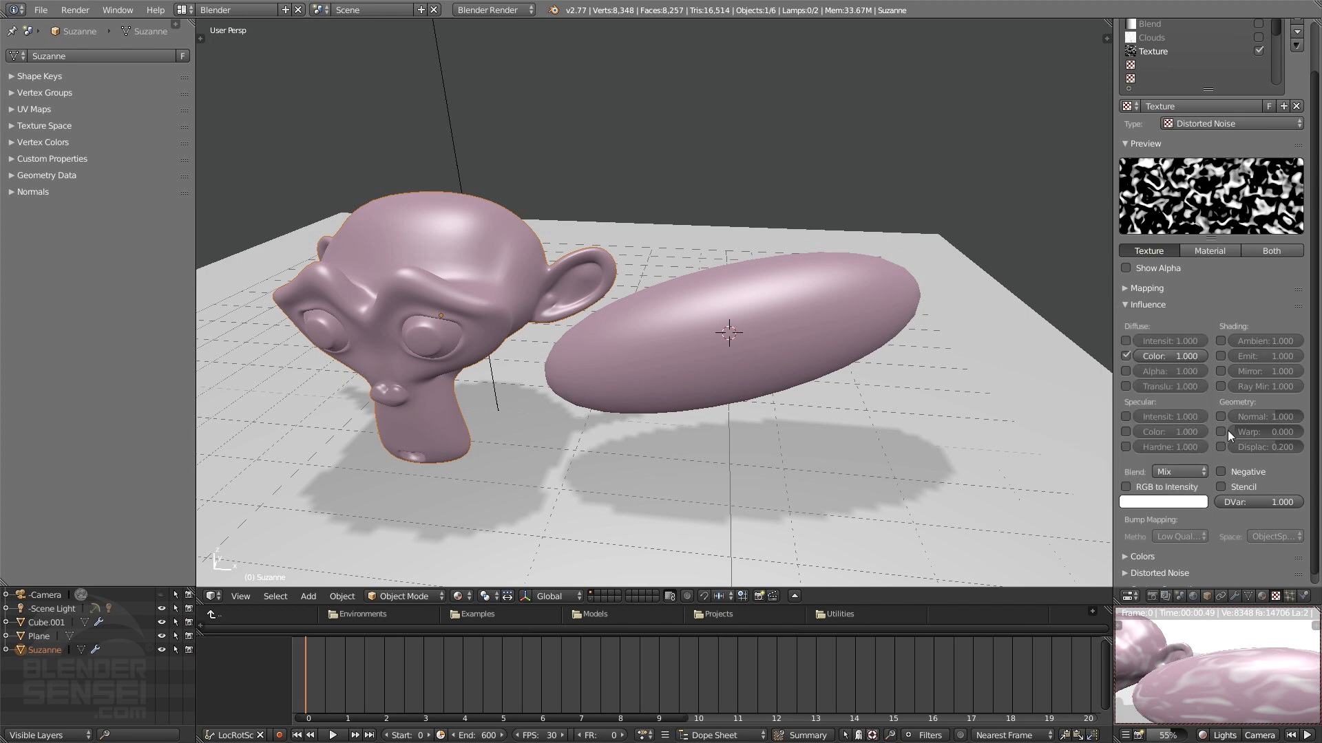
Step: Set the material's diffuse color to white
left_click(1263, 597)
left_click(1164, 175)
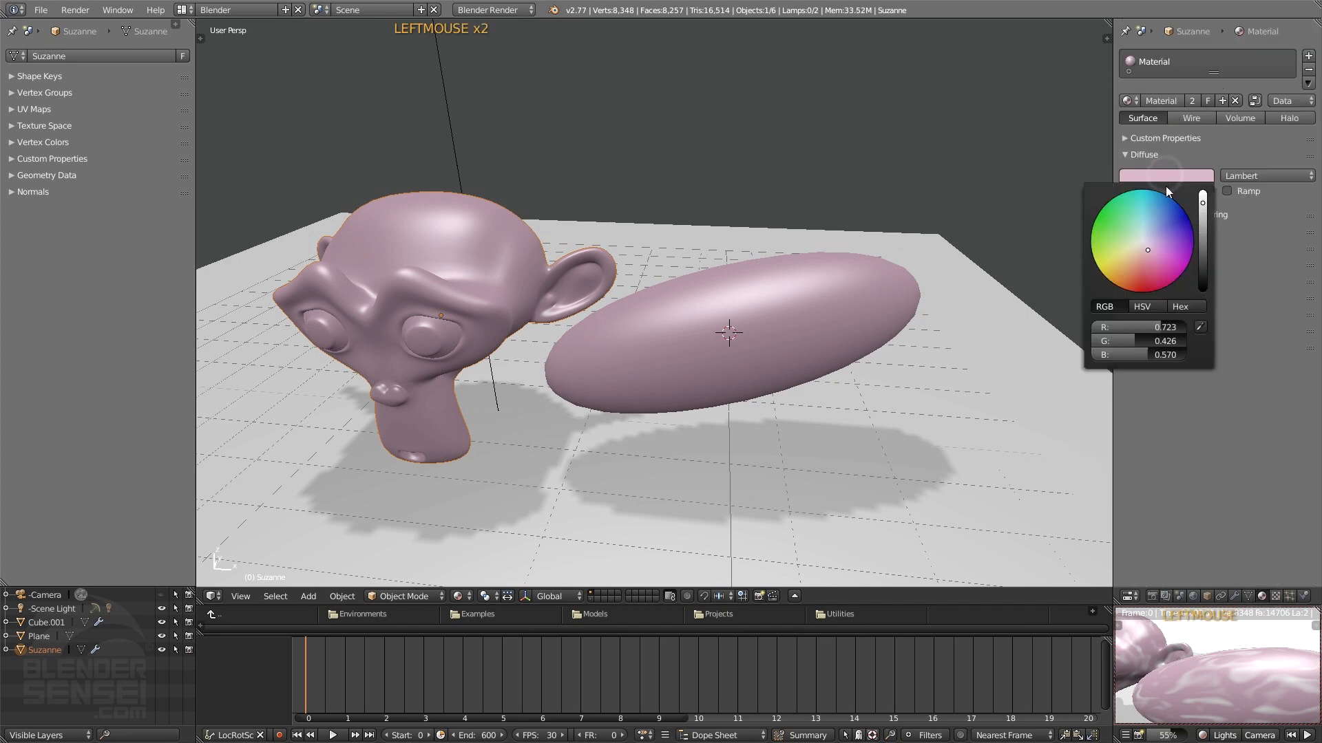
left_click_drag(1145, 343, 1210, 327)
Step: Darken the Distorted Noise texture's influence color to dark gray and check the ellipsoid in the rendered preview
left_click(1275, 596)
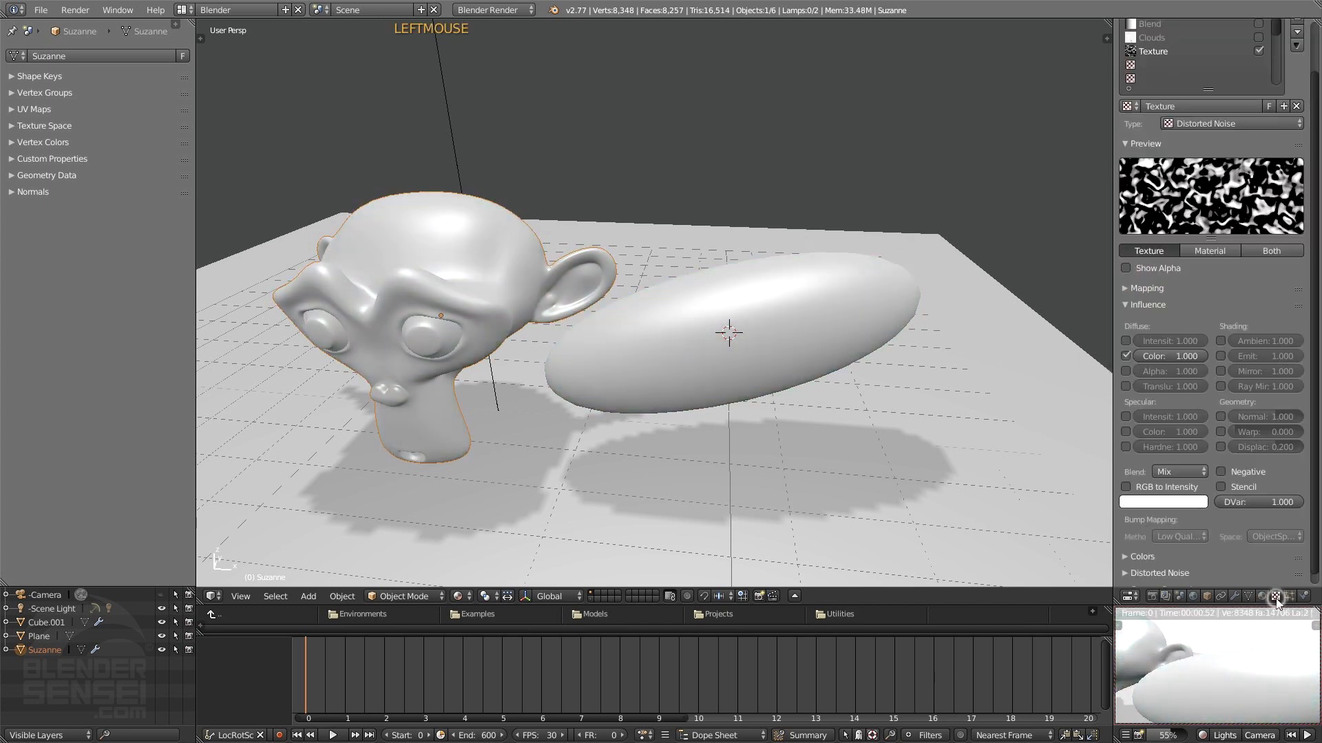
left_click(1179, 503)
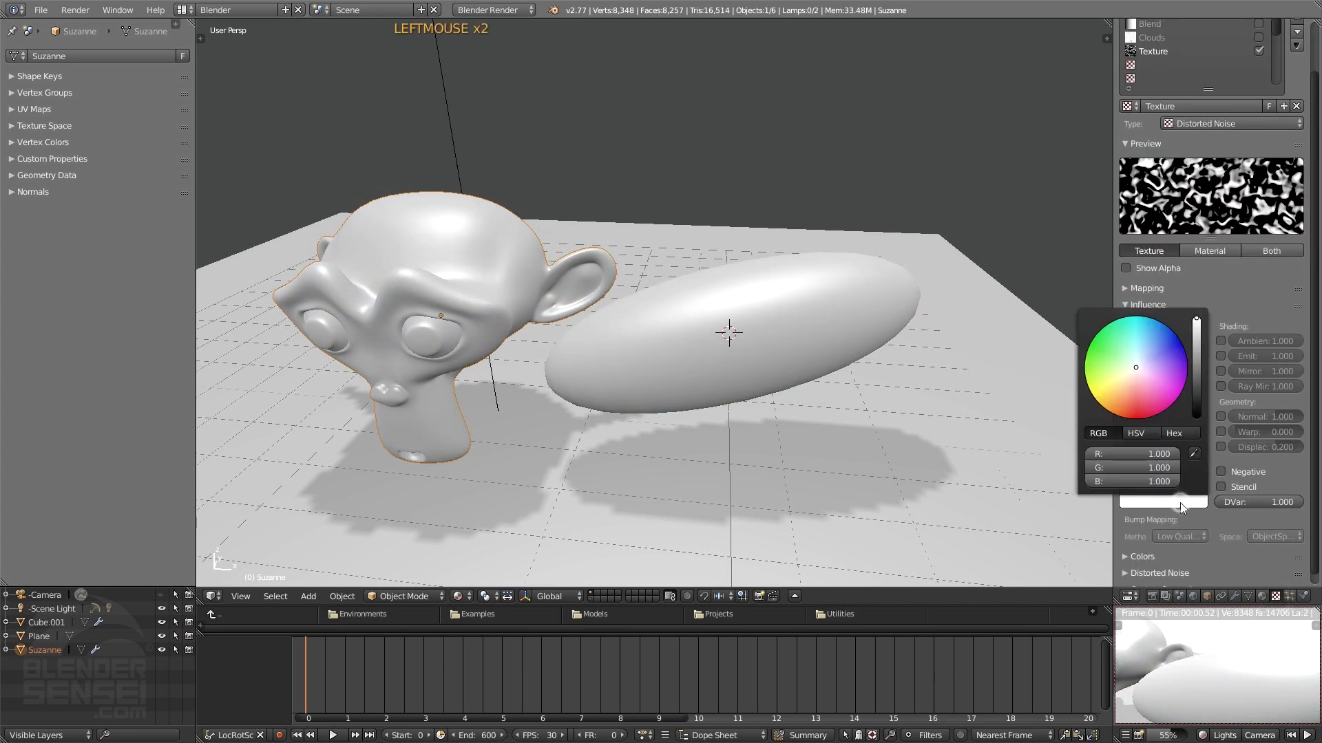
left_click_drag(1195, 369, 1197, 391)
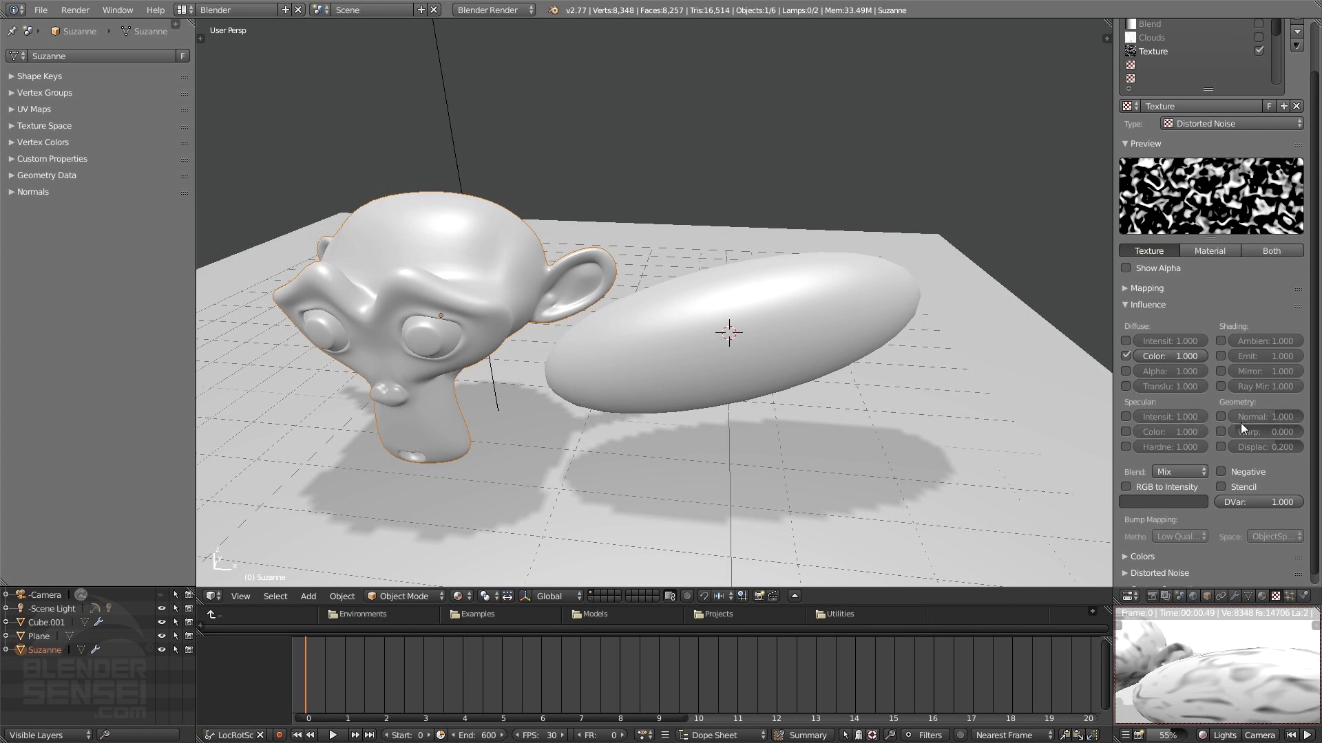
middle_click_drag(1242, 647, 1208, 653)
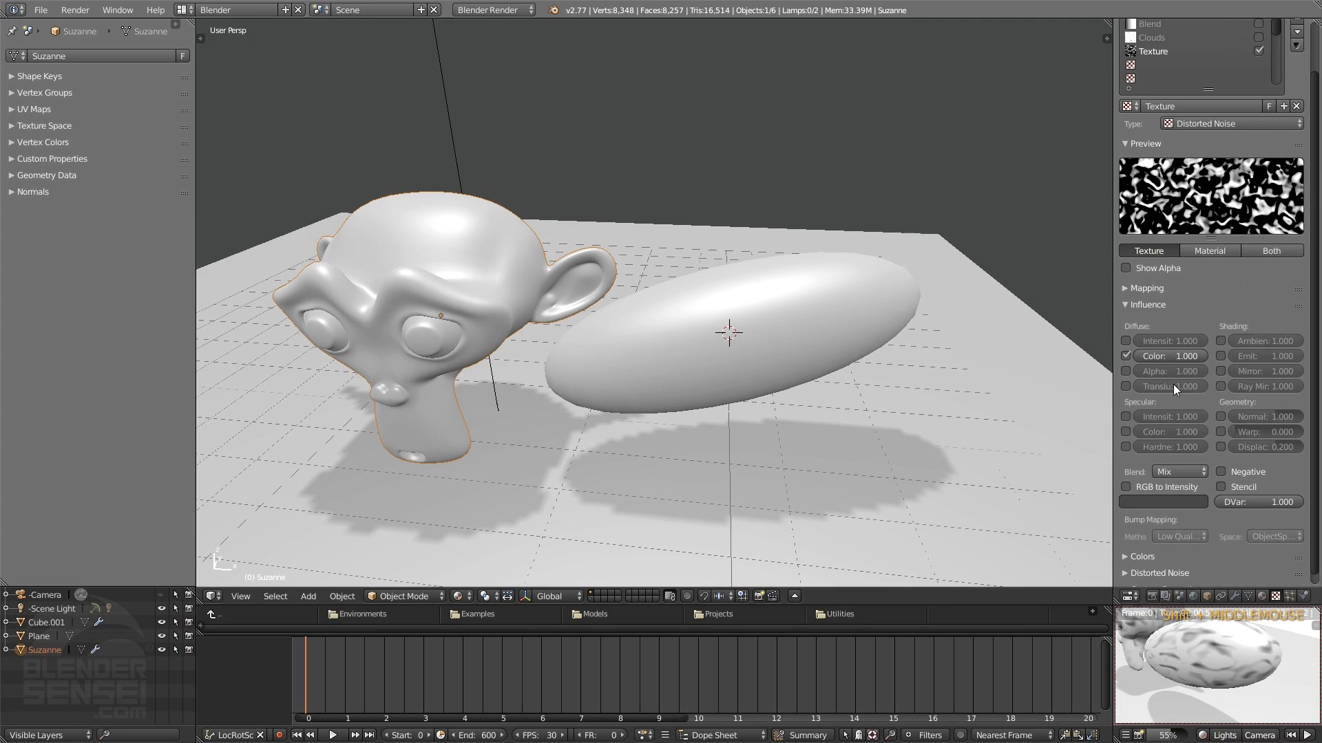
Step: Switch the Distorted Noise influence from diffuse Color to Normal at 1.000 and inspect the bumps closely in the rendered preview
left_click(1221, 415)
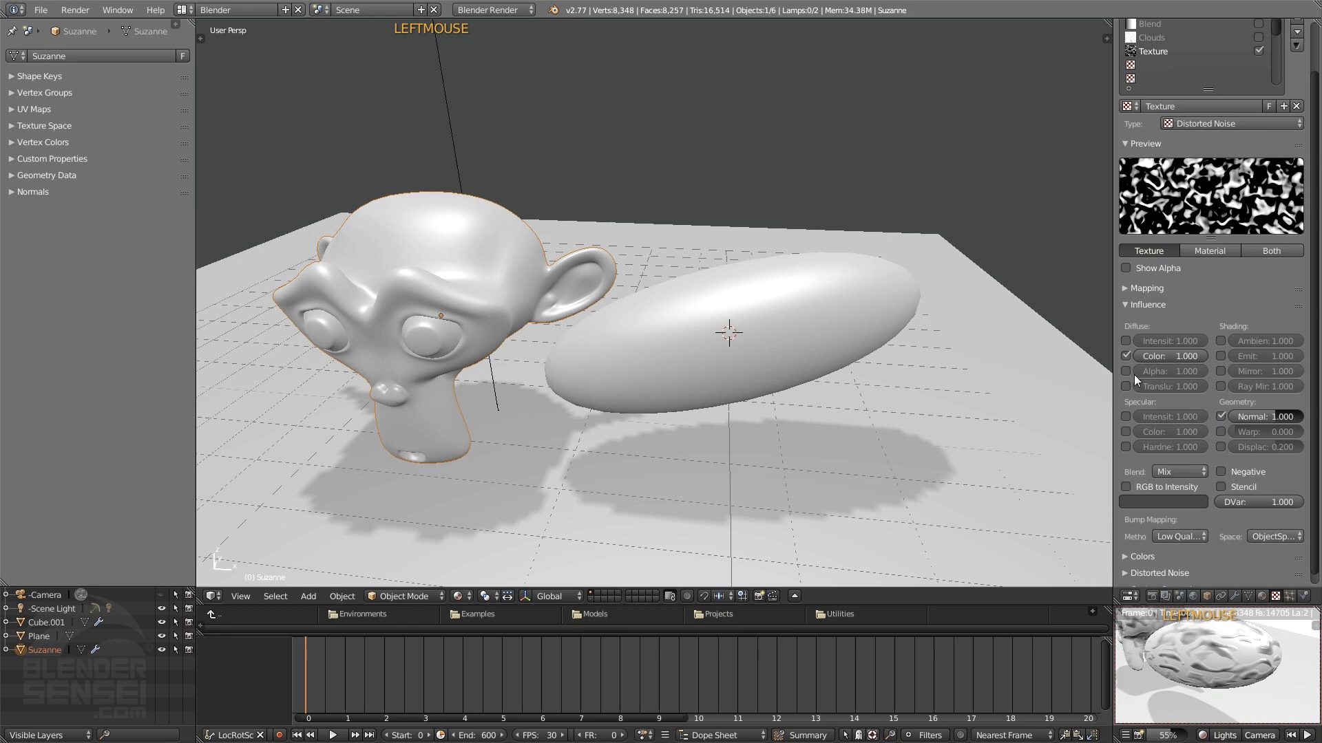
left_click(1126, 356)
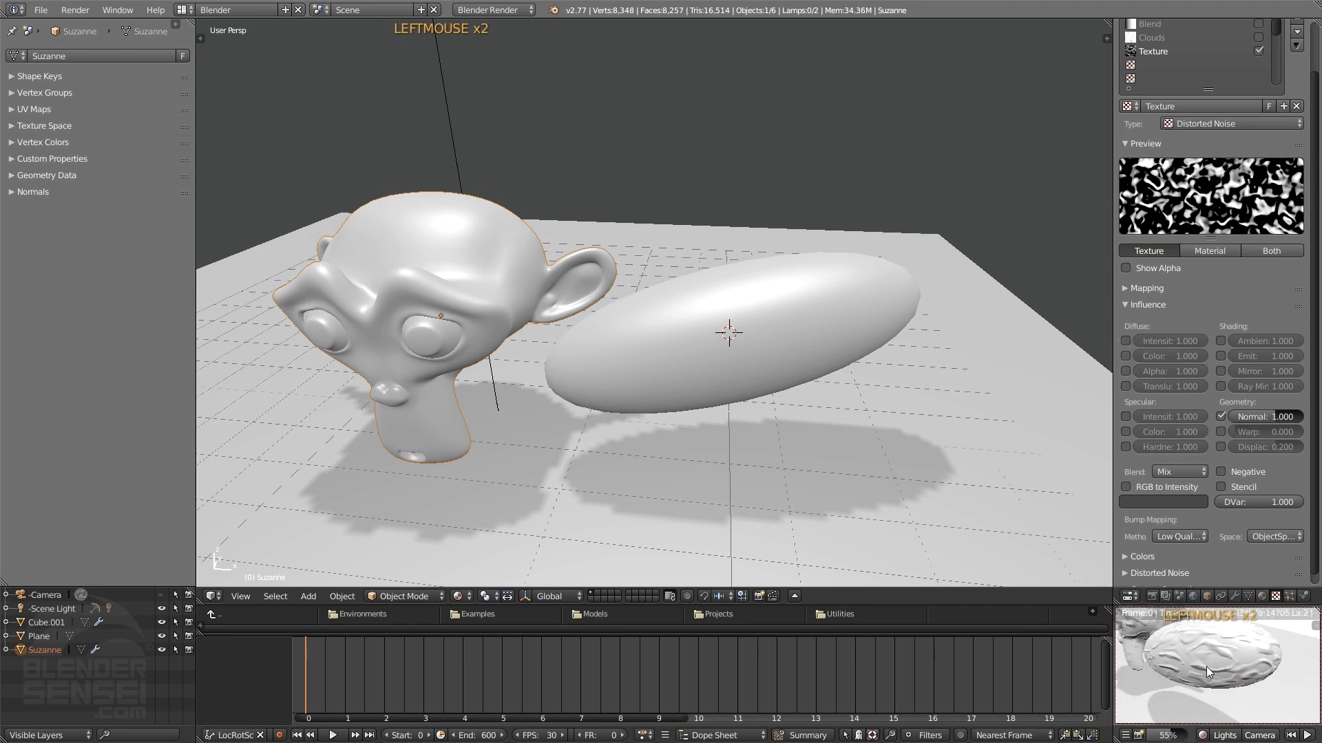
scroll(1205, 667, "up", 4)
middle_click_drag(1217, 645, 1229, 676, "shift")
scroll(1239, 669, "up", 4)
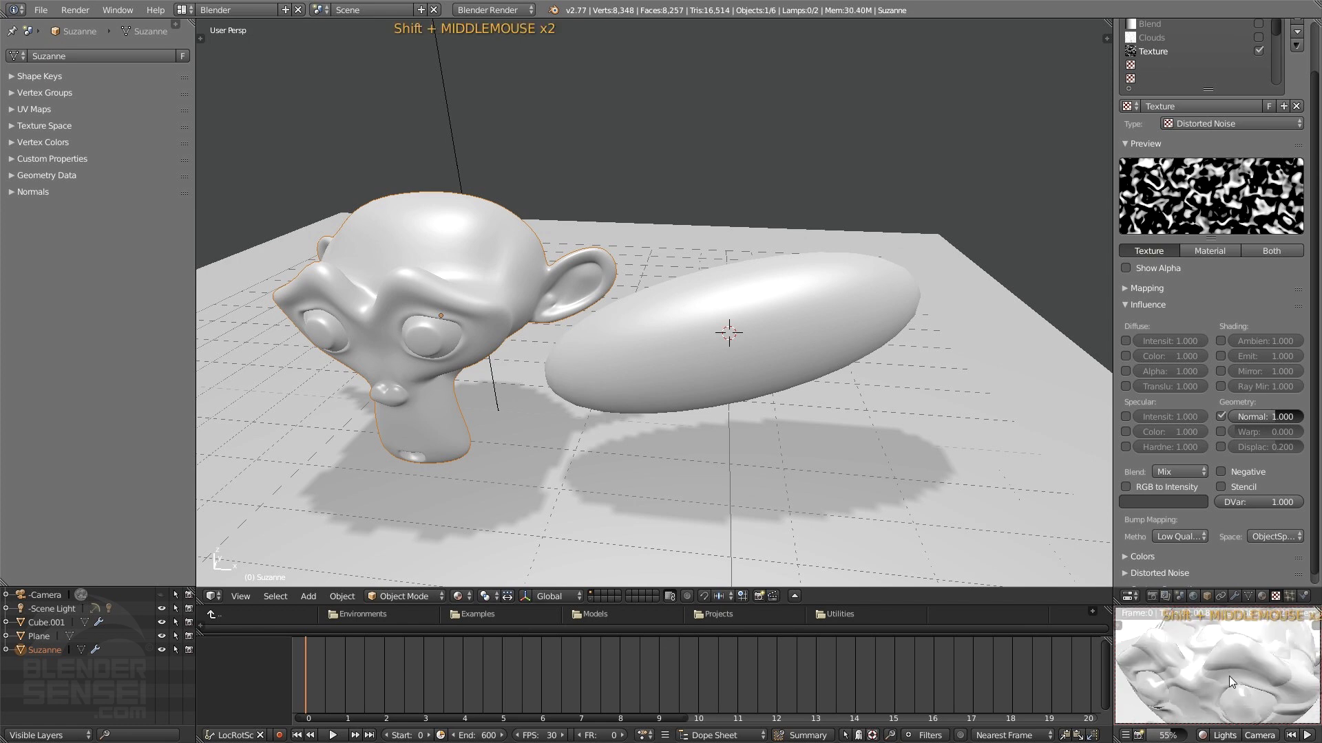
Step: Set the Distorted Noise texture's Normal influence to 1.693 and enable its diffuse Color influence at 1.000
scroll(1228, 673, "down", 1)
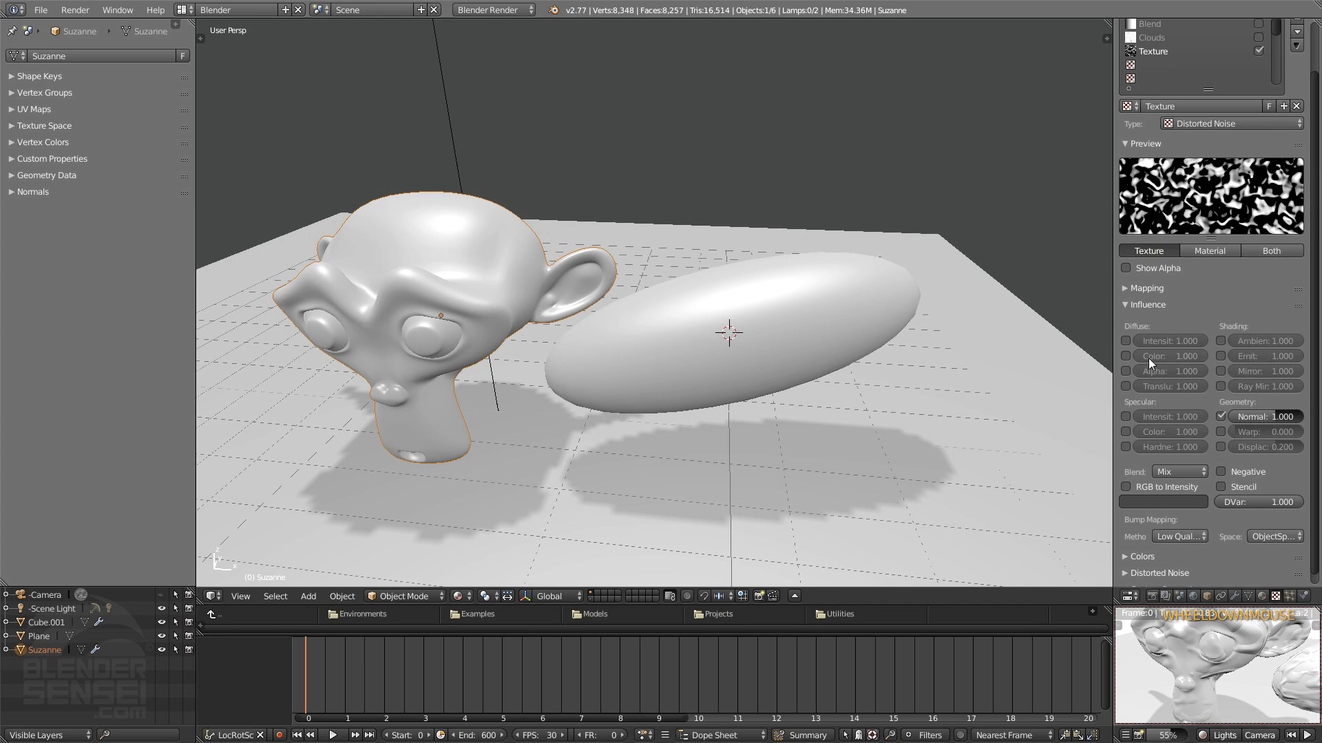
left_click(1126, 356)
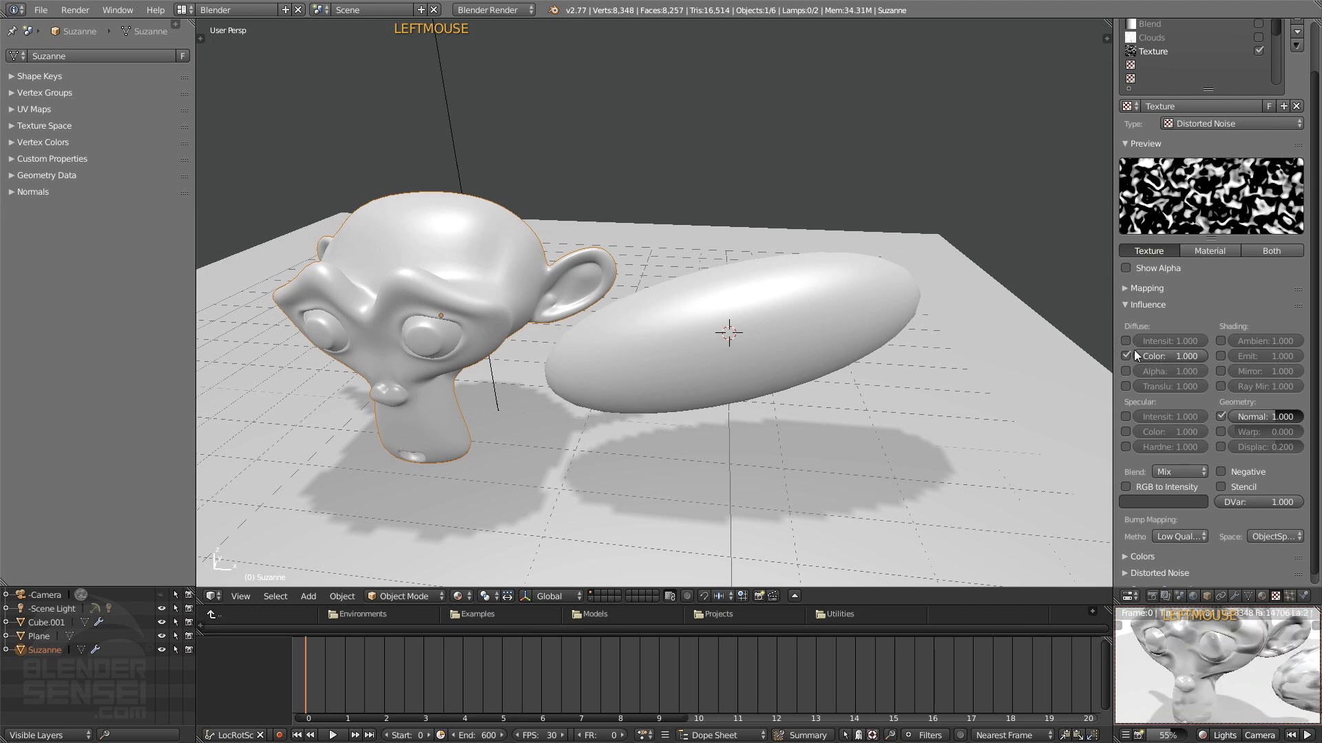
left_click(1126, 356)
mouse_move(1264, 421)
left_mouse_down()
mouse_move(1212, 421)
mouse_move(1273, 417)
left_mouse_up()
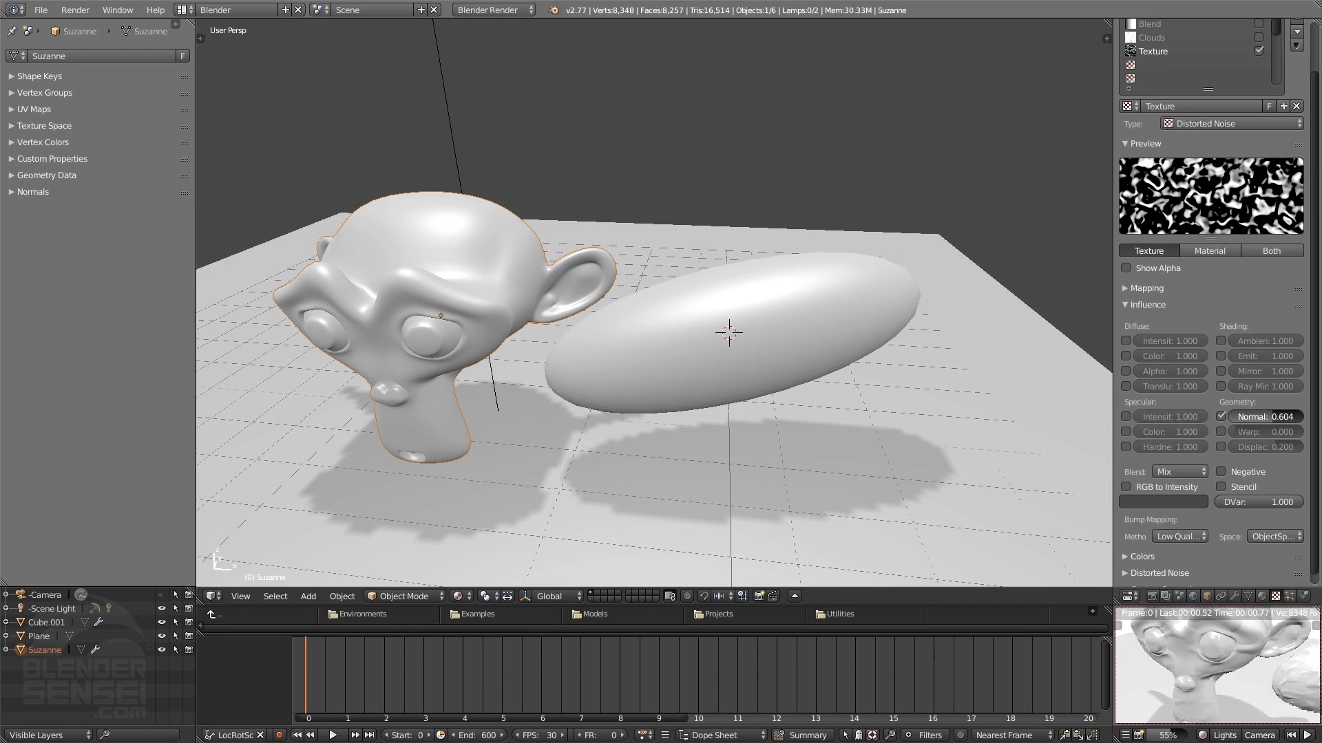
left_click_drag(1273, 416, 1281, 416)
middle_click_drag(1201, 692, 1170, 644)
left_click(1135, 361)
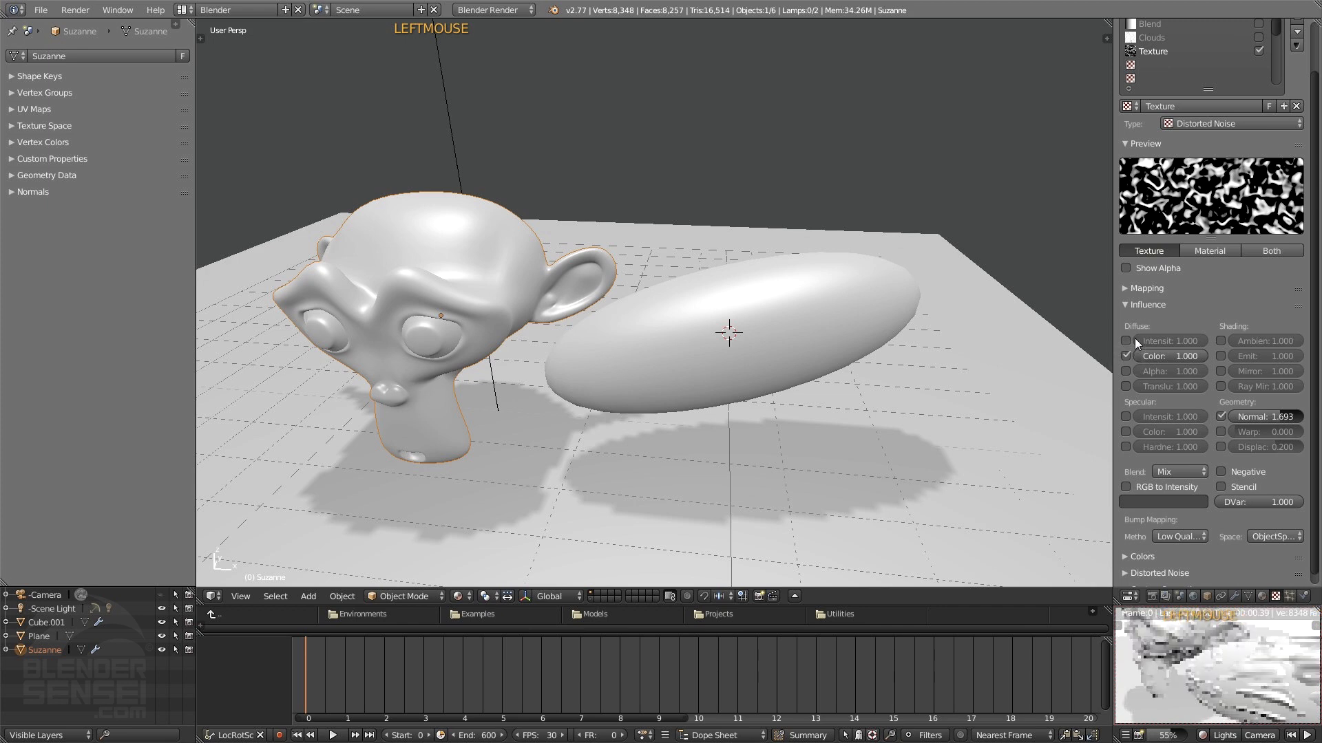
Step: Set the texture's Noise Distortion to Cell Noise and inspect the surface in the rendered preview
left_click(1129, 303)
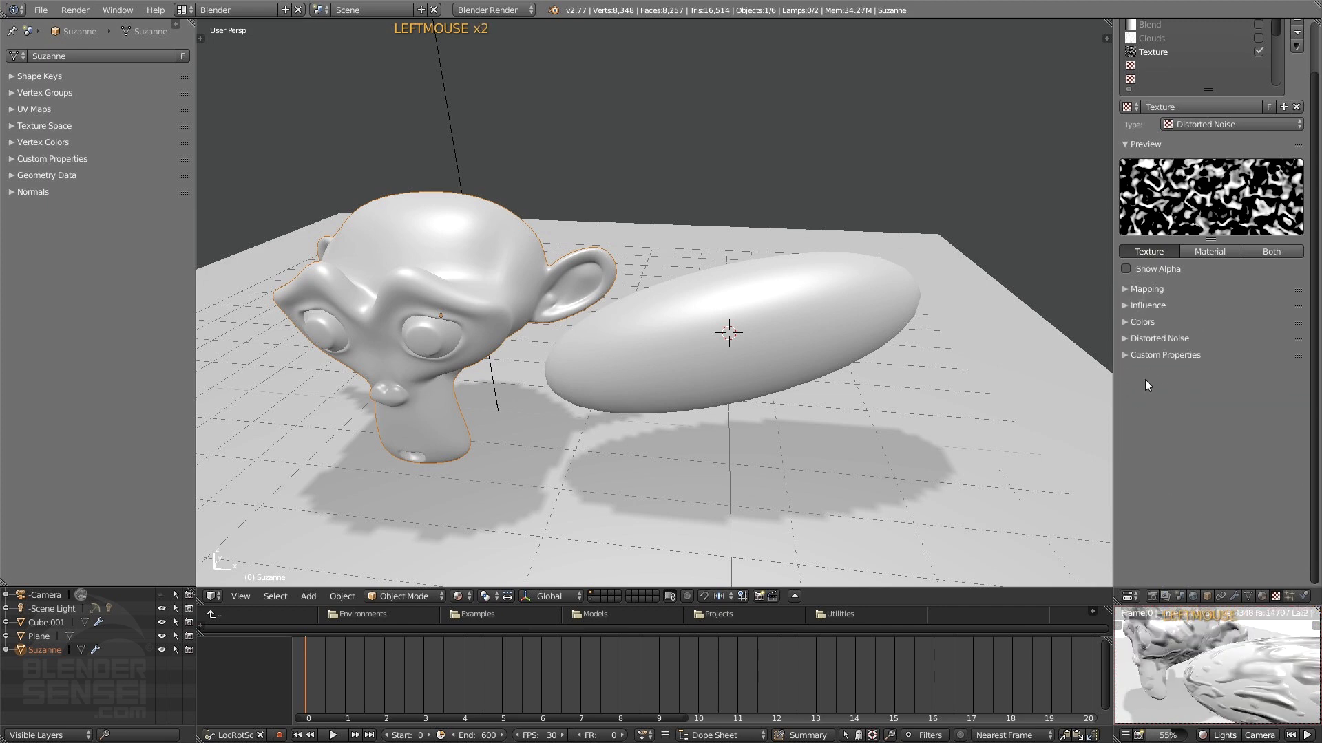
left_click(1127, 338)
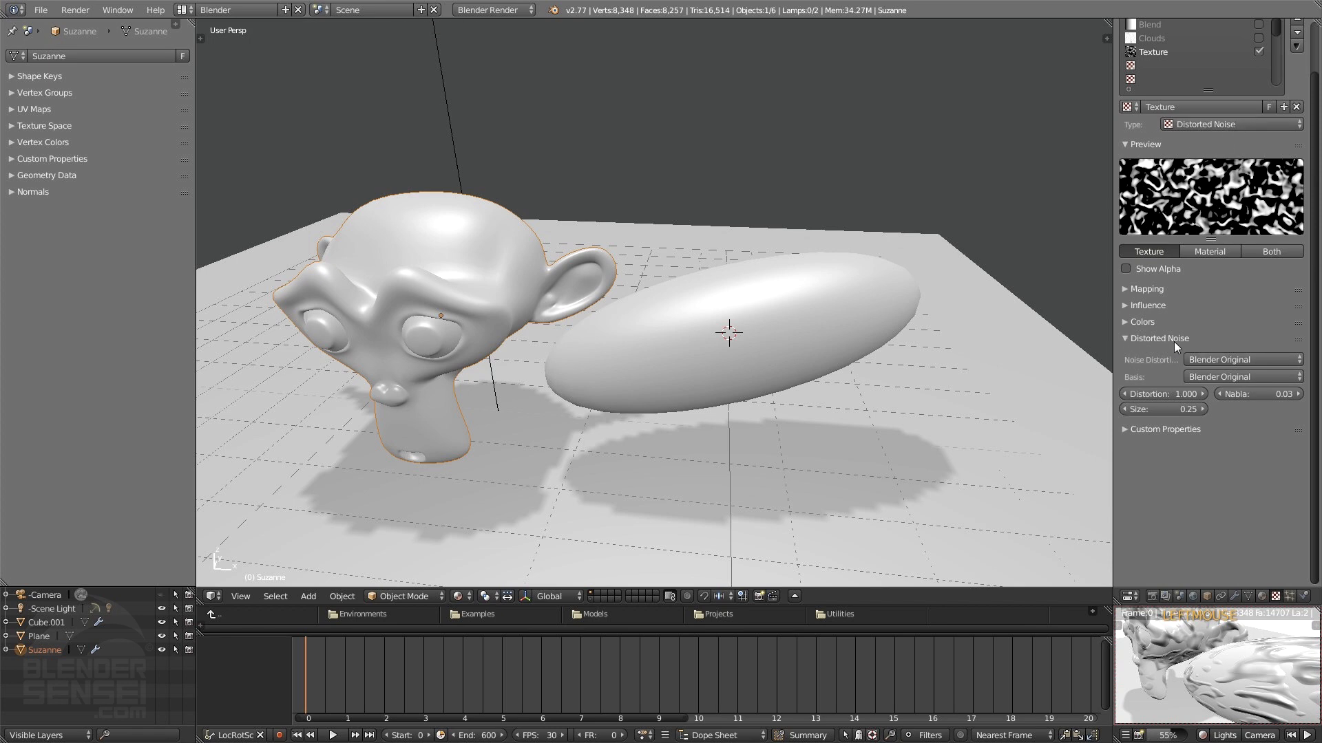
left_click(1258, 360)
left_click(1269, 359)
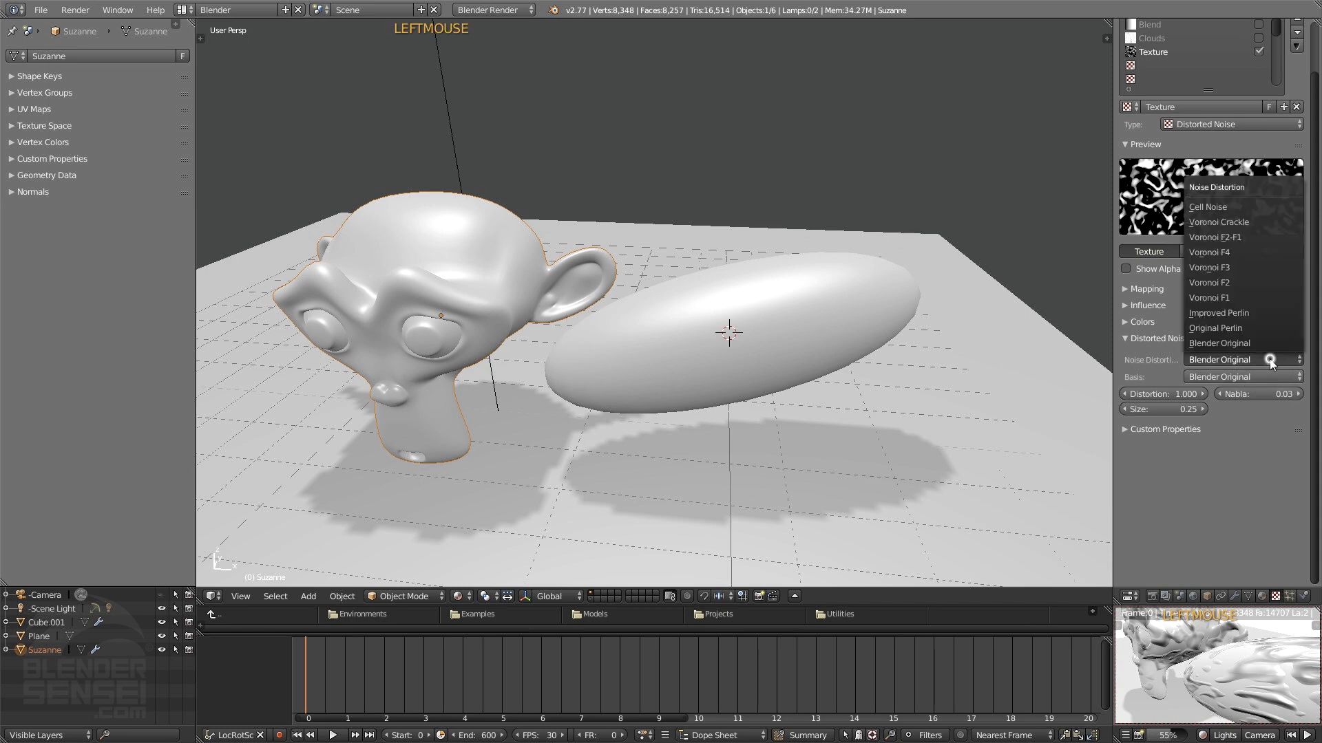
left_click(1229, 207)
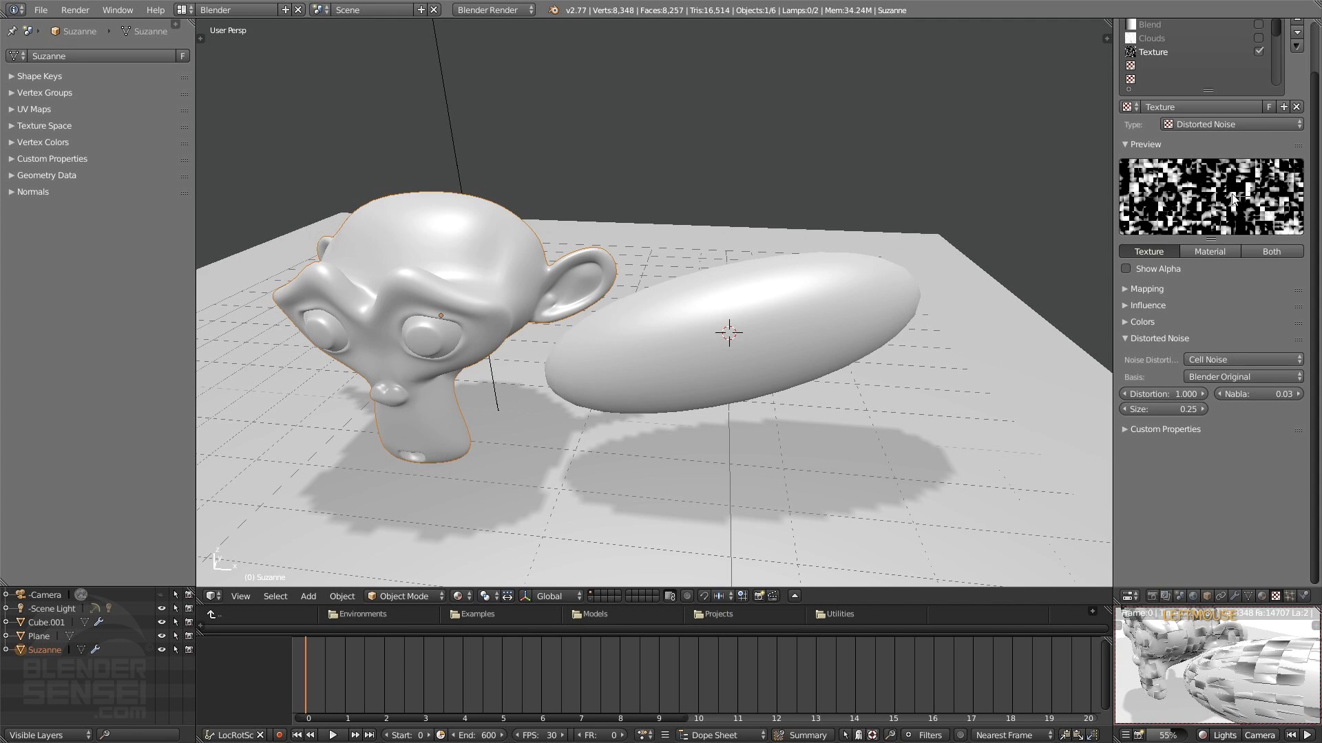
middle_click_drag(1242, 683, 1279, 674)
Step: Try Voronoi Crackle as the Noise Distortion and view Suzanne's surface up close in the rendered preview
left_click(1242, 360)
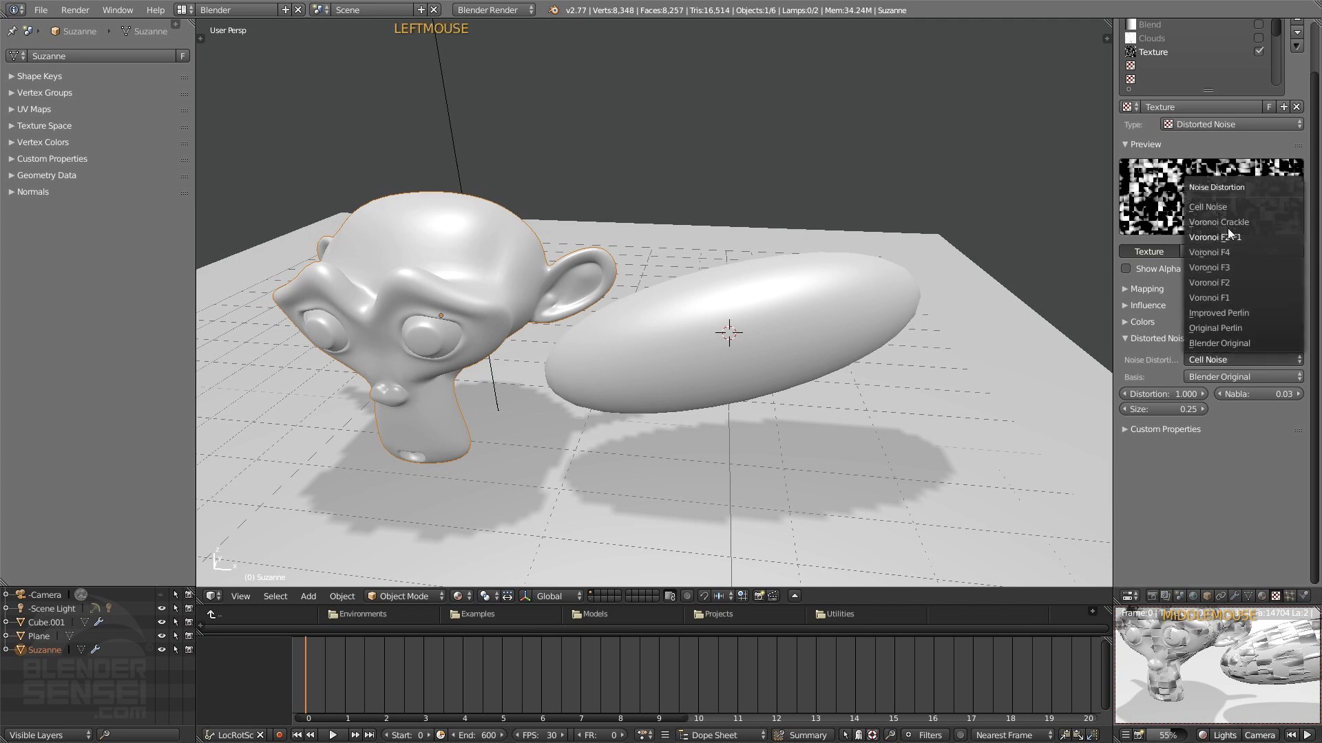
left_click(1259, 340)
scroll(1256, 658, "up", 2)
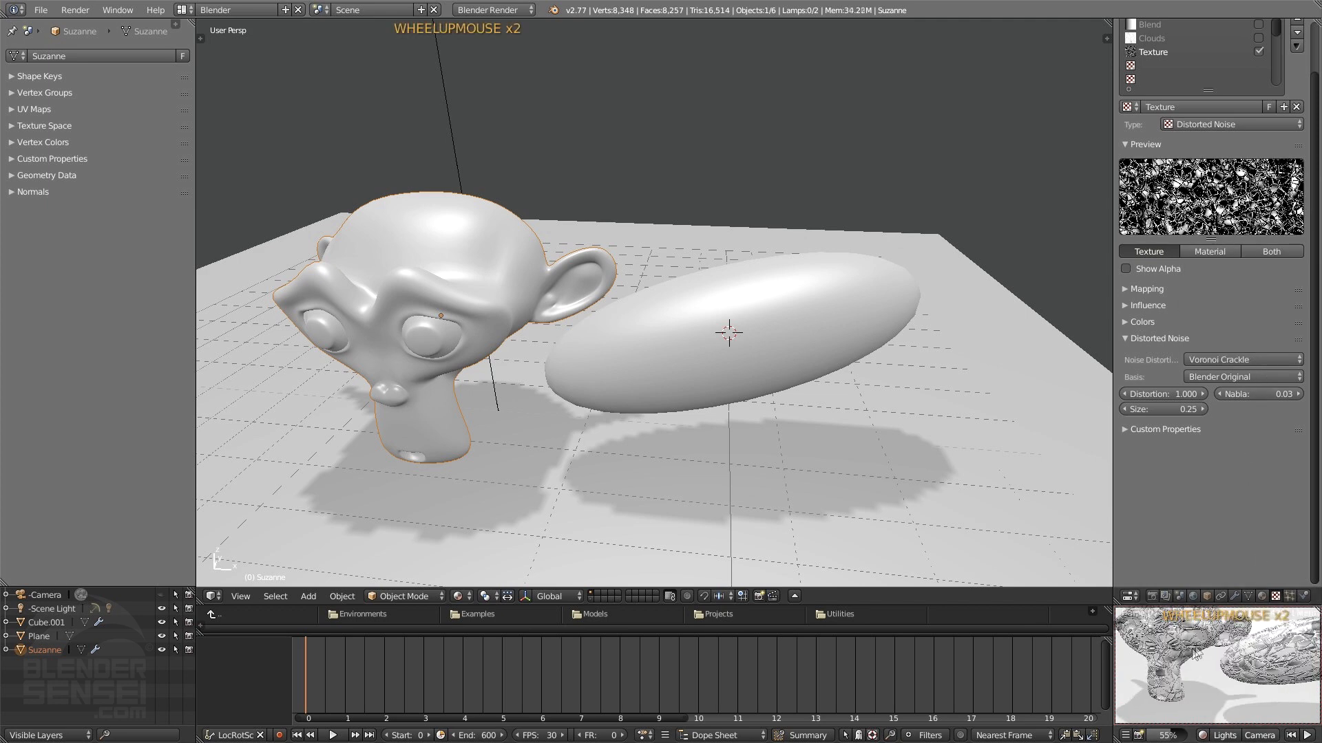
middle_click_drag(1255, 658, 1265, 665, "shift")
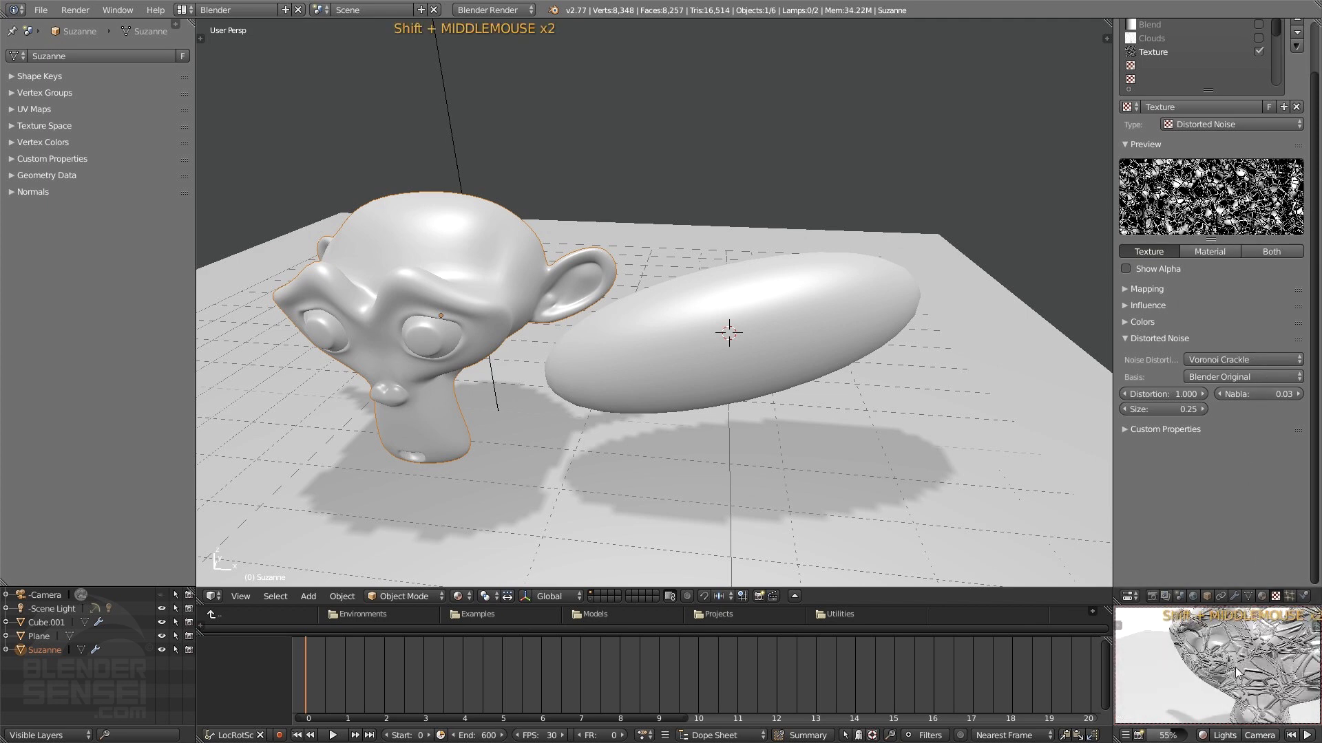
Step: Set the Noise Distortion to Voronoi F2-F1 and check Suzanne in the rendered preview
left_click(1232, 359)
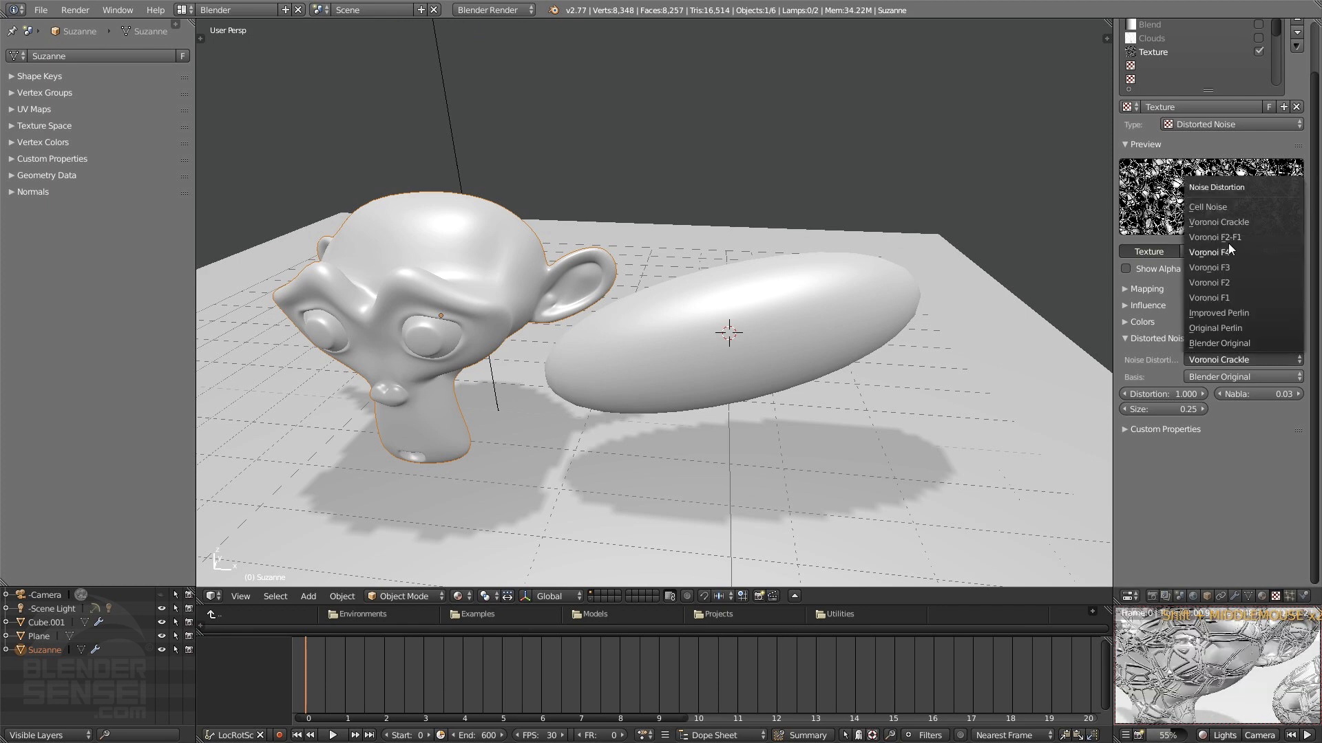
left_click(1232, 237)
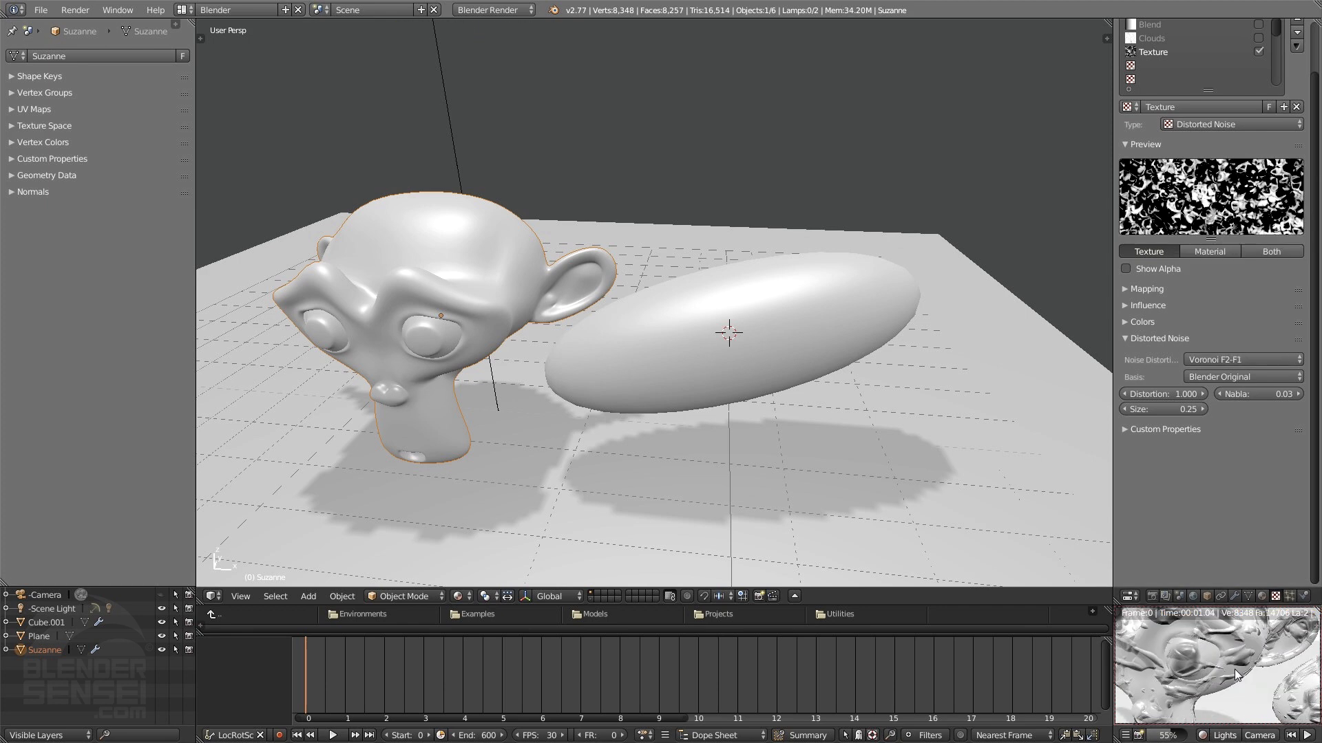
scroll(1240, 659, "down", 2)
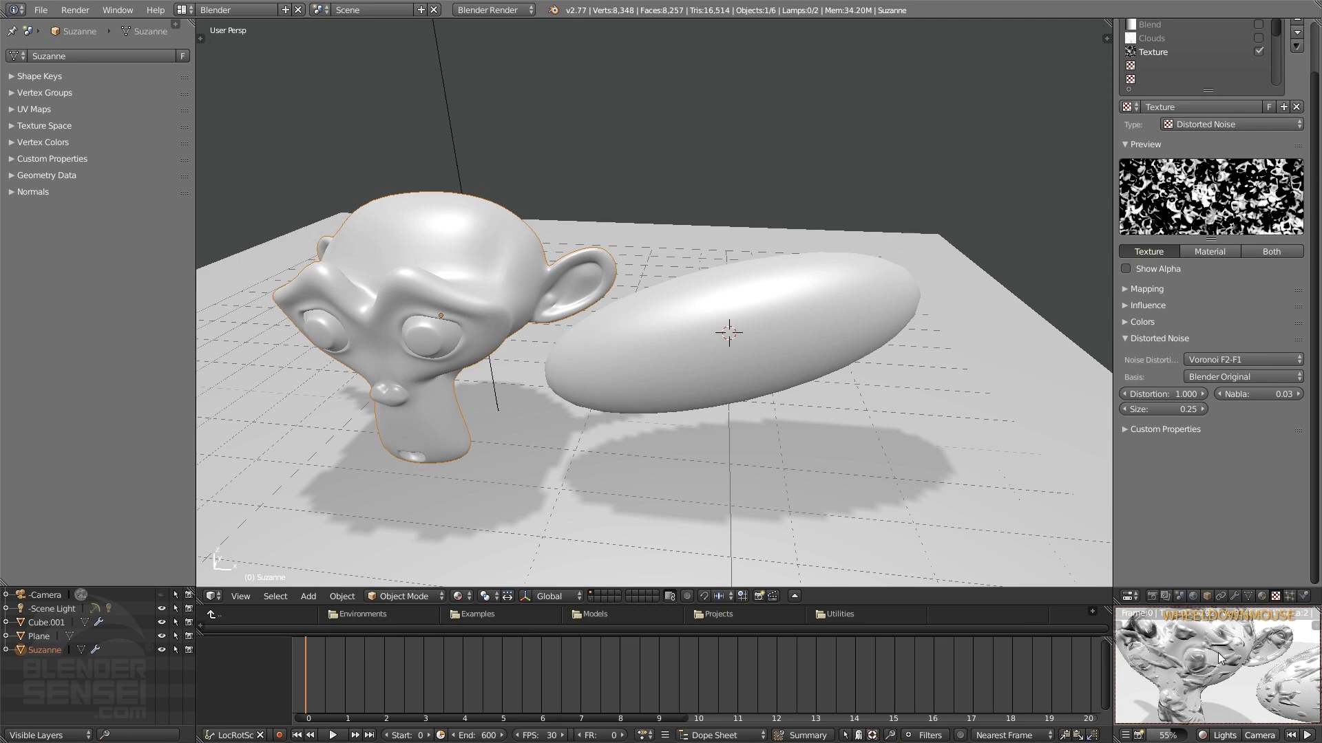
Step: Try low and high distortion amounts, ending at Distortion 7.900, and set the noise Size to 0.75
left_click_drag(1180, 397, 1136, 397)
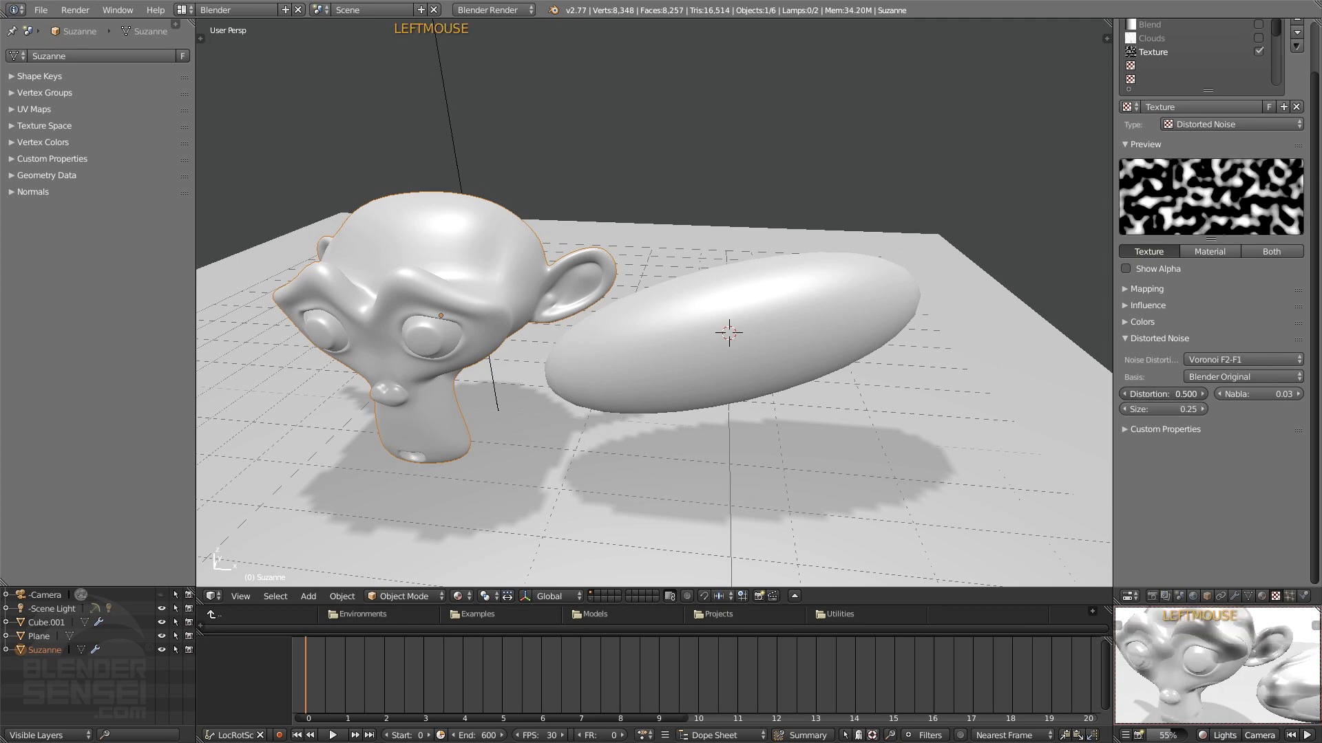
left_click_drag(1136, 396, 1294, 396)
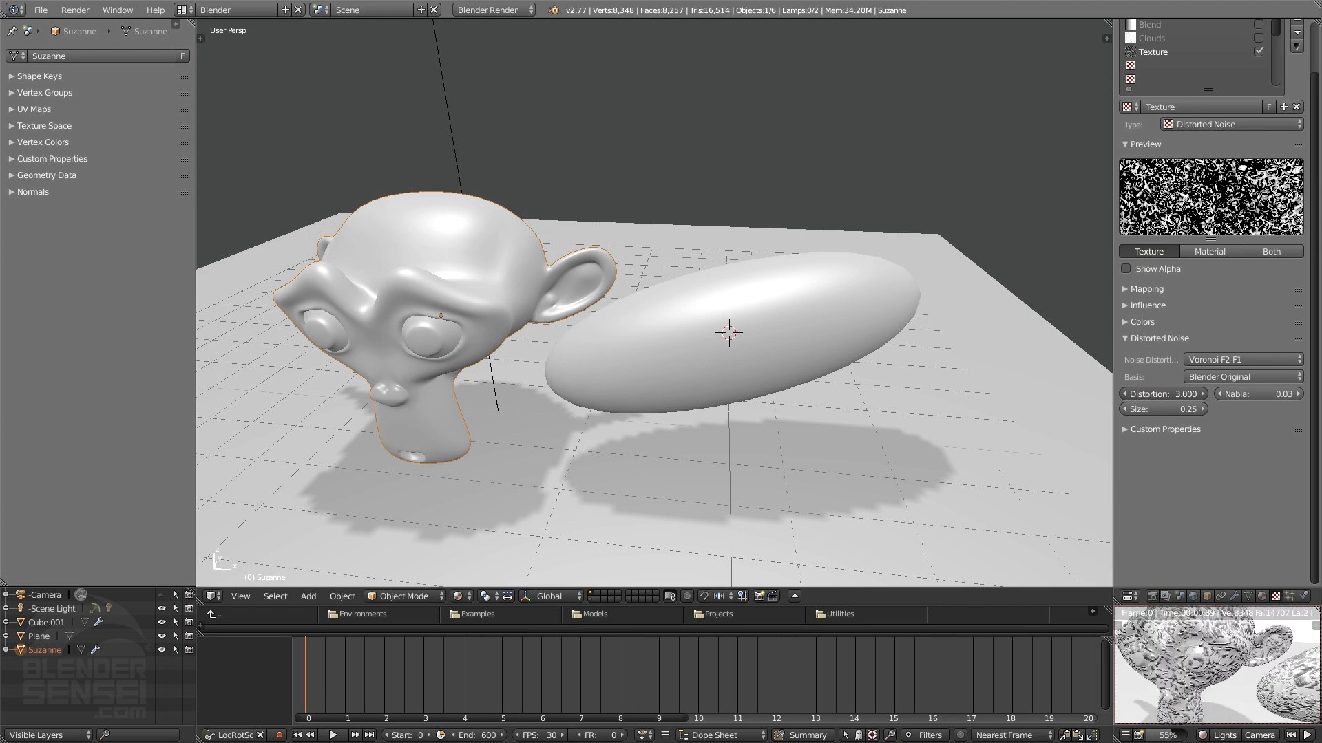
left_click_drag(1170, 409, 1215, 409)
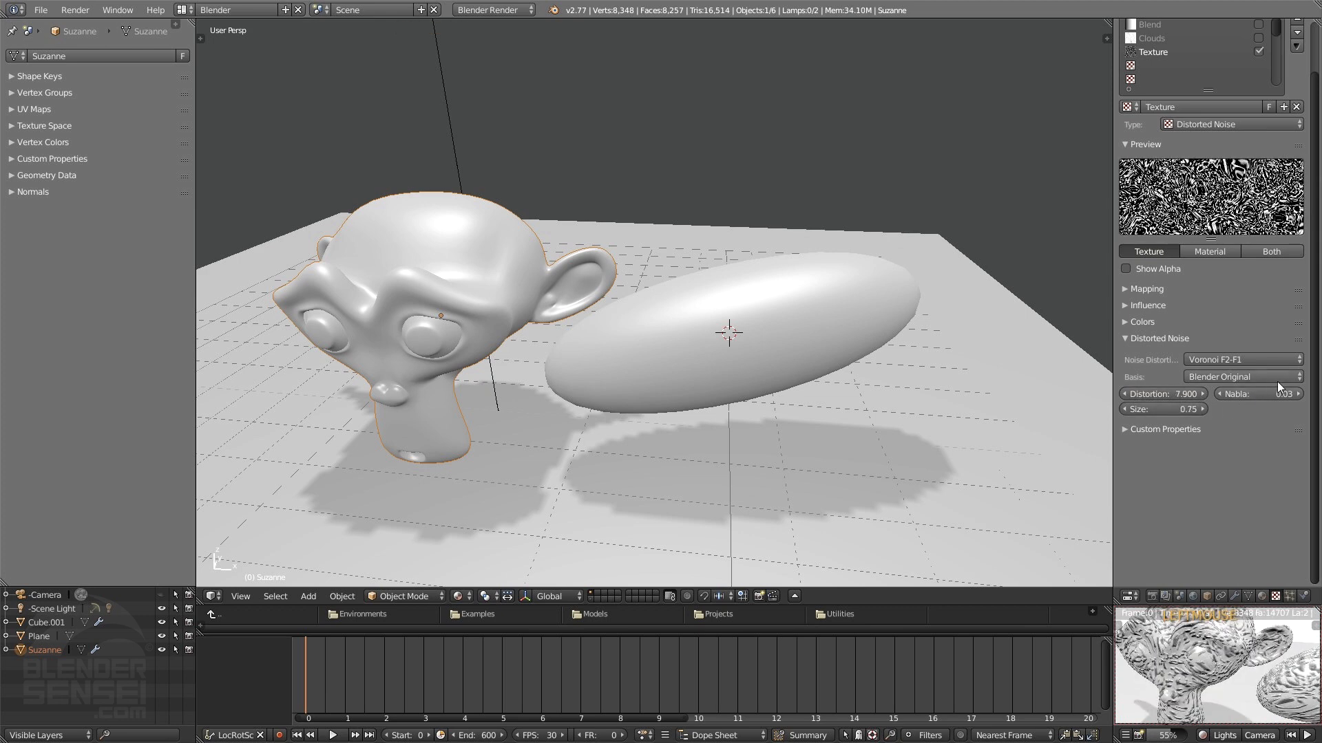
Step: Set the noise Basis to Voronoi F1 and inspect the pattern closely on Suzanne in the rendered preview
left_click(1268, 379)
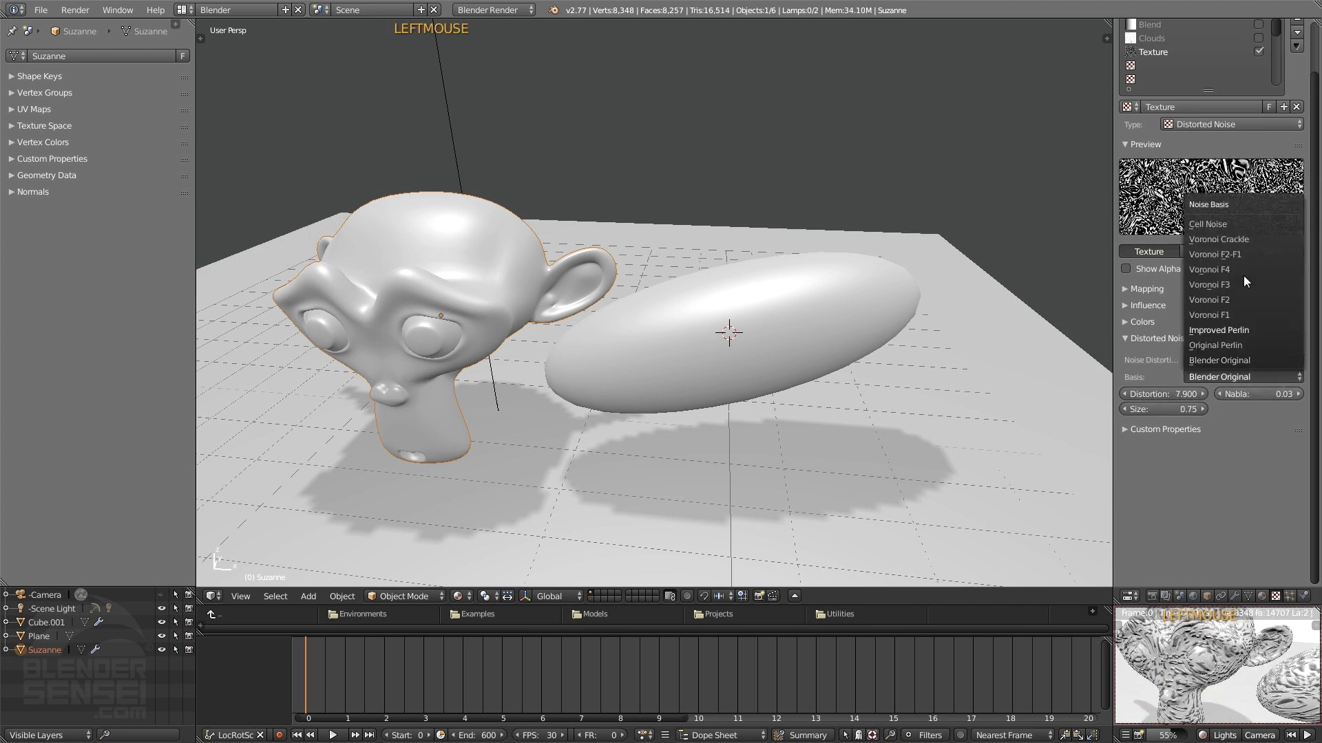
left_click(1283, 359)
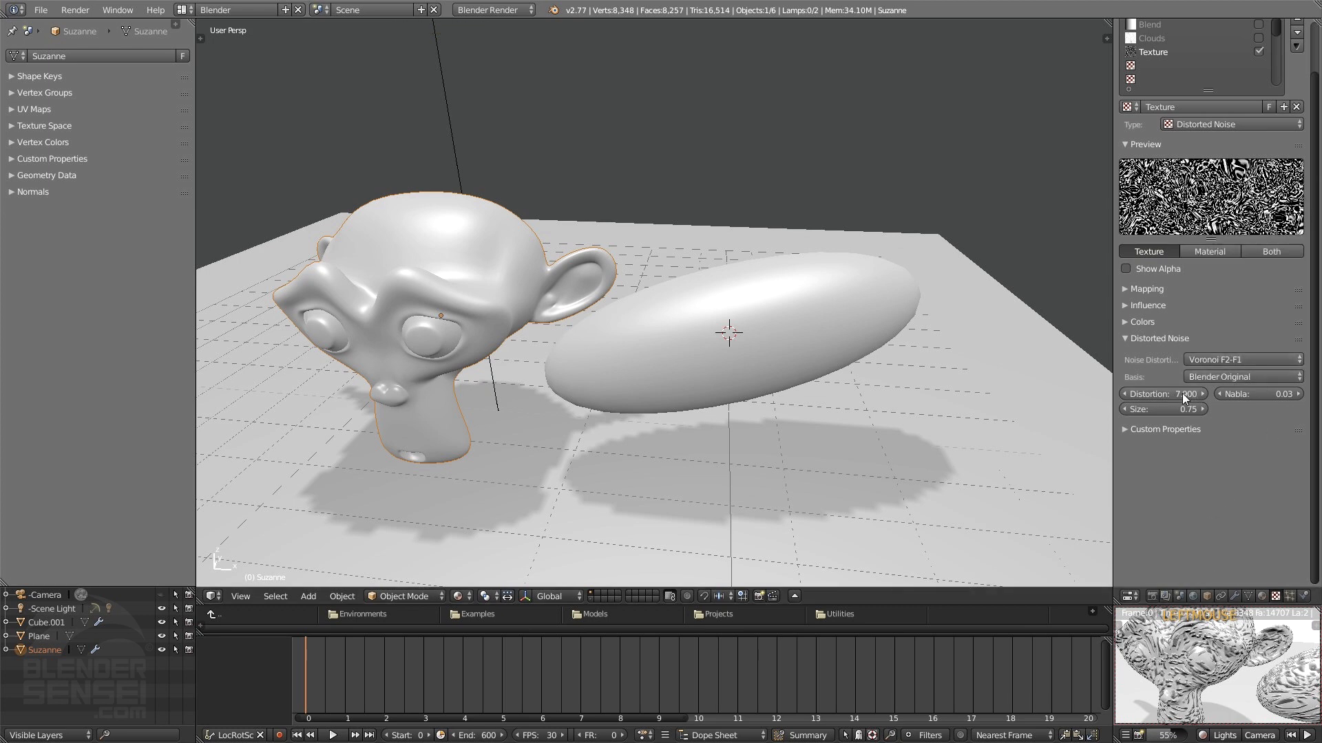
left_click(1229, 377)
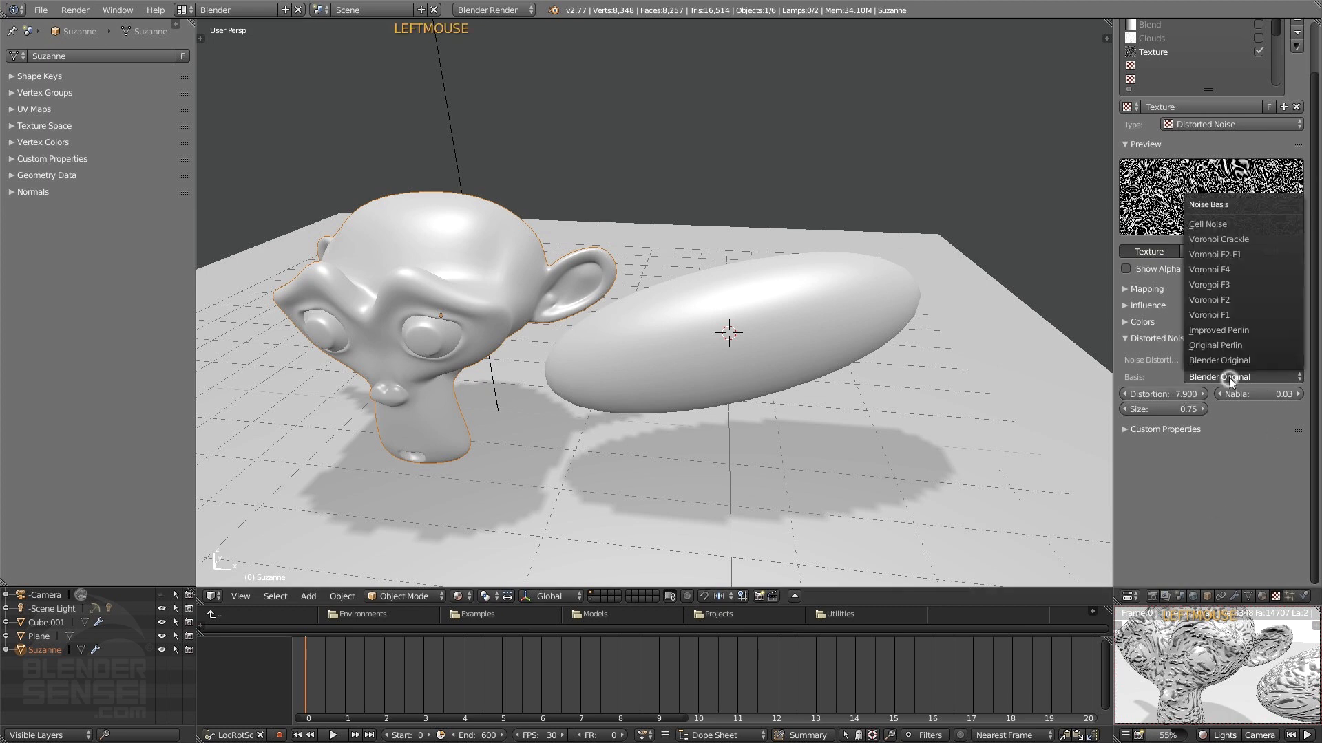
left_click(1235, 314)
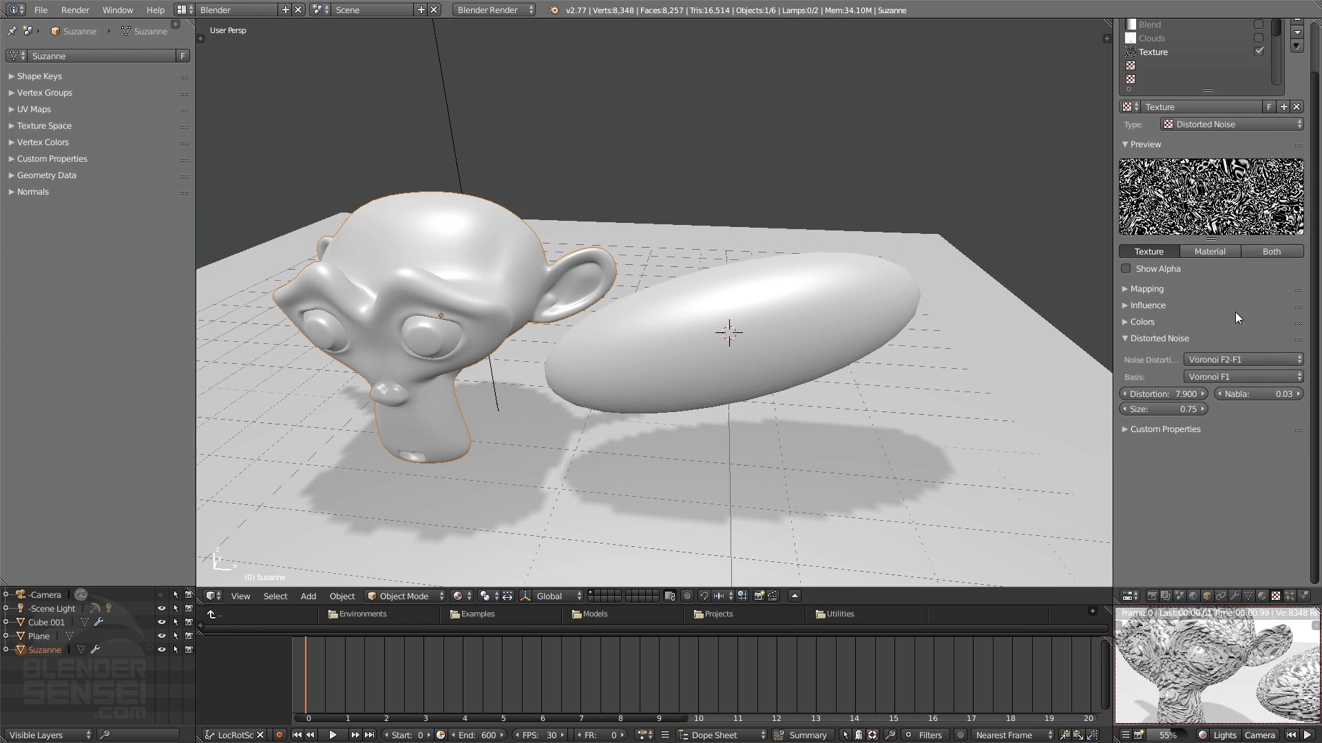
scroll(1195, 667, "up", 2)
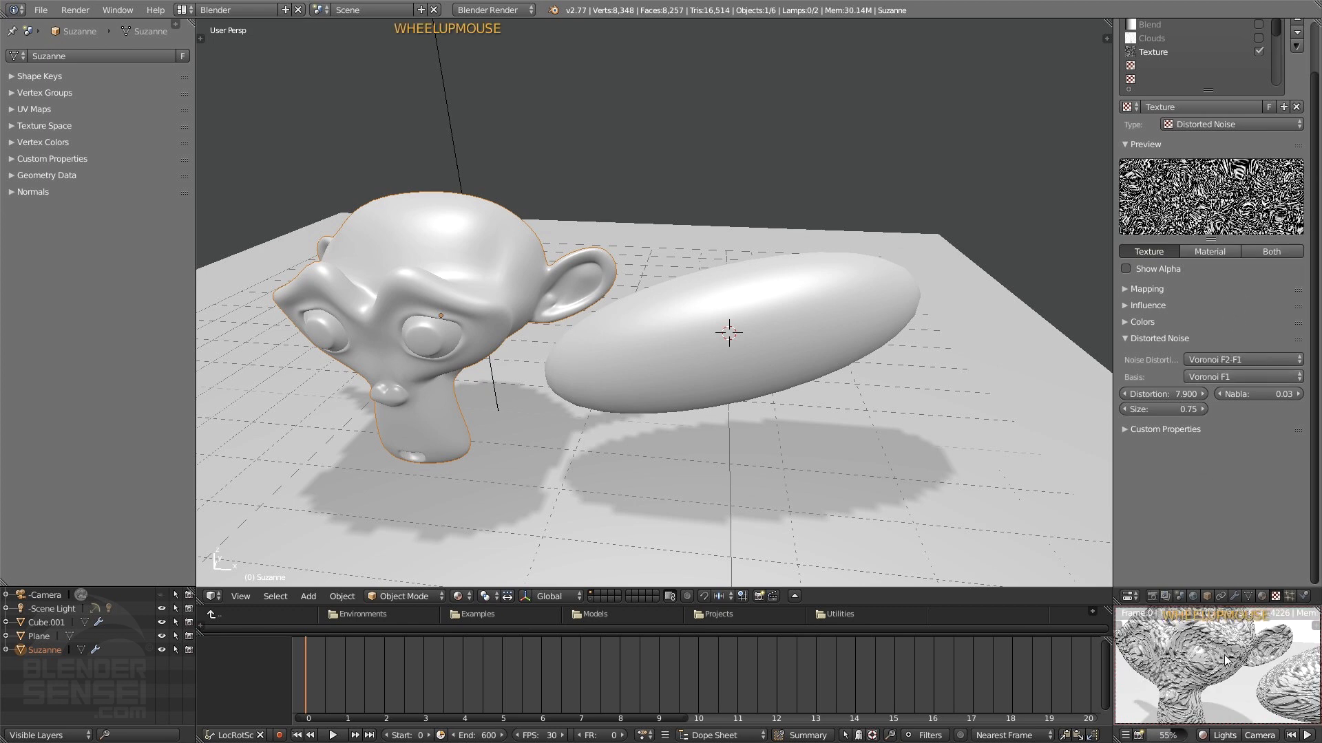
middle_click_drag(1195, 667, 1230, 675)
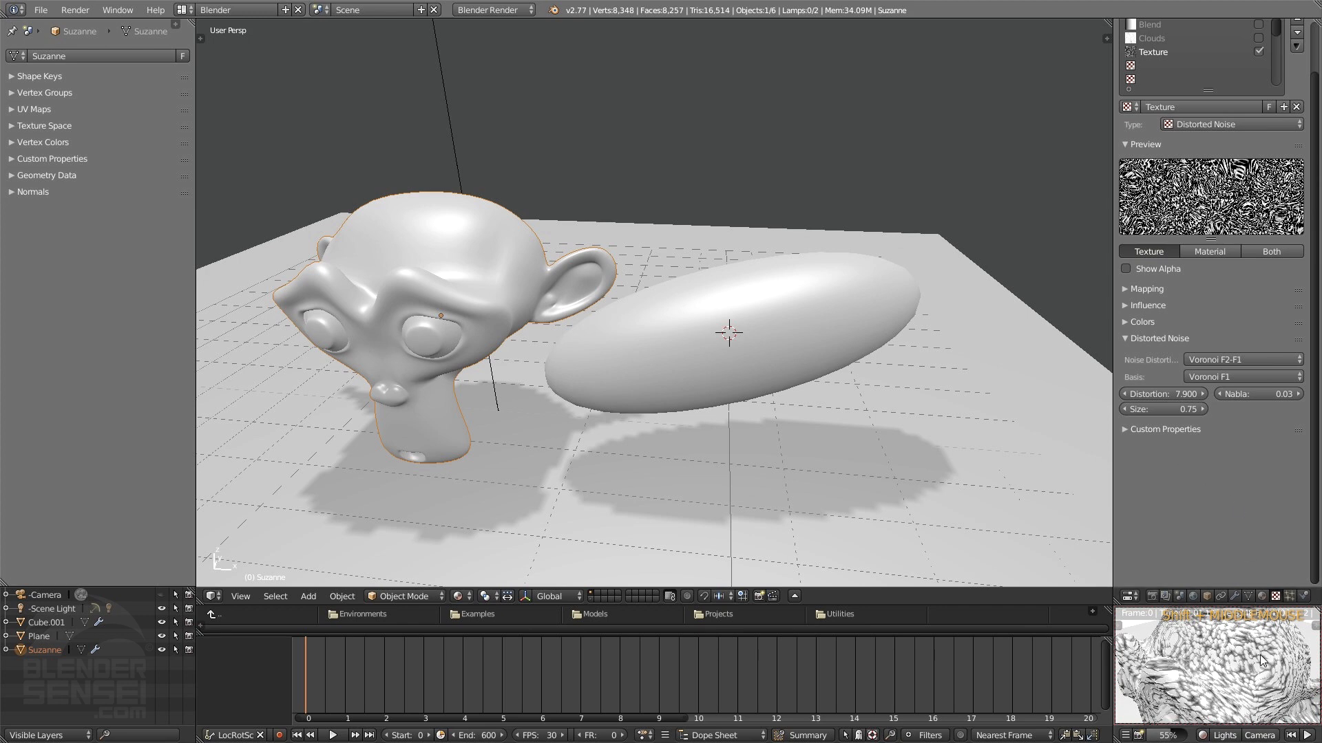
Step: Adjust the texture's colors to Brightness 1.500 and Contrast 1.100, with the RGB multipliers at red 2.000 and green 0.500
left_click(1129, 338)
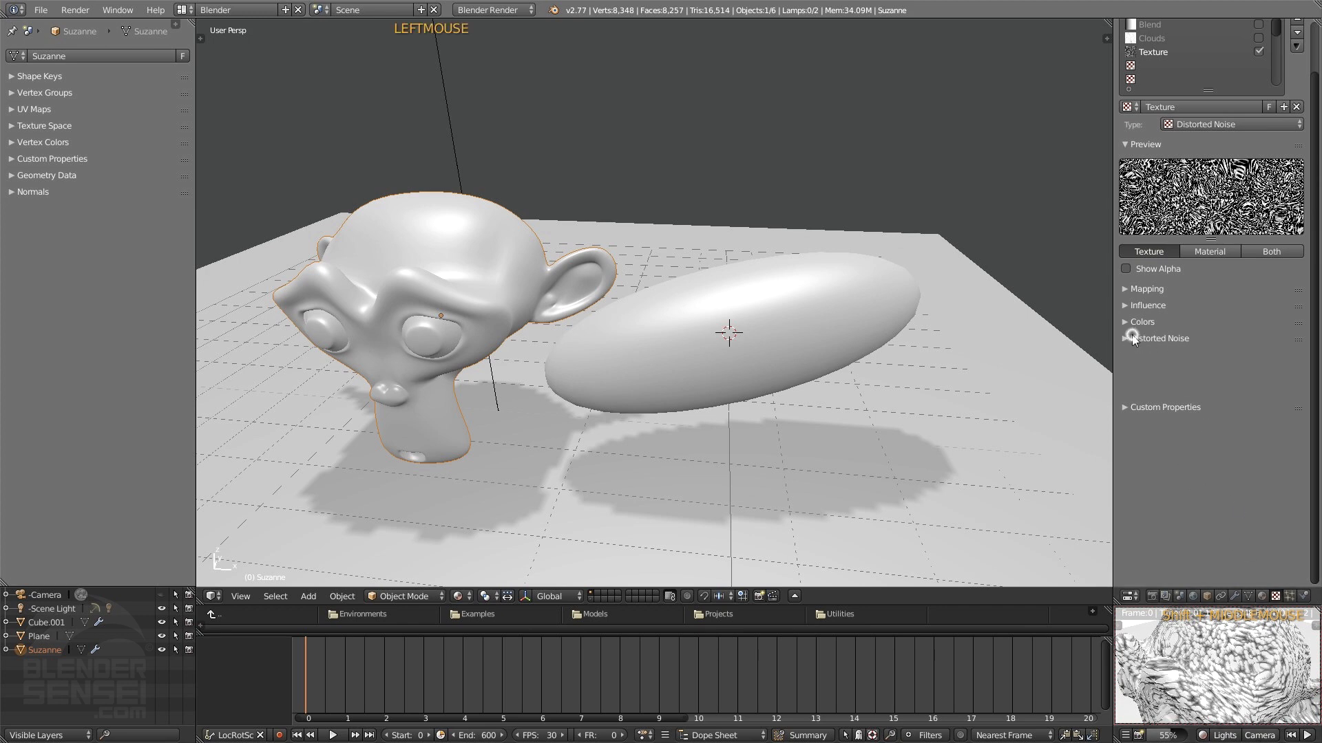
left_click(1146, 305)
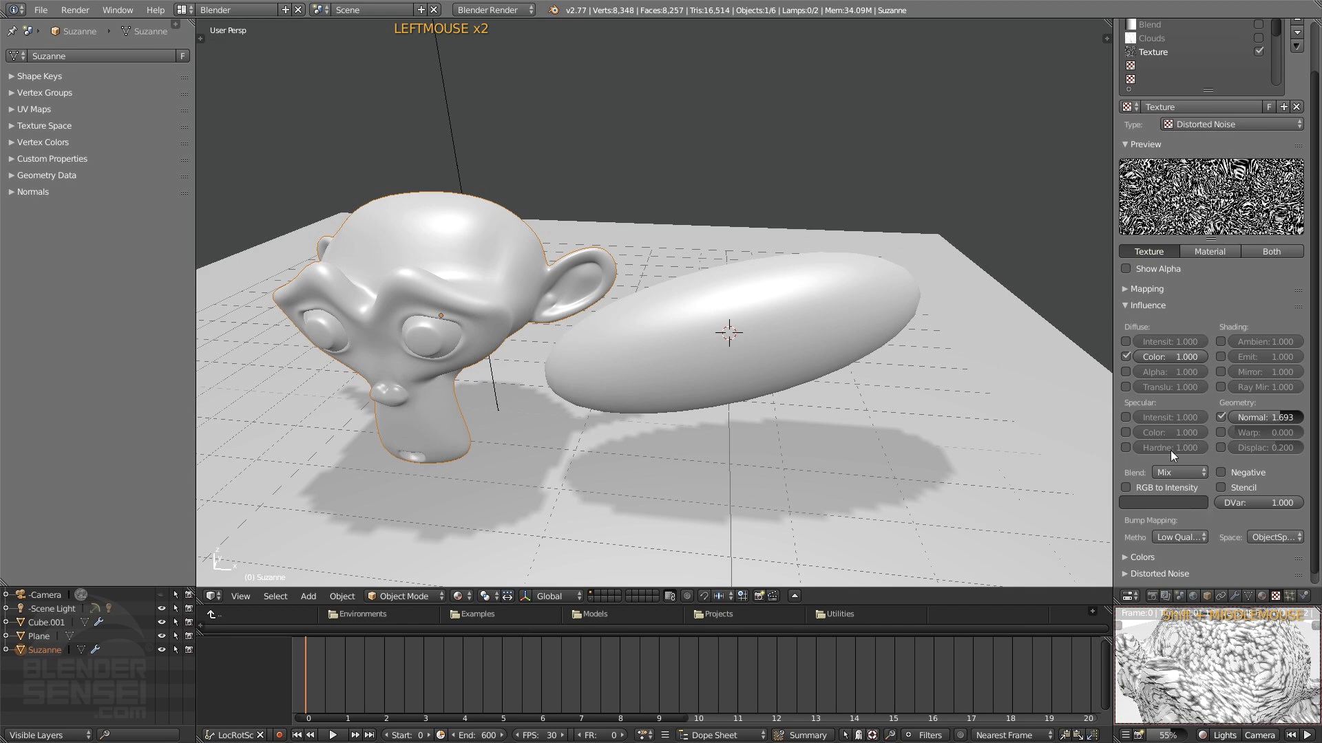
left_click(1126, 306)
left_click(1129, 322)
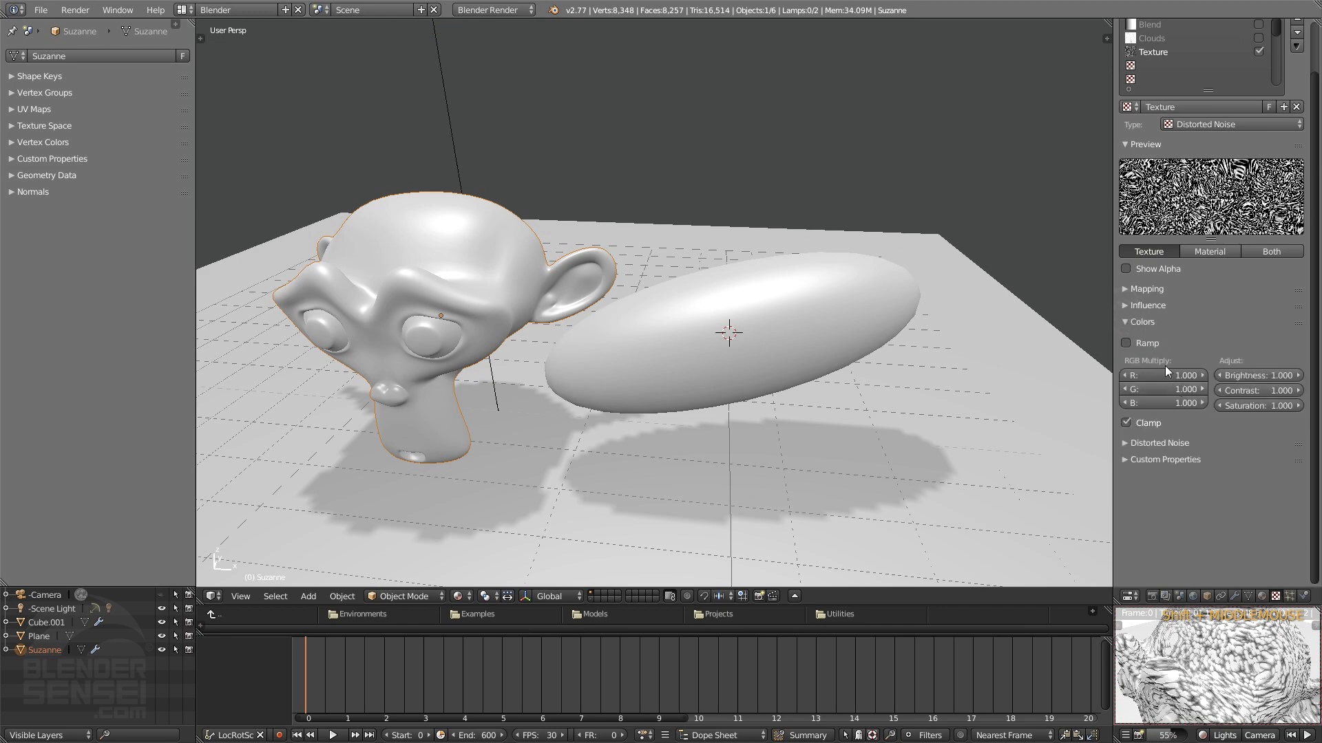
mouse_move(1253, 375)
left_mouse_down()
mouse_move(1316, 376)
mouse_move(1280, 390)
mouse_move(1316, 390)
mouse_move(1246, 391)
left_mouse_up()
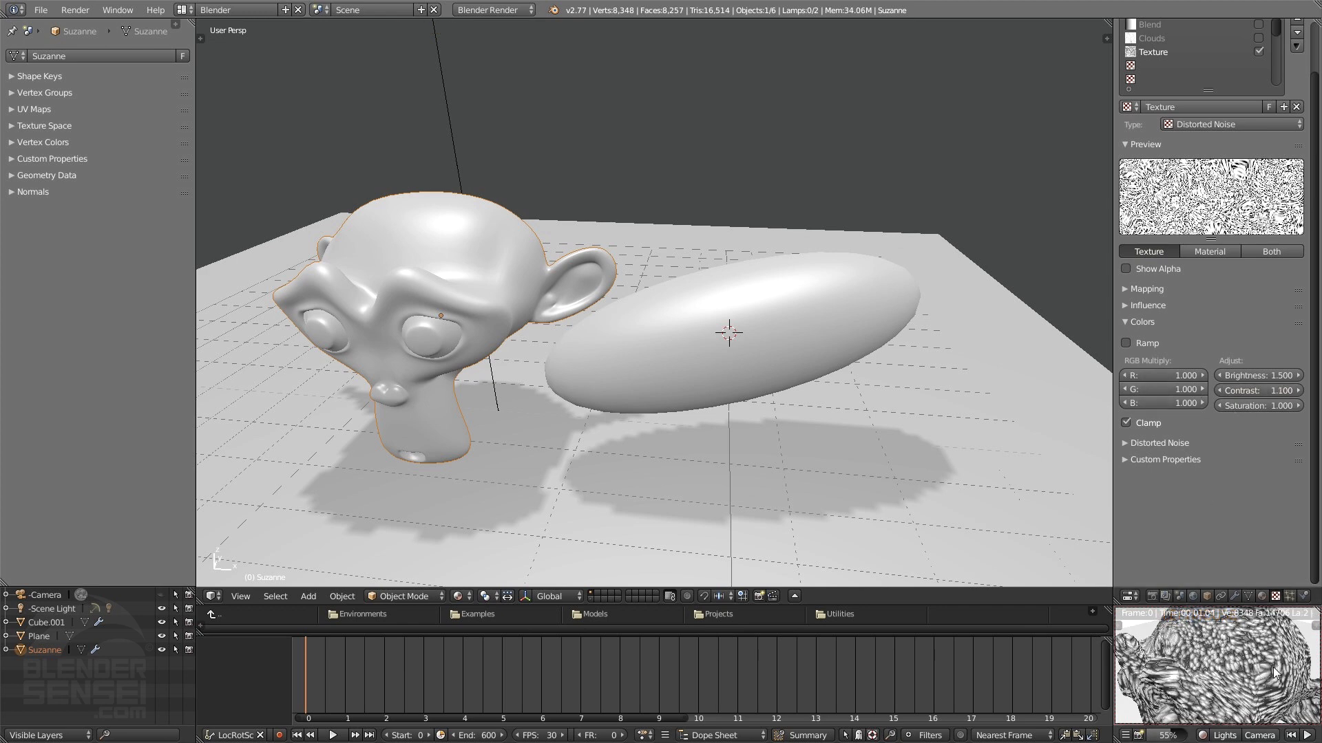
left_click_drag(1162, 376, 1184, 376)
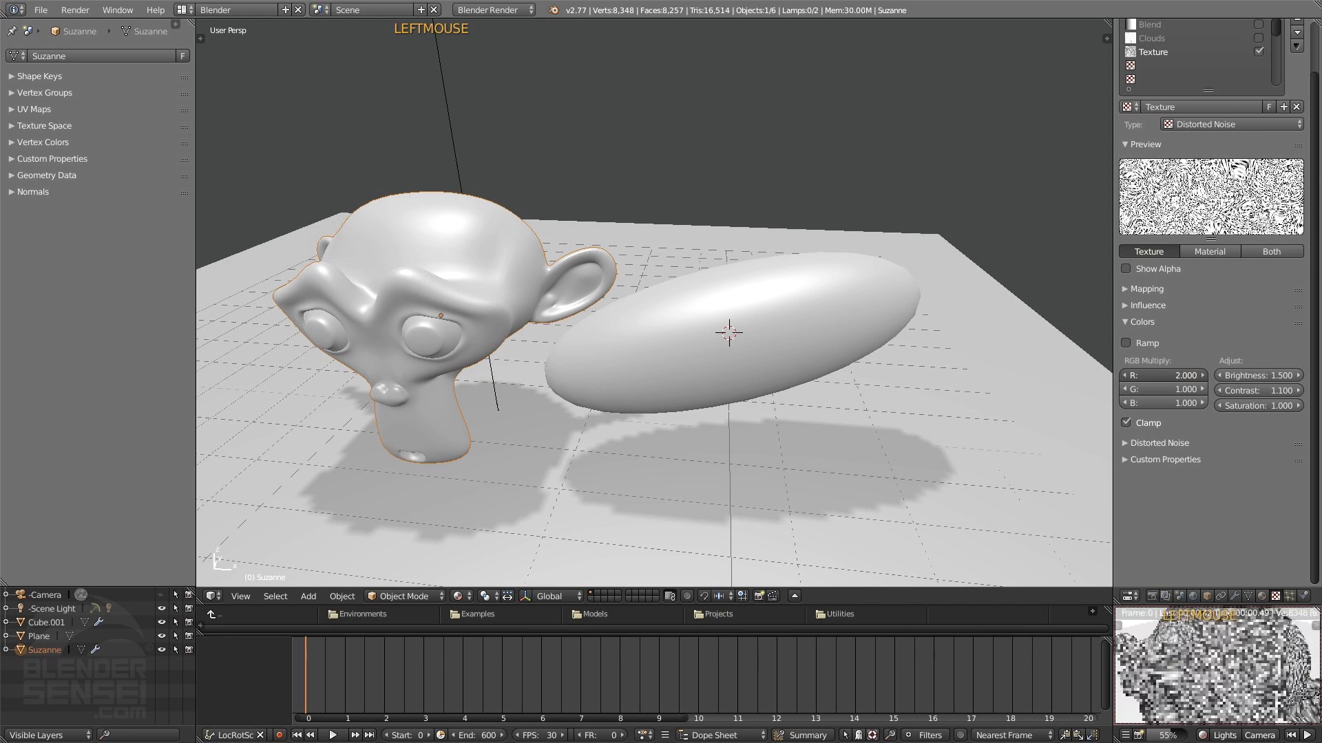
Step: Enable the texture's color ramp and make its first stop an opaque blue, RGB 0.000, 0.004, 0.517
left_click(1126, 342)
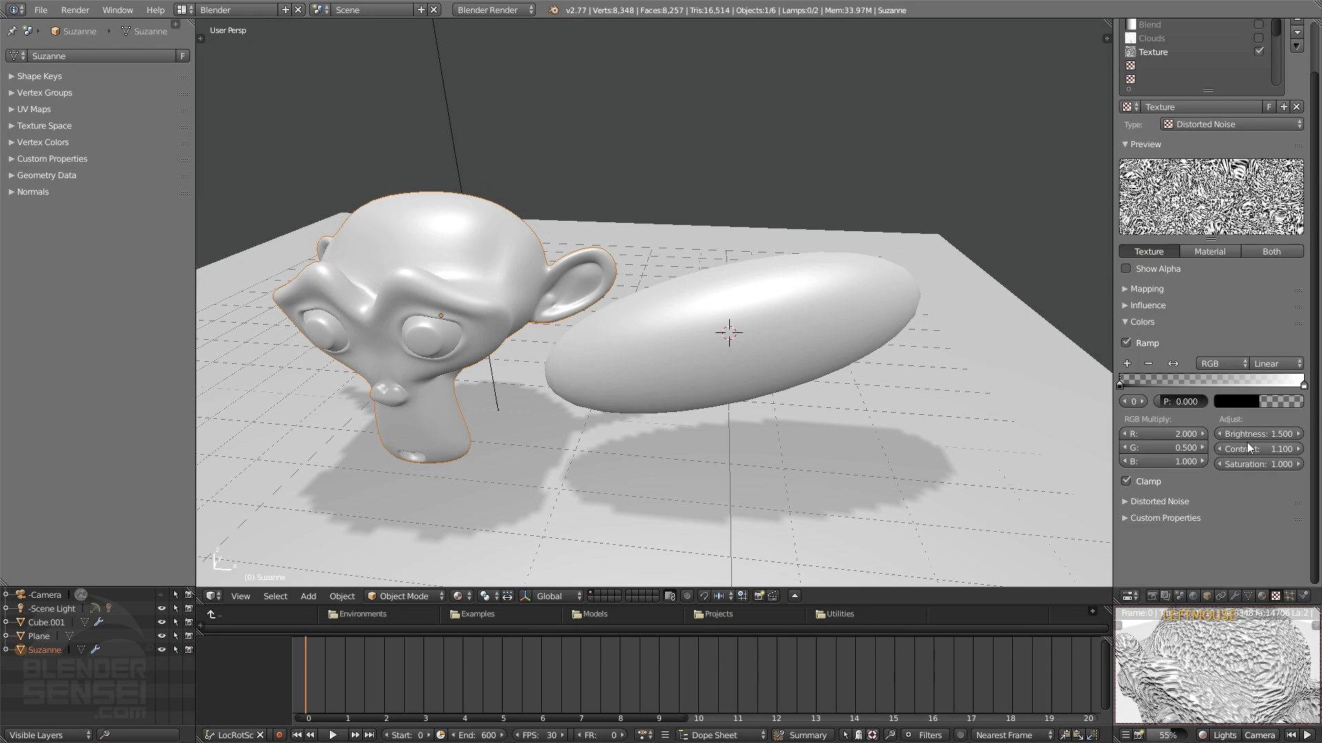
left_click(1122, 384)
left_click_drag(1122, 384, 1126, 383)
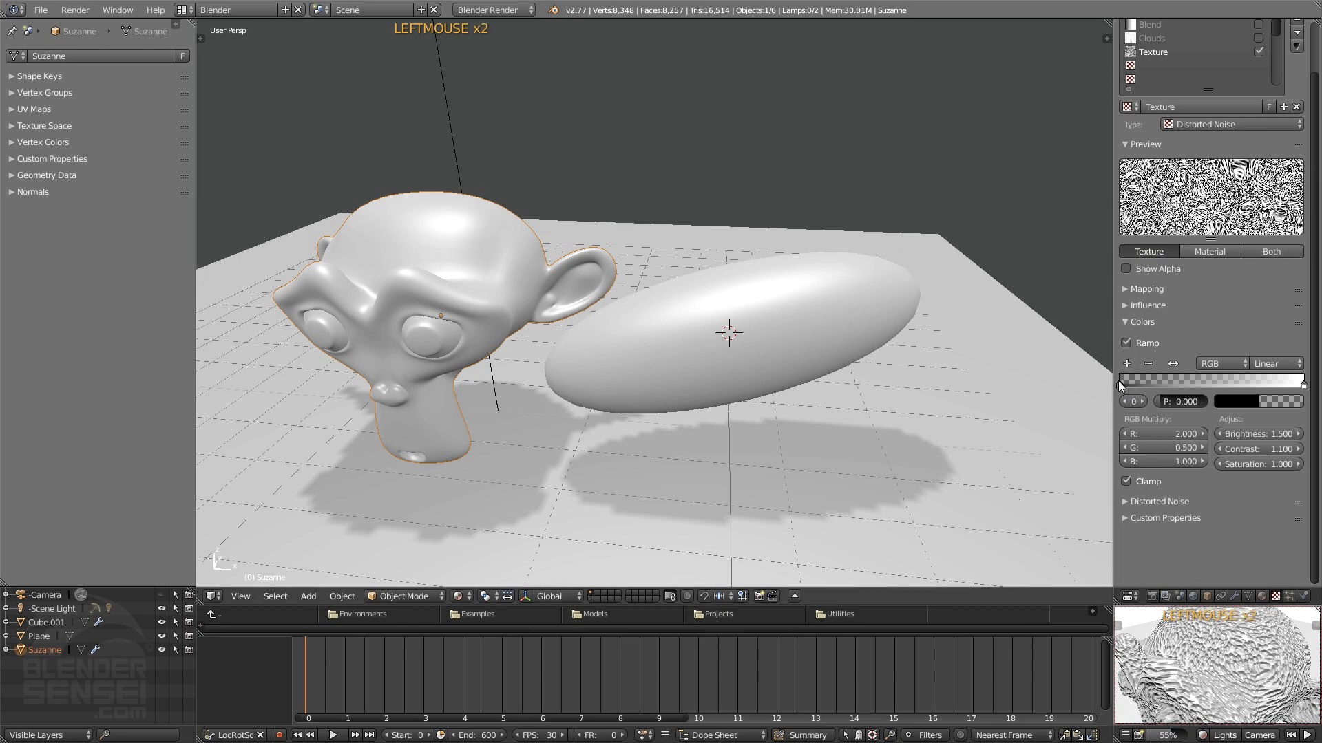
left_click(1232, 403)
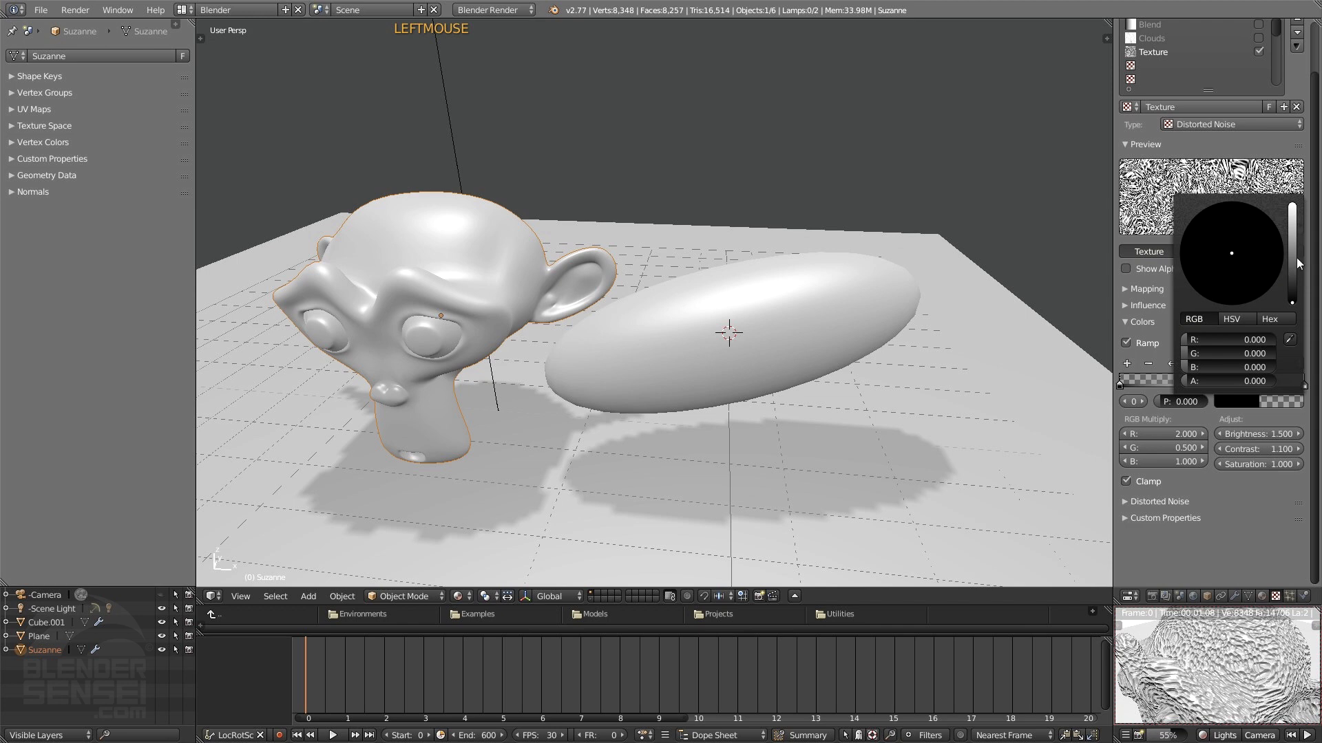
left_click_drag(1295, 258, 1293, 228)
left_click(1270, 229)
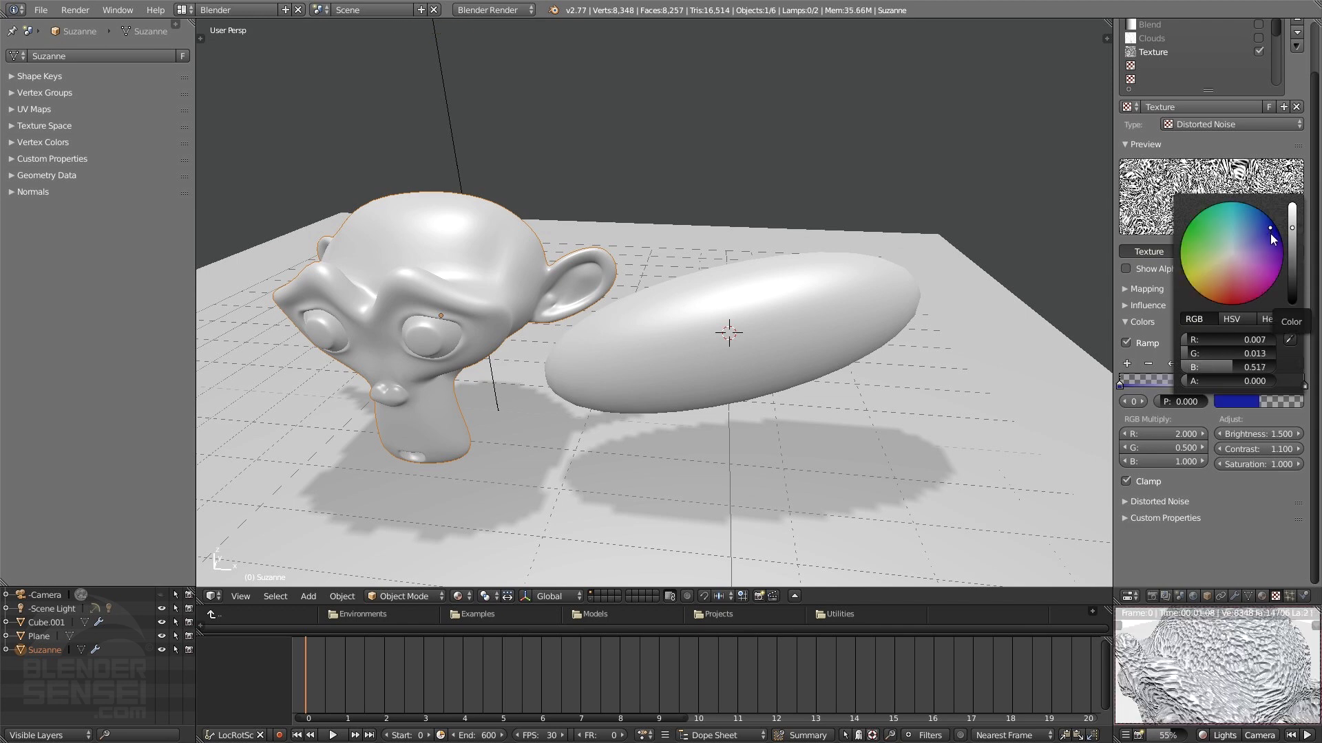
left_click(1274, 225)
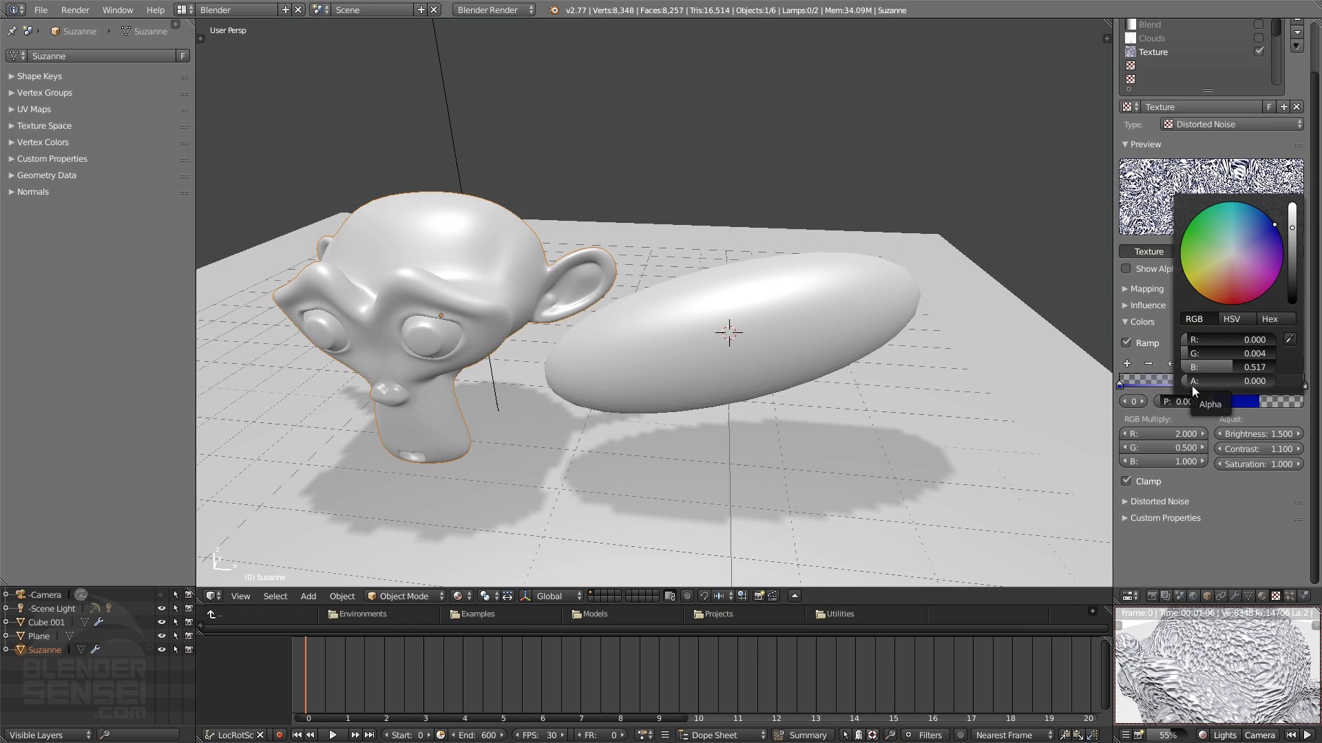
left_click_drag(1183, 382, 1277, 382)
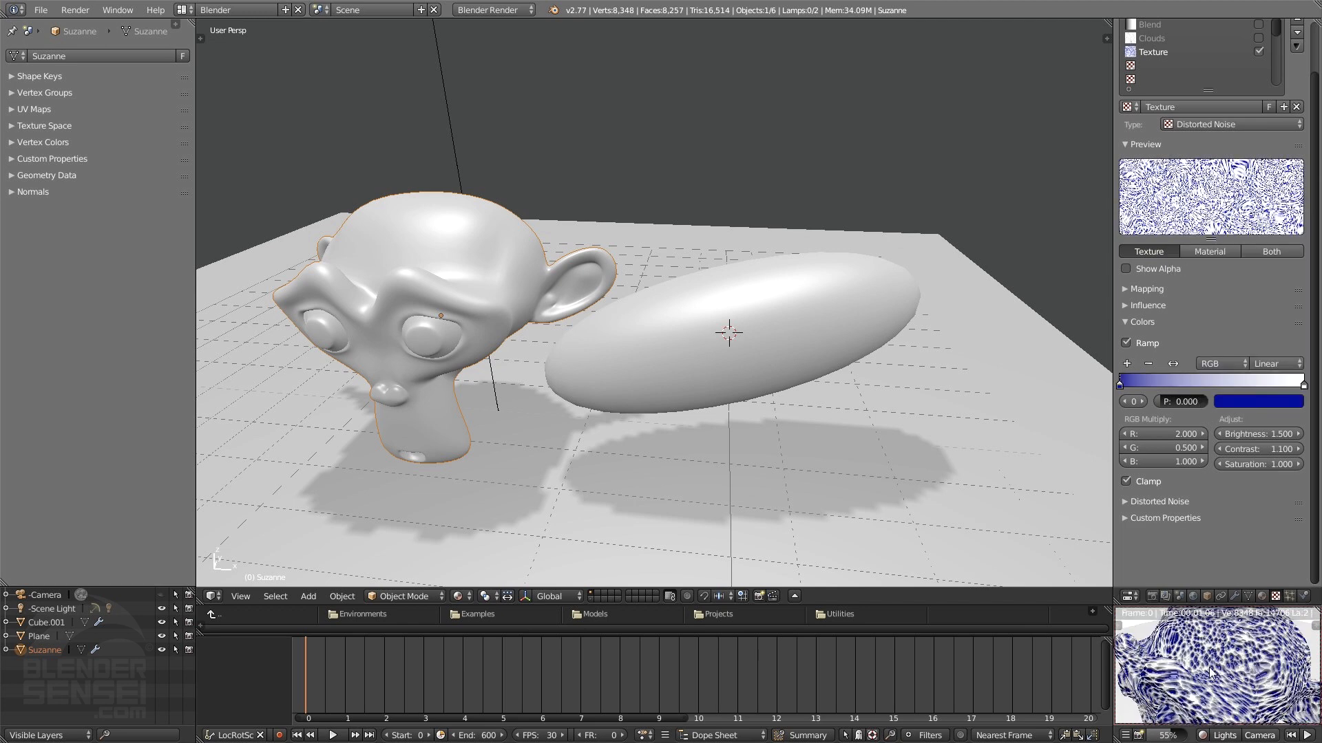
Step: Make the color ramp's last stop an opaque pink and inspect the blue-to-pink pattern on Suzanne in the live render preview
left_click(1304, 387)
left_click(1303, 385)
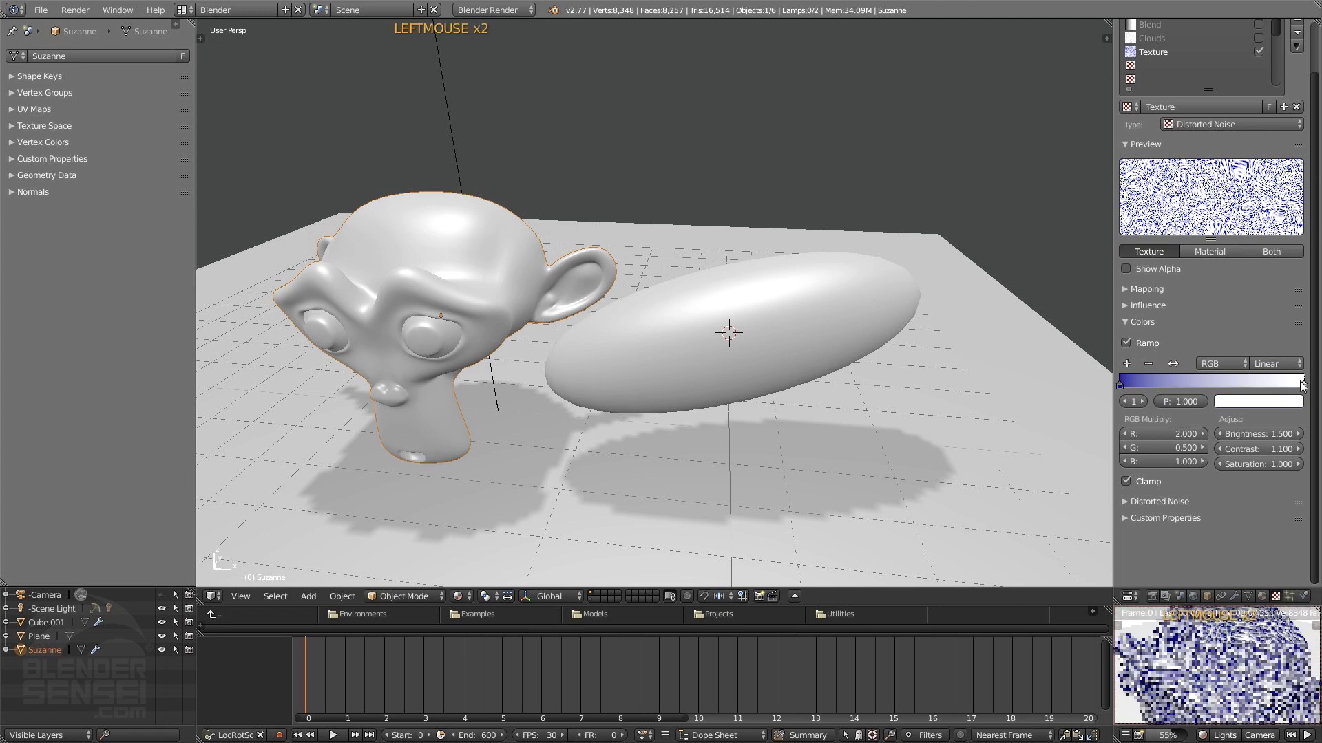
left_click(1251, 406)
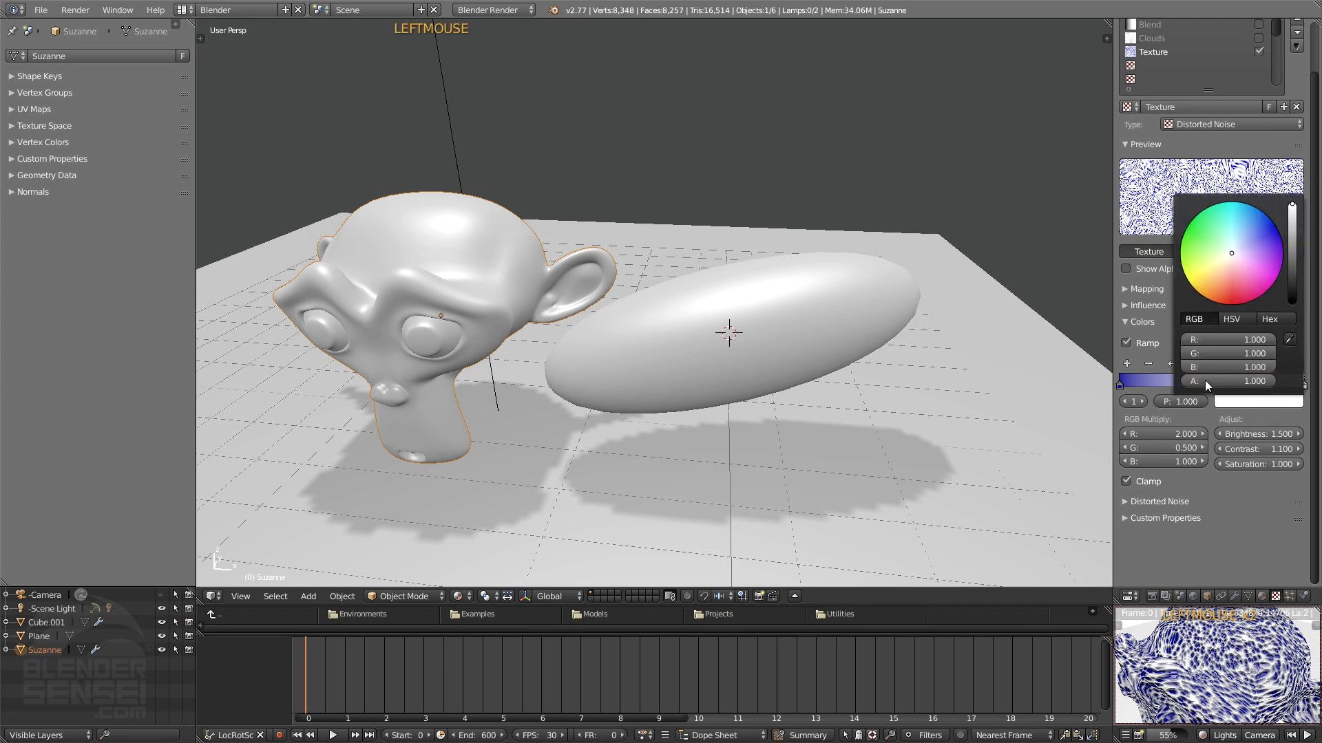
mouse_move(1267, 383)
left_mouse_down()
mouse_move(1171, 383)
mouse_move(1274, 382)
left_mouse_up()
mouse_move(1245, 286)
left_mouse_down()
mouse_move(1211, 287)
mouse_move(1238, 284)
mouse_move(1222, 245)
left_mouse_up()
middle_click_drag(1200, 692, 1259, 677)
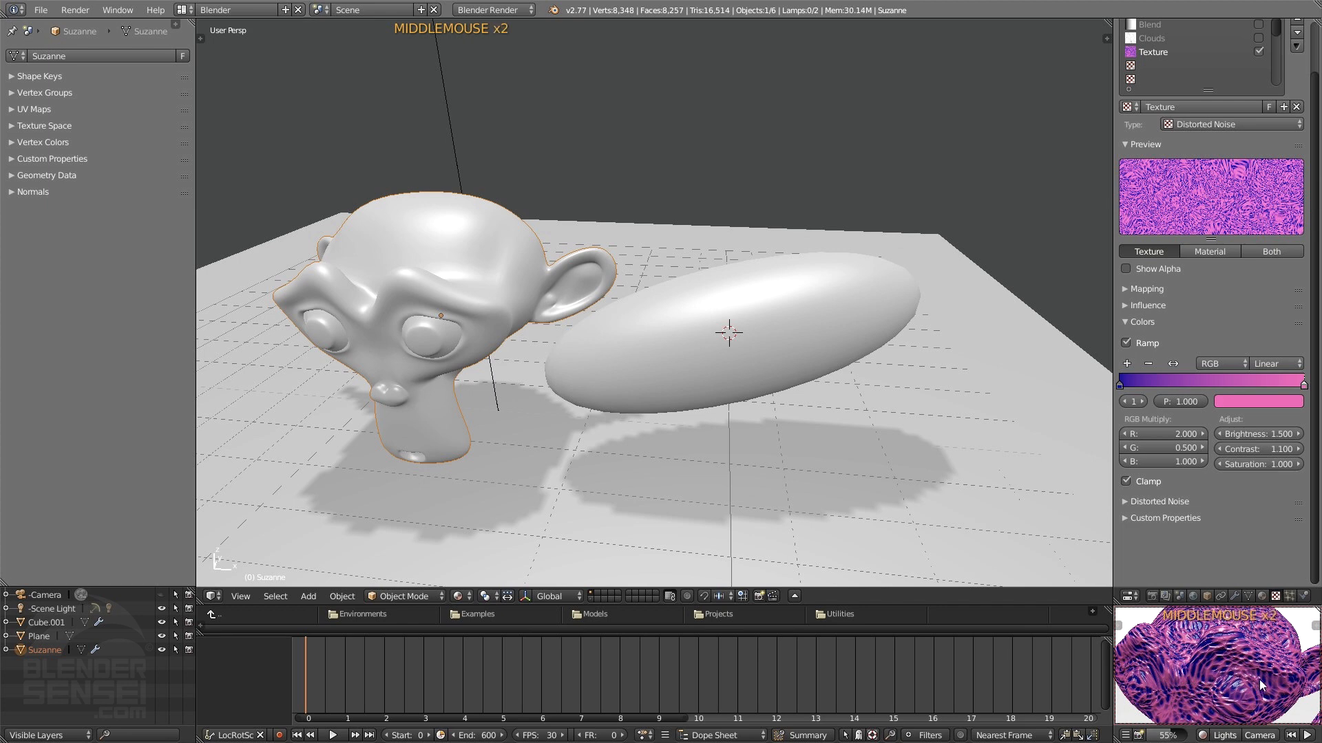
scroll(1195, 676, "down", 1)
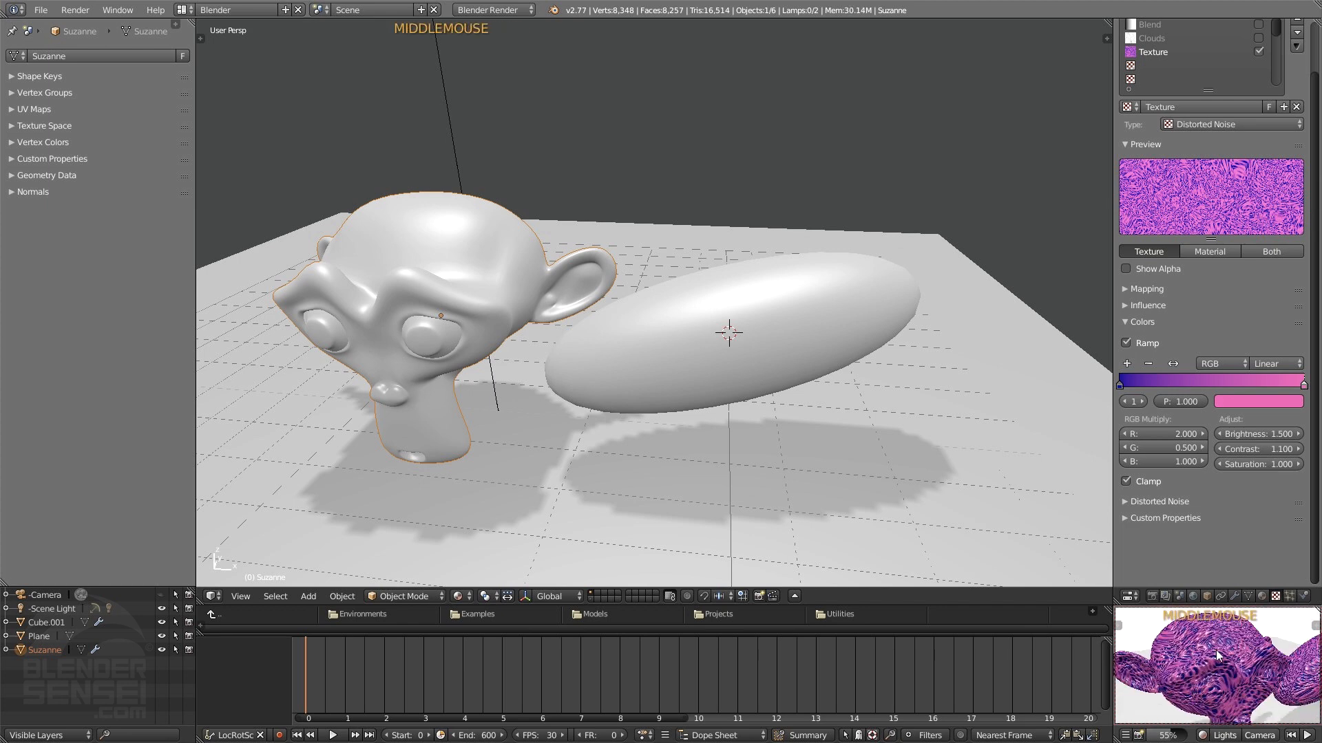
scroll(1219, 673, "up", 1)
middle_click_drag(1238, 676, 1269, 671)
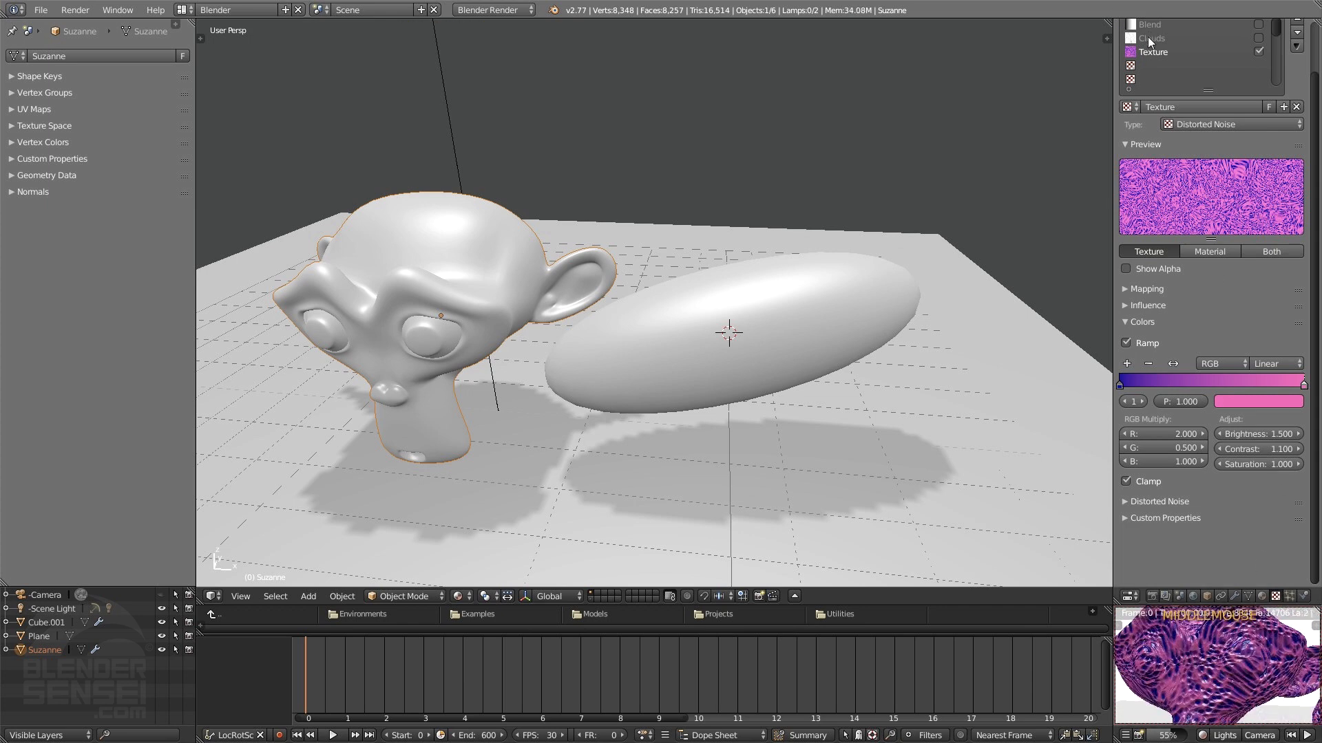
Step: Rename the active texture to Distorted Noise
left_click(1191, 107)
type("Distorted")
key("BackSpace")
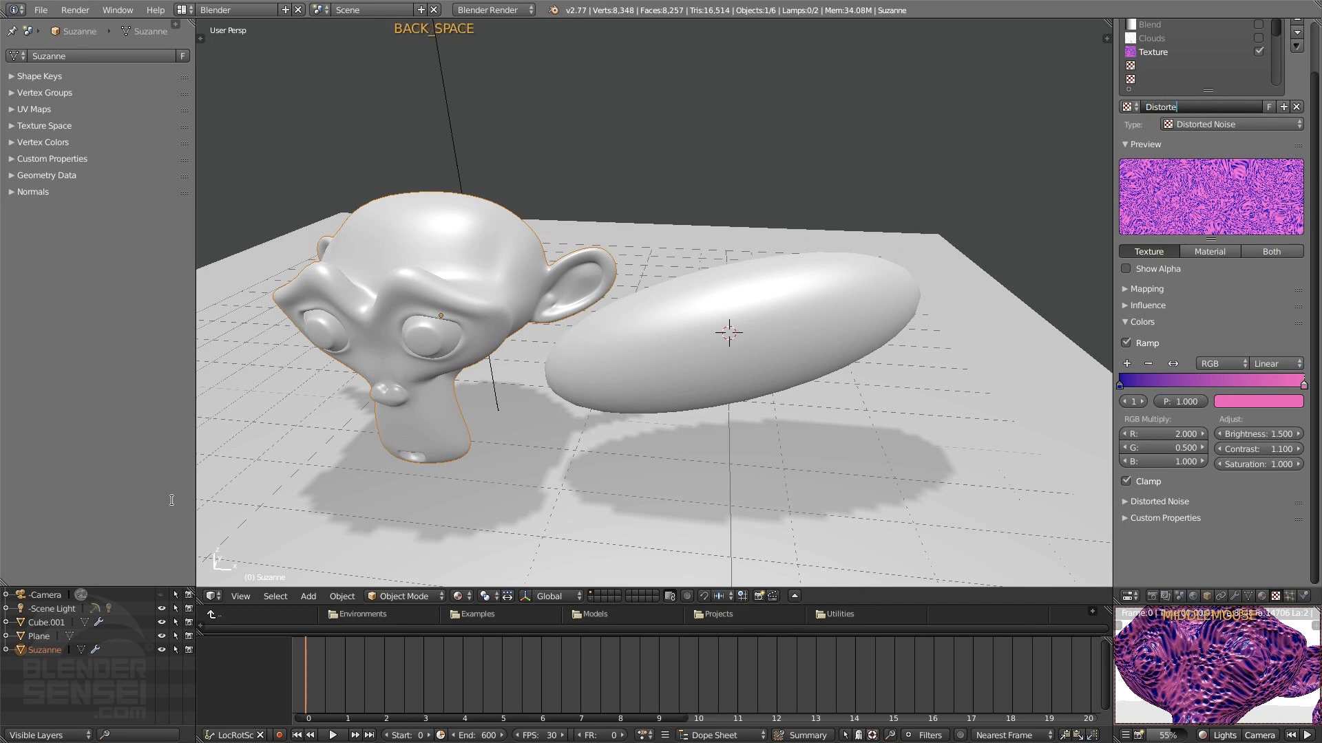
type("Noise")
key("Return")
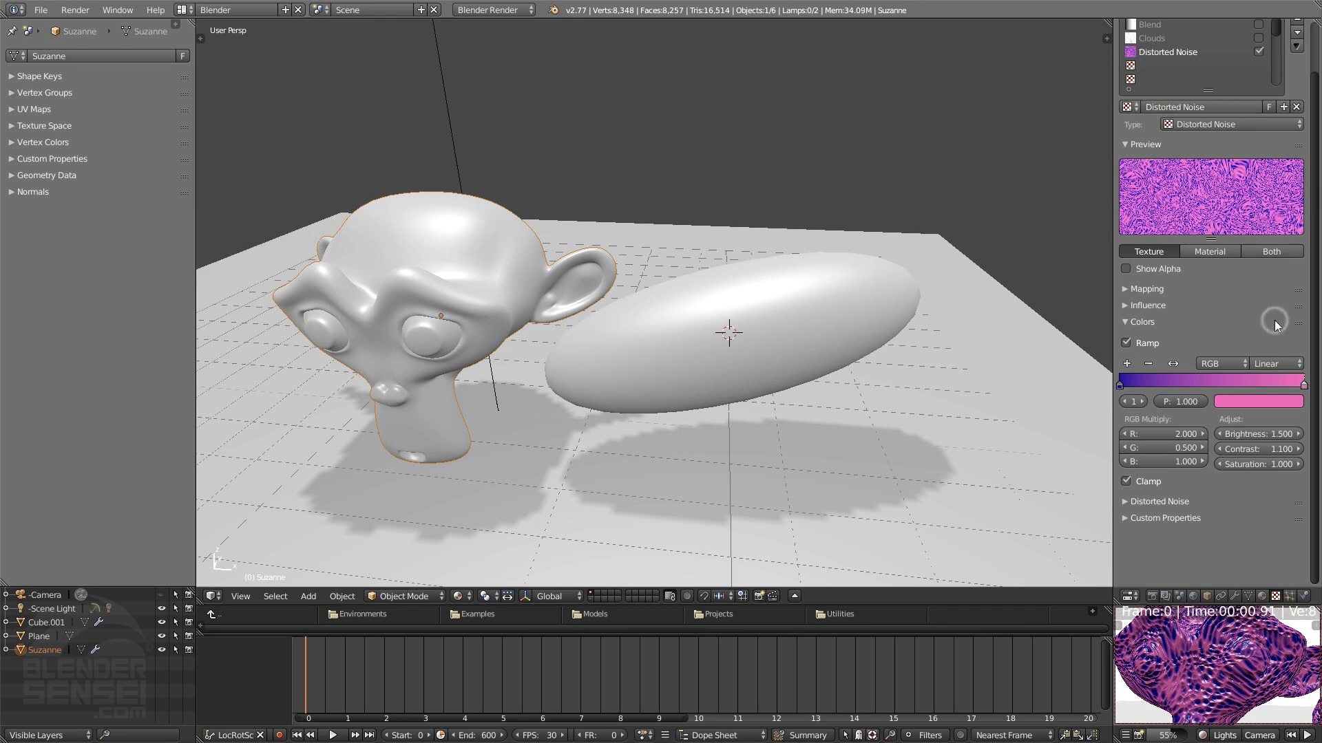
middle_click_drag(1233, 623, 1201, 633)
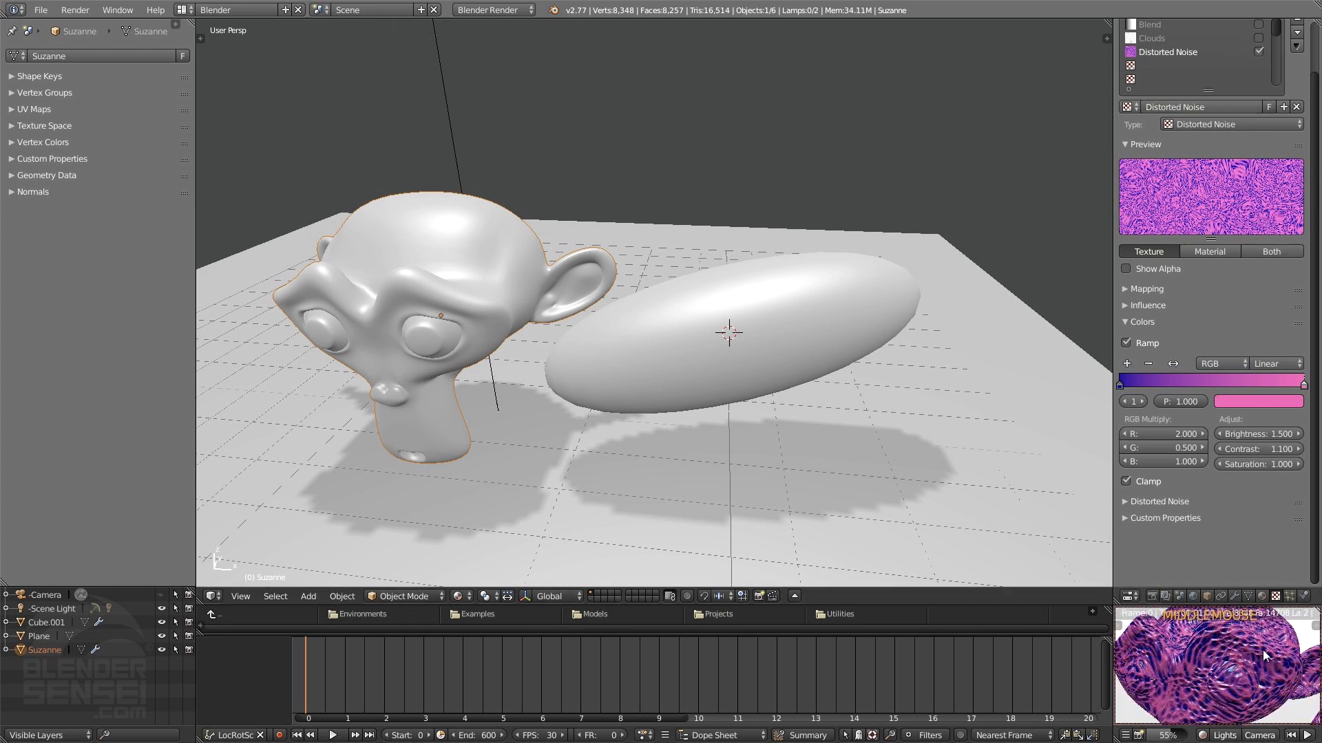
Step: Enable Mirror on Suzanne's material with Reflectivity 1.000, Fresnel 1.100 and Blend 2.413
double_click(1262, 596)
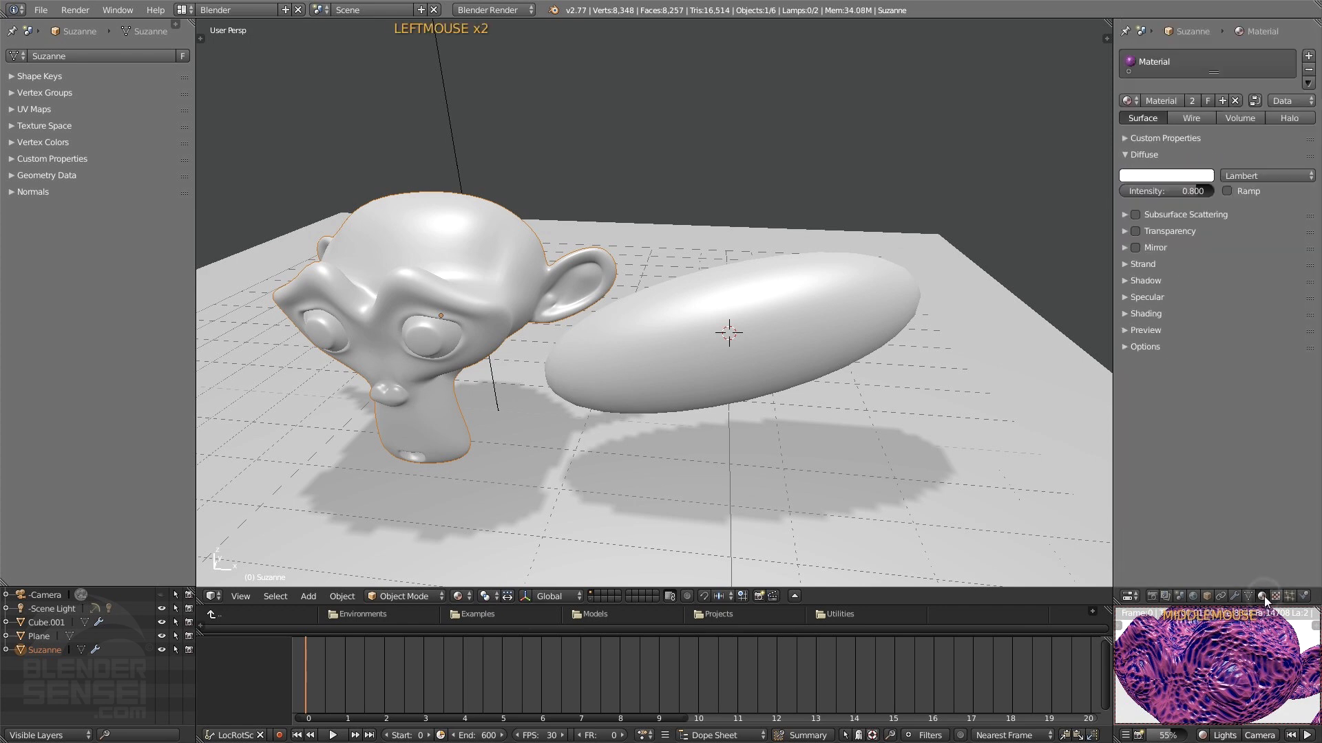
left_click(1135, 248)
left_click(1125, 248)
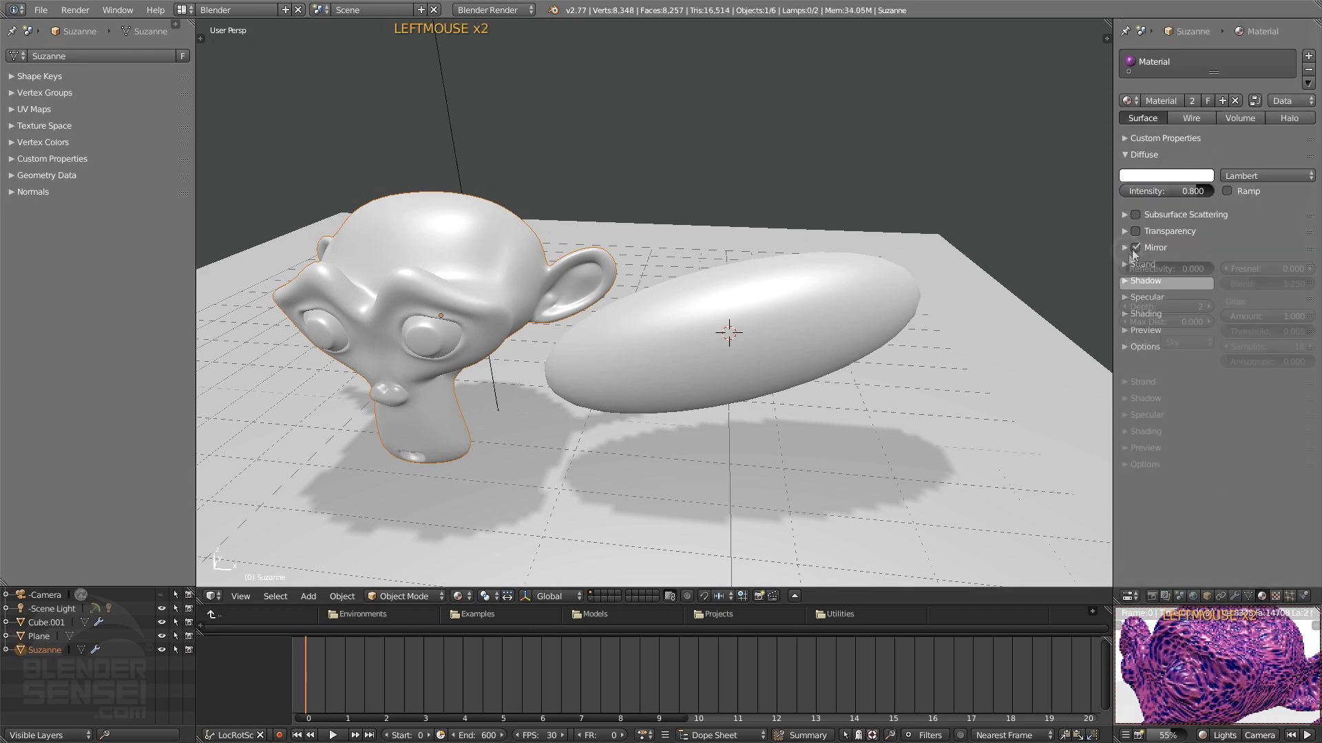
left_click_drag(1129, 269, 1270, 288)
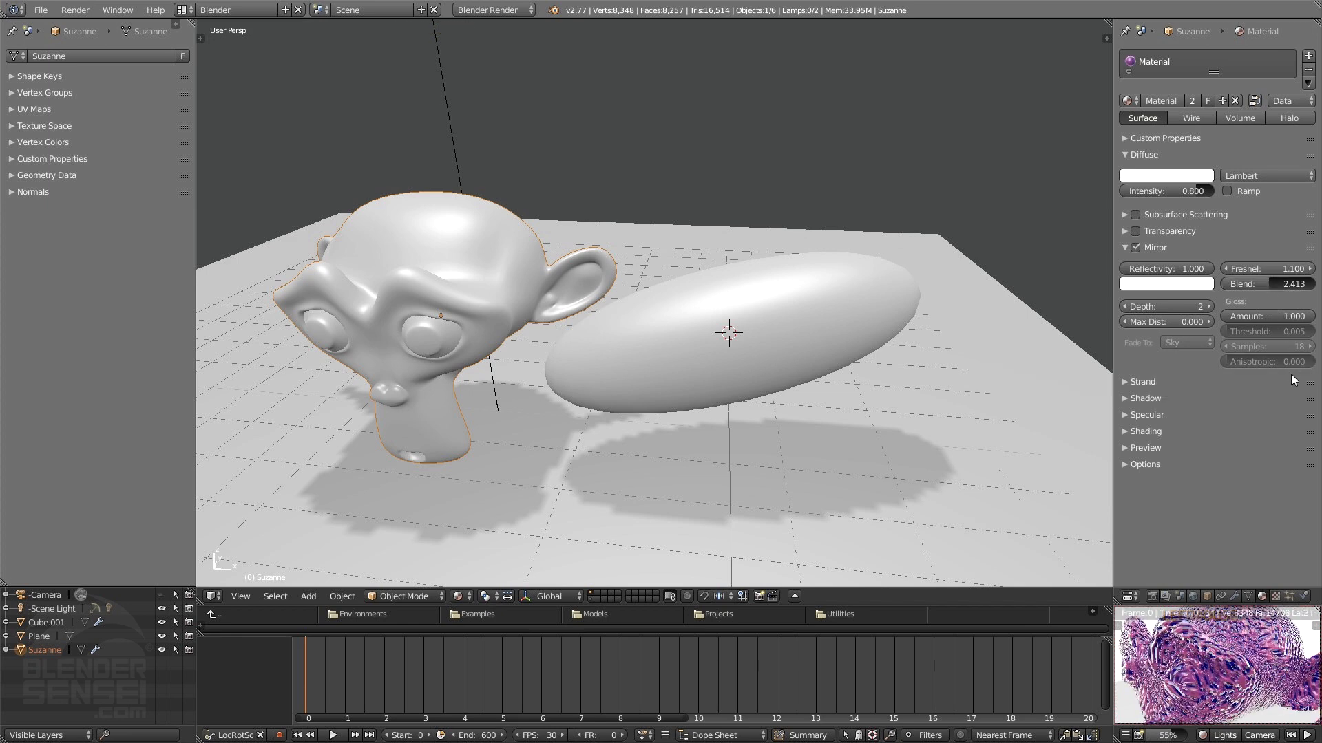
Step: Set the mirror's gloss Amount to 0.907 with 38 Samples and check Suzanne from other angles in the preview
left_click_drag(1308, 324, 1296, 323)
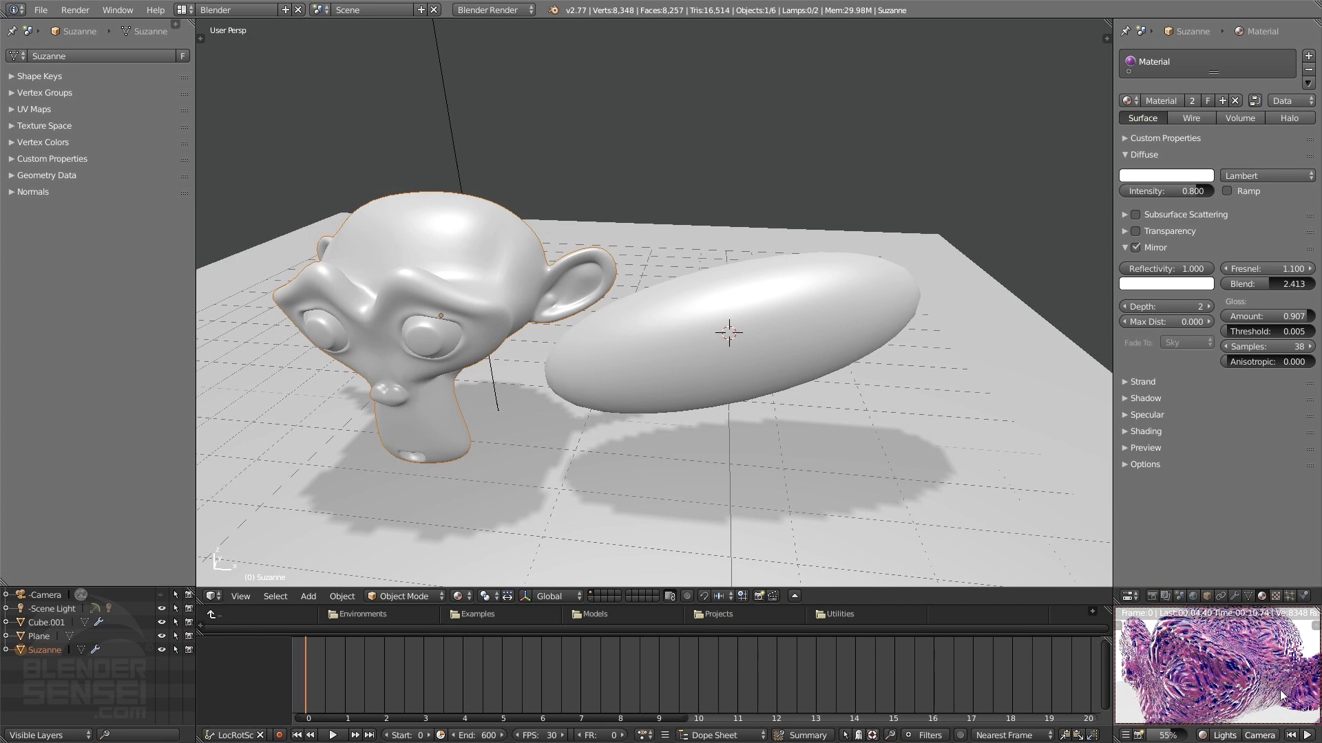
scroll(1272, 685, "down", 2)
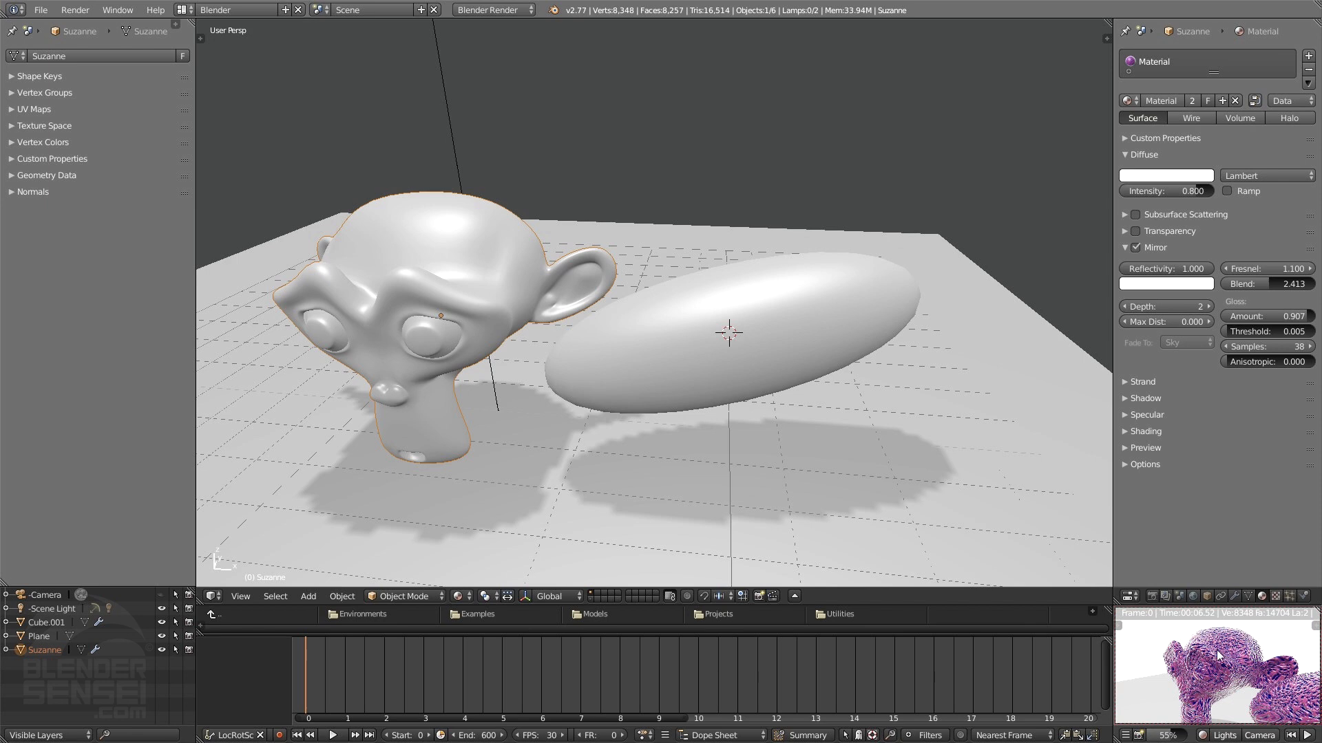
middle_click(1255, 666)
middle_click_drag(1303, 673, 1275, 677)
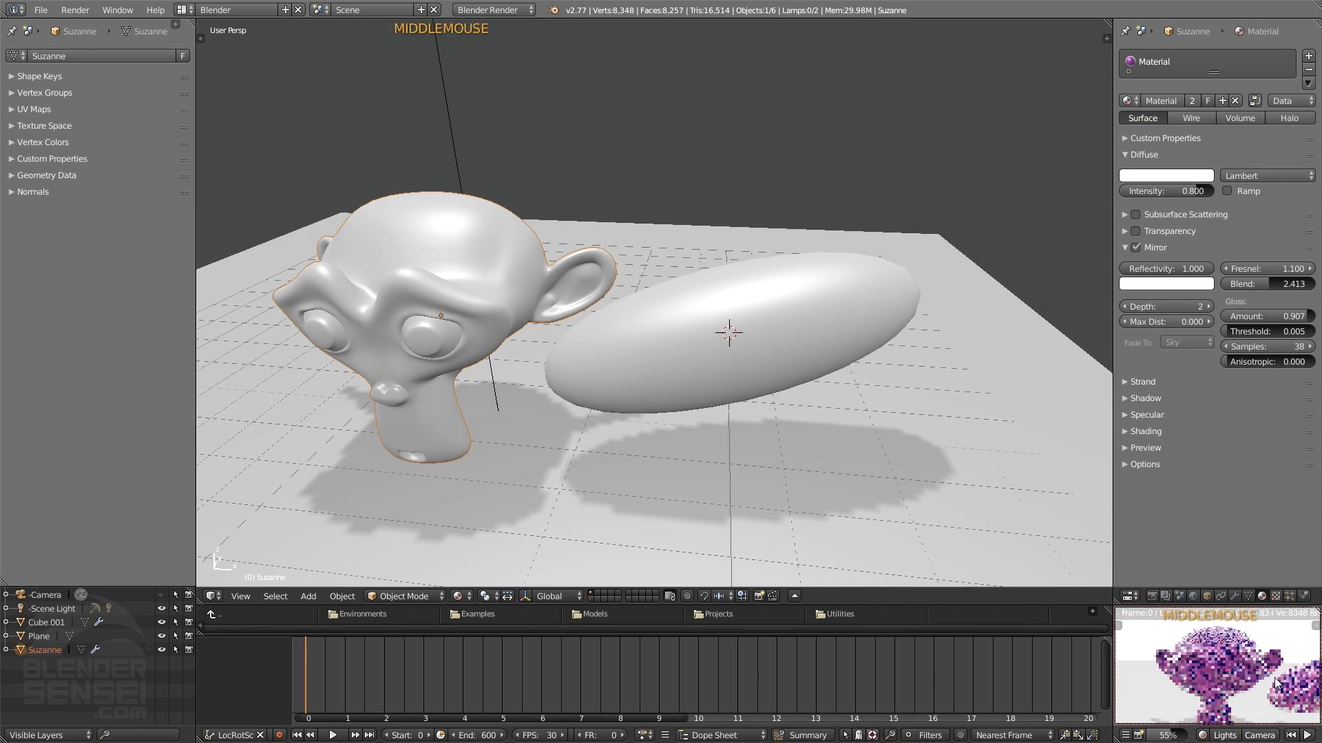
Step: Turn off the material's Mirror while the live render preview is paused, and resume the preview close up on Suzanne's head
left_click(1204, 735)
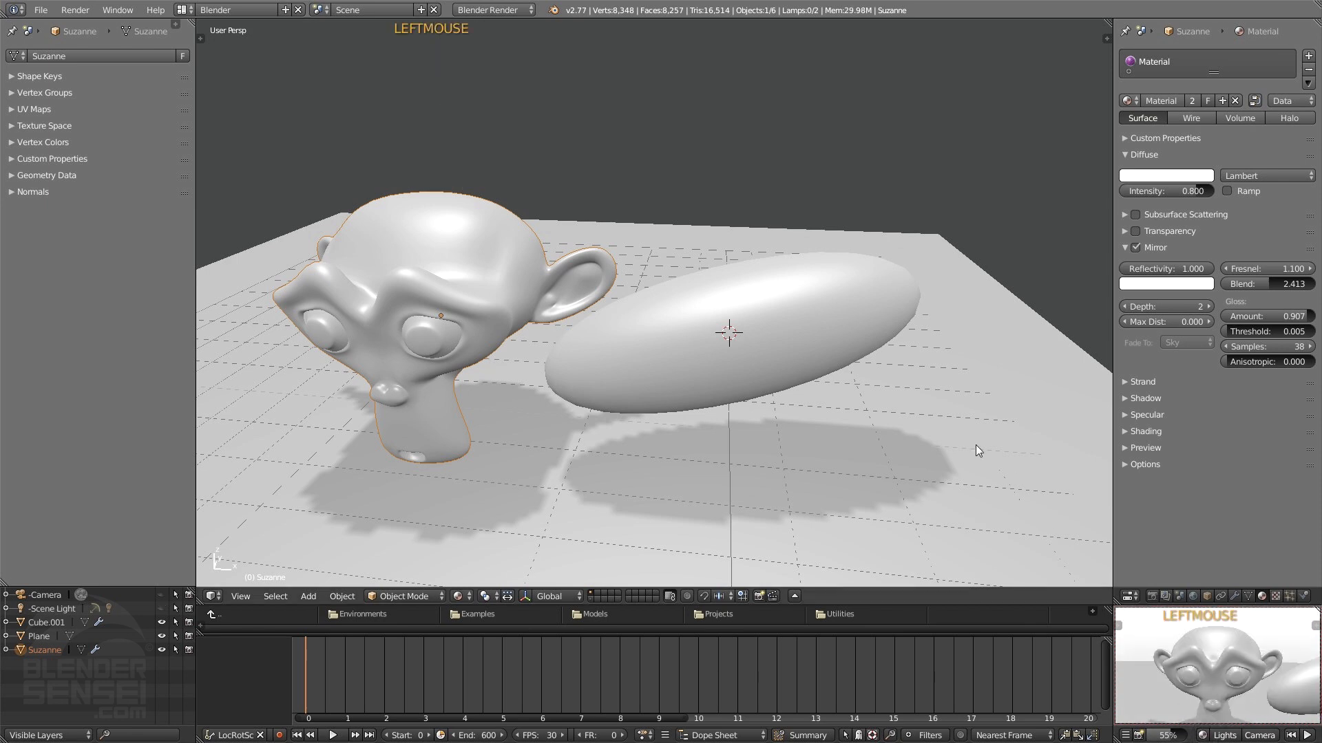
left_click(1277, 597)
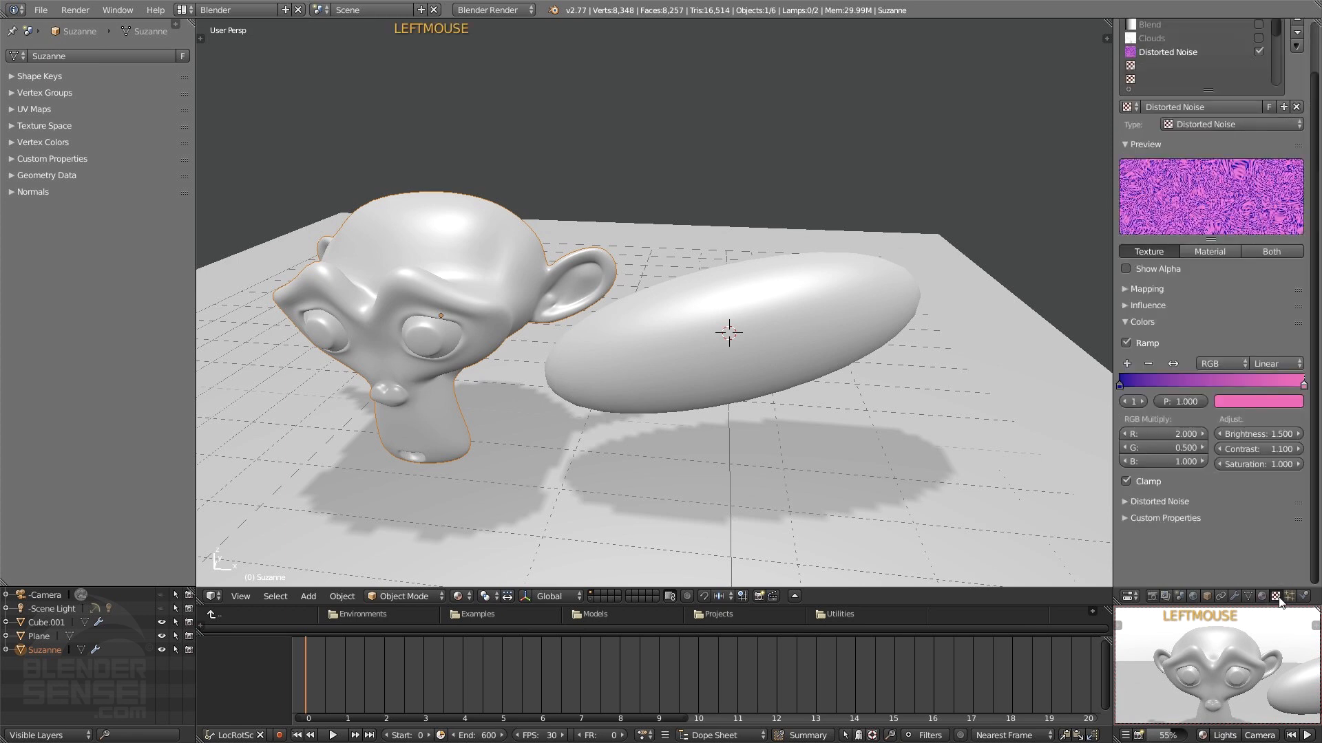
left_click(1262, 597)
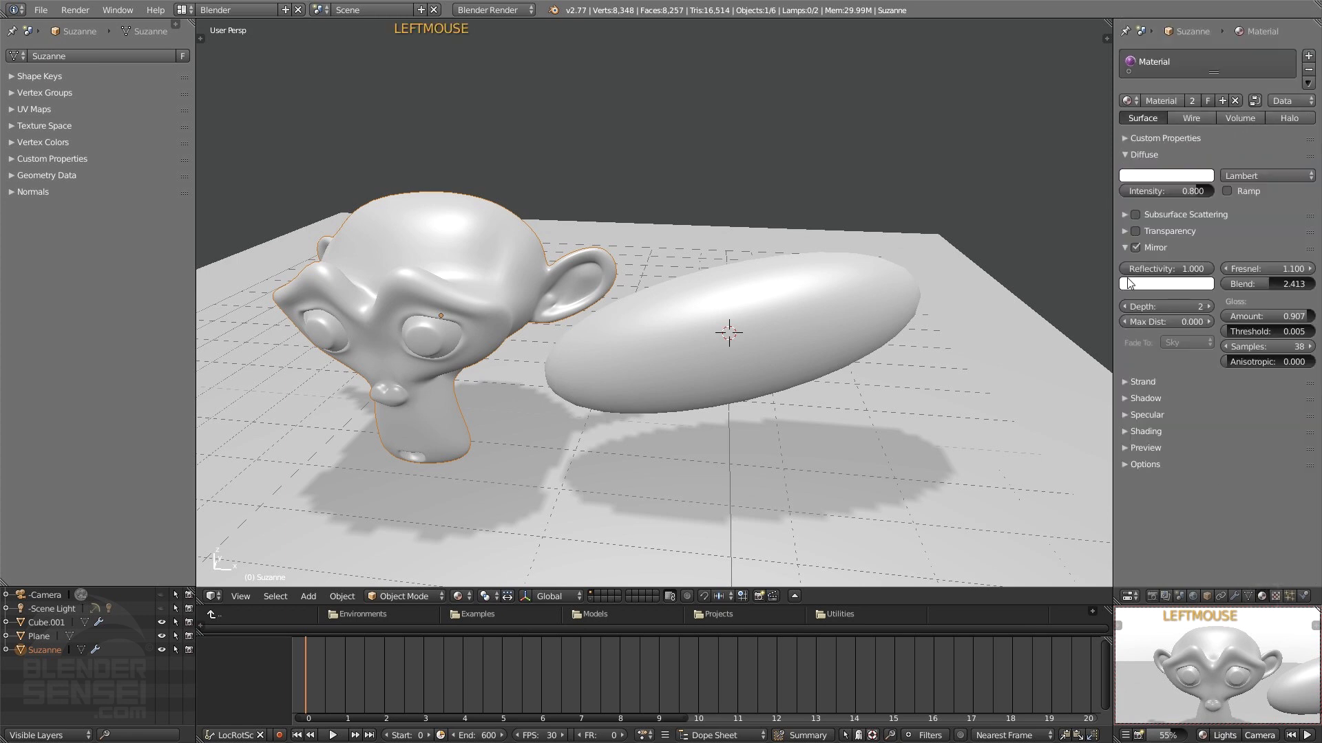
left_click(1136, 247)
left_click(1275, 597)
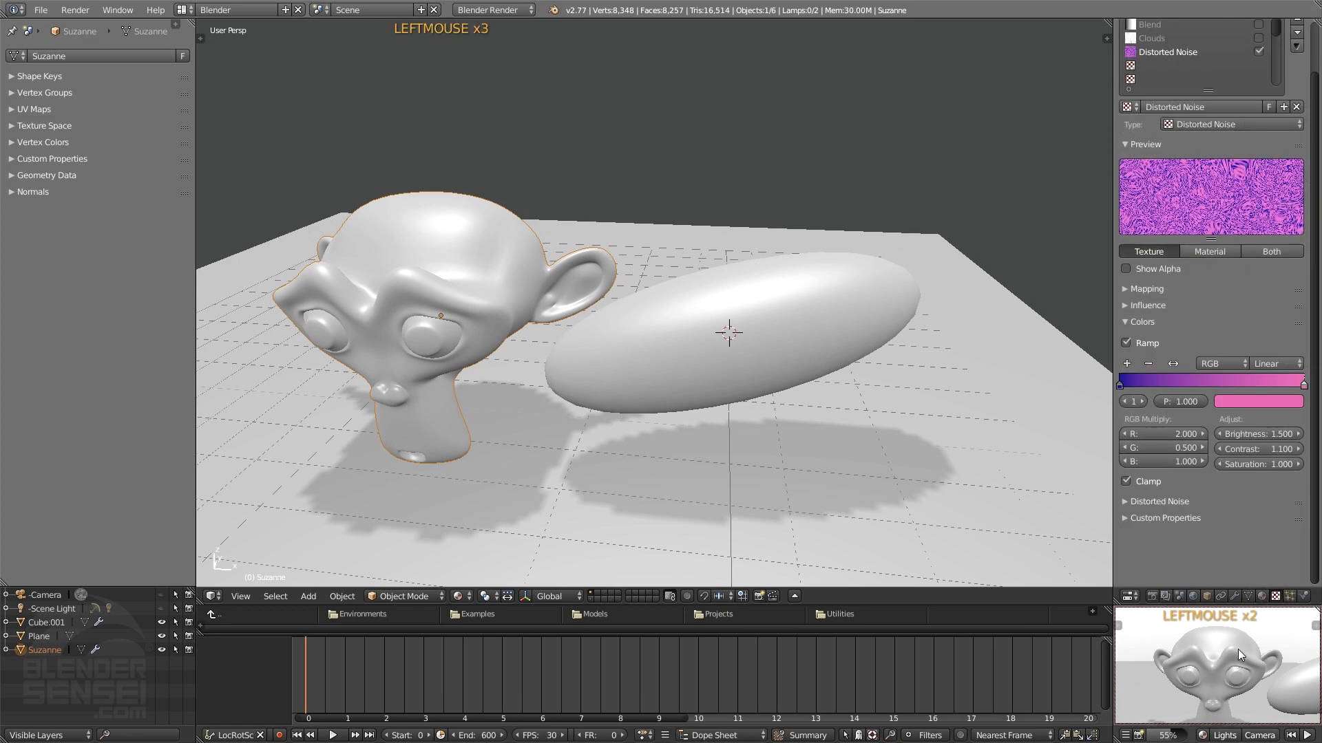
middle_click_drag(1224, 659, 1199, 663)
scroll(1200, 663, "up", 1)
left_click(1203, 734)
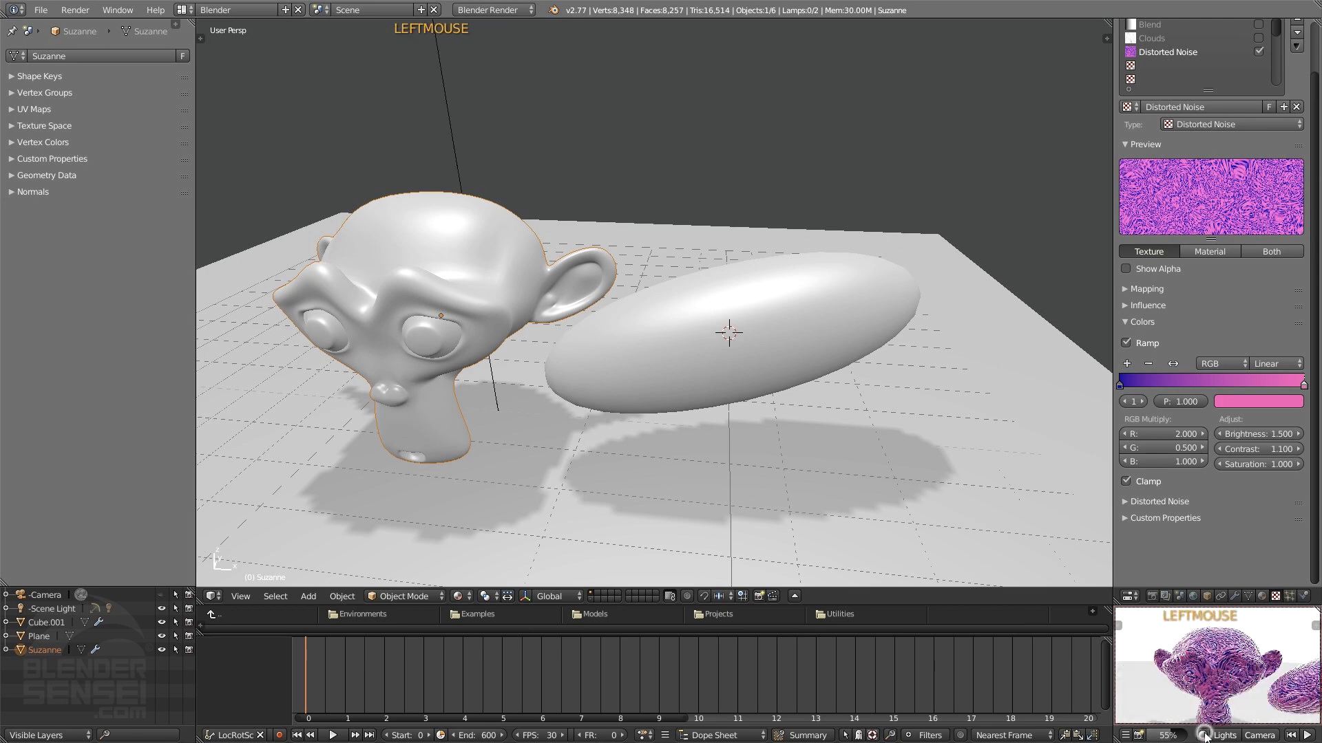
scroll(1231, 690, "up", 4)
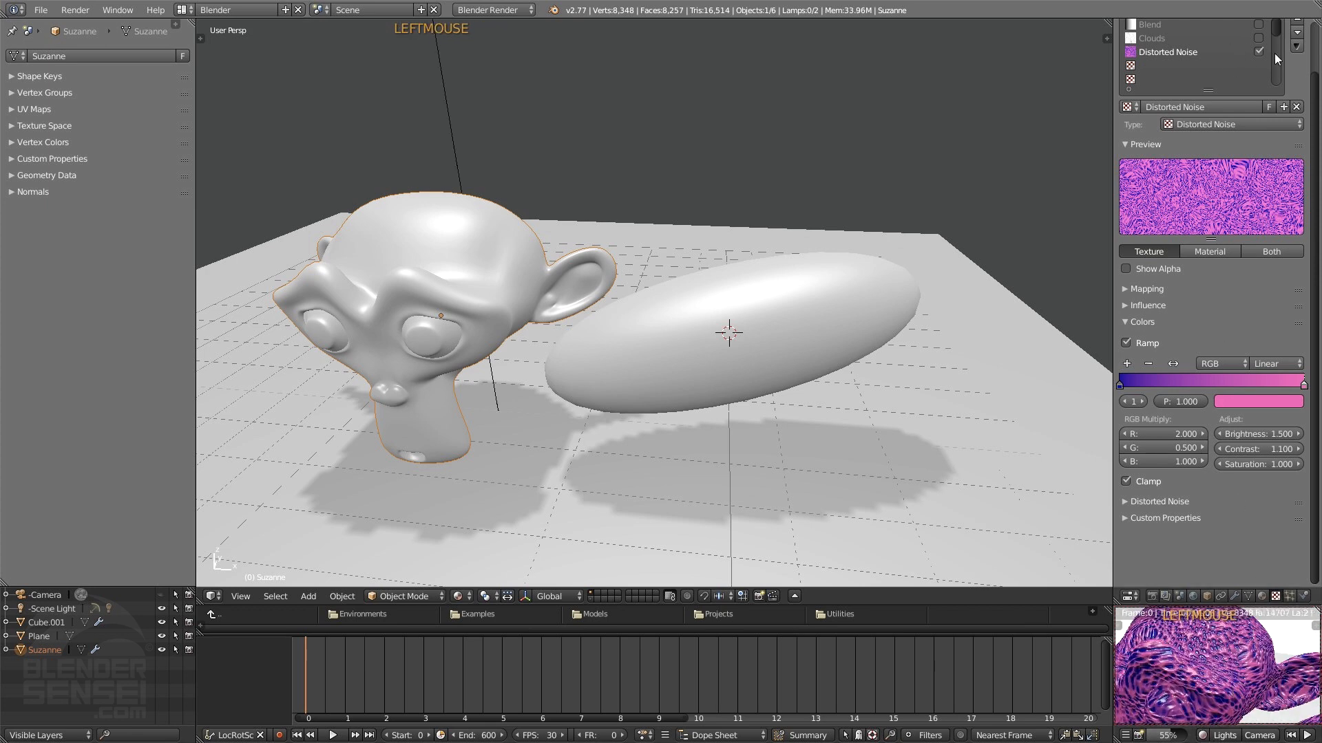
Step: Enable the Clouds texture in the material's texture list alongside Distorted Noise
left_click_drag(1317, 134, 1316, 85)
left_click(1270, 92)
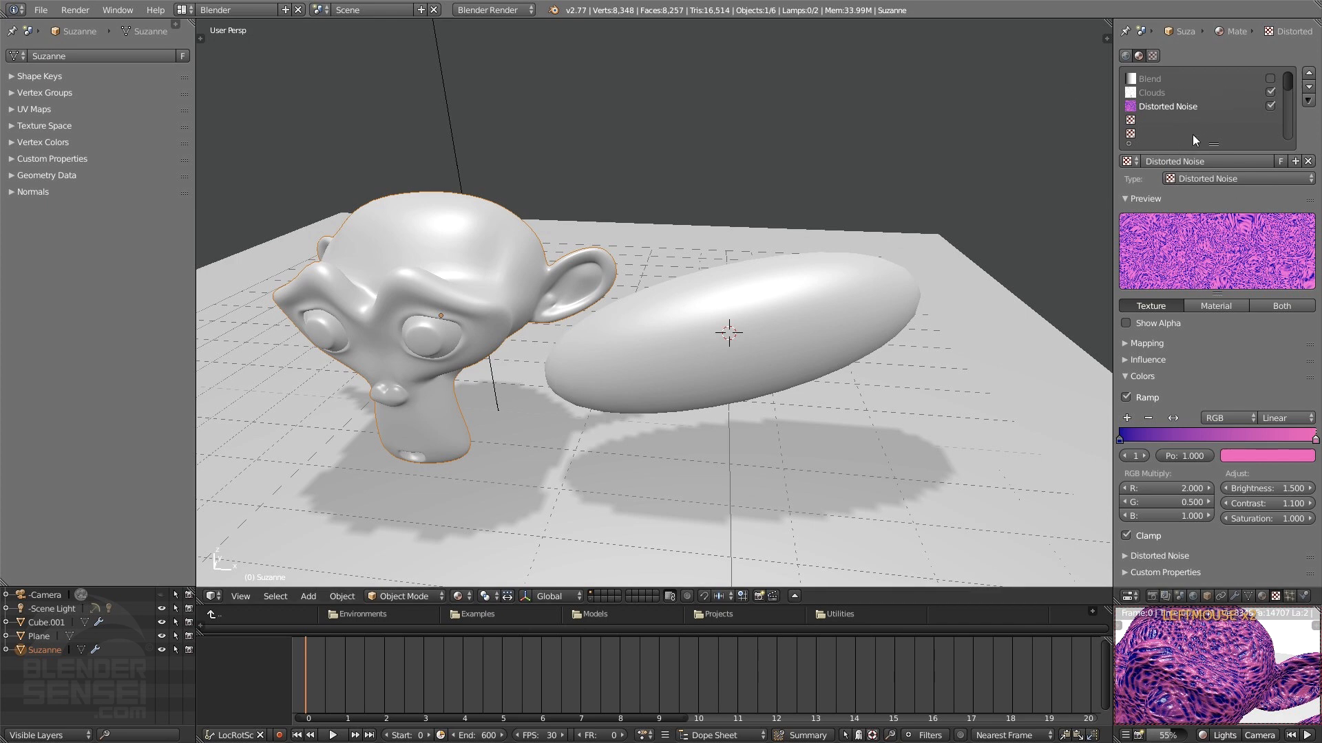
scroll(1210, 387, "down", 7)
Step: Try the Screen blend type for Distorted Noise's influence, settle on Overlay, and inspect the result on Suzanne
left_click(1135, 377)
left_click(1126, 360)
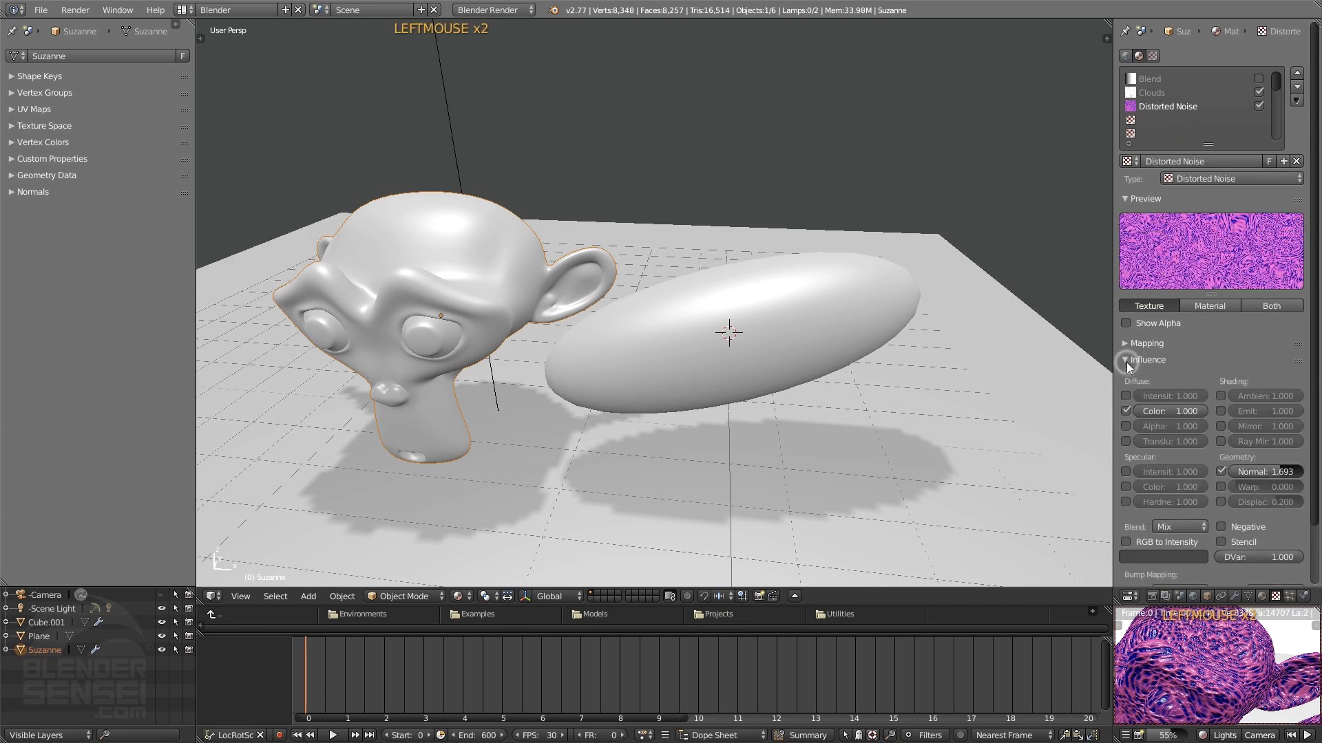
scroll(1188, 435, "down", 2)
left_click(1185, 471)
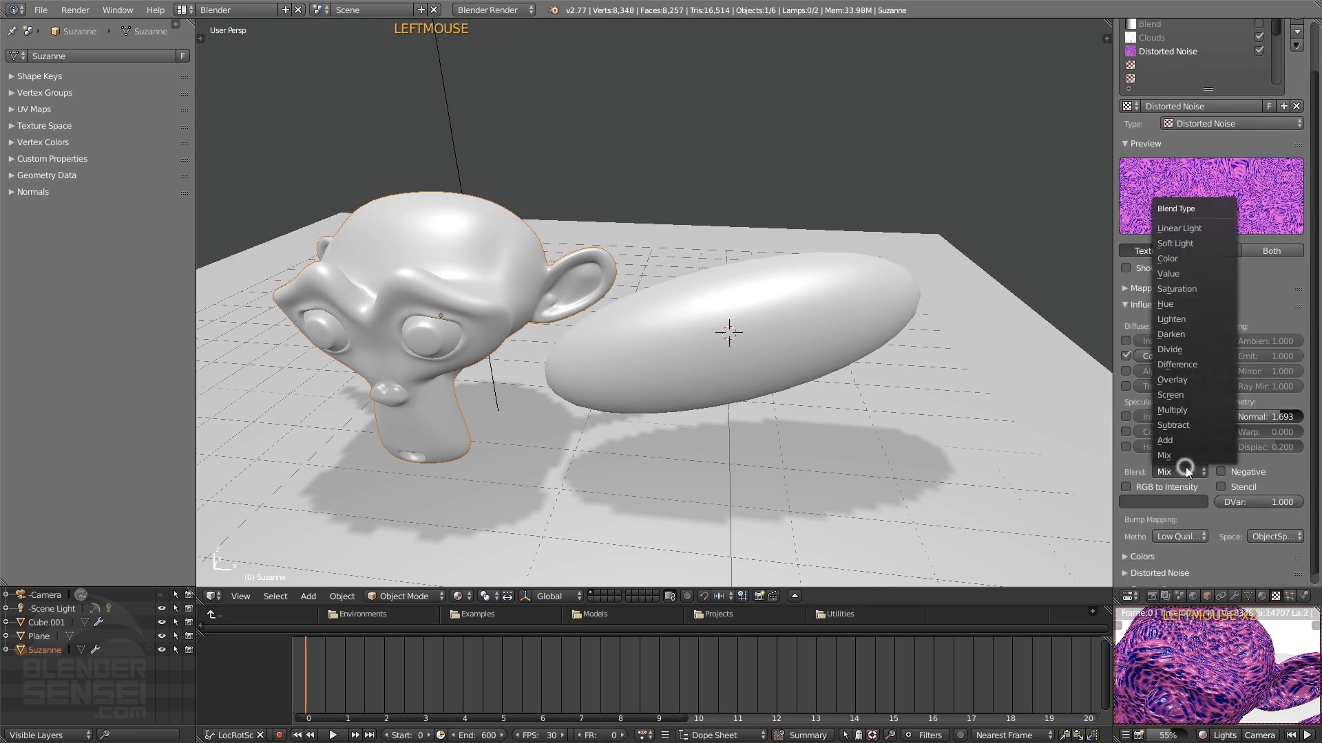
left_click(1182, 395)
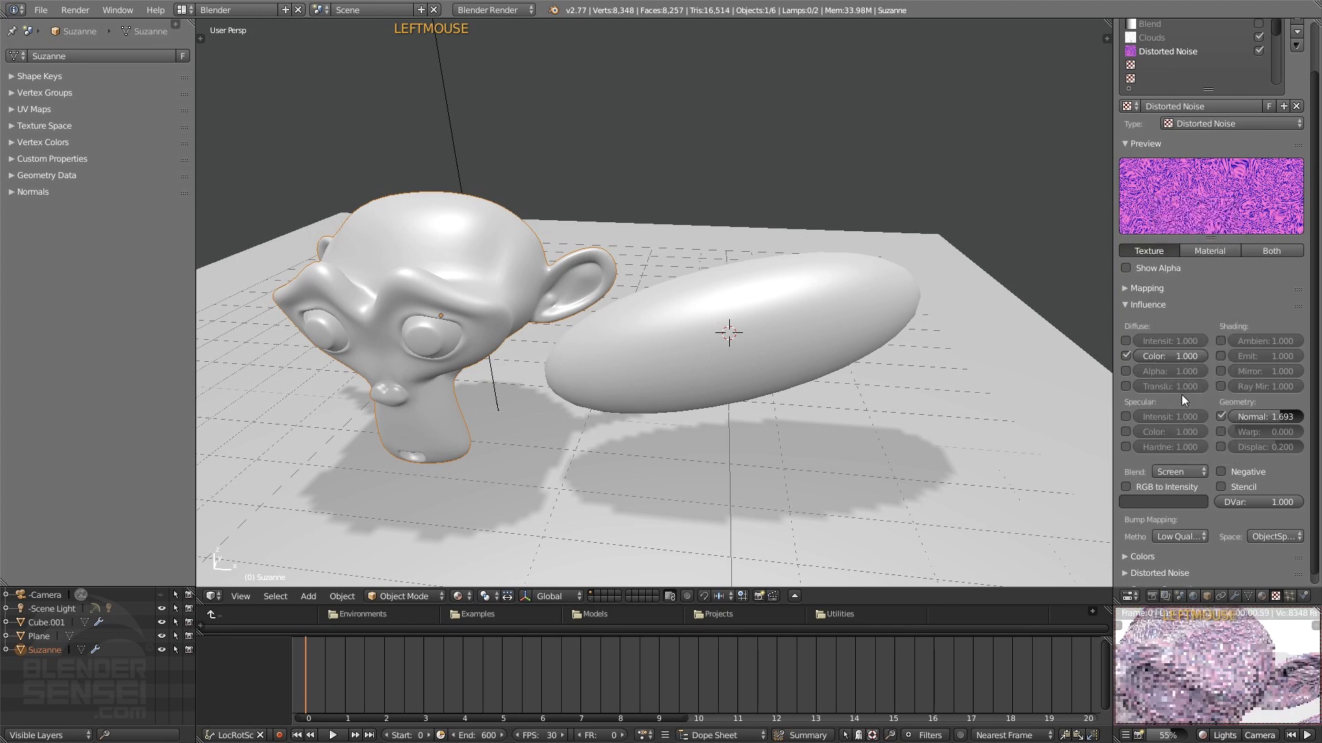
left_click(1178, 472)
left_click(1187, 380)
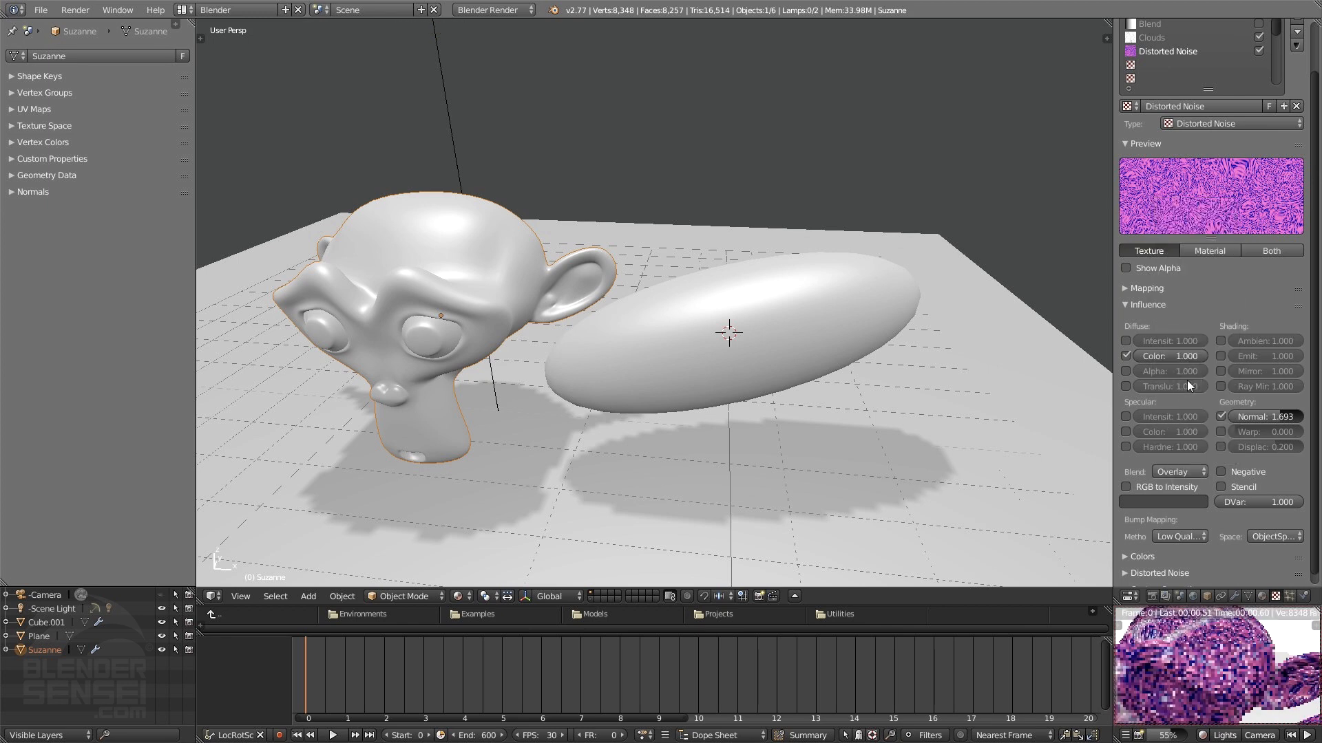
middle_click_drag(1194, 655, 1248, 662)
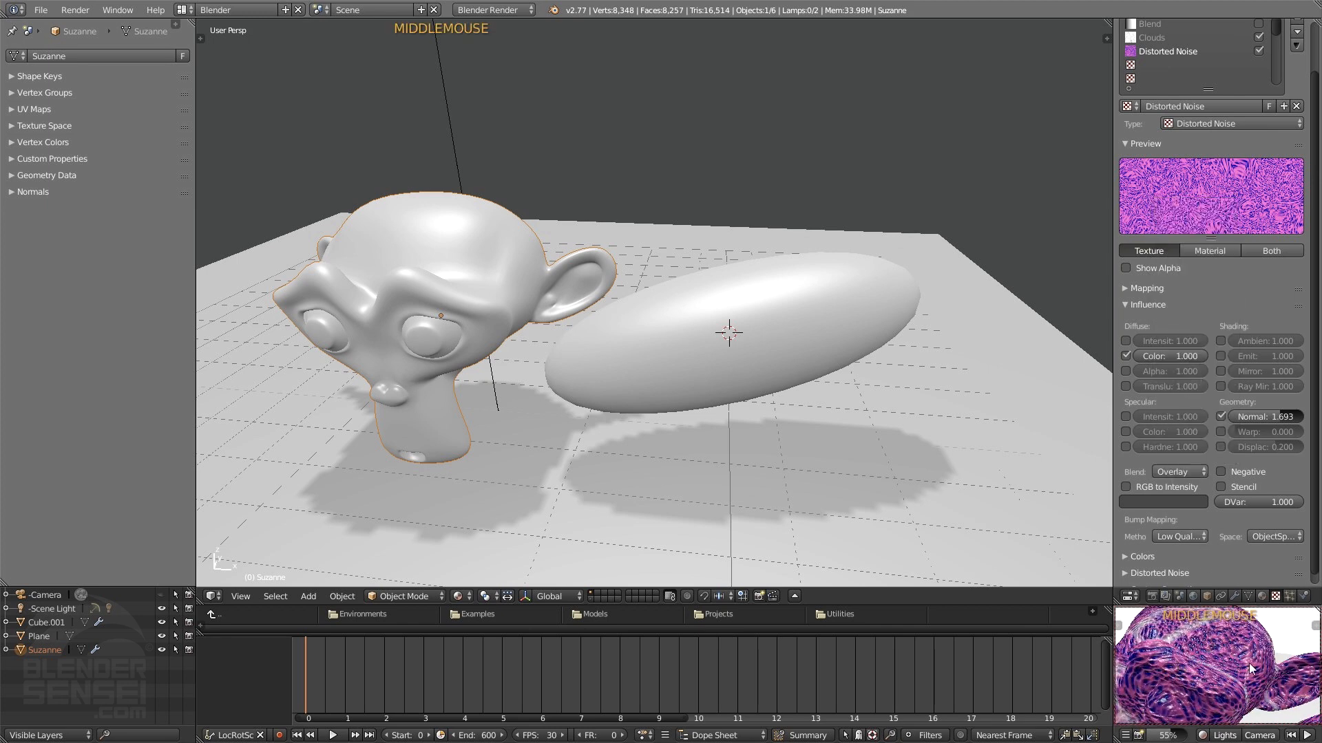
scroll(1247, 675, "down", 4)
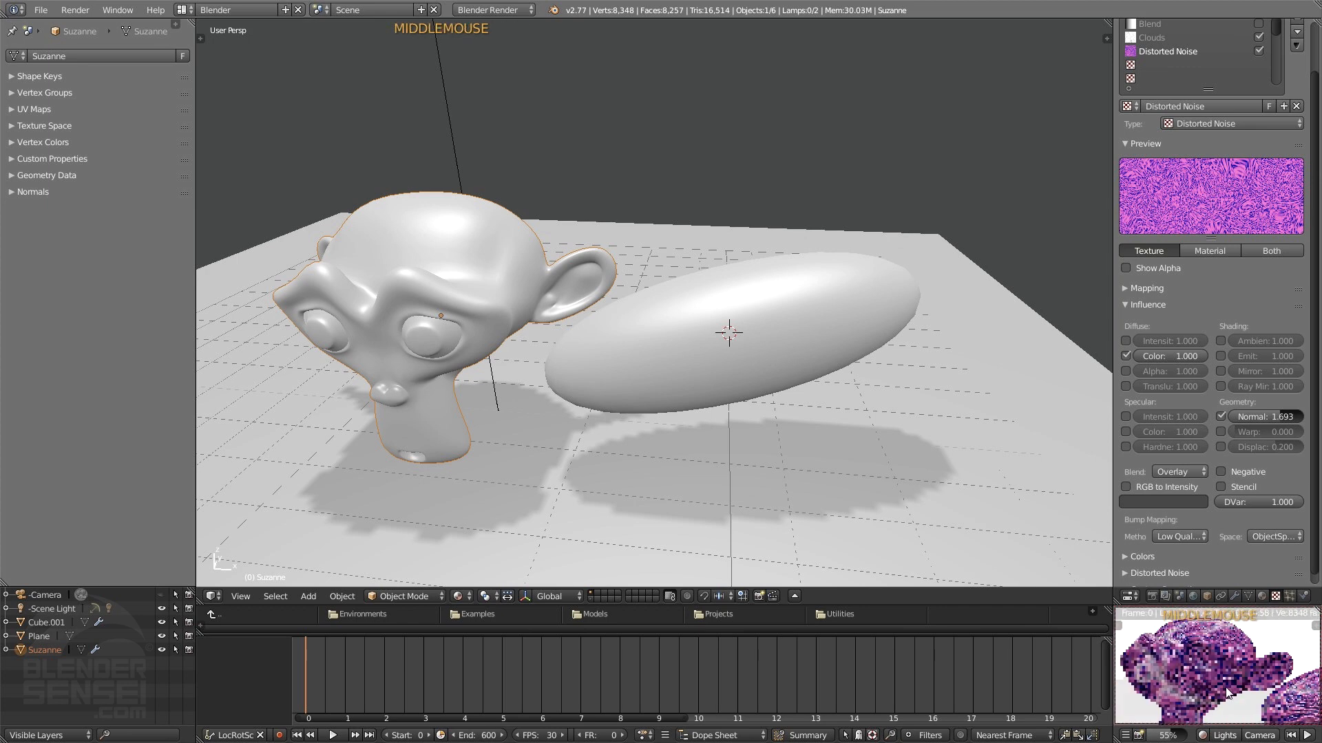
mouse_move(1242, 695)
middle_mouse_down()
mouse_move(1233, 677)
mouse_move(1225, 688)
middle_mouse_up()
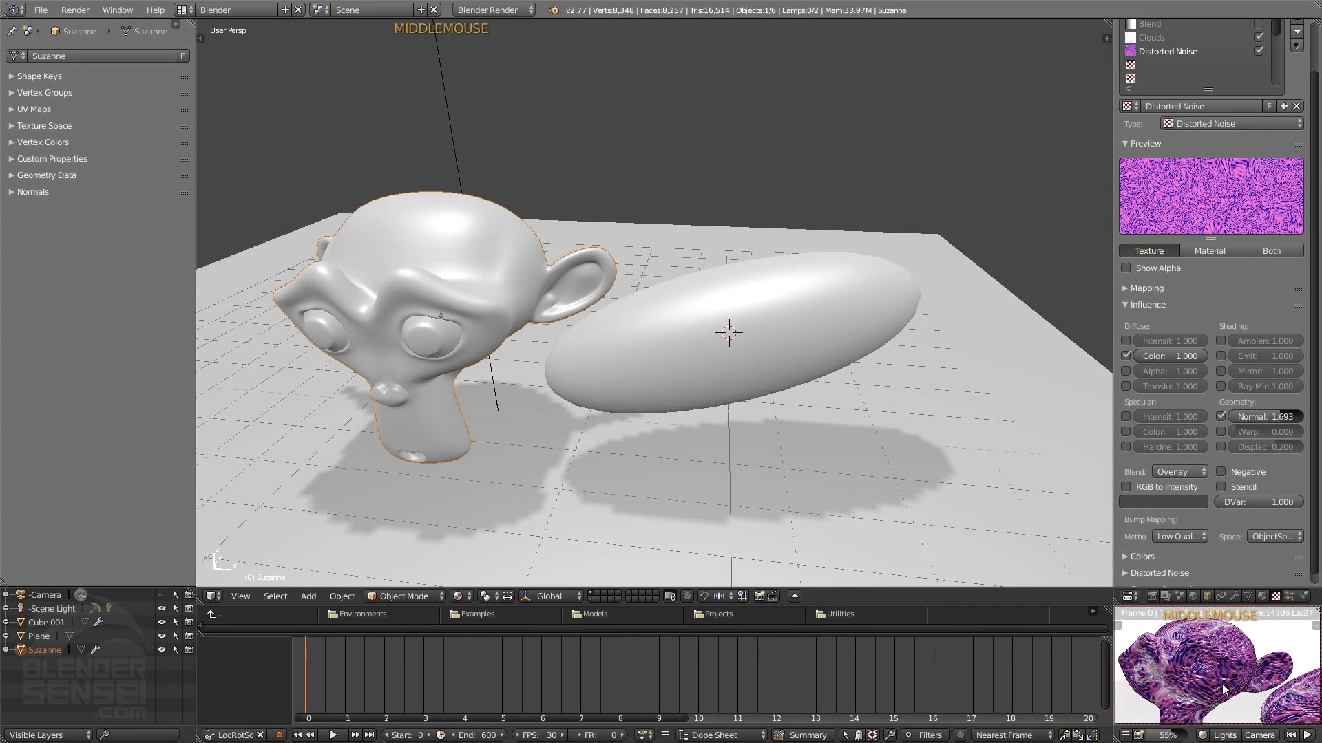
Step: Switch off Distorted Noise to examine the Clouds pattern alone on Suzanne, and switch it back on
left_click(1258, 51)
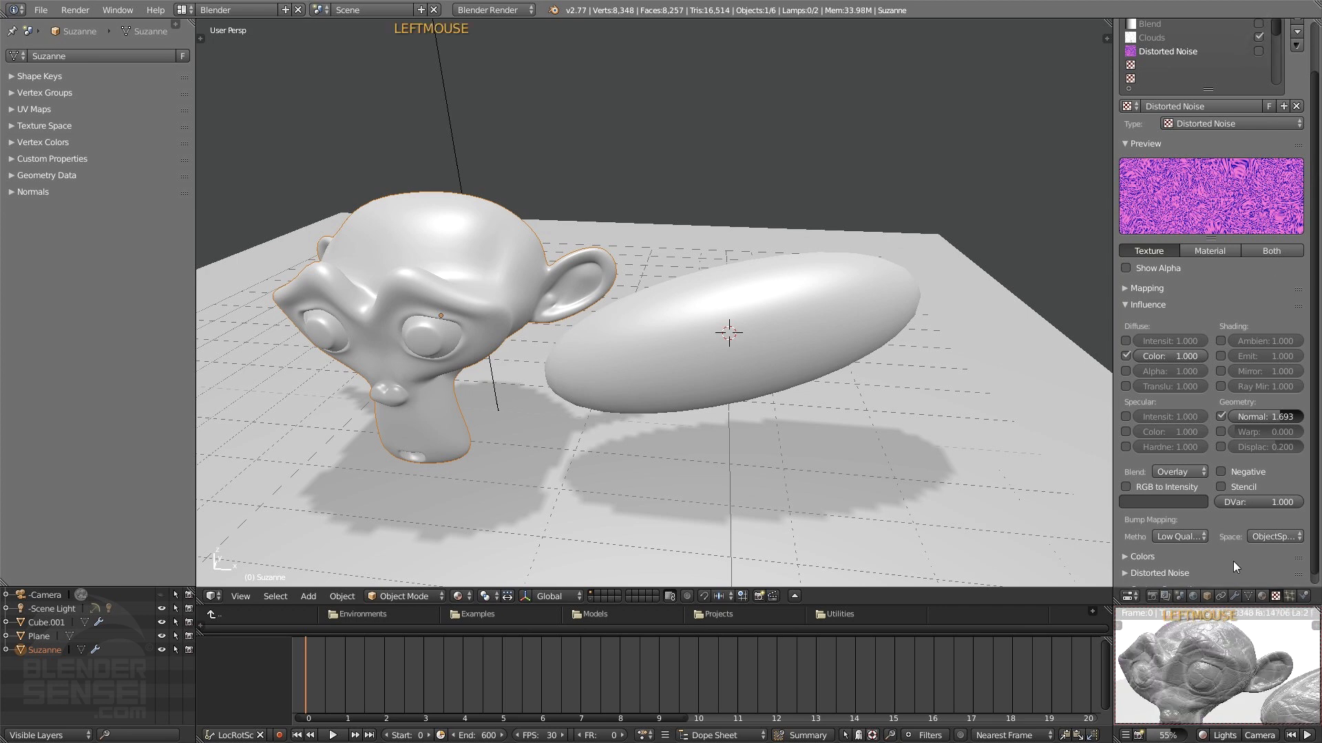
scroll(1228, 641, "up", 2)
scroll(1229, 645, "up", 2)
middle_click_drag(1237, 646, 1200, 671)
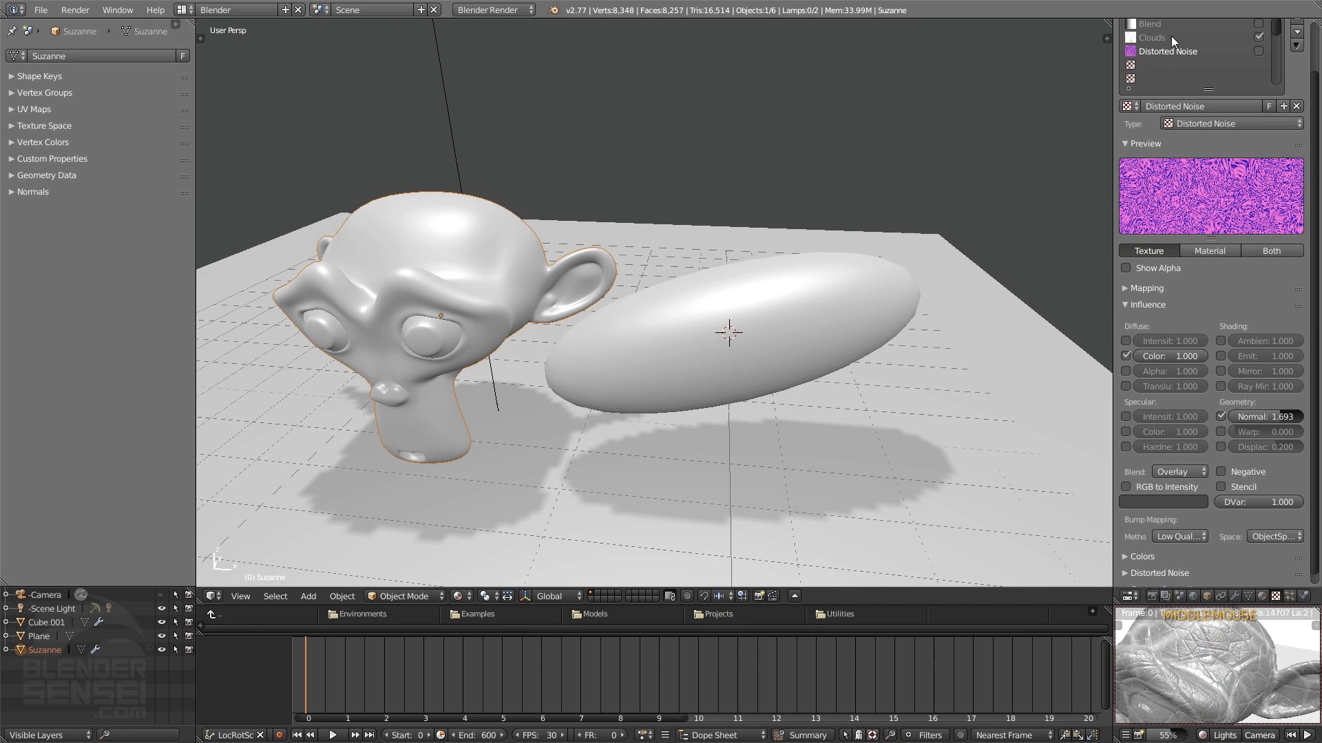
left_click(1259, 51)
middle_click_drag(1255, 666, 1252, 664)
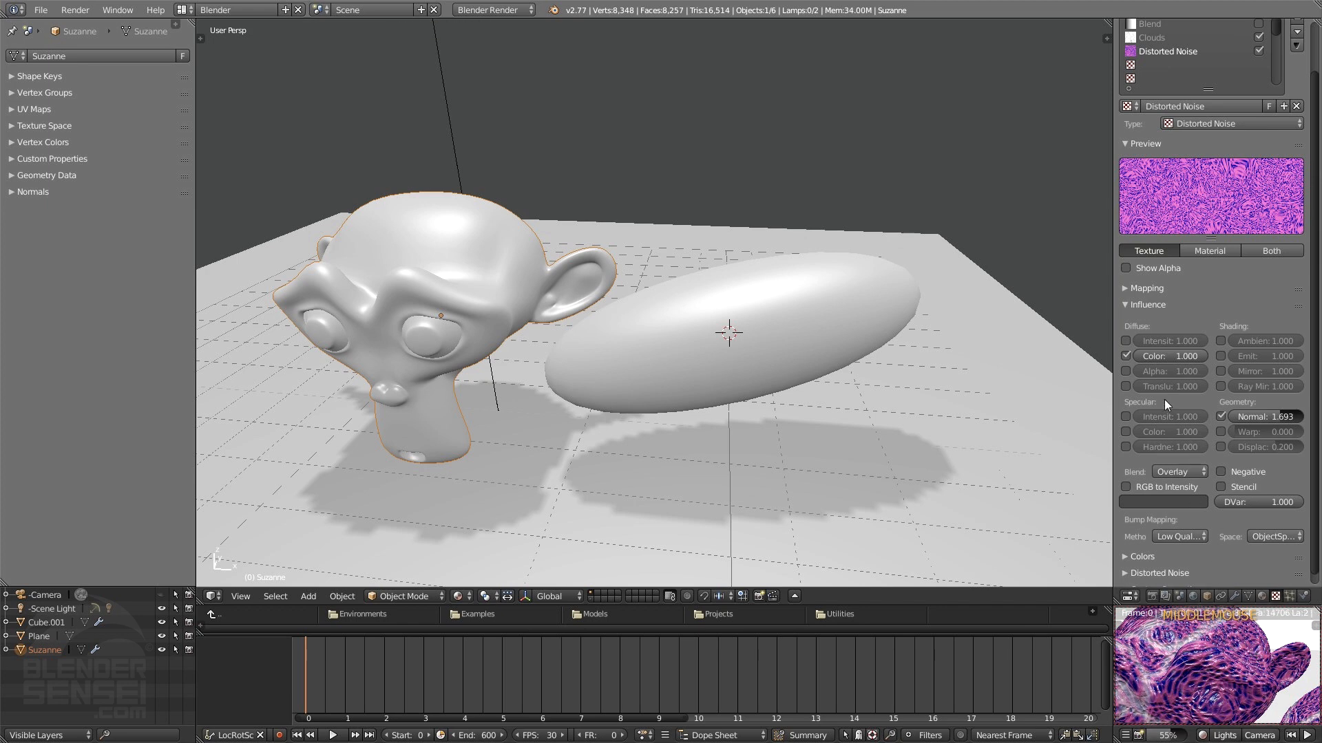
Step: Reduce Distorted Noise's influence to Color 0.450 and Normal 0.109
left_click_drag(1198, 358, 1163, 355)
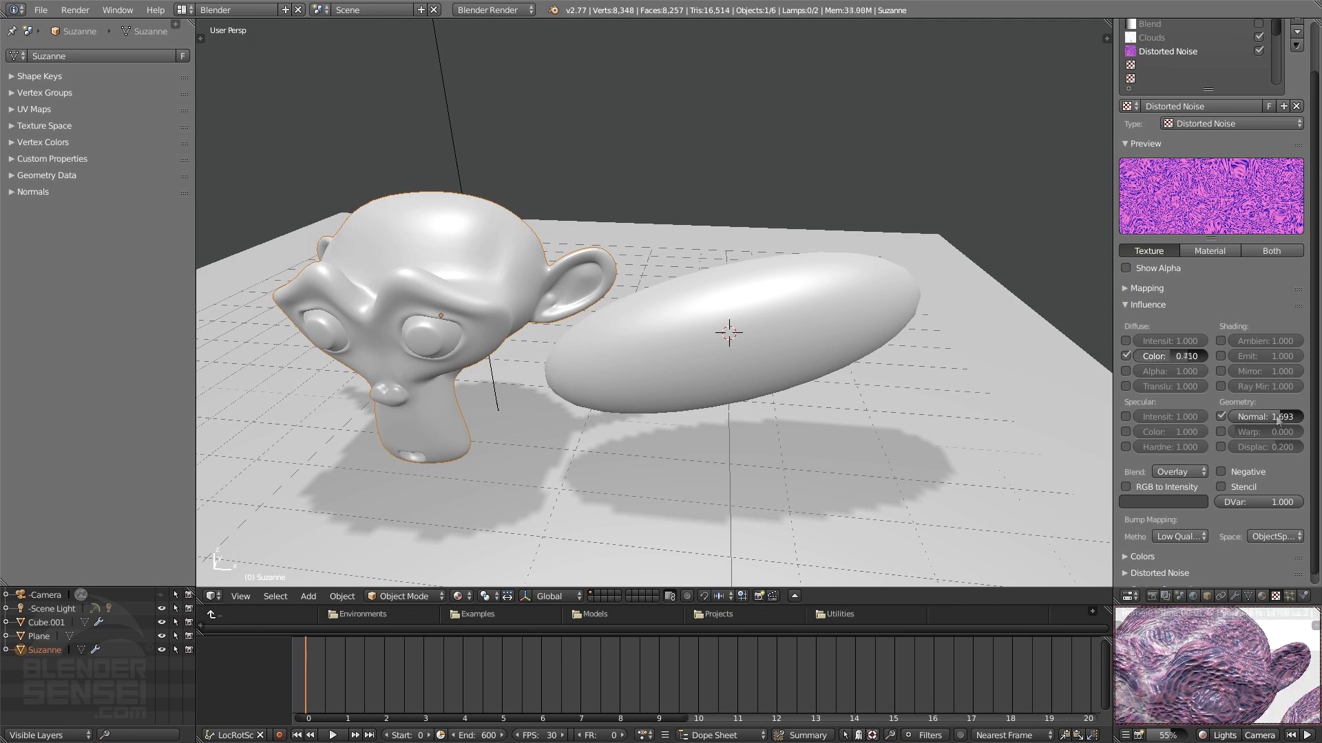
mouse_move(1281, 417)
left_mouse_down()
mouse_move(1239, 417)
mouse_move(1269, 417)
left_mouse_up()
middle_click(1242, 676)
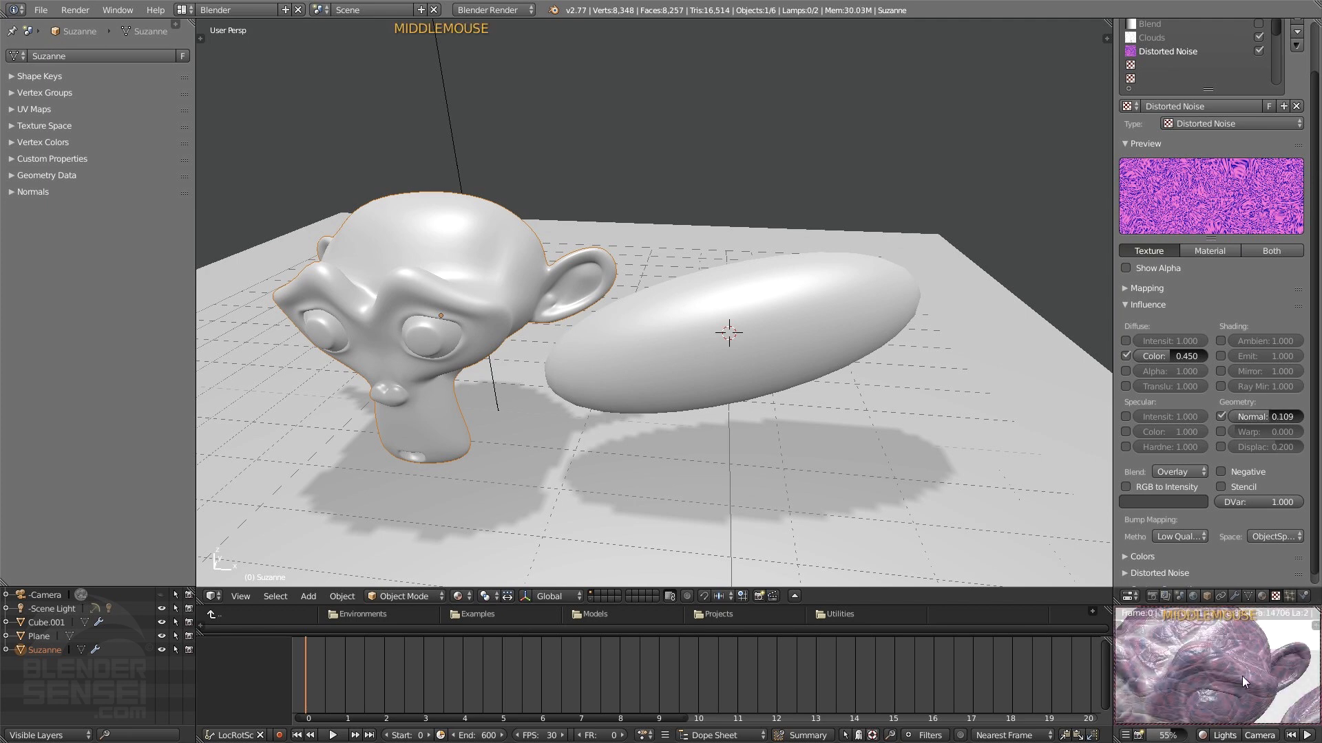
Step: Raise the Clouds texture's Normal influence to 2.782
left_click(1151, 37)
left_click(1266, 413)
left_click_drag(1266, 416, 1308, 417)
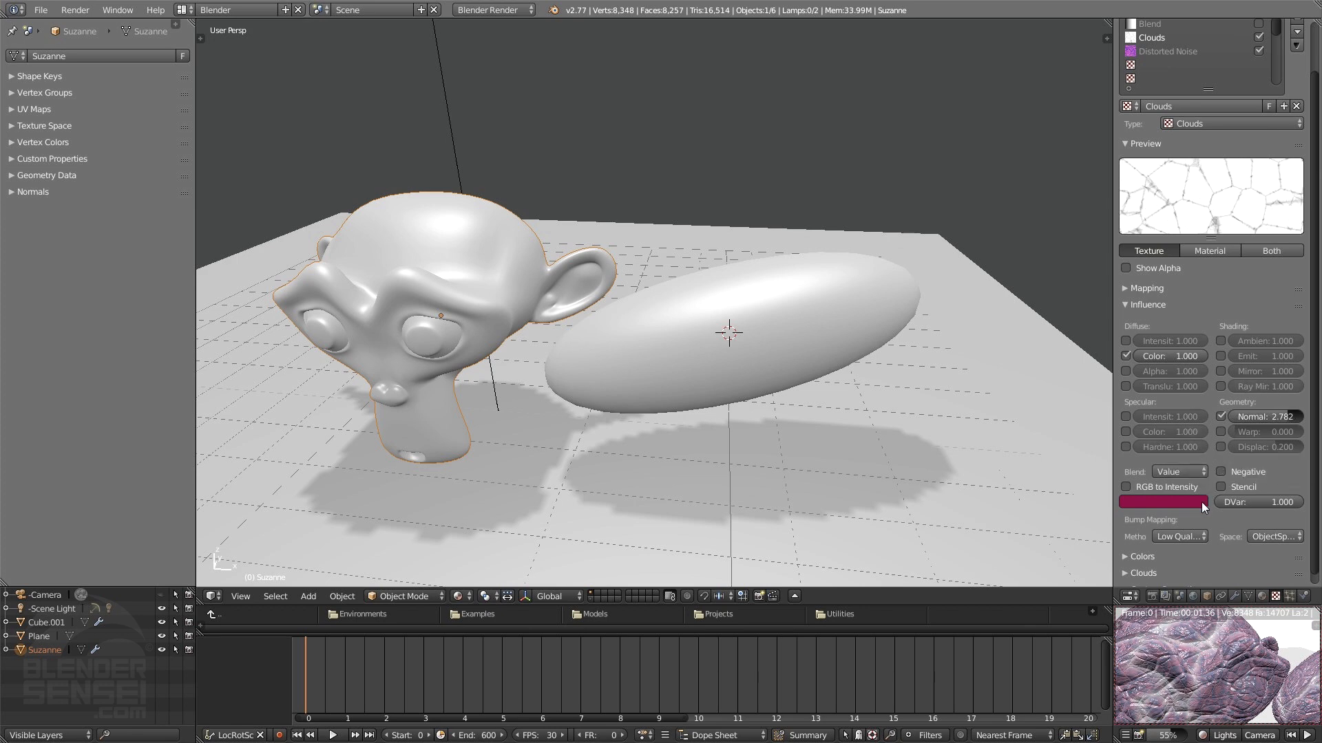
Step: Enable a color ramp on the Clouds texture and make its first stop an opaque dark red with alpha 1.000
left_click(1137, 305)
left_click(1134, 322)
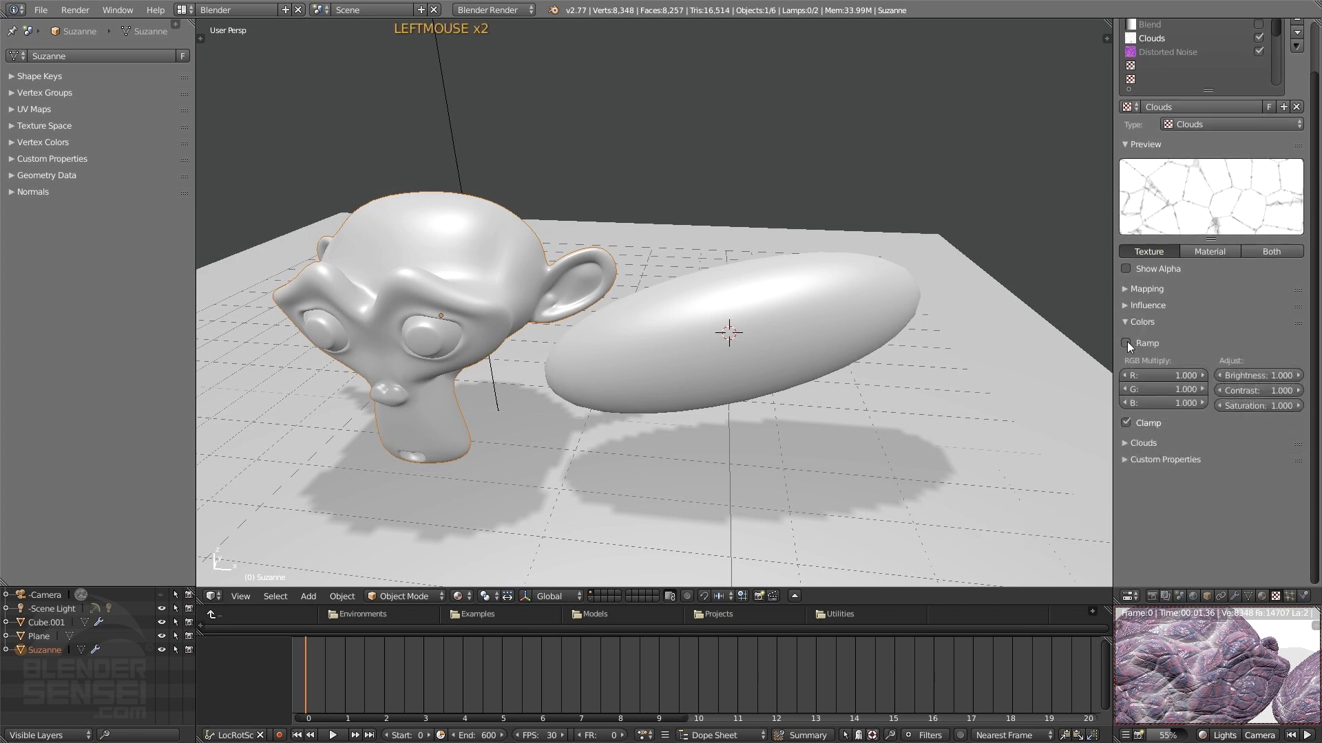
left_click(1126, 343)
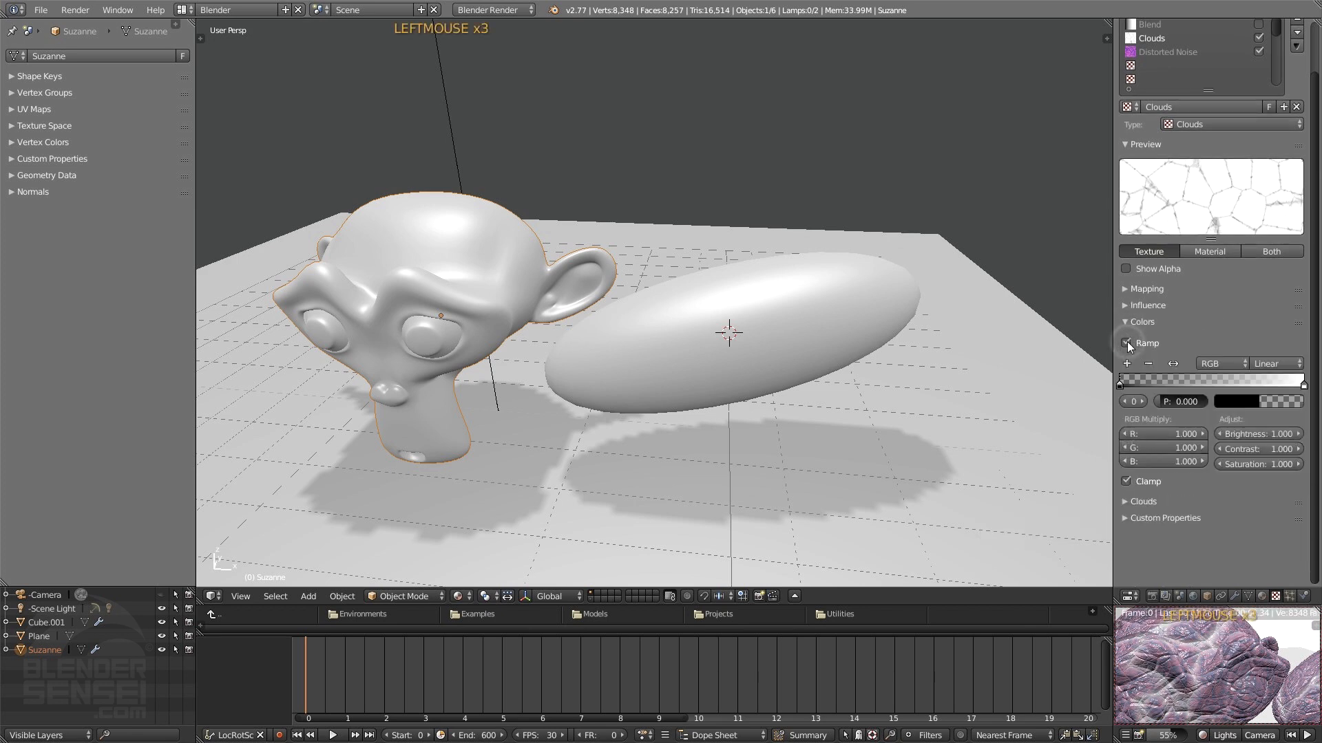
left_click(1238, 403)
left_click_drag(1196, 380, 1276, 380)
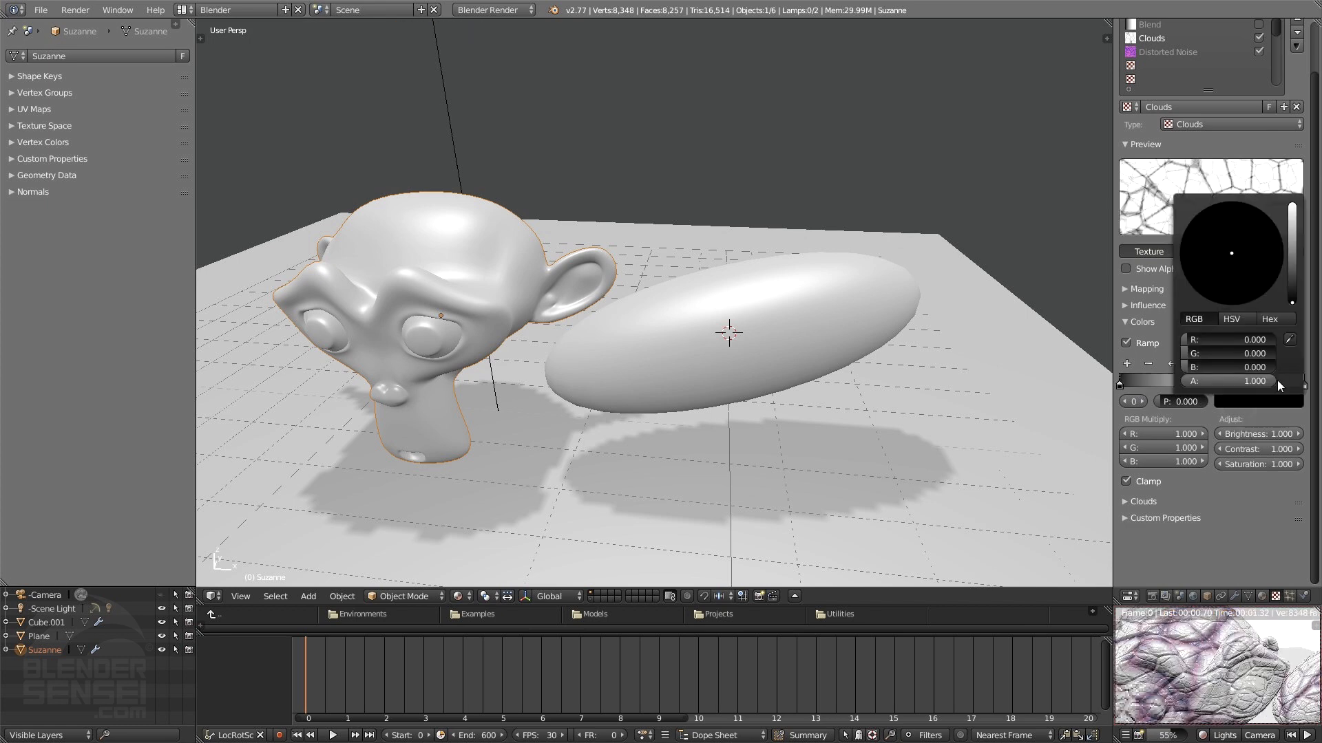
left_click_drag(1292, 285, 1224, 304)
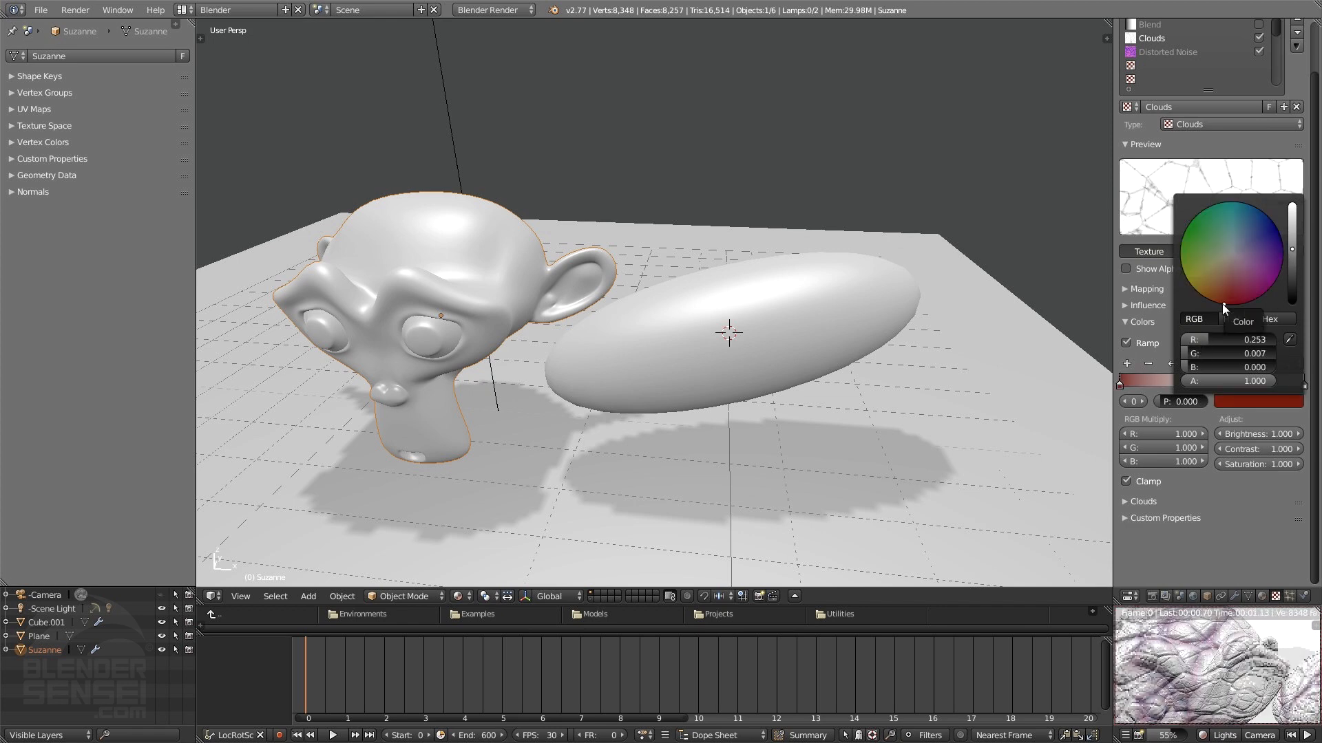
Step: Change the Clouds ramp's end stop at position 1.000 to a saturated blue-violet and check the result on Suzanne
left_click(1303, 384)
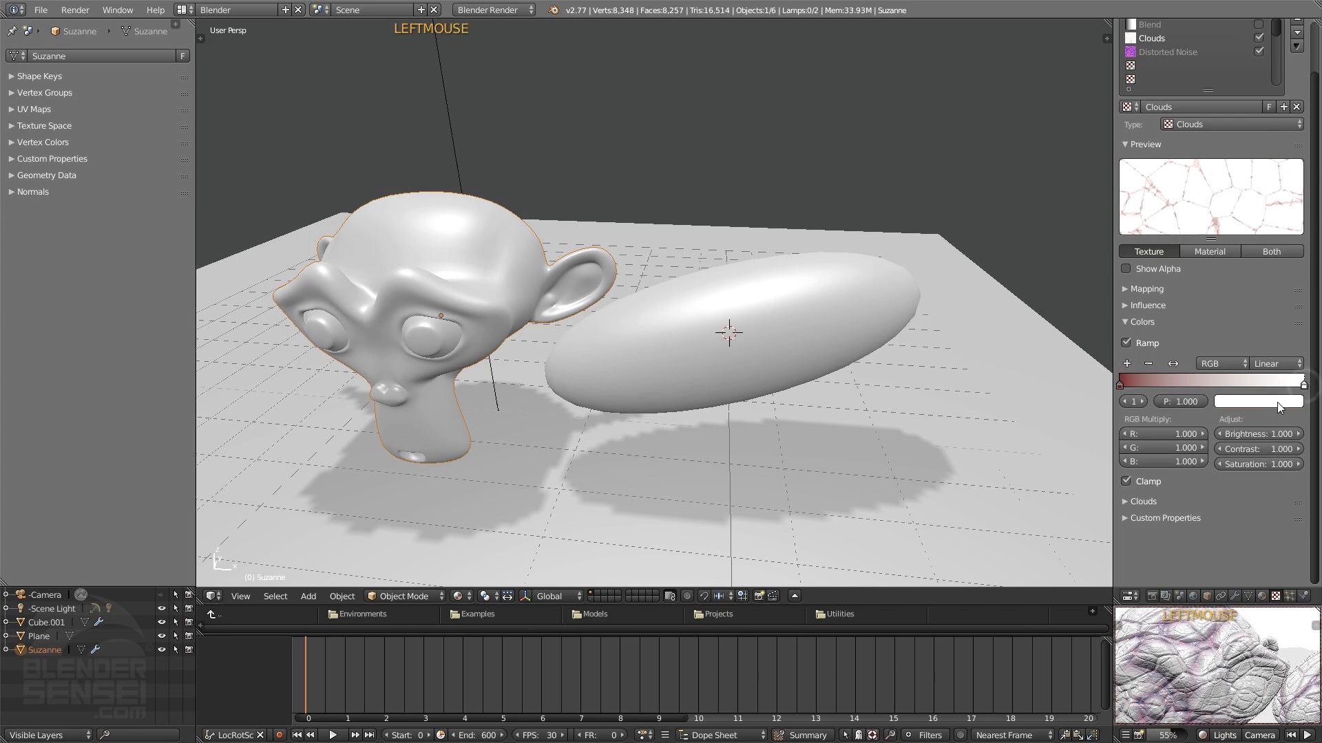
left_click(1278, 402)
left_click(1278, 241)
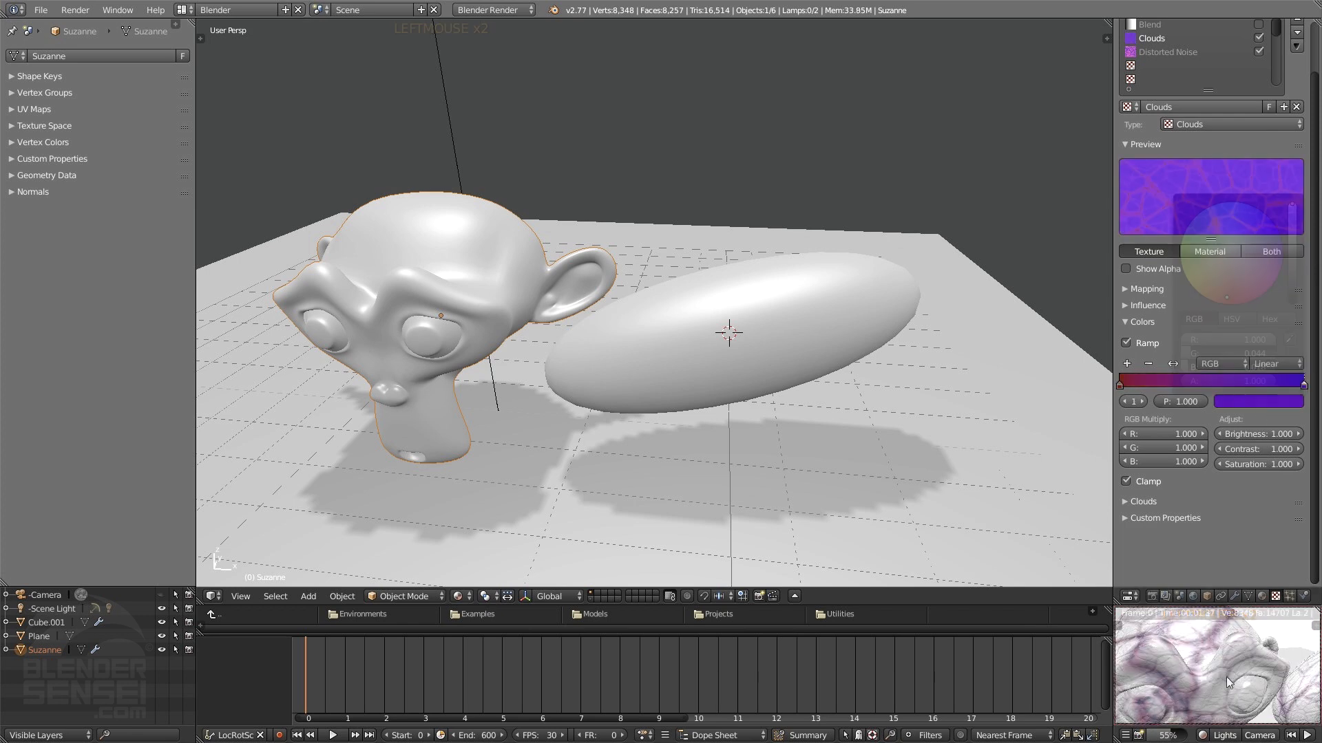
scroll(1225, 672, "down", 1)
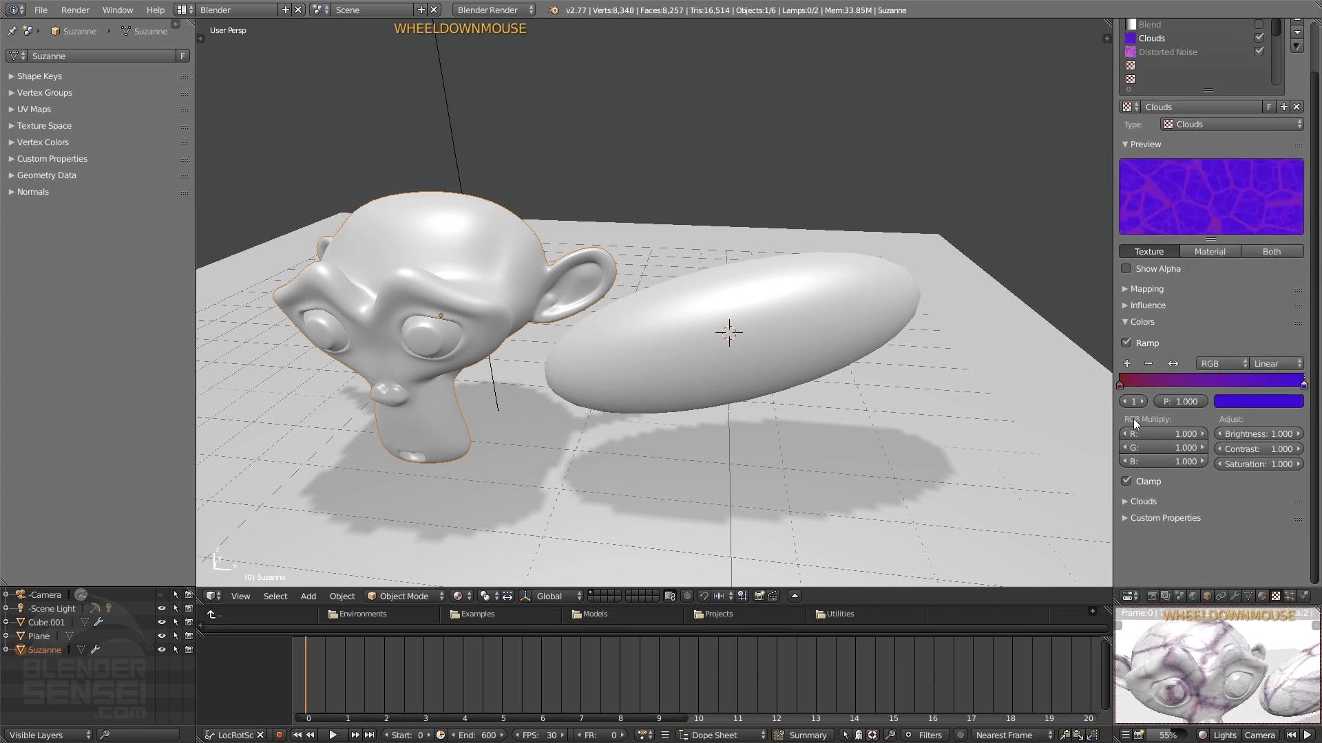
Step: Set Distorted Noise's blend type to Color, inspect Suzanne's face in the render preview, and raise its Normal influence
left_click(1167, 53)
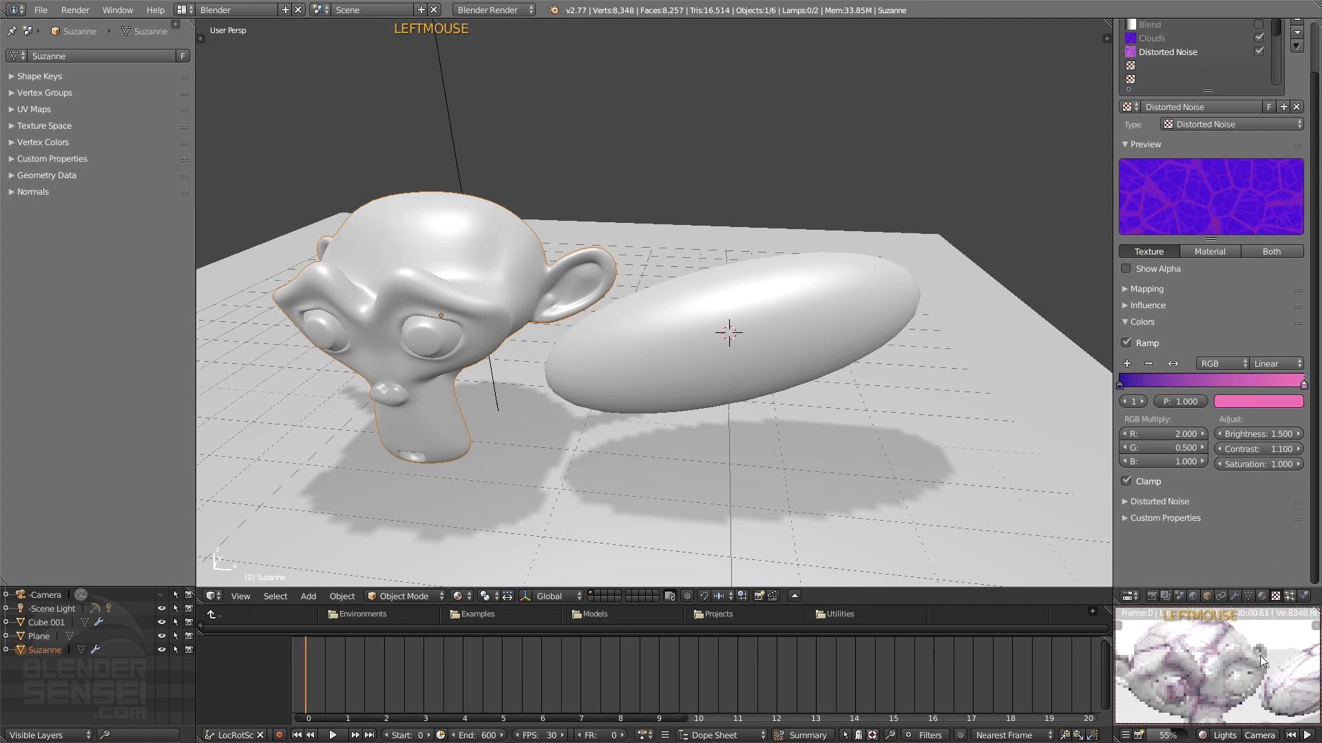
left_click(1128, 322)
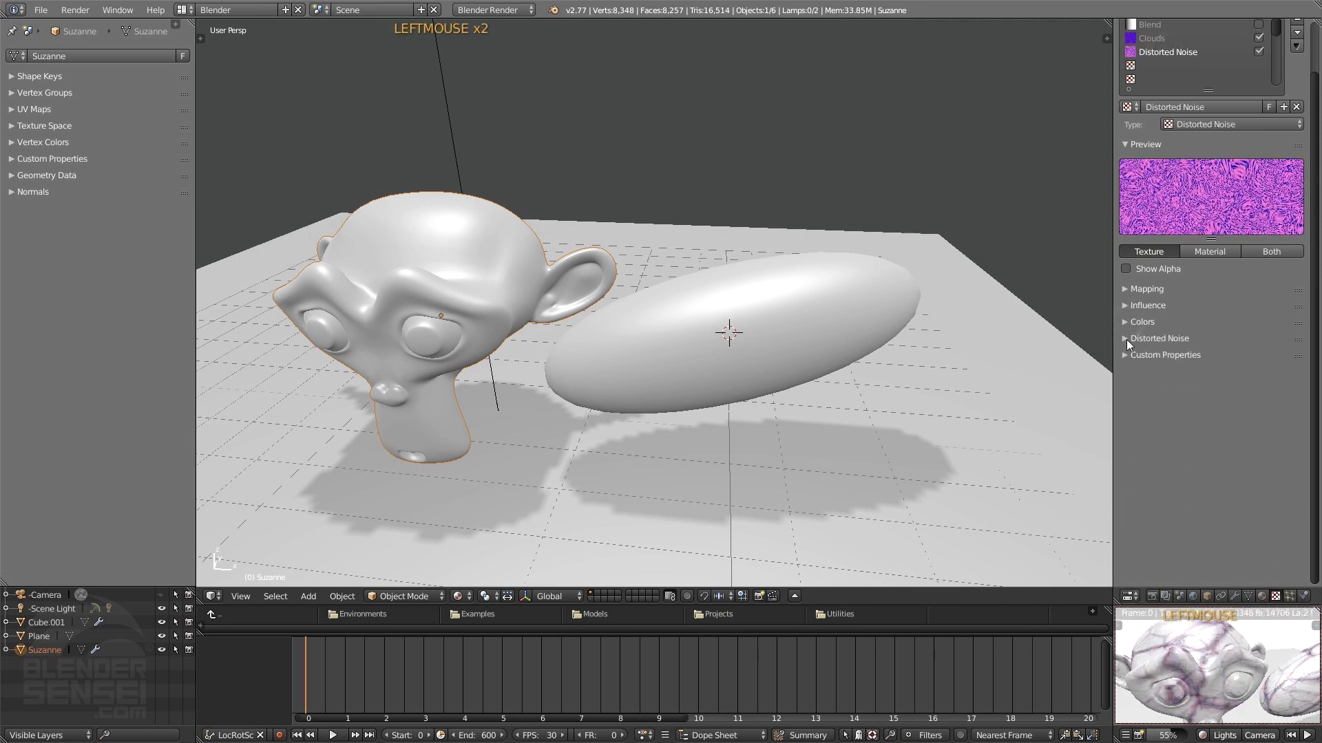
left_click(1143, 305)
left_click(1179, 472)
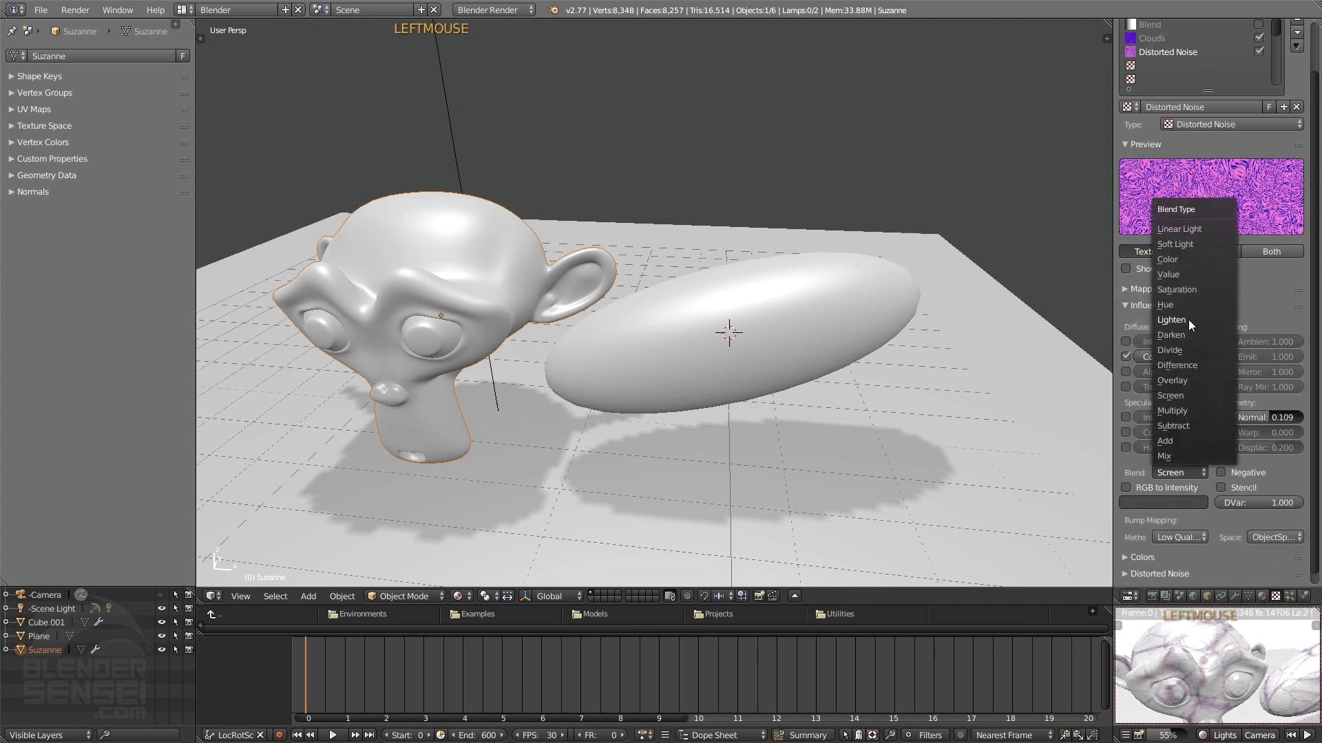
left_click(1181, 262)
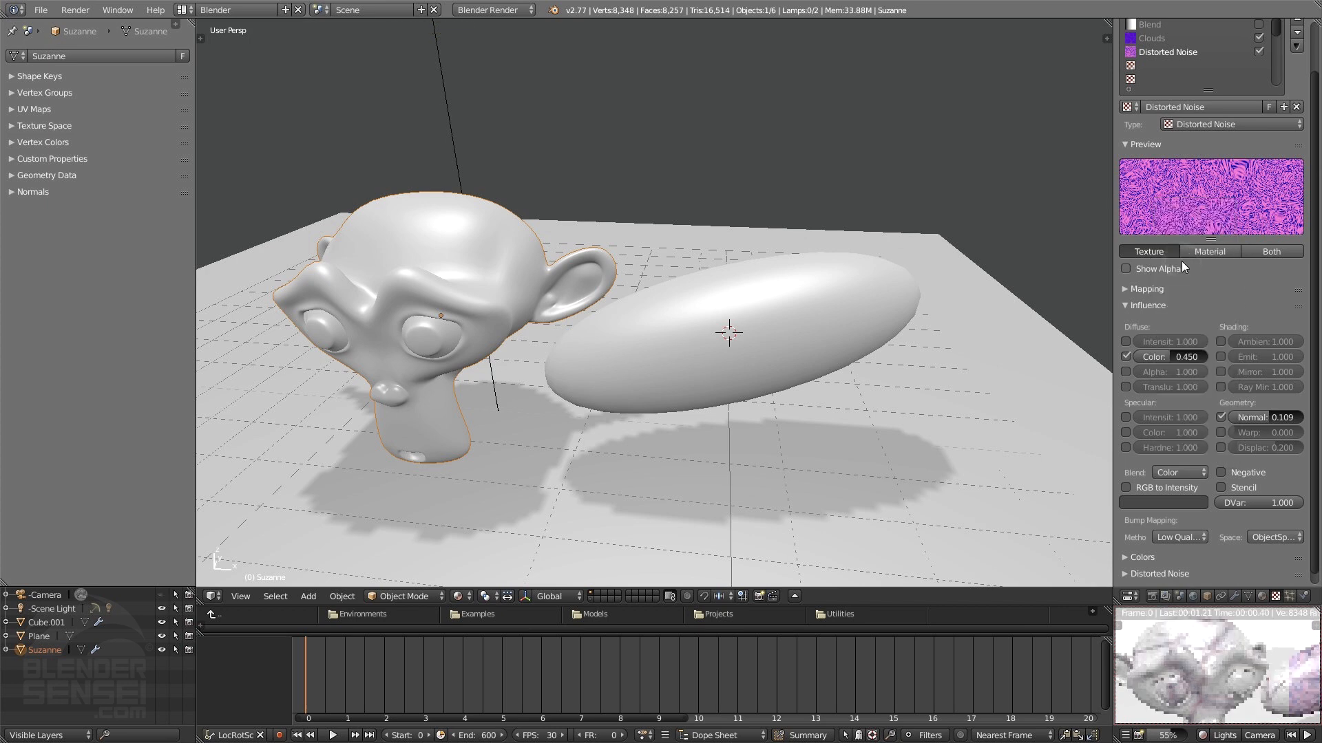
scroll(1225, 665, "up", 1)
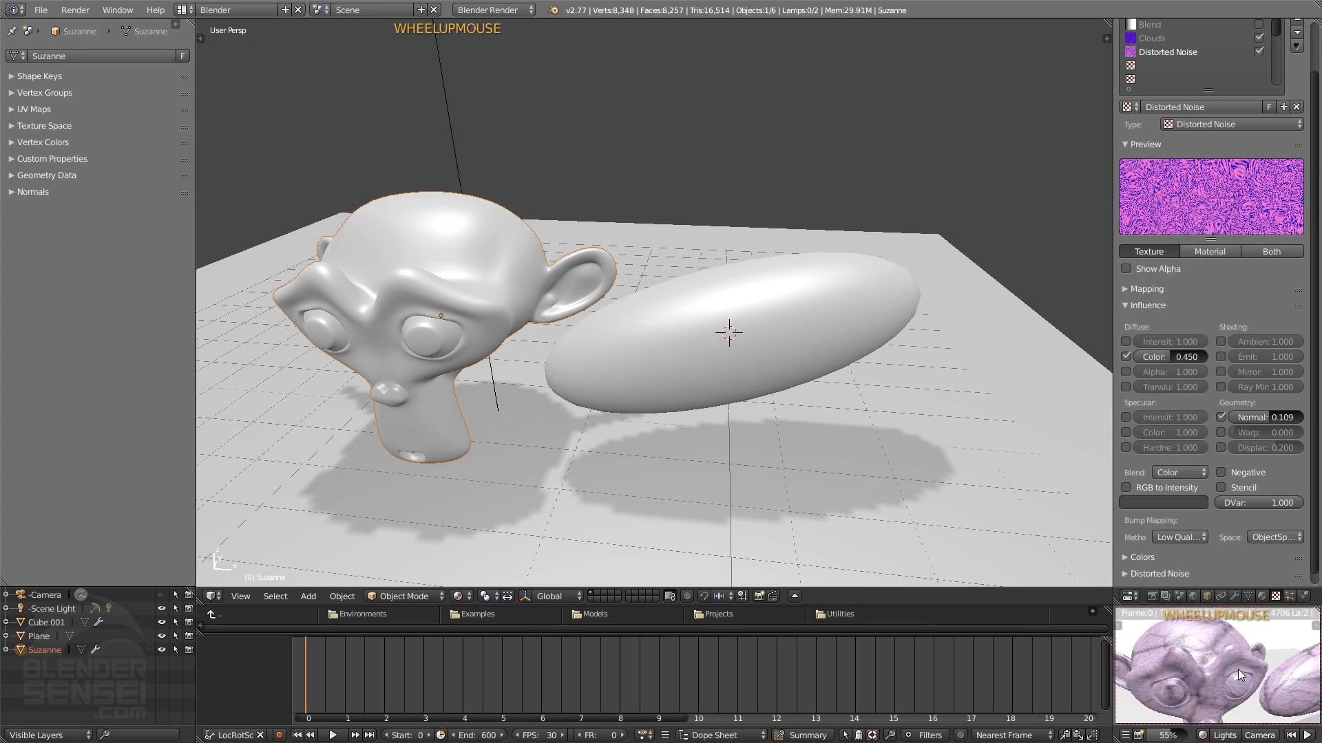
scroll(1241, 668, "up", 2)
middle_click_drag(1248, 668, 1216, 665)
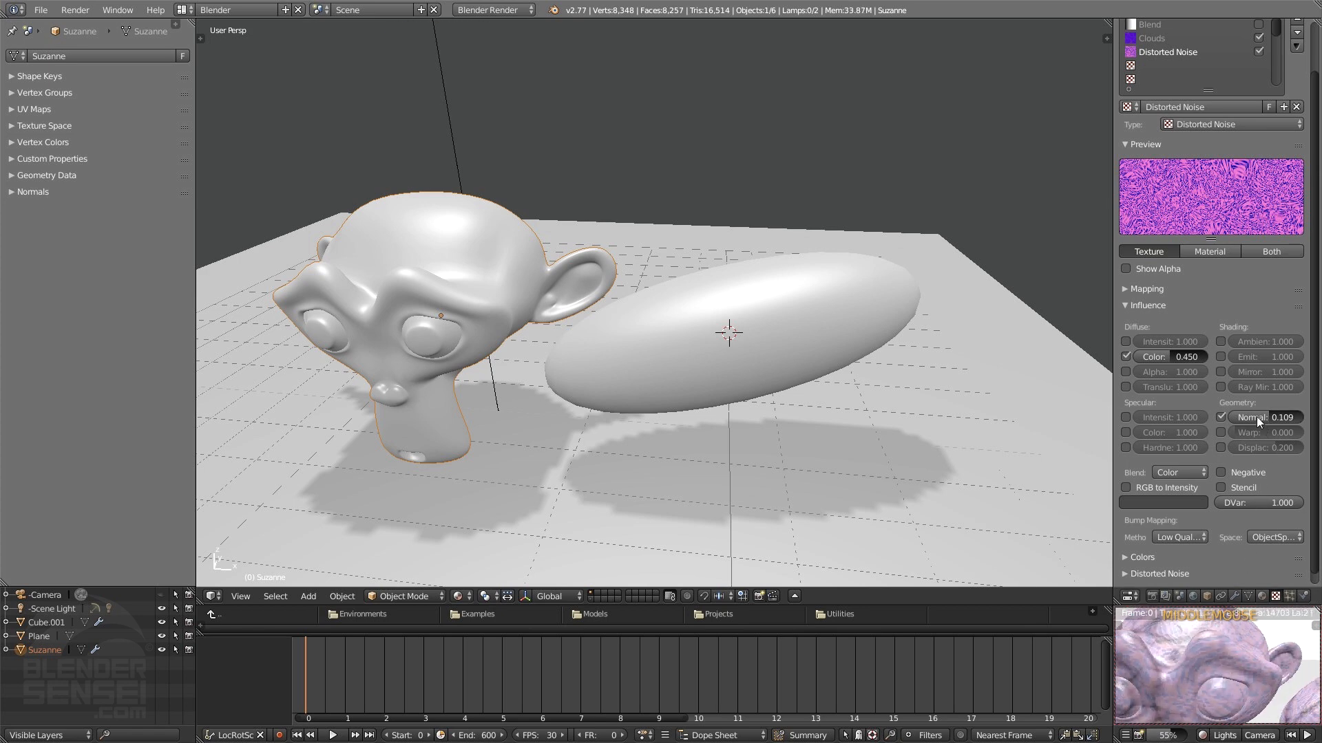
left_click_drag(1257, 416, 1308, 416)
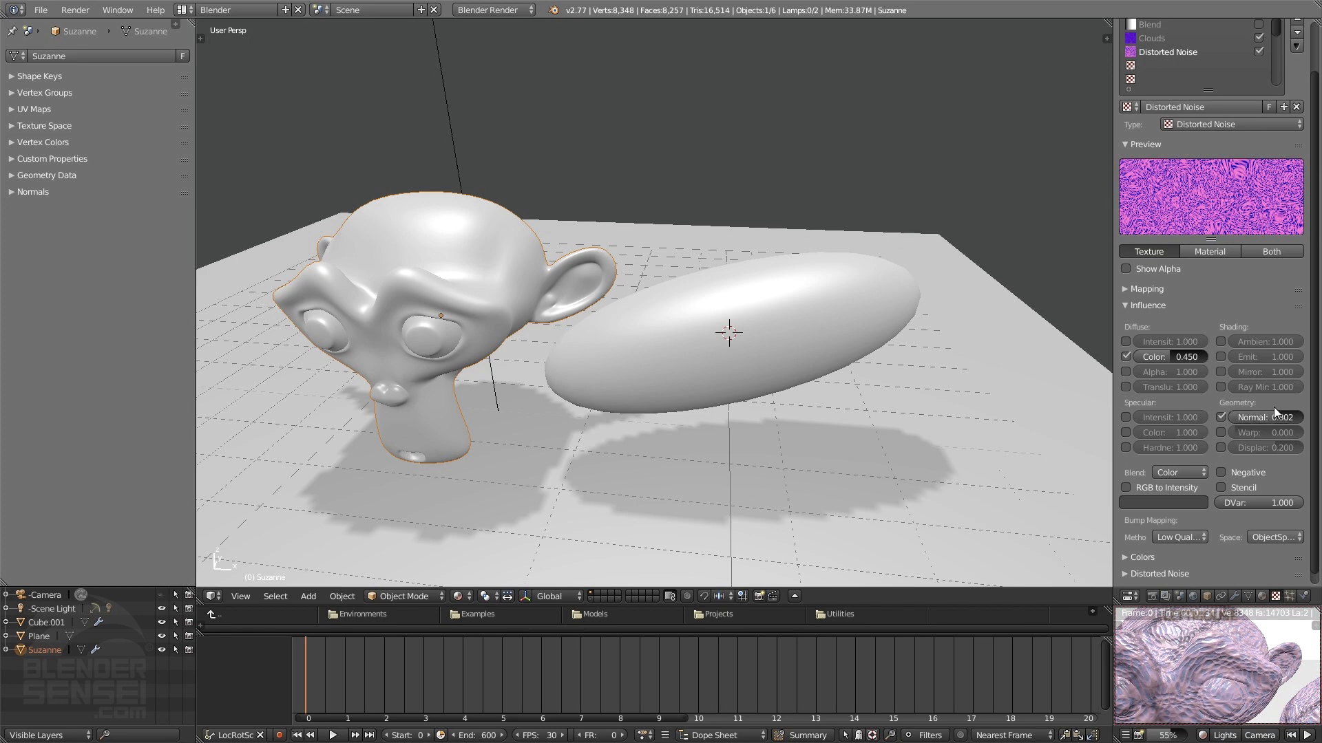
Step: Set the Clouds texture's Normal influence to -2.960 and examine the inverted bumps in the preview
left_click(1155, 40)
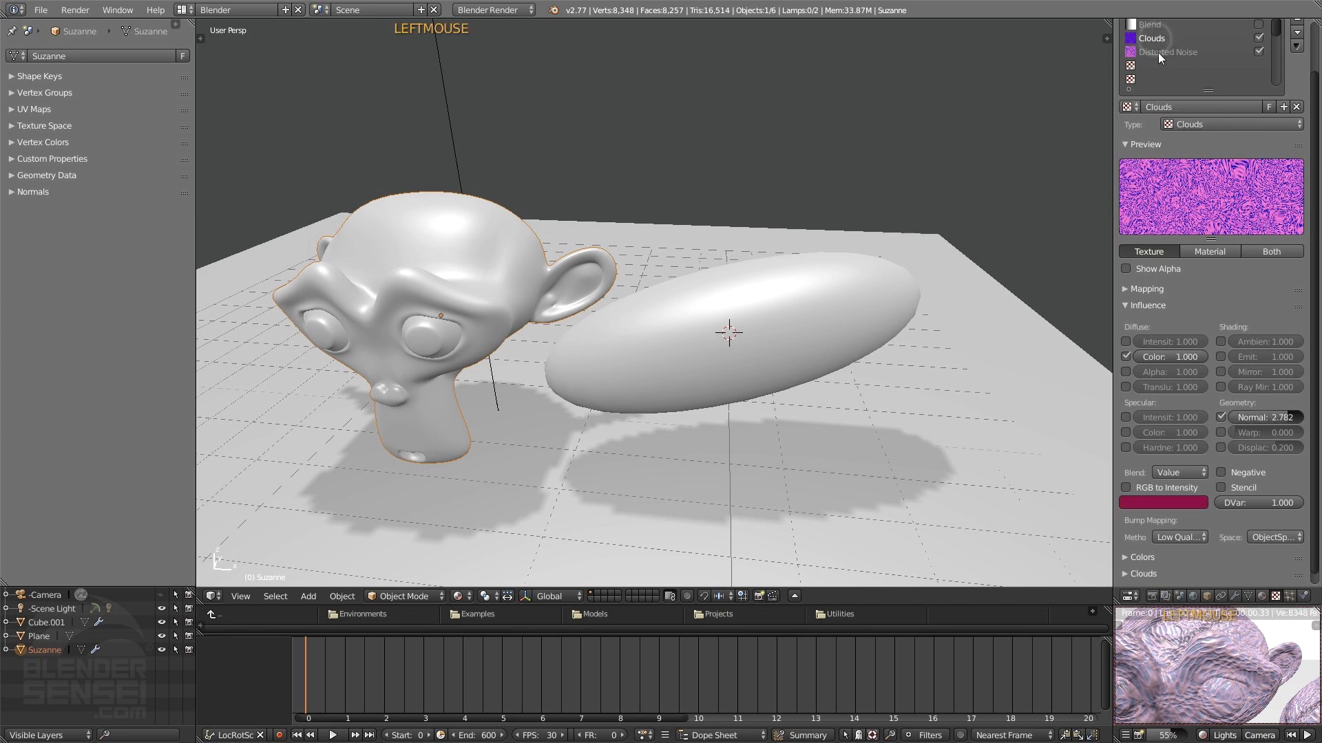
left_click(1282, 421)
left_click_drag(1281, 421, 1241, 421)
middle_click_drag(1281, 680, 1225, 696)
scroll(1236, 680, "down", 2)
scroll(1164, 98, "up", 2)
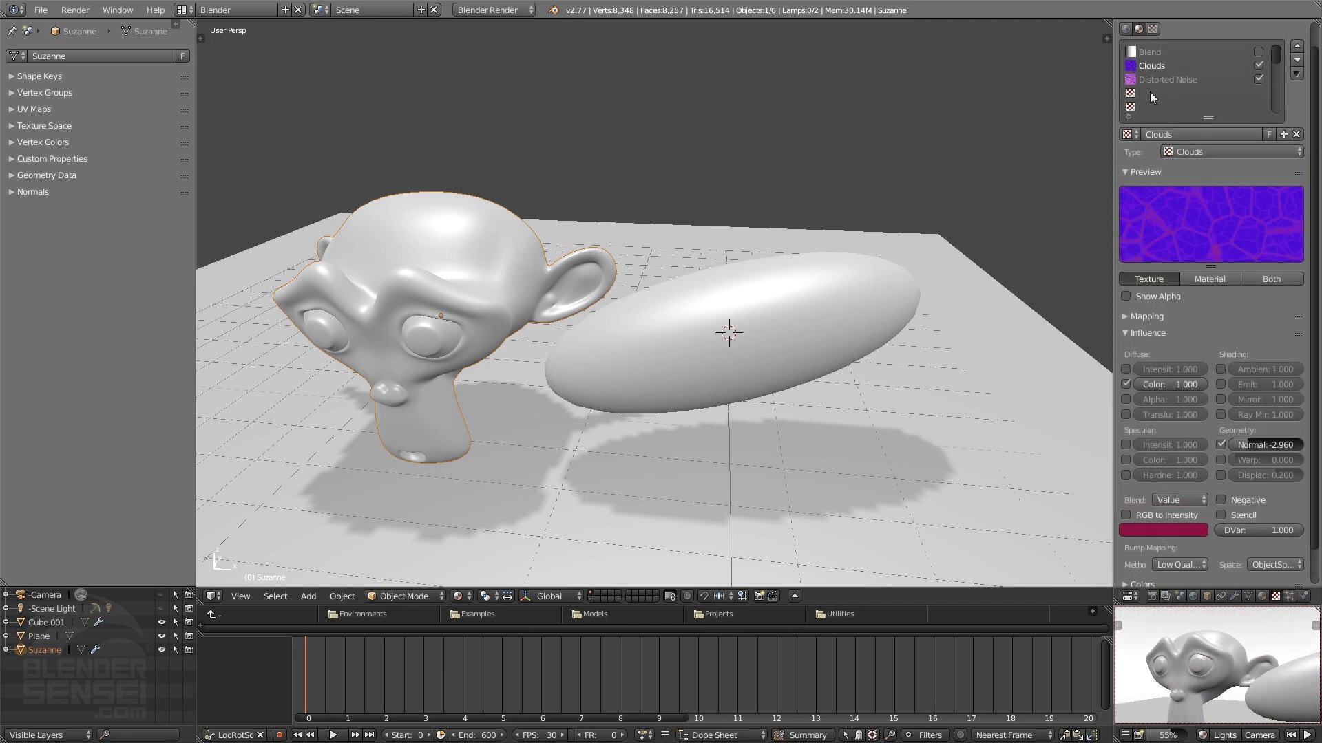
Step: Switch off Clouds and Distorted Noise, and add a new Magic texture in the first empty slot
left_click(1147, 92)
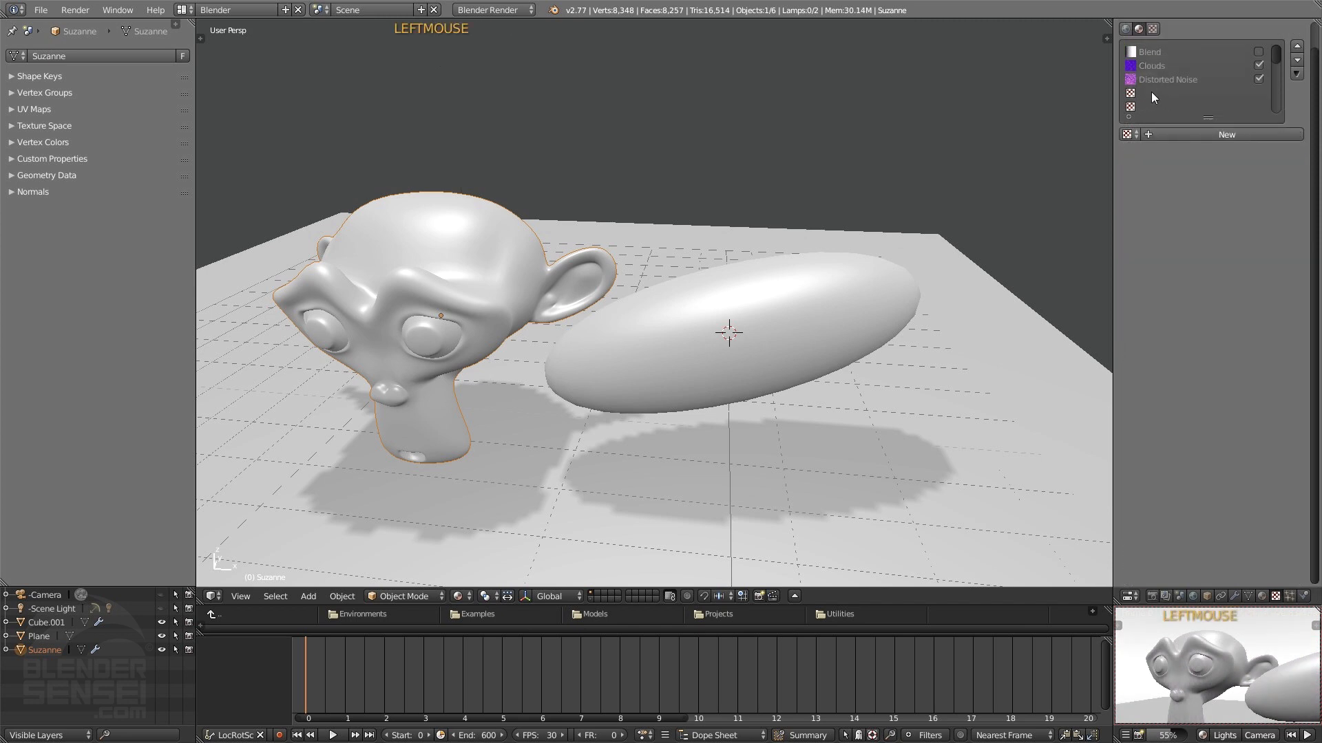
left_click(1258, 65)
left_click(1258, 79)
left_click(1208, 136)
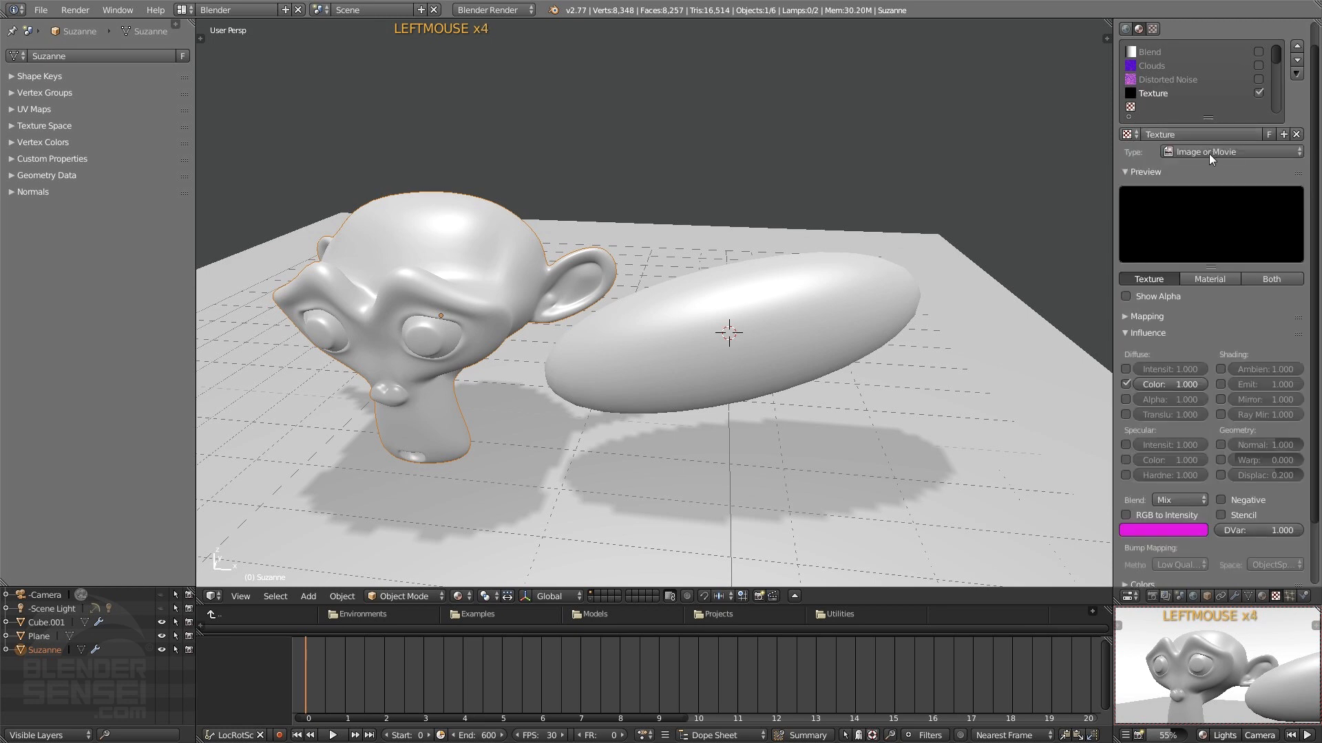
left_click(1216, 151)
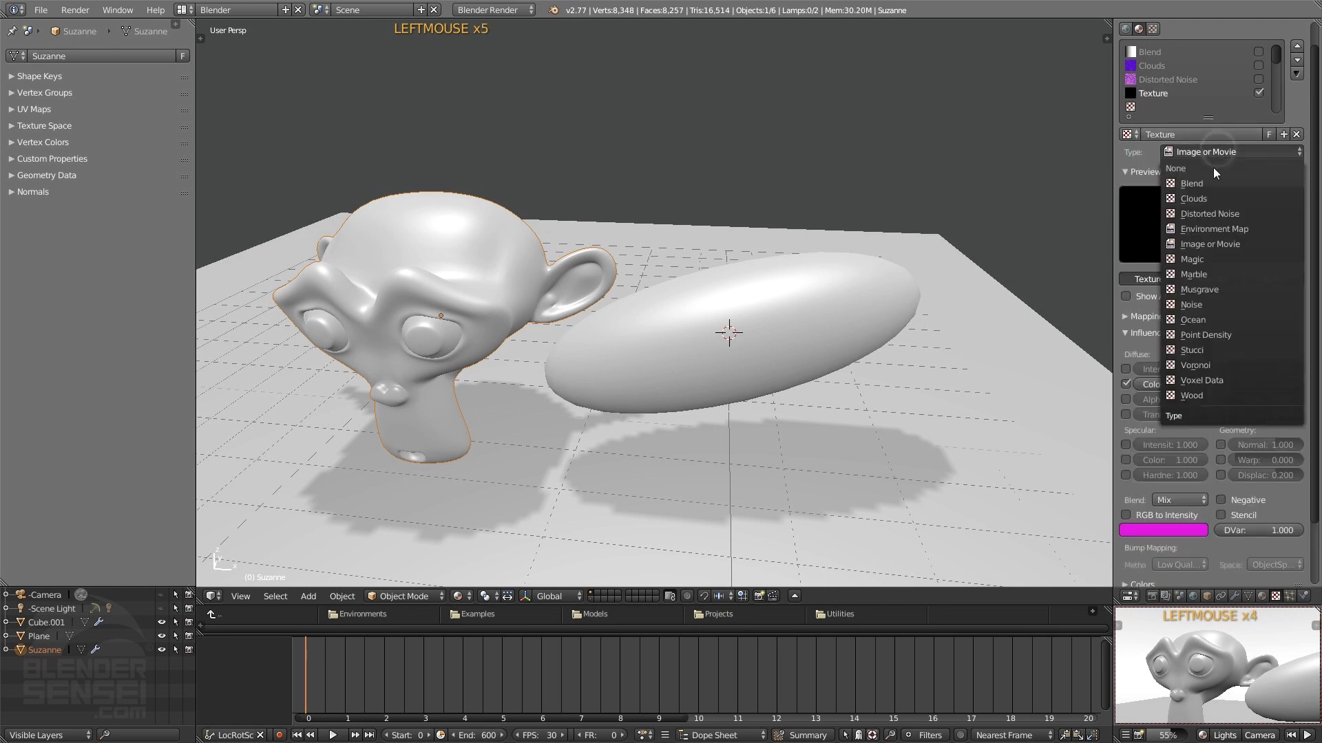
left_click(1209, 257)
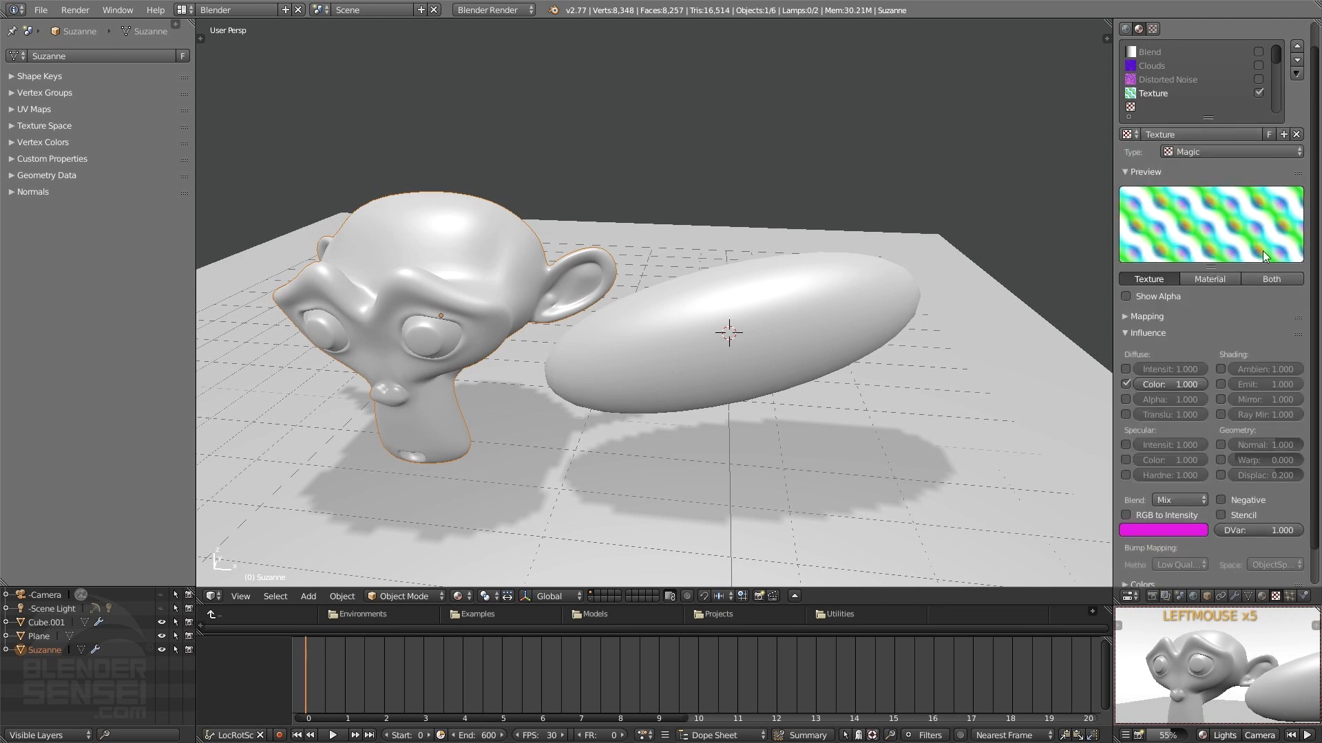
Step: Switch the small preview viewport to rendered shading and inspect the Magic texture on the elongated object
mouse_move(1025, 389)
middle_mouse_down()
mouse_move(990, 443)
mouse_move(1010, 423)
mouse_move(1039, 423)
mouse_move(1005, 404)
middle_mouse_up()
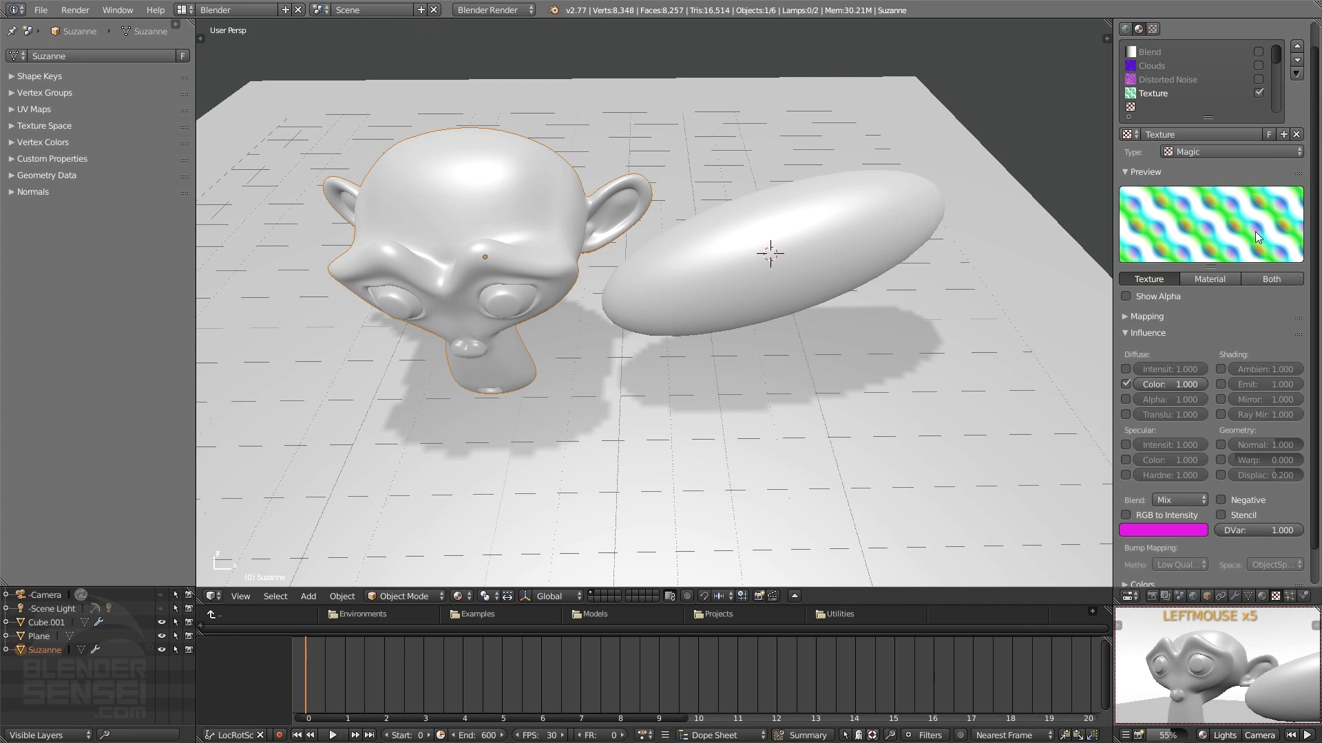
left_click(1203, 734)
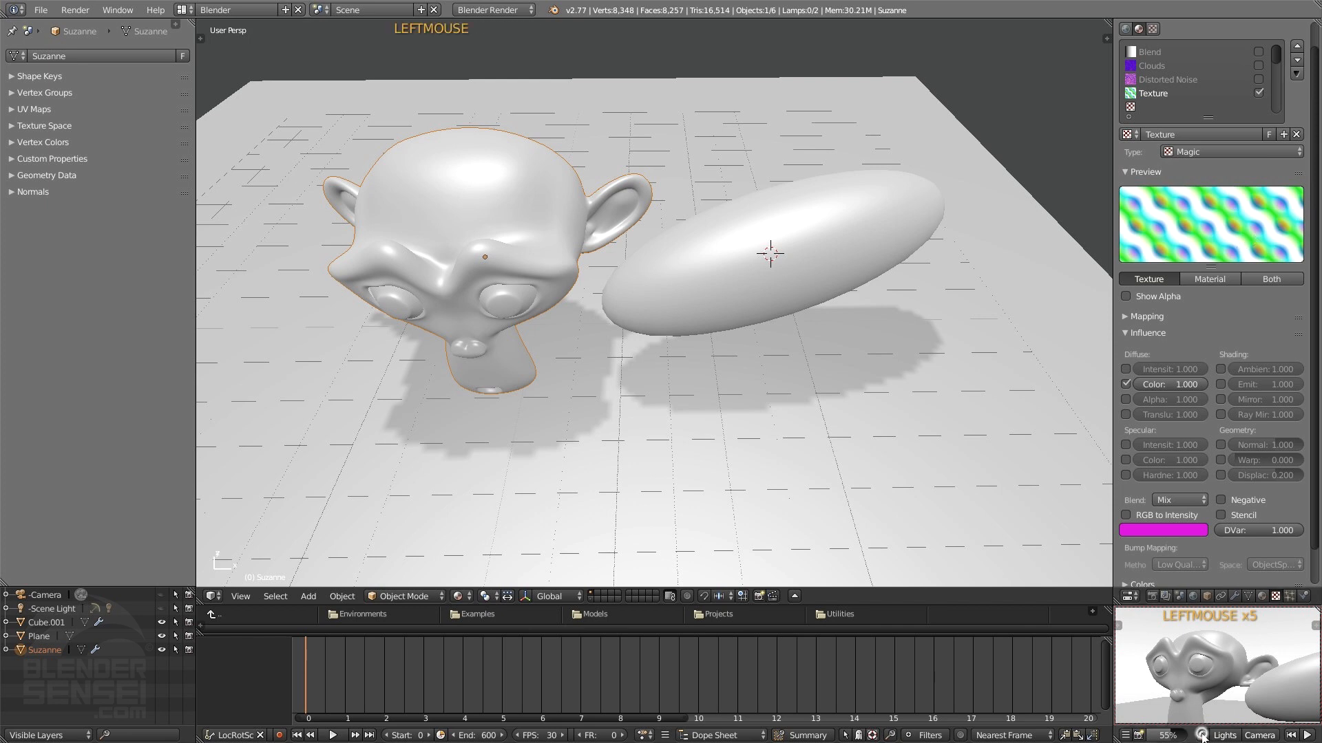
mouse_move(1226, 698)
middle_mouse_down()
mouse_move(1274, 705)
mouse_move(1225, 679)
middle_mouse_up()
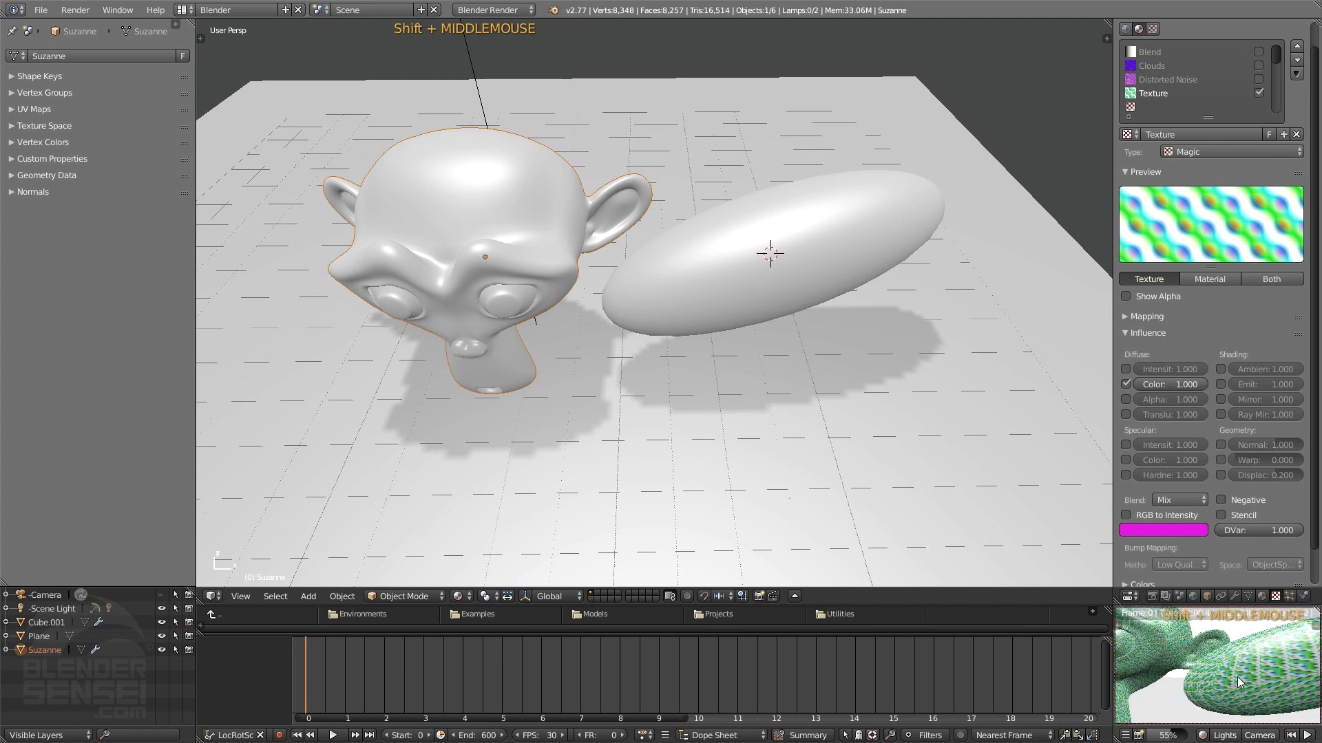
Step: Change the Magic texture's mapping coordinates from UV to Generated and inspect the pattern in the render preview
left_click(1126, 334)
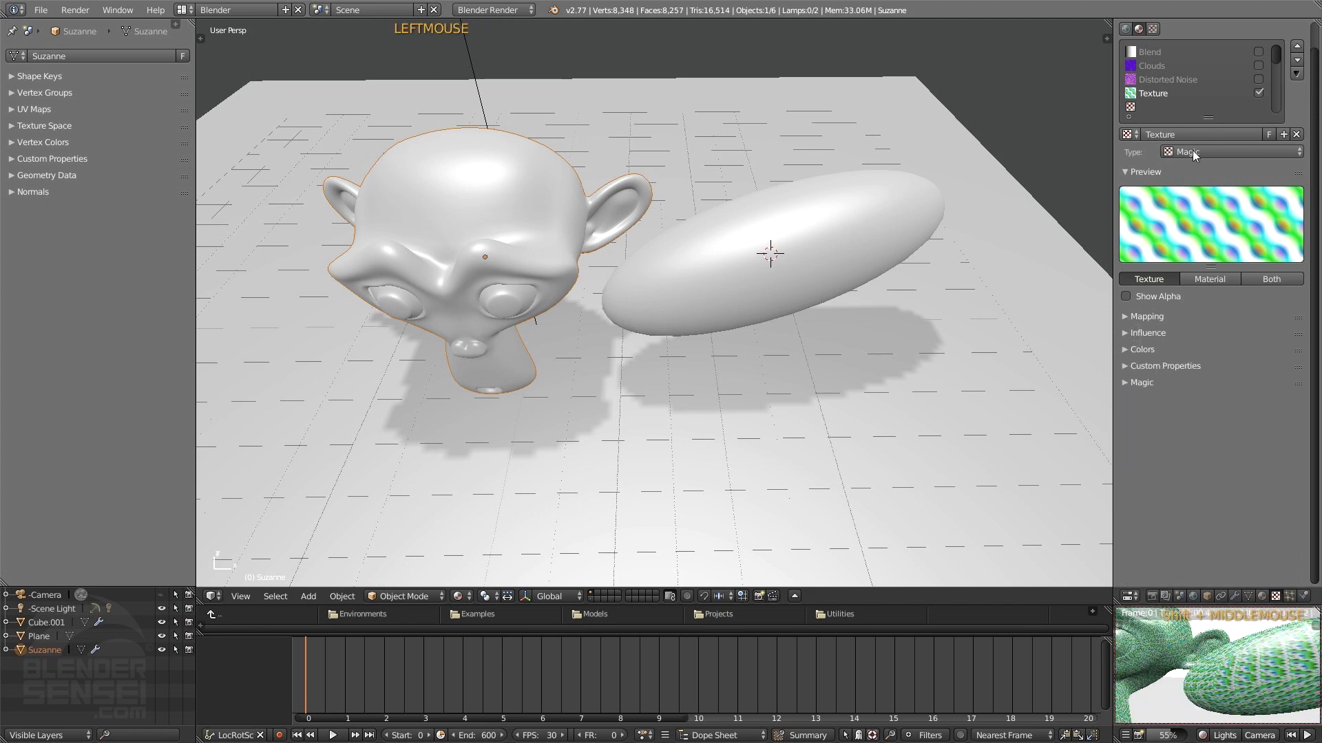
left_click(1126, 318)
left_click(1255, 336)
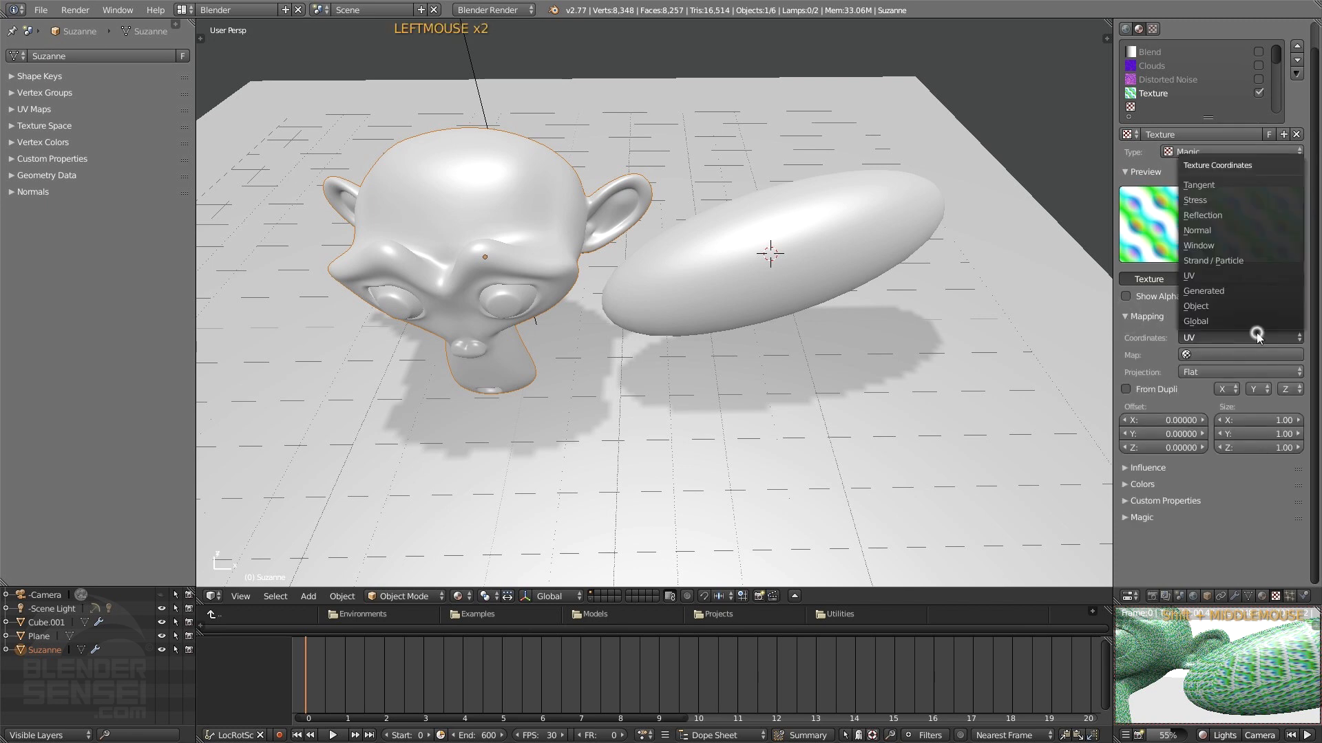
left_click(1229, 291)
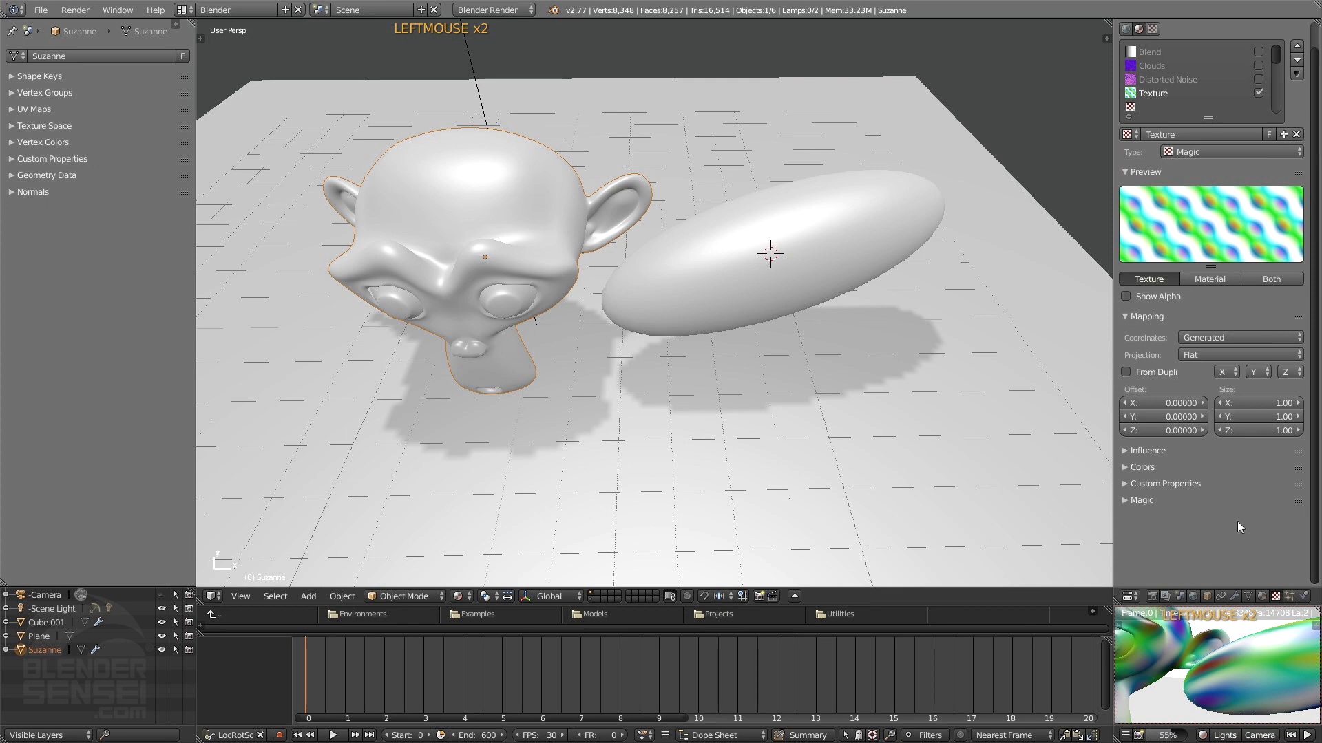
scroll(1267, 673, "down", 2)
mouse_move(1269, 669)
middle_mouse_down()
mouse_move(1245, 682)
mouse_move(1272, 679)
mouse_move(1255, 666)
middle_mouse_up()
left_click(1235, 316)
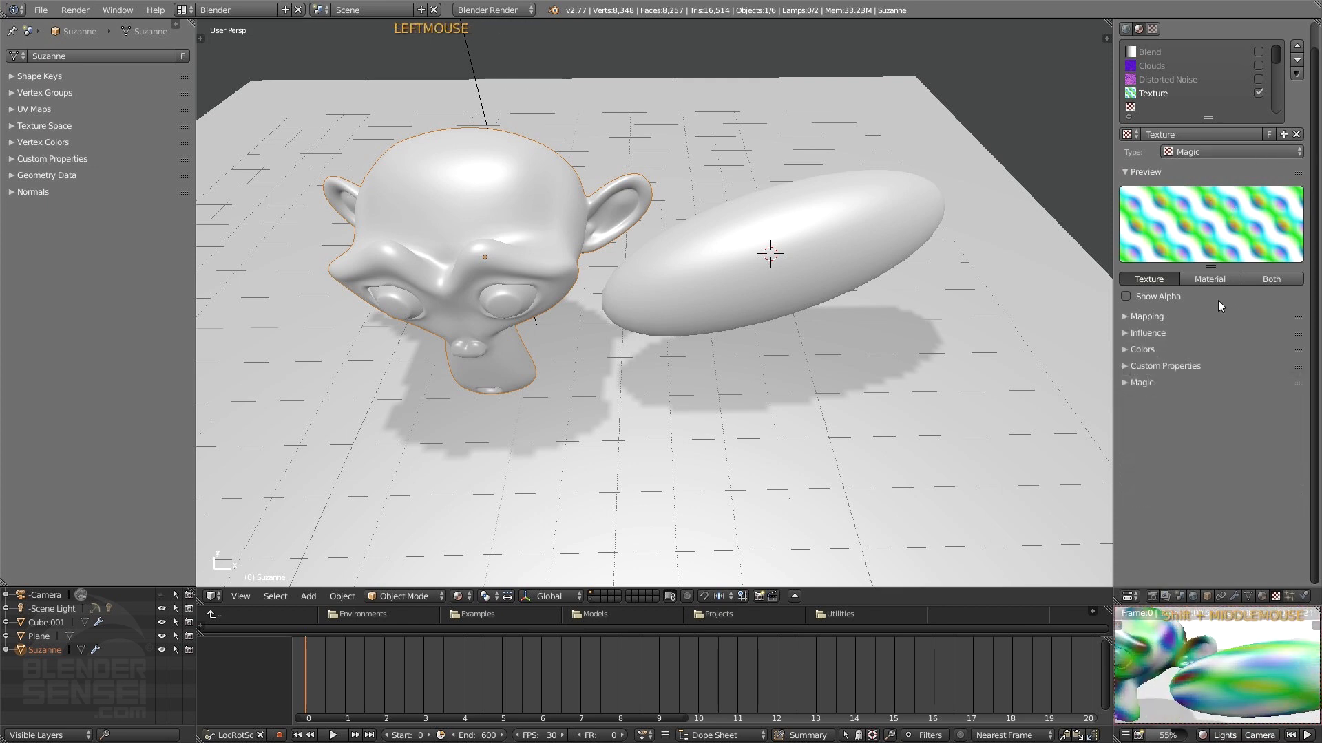
Step: Make the Magic texture influence Normal at 1.000 instead of Color, and look over the bumps in the preview
left_click(1149, 333)
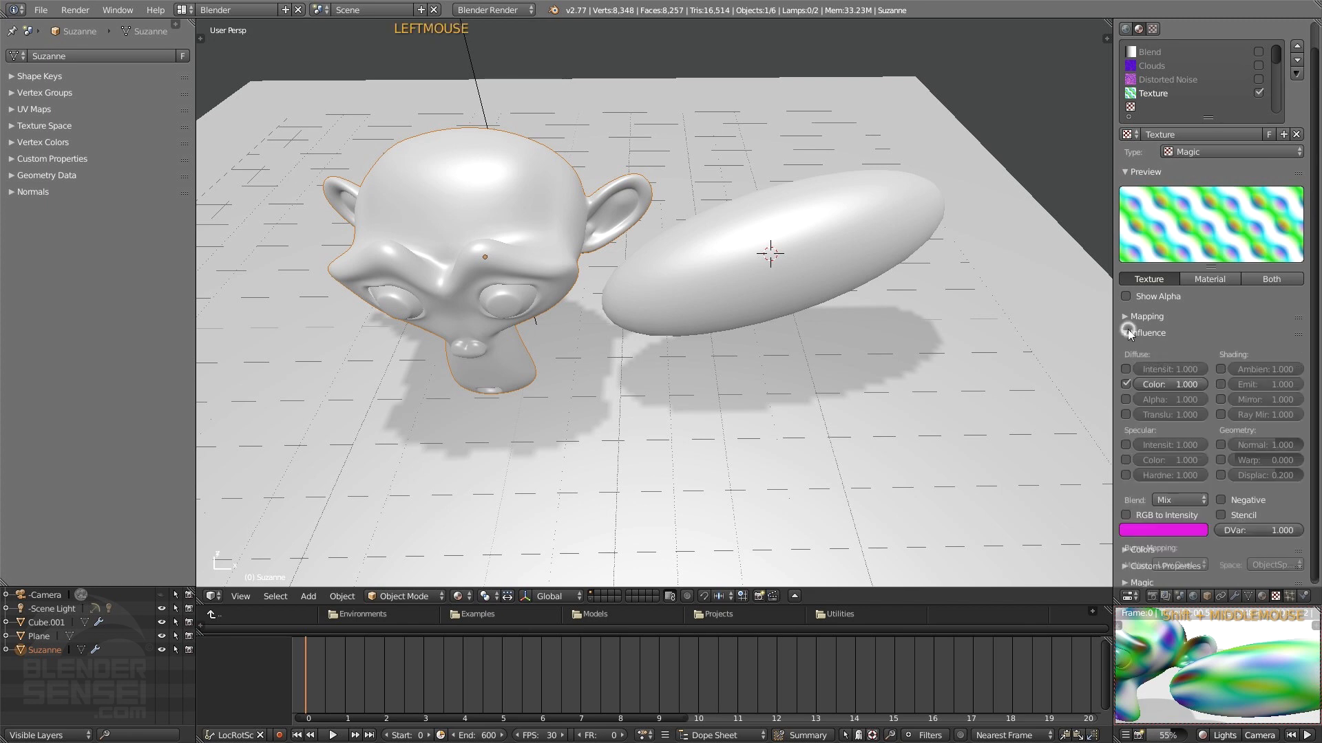
left_click(1219, 446)
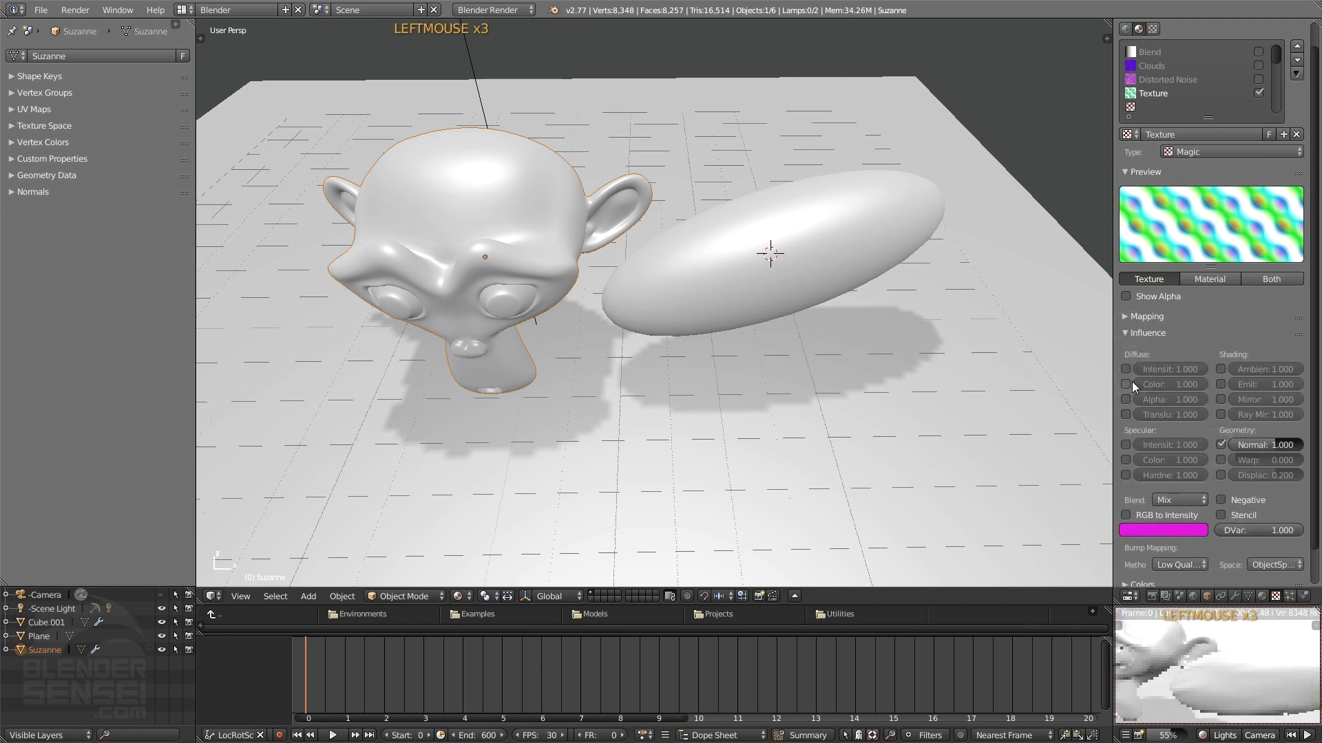
middle_click_drag(1283, 664, 1253, 667)
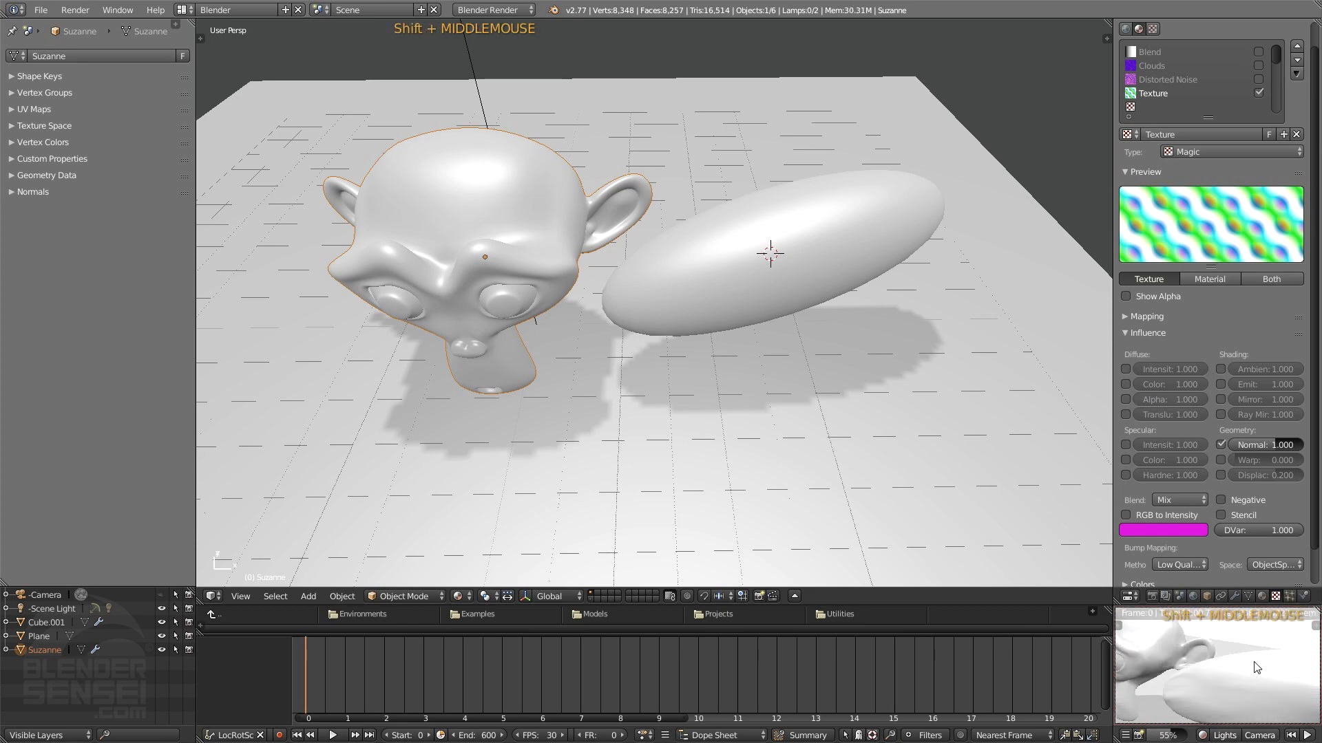
scroll(1252, 664, "down", 1)
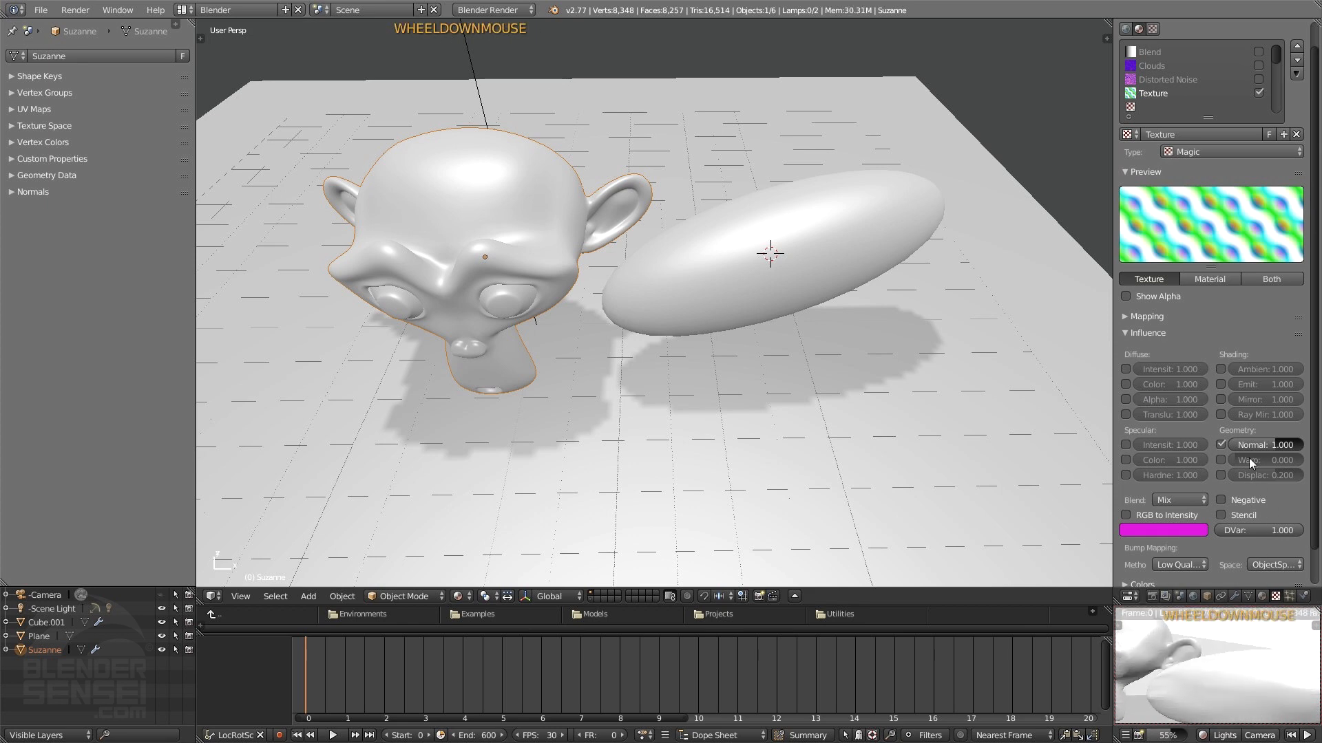
Step: Switch the Magic texture's influence from Normal to Alpha at 1.000, and enable Transparency on the material
left_click(1220, 445)
left_click(1126, 399)
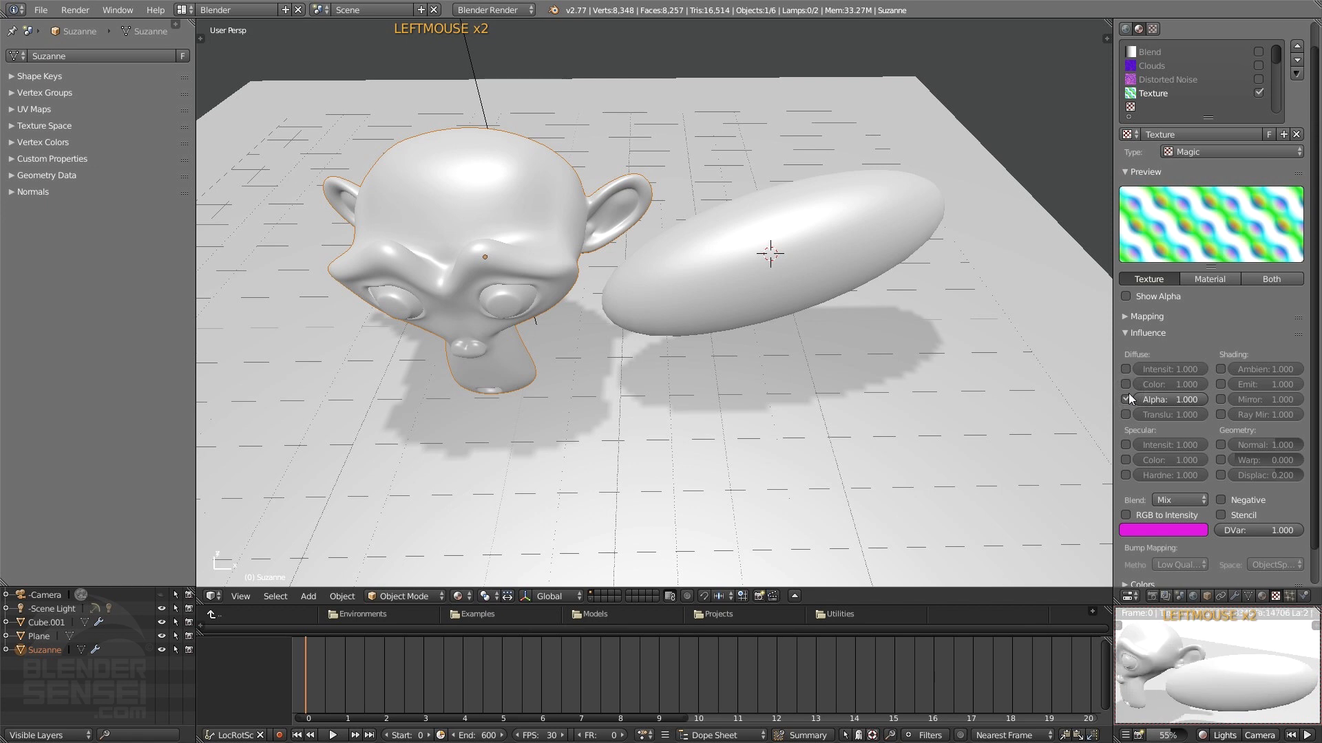
left_click(1262, 596)
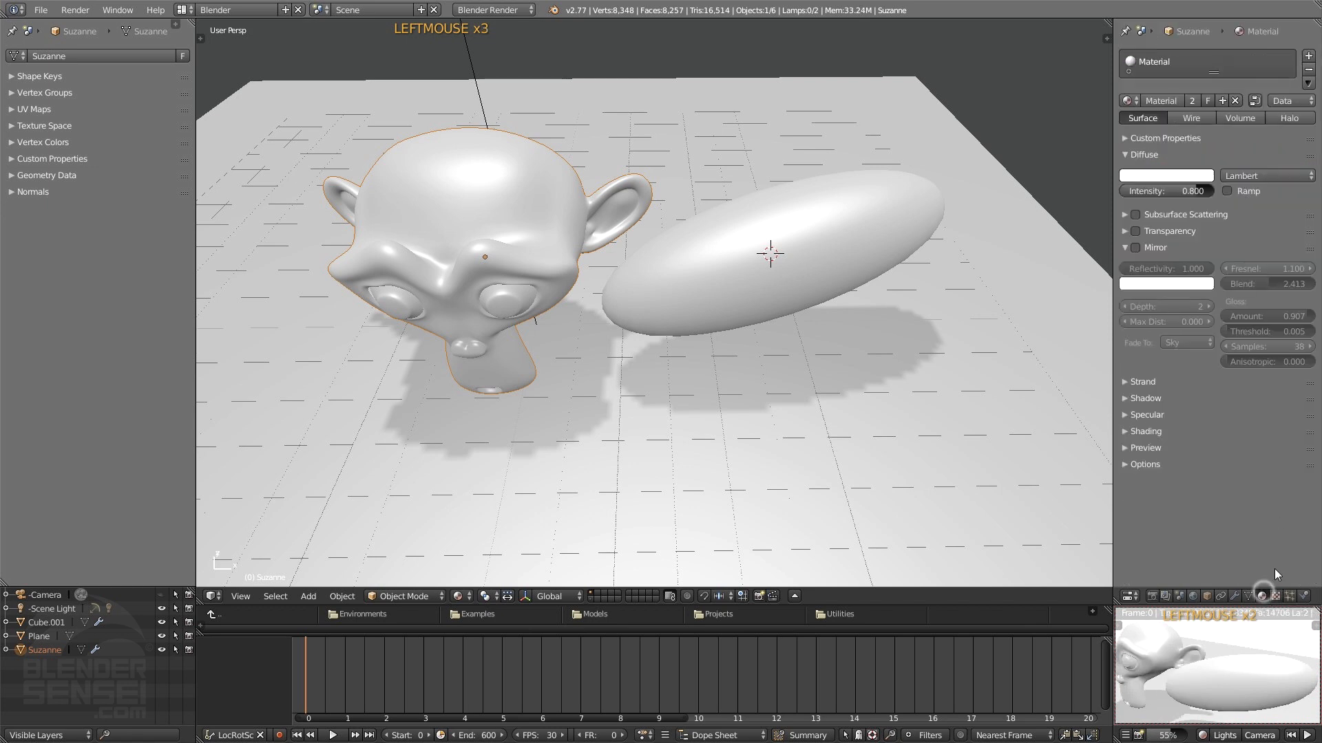
left_click(1129, 245)
left_click(1136, 232)
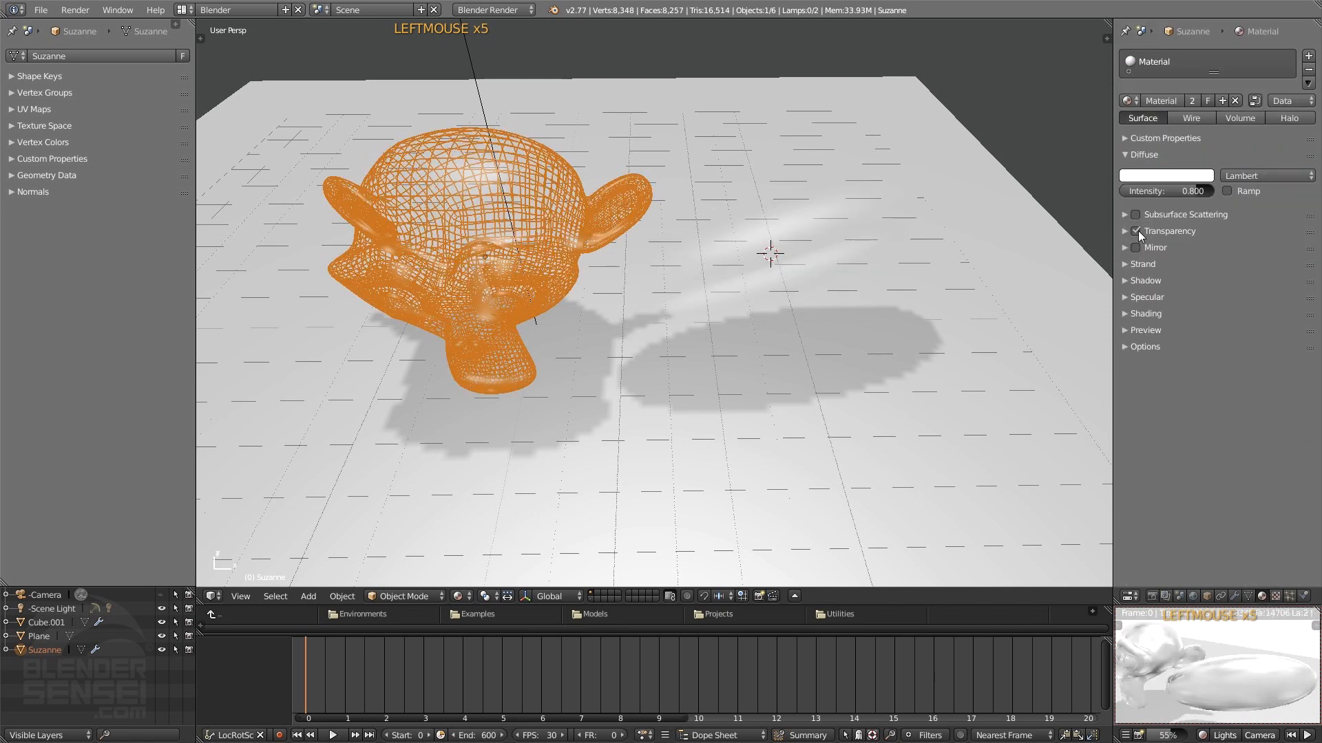
middle_click_drag(1243, 674, 1219, 662)
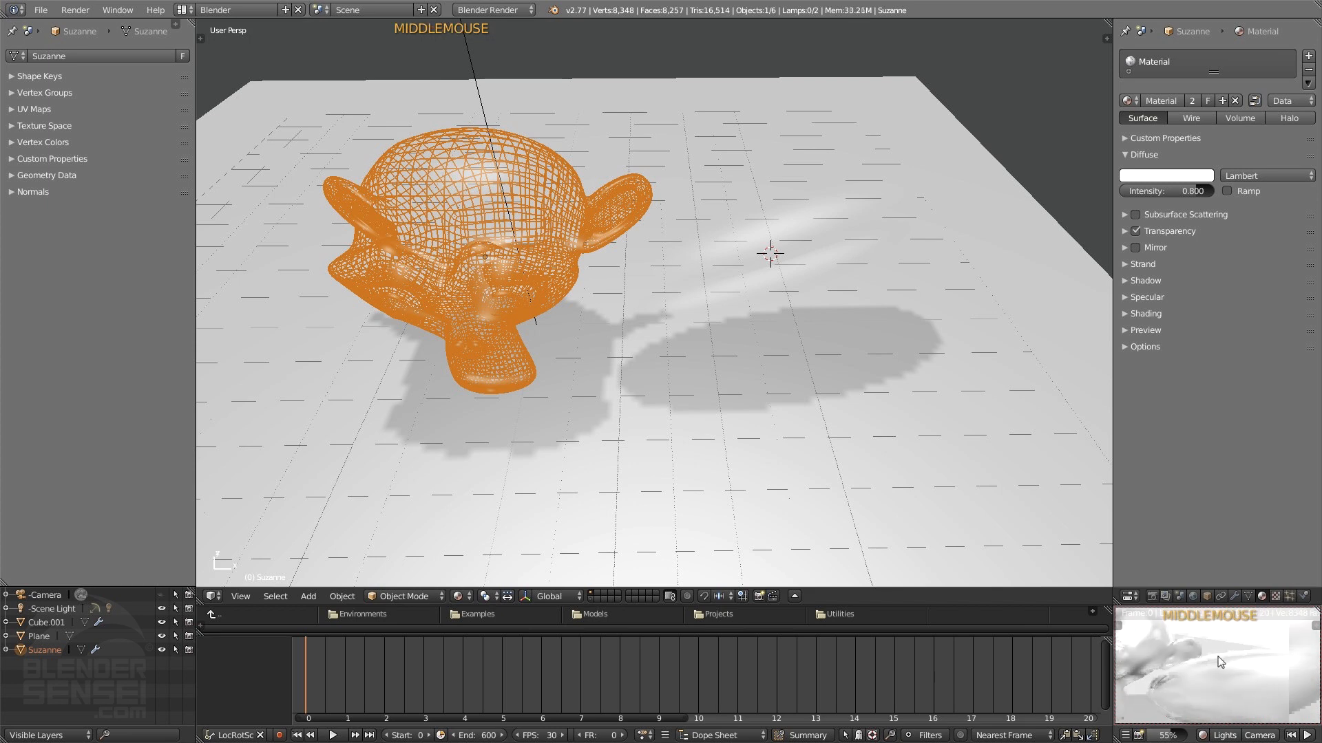
Step: Set the material's diffuse color to a saturated blue, RGB 0.010, 0.000, 1.000
scroll(1245, 663, "down", 2)
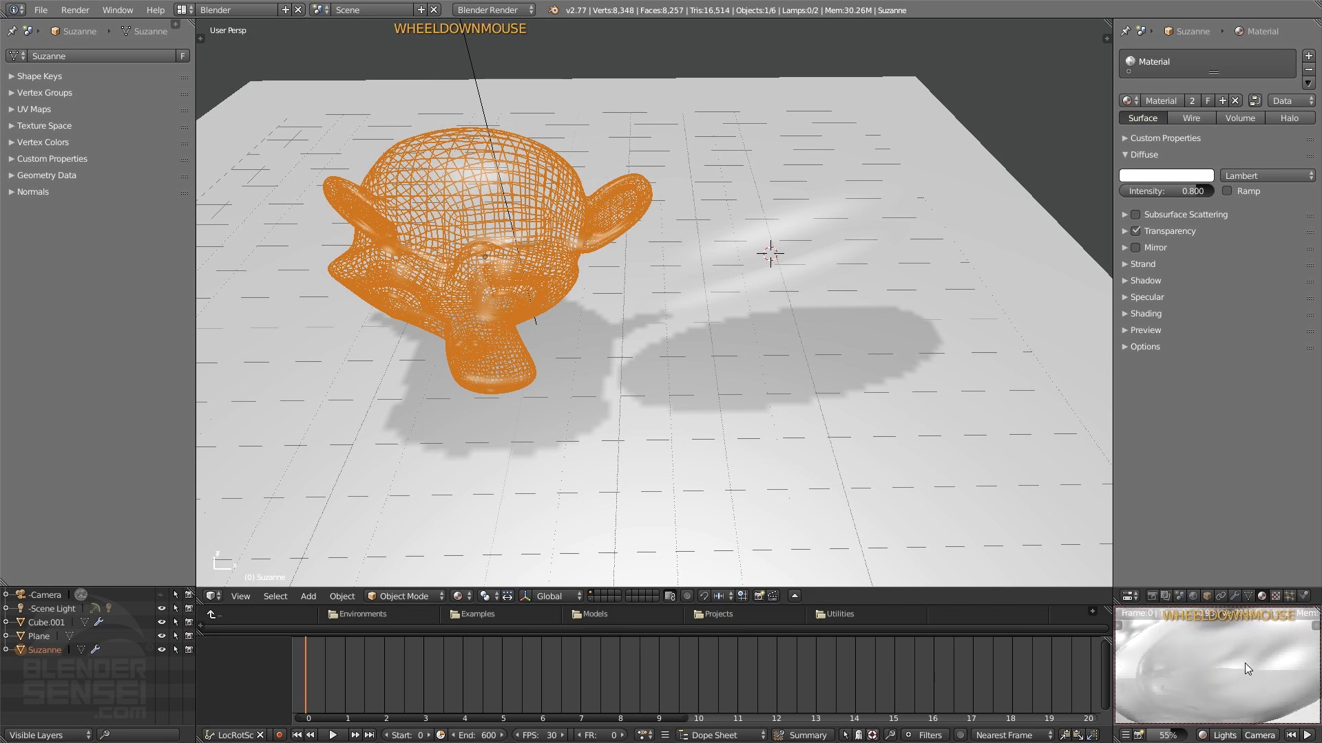
left_click(1275, 597)
middle_click_drag(1212, 661, 1252, 651)
scroll(1237, 677, "up", 4)
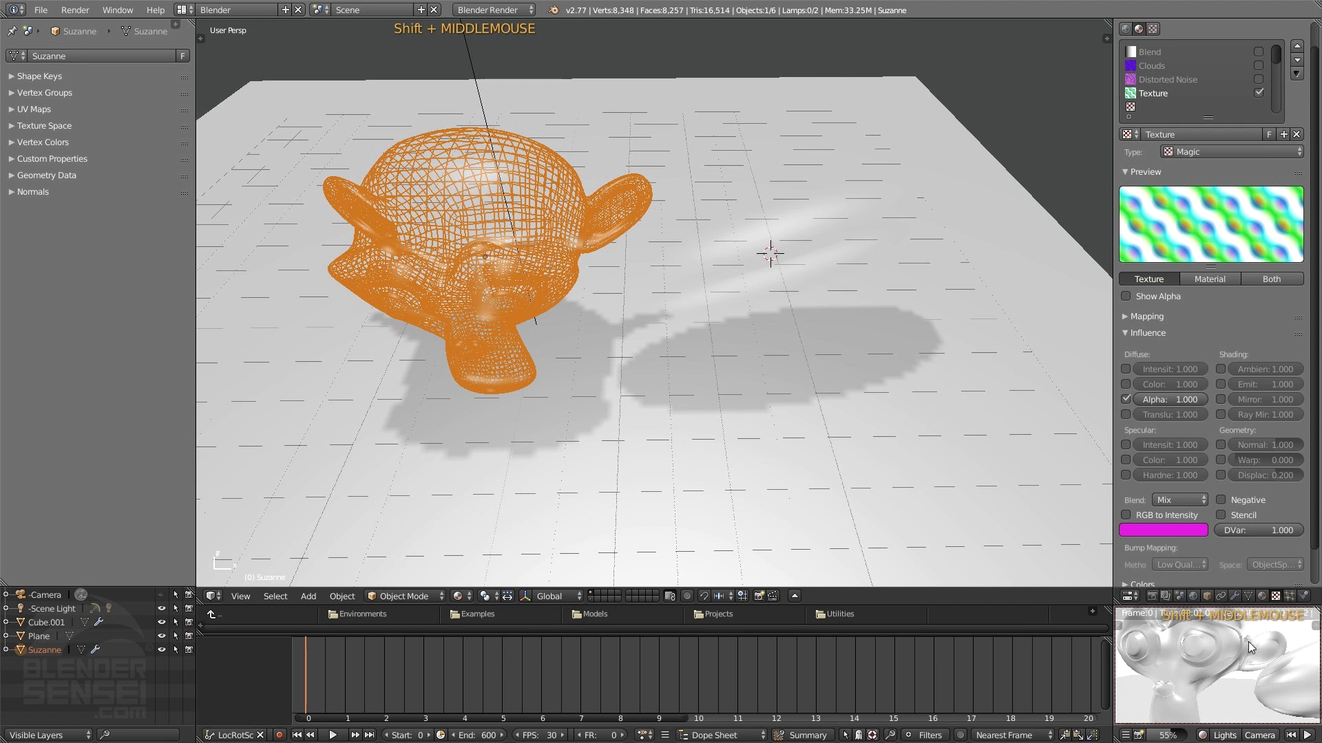
left_click(1261, 596)
left_click(1175, 175)
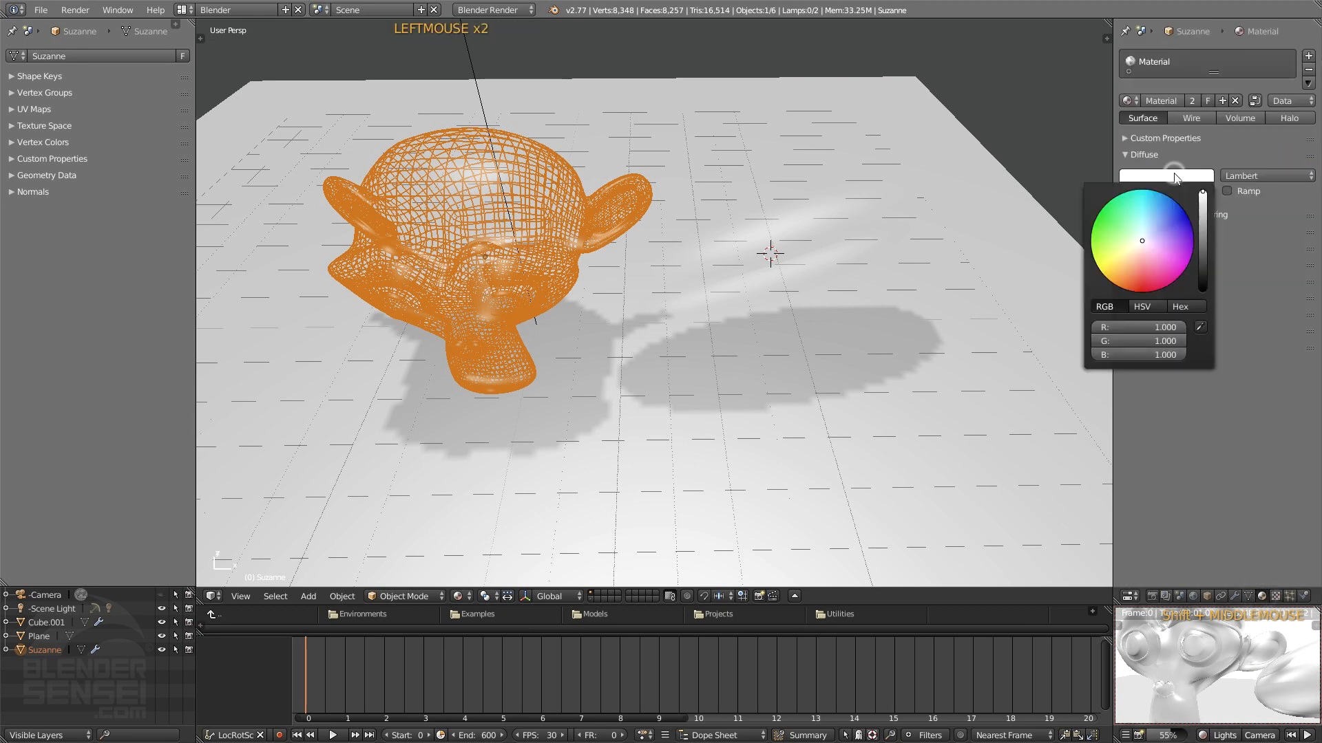
left_click(1187, 181)
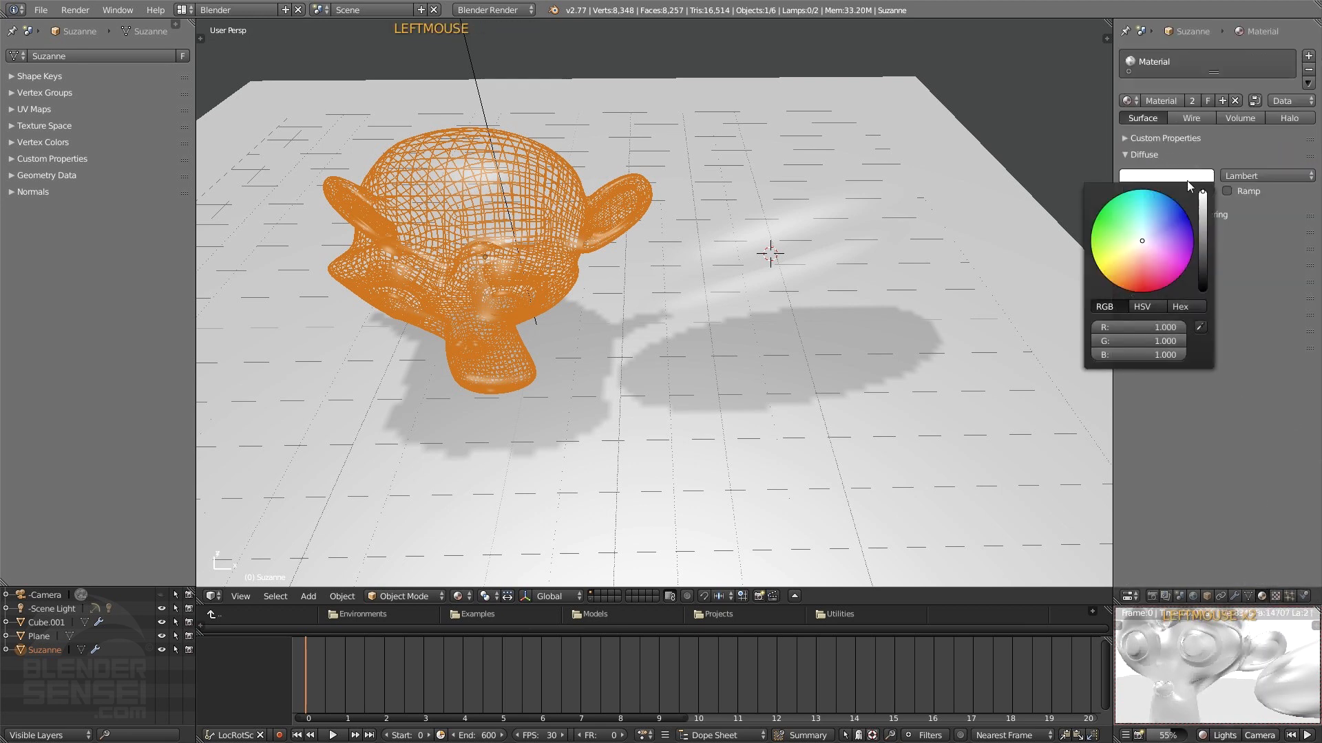
left_click_drag(1167, 256, 1190, 222)
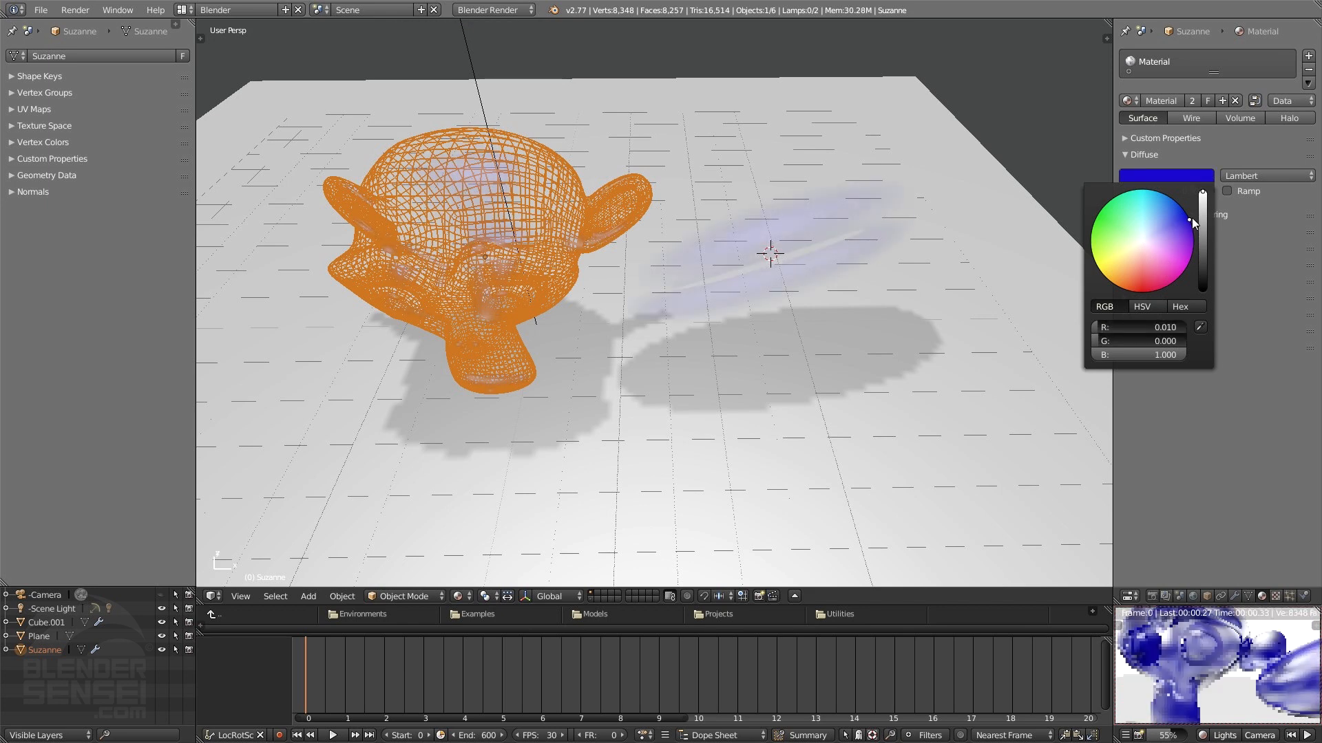
scroll(1256, 623, "down", 2)
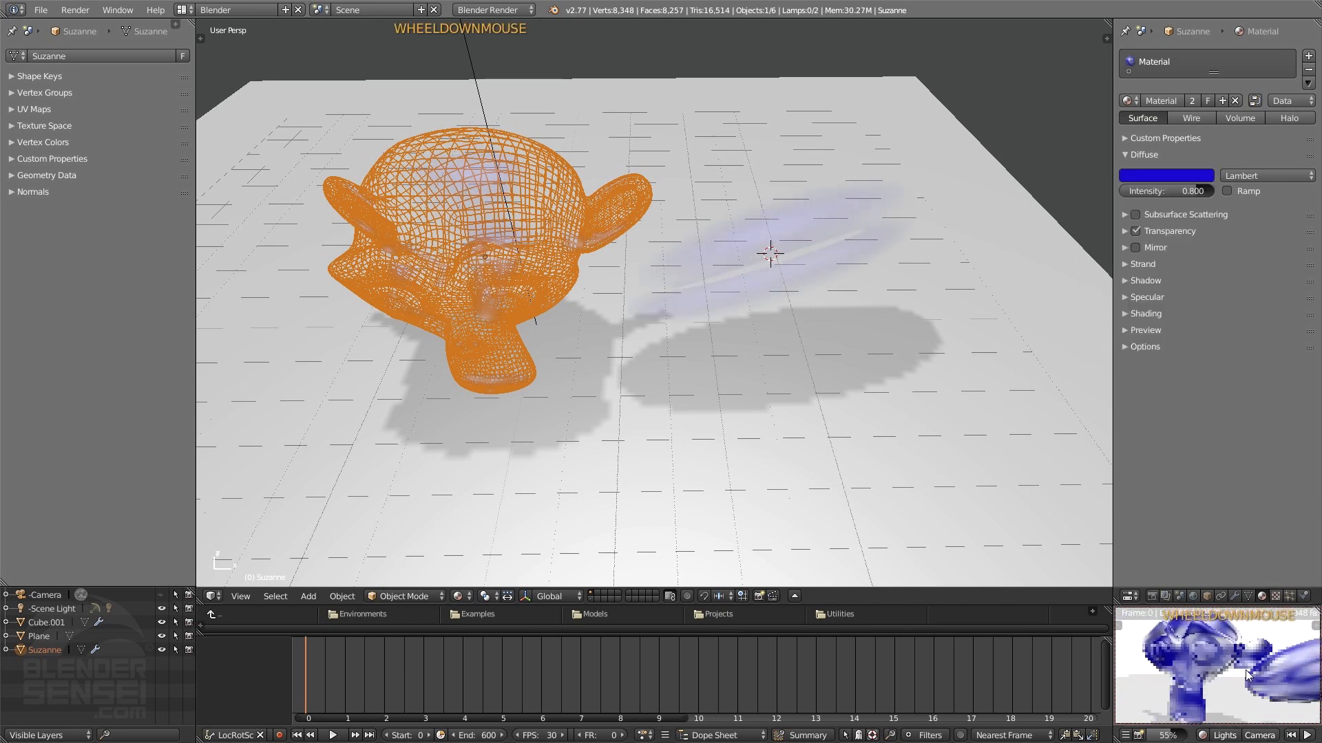
Step: Look over the material's raytraced Transparency settings and the see-through pattern on both objects in the render preview
left_click(1124, 231)
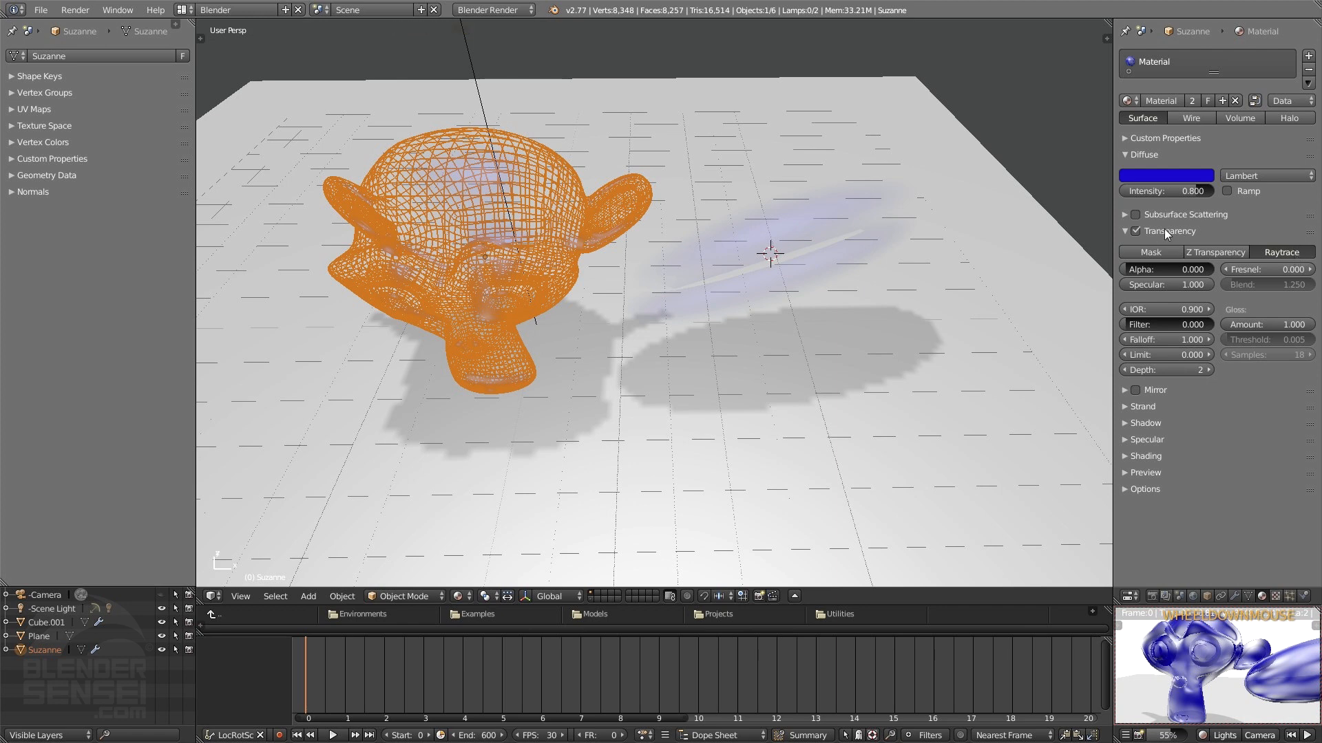
middle_click_drag(1267, 676, 1213, 687, "shift")
scroll(1213, 687, "down", 2)
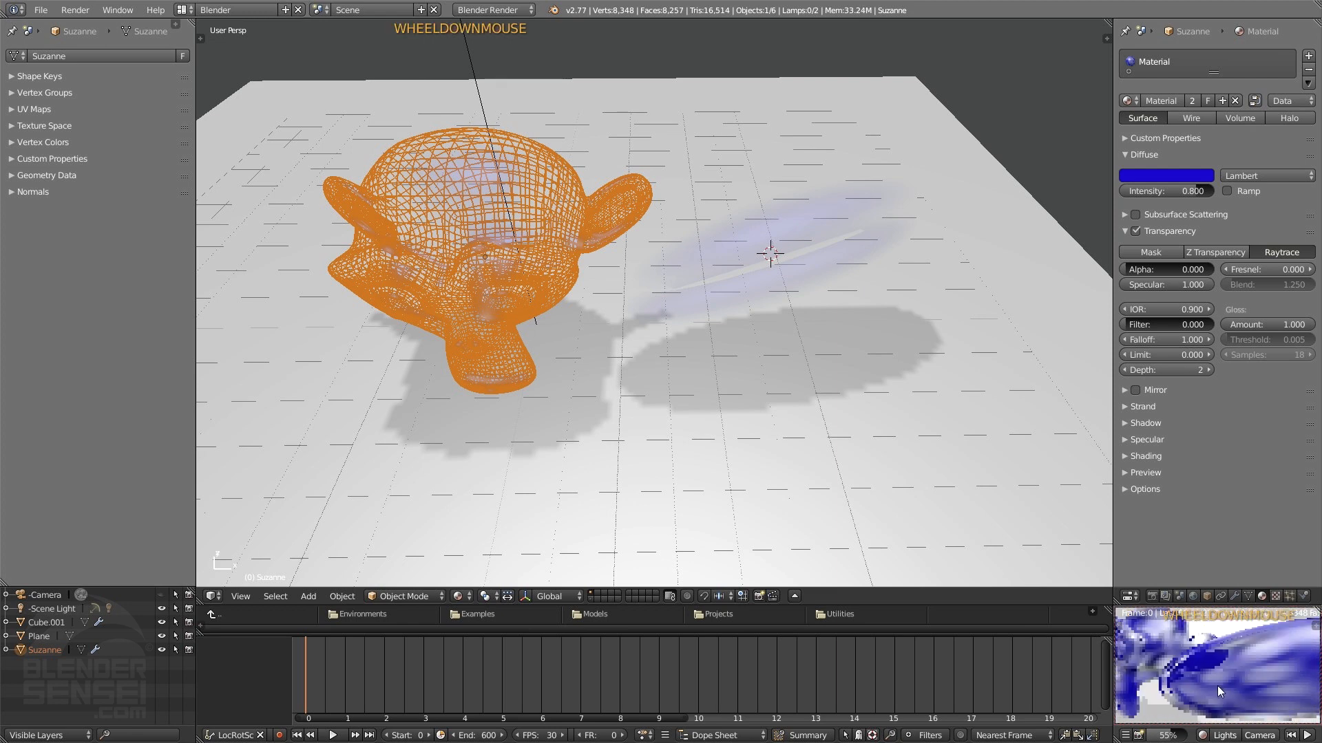
scroll(1217, 685, "down", 1)
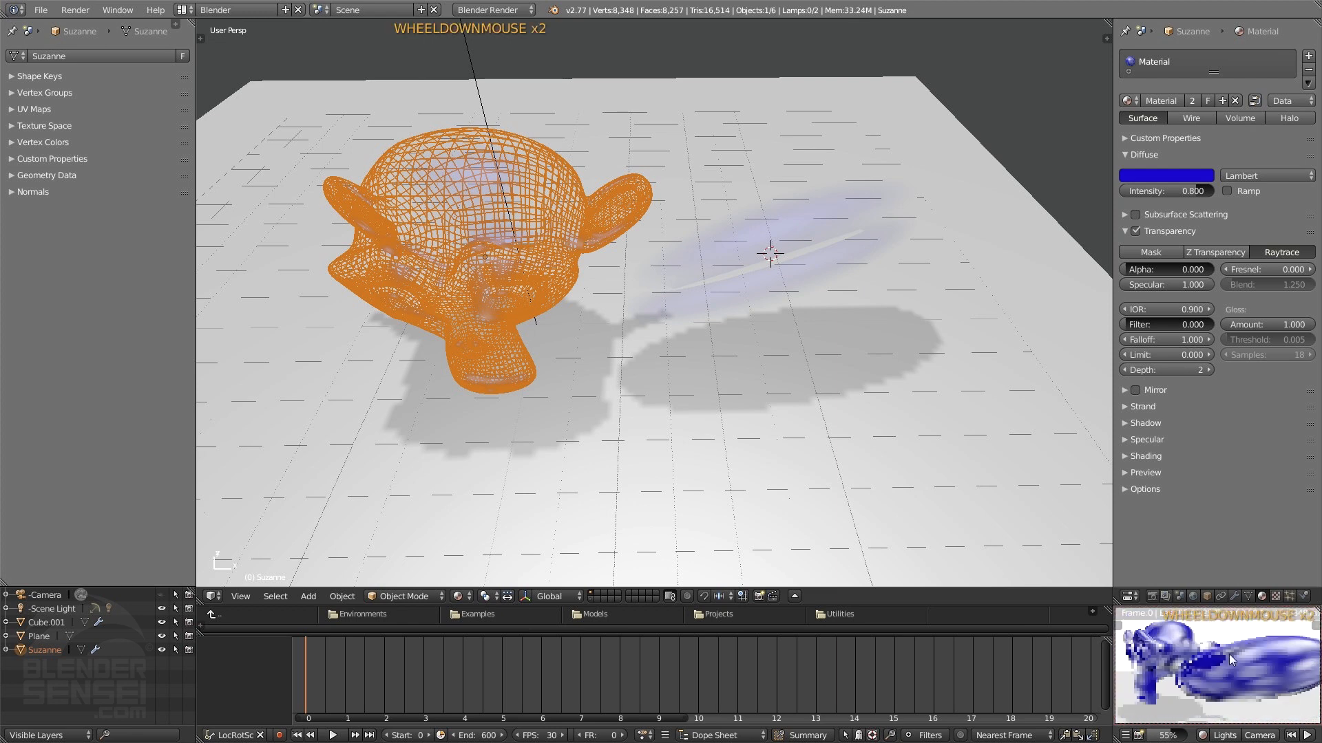
left_click(1125, 229)
Step: Set the Magic texture's Turbulence to 17.30 and its Depth to 4
left_click(1275, 592)
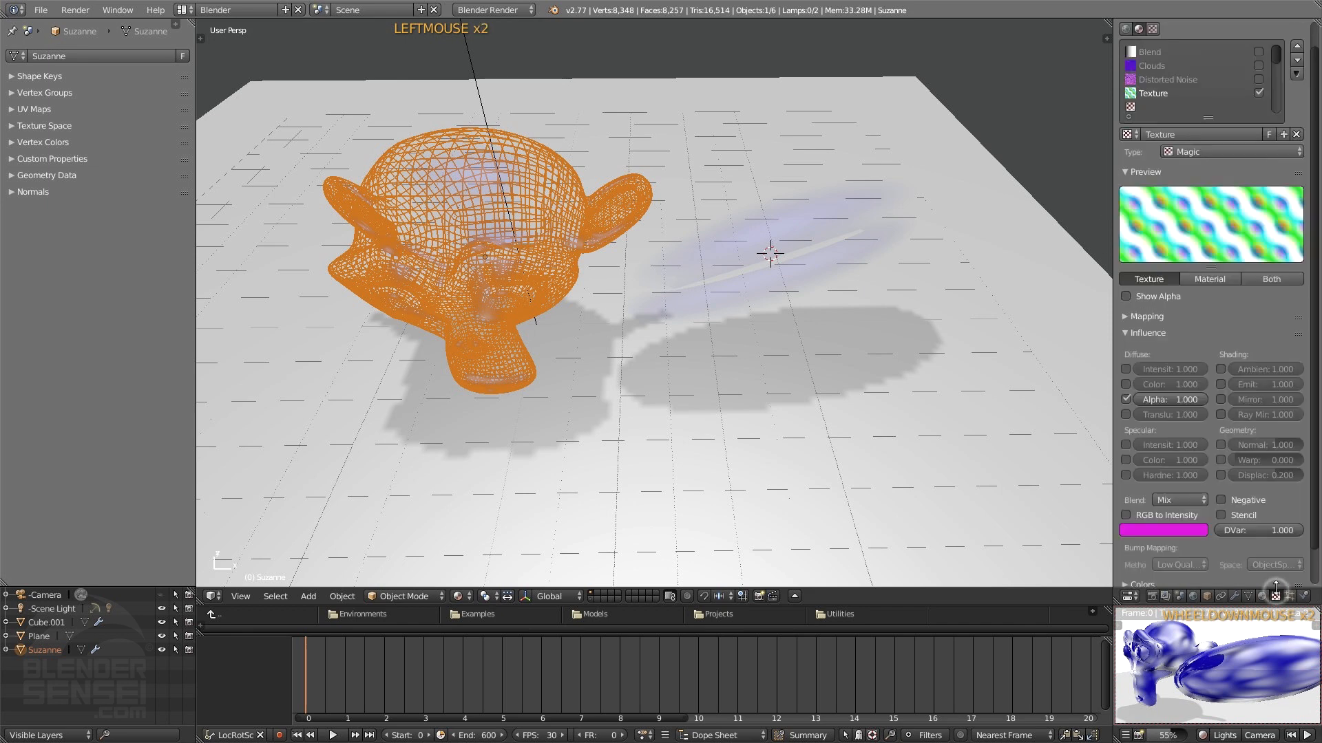
left_click(1130, 335)
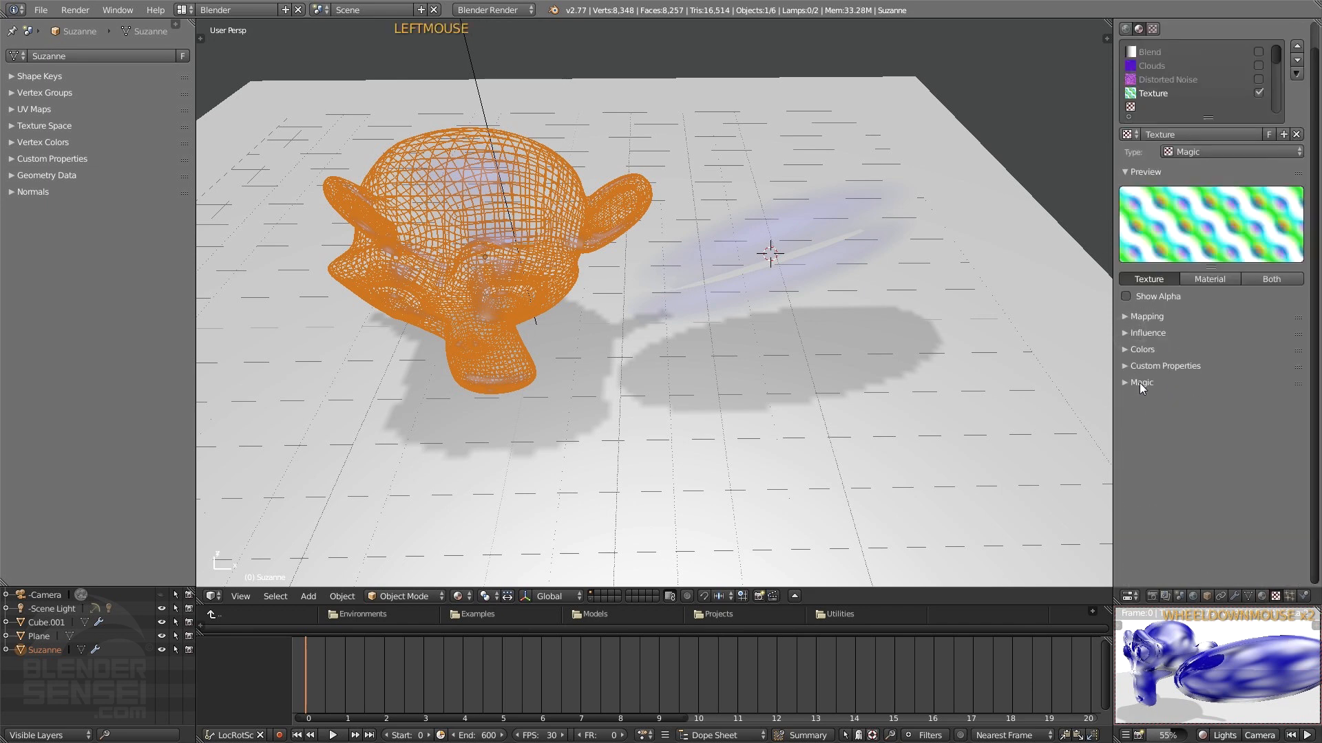
left_click(1130, 383)
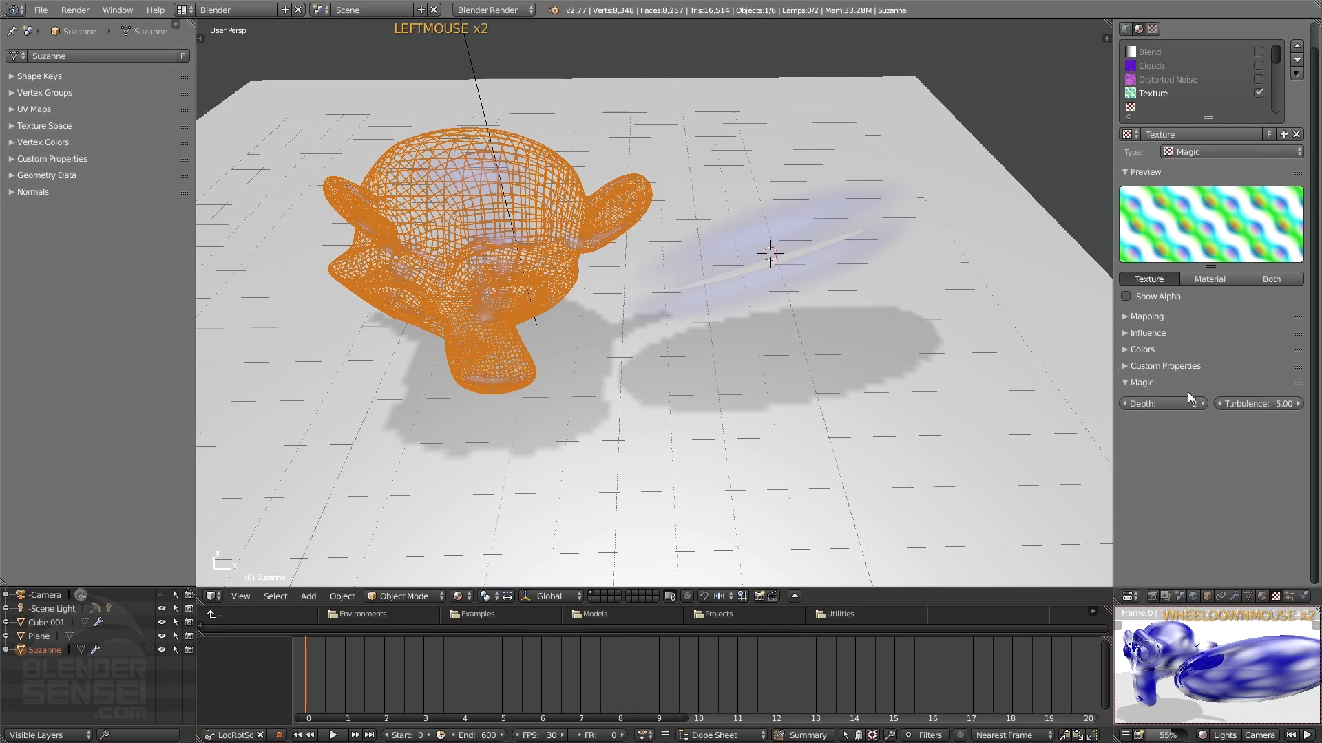
mouse_move(1247, 406)
left_mouse_down()
mouse_move(1278, 406)
mouse_move(1259, 406)
left_mouse_up()
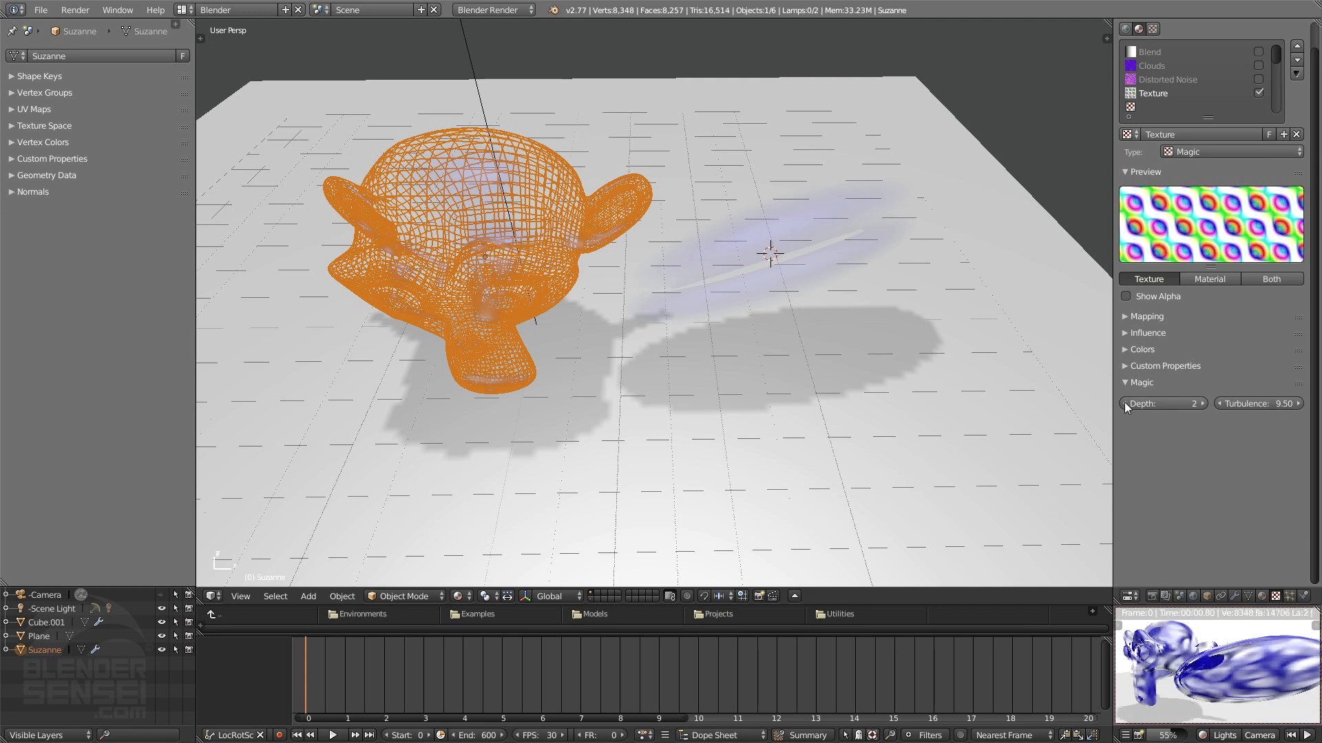
left_click(1200, 405)
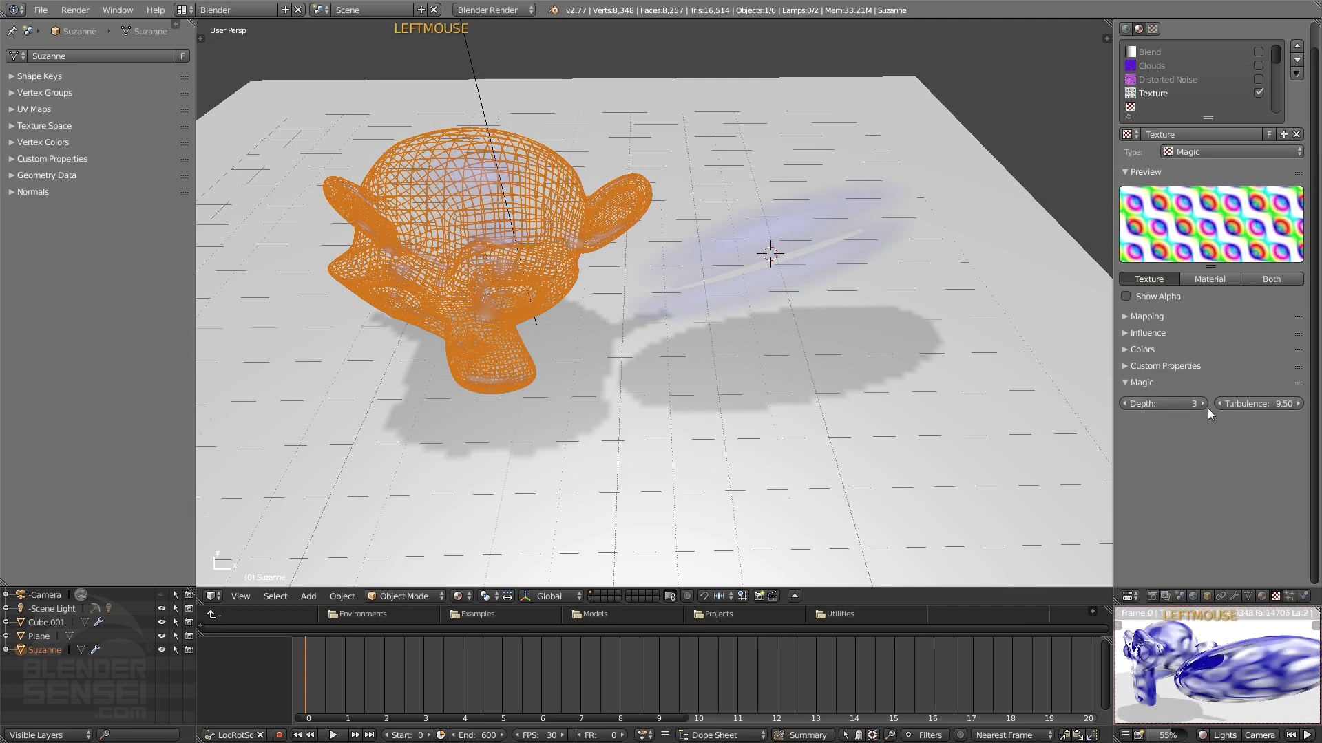
left_click_drag(1163, 405, 1154, 405)
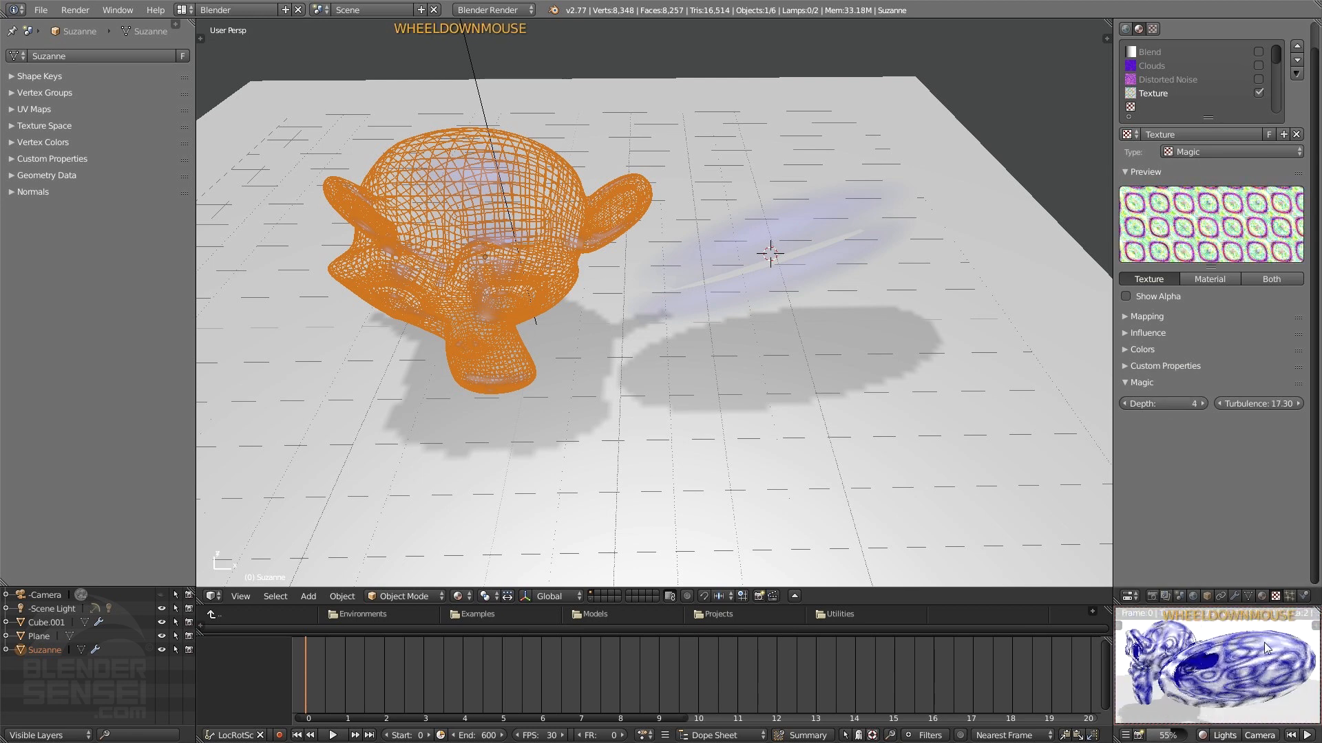
left_click(1126, 383)
Step: Enable the Magic texture's Normal influence alongside Alpha and increase its strength
left_click(1125, 333)
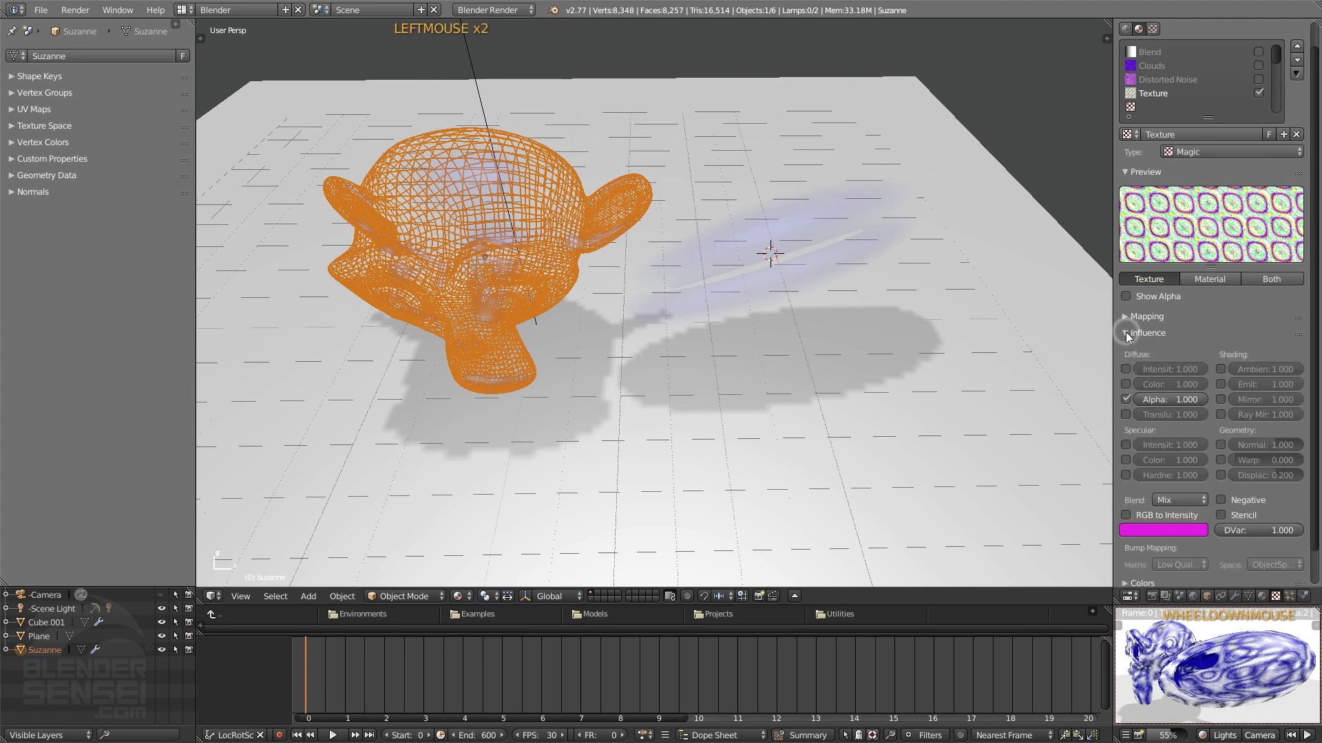
scroll(1224, 403, "down", 2)
left_click(1222, 405)
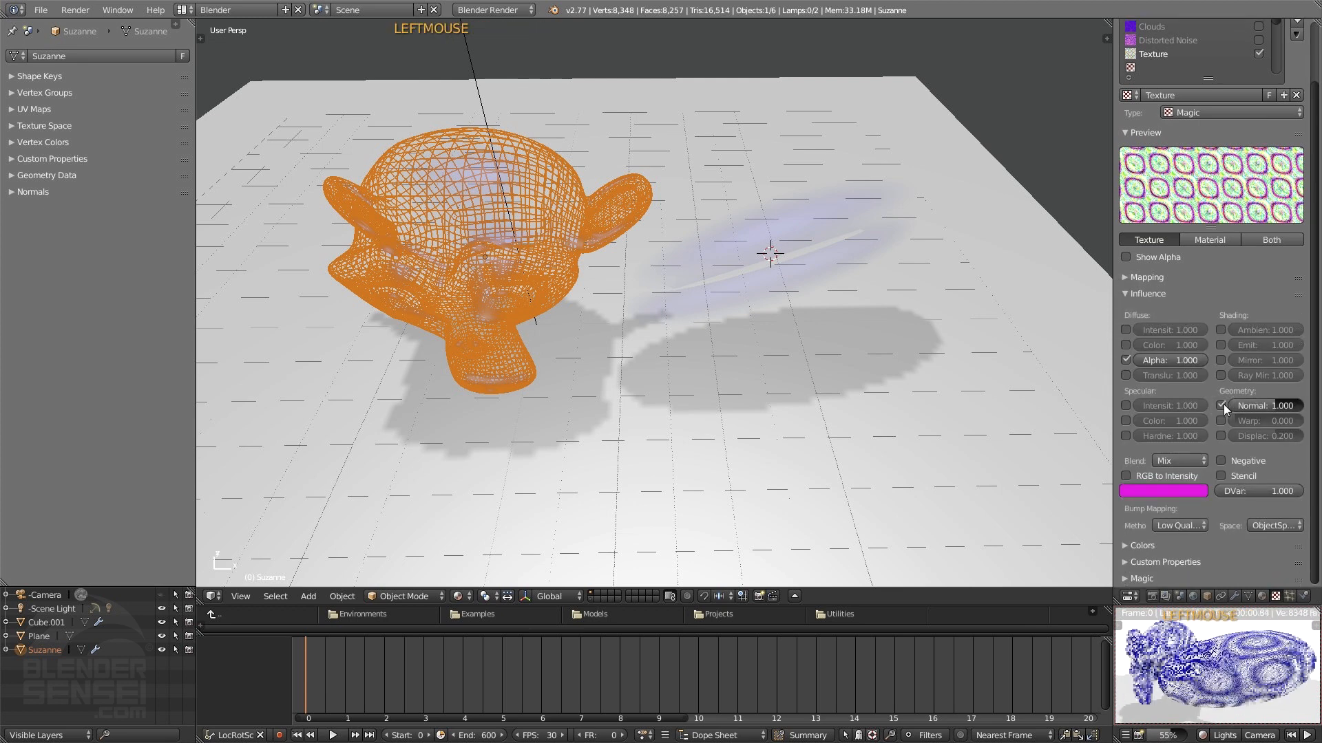
left_click_drag(1259, 406, 1301, 406)
left_click(1125, 295)
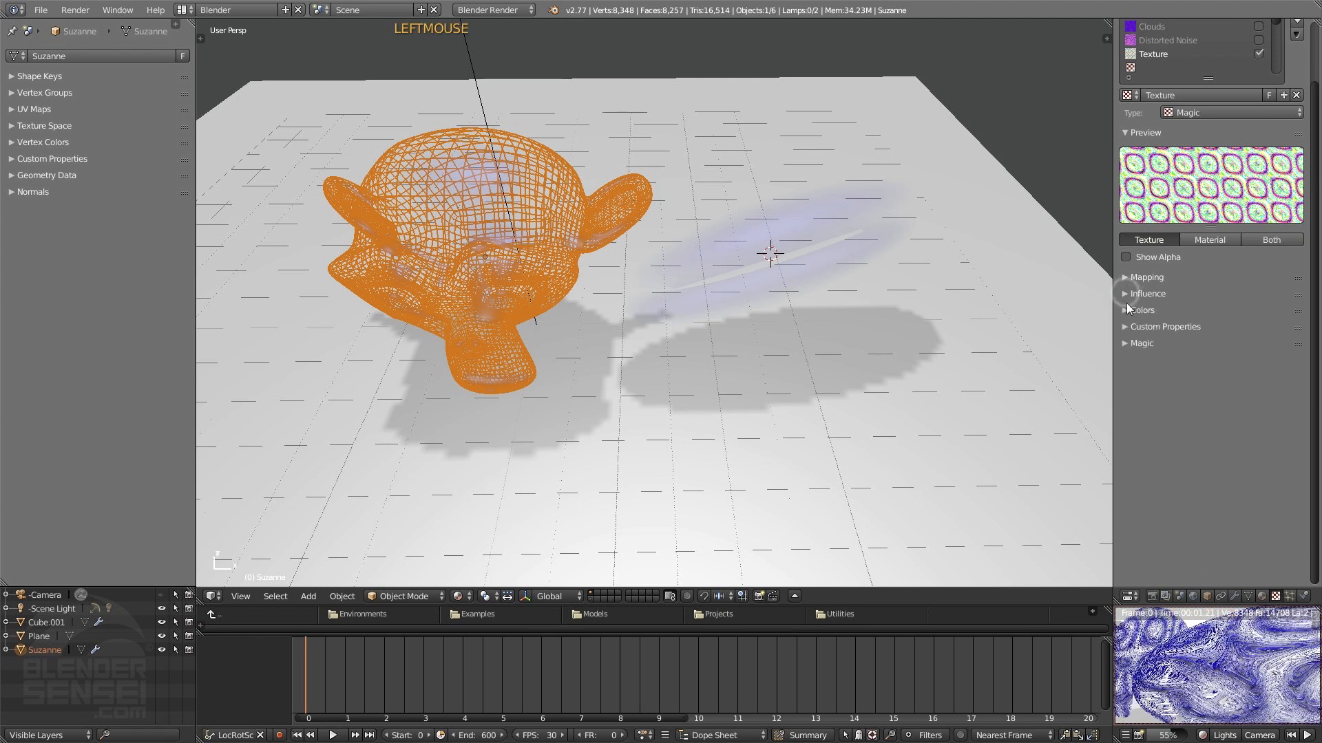
Step: Lower the Magic texture's Depth to 1 and inspect the pattern in the render preview
left_click(1124, 343)
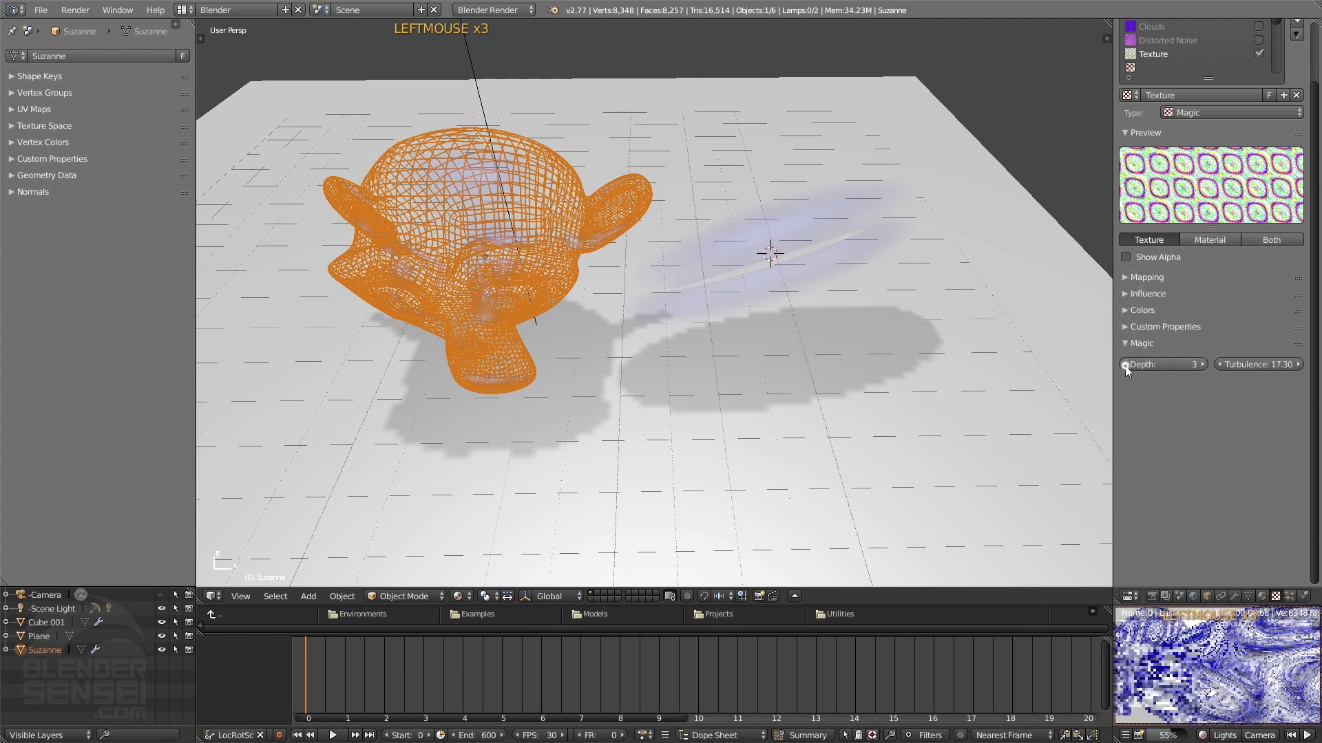
left_click(1125, 364)
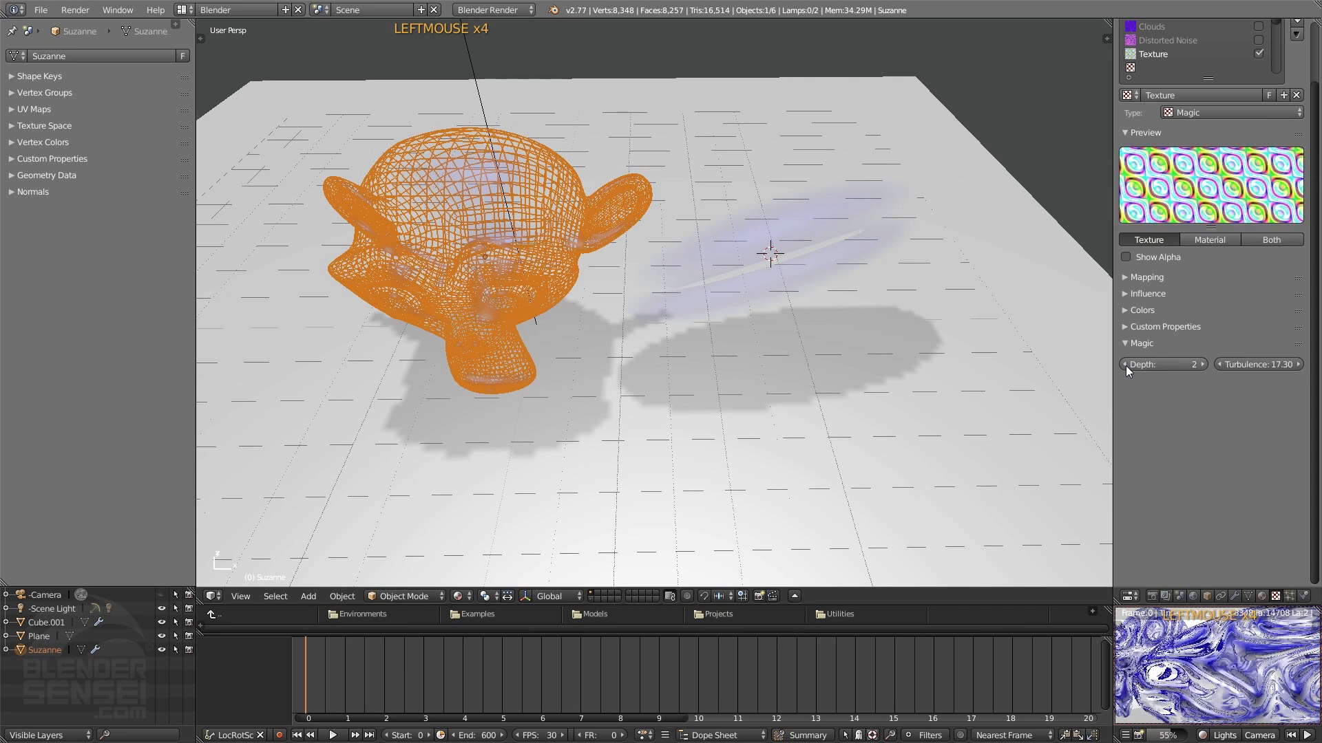
left_click(1125, 366)
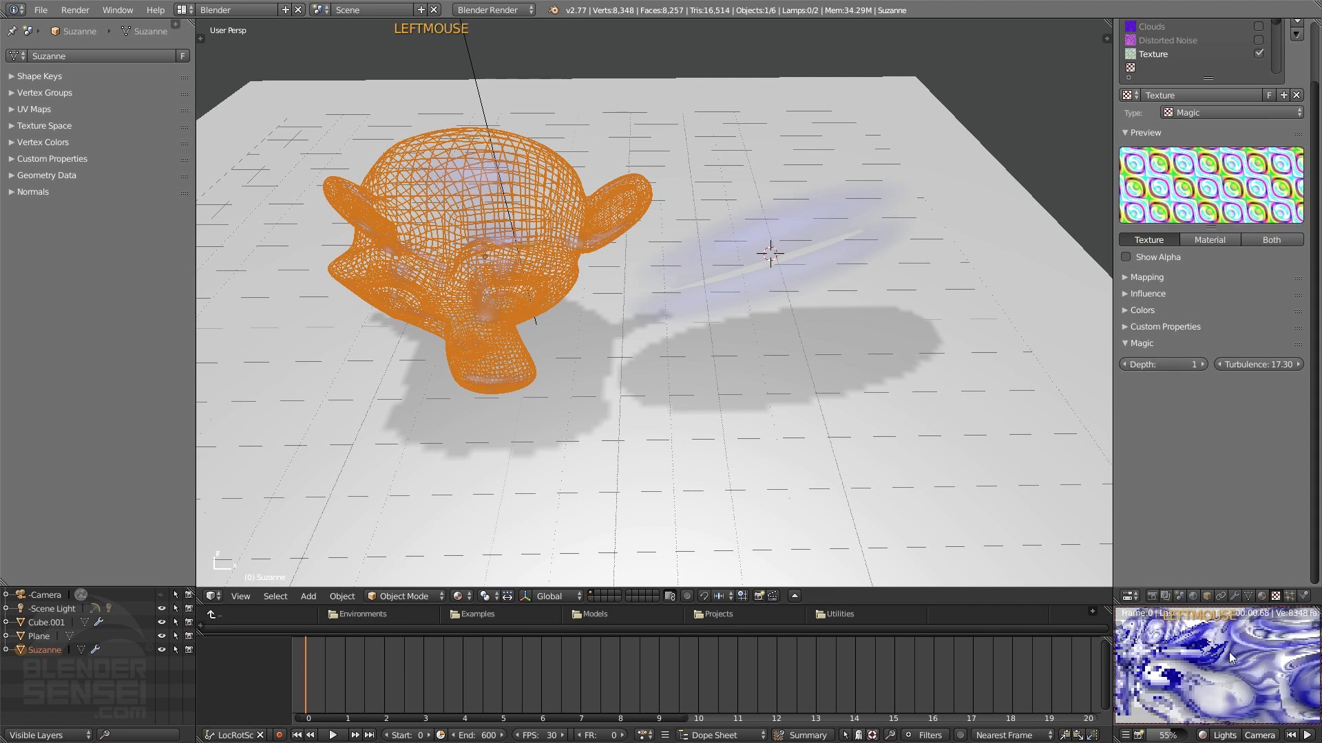
mouse_move(1230, 652)
middle_mouse_down()
mouse_move(1166, 658)
mouse_move(1223, 661)
middle_mouse_up()
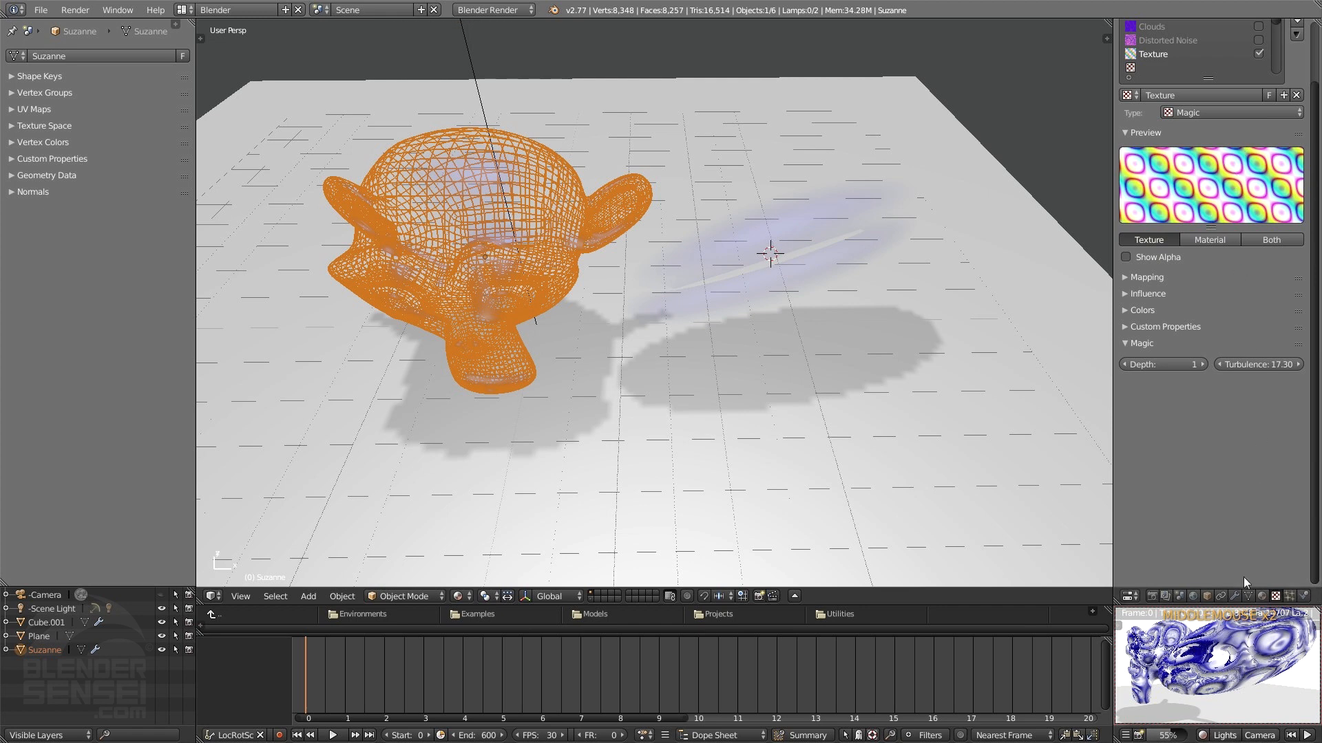
Step: Switch the small preview viewport out of rendered shading, reframe both objects, and return it to rendered shading
middle_click(1205, 669)
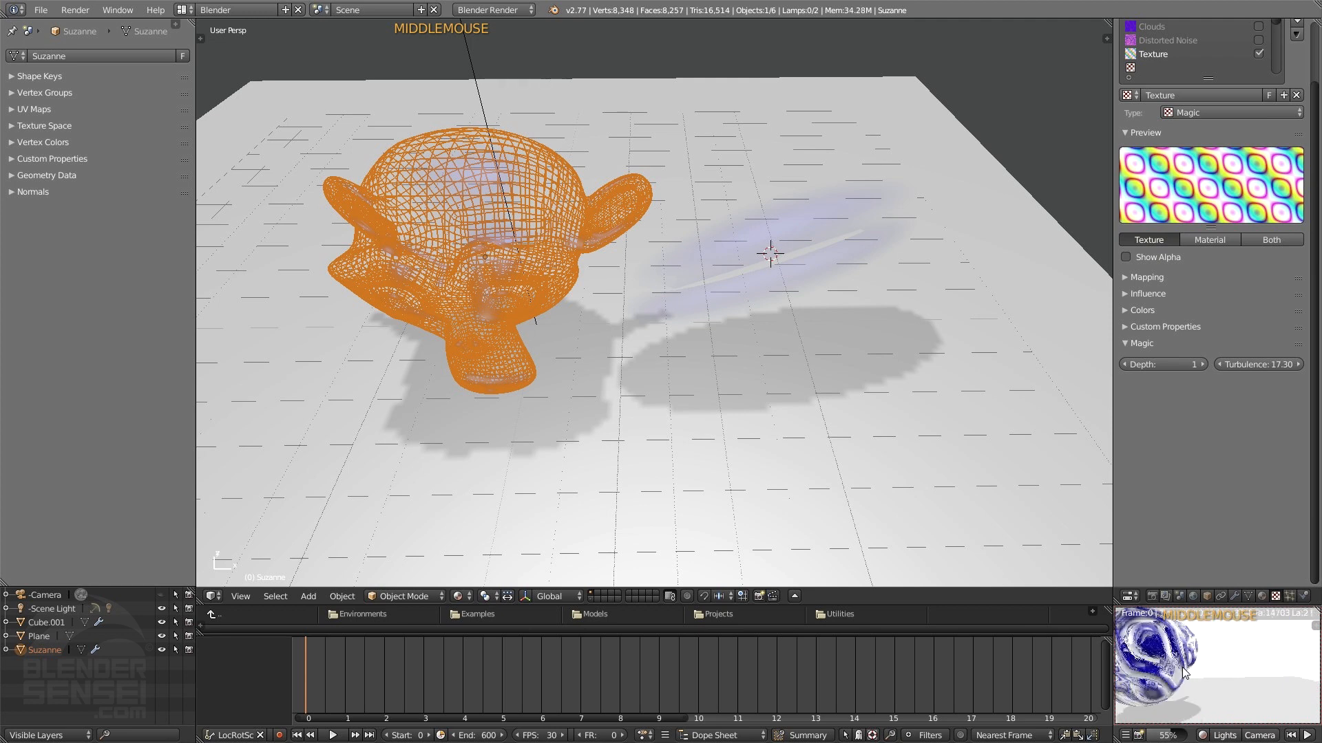
middle_click(1161, 669)
left_click(1201, 734)
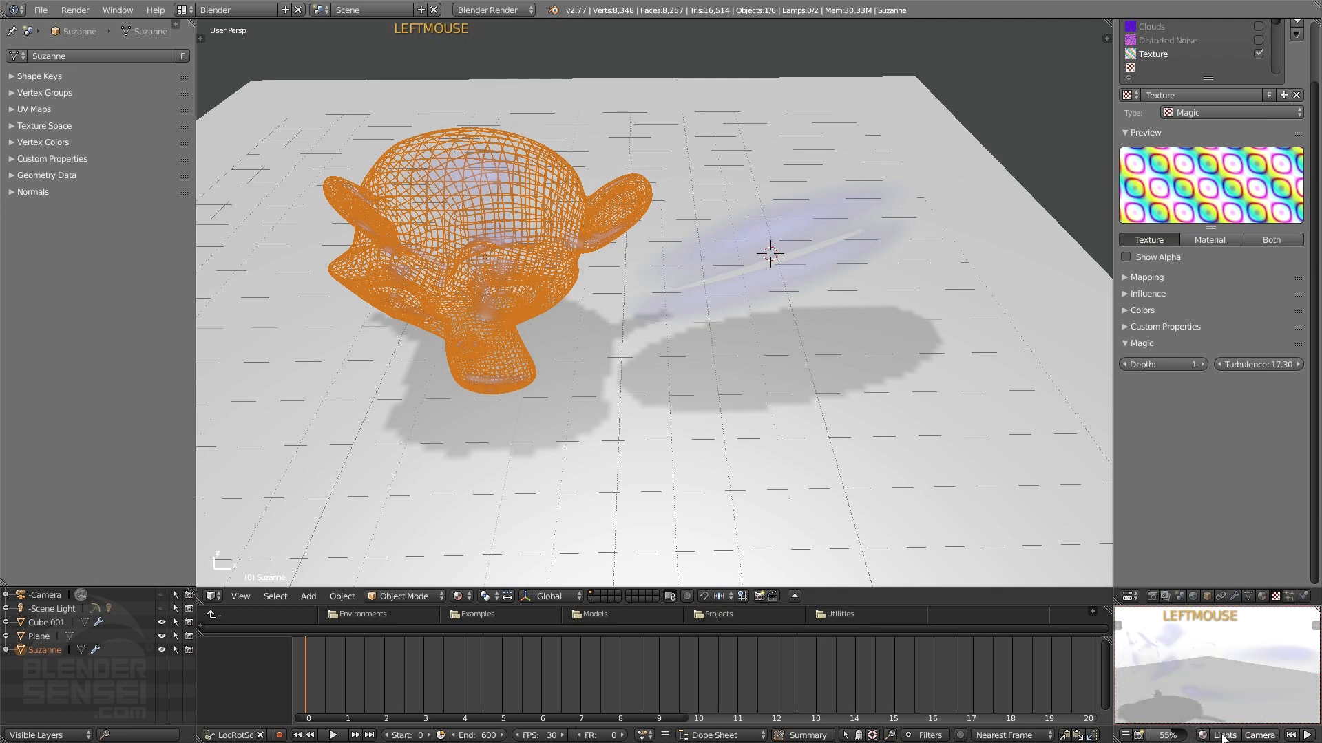
left_click(1201, 735)
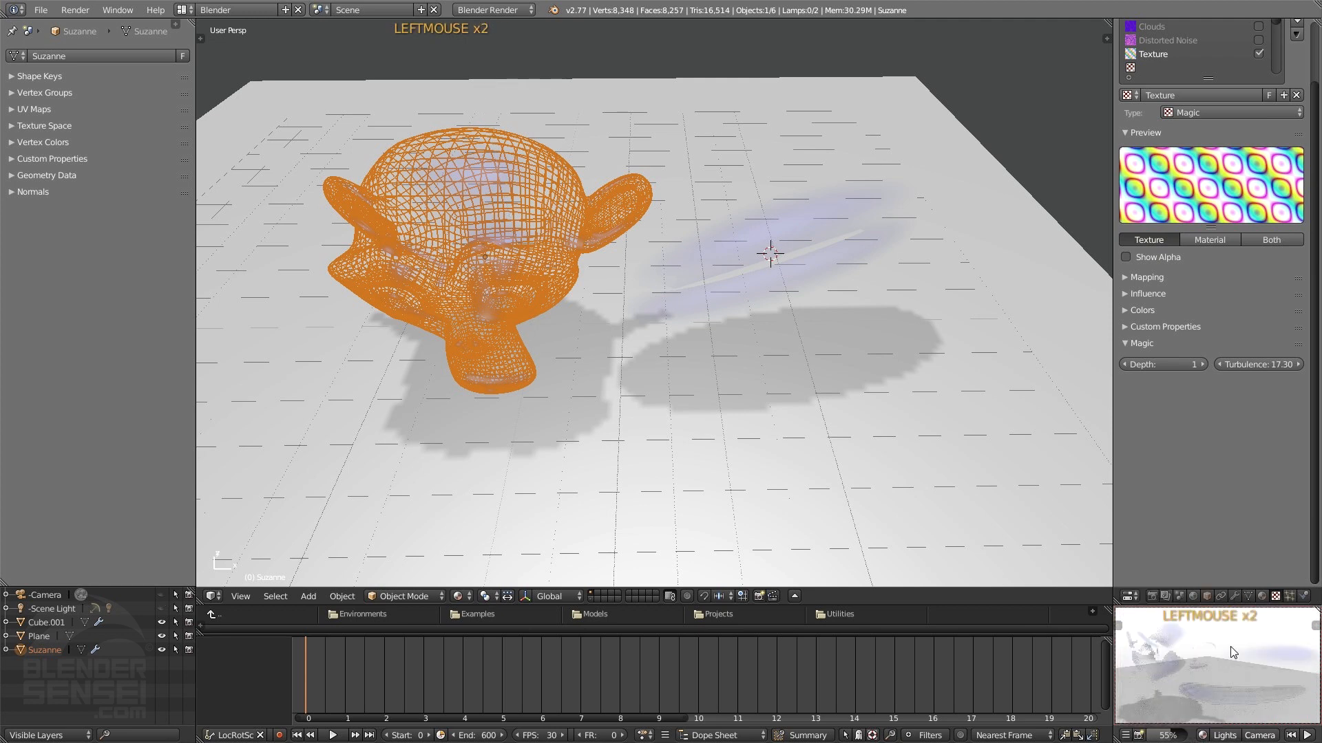
middle_click(1214, 662)
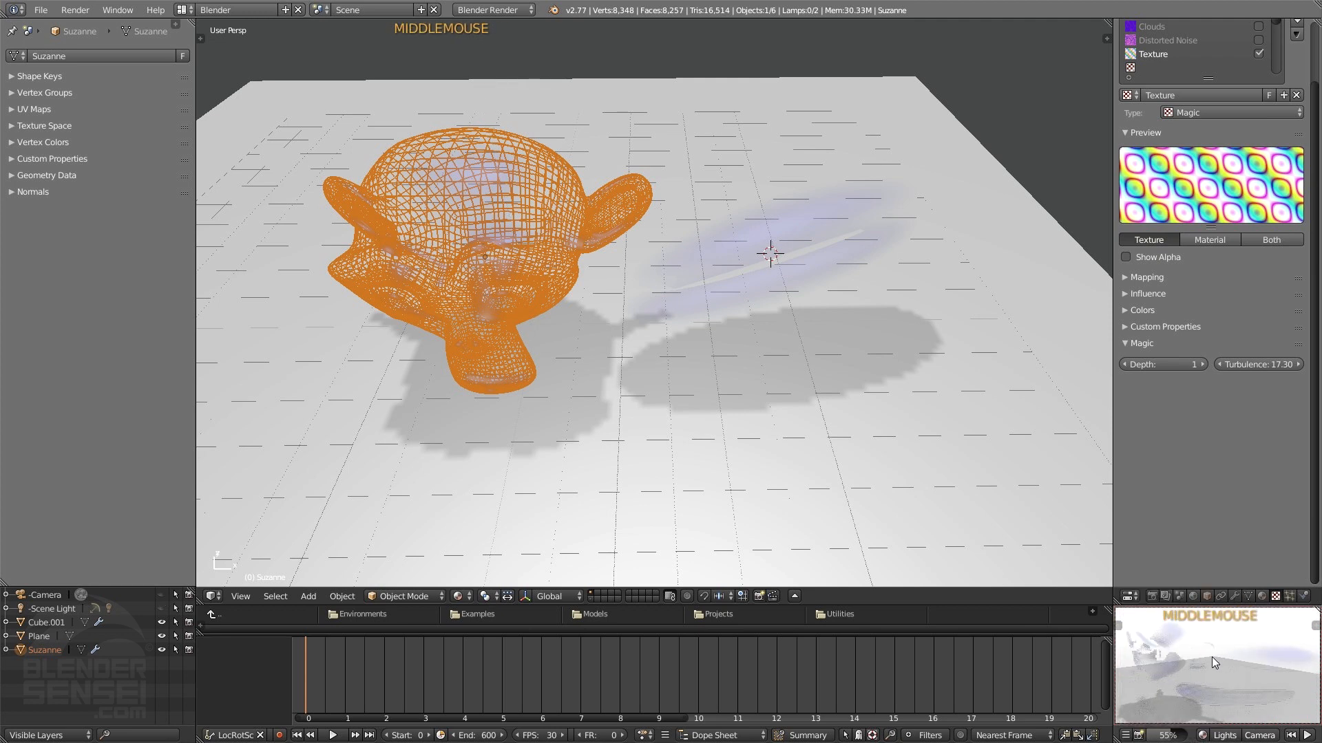
left_click(1203, 735)
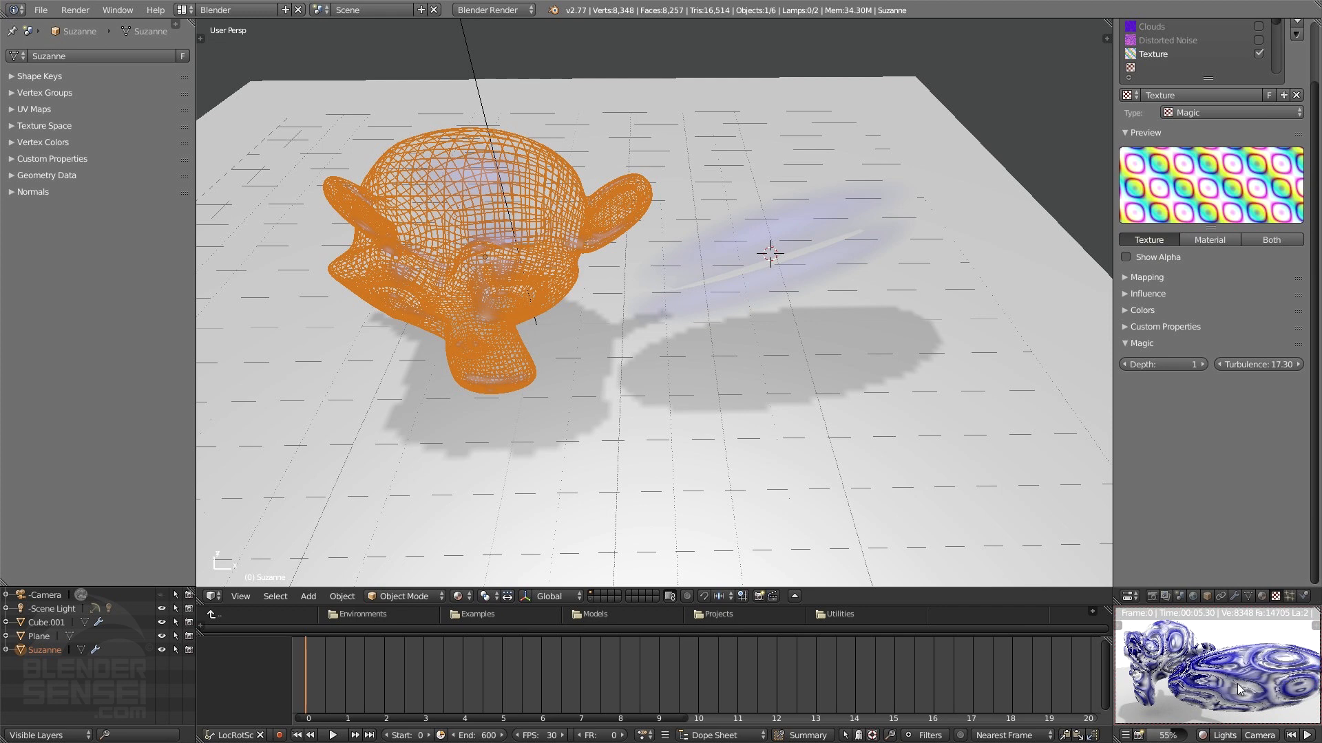
Step: Inspect the Magic pattern on the elongated object up close, and take the small preview viewport out of rendered shading
middle_click_drag(1252, 680, 1204, 661)
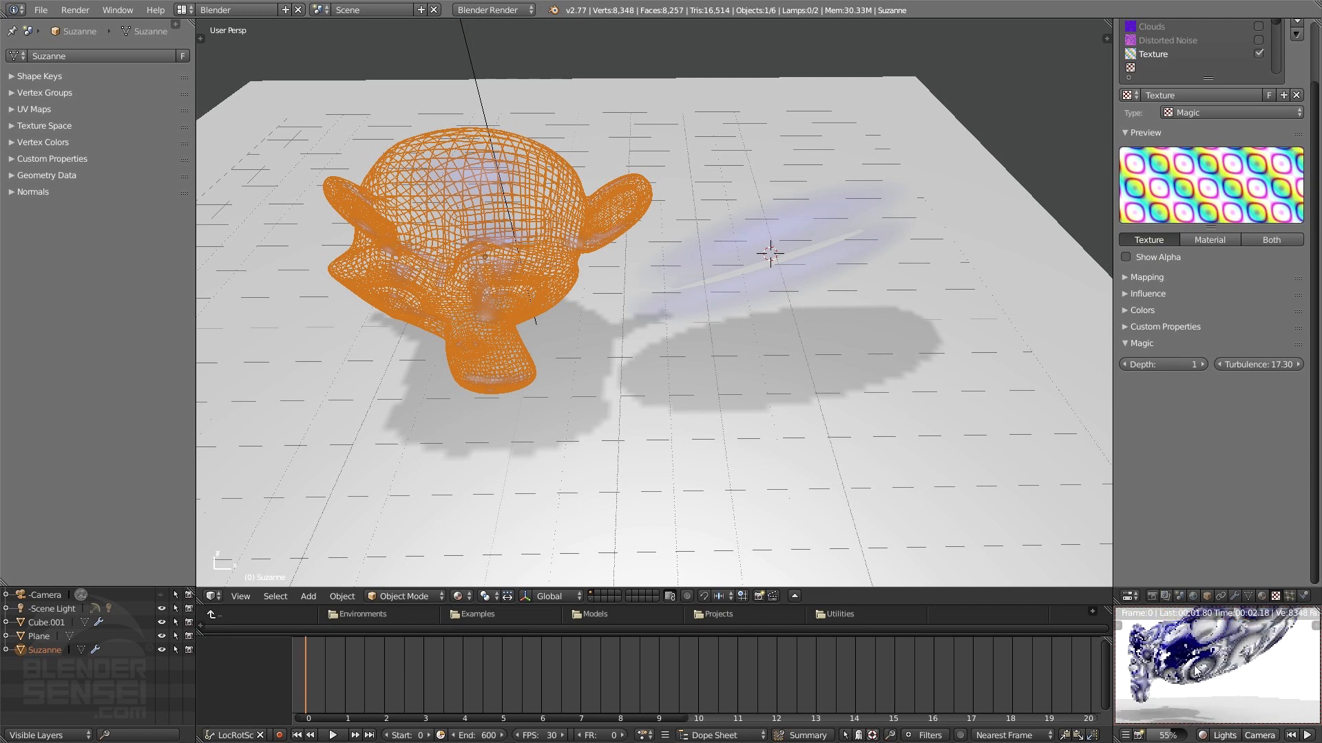
scroll(1189, 667, "up", 3)
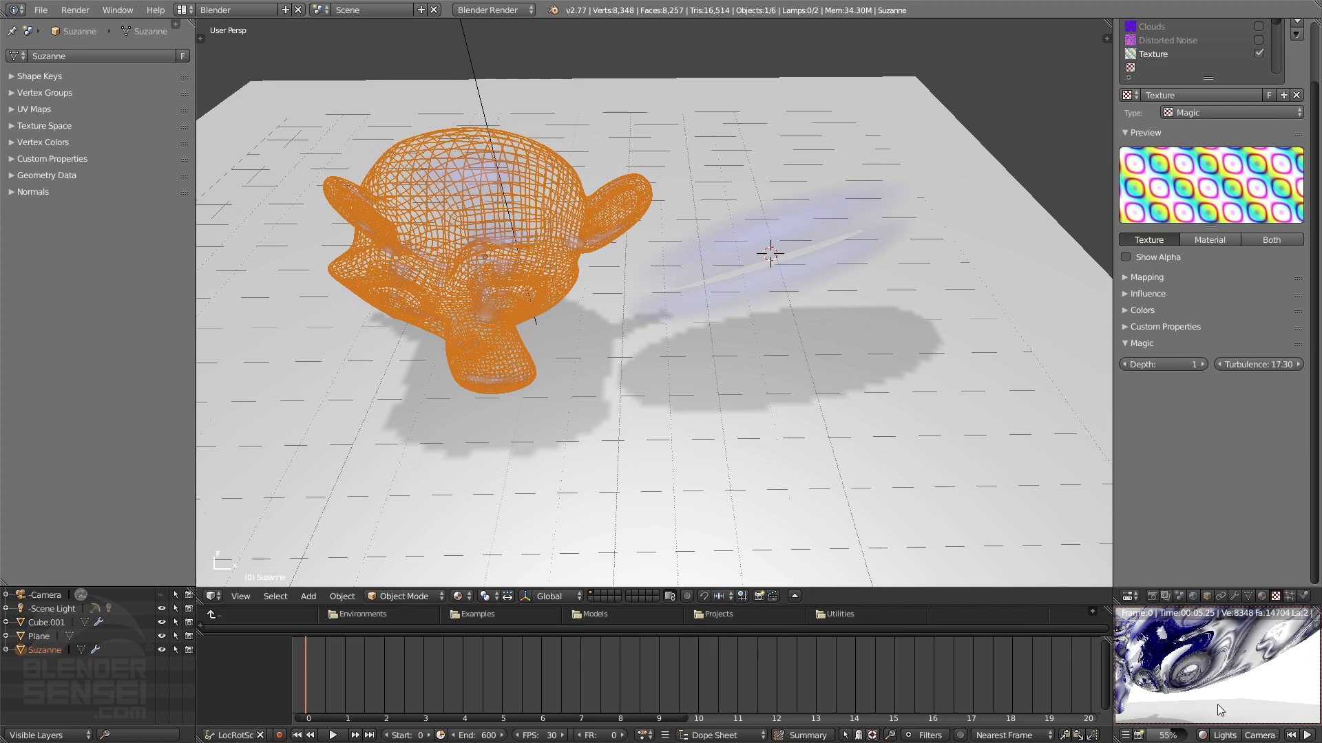
left_click(1202, 736)
left_click(1203, 736)
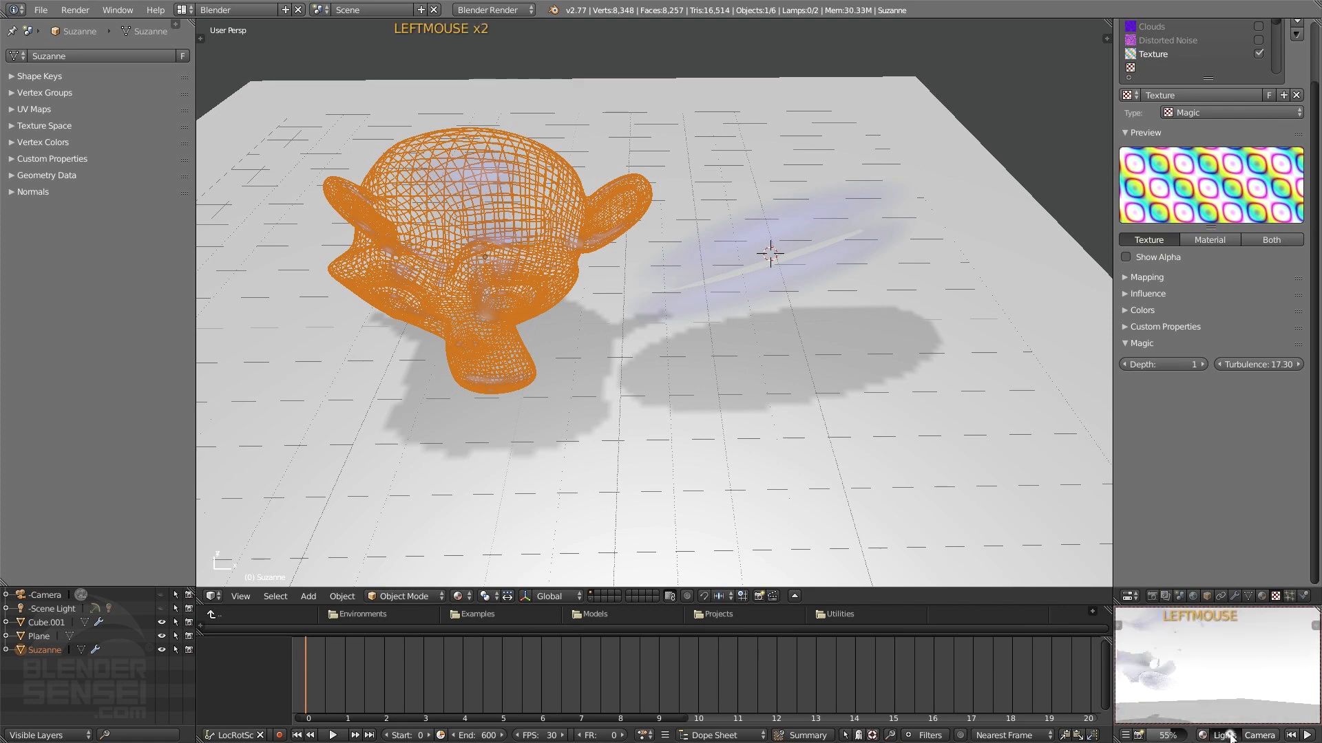